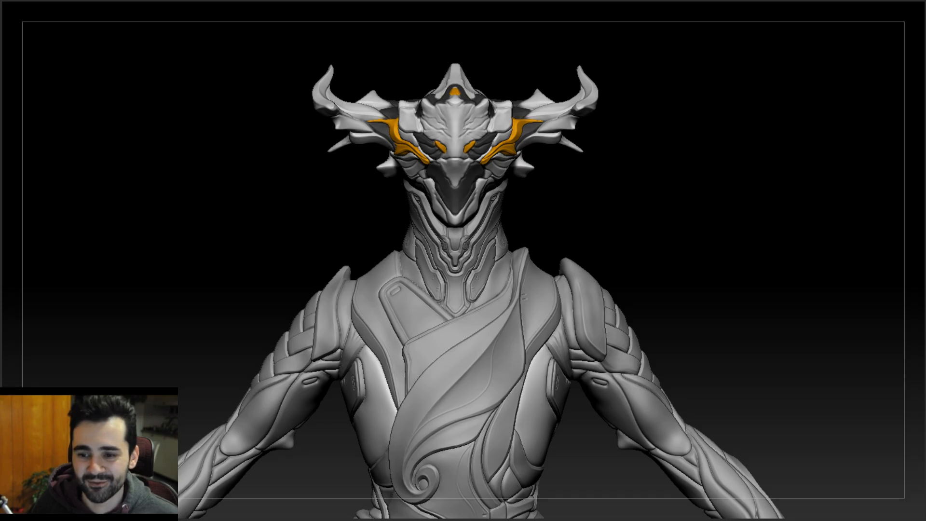
- Examine the armoured character's head, torso and arms from the front and both sides
drag(262, 192, 380, 165)
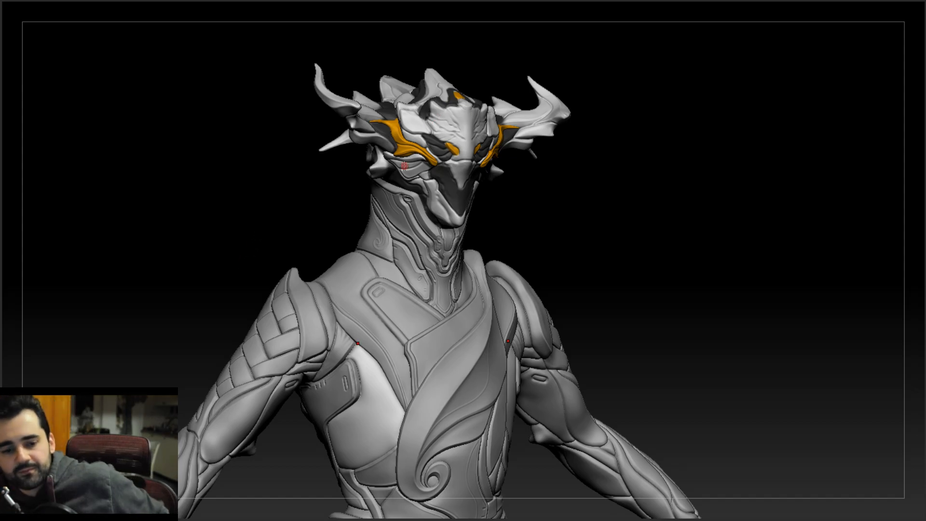
mouse_move(520, 188)
mouse_down()
mouse_move(522, 209)
mouse_move(547, 183)
mouse_move(543, 189)
mouse_up()
alt+drag(537, 223, 533, 132)
drag(699, 210, 615, 218)
mouse_move(615, 218)
alt+mouse_down()
mouse_move(627, 186)
mouse_move(627, 118)
alt+mouse_up()
drag(626, 118, 685, 120)
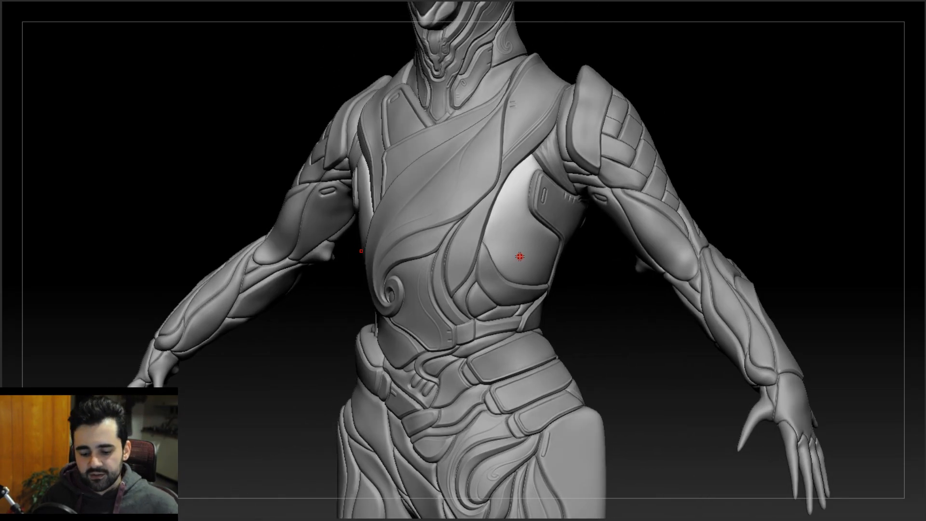
right_drag(533, 213, 584, 219)
mouse_move(352, 176)
ctrl+right_down()
mouse_move(345, 240)
mouse_move(386, 231)
mouse_move(366, 258)
mouse_move(386, 240)
mouse_move(362, 237)
mouse_move(501, 192)
ctrl+right_up()
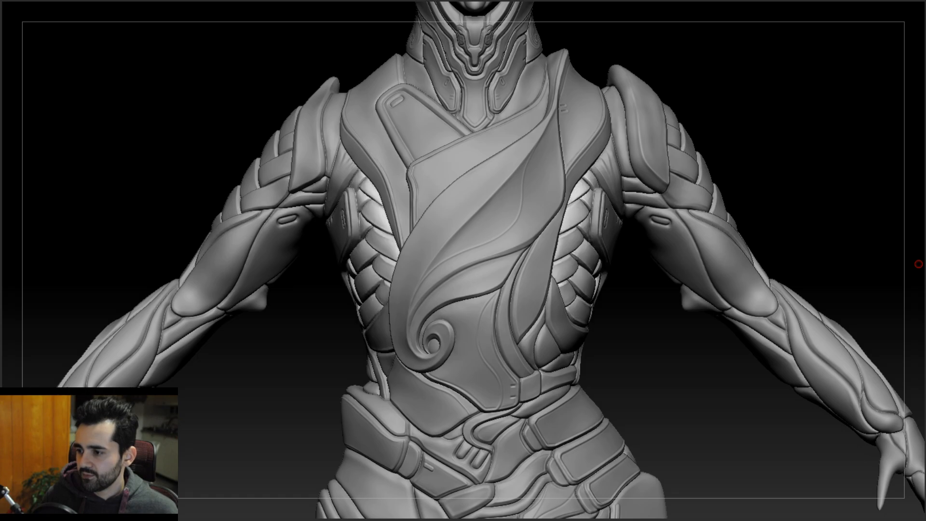
- Examine the braided side inserts of the torso and the armour plating on the back
mouse_move(627, 260)
alt+mouse_down()
mouse_move(616, 271)
mouse_move(637, 256)
alt+mouse_up()
alt+drag(821, 173, 834, 195)
drag(678, 331, 641, 303)
drag(368, 320, 602, 317)
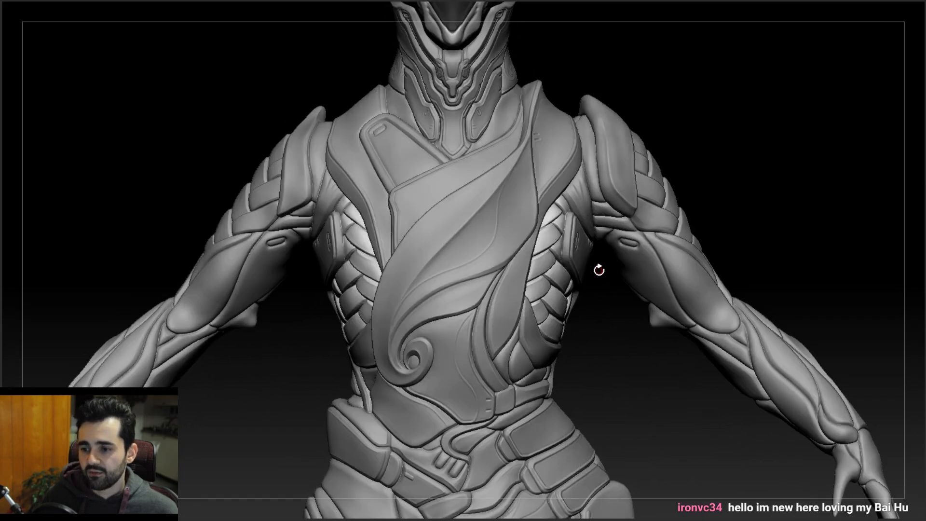
drag(601, 352, 478, 228)
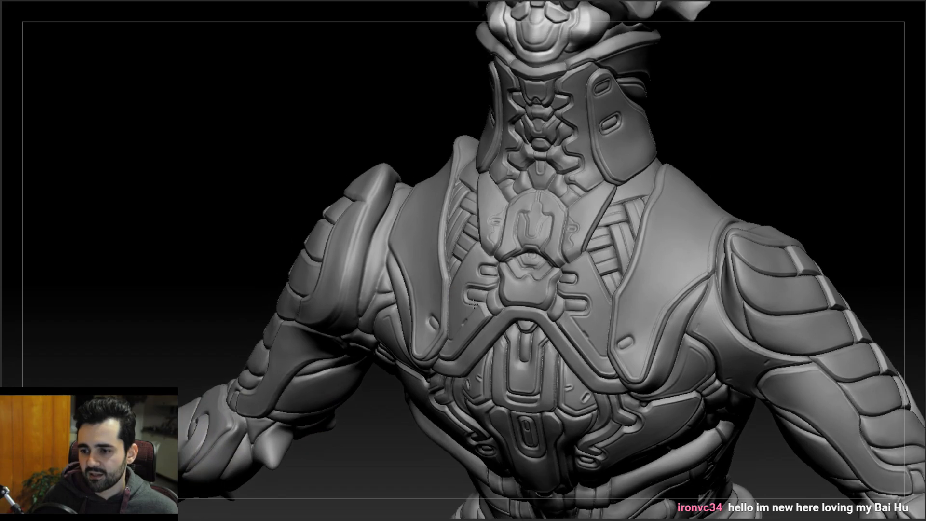
right_drag(479, 227, 496, 207)
alt+right_drag(487, 347, 496, 155)
alt+right_drag(453, 449, 452, 398)
alt+right_drag(518, 160, 454, 447)
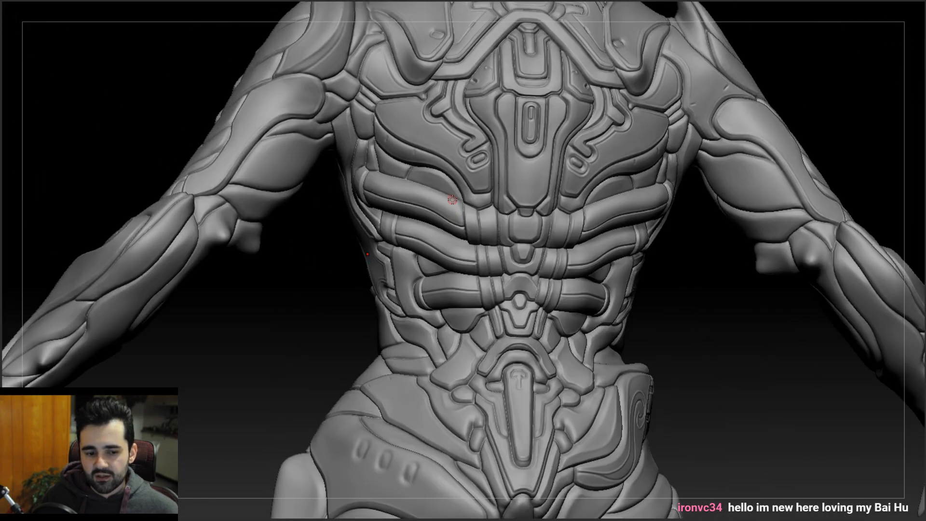
right_drag(448, 192, 586, 212)
alt+right_drag(448, 212, 674, 267)
right_drag(430, 234, 469, 237)
alt+right_drag(390, 231, 512, 268)
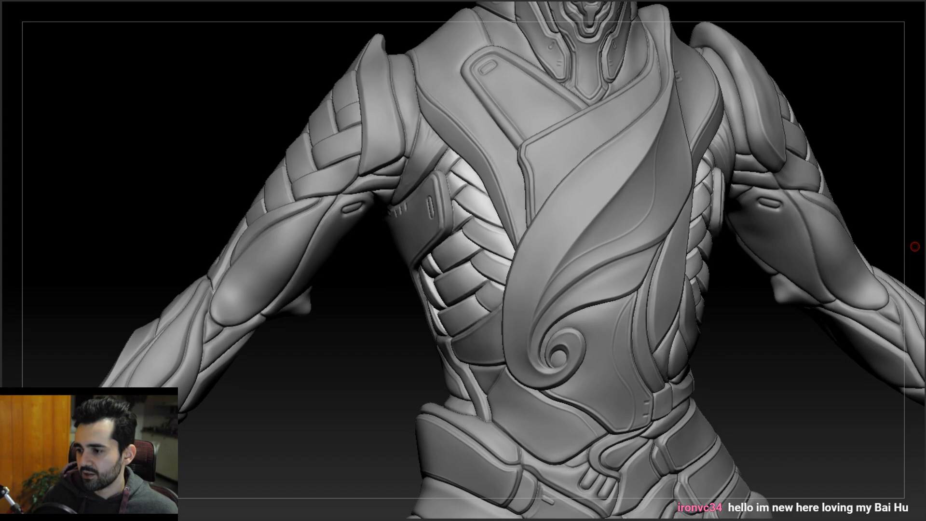
- Hide the braided inserts on both sides of the torso to expose the smooth rib surface beneath
click(914, 246)
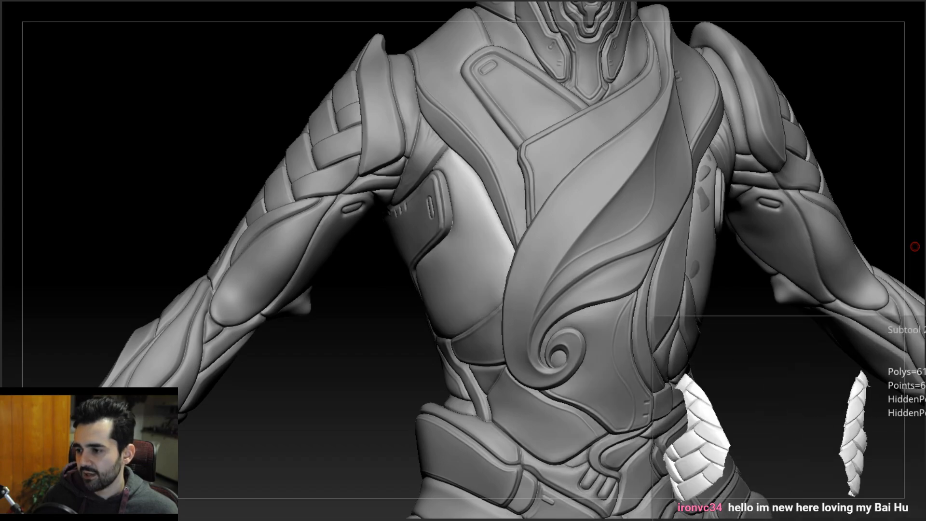
mouse_move(564, 275)
right_down()
mouse_move(581, 282)
mouse_move(565, 283)
right_up()
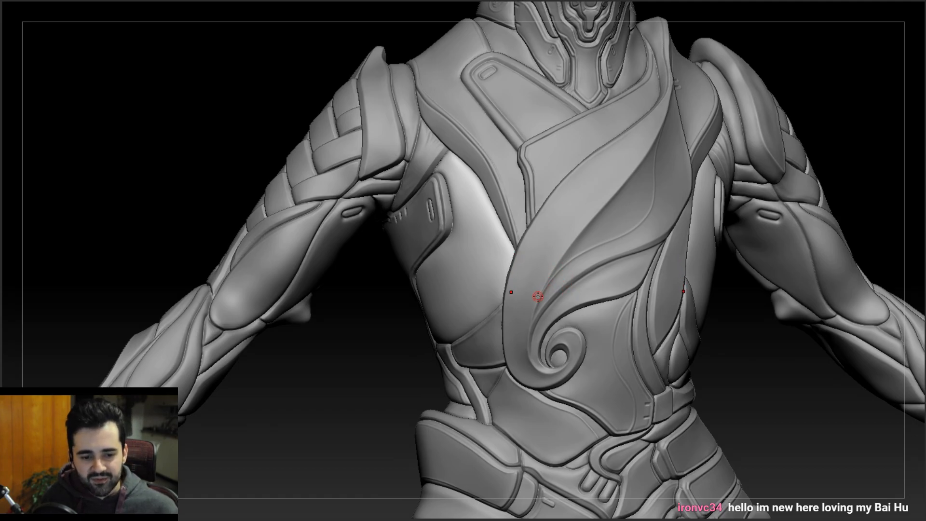
right_drag(550, 233, 625, 248)
mouse_move(492, 267)
ctrl+right_down()
mouse_move(478, 303)
mouse_move(464, 290)
mouse_move(502, 276)
mouse_move(465, 269)
ctrl+right_up()
right_click(464, 290)
alt+right_drag(597, 195, 489, 241)
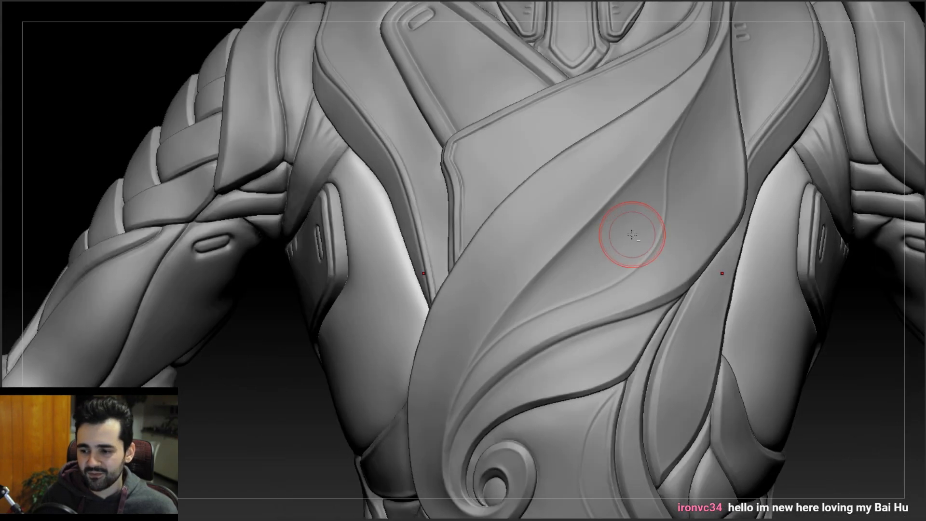
alt+right_drag(632, 234, 405, 218)
right_drag(520, 237, 457, 244)
mouse_move(573, 335)
right_down()
mouse_move(548, 318)
mouse_move(566, 316)
mouse_move(566, 375)
mouse_move(537, 375)
mouse_move(537, 342)
mouse_move(520, 346)
mouse_move(554, 311)
mouse_move(512, 246)
mouse_move(549, 271)
mouse_move(533, 232)
mouse_move(502, 250)
mouse_move(506, 230)
mouse_move(552, 234)
mouse_move(514, 241)
right_up()
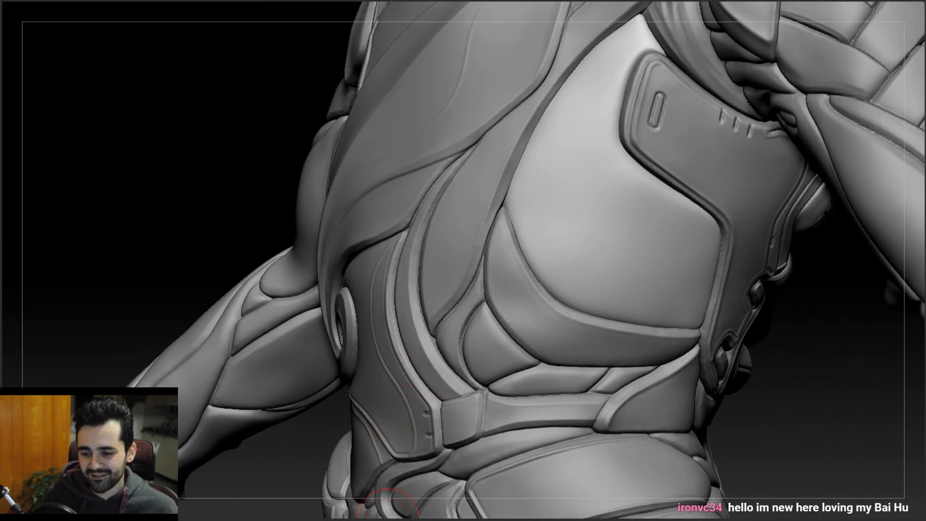
- Inspect the smooth rib surface's mesh density with the polyframe, close to the seam beside the sash
key(space)
drag(507, 242, 515, 242)
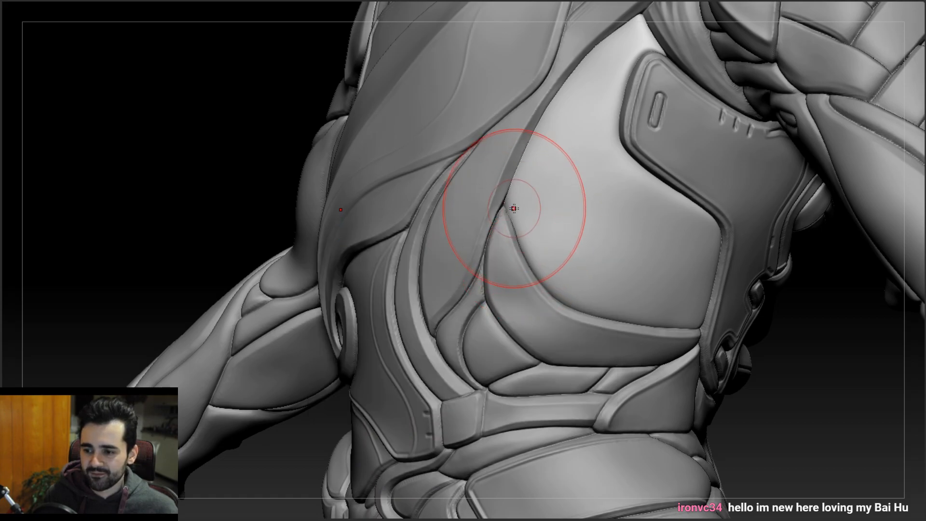
right_drag(527, 226, 567, 237)
alt+right_drag(526, 275, 578, 273)
mouse_move(355, 333)
right_down()
mouse_move(403, 326)
mouse_move(371, 310)
mouse_move(394, 301)
mouse_move(406, 331)
right_up()
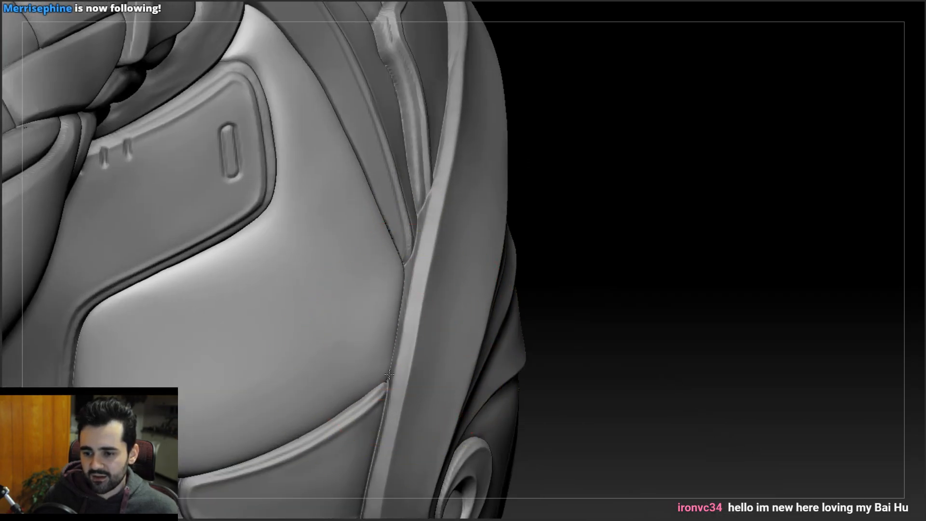
mouse_move(292, 332)
right_down()
mouse_move(289, 314)
mouse_move(306, 341)
mouse_move(339, 341)
mouse_move(334, 312)
mouse_move(375, 219)
mouse_move(380, 415)
right_up()
mouse_move(407, 279)
right_down()
mouse_move(413, 265)
mouse_move(421, 324)
mouse_move(417, 313)
right_up()
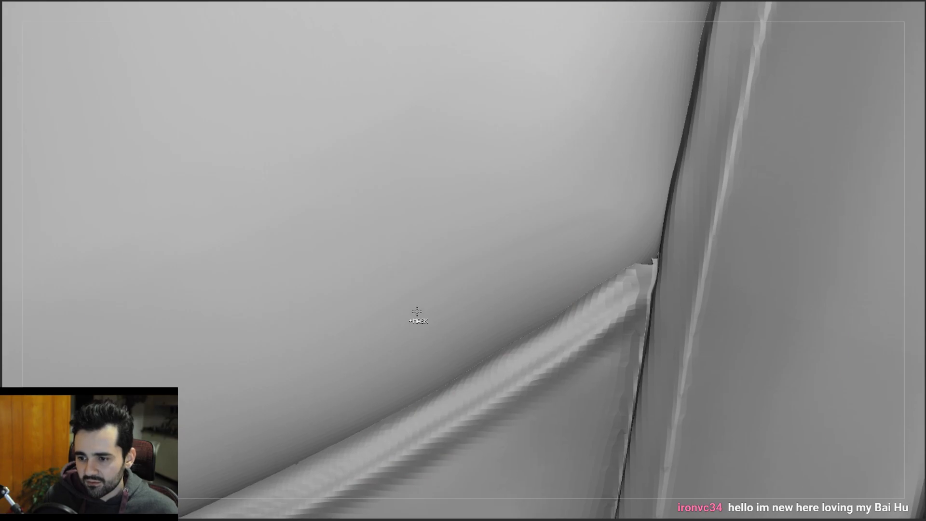
mouse_move(471, 271)
right_down()
mouse_move(506, 294)
mouse_move(479, 279)
mouse_move(497, 269)
mouse_move(501, 295)
right_up()
click(925, 457)
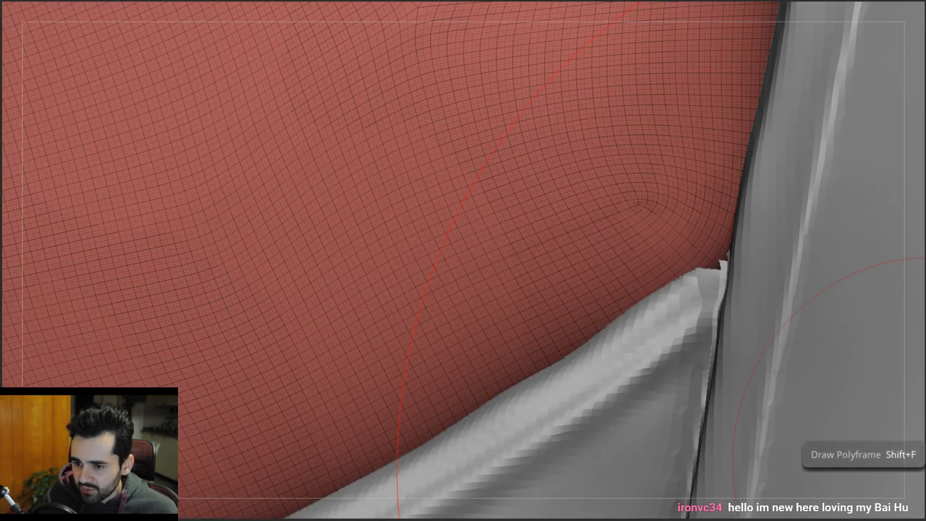
click(924, 457)
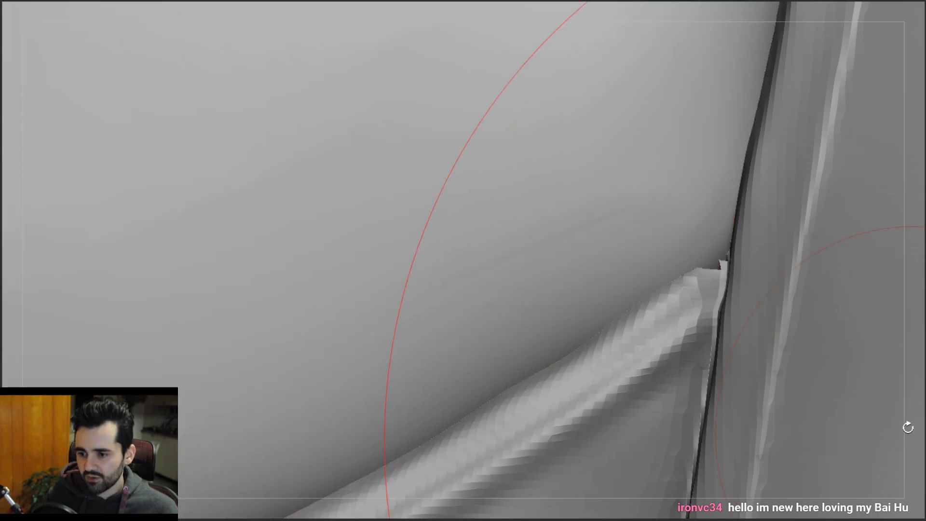
click(924, 463)
mouse_move(492, 270)
ctrl+right_down()
mouse_move(446, 152)
mouse_move(444, 215)
ctrl+right_up()
key(shift+f)
right_drag(461, 212, 444, 342)
mouse_move(413, 264)
right_down()
mouse_move(382, 304)
mouse_move(356, 276)
mouse_move(359, 295)
right_up()
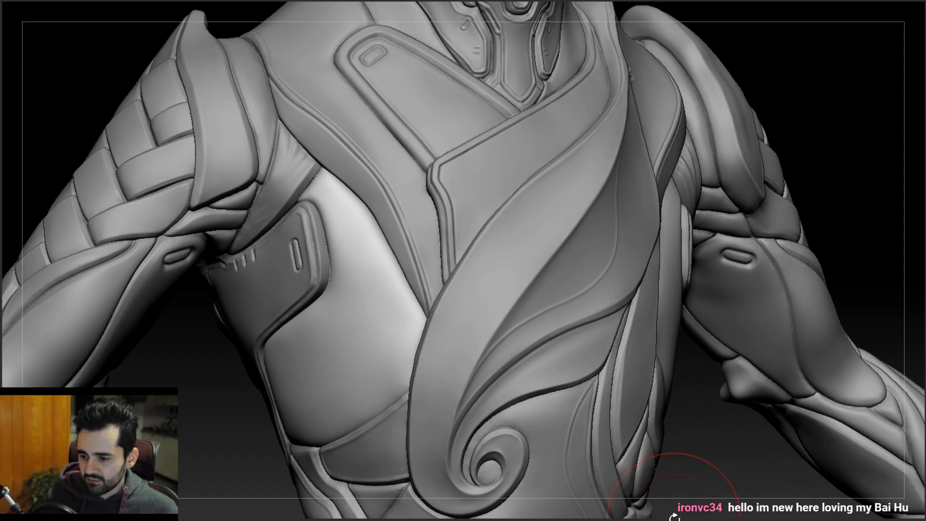
- Adjust the brush and try sculpting a first vertical groove down the smooth rib surface
mouse_move(363, 330)
right_down()
mouse_move(351, 265)
mouse_move(358, 292)
right_up()
key(space)
drag(385, 287, 424, 292)
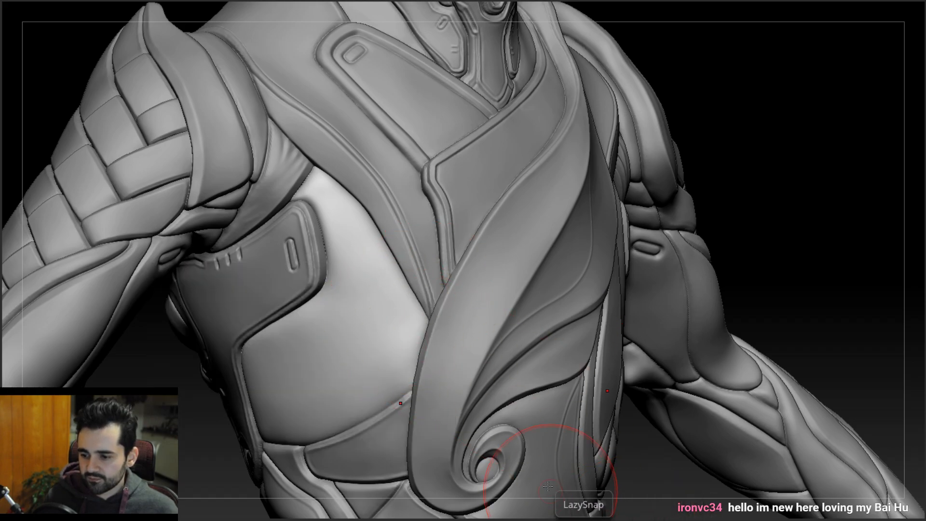
mouse_move(427, 392)
right_down()
mouse_move(338, 289)
mouse_move(318, 243)
right_up()
key(space)
key(space)
drag(329, 251, 325, 248)
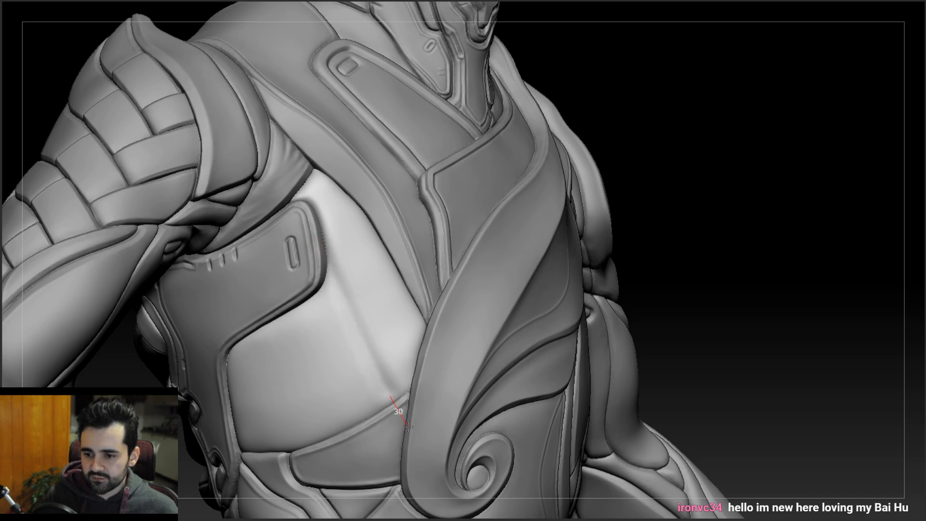
drag(411, 430, 411, 432)
mouse_move(314, 341)
right_down()
mouse_move(294, 327)
mouse_move(413, 317)
mouse_move(418, 300)
mouse_move(405, 293)
right_up()
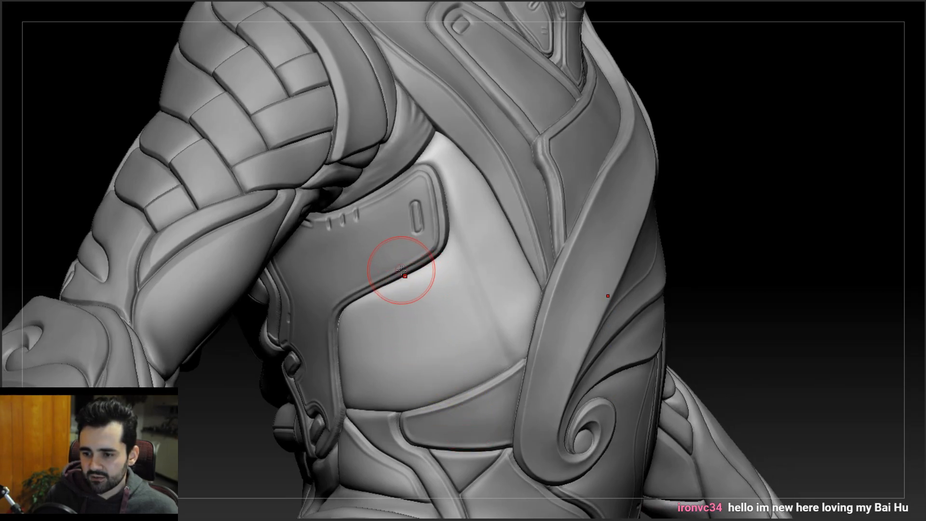
- Try further vertical groove strokes on the rib surface with an adjusted brush, then undo them
drag(431, 348, 469, 423)
key(ctrl+z)
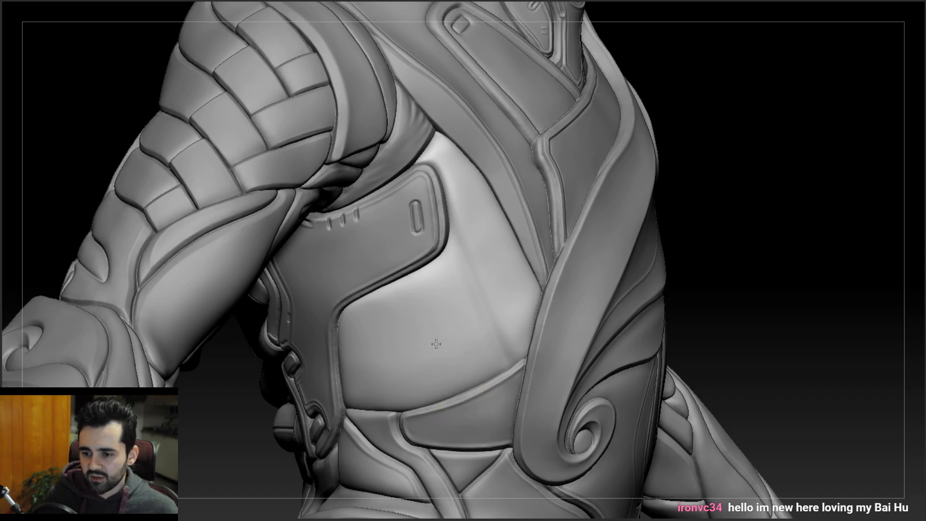
key(space)
drag(407, 271, 453, 406)
key(ctrl+z)
key(ctrl+z)
mouse_move(506, 222)
right_down()
mouse_move(476, 226)
mouse_move(440, 179)
right_up()
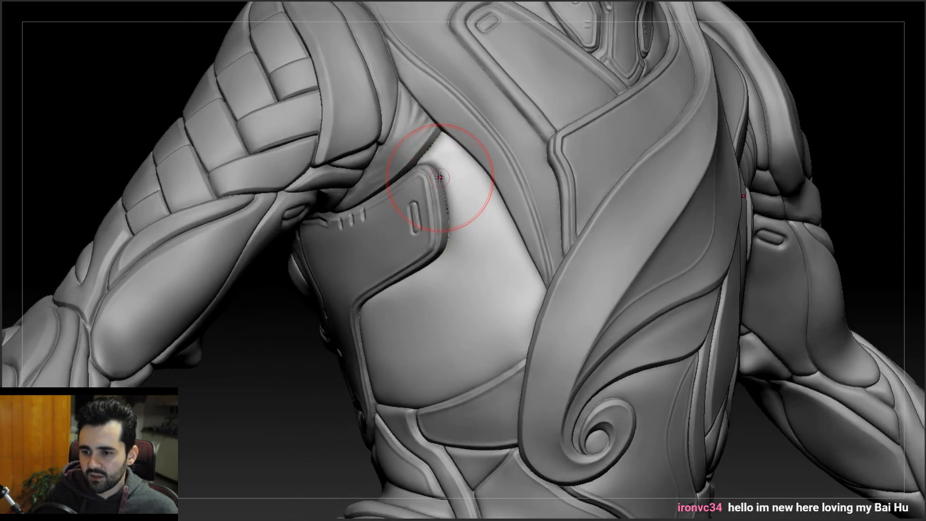
mouse_move(461, 266)
mouse_down()
mouse_move(500, 360)
mouse_move(515, 365)
mouse_up()
key(ctrl+z)
- Try a set of spaced vertical grooves from the side plate down to the lower torso band, then undo them
mouse_move(443, 192)
mouse_down()
mouse_move(478, 295)
mouse_move(517, 368)
mouse_up()
mouse_move(484, 355)
right_down()
mouse_move(535, 345)
mouse_move(488, 353)
right_up()
mouse_move(416, 292)
right_down()
mouse_move(430, 283)
mouse_move(416, 289)
right_up()
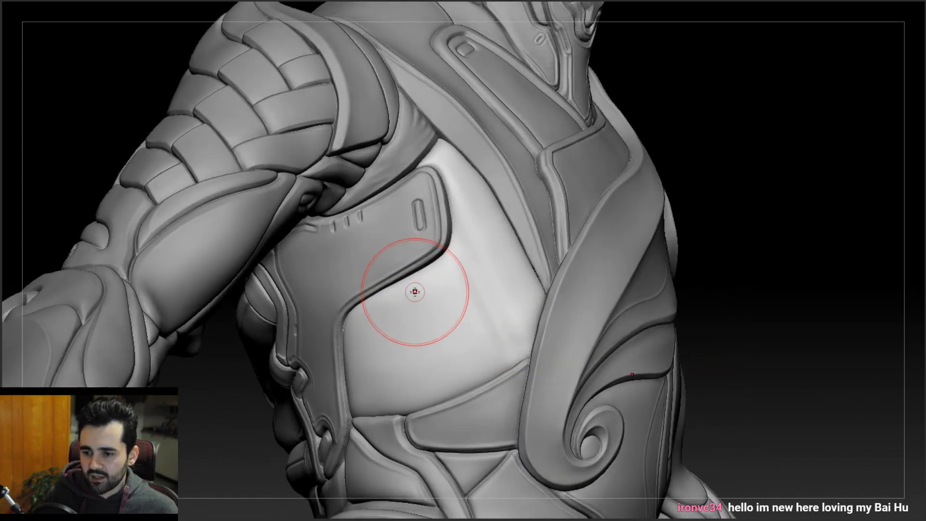
drag(405, 274, 406, 283)
drag(427, 339, 456, 395)
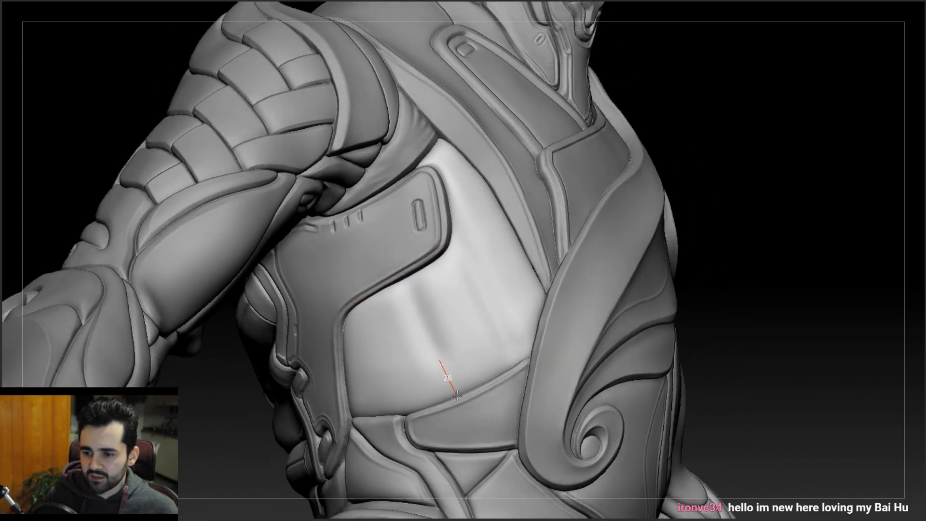
right_drag(500, 320, 475, 296)
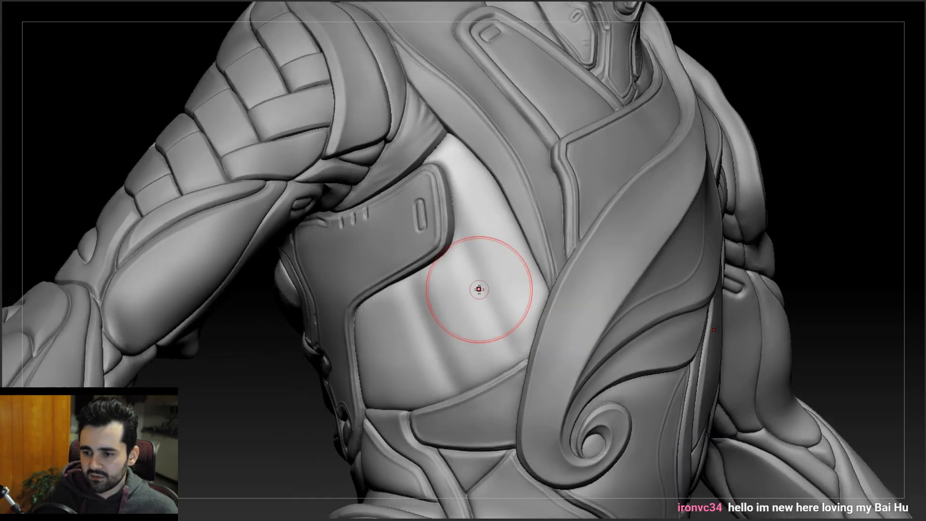
key(ctrl+z)
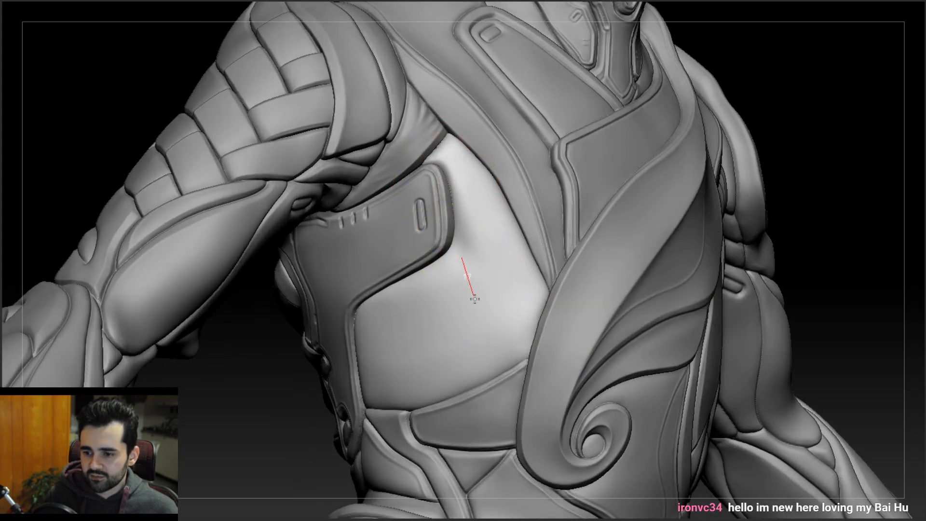
- Sculpt evenly spaced, slightly slanted vertical grooves down the exposed rib surface between the side plate and the sash
drag(473, 295, 513, 381)
right_drag(484, 368, 391, 266)
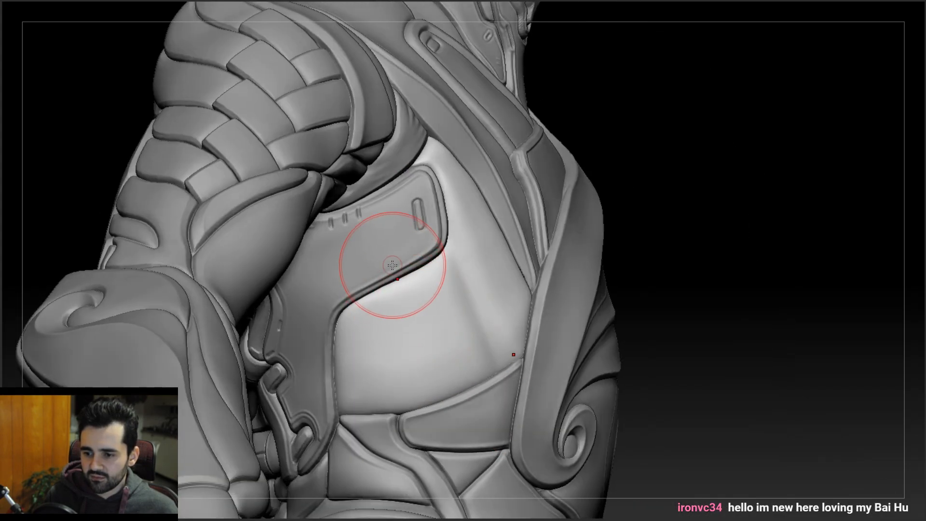
drag(423, 355, 458, 432)
drag(348, 295, 403, 450)
mouse_move(482, 276)
right_down()
mouse_move(496, 244)
mouse_move(463, 242)
right_up()
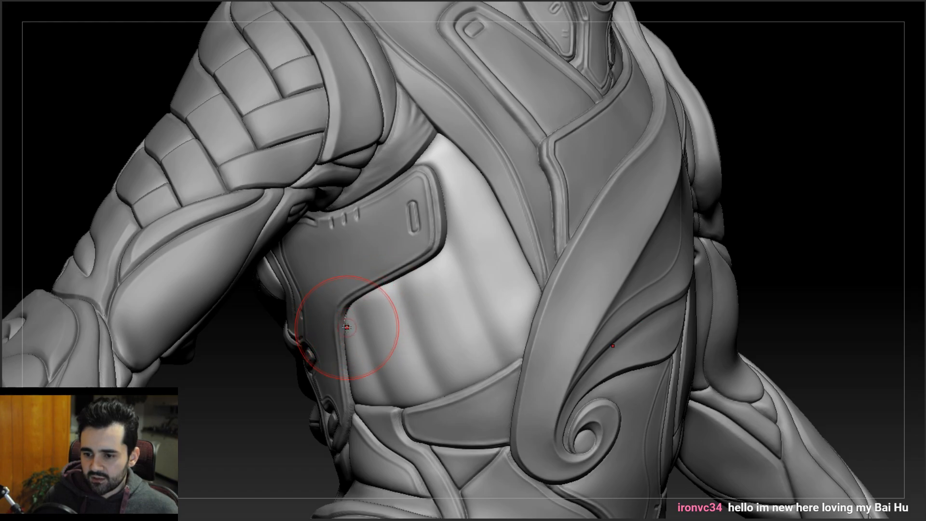
- Sculpt three slanted horizontal grooves across the vertical ones to divide the rib surface into a padded grid
drag(341, 330, 546, 219)
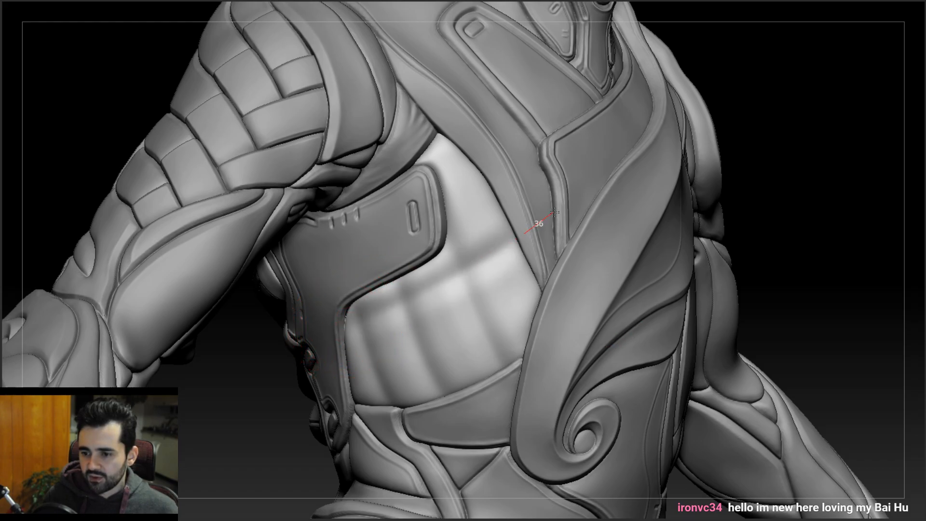
drag(442, 206, 540, 152)
drag(416, 366, 568, 287)
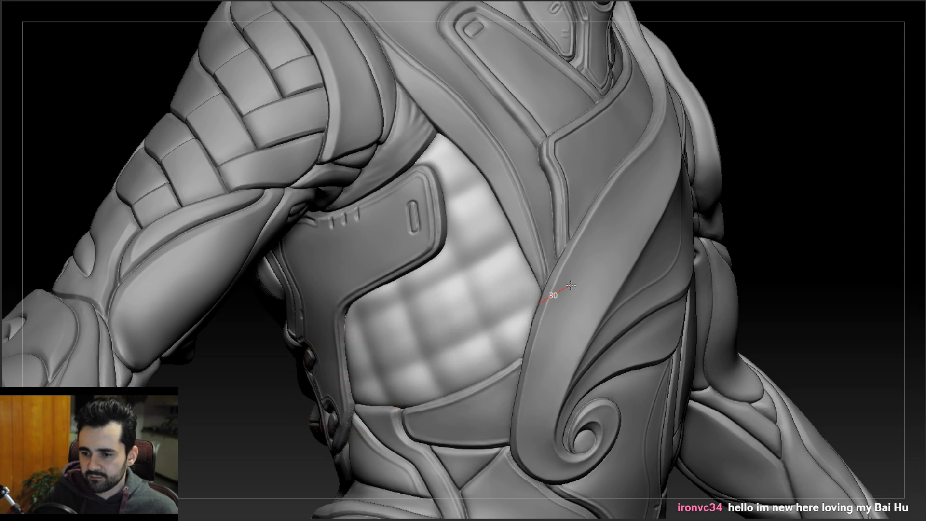
ctrl+right_drag(573, 289, 508, 215)
right_drag(567, 283, 579, 291)
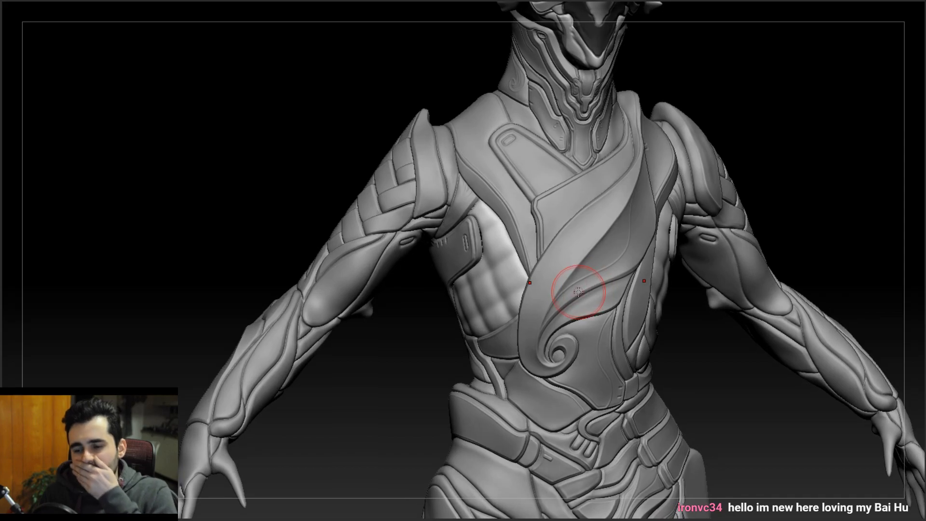
- Try deepening the slanted horizontal grooves of the padded grid across the rib surface with a resized brush
right_drag(446, 196, 512, 292)
key(space)
drag(518, 291, 509, 291)
mouse_move(525, 273)
right_down()
mouse_move(541, 244)
mouse_move(582, 257)
right_up()
drag(424, 340, 422, 341)
mouse_move(496, 299)
right_down()
mouse_move(539, 291)
mouse_move(561, 268)
right_up()
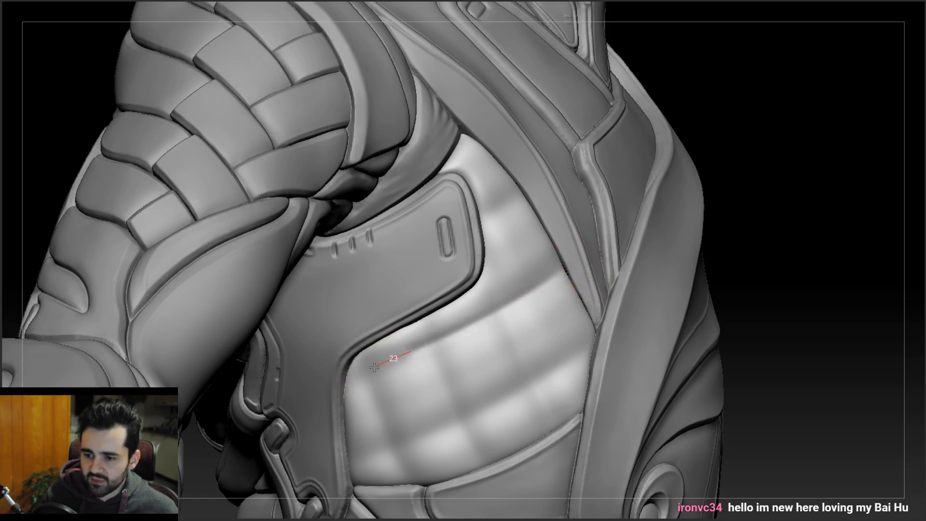
right_drag(440, 339, 557, 271)
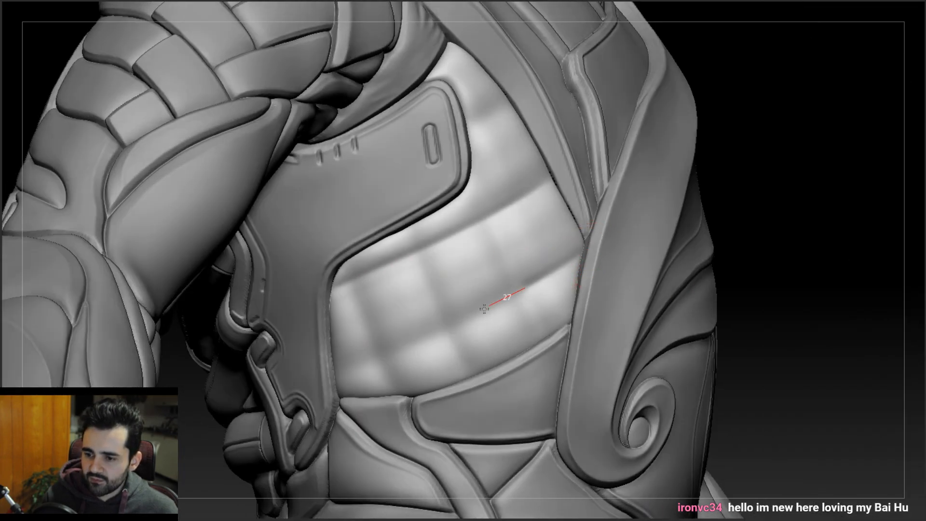
mouse_move(354, 332)
right_down()
mouse_move(481, 196)
mouse_move(444, 269)
mouse_move(478, 227)
right_up()
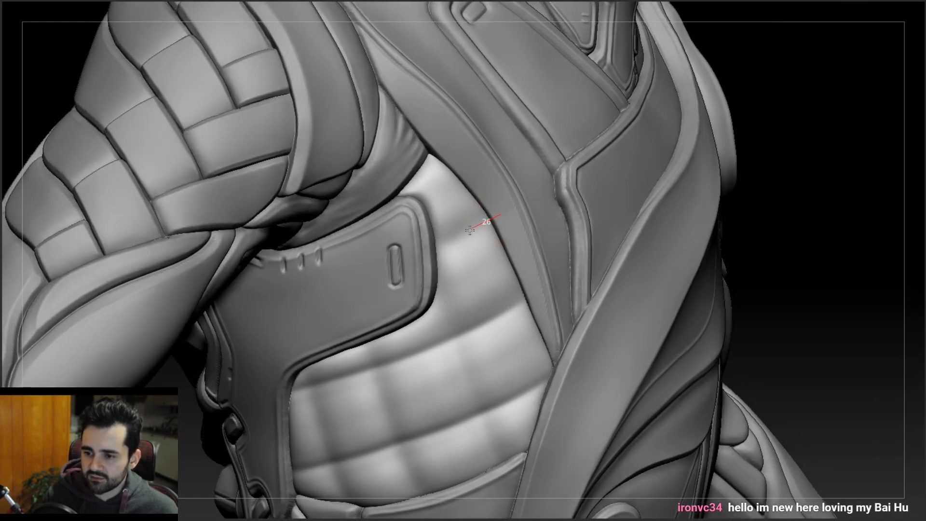
- Try sharpening the vertical grooves of the padded grid from the armpit area down to the lower torso band
right_drag(398, 259, 409, 153)
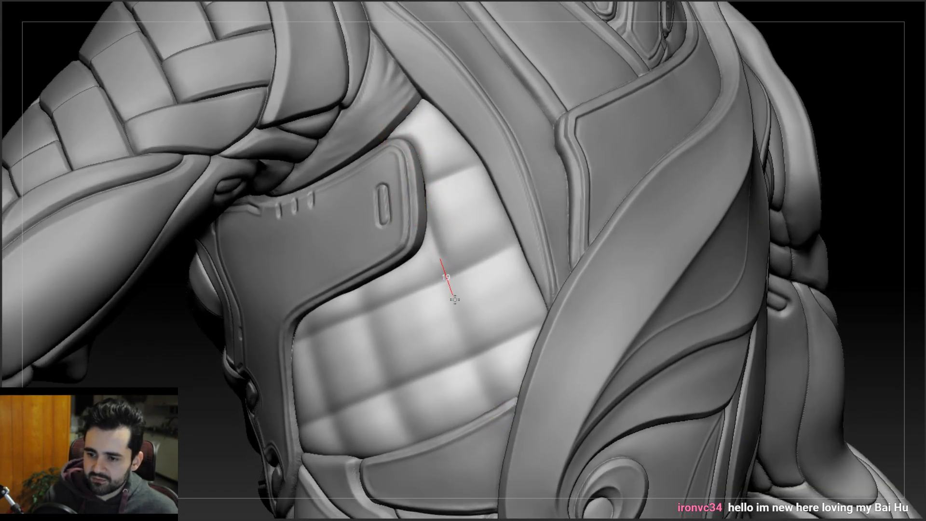
right_drag(509, 428, 353, 281)
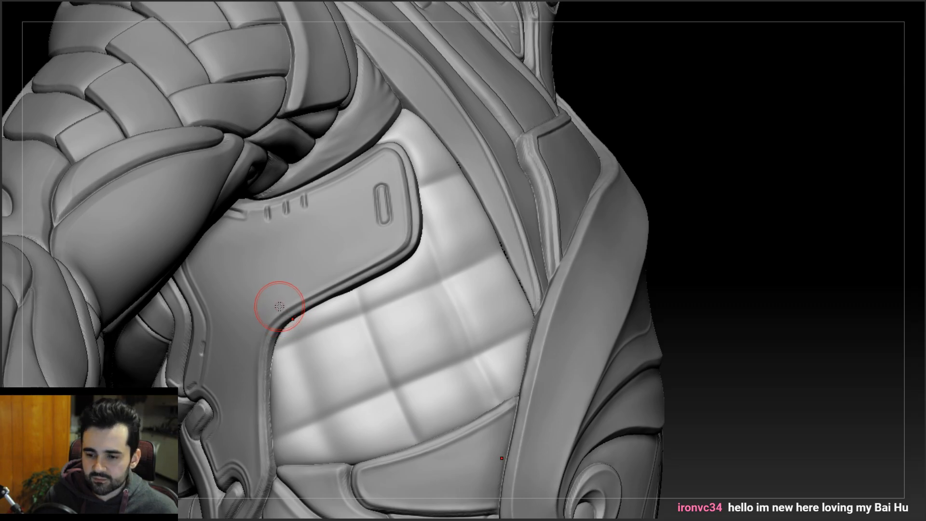
right_drag(449, 324, 333, 256)
right_drag(450, 248, 381, 257)
ctrl+right_drag(546, 285, 574, 381)
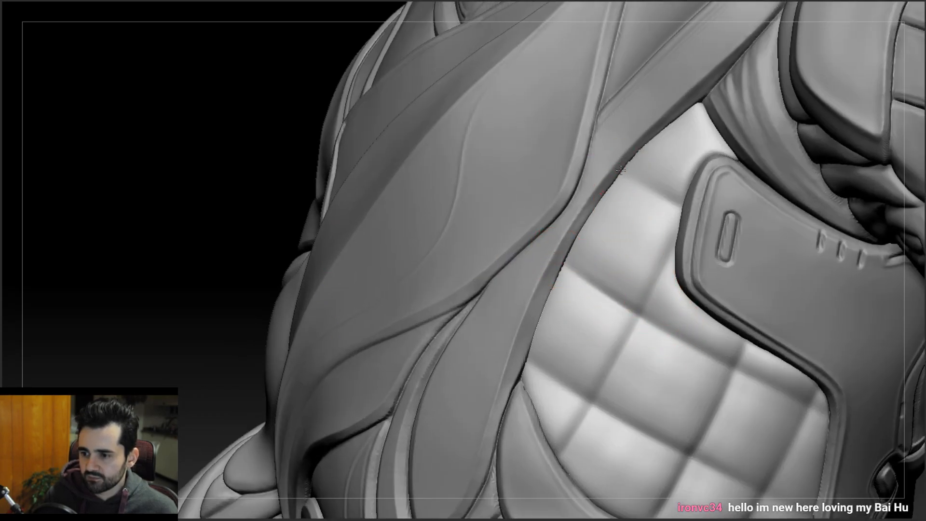
right_drag(605, 333, 539, 253)
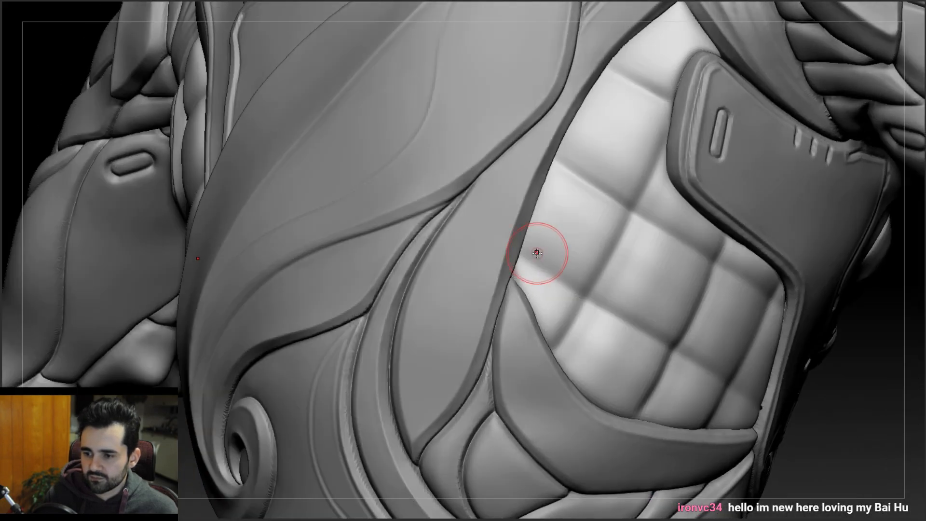
right_drag(593, 307, 442, 288)
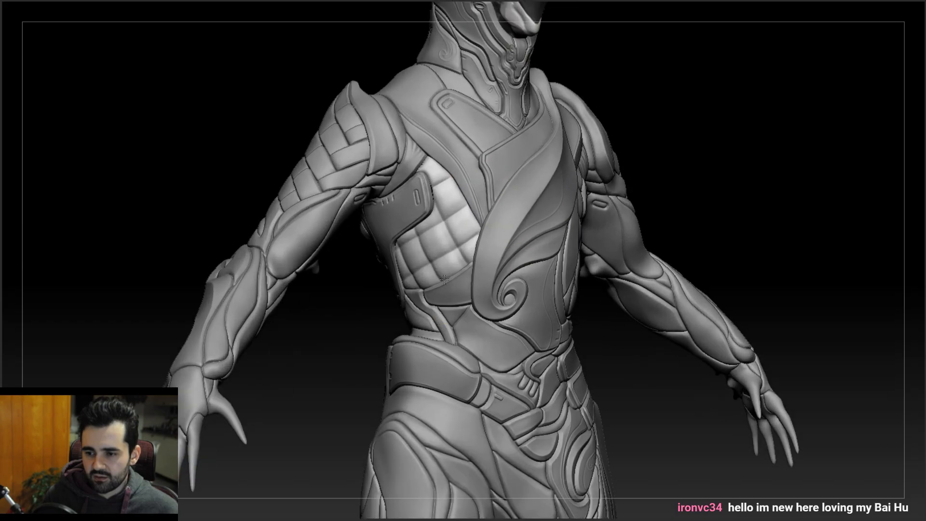
- Try subdividing the lower padded cells beside the side plate with intermediate grooves using a larger brush
ctrl+right_drag(440, 244, 426, 268)
key(space)
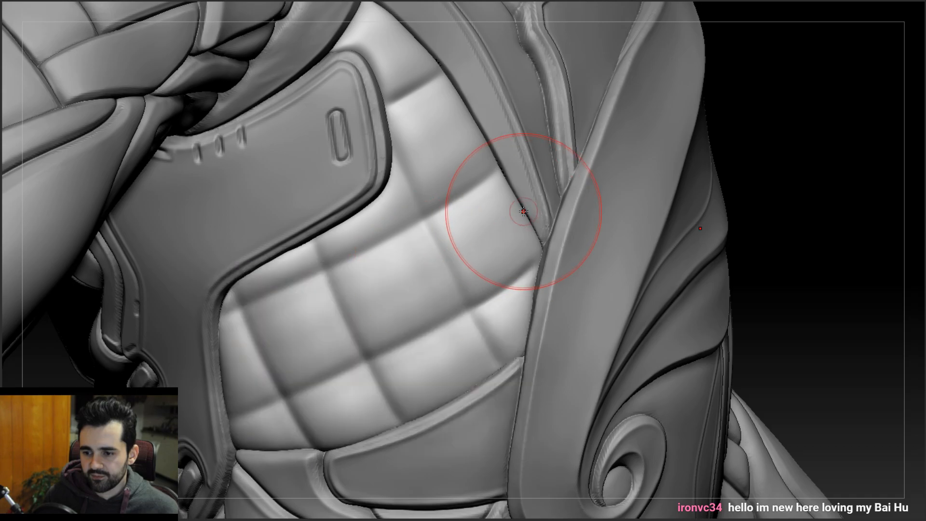
right_drag(520, 215, 535, 200)
drag(404, 281, 194, 382)
right_drag(276, 306, 332, 304)
drag(263, 243, 361, 446)
alt+right_drag(351, 434, 369, 329)
key(ctrl+z)
drag(281, 132, 386, 355)
drag(229, 244, 284, 359)
- Try adding intermediate vertical grooves through the padded cells nearer the sash, from the armpit down to the lower torso band
right_drag(421, 260, 371, 251)
right_drag(389, 158, 419, 154)
drag(361, 79, 483, 328)
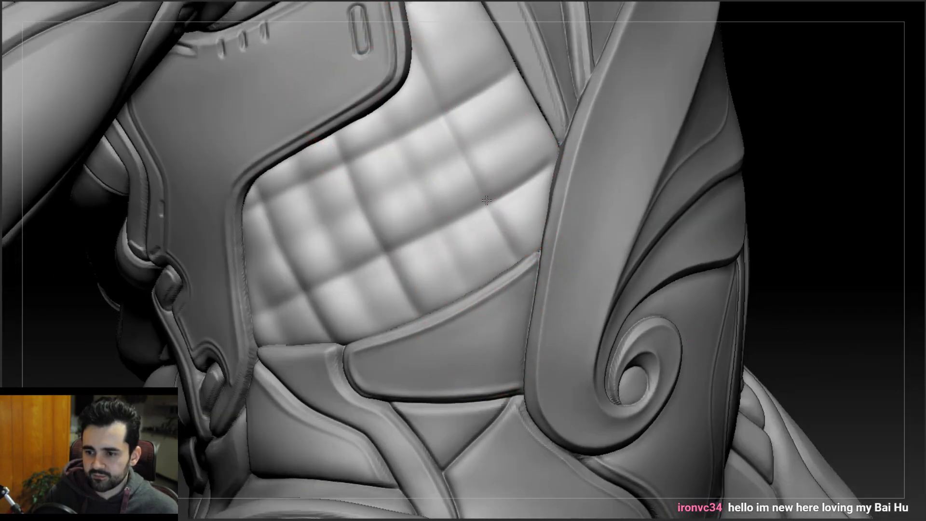
alt+right_drag(490, 193, 452, 304)
mouse_move(455, 224)
right_down()
mouse_move(373, 253)
mouse_move(377, 242)
mouse_move(306, 228)
right_up()
key(ctrl+z)
key(ctrl+z)
mouse_move(337, 217)
mouse_down()
mouse_move(372, 323)
mouse_move(438, 442)
mouse_up()
right_drag(486, 299, 424, 273)
alt+right_drag(420, 147, 401, 221)
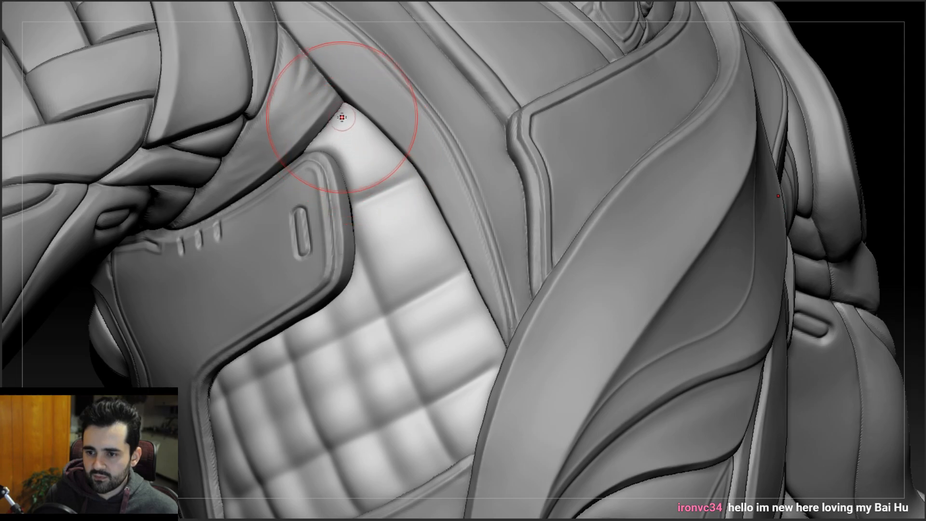
drag(345, 120, 499, 451)
drag(348, 109, 433, 292)
drag(481, 397, 501, 444)
mouse_move(511, 458)
ctrl+right_down()
mouse_move(458, 325)
mouse_move(359, 327)
mouse_move(457, 324)
mouse_move(432, 327)
mouse_move(438, 334)
ctrl+right_up()
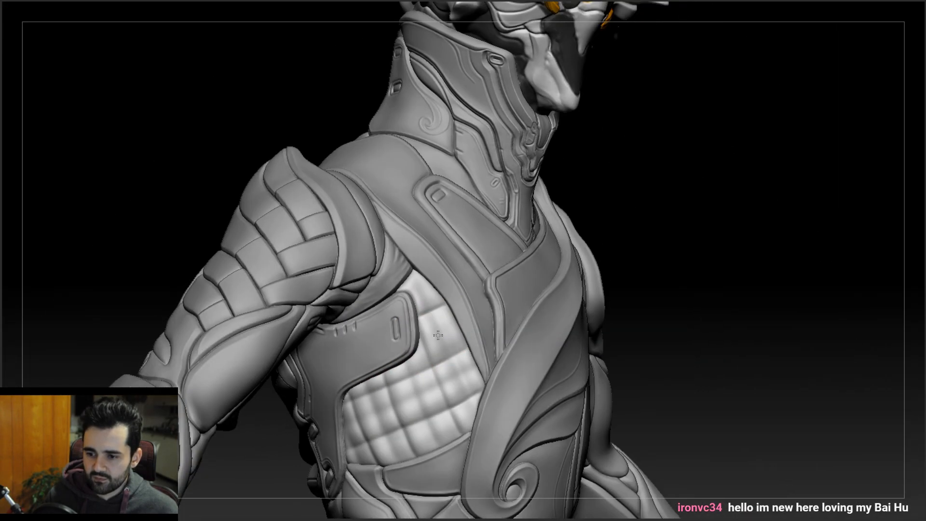
- Try halving the padded rows with slanted horizontal grooves running between the sash and the side plate
mouse_move(491, 304)
right_down()
mouse_move(486, 325)
mouse_move(403, 314)
mouse_move(391, 300)
mouse_move(410, 295)
right_up()
key(space)
alt+right_drag(332, 251, 472, 294)
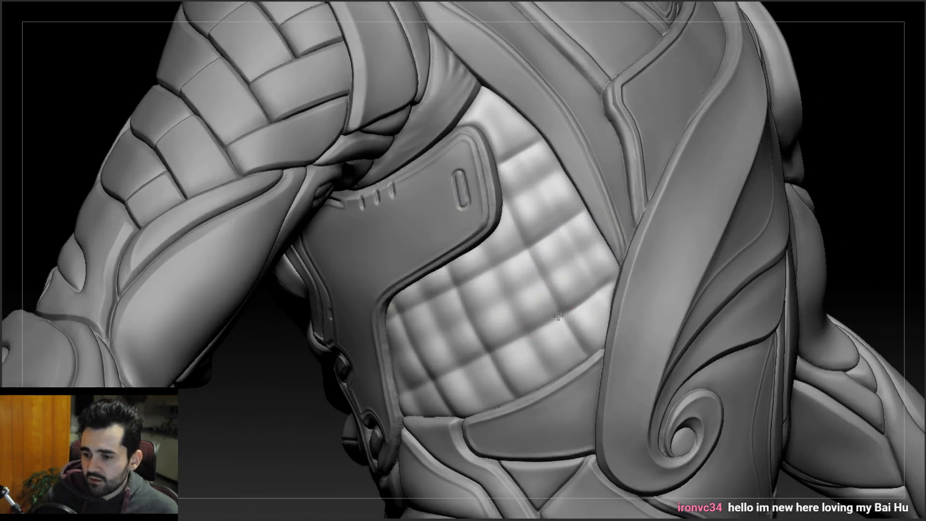
right_drag(557, 317, 559, 279)
ctrl+right_drag(553, 247, 576, 285)
right_drag(602, 254, 614, 239)
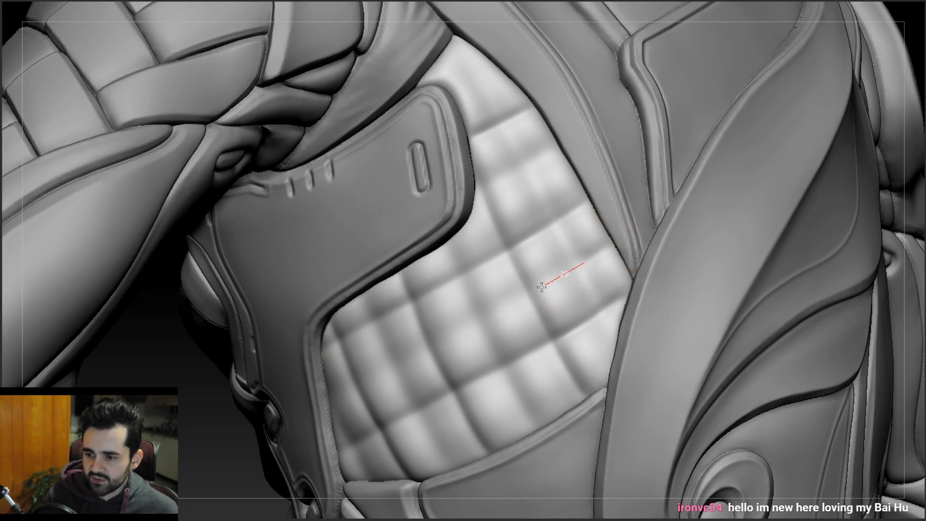
right_drag(462, 314, 614, 246)
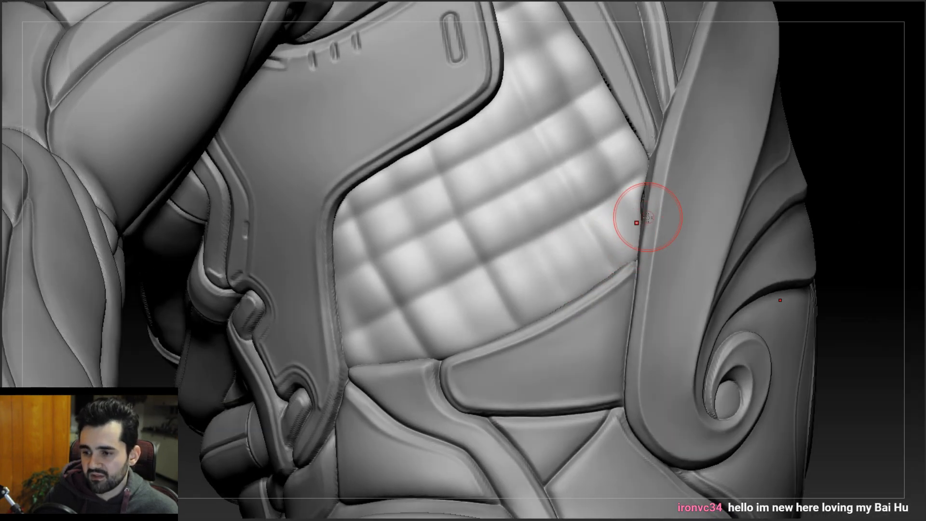
mouse_move(630, 232)
mouse_down()
mouse_move(593, 285)
mouse_move(379, 362)
mouse_up()
right_drag(486, 281, 614, 236)
drag(630, 231, 373, 362)
key(ctrl+z)
mouse_move(635, 226)
mouse_down()
mouse_move(585, 264)
mouse_move(372, 369)
mouse_up()
- Try adding a slanted horizontal groove across the uppermost padded cells near the armpit
right_drag(462, 299, 469, 254)
alt+right_drag(549, 72, 515, 217)
right_drag(516, 181, 518, 192)
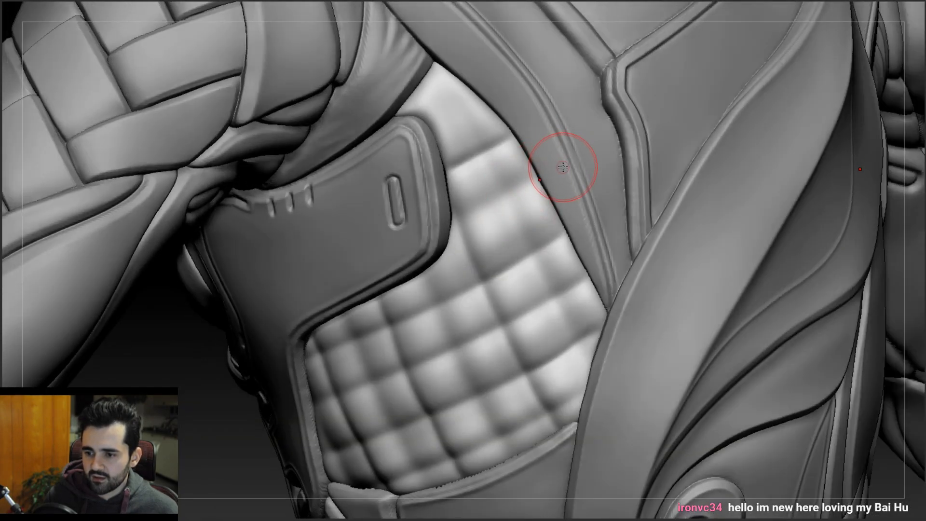
alt+right_drag(483, 149, 475, 224)
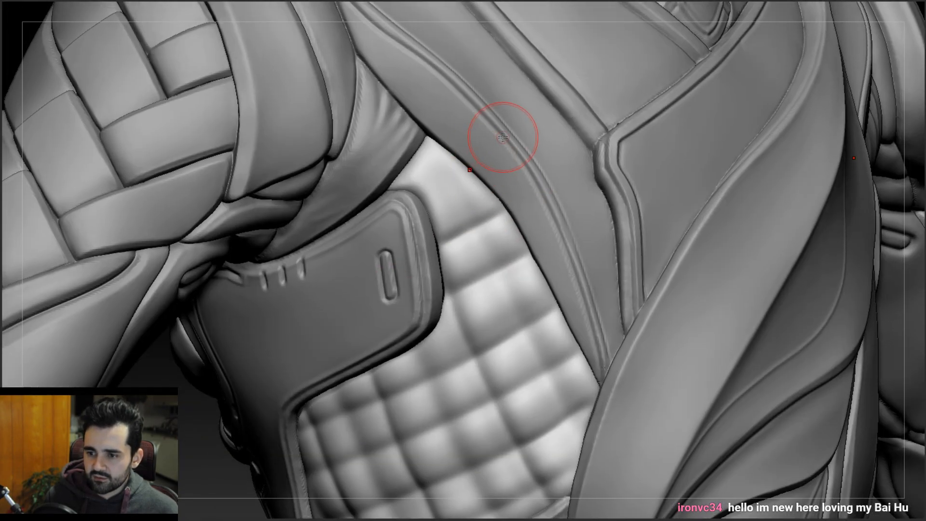
drag(502, 139, 370, 234)
- Try sharpening the intermediate vertical grooves of the finer padded grid with strokes down to the lower torso band
mouse_move(481, 239)
mouse_down()
mouse_move(510, 333)
mouse_move(601, 481)
mouse_up()
alt+right_drag(494, 371, 482, 196)
drag(426, 153, 539, 405)
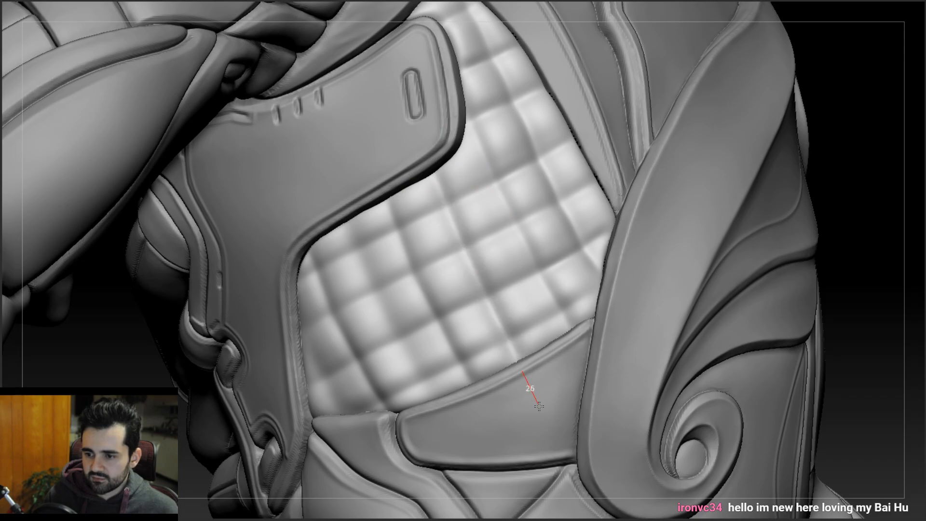
key(ctrl+z)
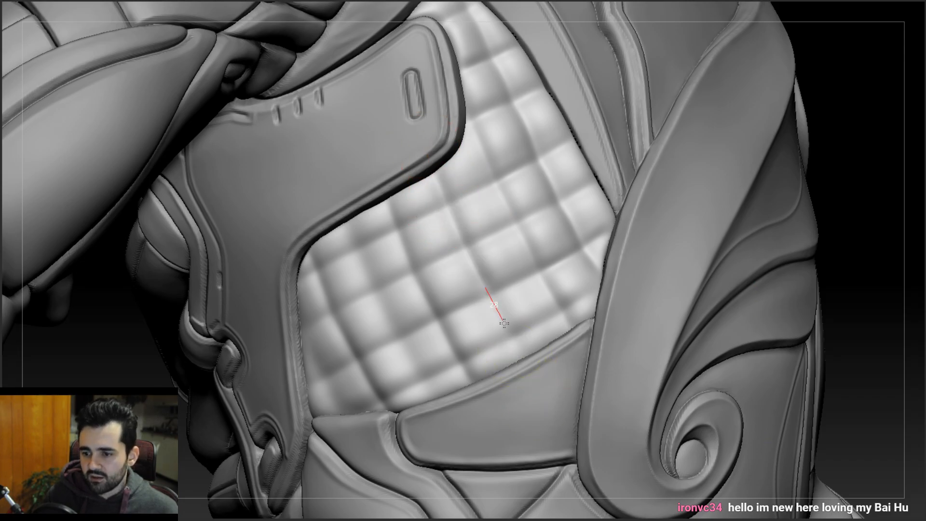
right_drag(364, 294, 348, 234)
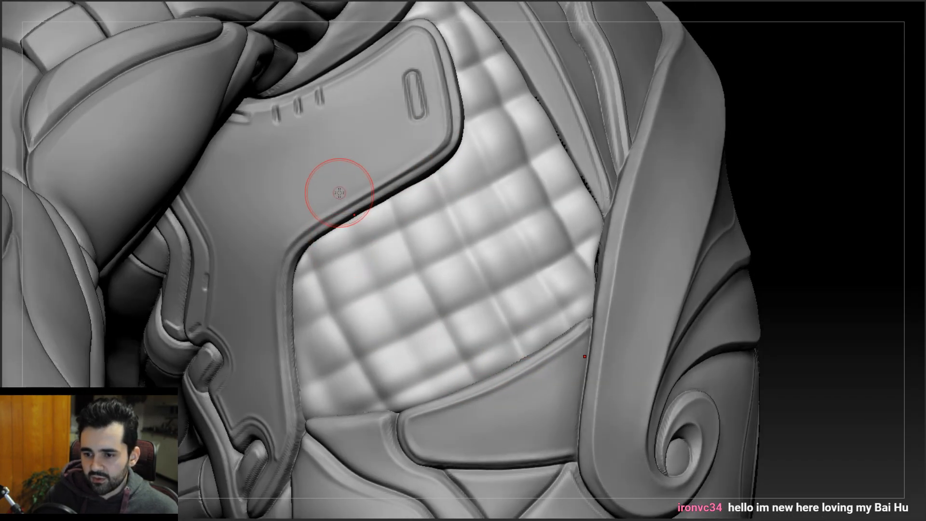
mouse_move(303, 367)
right_down()
mouse_move(300, 300)
mouse_move(289, 335)
right_up()
drag(296, 326, 367, 466)
mouse_move(386, 410)
ctrl+right_down()
mouse_move(381, 308)
mouse_move(335, 294)
mouse_move(542, 327)
mouse_move(389, 264)
mouse_move(419, 288)
mouse_move(421, 258)
mouse_move(482, 262)
mouse_move(436, 260)
mouse_move(456, 256)
ctrl+right_up()
alt+right_drag(456, 255, 514, 213)
ctrl+right_drag(381, 270, 365, 330)
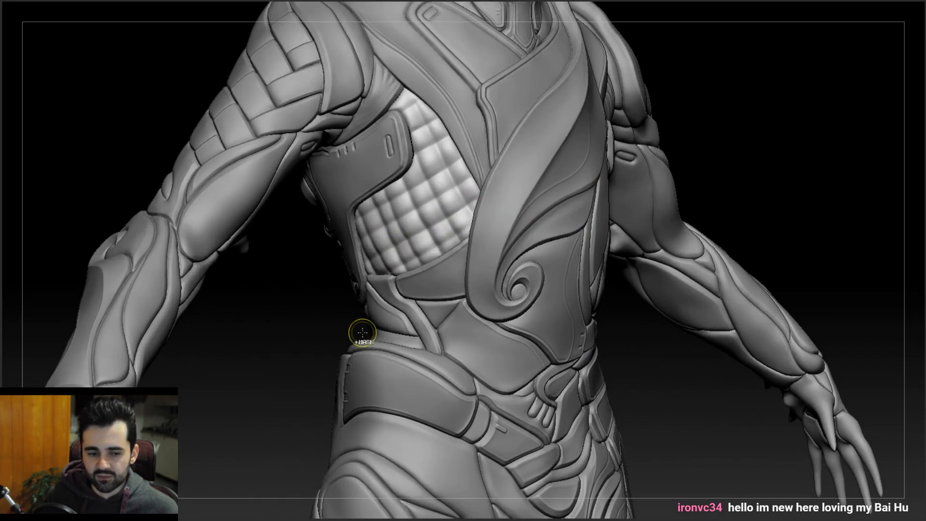
- Undo all the padded grid grooves until the rib surface is smooth again
key(ctrl+z)
key(ctrl+z)
key(ctrl+z)
key(ctrl+z)
key(ctrl+z)
key(ctrl+z)
key(ctrl+z)
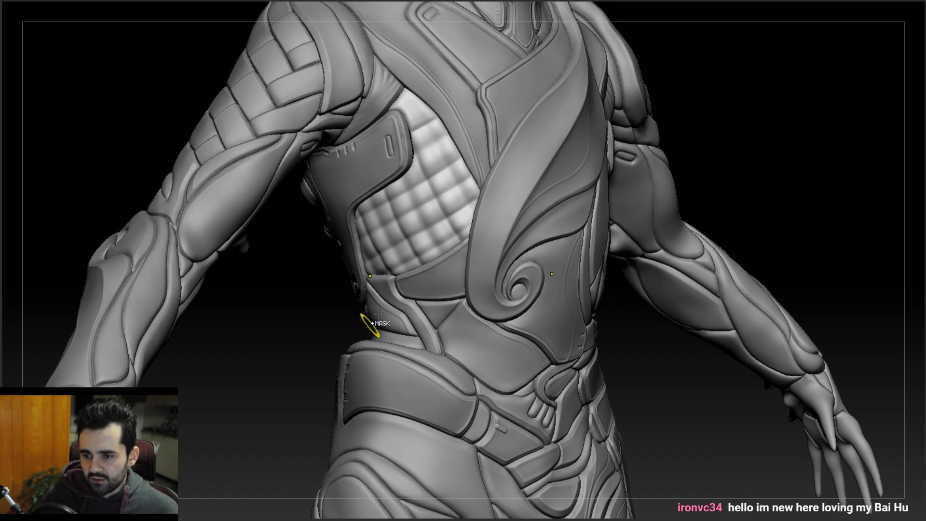
key(ctrl+z)
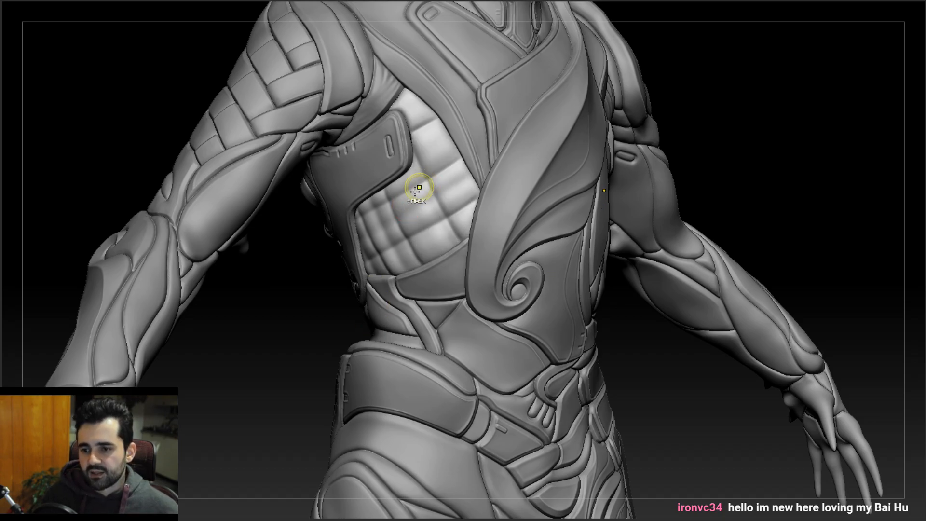
key(ctrl+z)
key(ctrl+z)
key(ctrl+z)
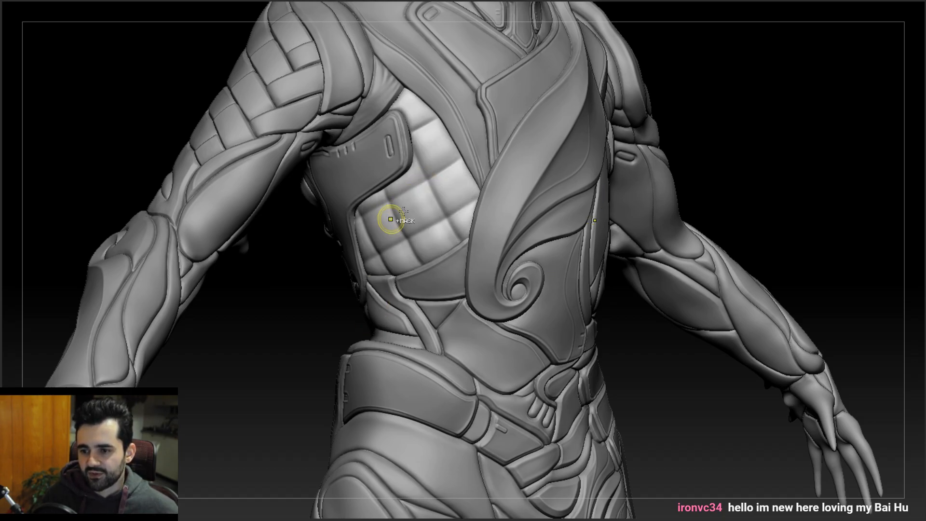
key(ctrl+z)
key(ctrl+z)
key(ctrl+z)
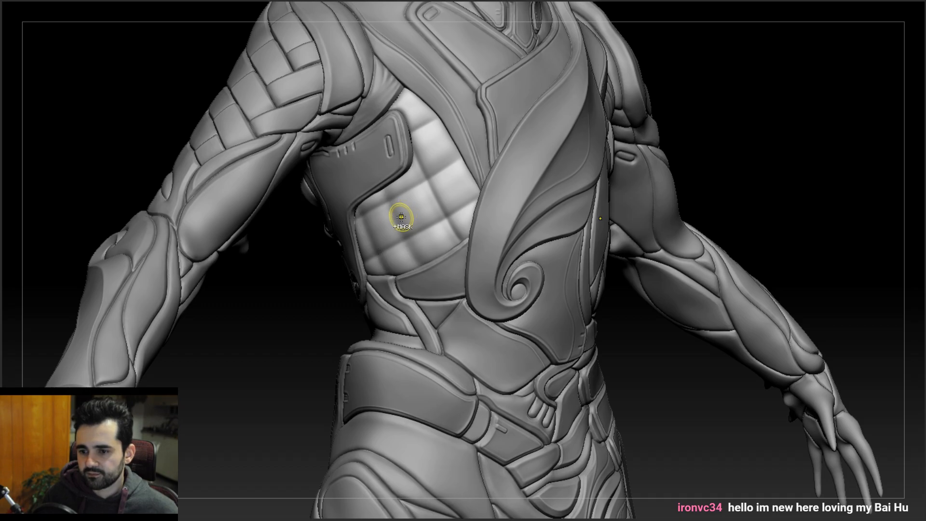
right_drag(429, 194, 403, 174)
key(ctrl+z)
key(ctrl+z)
key(ctrl+z)
key(ctrl+z)
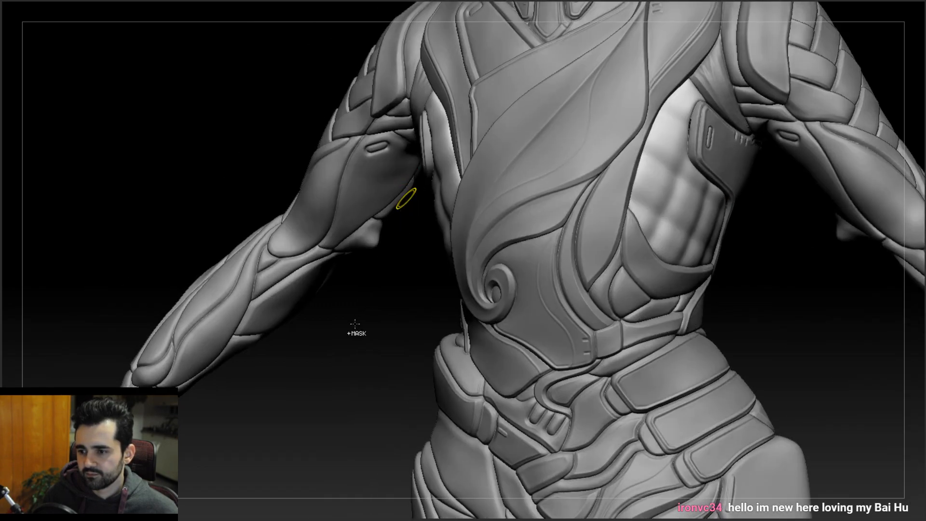
- Examine the smooth rib surface and the surrounding armour on both sides of the torso from several angles
click(115, 1)
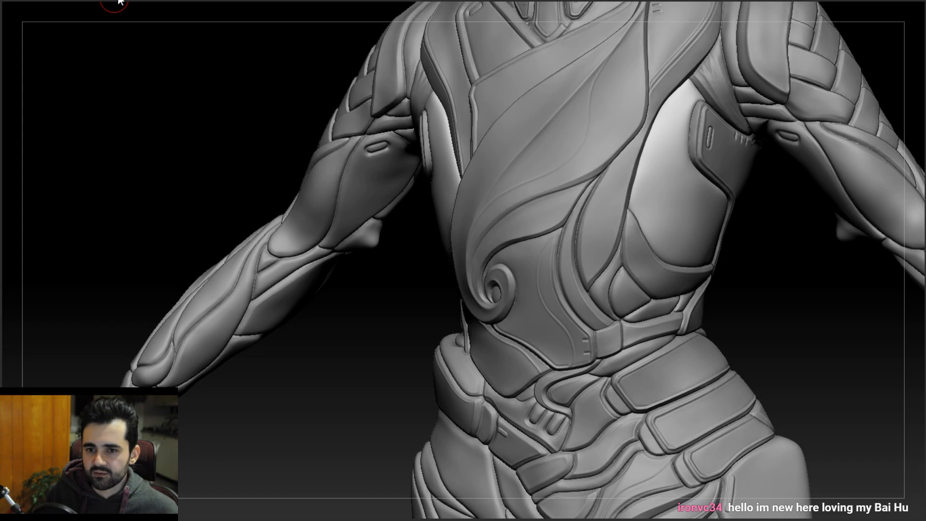
right_drag(279, 202, 126, 26)
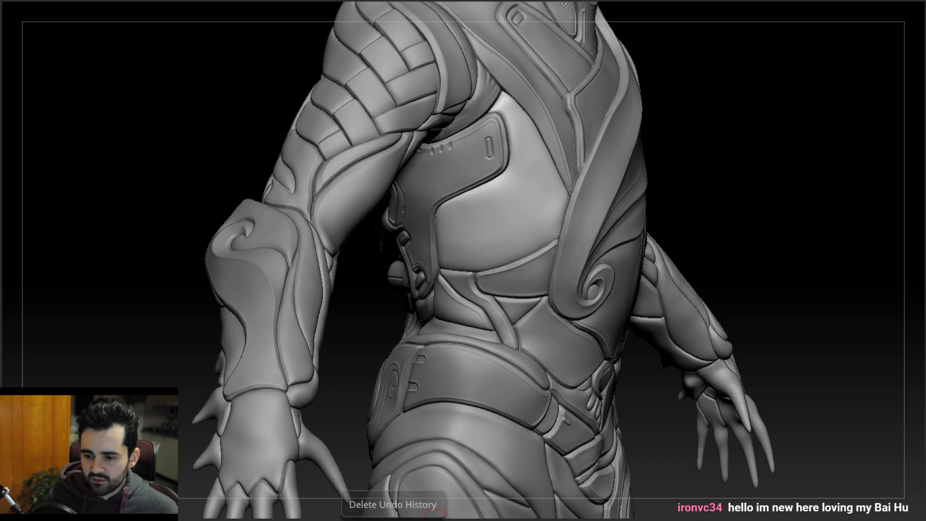
right_drag(468, 170, 352, 178)
ctrl+right_drag(510, 190, 450, 204)
right_drag(554, 204, 513, 190)
ctrl+right_drag(480, 225, 445, 238)
ctrl+right_drag(458, 179, 455, 234)
right_drag(492, 201, 455, 205)
- Try a curved groove from the side plate's edge across the rib surface with a resized Slash3 brush, then undo it
right_click(456, 205)
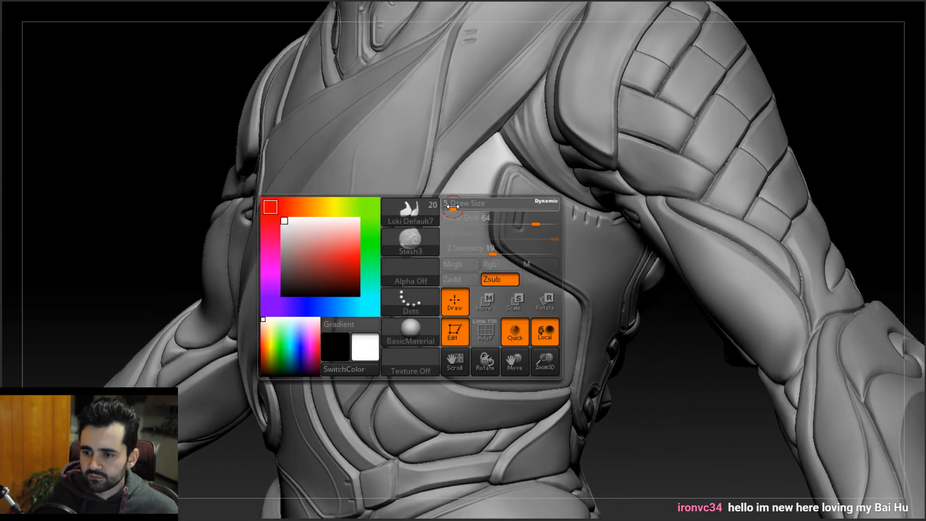
right_drag(166, 231, 280, 246)
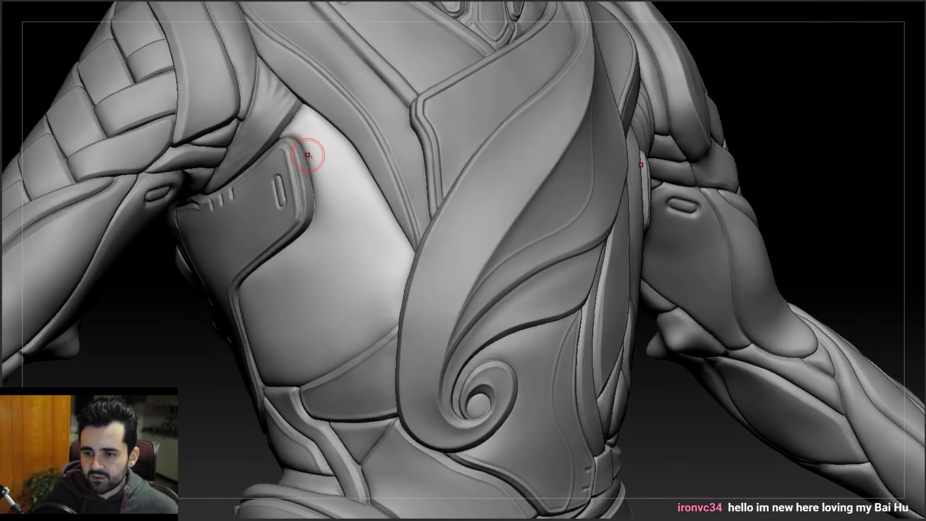
mouse_move(354, 342)
right_down()
mouse_move(347, 321)
mouse_move(380, 309)
right_up()
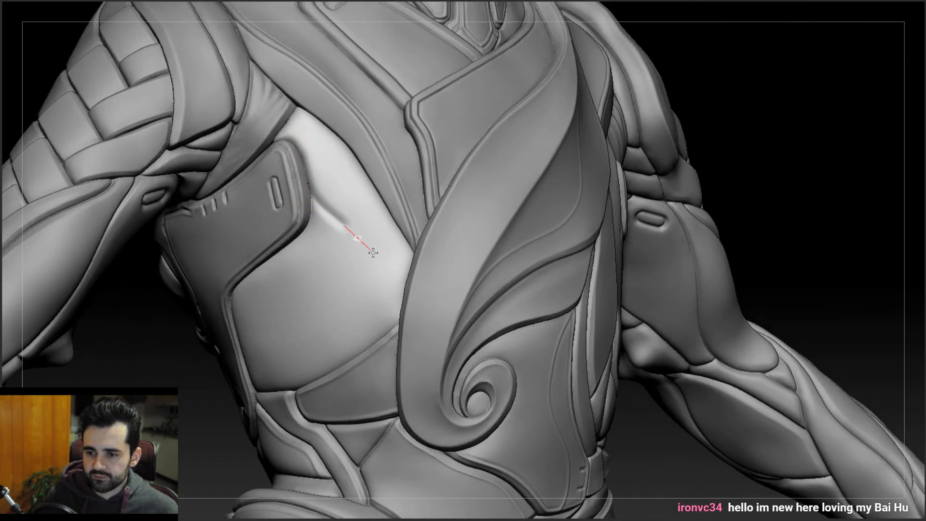
mouse_move(406, 384)
right_down()
mouse_move(376, 371)
mouse_move(482, 319)
mouse_move(523, 323)
mouse_move(479, 296)
right_up()
ctrl+right_drag(482, 252, 467, 364)
right_drag(504, 280, 492, 270)
mouse_move(512, 233)
shift+mouse_down()
mouse_move(527, 200)
mouse_move(517, 242)
mouse_move(543, 172)
shift+mouse_up()
mouse_move(514, 243)
mouse_down()
mouse_move(452, 337)
mouse_move(439, 382)
mouse_up()
mouse_move(439, 376)
right_down()
mouse_move(471, 362)
mouse_move(537, 363)
mouse_move(321, 292)
mouse_move(400, 289)
right_up()
ctrl+right_drag(234, 269, 212, 314)
key(ctrl+z)
- Sculpt a curved groove down the rib surface along the side plate's front edge and diagonally on to the lower torso band
drag(179, 184, 187, 206)
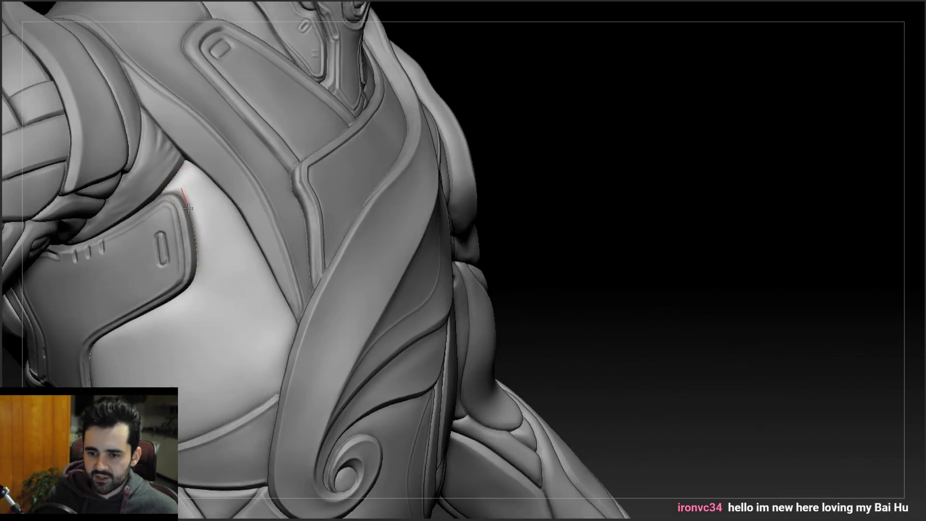
drag(201, 296, 259, 346)
right_drag(293, 436, 277, 309)
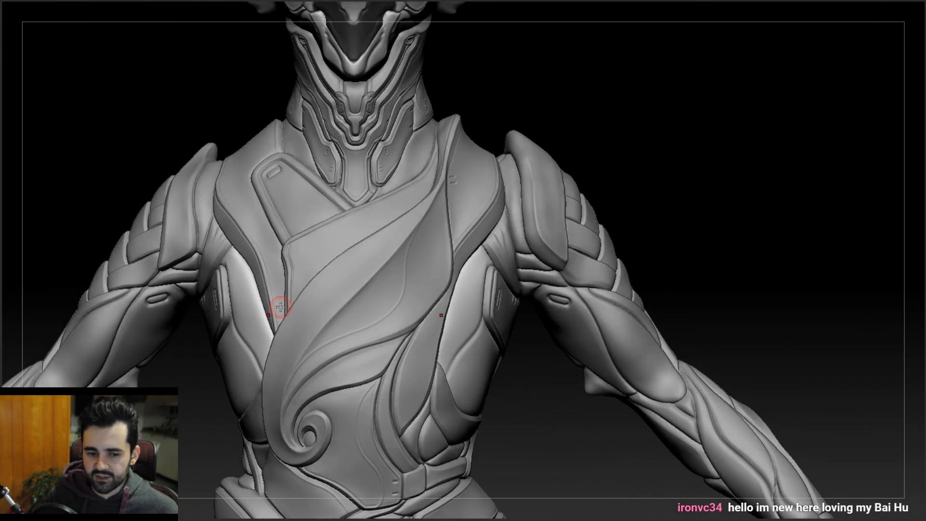
right_drag(476, 338, 391, 345)
alt+right_drag(390, 345, 440, 278)
mouse_move(376, 284)
right_down()
mouse_move(416, 280)
mouse_move(376, 270)
right_up()
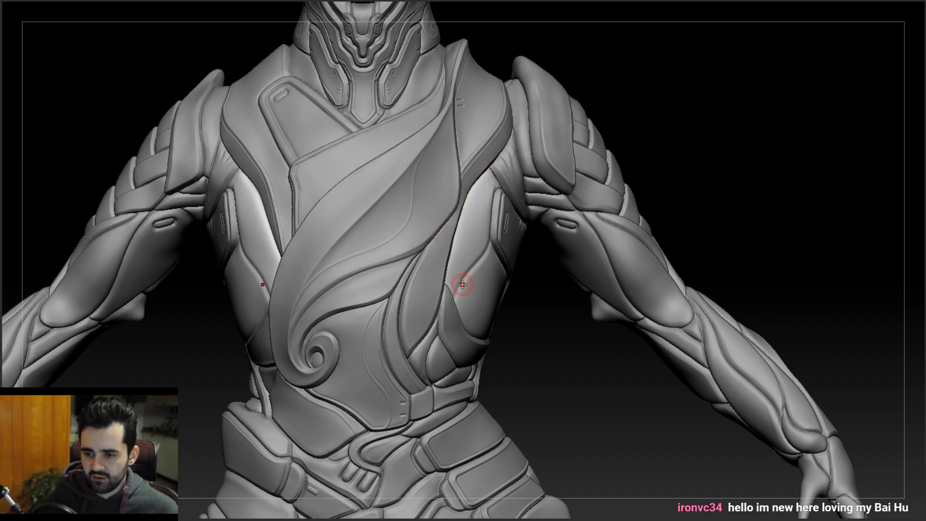
alt+right_drag(440, 386, 431, 324)
right_drag(431, 324, 395, 322)
mouse_move(454, 237)
ctrl+right_down()
mouse_move(465, 243)
mouse_move(436, 238)
mouse_move(479, 243)
mouse_move(432, 238)
mouse_move(466, 277)
ctrl+right_up()
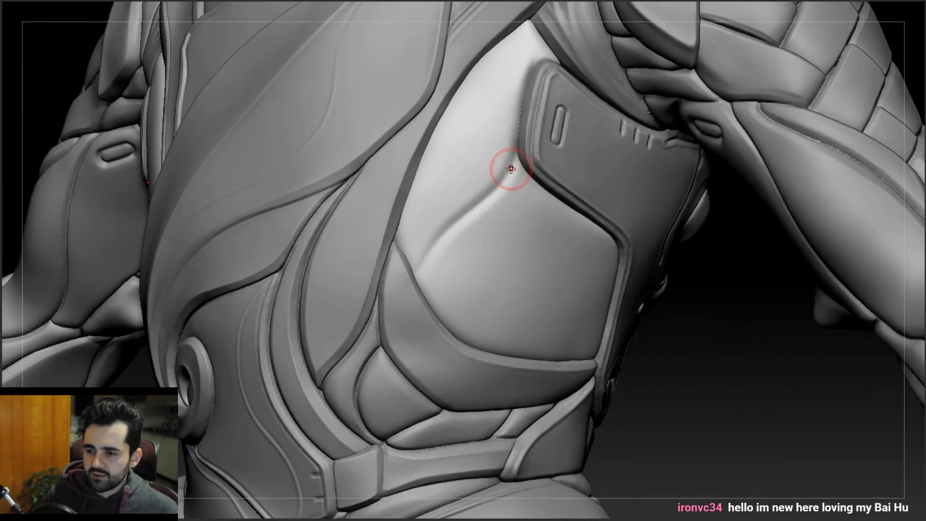
- Deepen the diagonal groove across the rib surface between the side plate's edge and the lower torso band
drag(403, 292, 520, 152)
drag(424, 266, 517, 155)
drag(498, 185, 420, 254)
ctrl+right_drag(388, 292, 405, 221)
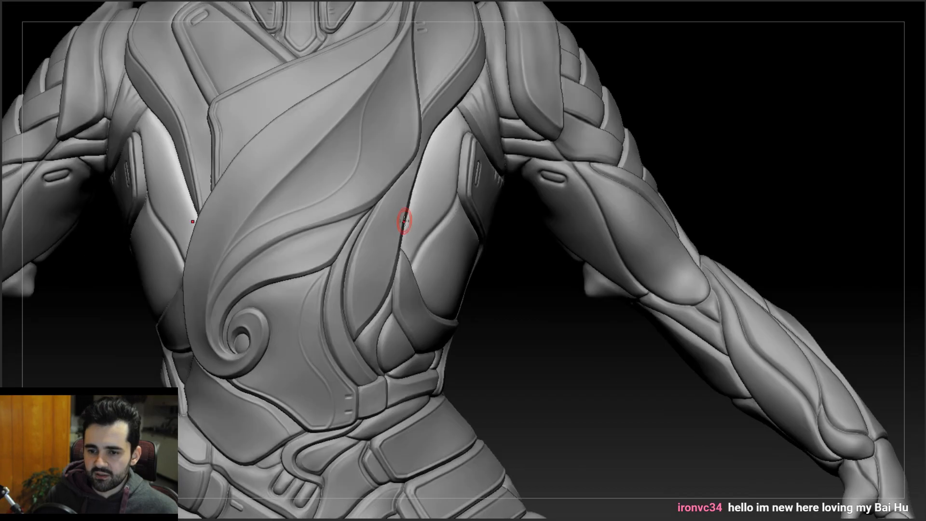
right_drag(377, 283, 299, 277)
alt+right_drag(460, 210, 422, 228)
mouse_move(501, 200)
right_down()
mouse_move(459, 189)
mouse_move(490, 149)
mouse_move(456, 170)
right_up()
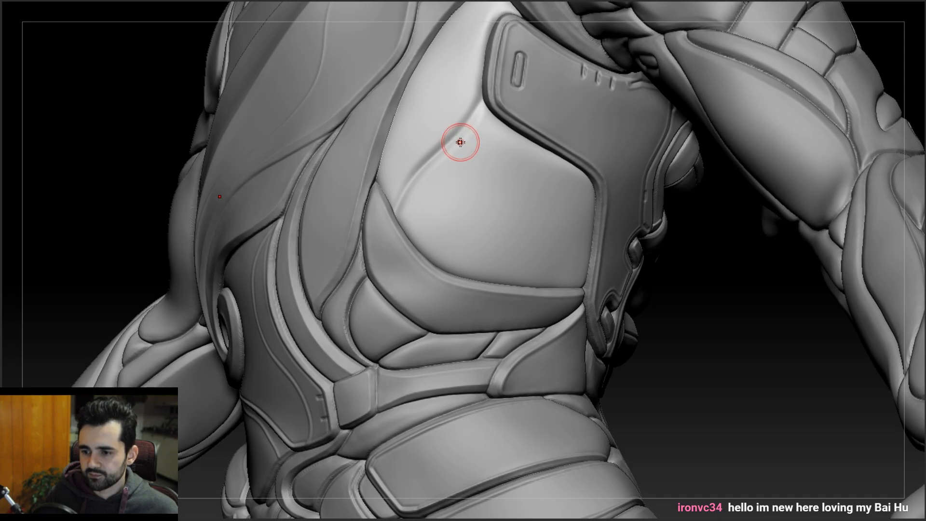
- Try parallel grooves with short cross grooves on the rib surface behind the diagonal groove, then undo them
drag(460, 140, 594, 221)
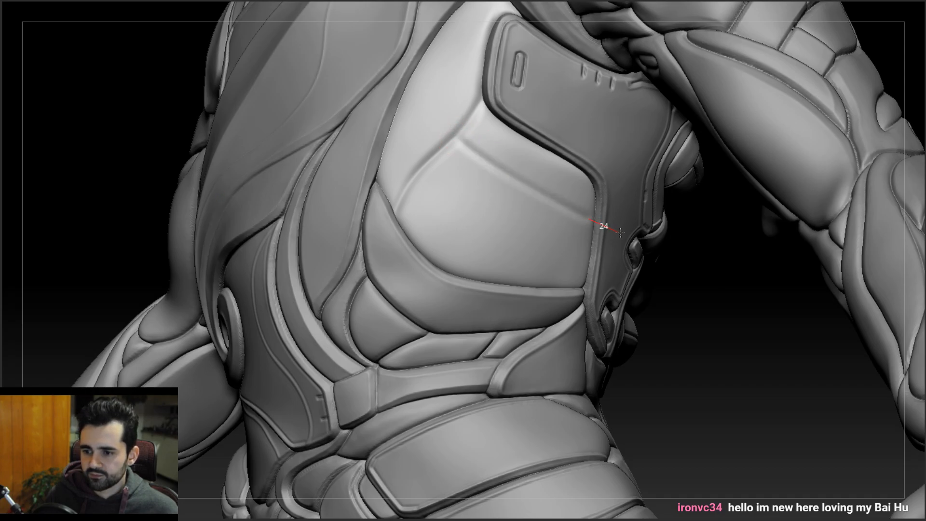
right_drag(556, 222, 447, 180)
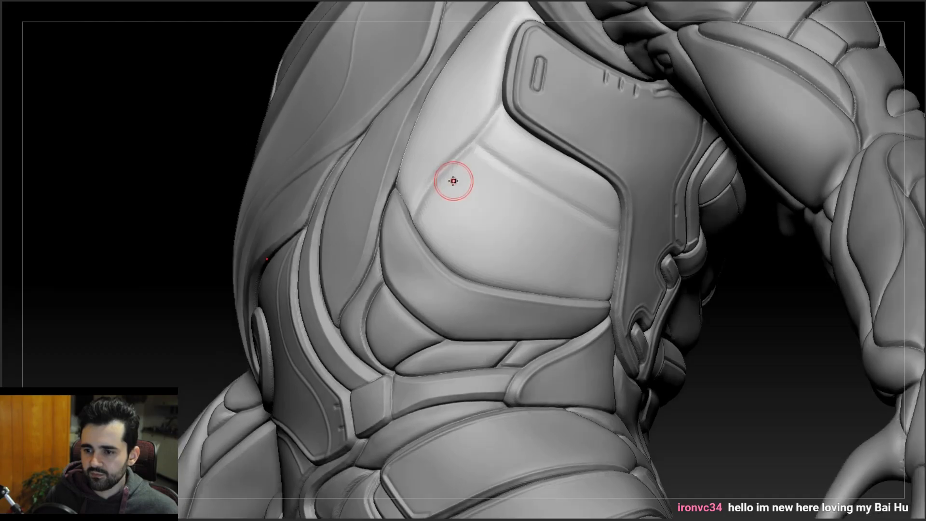
mouse_move(458, 190)
mouse_down()
mouse_move(561, 265)
mouse_move(619, 293)
mouse_up()
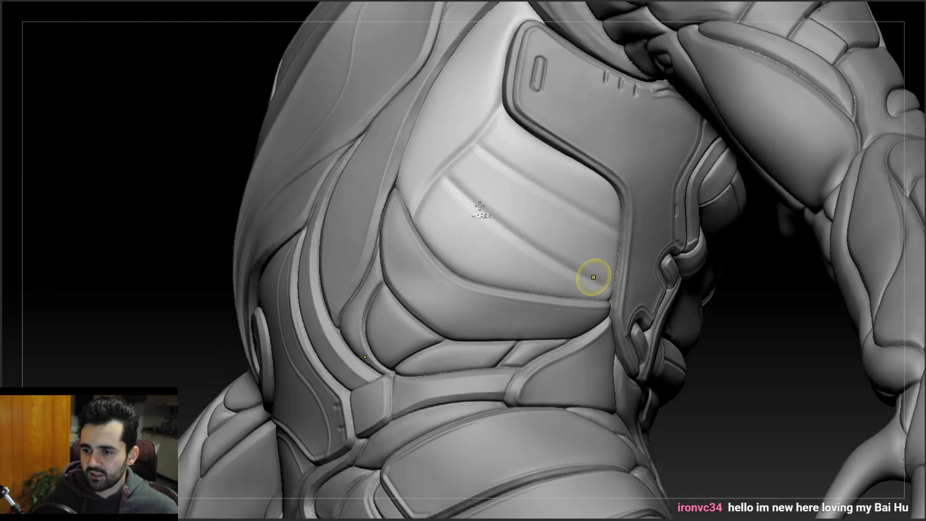
mouse_move(441, 180)
mouse_down()
mouse_move(584, 272)
mouse_move(632, 290)
mouse_up()
drag(472, 211, 451, 237)
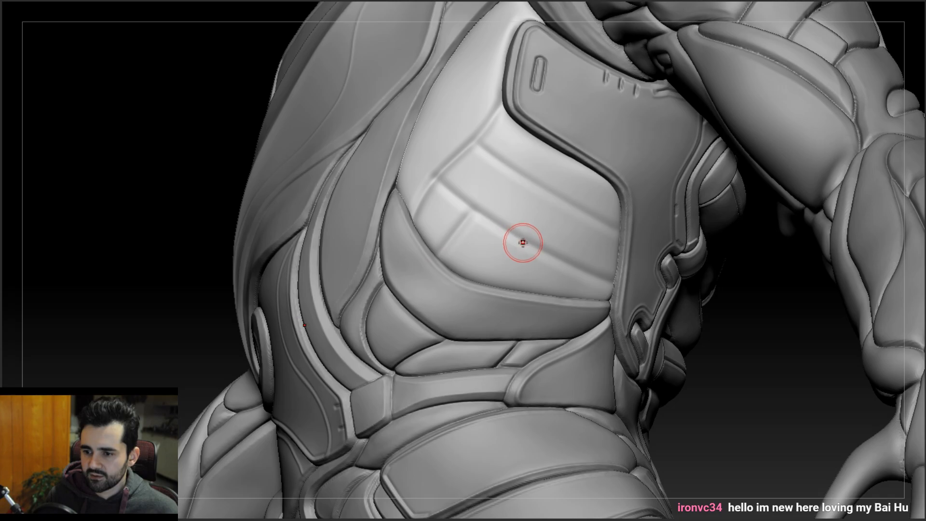
drag(521, 242, 453, 312)
mouse_move(461, 272)
ctrl+right_down()
mouse_move(423, 192)
mouse_move(485, 215)
mouse_move(489, 224)
mouse_move(408, 263)
mouse_move(451, 274)
mouse_move(424, 220)
ctrl+right_up()
mouse_move(411, 276)
right_down()
mouse_move(323, 276)
mouse_move(362, 263)
mouse_move(388, 267)
mouse_move(334, 292)
mouse_move(410, 259)
mouse_move(398, 285)
right_up()
right_drag(366, 223, 408, 219)
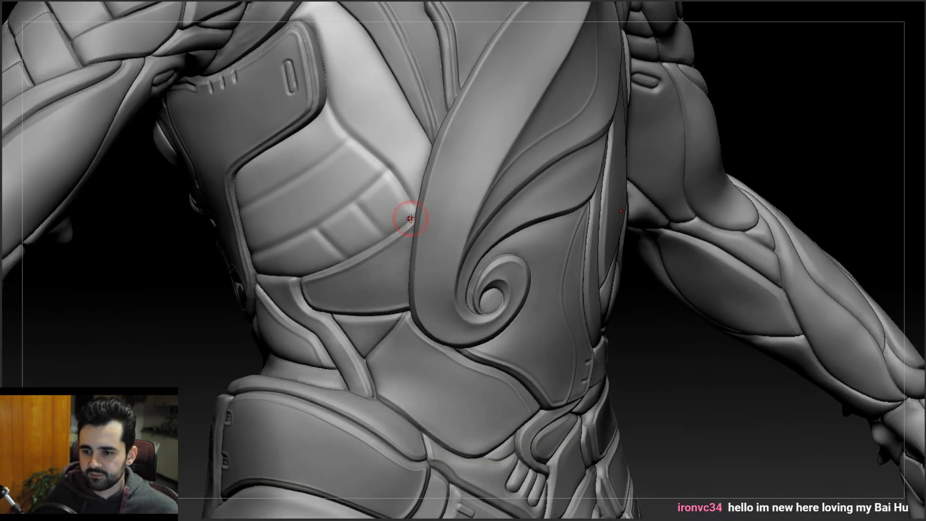
right_drag(420, 251, 403, 233)
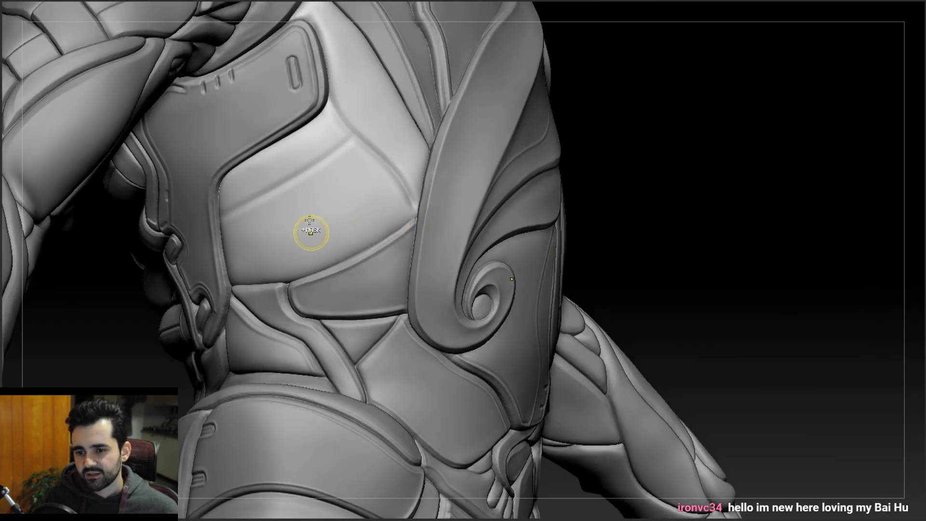
mouse_move(294, 175)
right_down()
mouse_move(245, 172)
mouse_move(289, 183)
right_up()
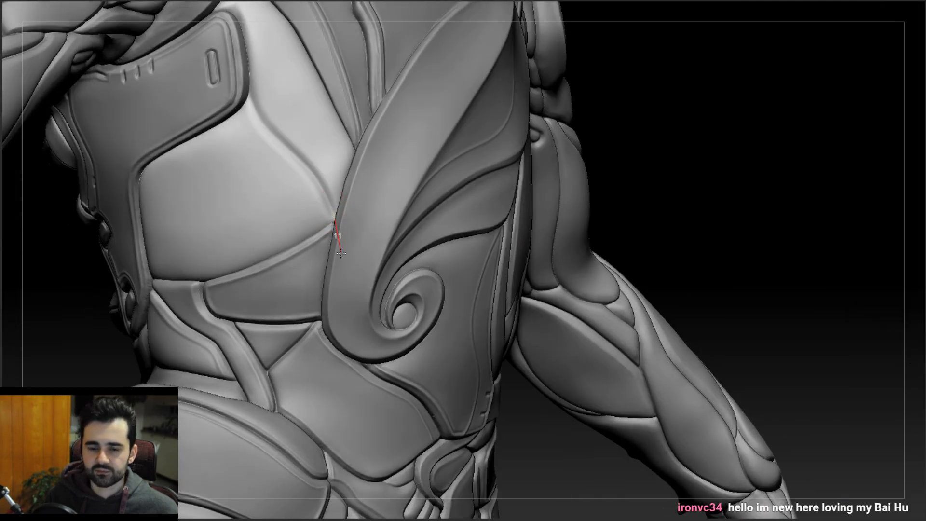
- Try a short groove branching off the diagonal groove just below the side plate's front corner, then undo it
right_drag(315, 231, 447, 281)
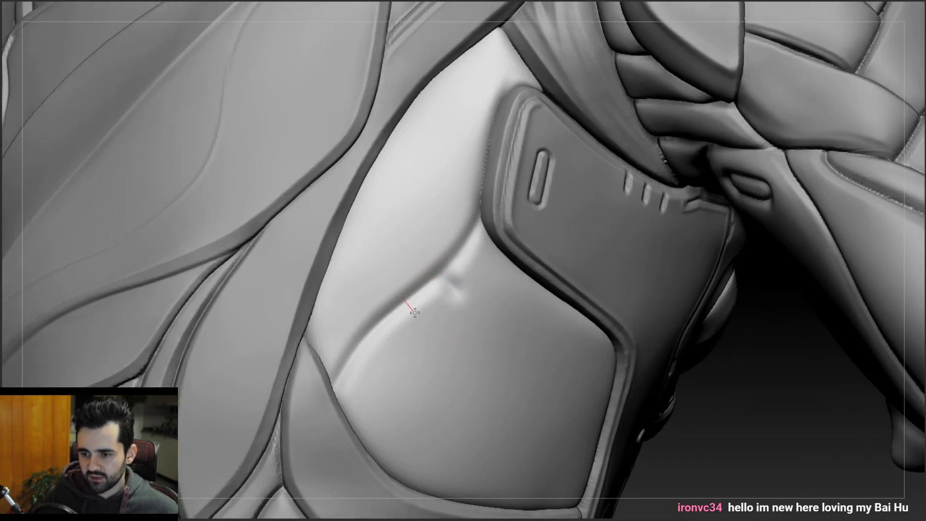
ctrl+right_drag(410, 282, 452, 226)
ctrl+right_drag(364, 262, 277, 244)
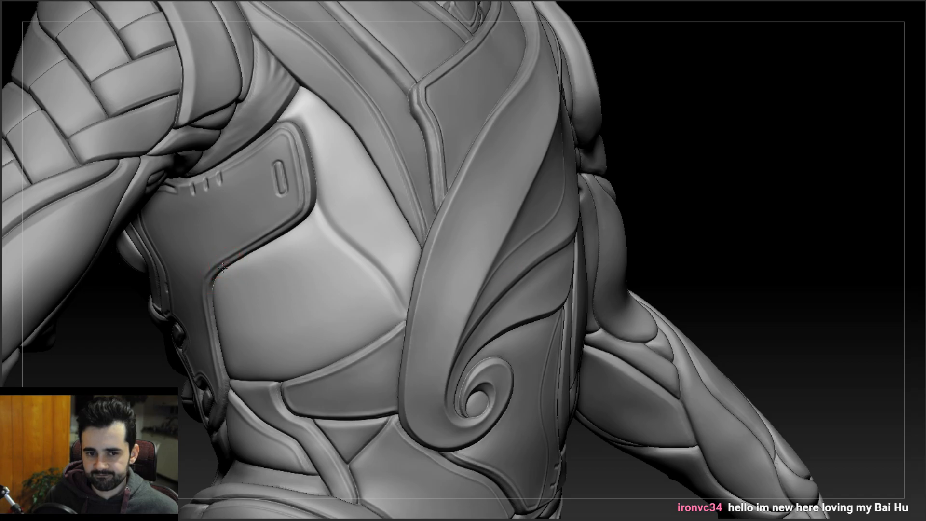
drag(280, 304, 362, 312)
drag(382, 358, 384, 363)
mouse_move(366, 345)
right_down()
mouse_move(282, 313)
mouse_move(302, 267)
mouse_move(332, 291)
mouse_move(386, 277)
right_up()
alt+right_drag(386, 277, 443, 277)
mouse_move(487, 253)
right_down()
mouse_move(446, 270)
mouse_move(394, 314)
mouse_move(408, 285)
mouse_move(451, 284)
mouse_move(420, 282)
mouse_move(401, 241)
mouse_move(467, 233)
mouse_move(392, 228)
mouse_move(433, 233)
mouse_move(360, 304)
mouse_move(353, 208)
right_up()
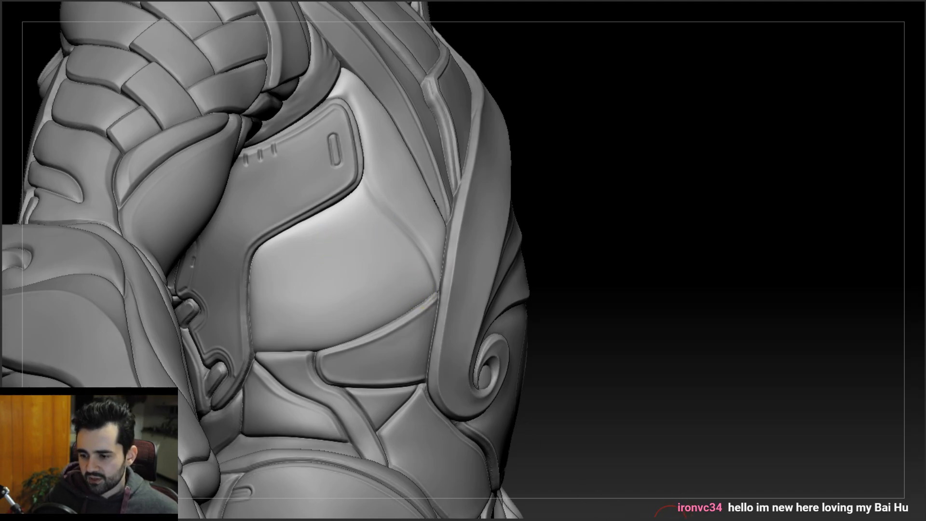
- Try small wavy grooves across the rib surface below the side plate's edge, then undo them
right_drag(336, 235, 382, 211)
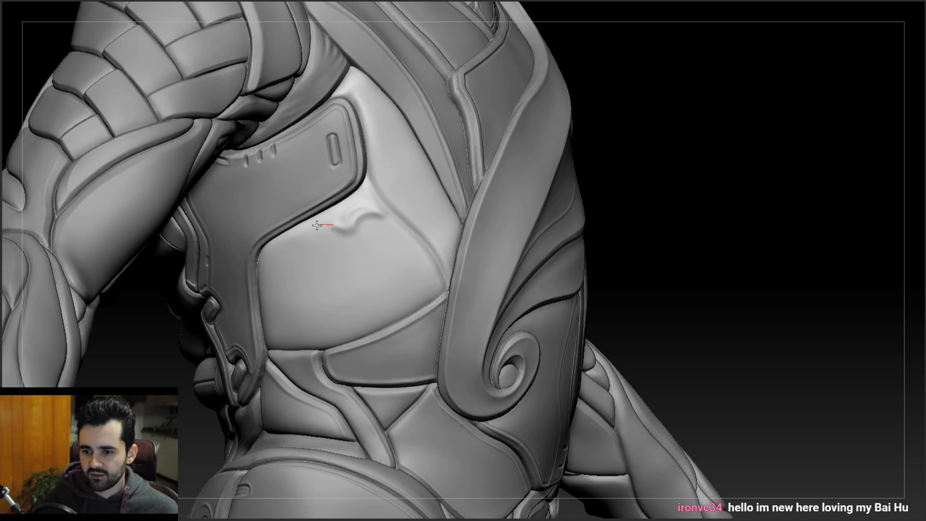
right_drag(348, 223, 346, 232)
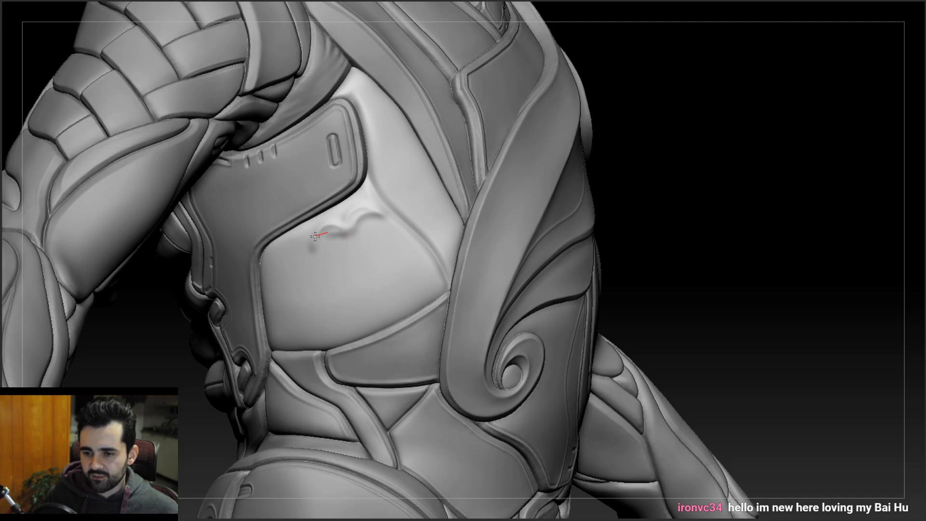
mouse_move(307, 262)
right_down()
mouse_move(298, 268)
mouse_move(301, 206)
mouse_move(313, 303)
right_up()
mouse_move(323, 207)
right_down()
mouse_move(312, 197)
mouse_move(310, 291)
right_up()
drag(284, 263, 373, 225)
mouse_move(374, 226)
right_down()
mouse_move(355, 219)
mouse_move(335, 229)
right_up()
drag(339, 252, 391, 234)
right_drag(391, 234, 339, 227)
mouse_move(330, 245)
mouse_down()
mouse_move(339, 232)
mouse_move(398, 237)
mouse_up()
mouse_move(401, 244)
right_down()
mouse_move(375, 243)
mouse_move(345, 155)
mouse_move(313, 144)
right_up()
mouse_move(313, 145)
right_down()
mouse_move(330, 196)
mouse_move(275, 177)
mouse_move(267, 186)
right_up()
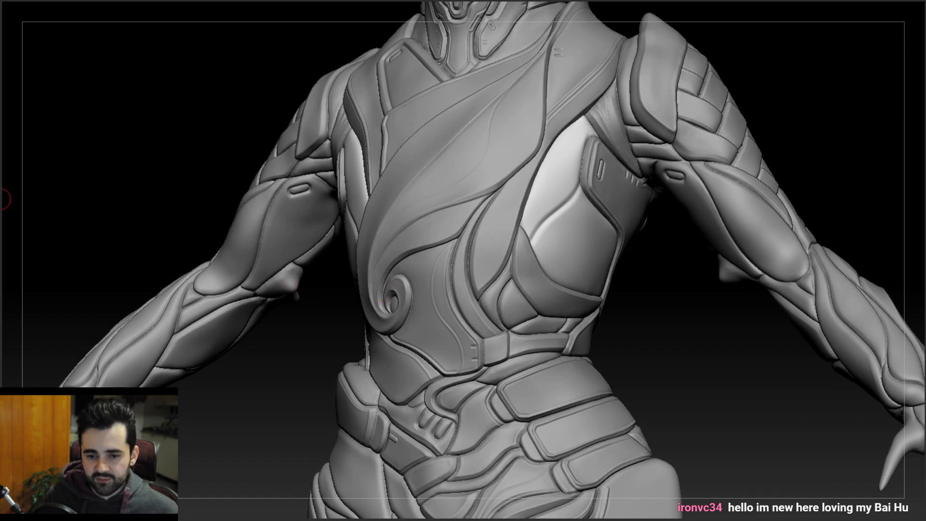
- Try further grooves from the diagonal groove down the rear part of the rib surface, then undo them
mouse_move(168, 191)
right_down()
mouse_move(338, 220)
mouse_move(352, 232)
right_up()
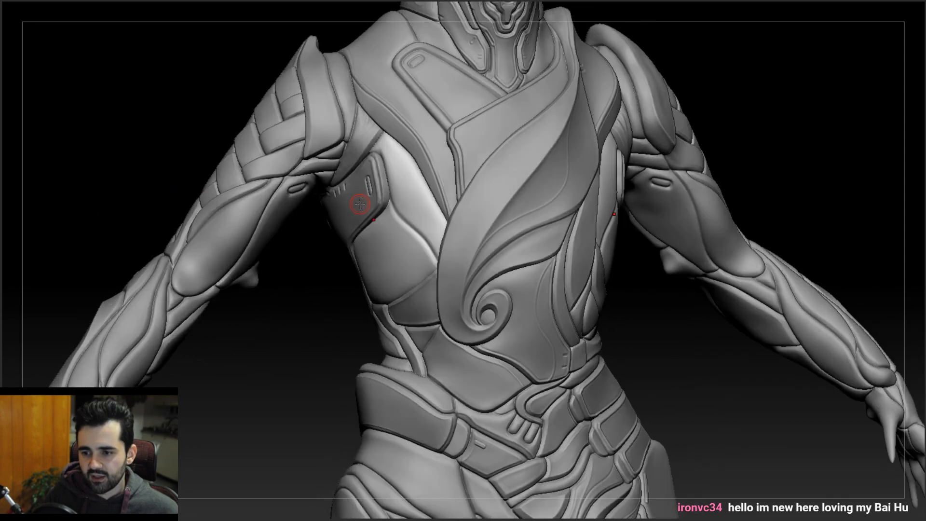
mouse_move(413, 204)
ctrl+right_down()
mouse_move(413, 193)
mouse_move(389, 244)
ctrl+right_up()
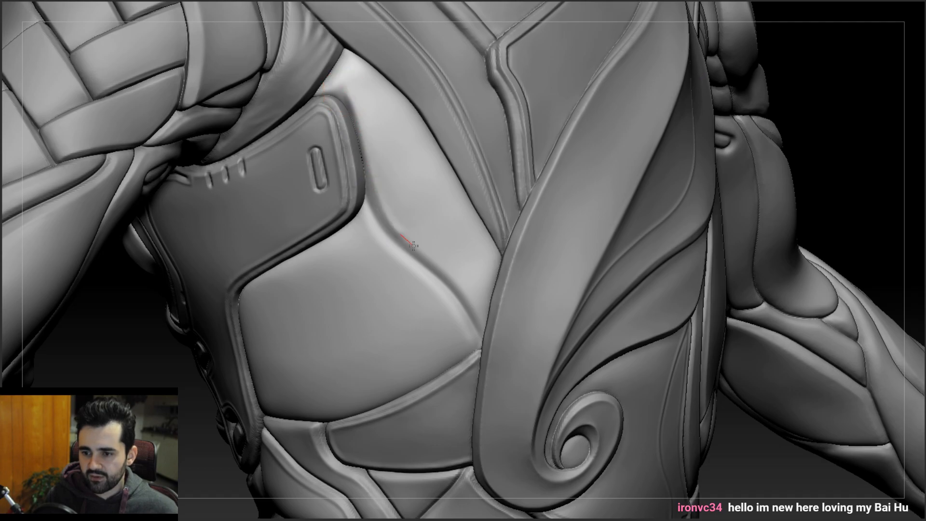
ctrl+right_drag(444, 344, 284, 263)
right_drag(648, 296, 536, 270)
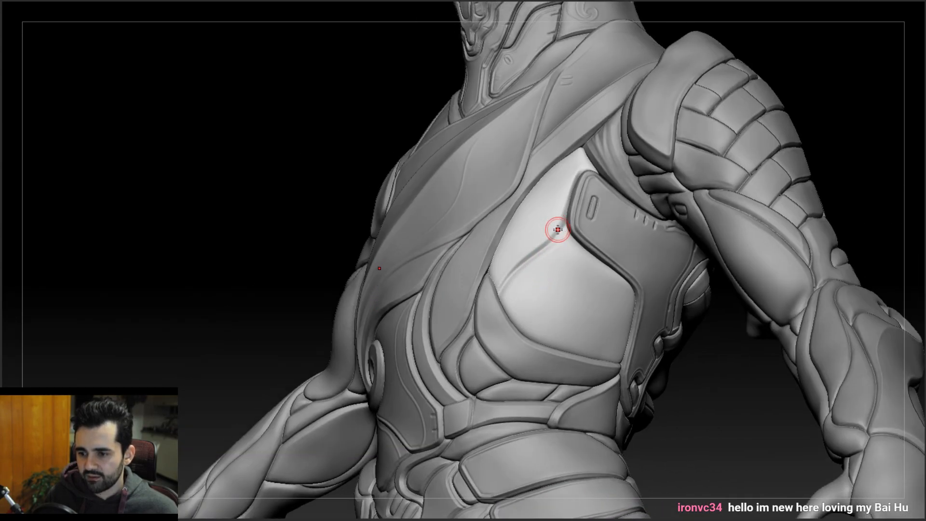
right_drag(554, 223, 547, 268)
mouse_move(579, 237)
mouse_down()
mouse_move(516, 302)
mouse_move(593, 308)
mouse_up()
key(ctrl+z)
mouse_move(549, 273)
mouse_down()
mouse_move(593, 328)
mouse_move(614, 282)
mouse_up()
key(ctrl+z)
key(ctrl+z)
right_drag(496, 260, 399, 294)
right_drag(340, 294, 481, 345)
- Display the painted white, black and orange colours on the armour and keep the rib surface visible
key(space)
click(451, 322)
right_drag(413, 252, 408, 253)
key(space)
right_drag(435, 324, 402, 269)
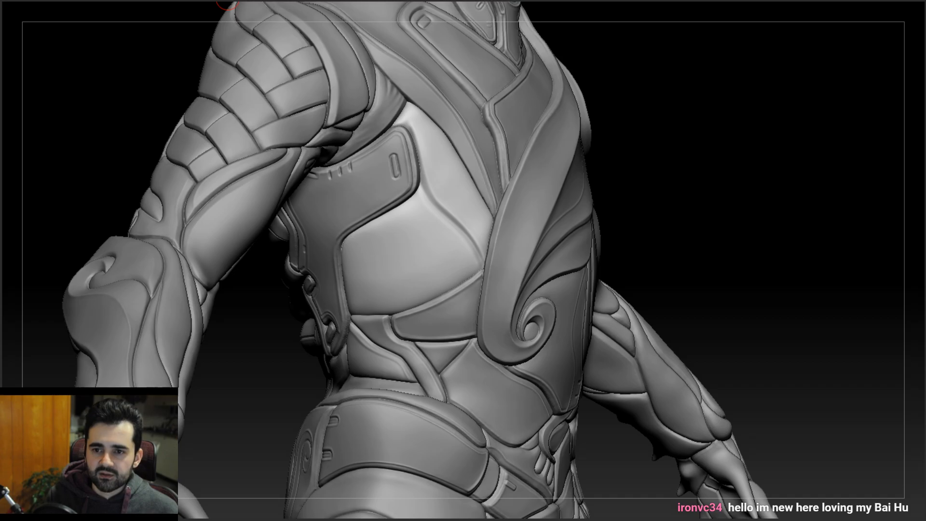
click(53, 0)
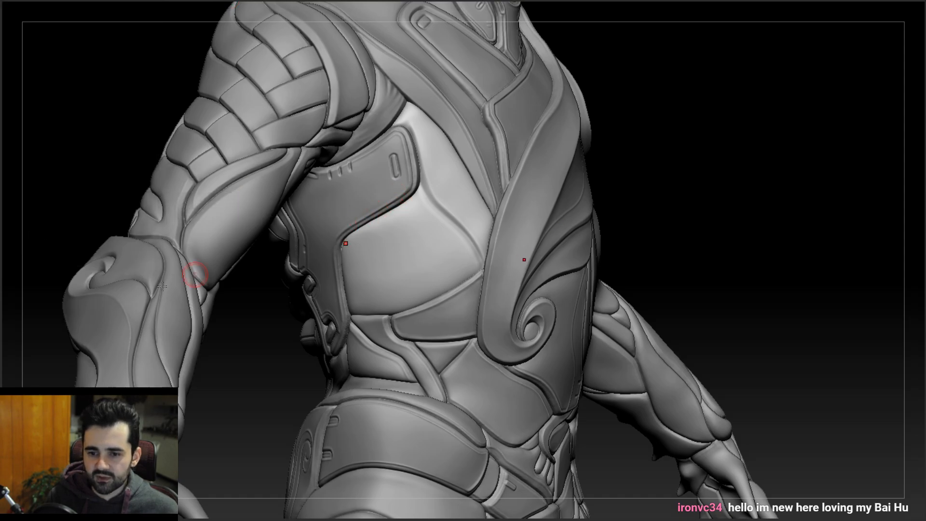
key(v)
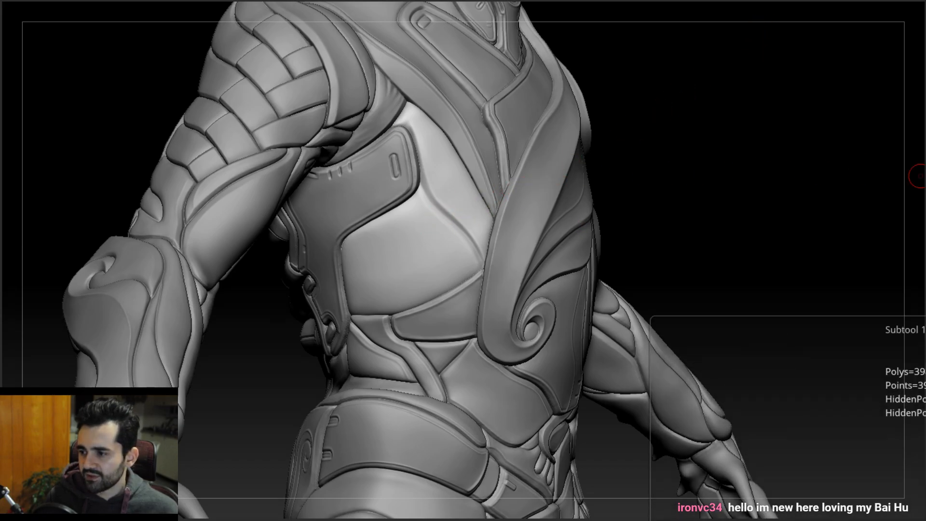
click(923, 319)
click(760, 2)
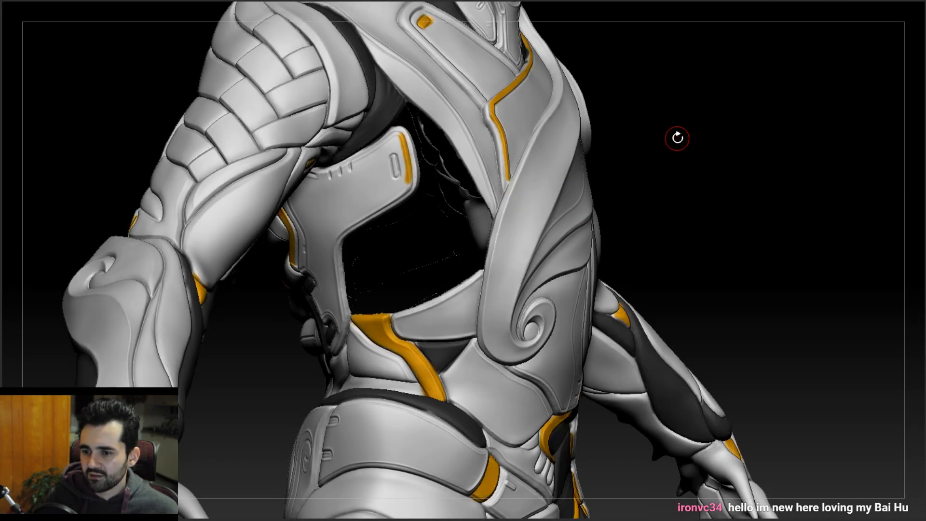
click(924, 226)
right_drag(477, 273, 387, 254)
mouse_move(504, 263)
ctrl+right_down()
mouse_move(511, 221)
mouse_move(554, 244)
mouse_move(453, 273)
mouse_move(484, 286)
mouse_move(451, 299)
mouse_move(506, 277)
mouse_move(494, 312)
mouse_move(497, 268)
mouse_move(489, 323)
mouse_move(498, 234)
ctrl+right_up()
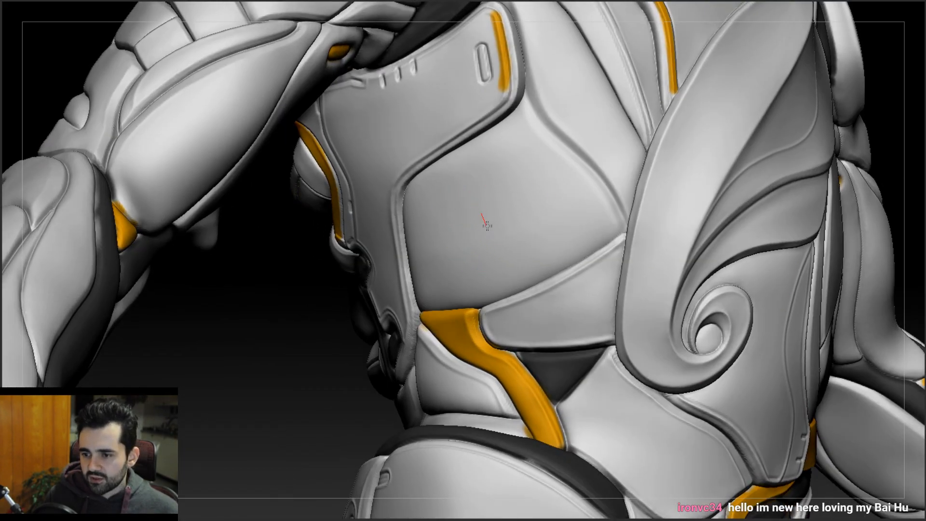
- Try a curved line with a looped end on the rib surface using the mask brush, then undo it
mouse_move(530, 165)
mouse_down()
mouse_move(473, 206)
mouse_move(505, 210)
mouse_up()
key(ctrl+z)
right_drag(508, 192, 515, 193)
right_click(514, 193)
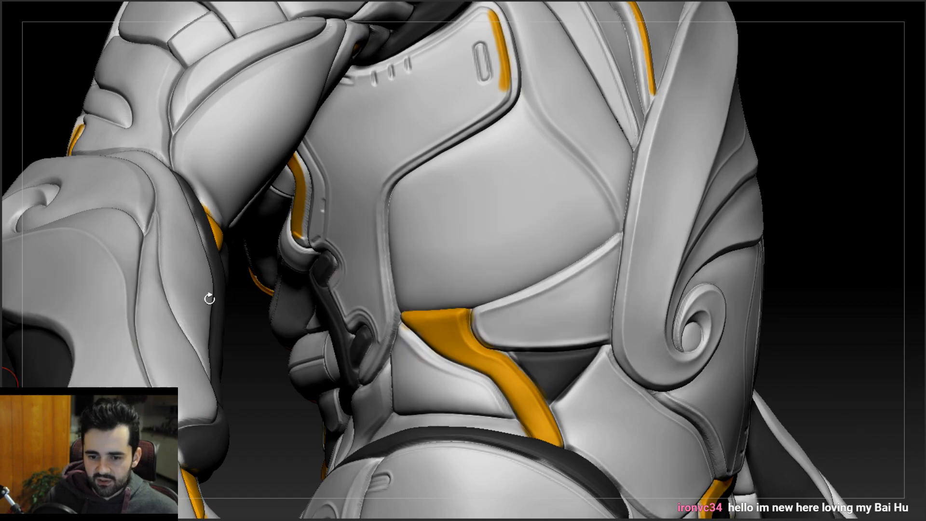
mouse_move(2, 362)
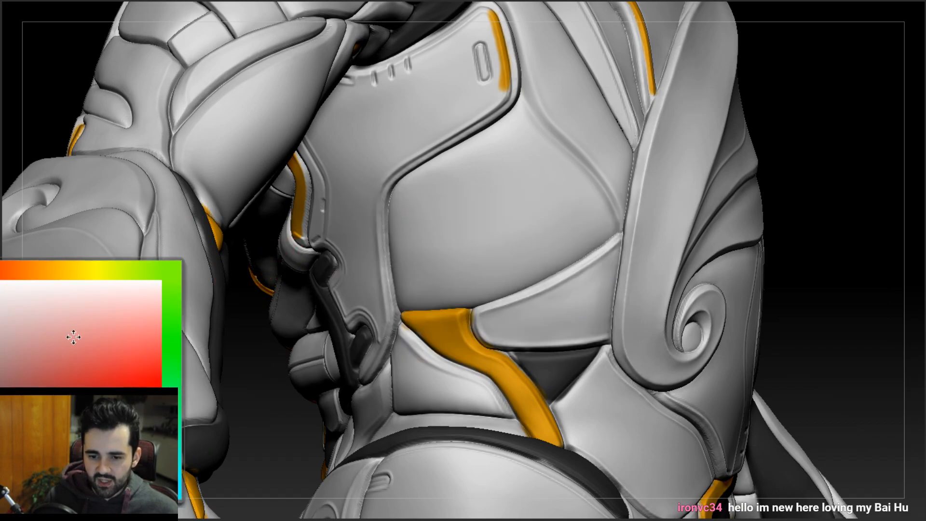
mouse_move(423, 173)
ctrl+mouse_down()
mouse_move(502, 197)
mouse_move(492, 241)
ctrl+mouse_up()
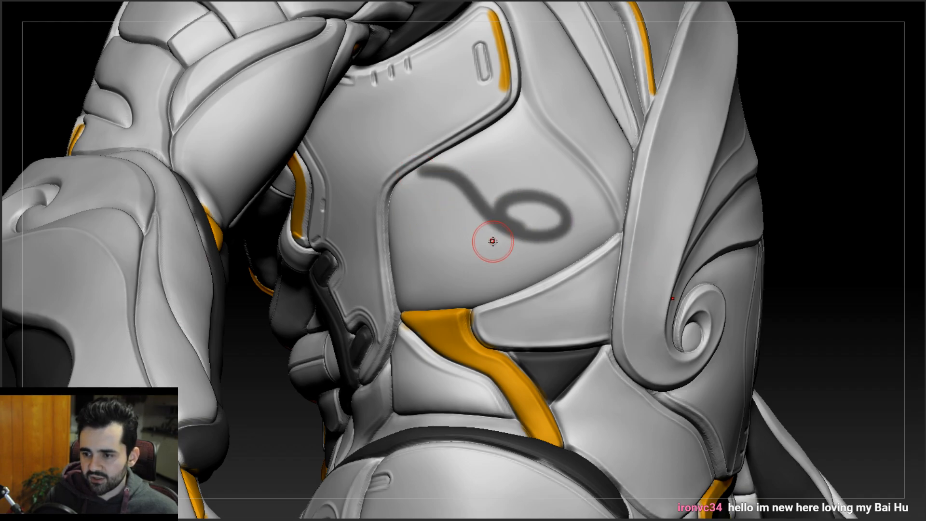
key(ctrl+z)
- Set the brush's focal shift to 15 and test a curled mask line on the rib surface, then undo the line
right_drag(504, 202, 502, 203)
drag(503, 204, 500, 207)
mouse_move(431, 155)
mouse_down()
mouse_move(595, 195)
mouse_move(552, 210)
mouse_up()
right_drag(572, 222, 498, 205)
key(ctrl+z)
right_click(517, 198)
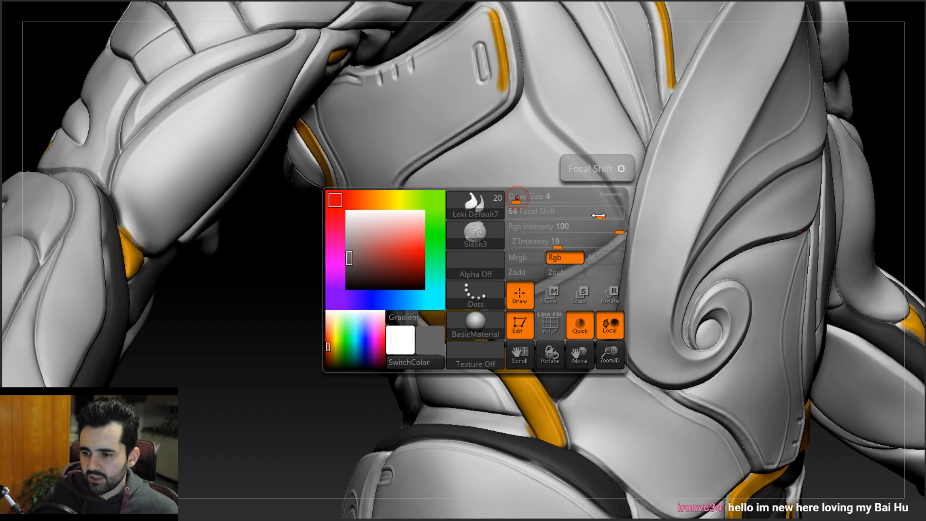
drag(598, 215, 594, 216)
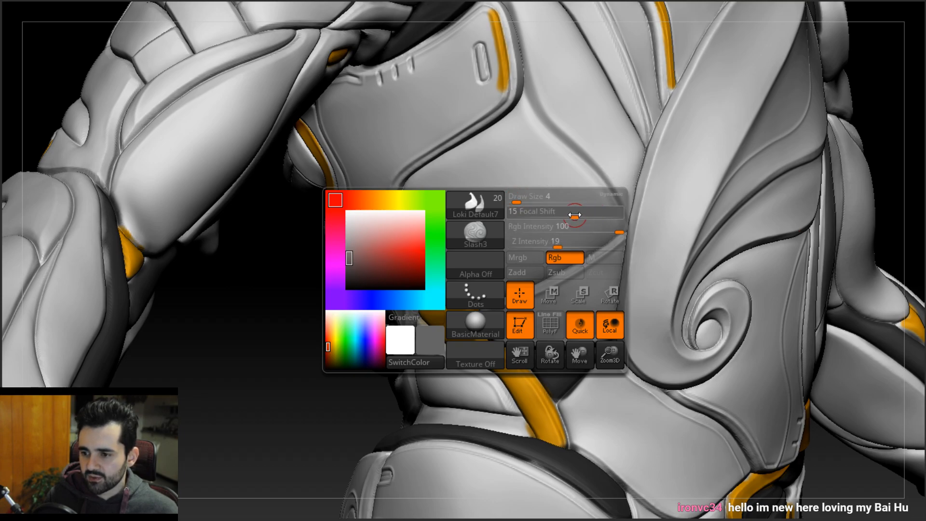
drag(470, 144, 539, 206)
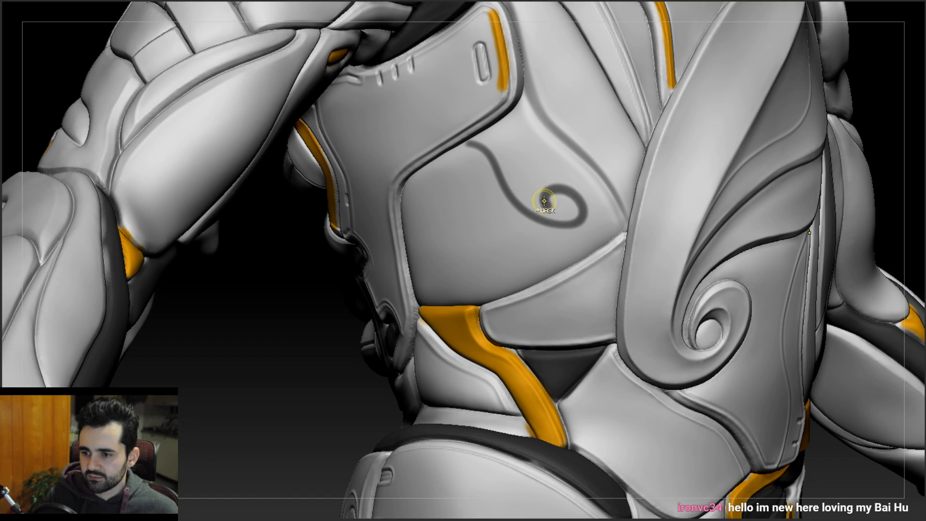
key(ctrl+z)
- Reduce the MaskPen brush's draw size and mask an S-shaped line with a curled end from the side plate's edge across the rib surface
key(space)
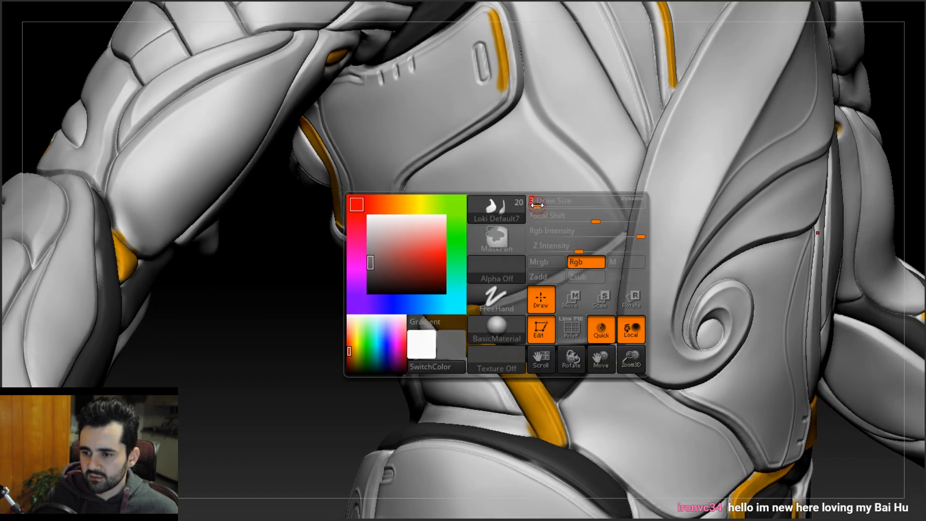
right_drag(501, 128, 498, 139)
mouse_move(477, 152)
mouse_down()
mouse_move(599, 208)
mouse_move(560, 199)
mouse_up()
mouse_move(561, 199)
right_down()
mouse_move(501, 202)
mouse_move(579, 231)
mouse_move(709, 250)
mouse_move(454, 236)
right_up()
ctrl+right_drag(532, 210, 596, 186)
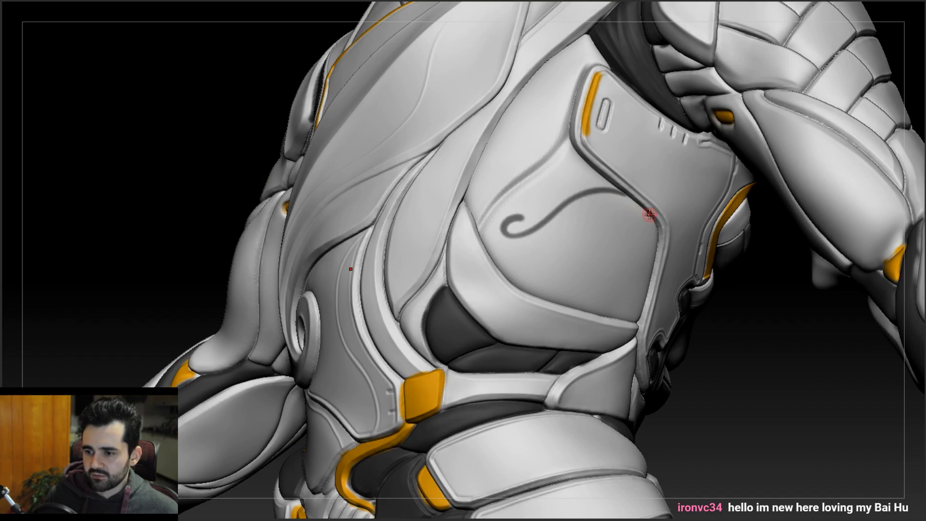
- Try a second curved mask line branching from the S-shaped line towards the lower torso band, then undo it
drag(572, 222, 507, 290)
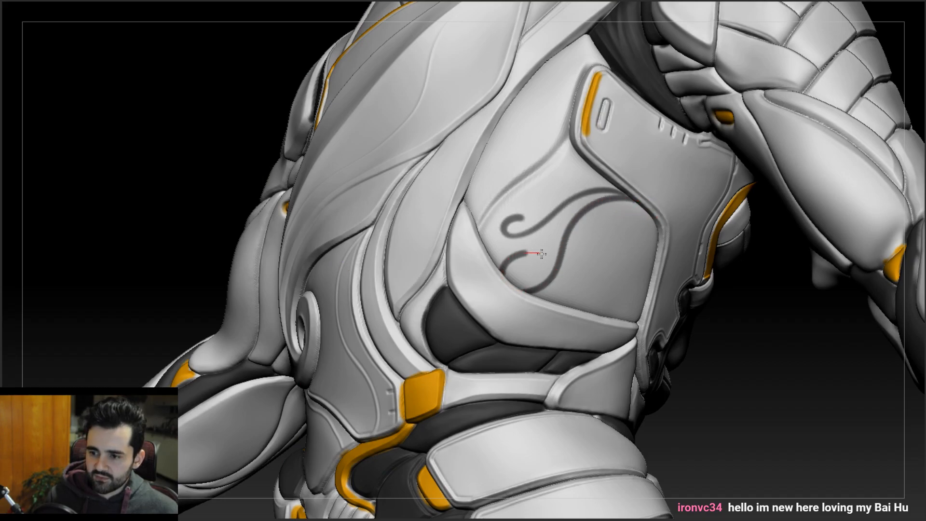
key(ctrl+z)
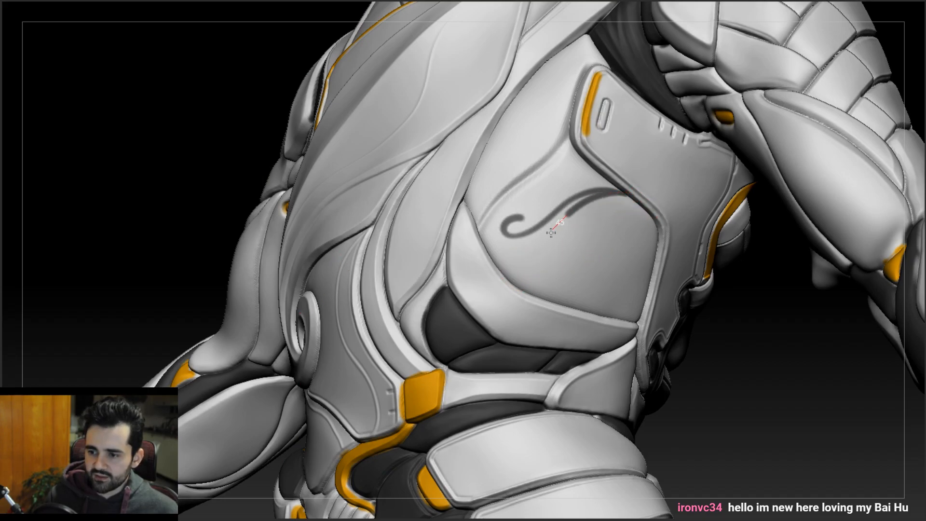
drag(554, 228, 598, 257)
mouse_move(557, 266)
ctrl+right_down()
mouse_move(539, 220)
mouse_move(543, 236)
mouse_move(459, 246)
mouse_move(604, 233)
ctrl+right_up()
key(ctrl+z)
- Mask a smaller line with a spiral end from the diagonal groove, above the S-shaped line on the rib surface
ctrl+right_drag(560, 203, 548, 231)
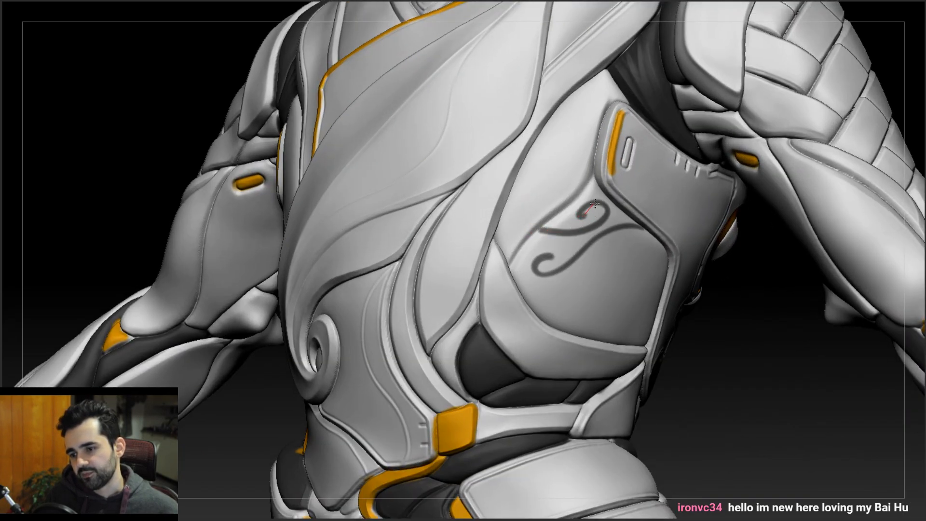
ctrl+right_drag(590, 215, 506, 213)
right_drag(531, 243, 589, 183)
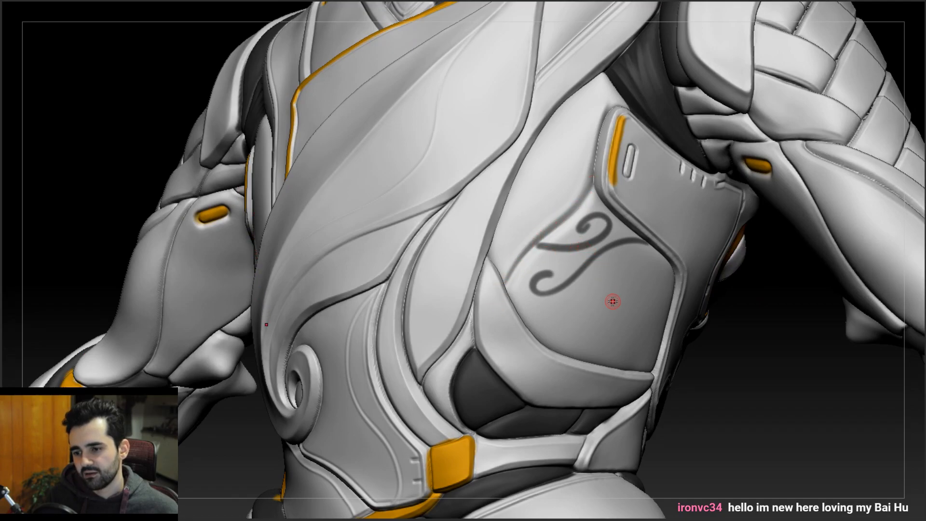
- Try a wavy mask line with a spiral end from the diagonal groove in place of the earlier curls, then undo it
right_drag(598, 294, 602, 196)
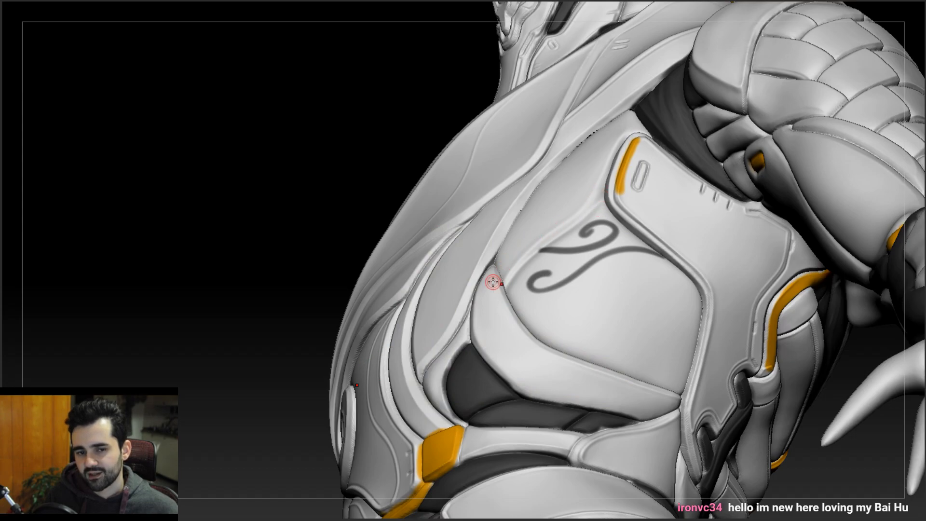
right_drag(525, 229, 569, 242)
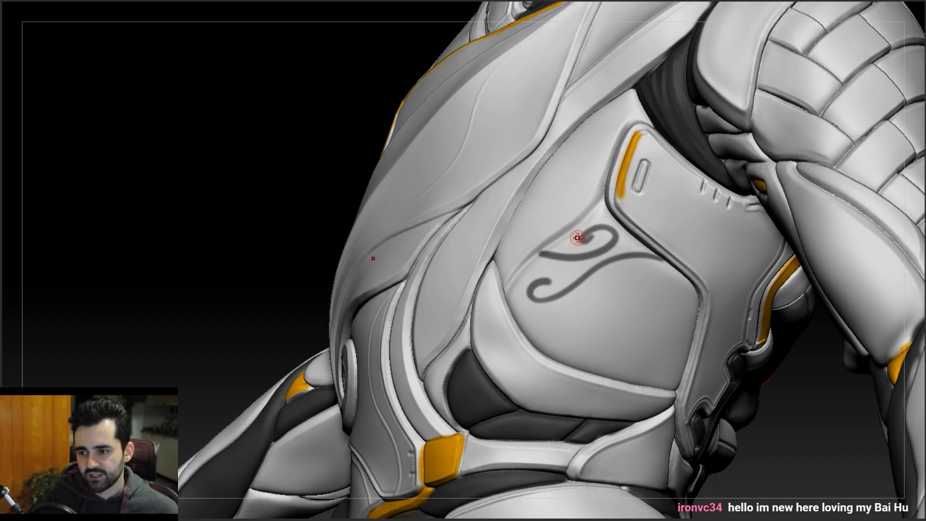
mouse_move(576, 236)
right_down()
mouse_move(587, 264)
mouse_move(582, 255)
mouse_move(537, 274)
right_up()
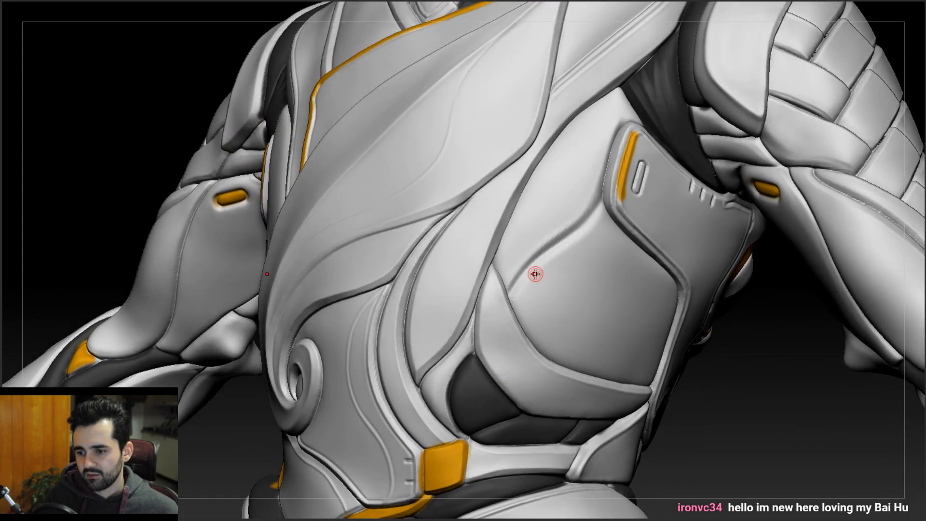
mouse_move(509, 293)
mouse_down()
mouse_move(615, 287)
mouse_move(595, 272)
mouse_move(598, 285)
mouse_up()
mouse_move(598, 285)
right_down()
mouse_move(539, 209)
mouse_move(542, 231)
right_up()
right_drag(543, 232, 581, 294)
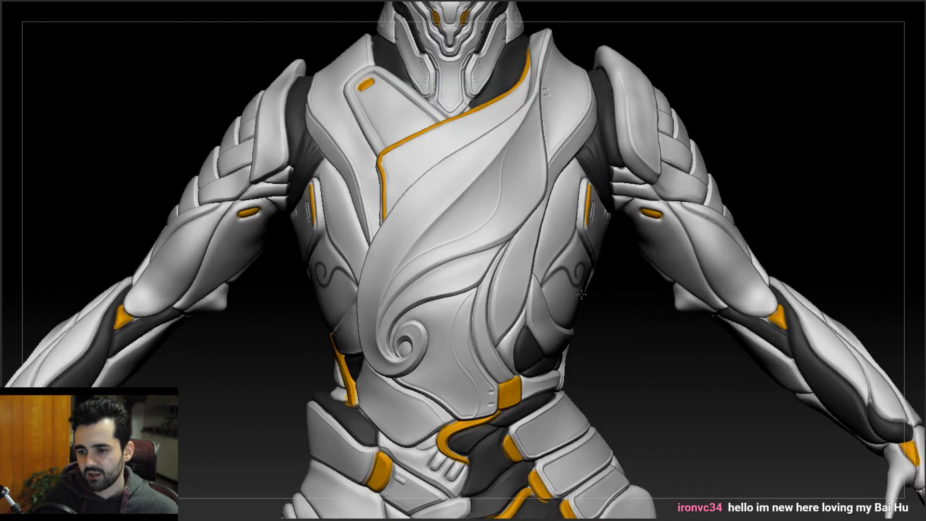
right_drag(485, 278, 528, 279)
ctrl+right_drag(307, 227, 332, 290)
key(ctrl+z)
- Try two more mask strokes on the rib surface on the opposite side of the torso, undoing each one
mouse_move(422, 359)
mouse_down()
mouse_move(434, 308)
mouse_move(375, 333)
mouse_up()
mouse_move(400, 304)
right_down()
mouse_move(360, 285)
mouse_move(355, 298)
right_up()
ctrl+right_drag(355, 299, 371, 256)
key(ctrl+z)
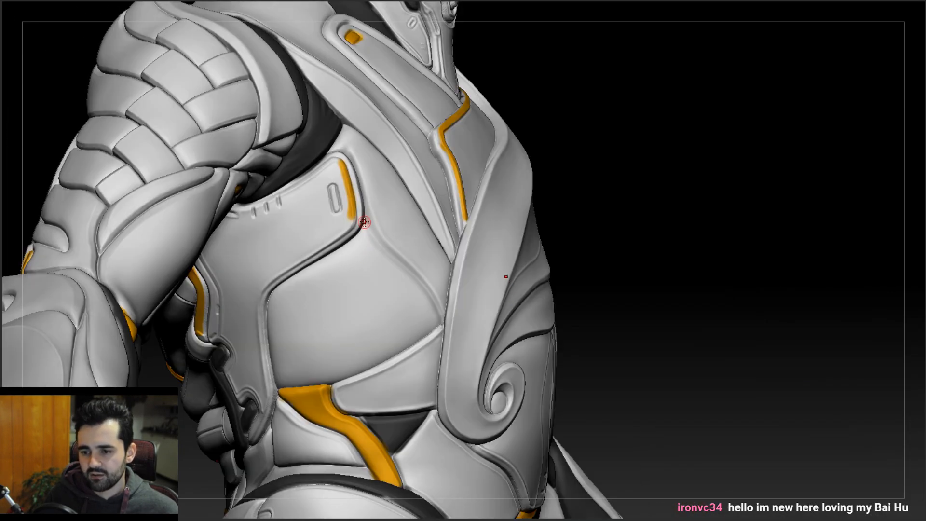
mouse_move(376, 283)
mouse_down()
mouse_move(384, 373)
mouse_move(356, 342)
mouse_up()
mouse_move(367, 314)
right_down()
mouse_move(354, 321)
mouse_move(369, 304)
right_up()
key(ctrl+z)
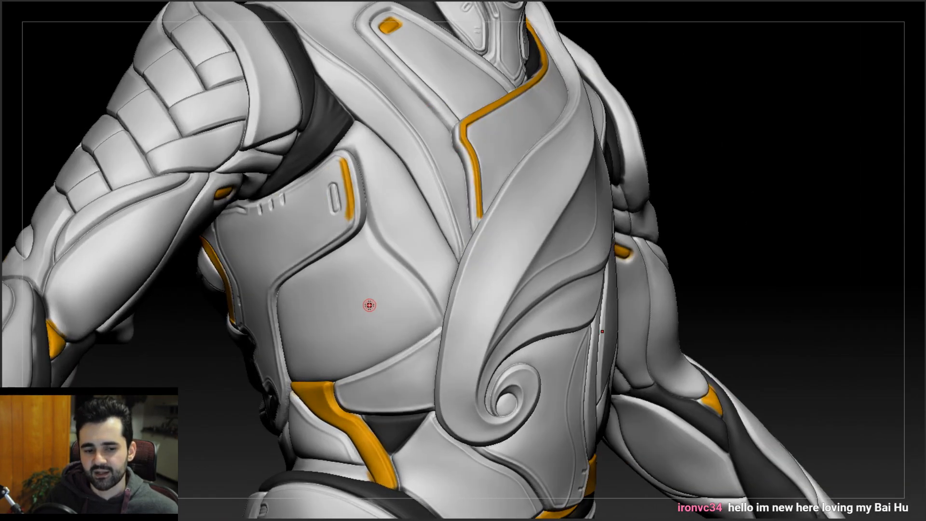
- Try an S-shaped mask line from the diagonal groove's lower end towards the lower torso band, then undo it
mouse_move(375, 262)
right_down()
mouse_move(630, 274)
mouse_move(587, 242)
right_up()
mouse_move(618, 275)
ctrl+right_down()
mouse_move(583, 250)
mouse_move(629, 317)
mouse_move(533, 265)
ctrl+right_up()
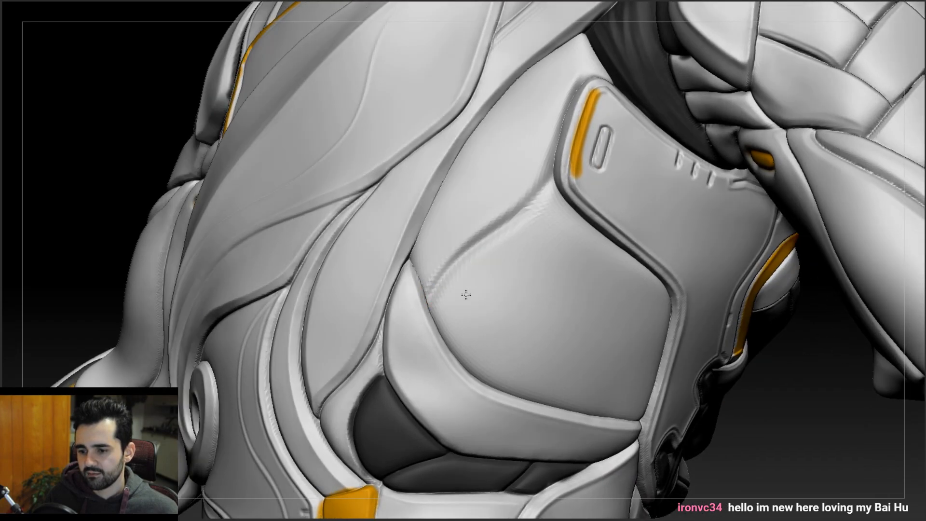
right_drag(466, 294, 498, 295)
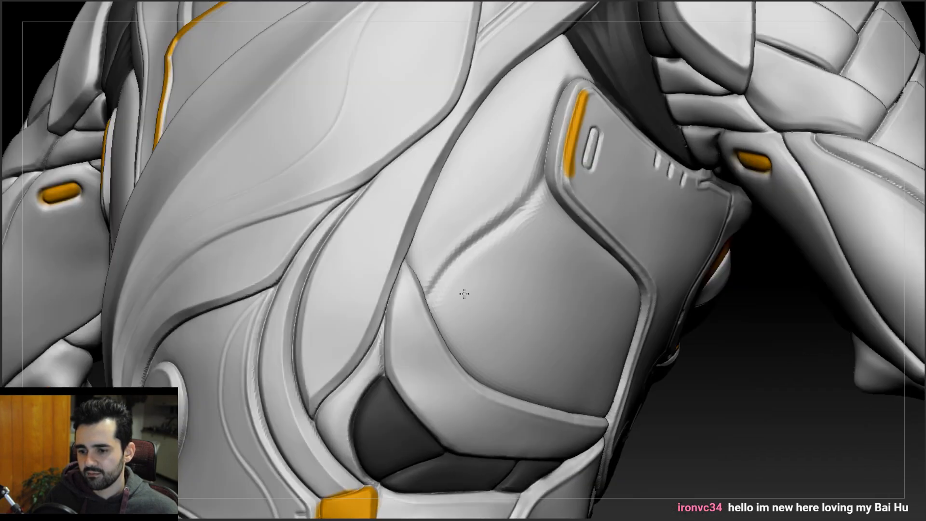
drag(435, 293, 495, 367)
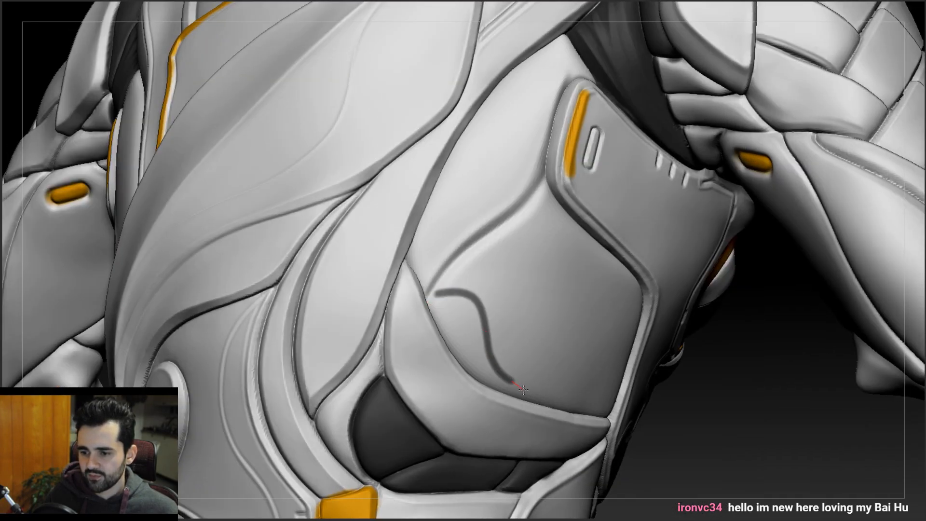
key(ctrl+z)
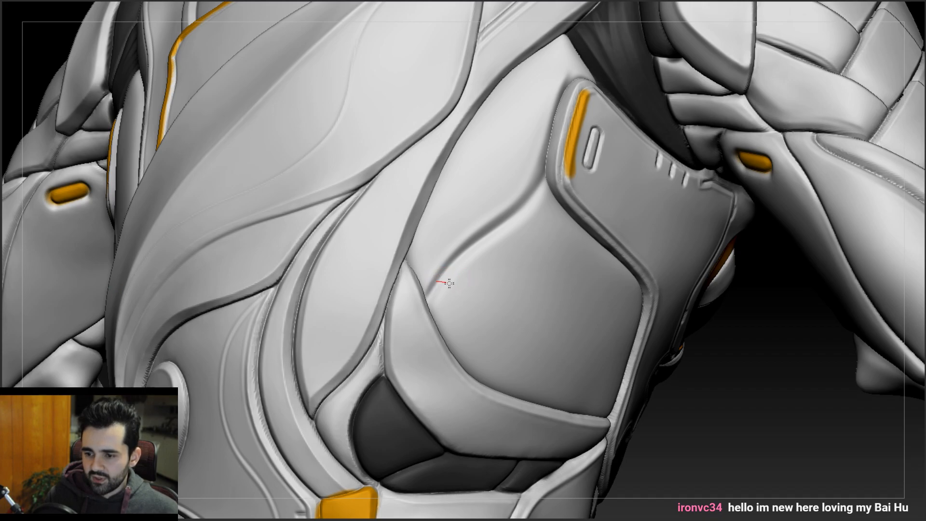
- Try overlapping scale-like mask arcs on the rib surface, starting at the diagonal groove and continuing along the lower torso band
drag(441, 279, 447, 377)
drag(474, 333, 543, 394)
drag(475, 239, 493, 348)
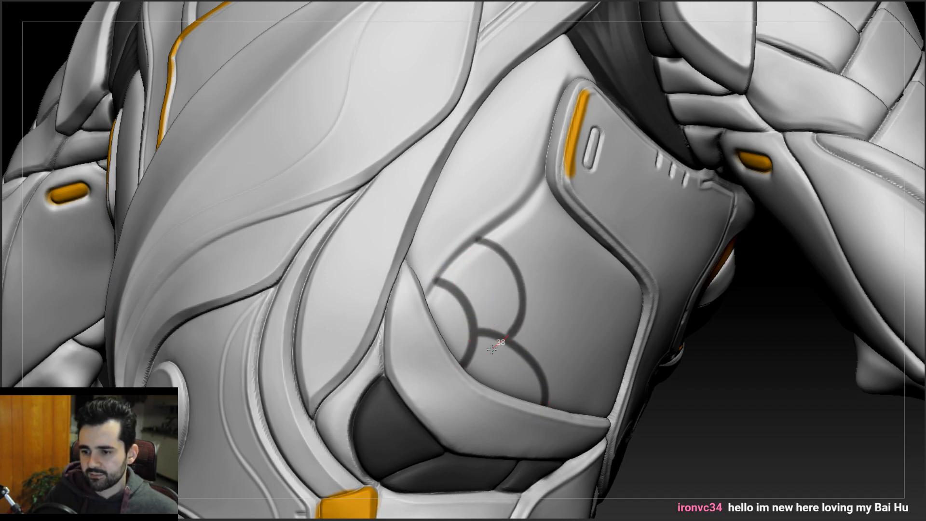
right_drag(536, 297, 541, 314)
drag(539, 358, 619, 429)
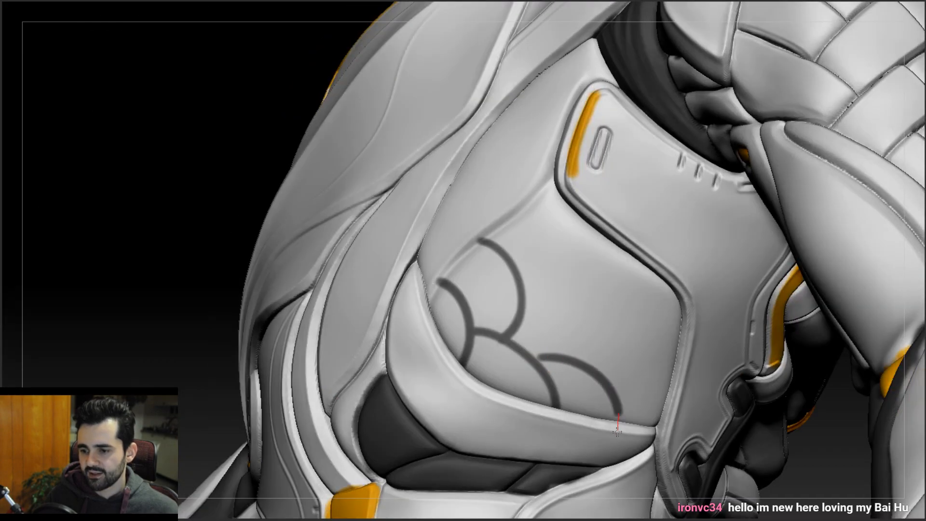
key(ctrl+z)
mouse_move(535, 365)
mouse_down()
mouse_move(601, 379)
mouse_move(609, 436)
mouse_up()
- Extend the trial scale arcs towards the side plate, check them from the opposite side, then undo the whole pattern
mouse_move(525, 269)
mouse_down()
mouse_move(593, 365)
mouse_move(691, 374)
mouse_up()
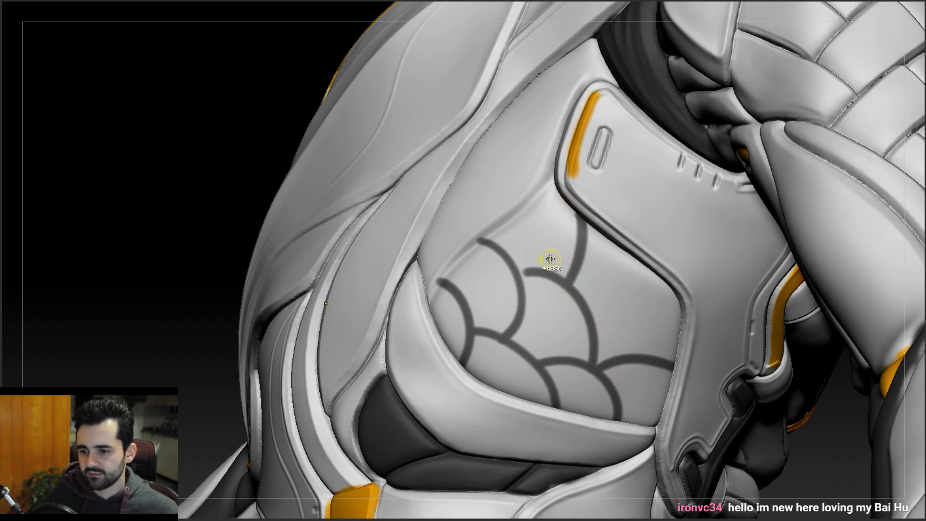
mouse_move(572, 290)
mouse_down()
mouse_move(591, 232)
mouse_move(568, 203)
mouse_up()
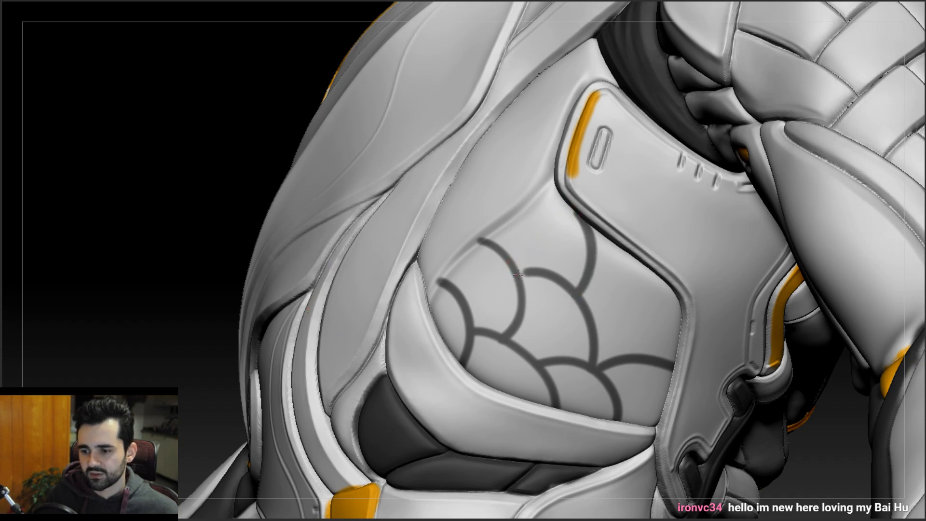
drag(584, 294, 687, 375)
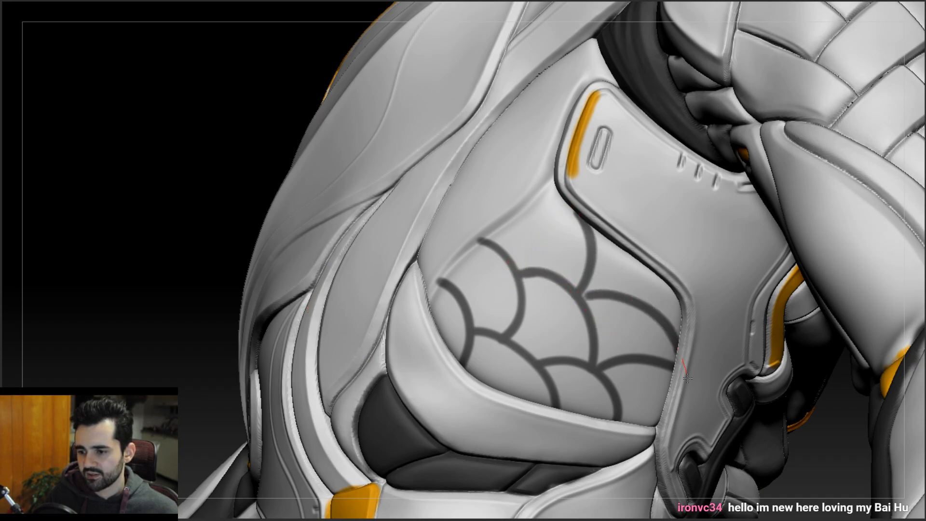
ctrl+right_drag(602, 320, 568, 203)
mouse_move(557, 225)
right_down()
mouse_move(539, 282)
mouse_move(525, 271)
mouse_move(458, 281)
mouse_move(510, 248)
mouse_move(502, 276)
mouse_move(444, 268)
mouse_move(554, 232)
right_up()
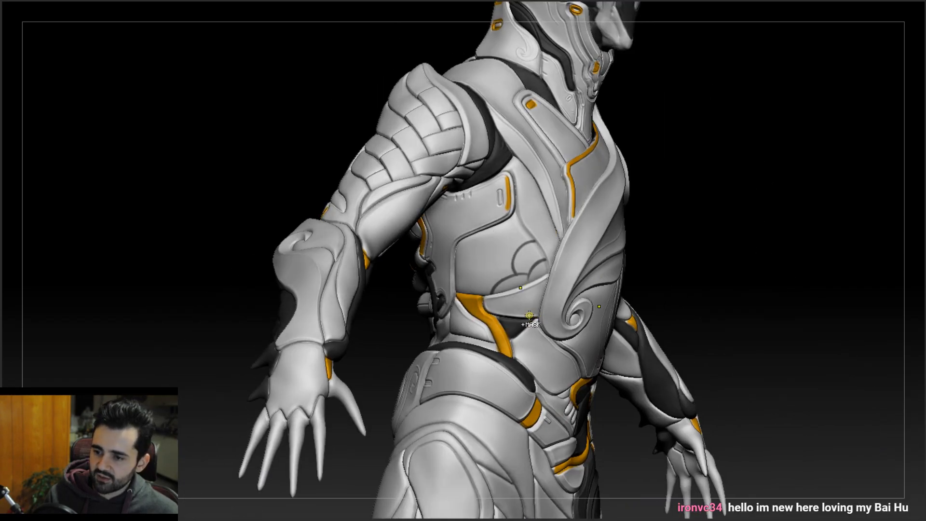
key(ctrl+z)
- Mask the first small scale arc from the diagonal groove's lower end down to the lower torso band
ctrl+right_drag(532, 251, 569, 284)
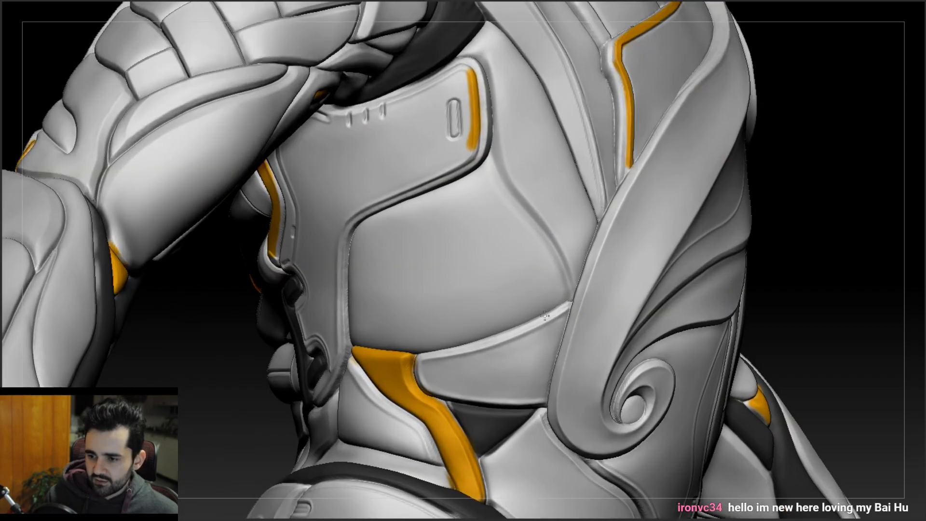
mouse_move(563, 281)
mouse_down()
mouse_move(543, 286)
mouse_move(524, 332)
mouse_up()
right_drag(524, 321, 485, 315)
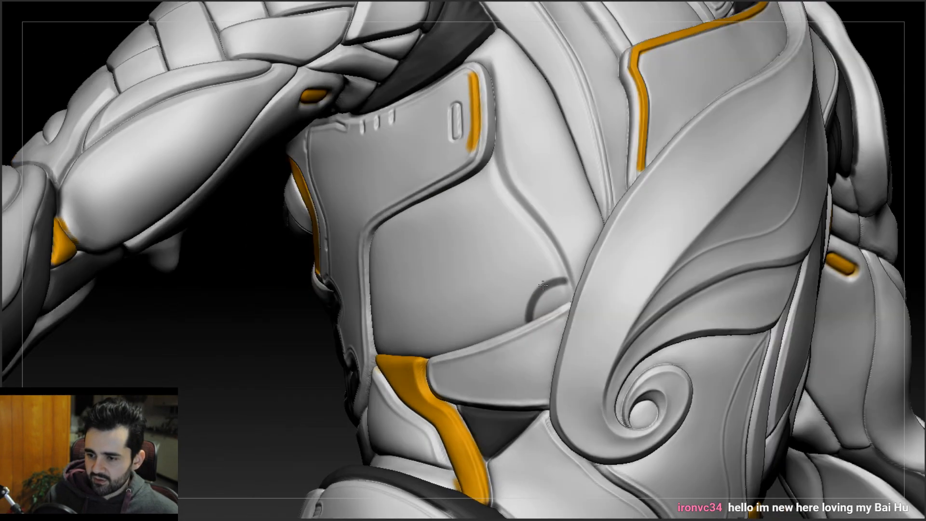
key(ctrl+z)
mouse_move(571, 283)
mouse_down()
mouse_move(532, 292)
mouse_move(528, 331)
mouse_up()
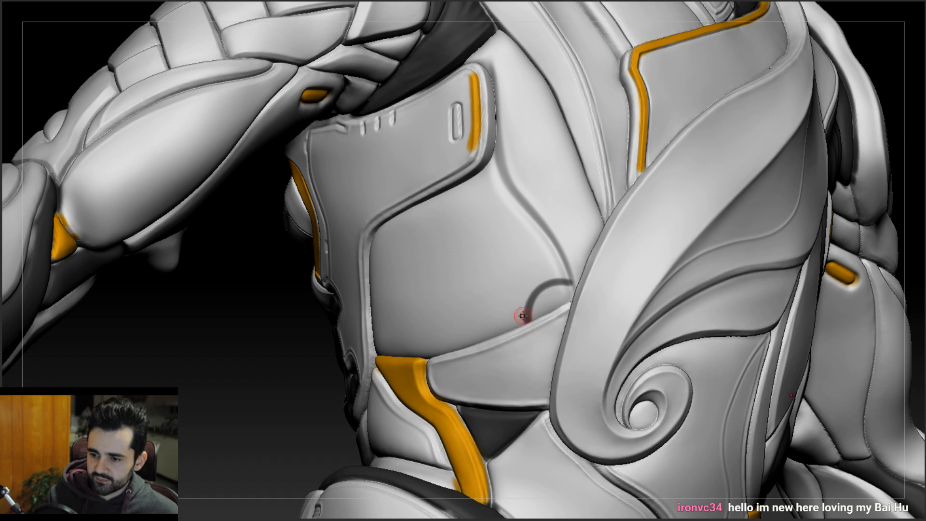
- Mask two more scale arcs side by side along the lower torso band towards the orange strip
right_drag(526, 316, 565, 315)
mouse_move(527, 324)
mouse_down()
mouse_move(518, 305)
mouse_move(473, 312)
mouse_move(467, 344)
mouse_up()
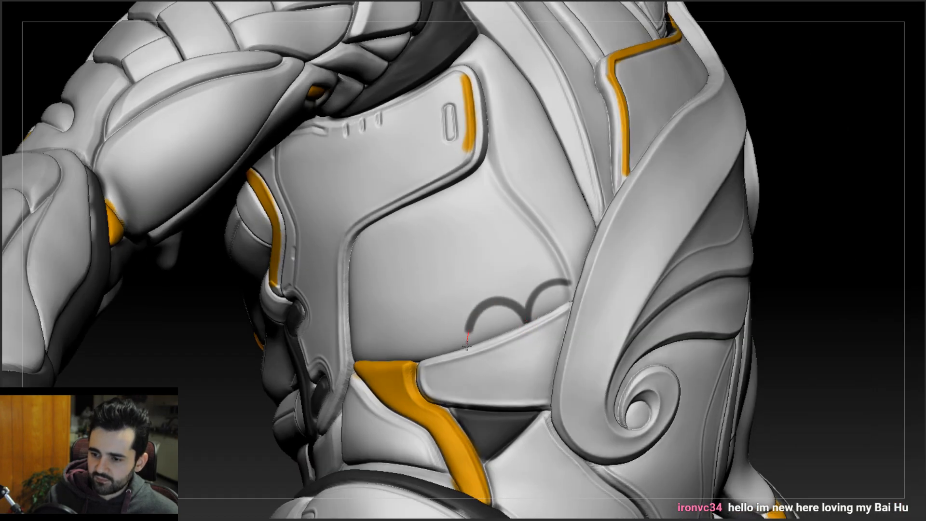
key(ctrl+z)
mouse_move(526, 322)
mouse_down()
mouse_move(479, 310)
mouse_move(462, 358)
mouse_move(397, 367)
mouse_move(399, 378)
mouse_up()
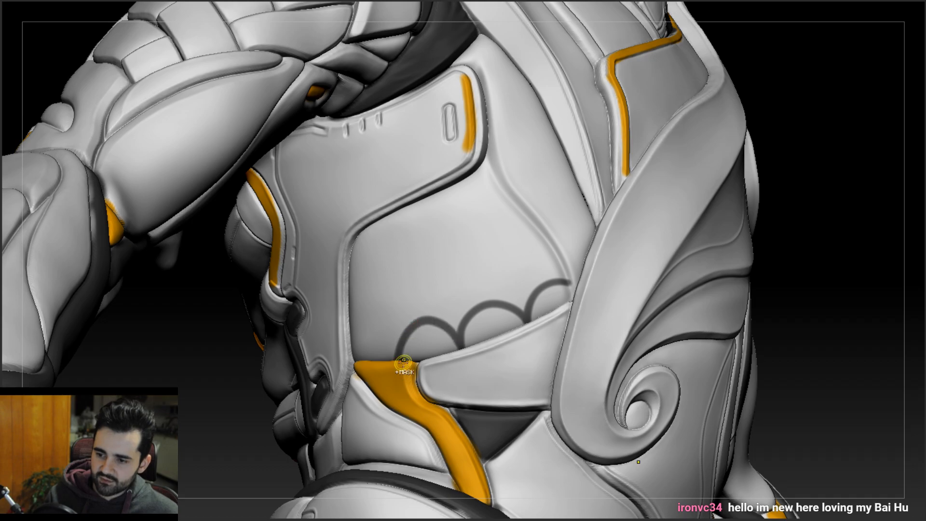
key(ctrl+z)
mouse_move(461, 349)
mouse_down()
mouse_move(412, 339)
mouse_move(398, 372)
mouse_up()
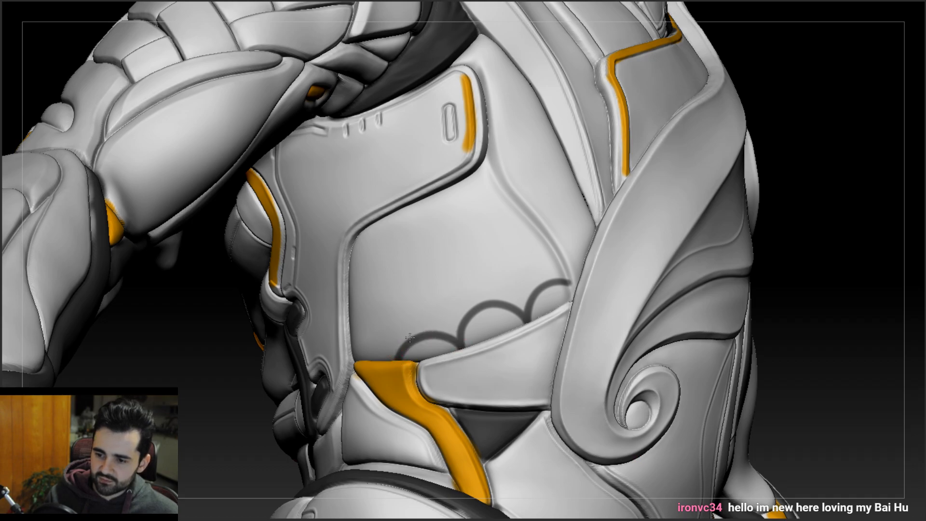
- Finish the bottom scale arcs above the orange strip and mask a second, staggered row up to the diagonal groove
right_drag(409, 338, 446, 334)
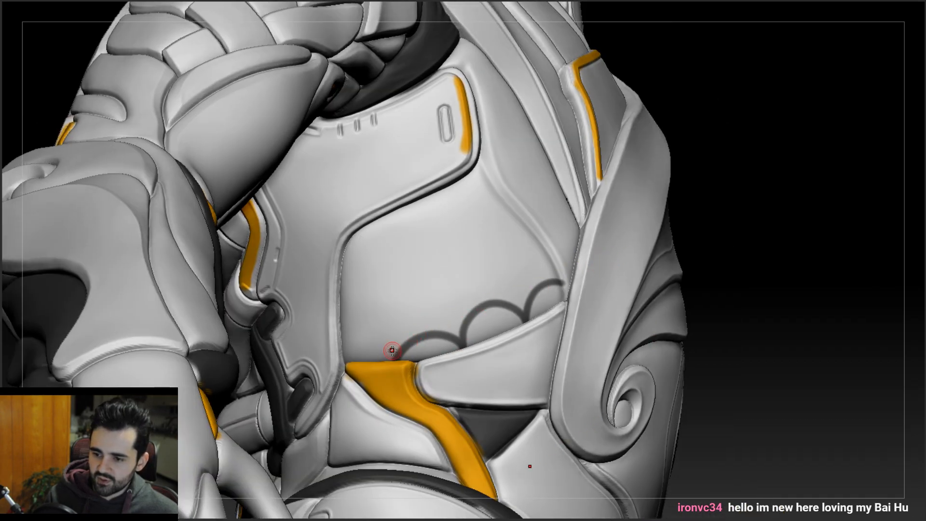
drag(363, 352, 341, 379)
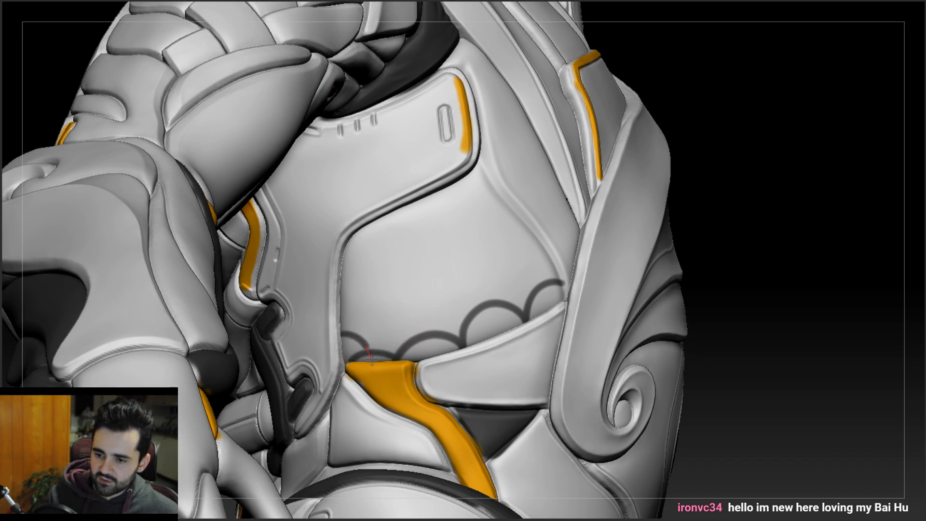
mouse_move(366, 346)
mouse_down()
mouse_move(407, 318)
mouse_move(434, 342)
mouse_move(456, 292)
mouse_move(492, 311)
mouse_up()
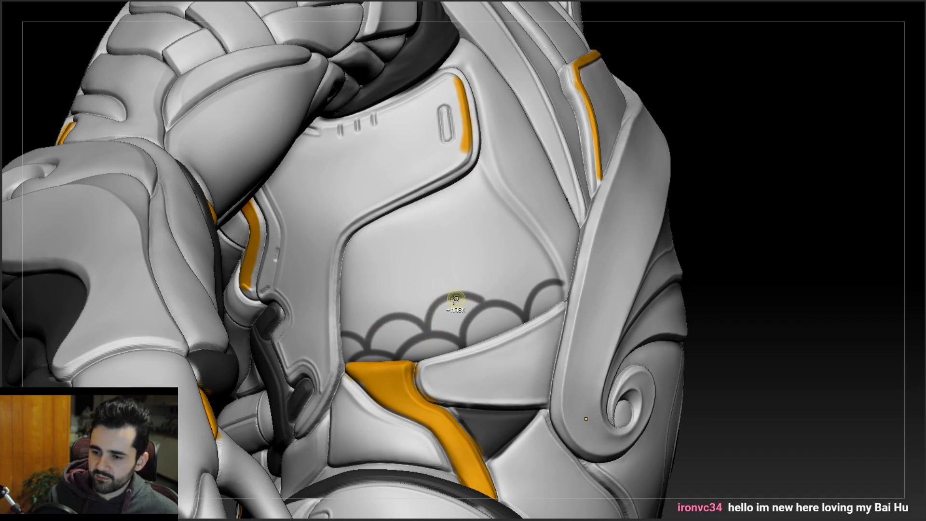
key(ctrl+z)
mouse_move(424, 332)
mouse_down()
mouse_move(432, 303)
mouse_move(489, 298)
mouse_move(523, 263)
mouse_move(553, 289)
mouse_up()
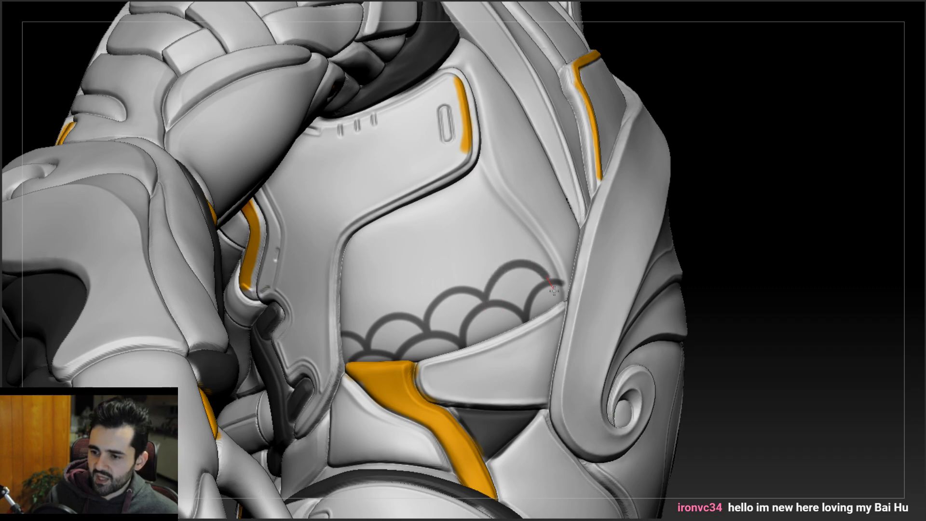
- Start a third row of scales with a mask arc beside the diagonal groove, undoing the unsatisfactory strokes
alt+right_drag(505, 249, 463, 309)
mouse_move(526, 283)
mouse_down()
mouse_move(500, 289)
mouse_move(488, 317)
mouse_up()
key(ctrl+z)
mouse_move(525, 278)
mouse_down()
mouse_move(487, 297)
mouse_move(487, 320)
mouse_move(459, 293)
mouse_move(425, 310)
mouse_move(429, 342)
mouse_up()
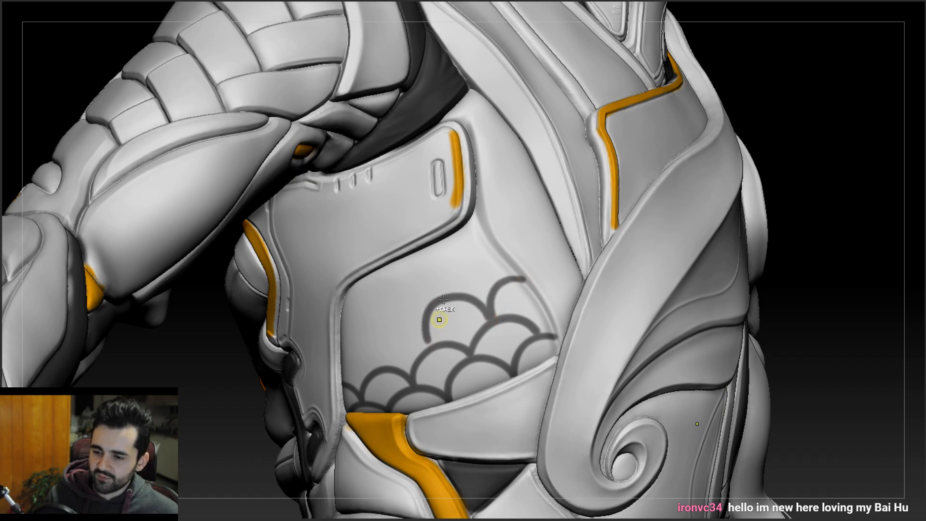
key(ctrl+z)
- Mask the remaining arcs of the third scale row across the rib surface to the side plate's edge
right_drag(442, 299, 471, 300)
mouse_move(493, 318)
mouse_down()
mouse_move(439, 303)
mouse_move(428, 334)
mouse_up()
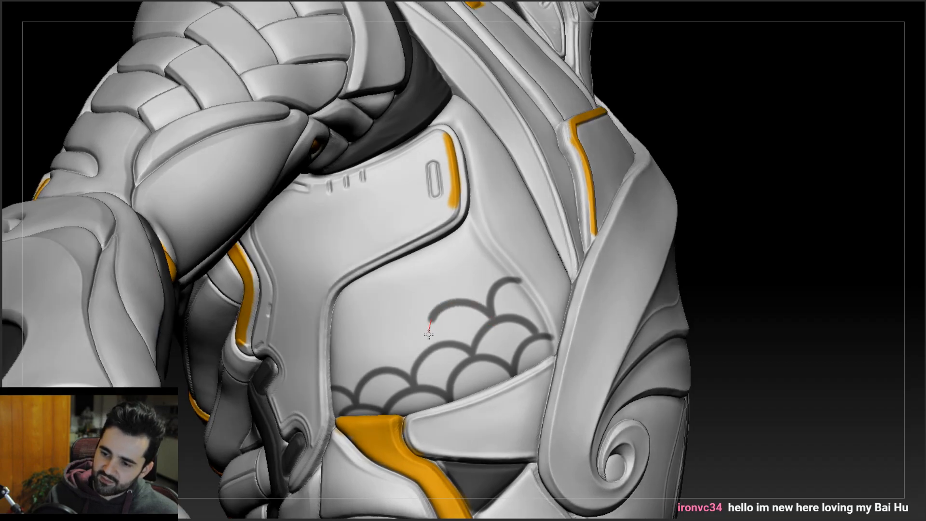
key(ctrl+z)
mouse_move(492, 319)
mouse_down()
mouse_move(434, 314)
mouse_move(431, 355)
mouse_up()
key(ctrl+z)
mouse_move(492, 319)
mouse_down()
mouse_move(428, 320)
mouse_move(428, 357)
mouse_up()
right_drag(429, 340, 448, 335)
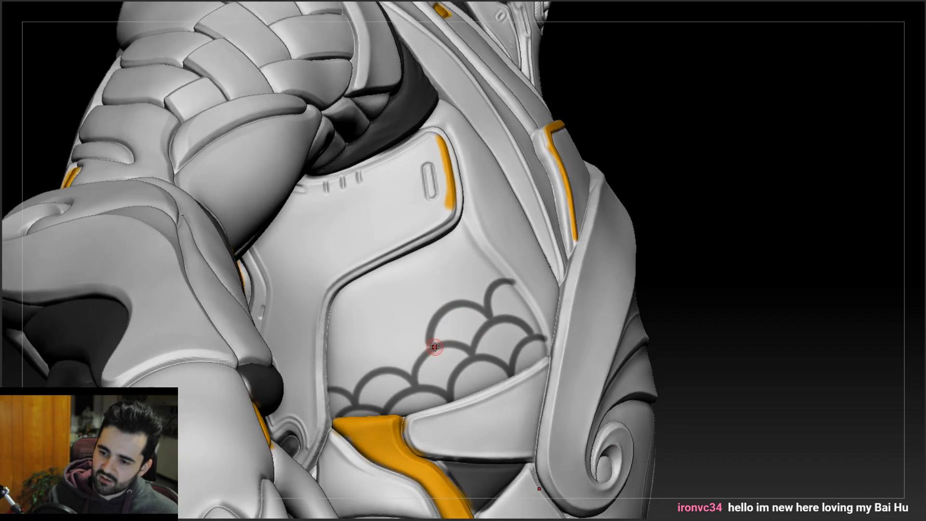
mouse_move(403, 327)
mouse_down()
mouse_move(370, 344)
mouse_move(372, 372)
mouse_move(321, 377)
mouse_up()
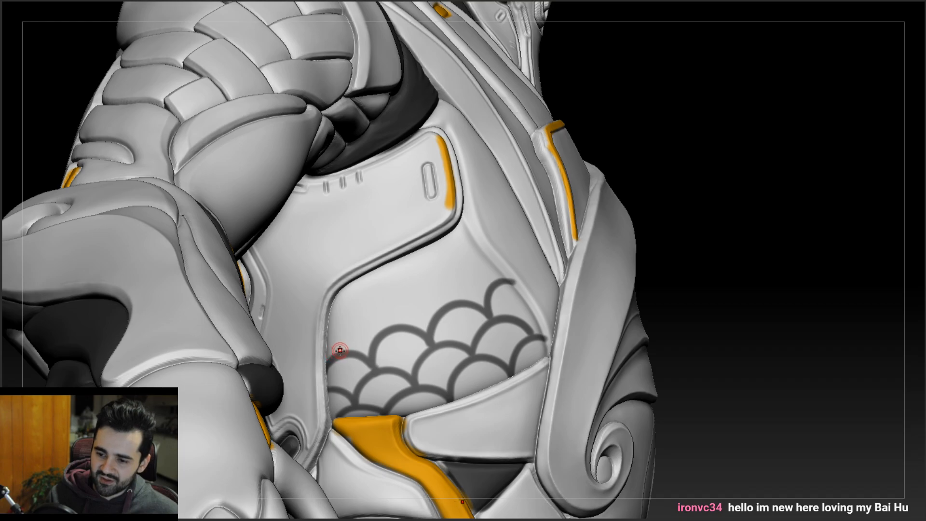
- Mask a fourth staggered row of scale arcs from the side plate's edge to the diagonal groove
mouse_move(344, 350)
mouse_down()
mouse_move(352, 310)
mouse_move(398, 324)
mouse_up()
key(ctrl+z)
mouse_move(341, 349)
mouse_down()
mouse_move(378, 315)
mouse_move(399, 327)
mouse_move(395, 305)
mouse_move(442, 296)
mouse_move(456, 311)
mouse_up()
right_drag(439, 304, 393, 303)
mouse_move(446, 297)
mouse_down()
mouse_move(467, 270)
mouse_move(507, 288)
mouse_up()
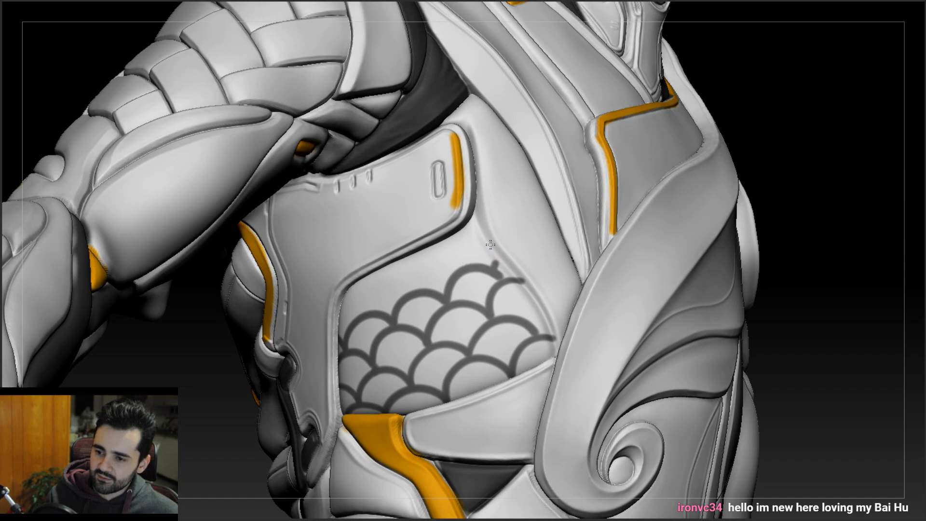
- Fill the remaining upper rib surface with scale arcs between the diagonal groove and the side plate's edge
right_drag(490, 239, 484, 238)
mouse_move(482, 232)
mouse_down()
mouse_move(462, 240)
mouse_move(468, 282)
mouse_move(410, 282)
mouse_move(407, 293)
mouse_move(380, 277)
mouse_move(360, 327)
mouse_move(326, 307)
mouse_up()
mouse_move(331, 324)
ctrl+right_down()
mouse_move(367, 301)
mouse_move(370, 345)
mouse_move(360, 288)
ctrl+right_up()
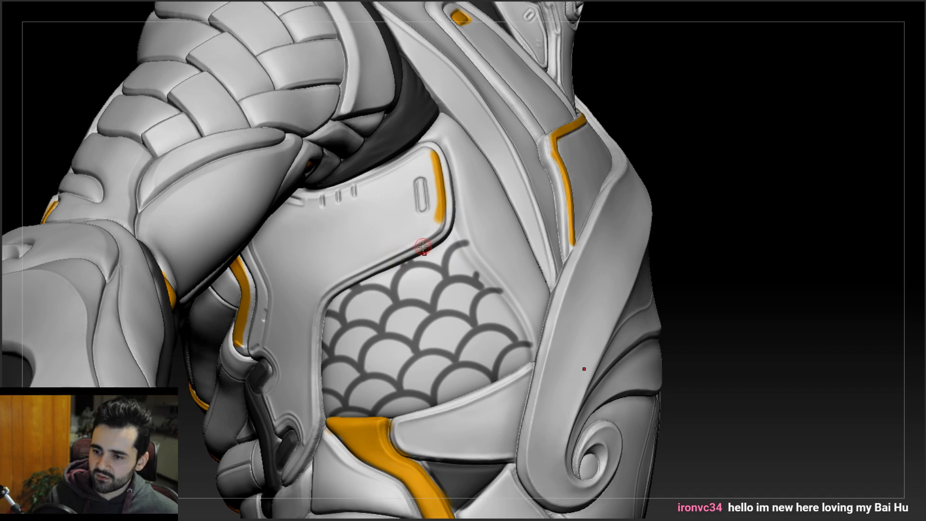
- Mask the missing scale arc beside the side plate's edge on the opposite side of the torso
ctrl+right_drag(448, 198, 414, 219)
alt+right_drag(672, 308, 519, 231)
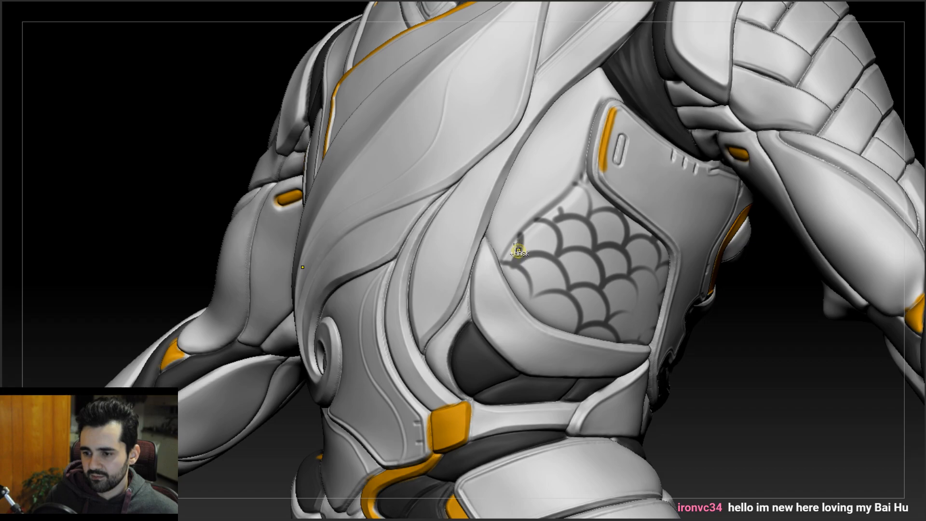
right_drag(527, 263, 541, 269)
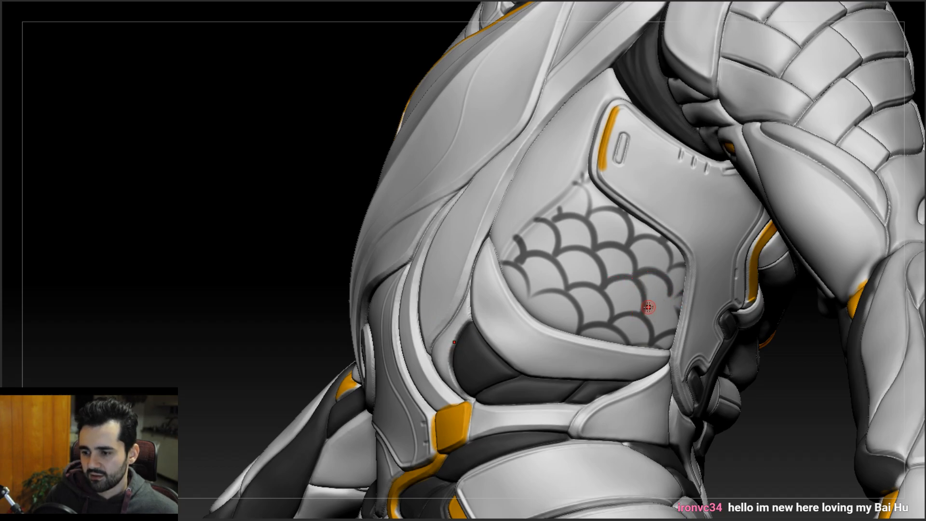
drag(642, 314, 681, 316)
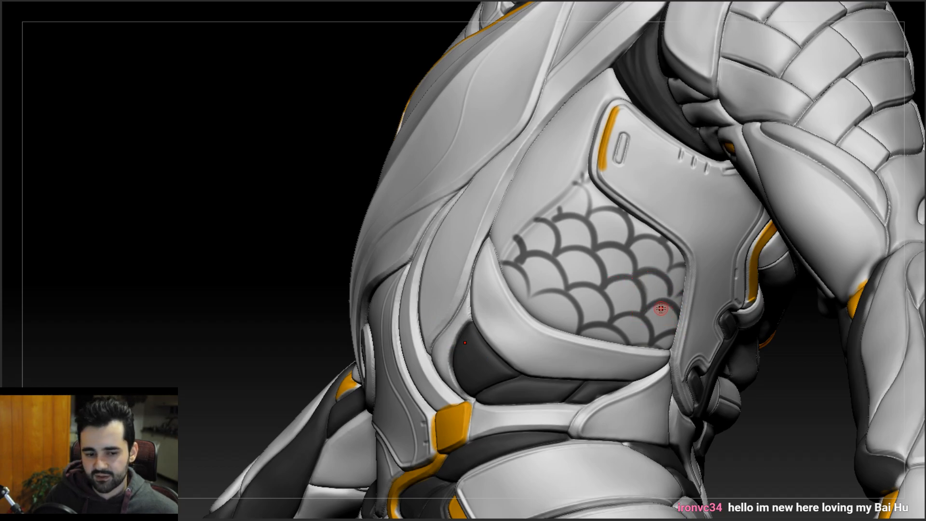
- Redraw and darken the scale arcs along the lower front edge of the rib surface
right_drag(673, 282, 657, 305)
key(ctrl+z)
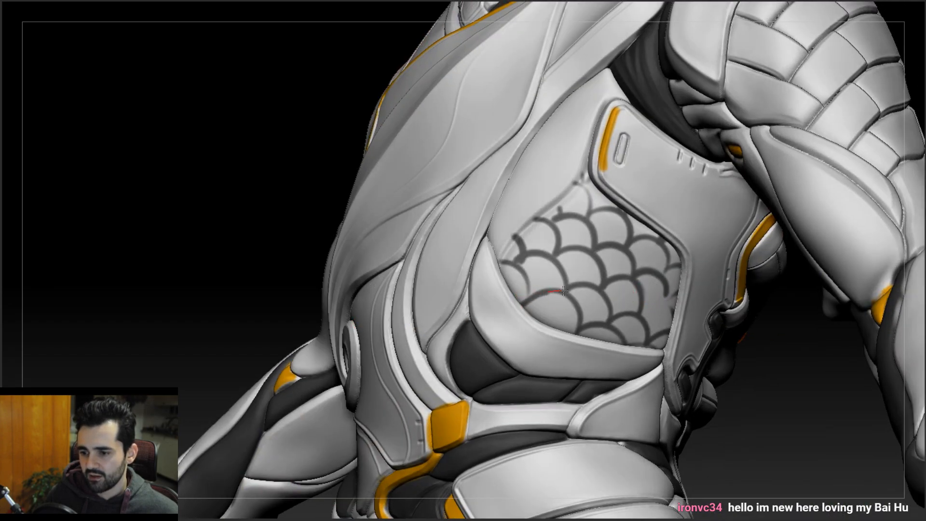
drag(576, 308, 578, 340)
key(ctrl+z)
drag(523, 306, 575, 348)
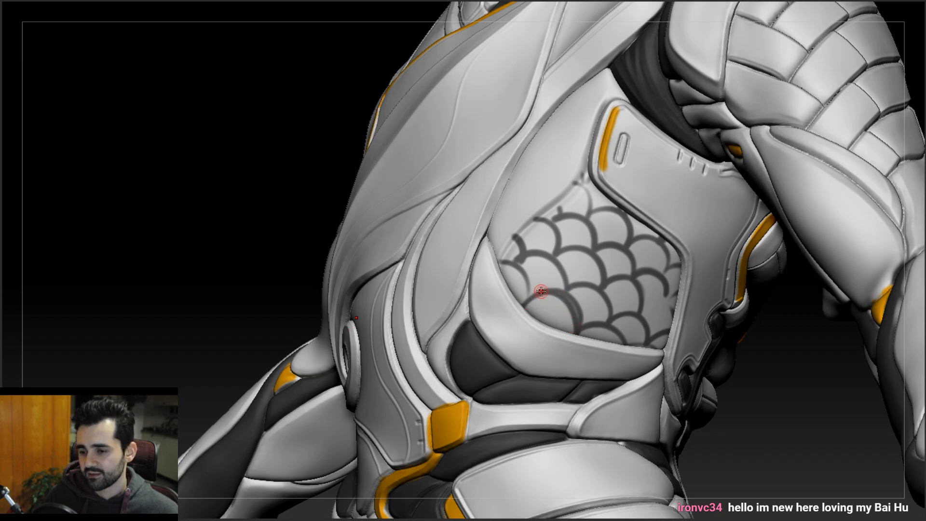
drag(518, 263, 492, 268)
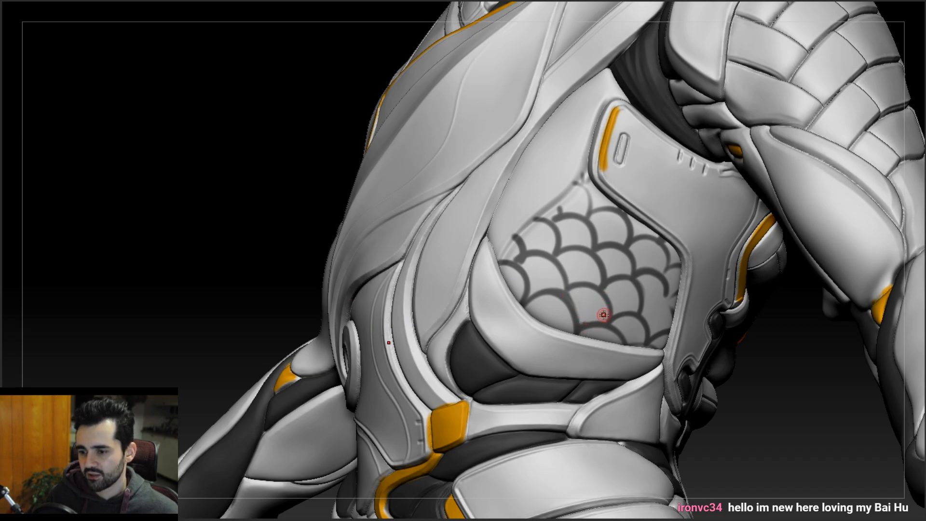
- Complete the partial scale arcs beside the side plate's edge and along the diagonal groove
alt+right_drag(586, 293, 528, 317)
right_drag(574, 251, 529, 244)
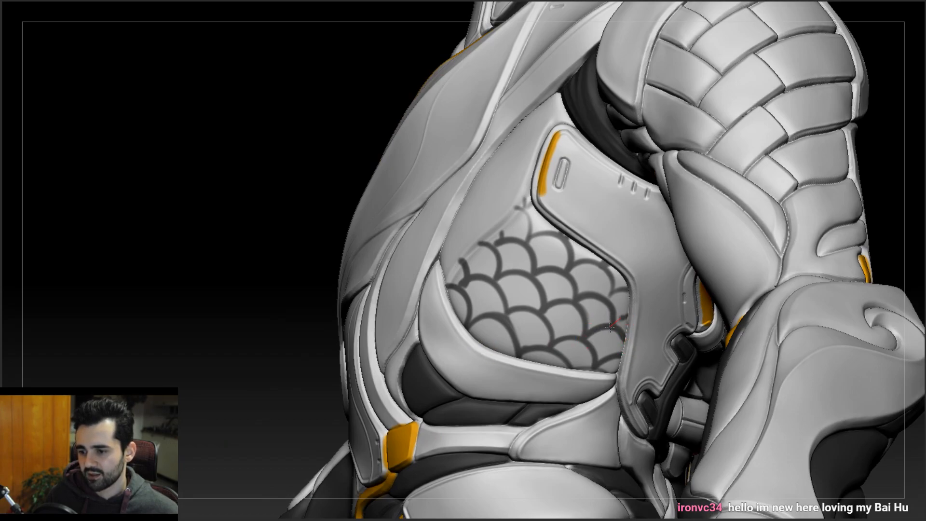
right_drag(581, 282, 514, 206)
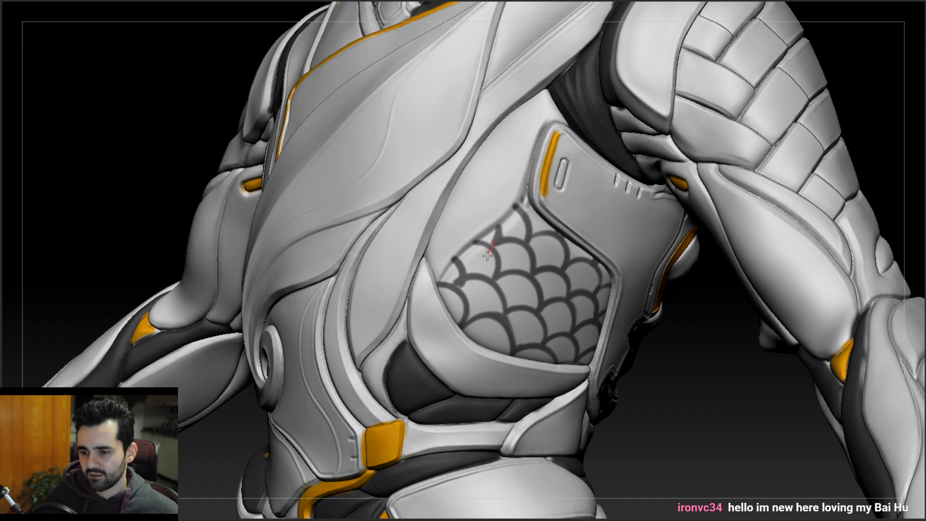
- Examine the scale pattern on both torso sides from the front and at three-quarter angles
mouse_move(496, 258)
right_down()
mouse_move(479, 242)
mouse_move(518, 251)
mouse_move(530, 222)
mouse_move(543, 238)
mouse_move(523, 271)
mouse_move(516, 263)
mouse_move(559, 264)
mouse_move(523, 277)
right_up()
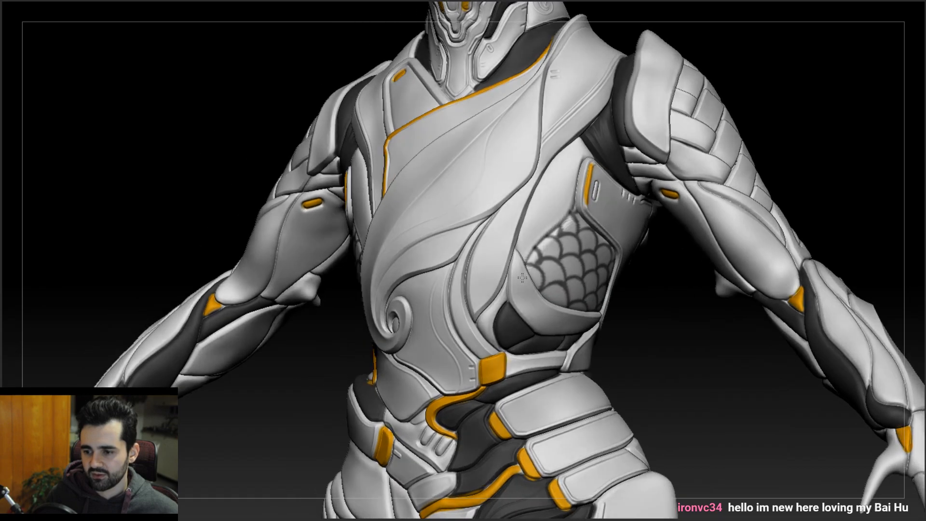
right_drag(570, 293, 470, 300)
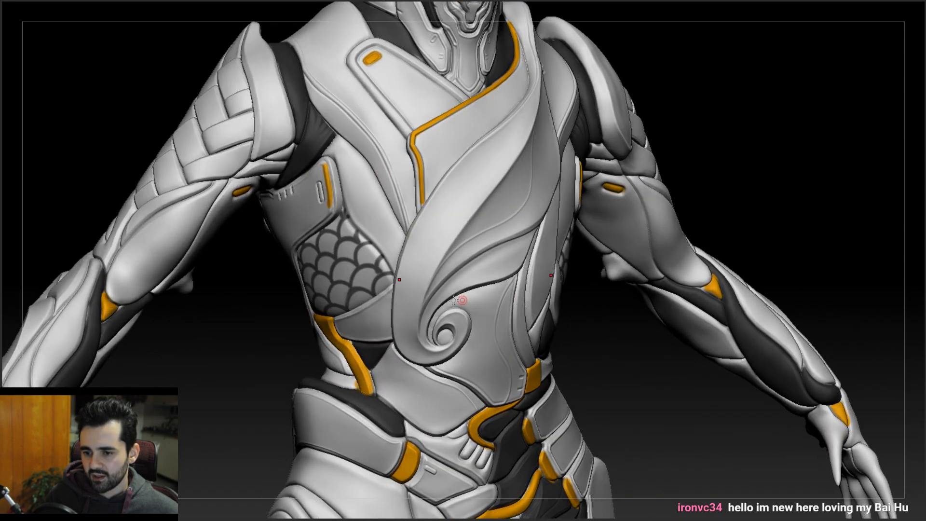
mouse_move(336, 297)
right_down()
mouse_move(401, 277)
mouse_move(319, 297)
mouse_move(624, 308)
mouse_move(593, 289)
mouse_move(444, 263)
mouse_move(436, 236)
mouse_move(487, 275)
mouse_move(536, 281)
mouse_move(542, 300)
mouse_move(555, 298)
mouse_move(511, 290)
right_up()
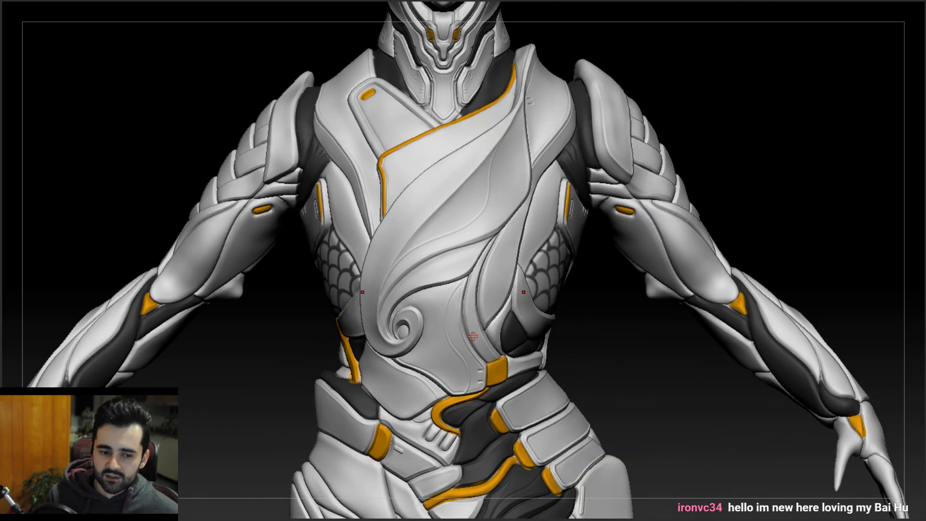
mouse_move(541, 288)
right_down()
mouse_move(607, 278)
mouse_move(553, 250)
mouse_move(588, 262)
mouse_move(506, 268)
right_up()
mouse_move(561, 253)
right_down()
mouse_move(573, 274)
mouse_move(532, 245)
right_up()
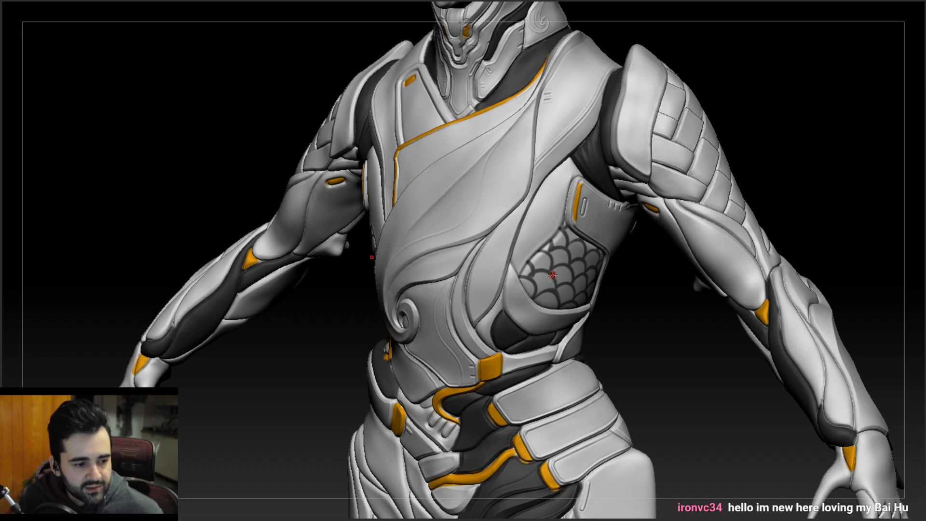
right_drag(555, 266, 581, 265)
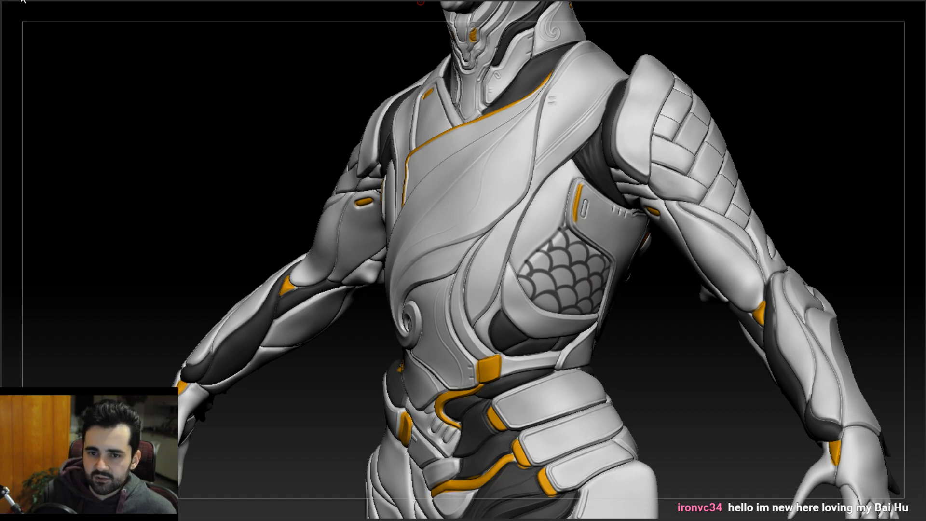
- Step back through the undo history to the rib surface with its diagonal groove and no scale pattern
click(25, 1)
right_drag(429, 245, 539, 244)
click(22, 1)
click(35, 1)
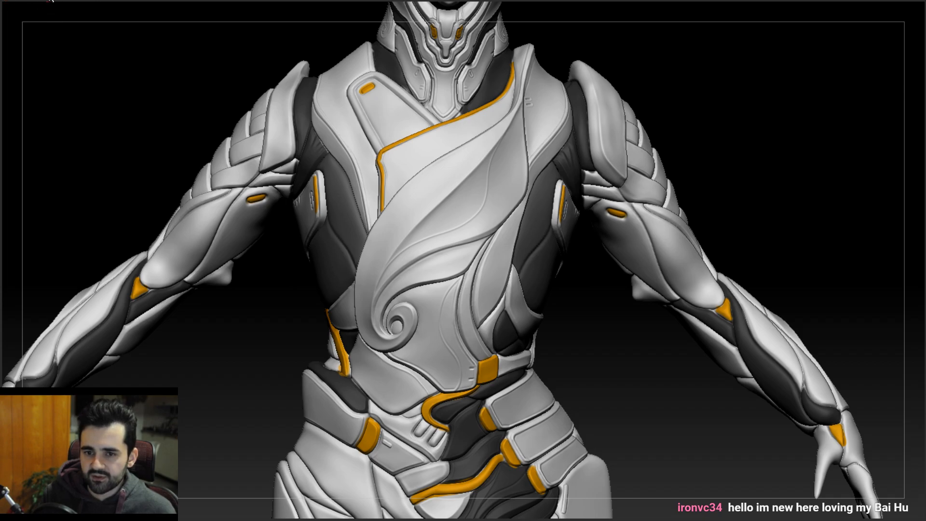
click(84, 1)
right_drag(189, 227, 256, 226)
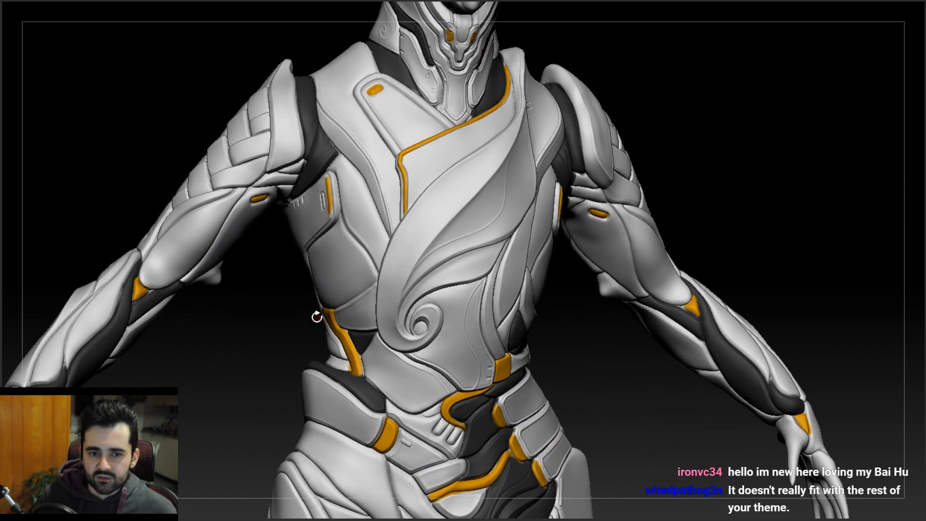
right_drag(296, 313, 262, 308)
right_drag(521, 272, 495, 269)
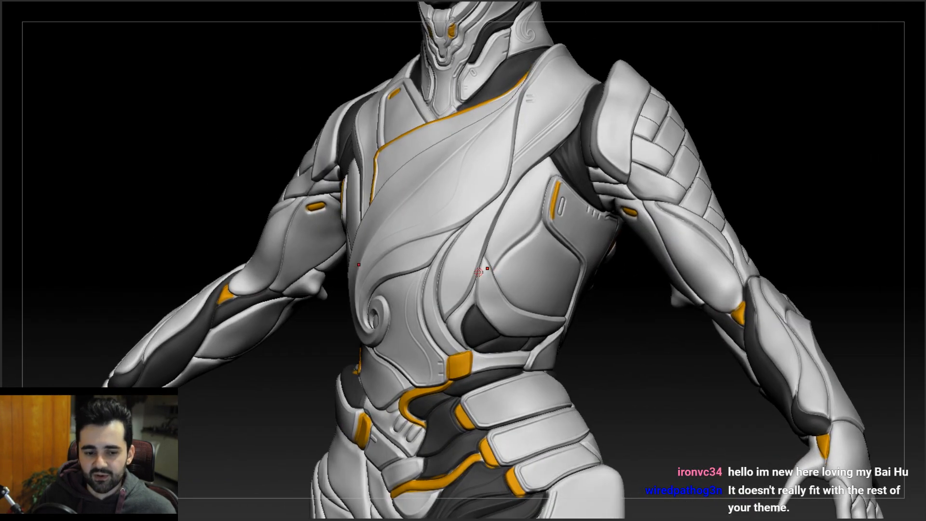
right_drag(475, 277, 509, 284)
right_drag(510, 285, 521, 252)
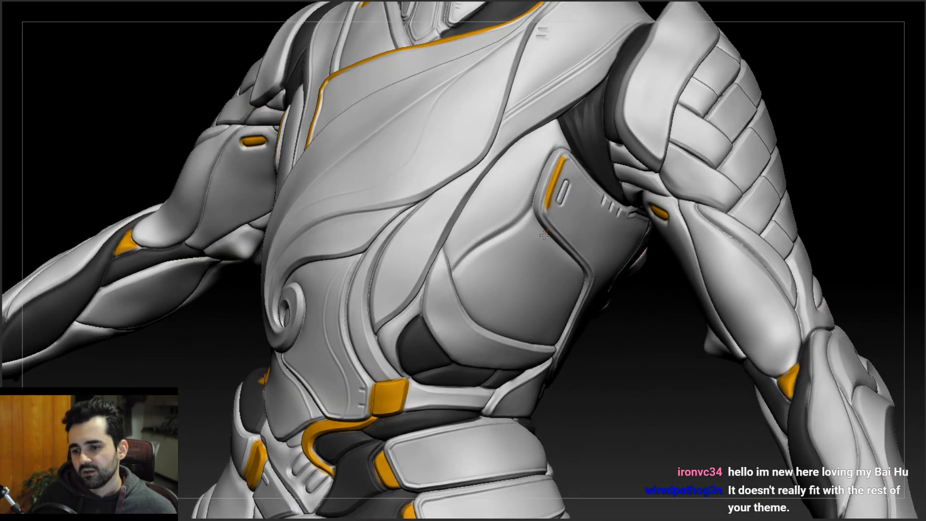
- Try freehand mask curves across the rib surface below the diagonal groove
click(445, 305)
click(446, 366)
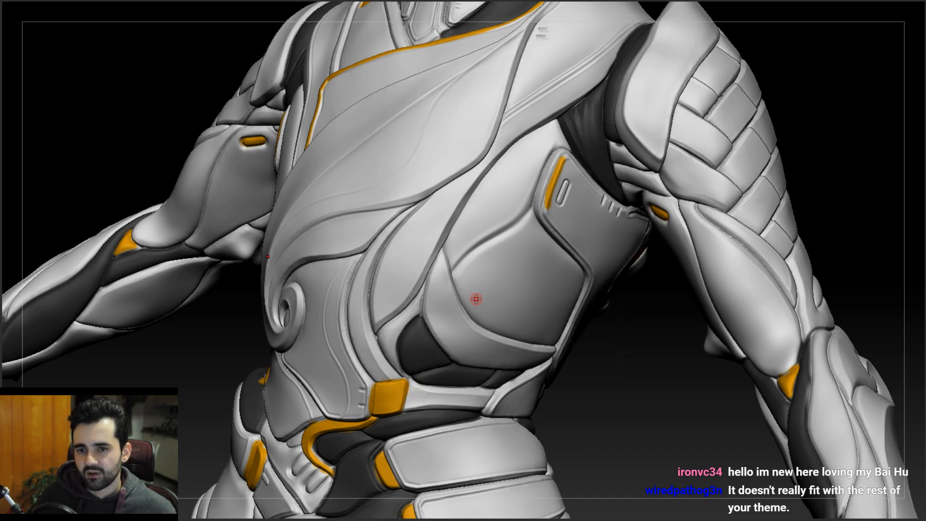
right_drag(453, 283, 528, 248)
mouse_move(554, 236)
mouse_down()
mouse_move(458, 266)
mouse_move(449, 279)
mouse_up()
mouse_move(455, 311)
mouse_down()
mouse_move(491, 303)
mouse_move(538, 268)
mouse_up()
mouse_move(583, 264)
right_down()
mouse_move(544, 251)
mouse_move(535, 228)
mouse_move(514, 250)
mouse_move(560, 256)
mouse_move(554, 260)
right_up()
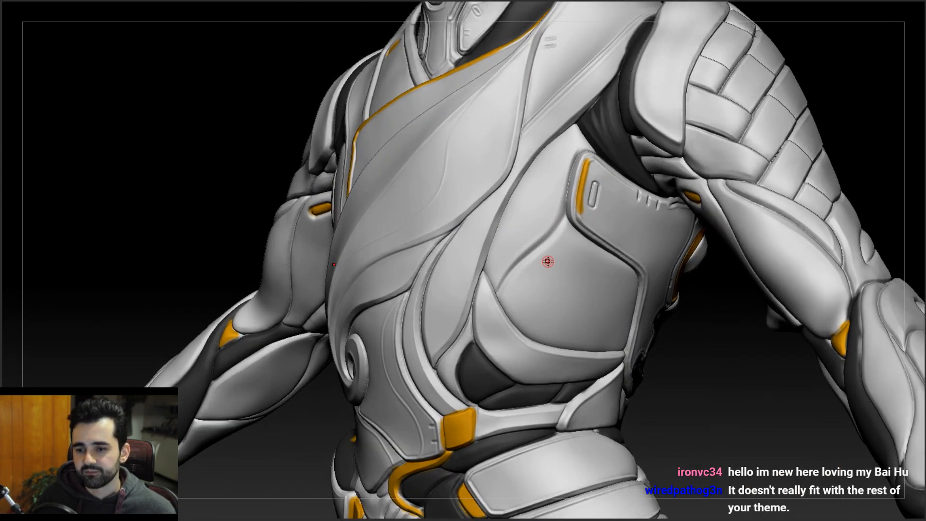
- Mask a curled swirl on the rib surface, starting at the side plate's corner, with a wave-shaped tail reaching the plate's edge
mouse_move(578, 220)
mouse_down()
mouse_move(529, 256)
mouse_move(520, 304)
mouse_move(545, 279)
mouse_move(624, 250)
mouse_move(560, 286)
mouse_up()
mouse_move(560, 287)
right_down()
mouse_move(598, 295)
mouse_move(570, 247)
mouse_move(584, 275)
right_up()
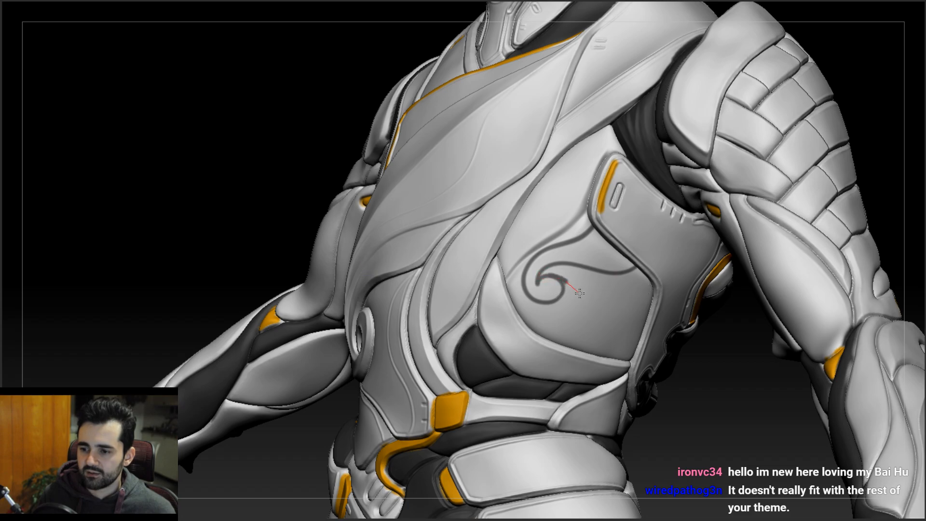
drag(578, 291, 654, 288)
mouse_move(547, 292)
right_down()
mouse_move(563, 295)
mouse_move(545, 301)
mouse_move(527, 271)
mouse_move(512, 273)
right_up()
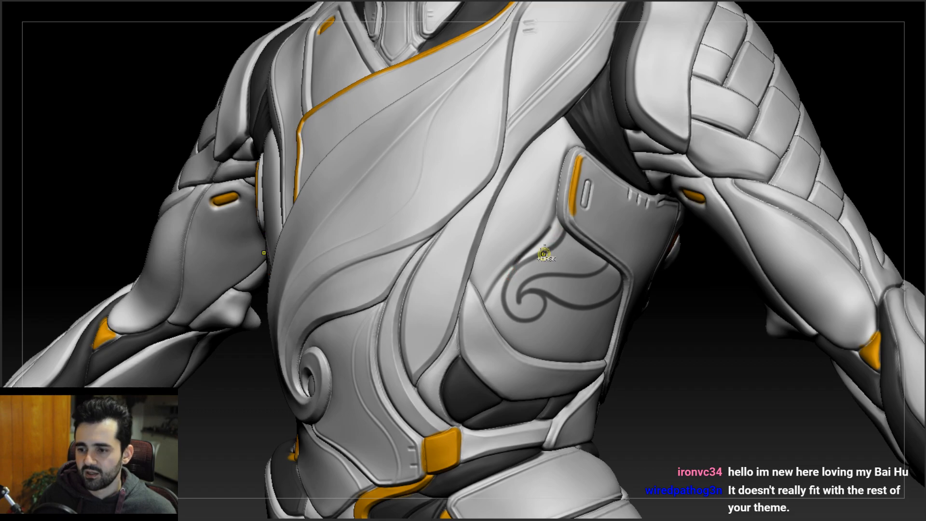
mouse_move(512, 272)
ctrl+right_down()
mouse_move(523, 198)
mouse_move(554, 232)
mouse_move(548, 254)
mouse_move(520, 263)
mouse_move(521, 290)
mouse_move(554, 291)
mouse_move(542, 284)
ctrl+right_up()
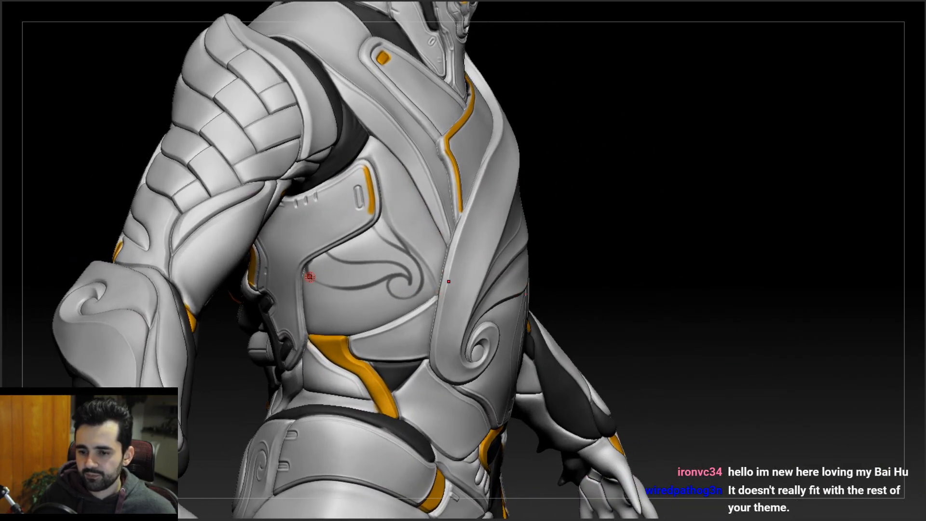
- Examine the mirrored swirl sketch on both torso sides from the side, front and three-quarter views
right_drag(367, 286, 333, 254)
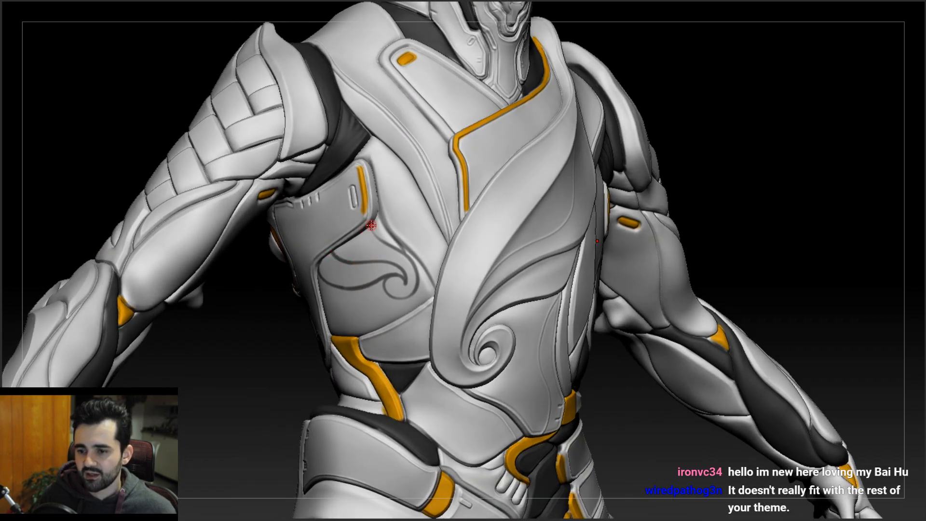
right_drag(390, 247, 422, 271)
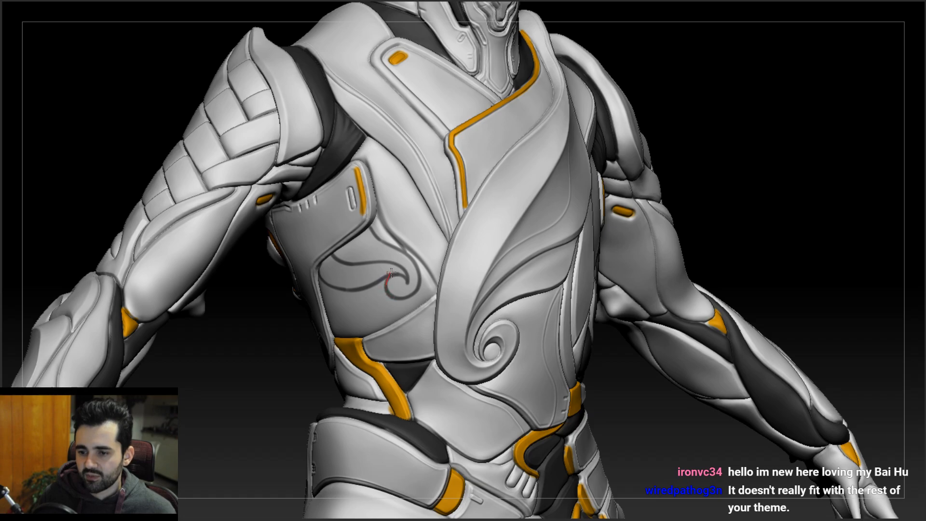
right_drag(404, 268, 297, 271)
mouse_move(297, 196)
right_down()
mouse_move(241, 201)
mouse_move(333, 215)
mouse_move(296, 219)
mouse_move(272, 204)
mouse_move(334, 225)
mouse_move(361, 262)
mouse_move(352, 265)
mouse_move(279, 147)
mouse_move(296, 209)
right_up()
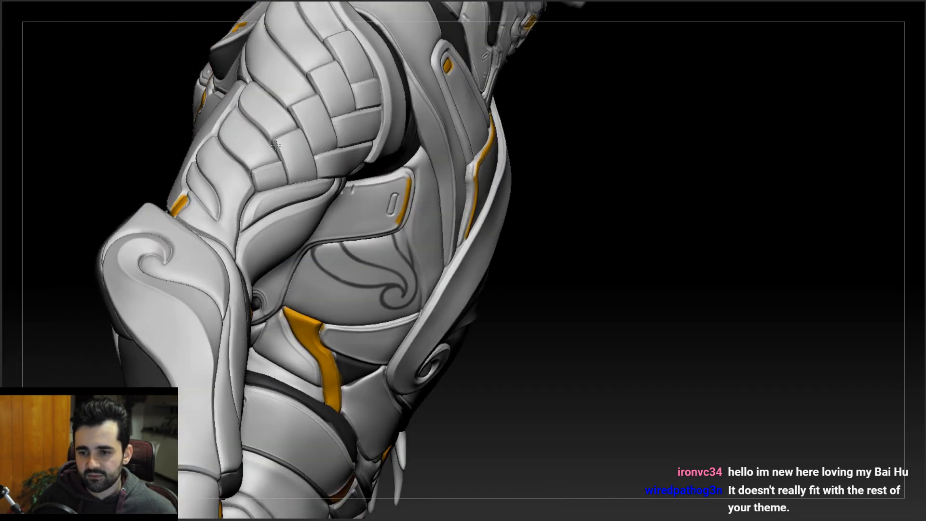
right_drag(276, 144, 330, 210)
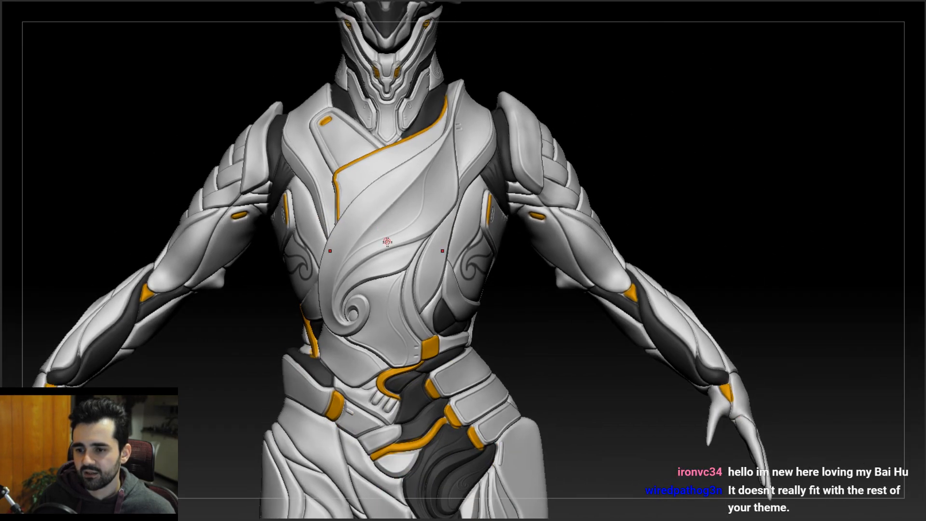
right_drag(500, 256, 450, 288)
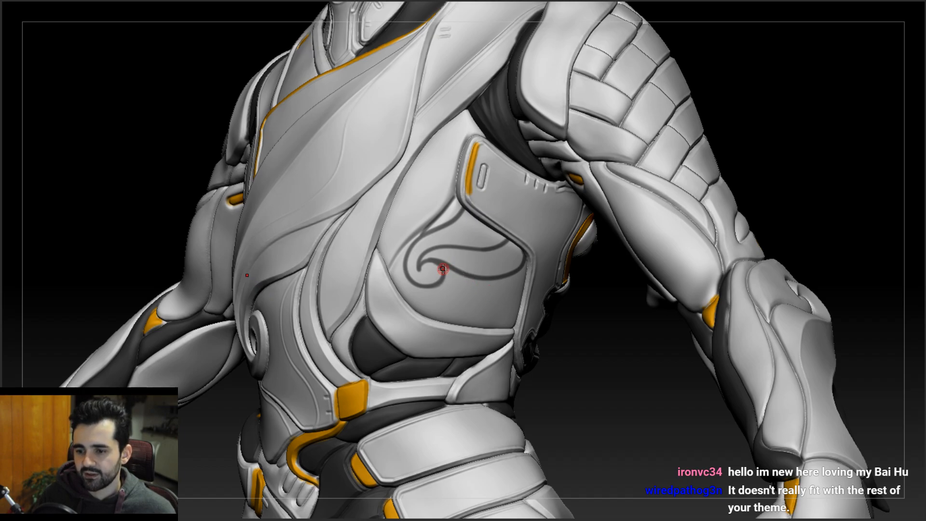
- Refine the swirl mask's outlines and extend its curled end into a tighter inner spiral
right_drag(495, 292, 447, 274)
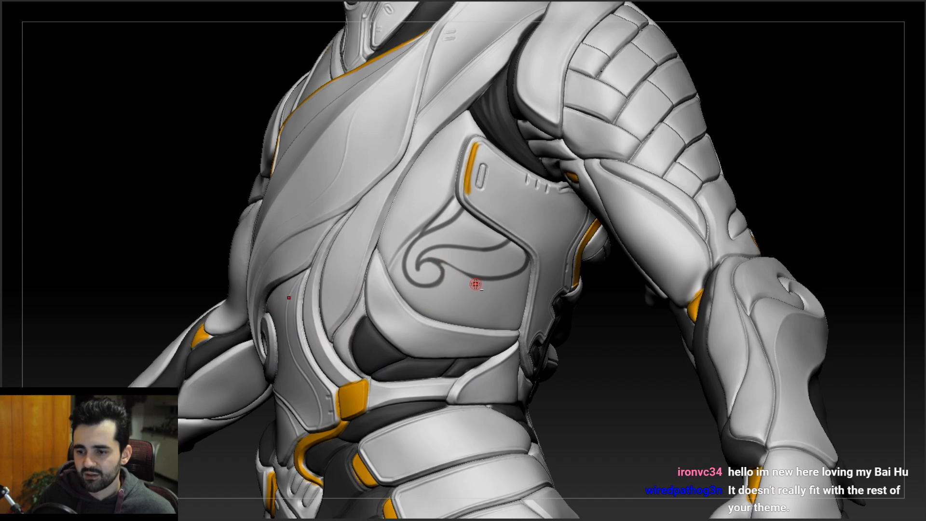
right_drag(488, 291, 438, 270)
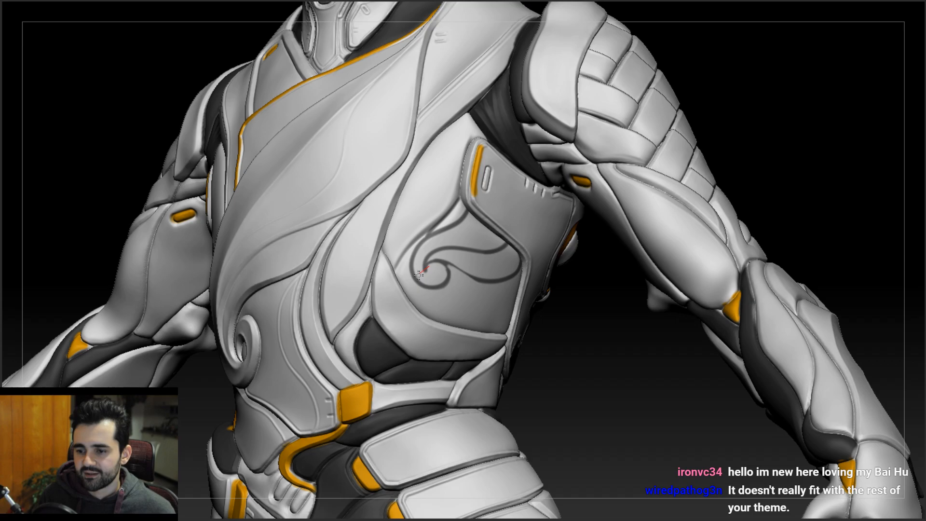
right_drag(436, 262, 436, 259)
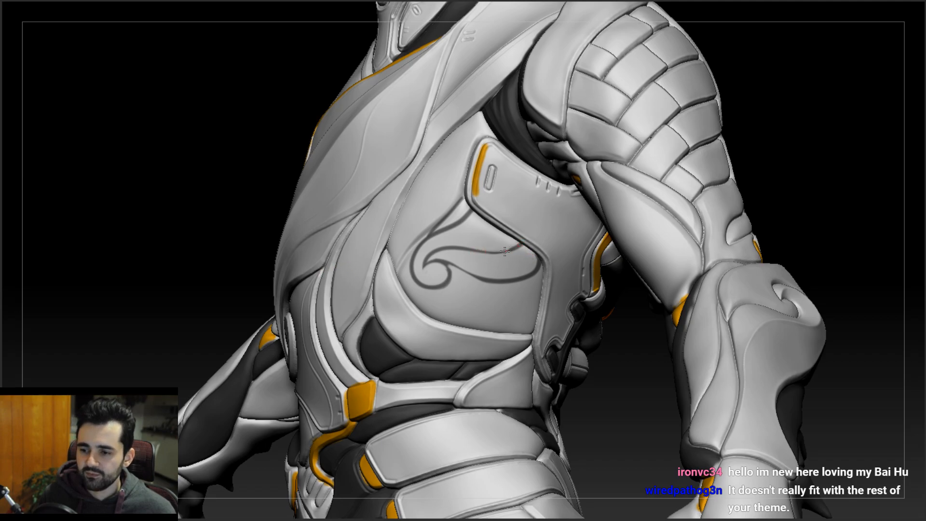
right_drag(525, 238, 607, 174)
alt+right_drag(468, 235, 517, 215)
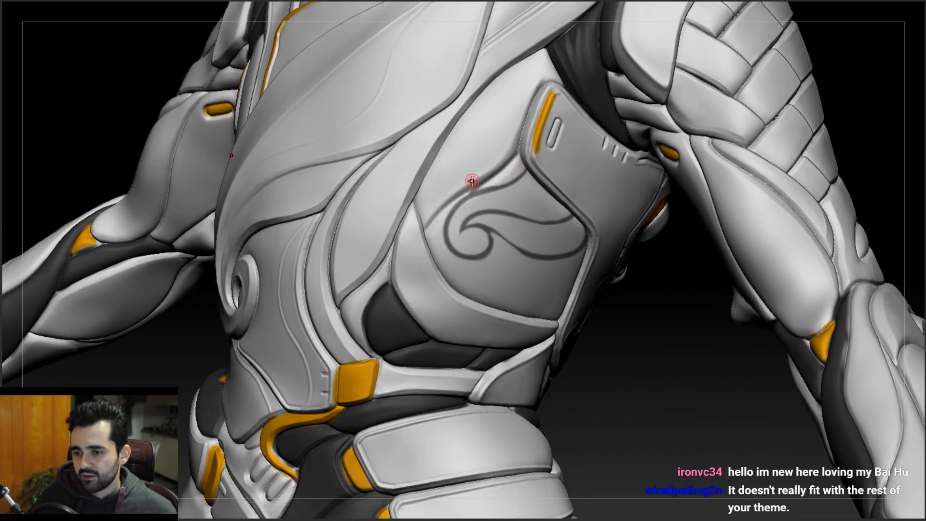
right_drag(472, 181, 501, 179)
mouse_move(519, 221)
right_down()
mouse_move(471, 233)
mouse_move(508, 241)
mouse_move(497, 248)
mouse_move(471, 214)
right_up()
mouse_move(510, 172)
right_down()
mouse_move(482, 212)
mouse_move(479, 242)
right_up()
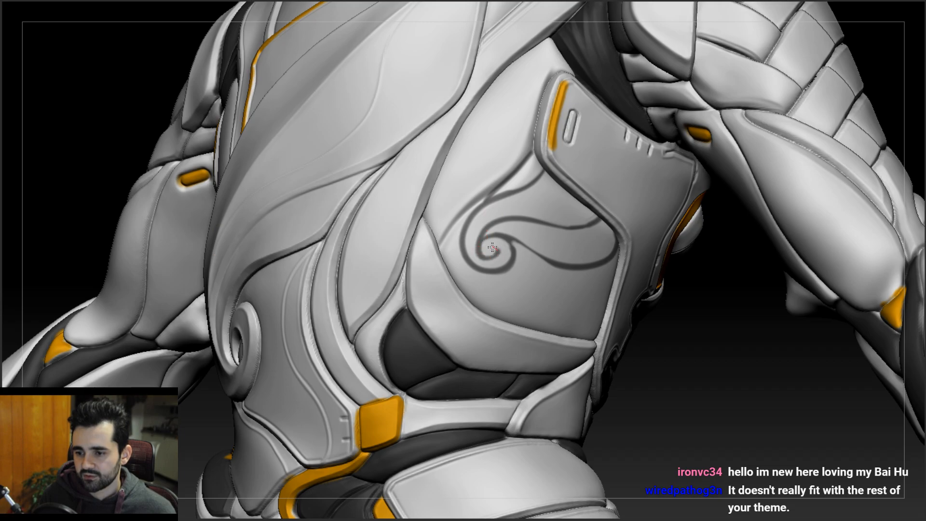
mouse_move(496, 253)
ctrl+right_down()
mouse_move(455, 192)
mouse_move(498, 222)
mouse_move(470, 220)
mouse_move(485, 247)
ctrl+right_up()
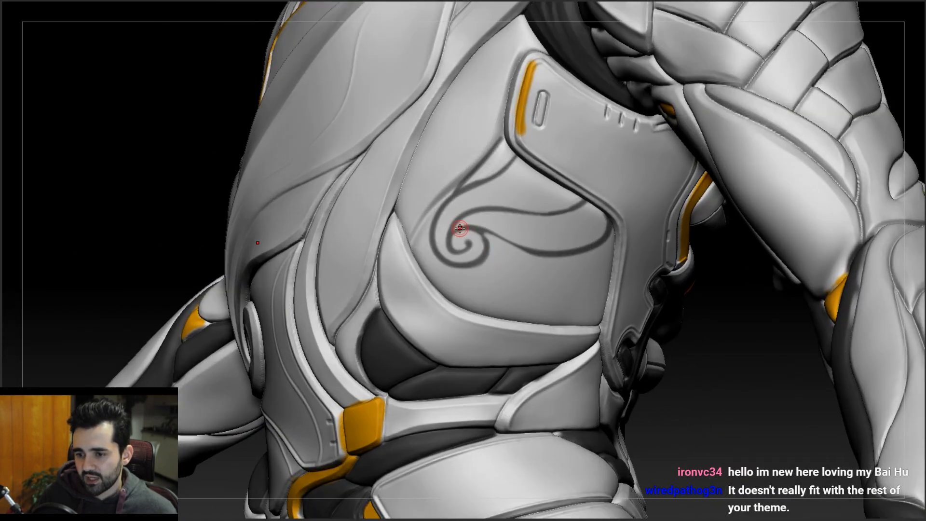
- Try a thin mask line through the middle of the swirl's tail, from the side plate's edge to the spiral
ctrl+alt+drag(518, 249, 473, 235)
right_drag(577, 216, 602, 215)
ctrl+drag(580, 216, 478, 223)
key(ctrl+z)
ctrl+drag(591, 200, 485, 235)
key(ctrl+z)
right_drag(537, 223, 547, 227)
key(space)
drag(548, 228, 545, 228)
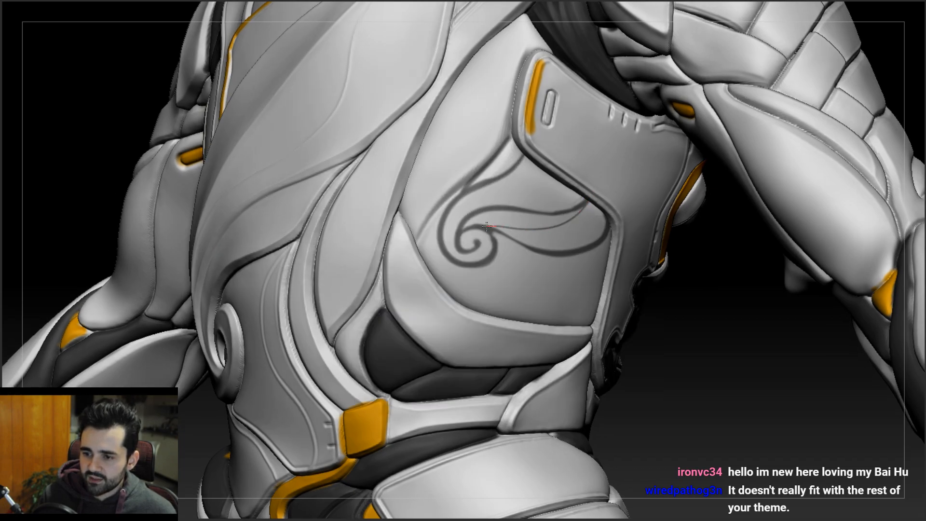
ctrl+right_drag(485, 222, 492, 250)
key(space)
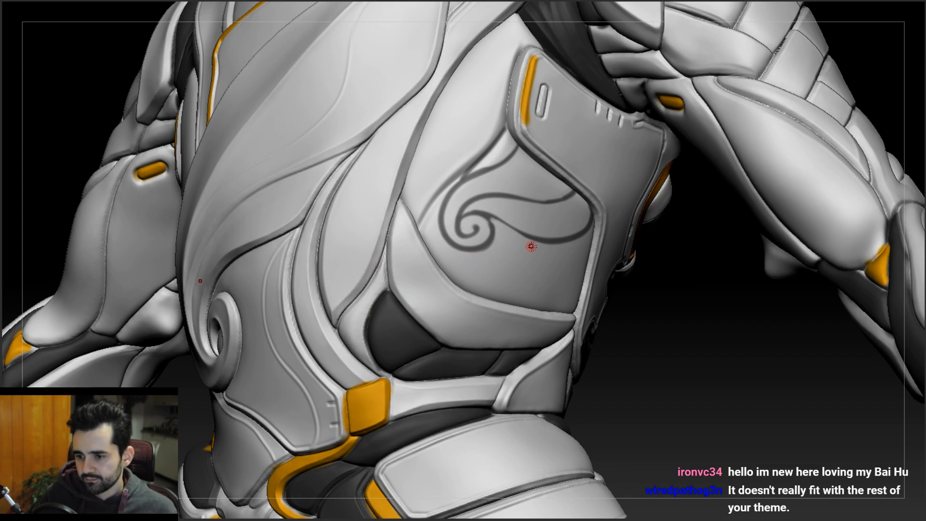
- Try mask strokes below the swirl's tail, running from the side plate's edge down across the rib surface
mouse_move(569, 249)
mouse_down()
mouse_move(452, 298)
mouse_move(495, 259)
mouse_move(587, 230)
mouse_up()
key(ctrl+z)
mouse_move(563, 242)
right_down()
mouse_move(607, 242)
mouse_move(597, 193)
right_up()
mouse_move(400, 218)
right_down()
mouse_move(475, 222)
mouse_move(467, 193)
right_up()
right_drag(434, 237, 335, 239)
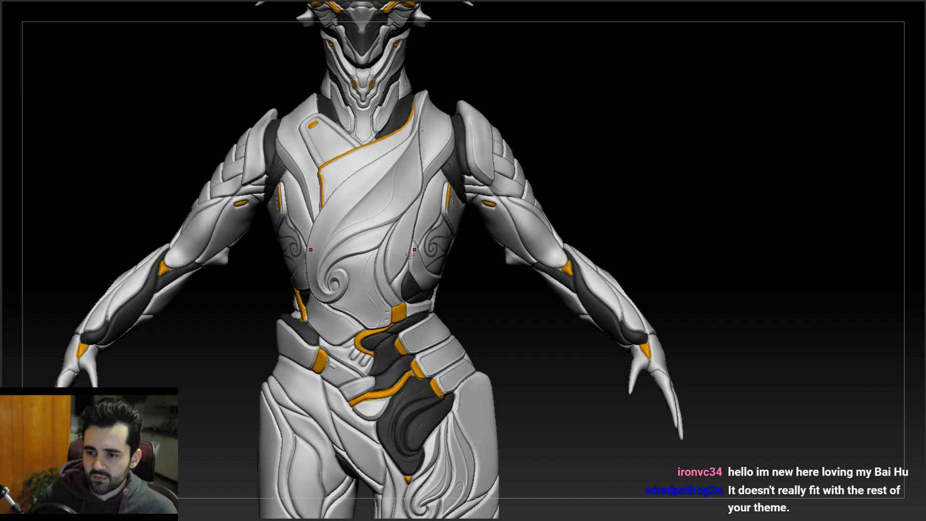
mouse_move(456, 252)
ctrl+right_down()
mouse_move(385, 267)
mouse_move(350, 236)
ctrl+right_up()
key(ctrl+z)
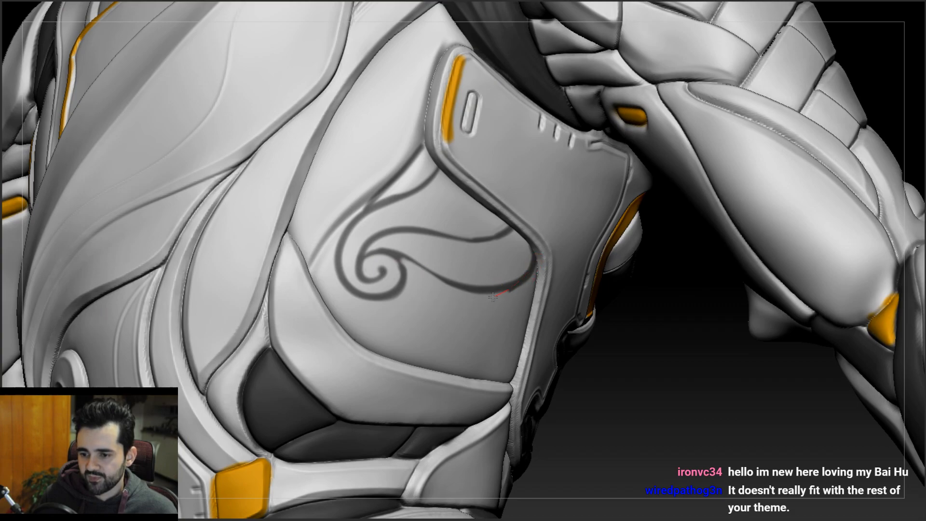
ctrl+drag(497, 295, 340, 337)
key(ctrl+z)
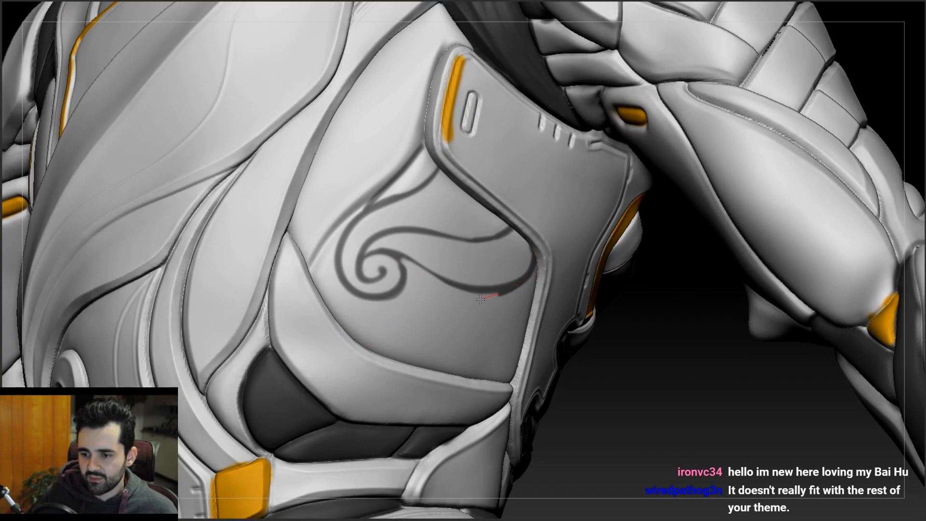
ctrl+drag(483, 298, 405, 367)
key(ctrl+z)
- Try a second, smaller mask curl below the swirl, starting at the side plate's edge, and compare it from several angles
ctrl+drag(533, 259, 374, 349)
mouse_move(374, 310)
ctrl+right_down()
mouse_move(290, 236)
mouse_move(327, 231)
ctrl+right_up()
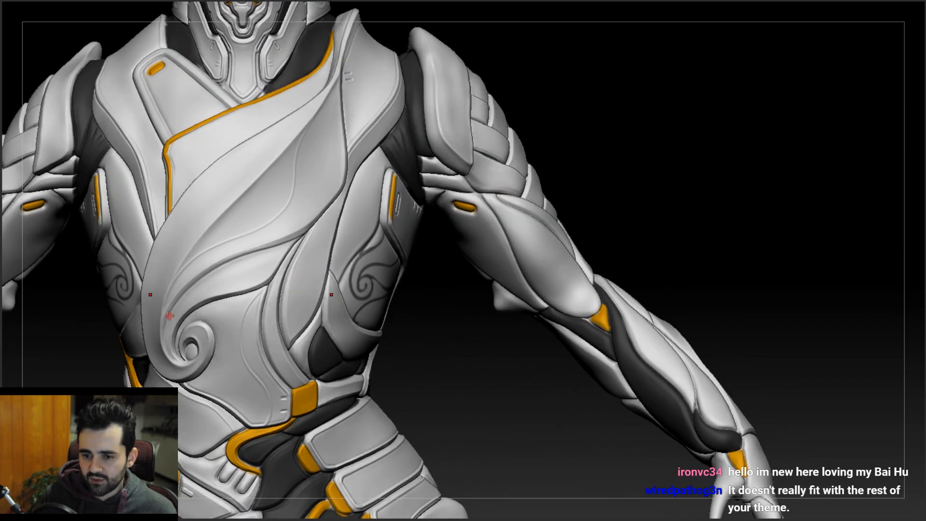
right_drag(174, 314, 188, 283)
right_drag(221, 319, 363, 348)
right_drag(413, 321, 438, 322)
mouse_move(443, 327)
mouse_down()
mouse_move(354, 360)
mouse_move(415, 324)
mouse_move(477, 306)
mouse_move(376, 359)
mouse_move(394, 355)
mouse_up()
key(ctrl+z)
key(ctrl+z)
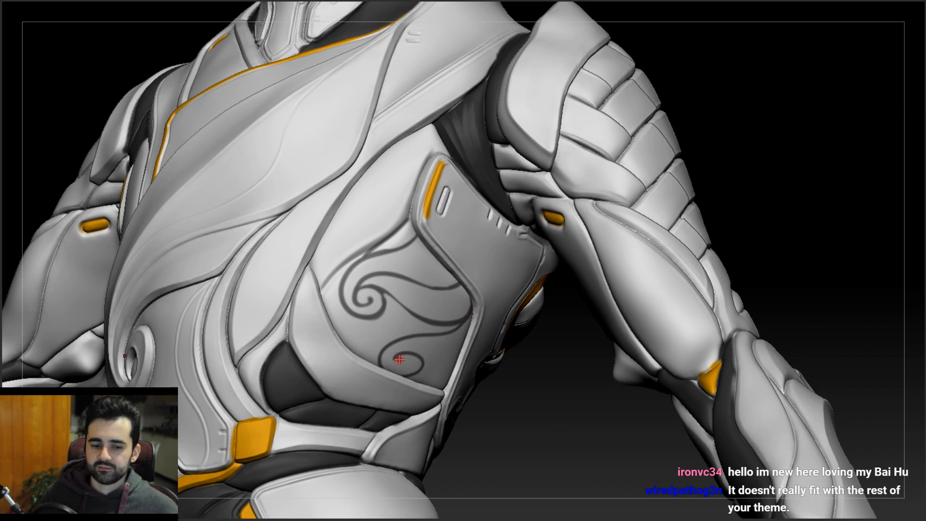
right_drag(402, 289, 432, 257)
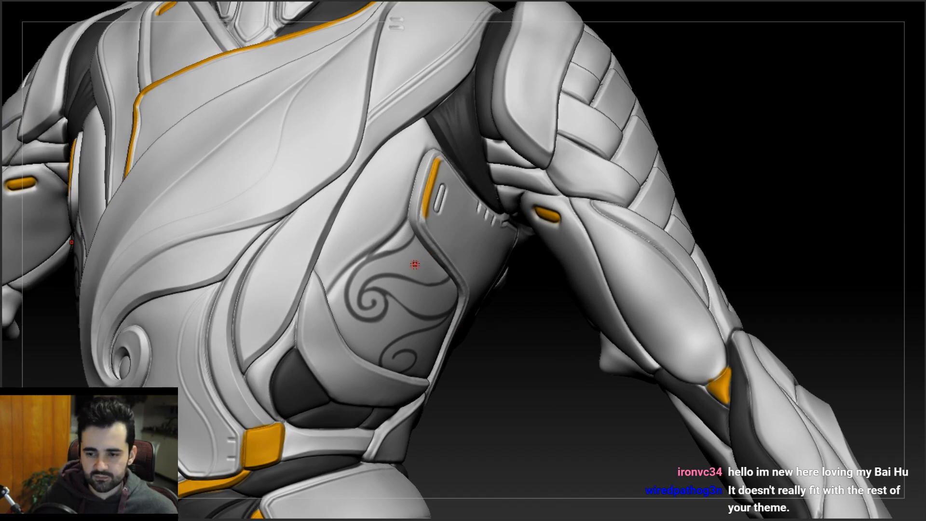
right_drag(419, 302, 449, 320)
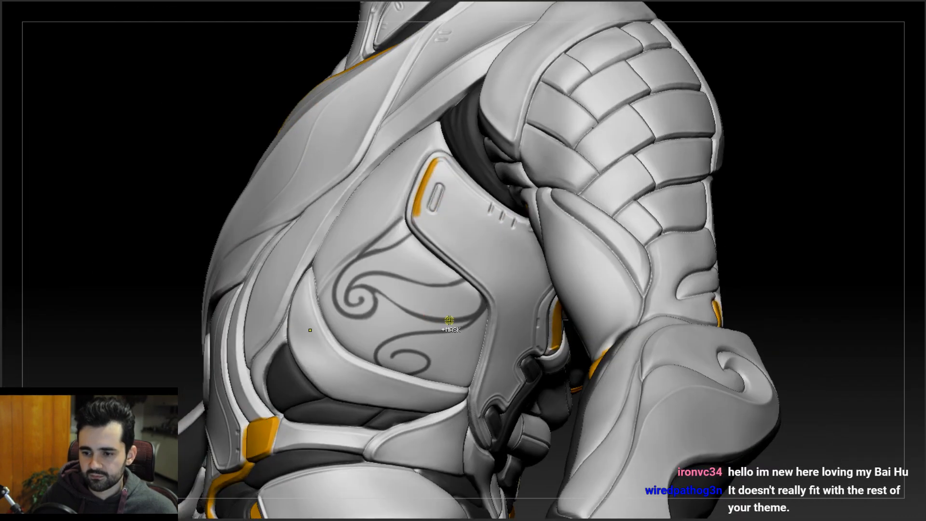
- Mask a wavy curve below the swirl, from the side plate's edge looping back to the lower rib border, thickening its start
drag(480, 313, 394, 340)
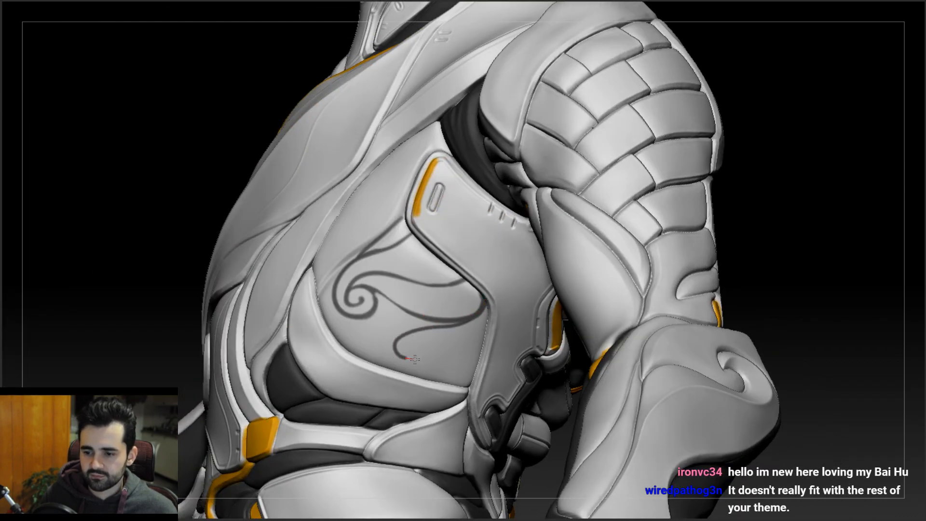
drag(482, 306, 432, 342)
drag(481, 303, 440, 342)
right_drag(450, 343, 507, 339)
alt+right_drag(252, 344, 297, 294)
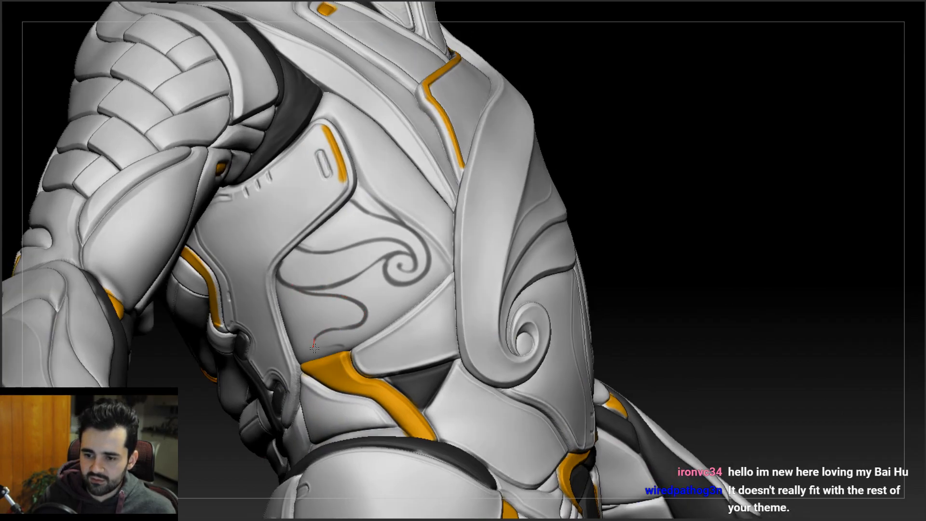
right_drag(331, 348, 216, 308)
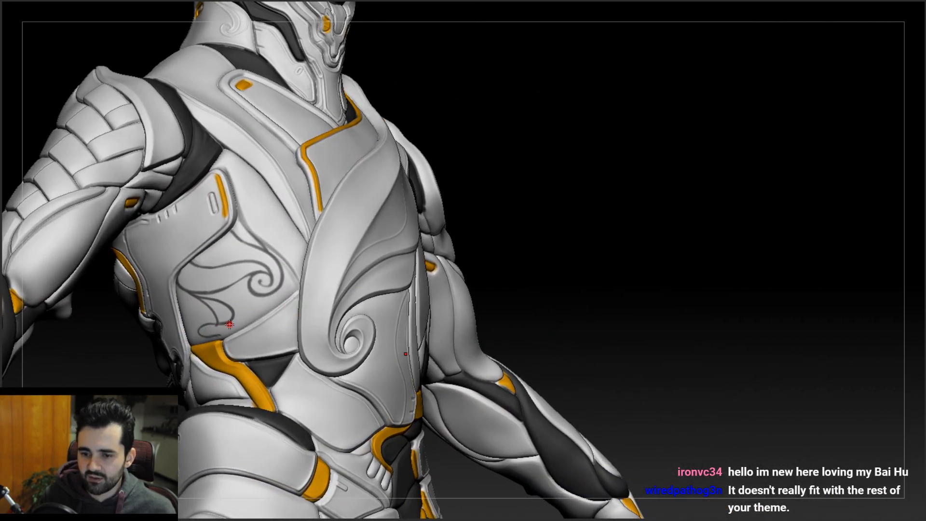
- Mask a connecting curve from the swirl tail's base at the side plate down to the lower loop, and save the project
key(ctrl+z)
ctrl+drag(186, 291, 199, 328)
mouse_move(198, 324)
right_down()
mouse_move(129, 304)
mouse_move(268, 275)
right_up()
mouse_move(401, 284)
right_down()
mouse_move(286, 287)
mouse_move(386, 294)
right_up()
right_drag(300, 314, 453, 329)
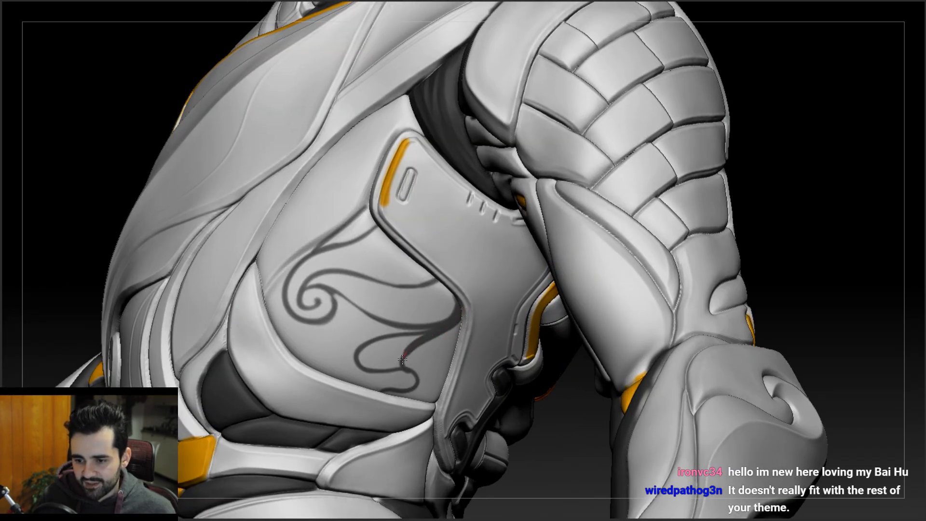
ctrl+right_drag(308, 325, 422, 364)
right_drag(423, 364, 320, 238)
alt+right_drag(133, 311, 248, 269)
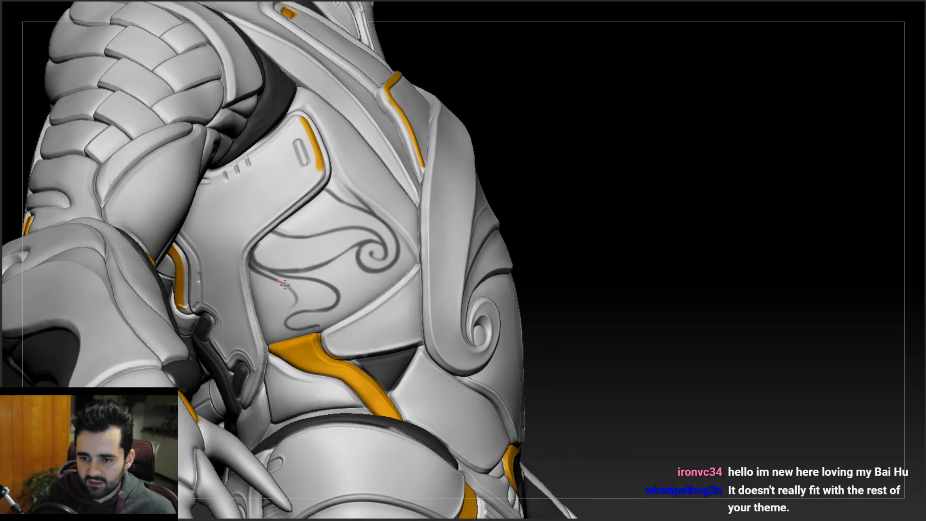
key(ctrl+s)
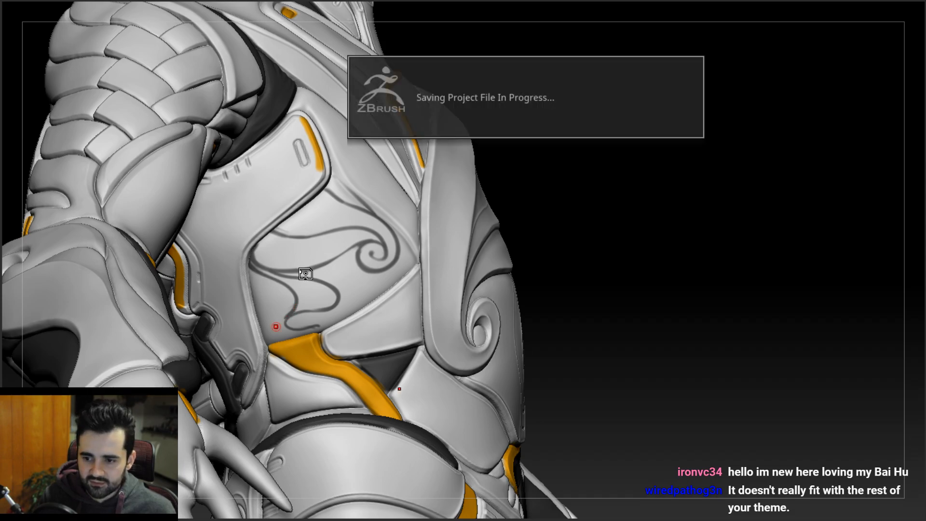
- Mask a curved branch from the lower loop's upper line forward to the rib surface's lower front border
alt+right_drag(276, 326, 303, 270)
right_drag(337, 227, 285, 210)
right_drag(636, 251, 516, 118)
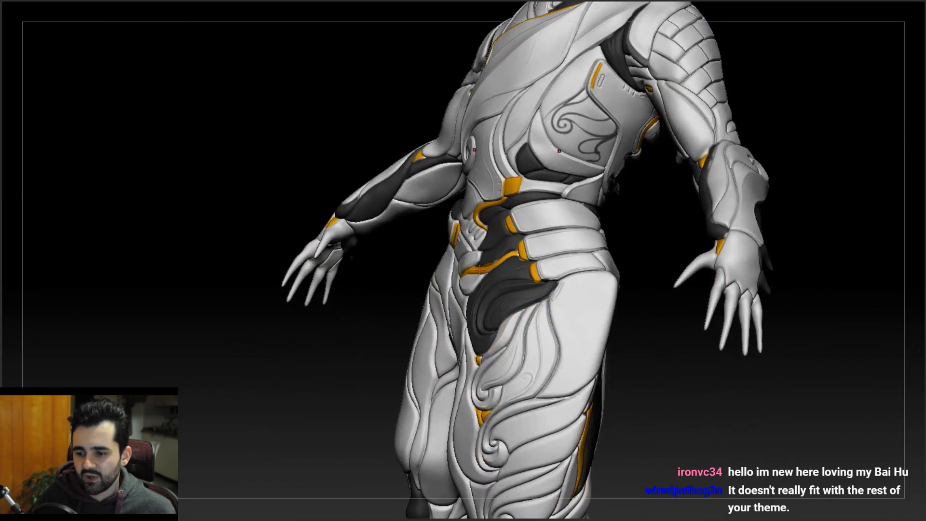
right_drag(482, 302, 533, 277)
right_drag(443, 236, 436, 254)
ctrl+right_drag(433, 205, 456, 248)
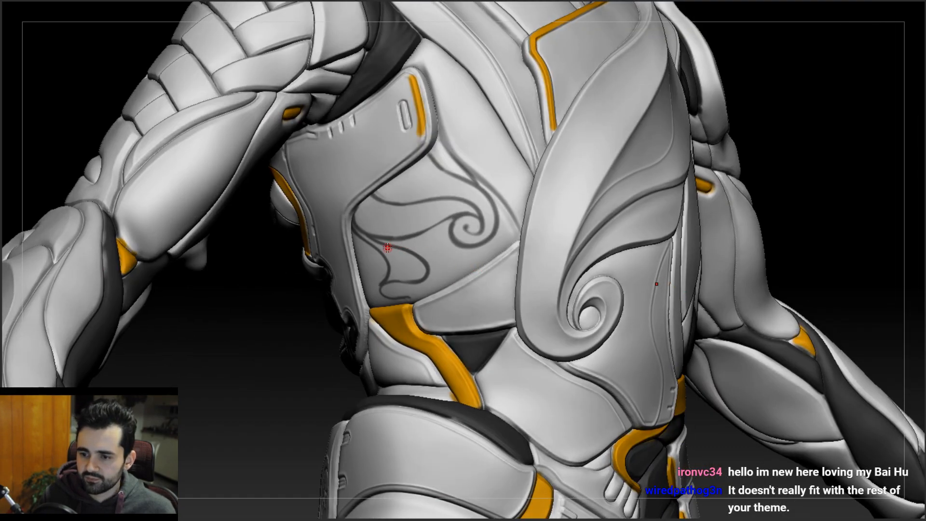
drag(390, 245, 476, 273)
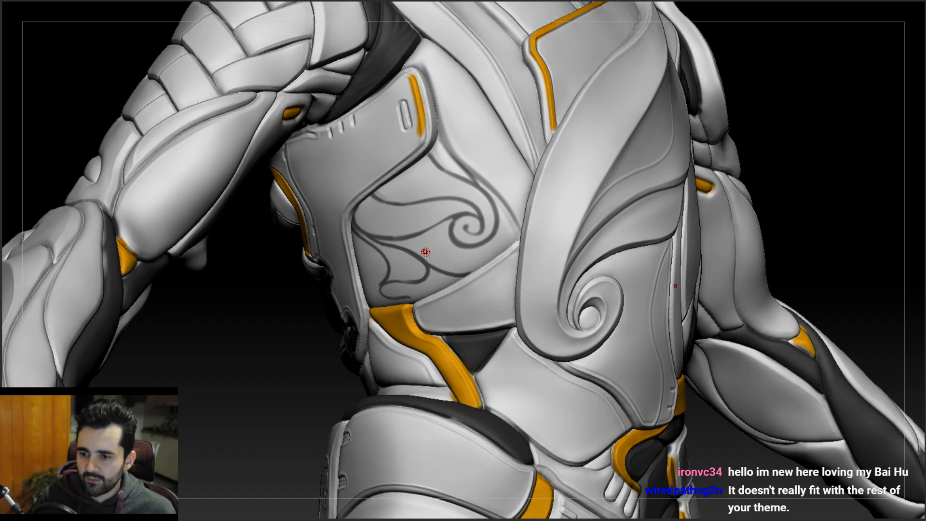
drag(383, 241, 475, 273)
key(ctrl+z)
mouse_move(401, 249)
mouse_down()
mouse_move(460, 267)
mouse_move(505, 248)
mouse_up()
- Add a second mask line along the lower front branch and refine the outlines' thickness and junctions
right_drag(445, 245, 395, 252)
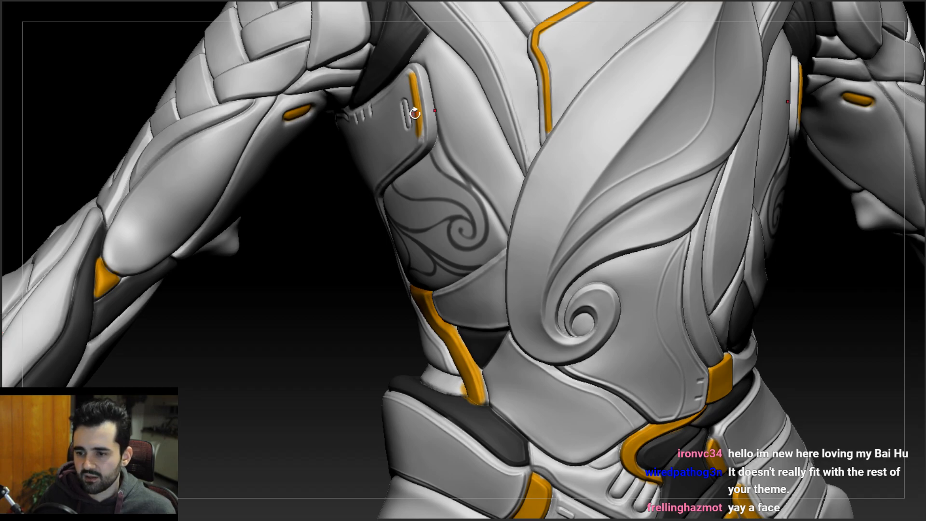
right_drag(319, 252, 255, 239)
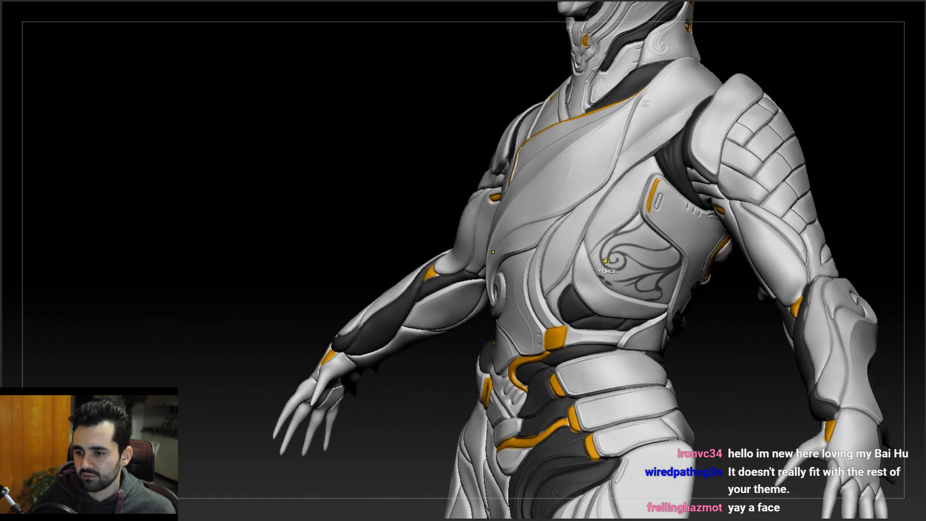
ctrl+right_drag(622, 227, 629, 284)
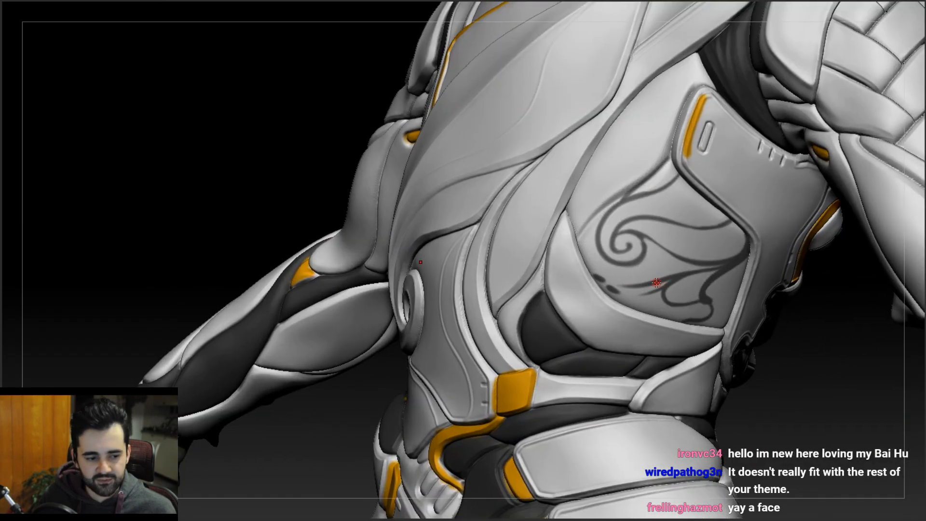
drag(681, 273, 618, 287)
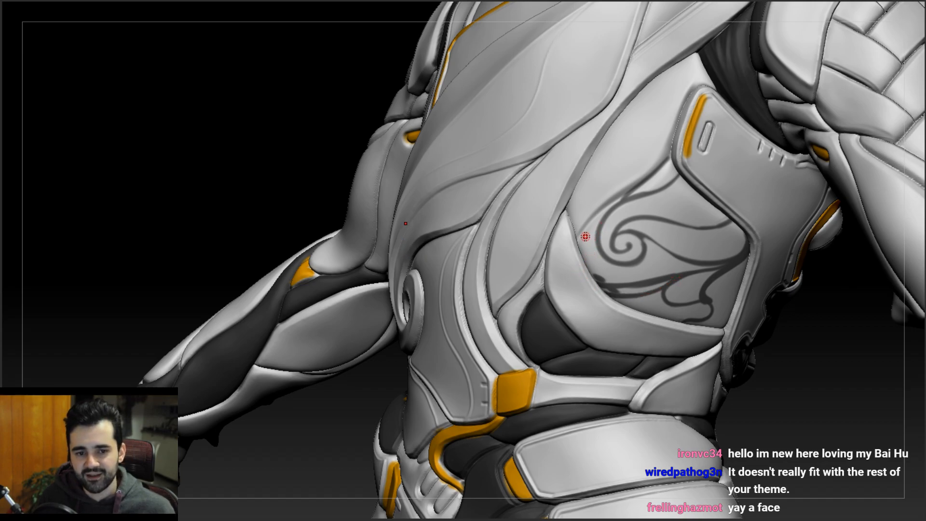
right_drag(593, 242, 612, 289)
drag(579, 278, 587, 281)
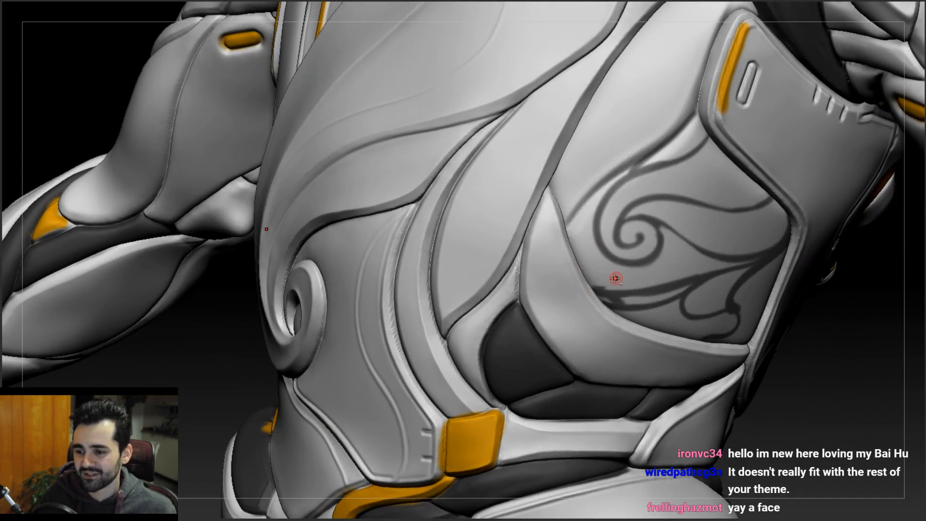
right_drag(648, 277, 626, 306)
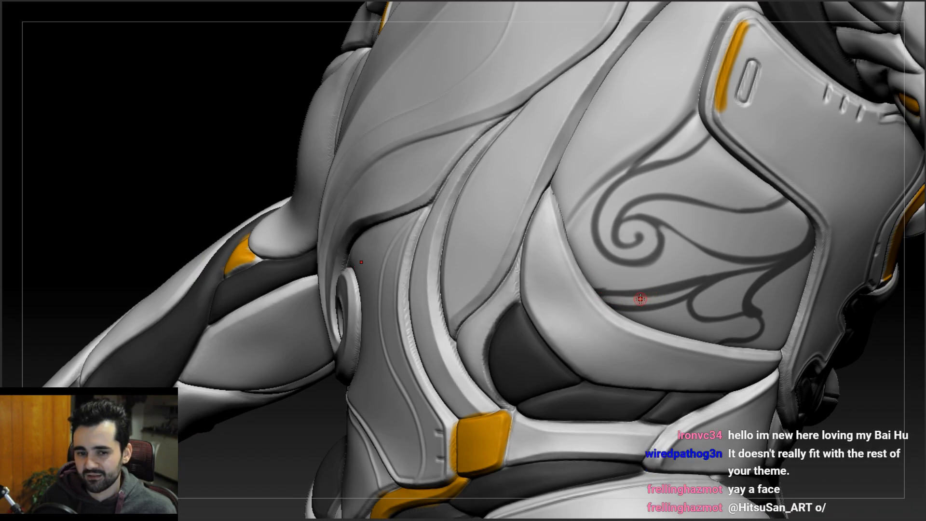
mouse_move(644, 297)
right_down()
mouse_move(668, 248)
mouse_move(643, 256)
mouse_move(753, 276)
right_up()
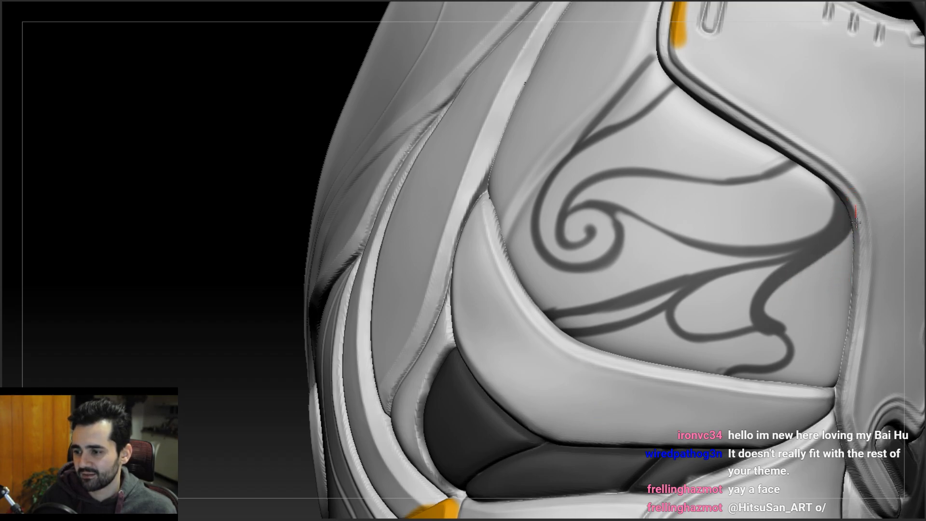
mouse_move(776, 289)
ctrl+alt+mouse_down()
mouse_move(779, 325)
mouse_move(788, 325)
ctrl+alt+mouse_up()
- Examine the mirrored swirl and branch design on both torso sides from the front, side and three-quarter views
mouse_move(767, 308)
ctrl+right_down()
mouse_move(599, 217)
mouse_move(657, 236)
mouse_move(436, 248)
mouse_move(508, 293)
ctrl+right_up()
ctrl+right_drag(442, 320, 444, 285)
right_drag(554, 263, 512, 219)
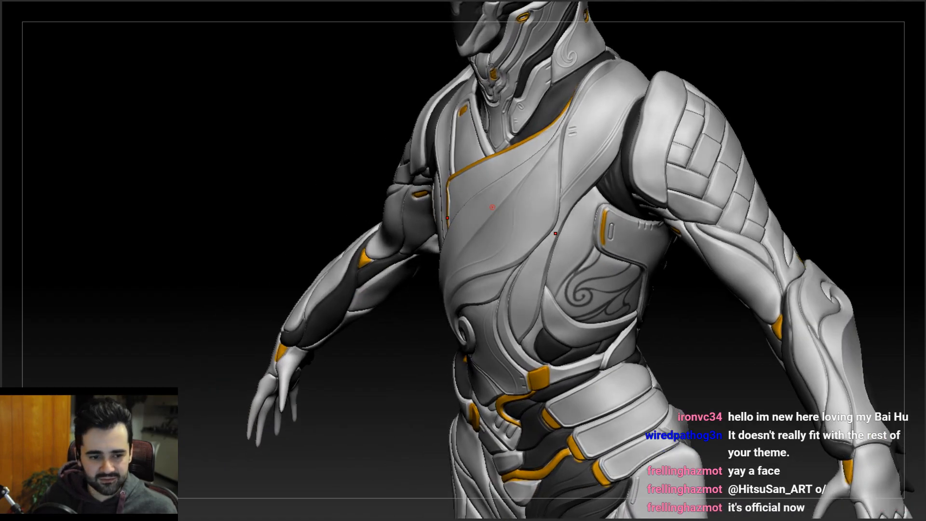
right_drag(444, 190, 546, 237)
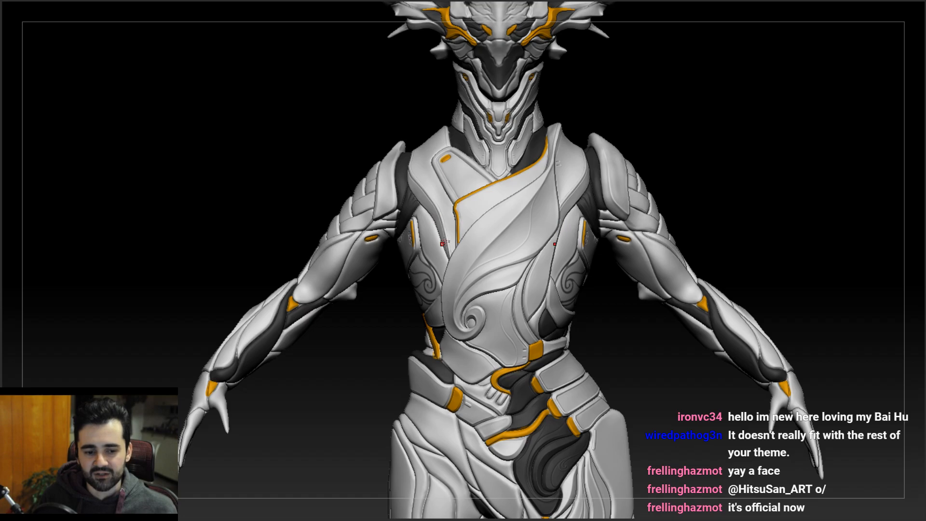
right_drag(501, 215, 515, 241)
ctrl+right_drag(420, 289, 507, 292)
mouse_move(516, 253)
right_down()
mouse_move(491, 256)
mouse_move(529, 248)
mouse_move(514, 261)
mouse_move(532, 245)
mouse_move(657, 243)
mouse_move(631, 241)
mouse_move(622, 228)
mouse_move(614, 241)
mouse_move(603, 232)
right_up()
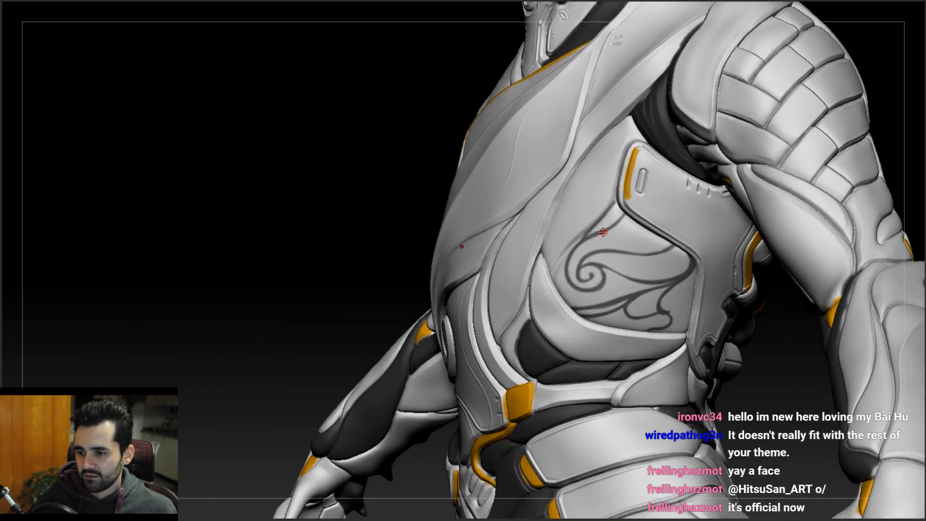
right_drag(672, 255, 693, 206)
mouse_move(475, 194)
ctrl+right_down()
mouse_move(477, 272)
mouse_move(415, 288)
ctrl+right_up()
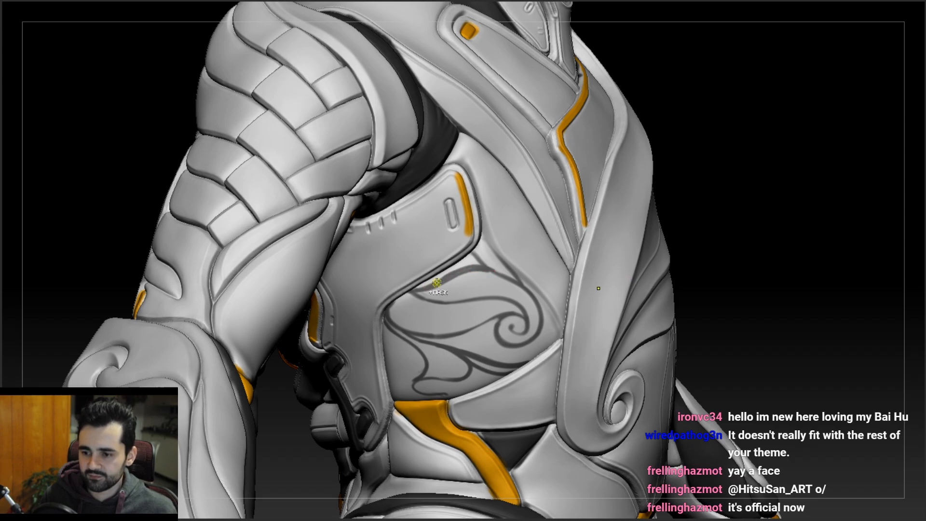
ctrl+right_drag(437, 287, 446, 224)
mouse_move(487, 256)
right_down()
mouse_move(687, 297)
mouse_move(582, 266)
mouse_move(556, 271)
right_up()
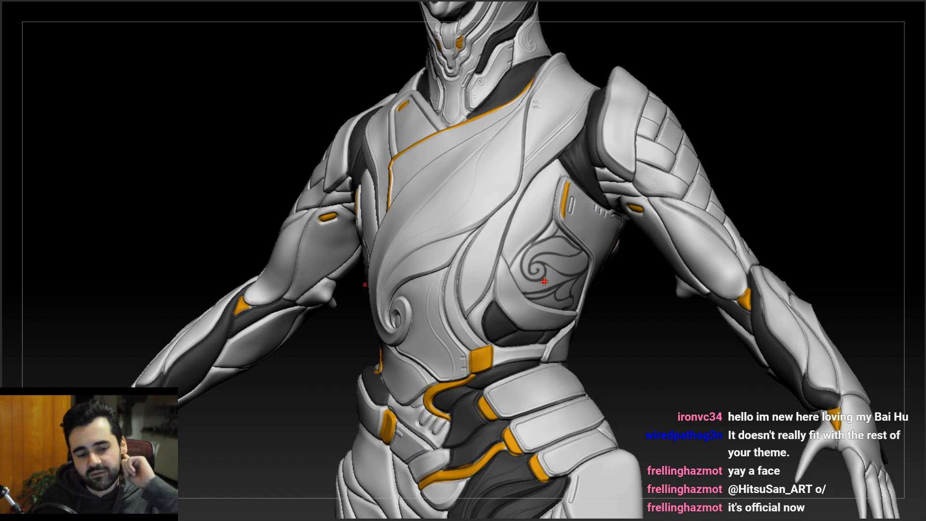
mouse_move(544, 271)
right_down()
mouse_move(559, 280)
mouse_move(549, 289)
right_up()
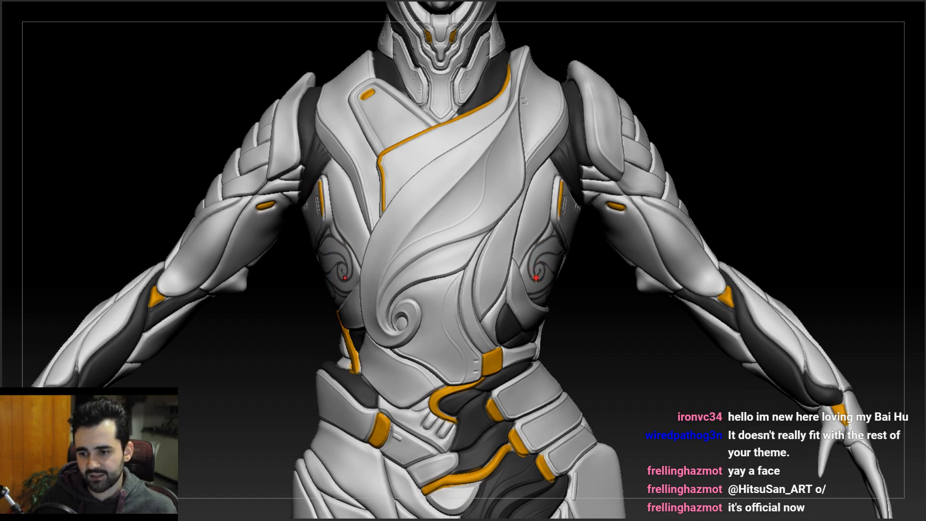
right_drag(541, 271, 486, 323)
mouse_move(527, 279)
right_down()
mouse_move(597, 274)
mouse_move(524, 271)
right_up()
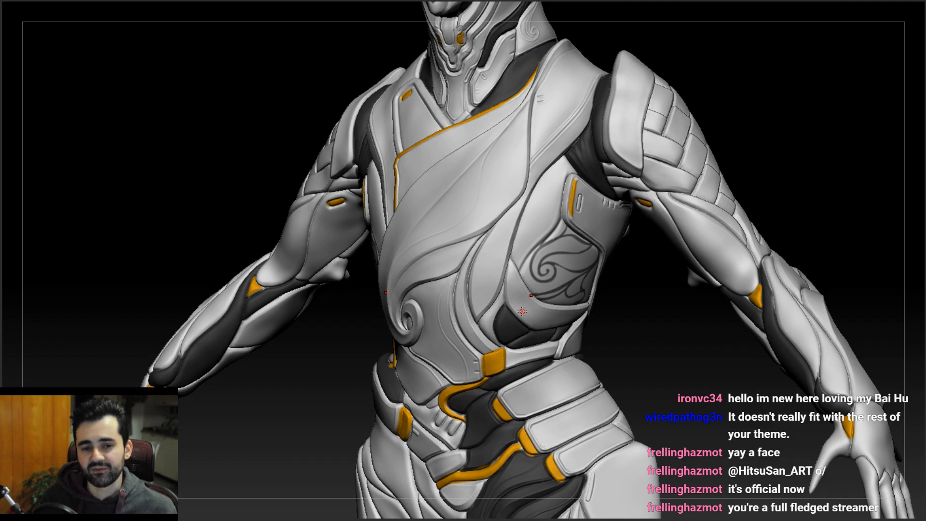
mouse_move(529, 312)
right_down()
mouse_move(557, 222)
mouse_move(533, 275)
mouse_move(556, 239)
right_up()
ctrl+right_drag(555, 215, 388, 280)
right_drag(453, 285, 418, 295)
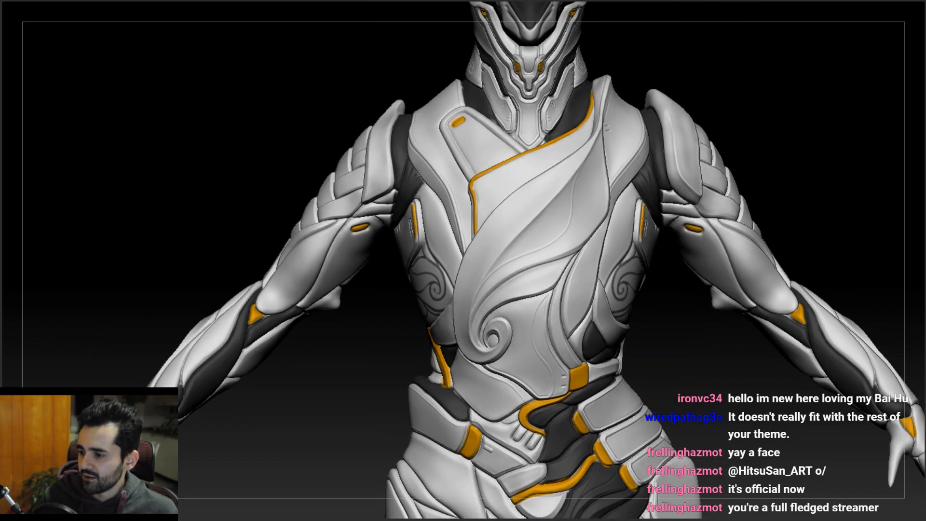
right_drag(524, 279, 429, 269)
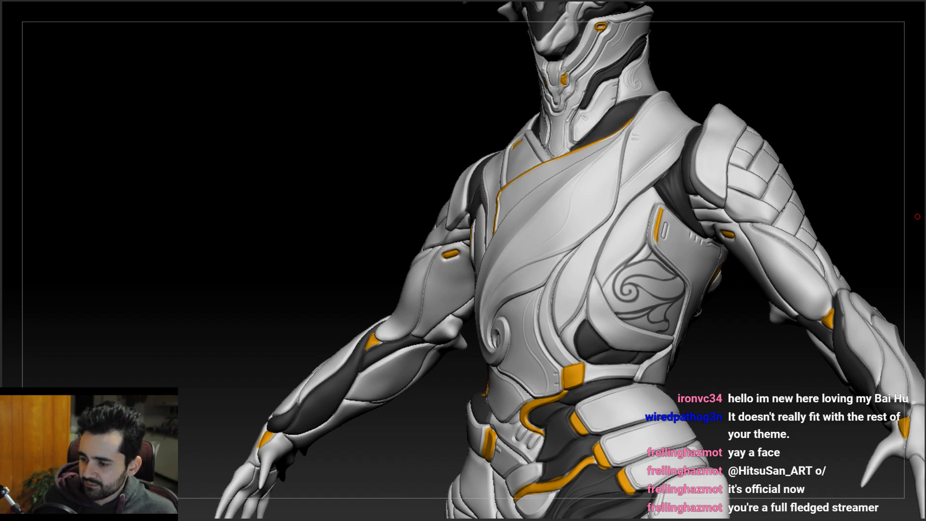
right_drag(532, 198, 572, 216)
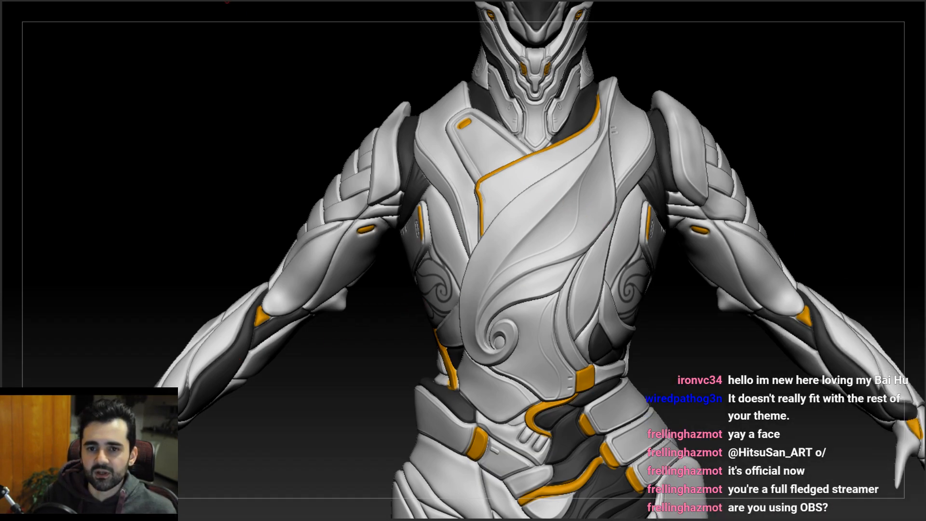
- Clear the swirl mask from the rib surface and inspect the bare area beside the side plate
right_drag(497, 290, 450, 212)
ctrl+right_drag(364, 215, 367, 294)
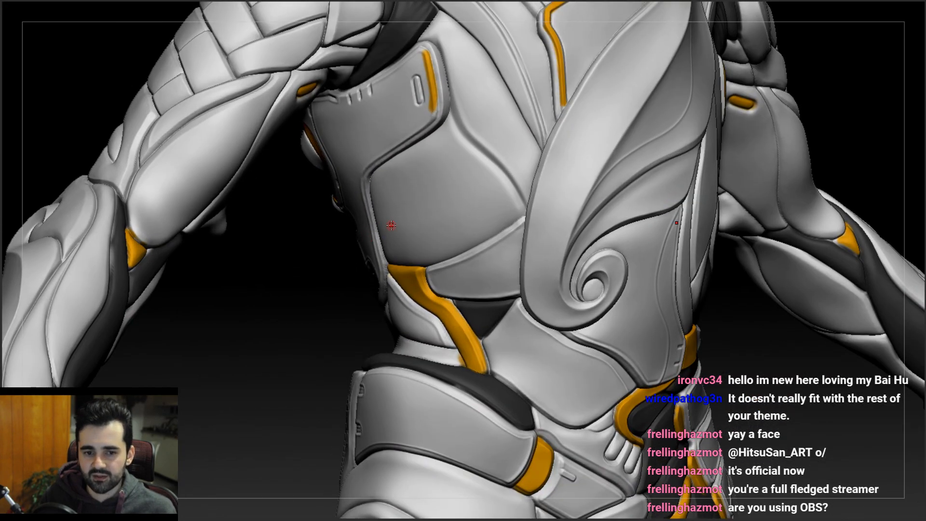
right_drag(413, 205, 438, 153)
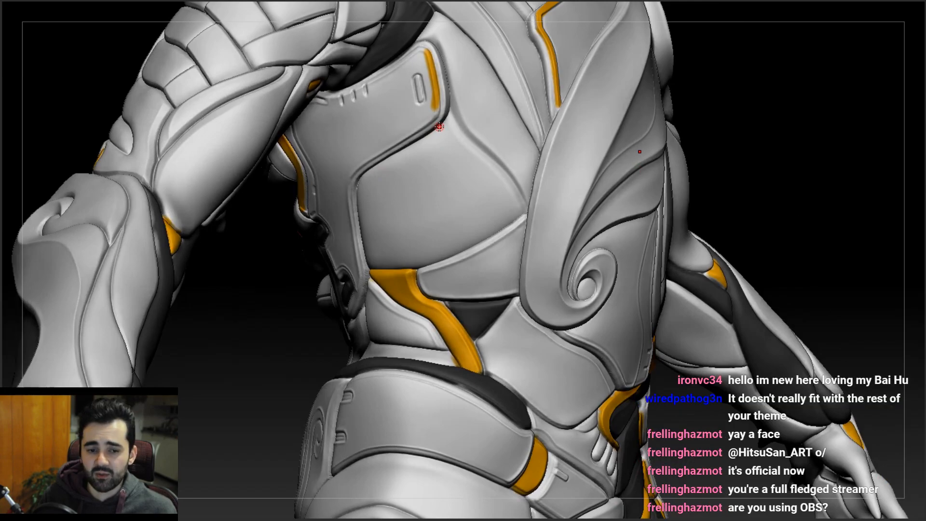
- Try to mask a single curved line from the side plate's upper front corner down across the rib surface
mouse_move(455, 130)
mouse_down()
mouse_move(408, 212)
mouse_move(459, 252)
mouse_up()
mouse_move(457, 239)
right_down()
mouse_move(427, 223)
mouse_move(436, 189)
mouse_move(417, 178)
mouse_move(437, 118)
right_up()
key(ctrl+z)
mouse_move(430, 114)
mouse_down()
mouse_move(445, 190)
mouse_move(400, 241)
mouse_up()
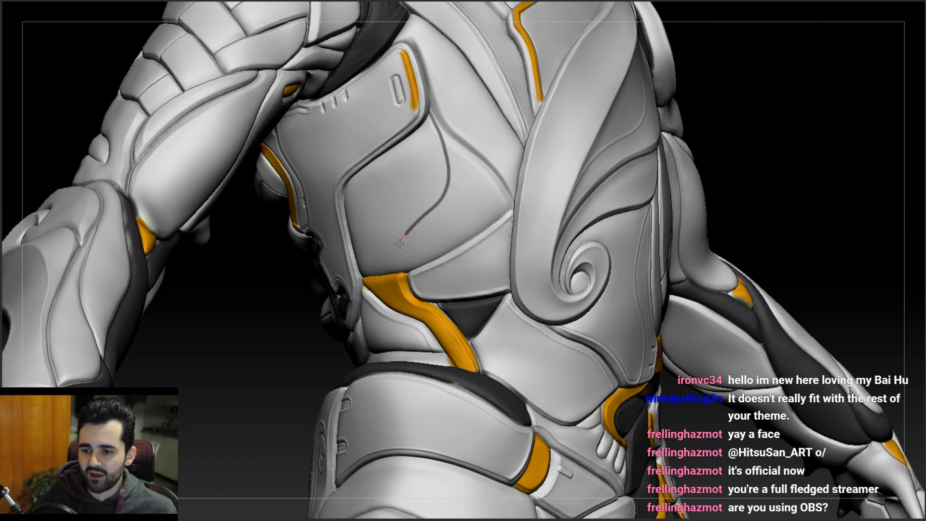
key(ctrl+z)
- Try to mask a line from the side plate's front corner that hooks forward into a curl near the lower border
mouse_move(430, 111)
mouse_down()
mouse_move(446, 166)
mouse_move(429, 233)
mouse_move(493, 212)
mouse_move(455, 218)
mouse_up()
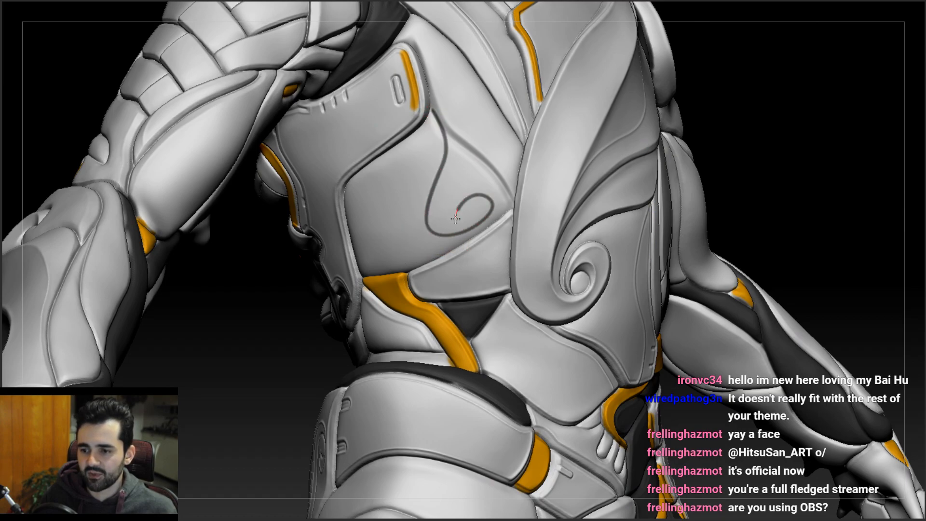
mouse_move(450, 199)
right_down()
mouse_move(380, 199)
mouse_move(477, 200)
mouse_move(521, 163)
mouse_move(515, 134)
right_up()
mouse_move(520, 154)
mouse_down()
mouse_move(504, 243)
mouse_move(537, 255)
mouse_up()
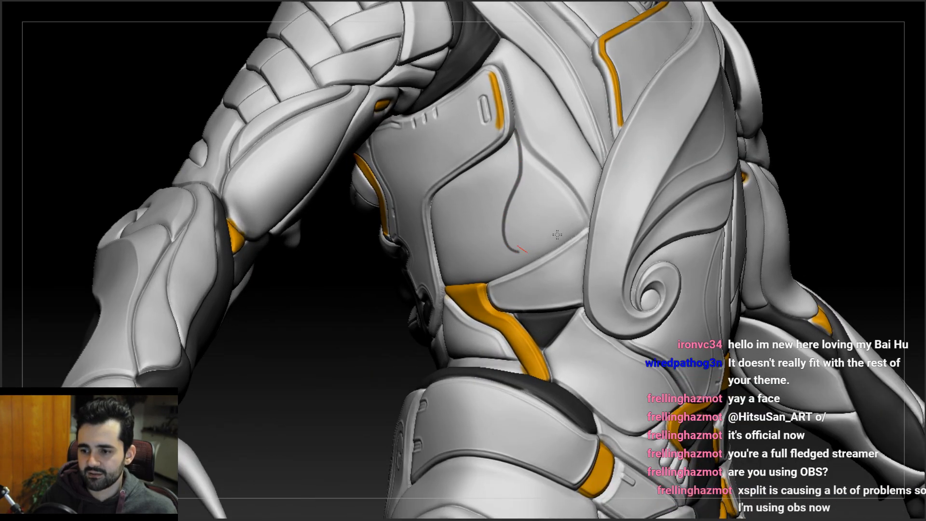
mouse_move(547, 229)
right_down()
mouse_move(485, 225)
mouse_move(514, 204)
right_up()
key(ctrl+z)
key(ctrl+z)
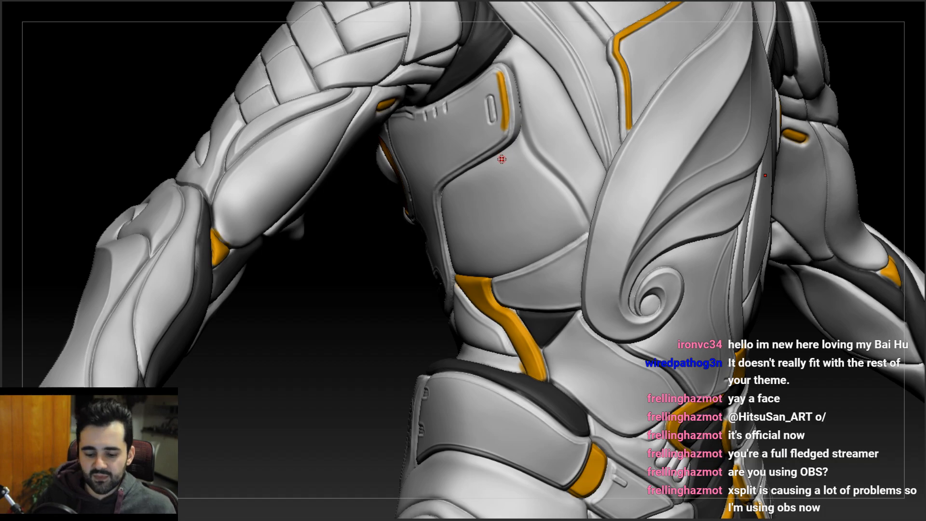
- Try to mask a curve from the side plate's corner that bows forward and curls back towards the side
ctrl+right_drag(516, 164, 524, 133)
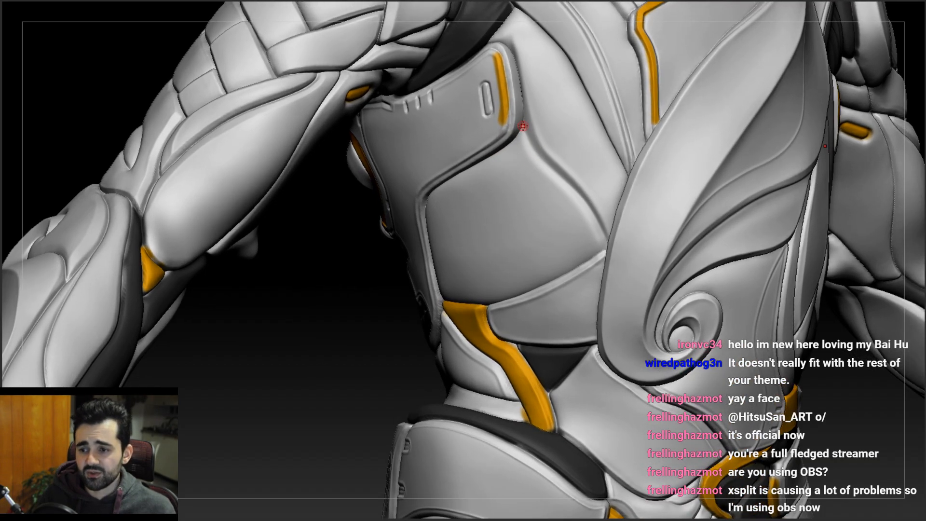
mouse_move(528, 153)
mouse_down()
mouse_move(546, 255)
mouse_move(513, 232)
mouse_move(535, 241)
mouse_up()
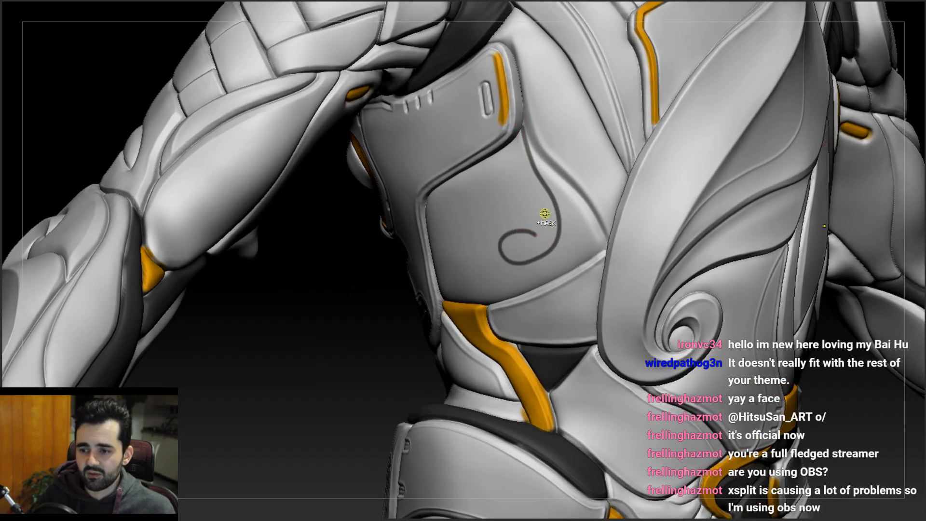
key(ctrl+z)
mouse_move(520, 140)
mouse_down()
mouse_move(574, 252)
mouse_move(524, 255)
mouse_move(560, 248)
mouse_up()
mouse_move(528, 196)
right_down()
mouse_move(508, 202)
mouse_move(531, 199)
right_up()
key(ctrl+z)
- Mask an S-shaped line from the side plate's front corner down the rib surface and forward to its lower border
mouse_move(532, 127)
mouse_down()
mouse_move(545, 277)
mouse_move(623, 249)
mouse_up()
mouse_move(550, 228)
right_down()
mouse_move(560, 227)
mouse_move(556, 212)
mouse_move(530, 200)
mouse_move(545, 221)
mouse_move(721, 168)
right_up()
drag(714, 214, 717, 215)
key(ctrl+z)
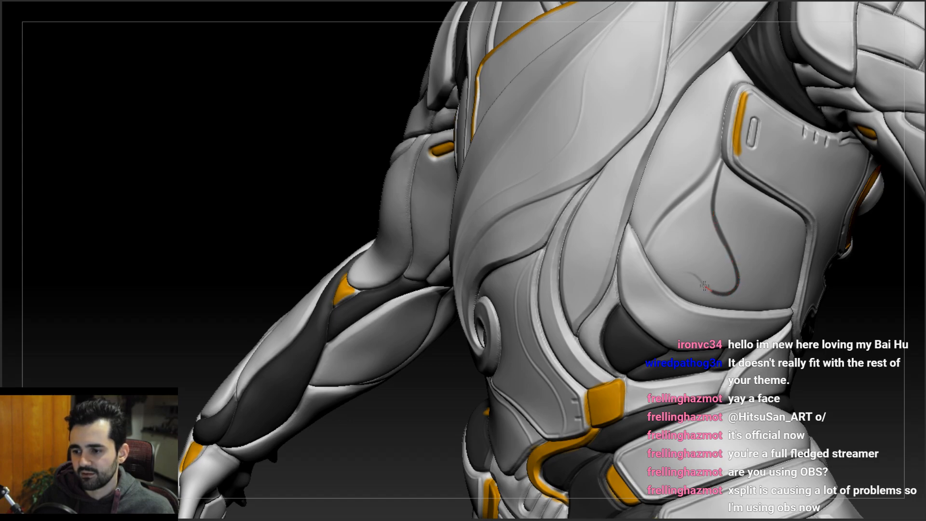
ctrl+right_drag(633, 232, 610, 186)
right_drag(521, 202, 695, 209)
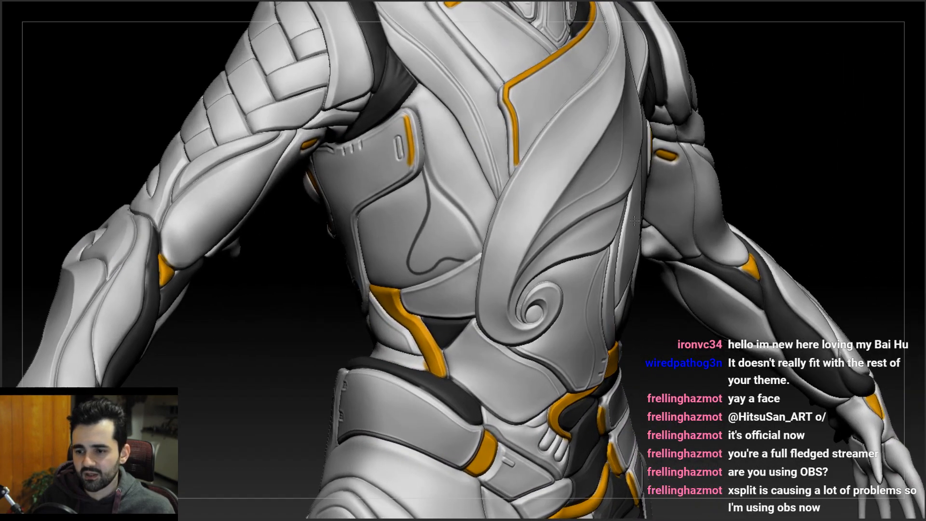
mouse_move(499, 234)
alt+right_down()
mouse_move(554, 215)
mouse_move(479, 213)
mouse_move(498, 241)
alt+right_up()
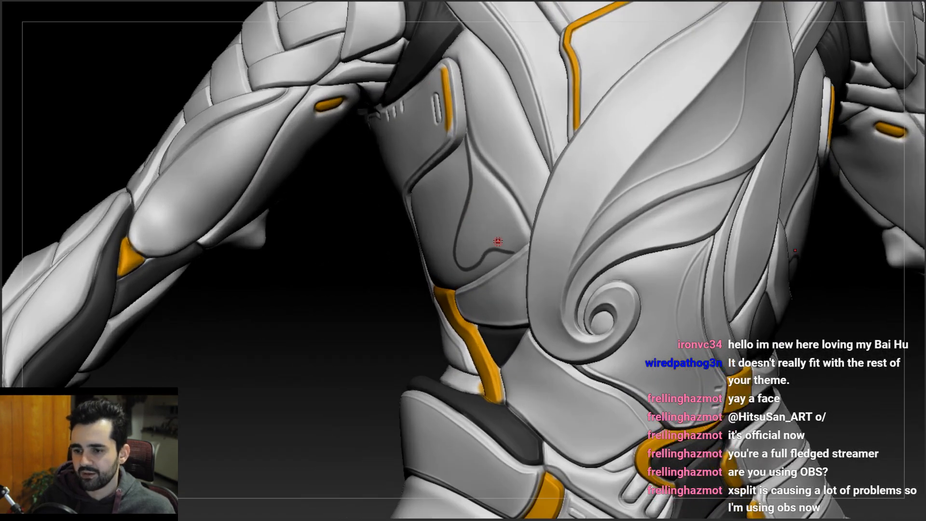
- Mask a second line inside the S-curve that rejoins it near the rib surface's lower front border
drag(483, 194, 486, 188)
mouse_move(518, 212)
right_down()
mouse_move(465, 207)
mouse_move(514, 208)
right_up()
key(ctrl+z)
drag(484, 202, 473, 262)
key(ctrl+z)
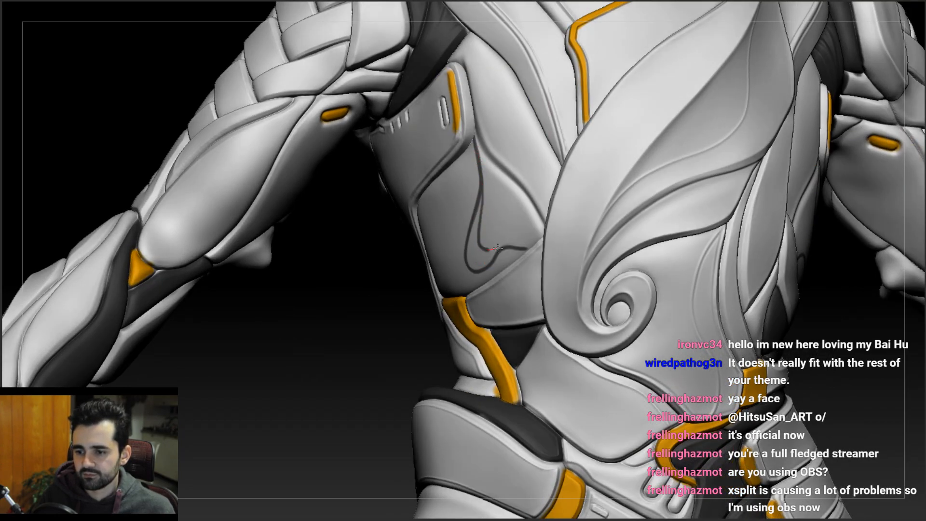
drag(525, 248, 533, 250)
ctrl+right_drag(502, 246, 475, 205)
mouse_move(475, 205)
right_down()
mouse_move(418, 207)
mouse_move(454, 211)
mouse_move(486, 196)
mouse_move(477, 210)
right_up()
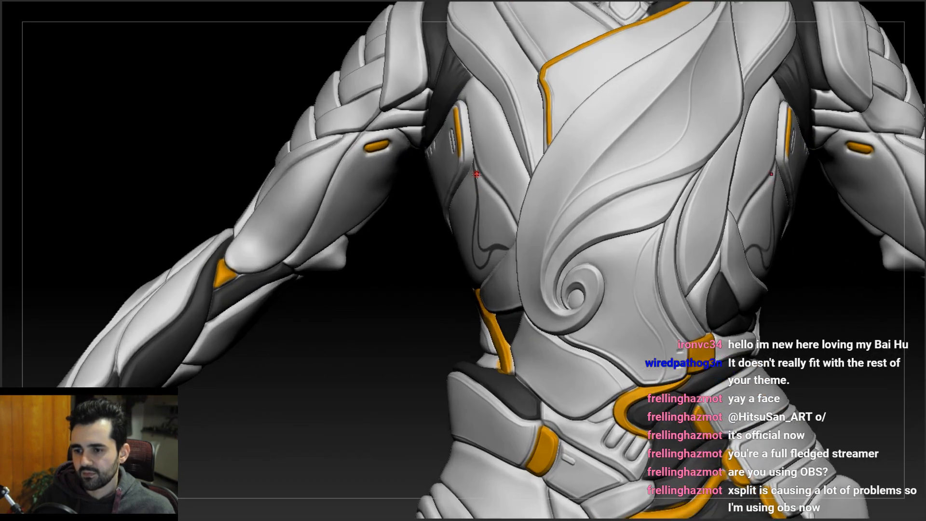
- Mask a third line branching from the S-curve's upper stem forward to the lower front corner
drag(503, 220, 507, 253)
mouse_move(495, 211)
right_down()
mouse_move(479, 213)
mouse_move(511, 205)
right_up()
key(ctrl+z)
drag(495, 221, 504, 253)
key(ctrl+z)
drag(468, 195, 513, 255)
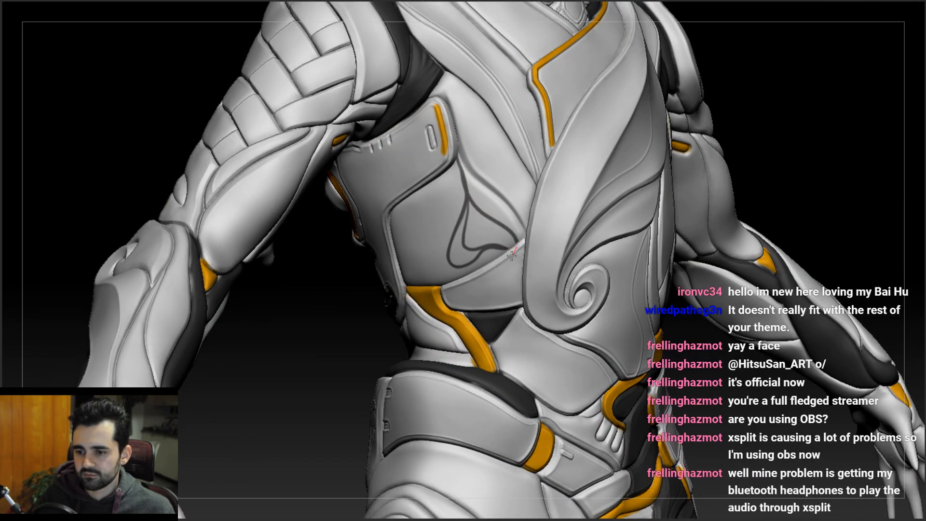
- Mask a sweeping branch from the top of the stem backwards and down to the orange trim
right_drag(427, 195, 440, 193)
mouse_move(457, 166)
mouse_down()
mouse_move(391, 248)
mouse_move(428, 263)
mouse_up()
key(ctrl+z)
mouse_move(462, 160)
mouse_down()
mouse_move(453, 205)
mouse_move(391, 288)
mouse_up()
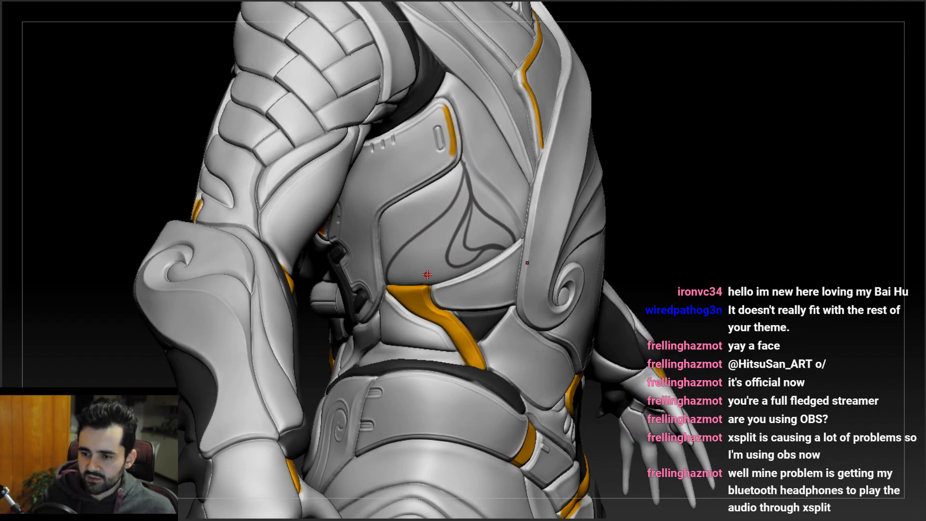
mouse_move(462, 161)
mouse_down()
mouse_move(434, 206)
mouse_move(384, 222)
mouse_up()
mouse_move(449, 167)
right_down()
mouse_move(405, 157)
mouse_move(386, 282)
mouse_move(456, 260)
mouse_move(439, 251)
mouse_move(432, 229)
right_up()
- Undo the S-curve and all its branch mask lines to leave the rib surface bare
key(ctrl+z)
key(ctrl+z)
key(ctrl+z)
key(ctrl+z)
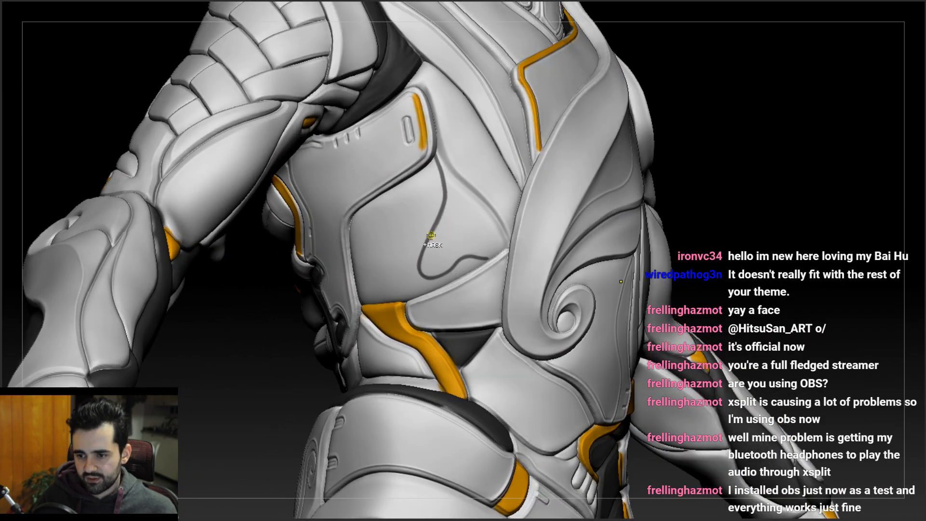
key(ctrl+z)
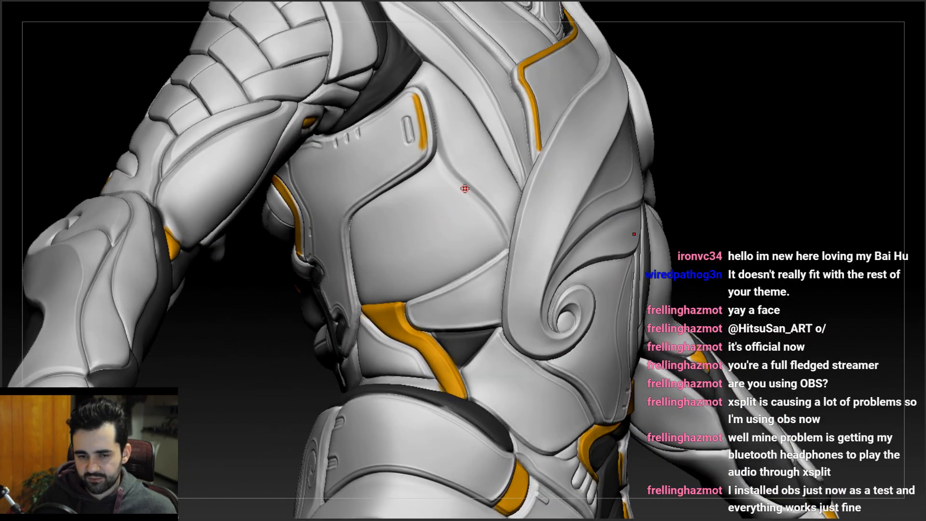
- Try to mask a long stem ending in a spiral on the rib surface, starting at the side plate's front corner
right_drag(459, 192, 415, 201)
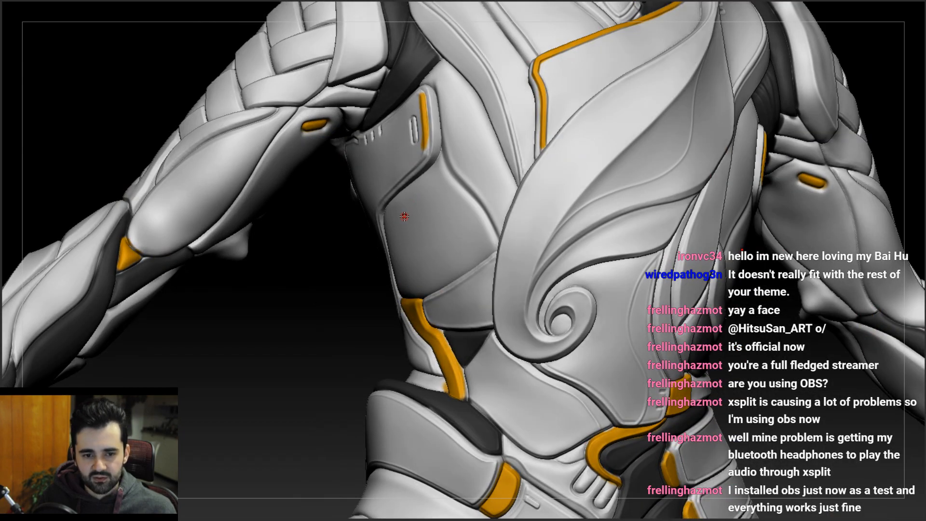
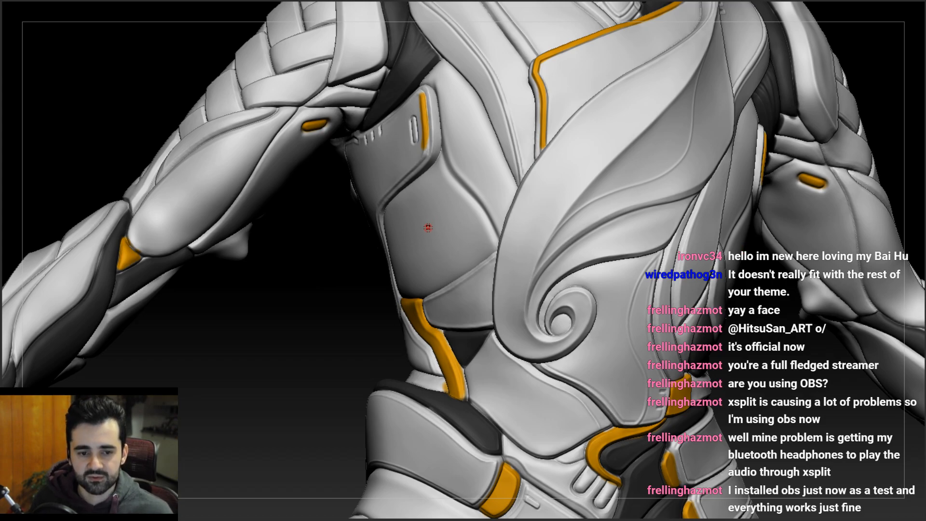
right_drag(550, 219, 452, 206)
mouse_move(721, 158)
right_down()
mouse_move(577, 192)
mouse_move(448, 200)
mouse_move(467, 186)
mouse_move(504, 191)
mouse_move(558, 178)
right_up()
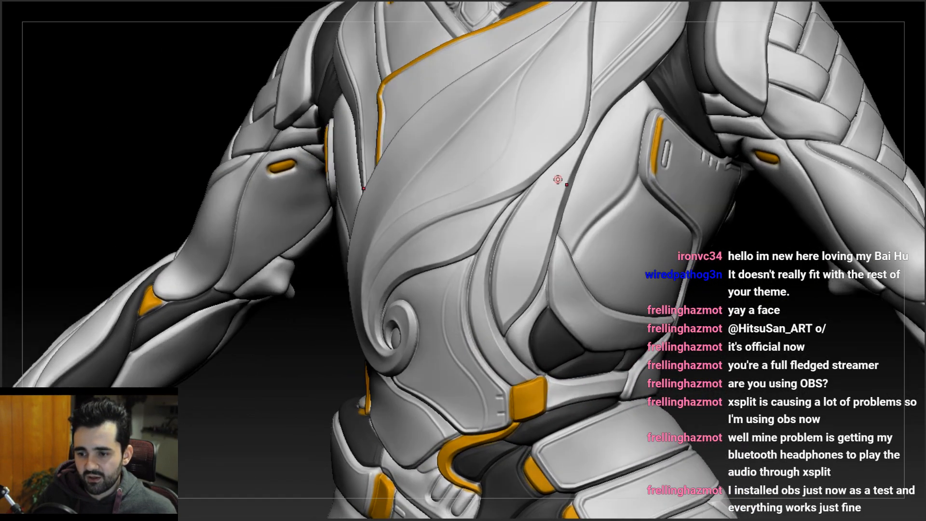
mouse_move(627, 183)
right_down()
mouse_move(587, 189)
mouse_move(562, 222)
right_up()
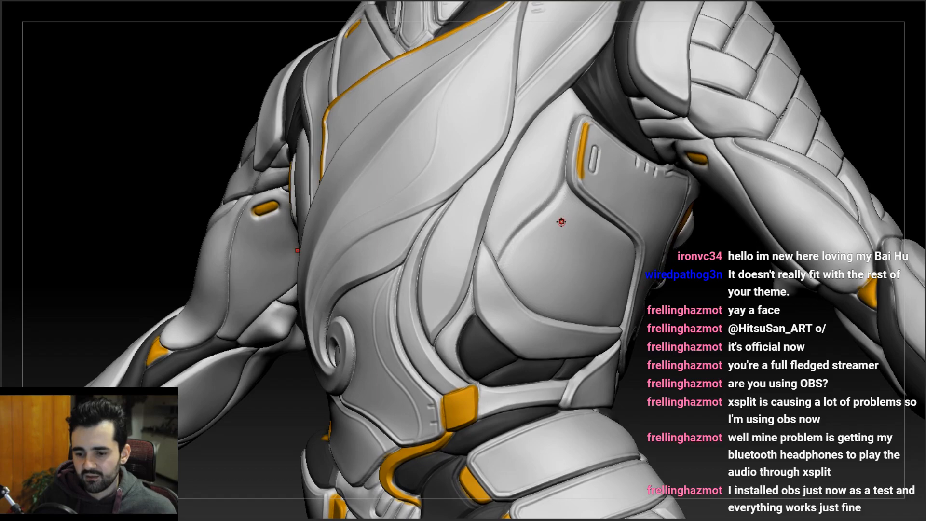
mouse_move(567, 188)
mouse_down()
mouse_move(522, 269)
mouse_move(540, 307)
mouse_move(564, 285)
mouse_move(535, 295)
mouse_up()
mouse_move(533, 243)
right_down()
mouse_move(548, 222)
mouse_move(540, 218)
right_up()
key(ctrl+z)
mouse_move(568, 183)
mouse_down()
mouse_move(557, 299)
mouse_move(586, 261)
mouse_move(563, 278)
mouse_up()
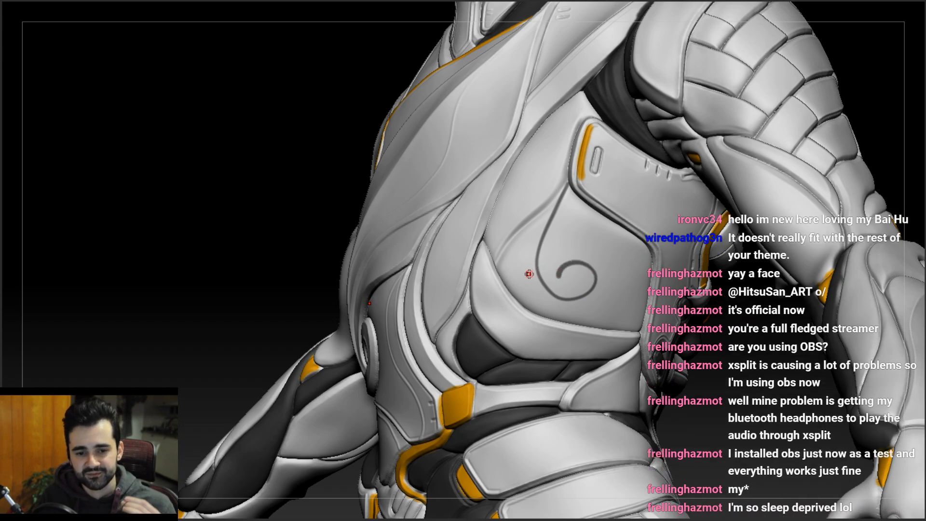
mouse_move(551, 230)
right_down()
mouse_move(582, 246)
mouse_move(242, 260)
mouse_move(233, 213)
right_up()
mouse_move(233, 213)
mouse_down()
mouse_move(224, 292)
mouse_move(250, 346)
mouse_move(222, 351)
mouse_up()
right_drag(248, 309, 227, 301)
key(ctrl+z)
right_drag(248, 251, 262, 251)
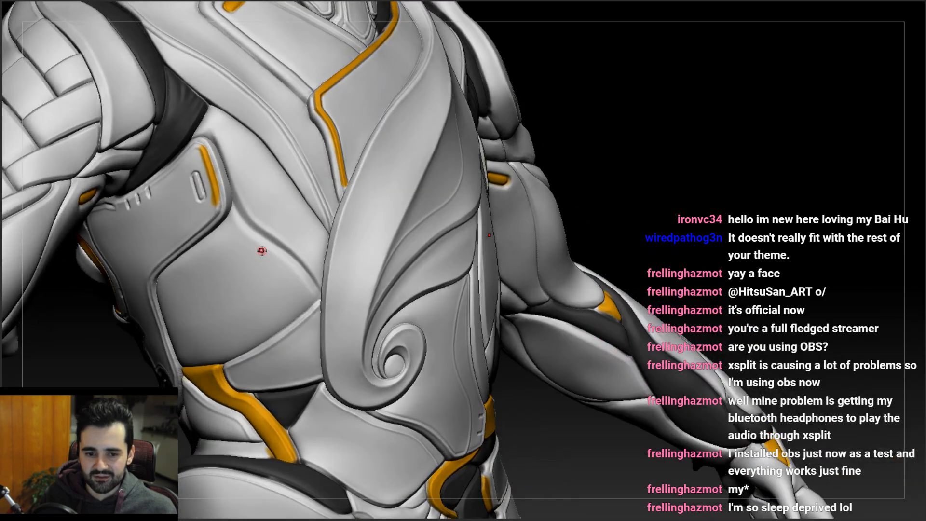
- Try to mask a spiral again, with a longer stem and its curl near the lower front border
mouse_move(230, 205)
mouse_down()
mouse_move(239, 297)
mouse_move(273, 309)
mouse_move(255, 314)
mouse_up()
mouse_move(255, 314)
right_down()
mouse_move(223, 294)
mouse_move(231, 284)
mouse_move(314, 267)
mouse_move(444, 206)
mouse_move(466, 211)
mouse_move(448, 245)
right_up()
mouse_move(439, 136)
mouse_down()
mouse_move(465, 179)
mouse_move(497, 302)
mouse_move(474, 267)
mouse_move(485, 285)
mouse_up()
mouse_move(500, 263)
right_down()
mouse_move(450, 244)
mouse_move(509, 236)
mouse_move(506, 217)
right_up()
key(ctrl+z)
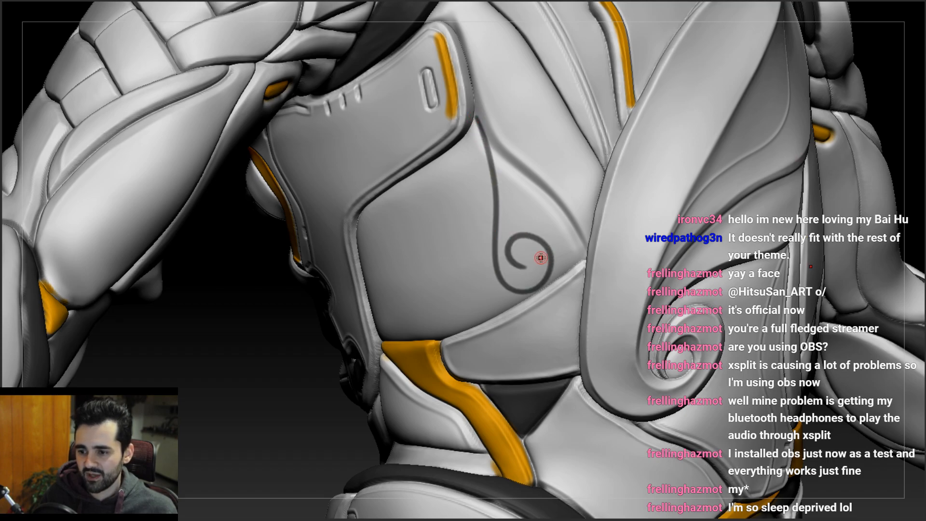
mouse_move(510, 228)
right_down()
mouse_move(508, 203)
mouse_move(490, 209)
mouse_move(496, 191)
mouse_move(536, 236)
right_up()
key(ctrl+z)
- Mask flowing curves from the side plate's inner edge that sweep forward to the rib surface's front border
drag(510, 186, 440, 190)
right_drag(457, 204, 381, 310)
drag(381, 310, 476, 273)
drag(372, 315, 512, 299)
right_drag(491, 299, 542, 311)
key(ctrl+z)
right_drag(460, 325, 424, 314)
drag(415, 321, 504, 301)
mouse_move(504, 302)
right_down()
mouse_move(626, 308)
mouse_move(539, 306)
right_up()
- Mask a wavy tail down to the rib surface's lower border and link it to the side plate's inner corner
mouse_move(536, 307)
mouse_down()
mouse_move(429, 318)
mouse_move(455, 358)
mouse_up()
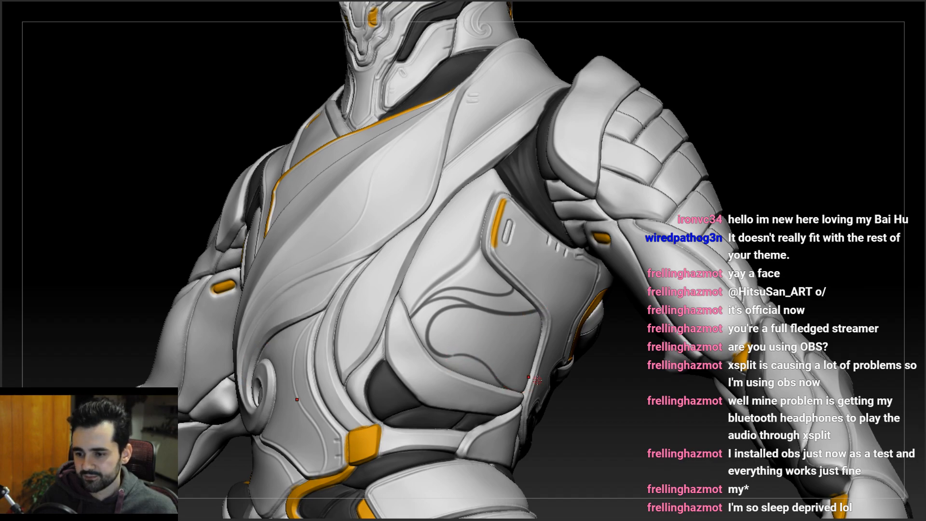
drag(446, 354, 494, 384)
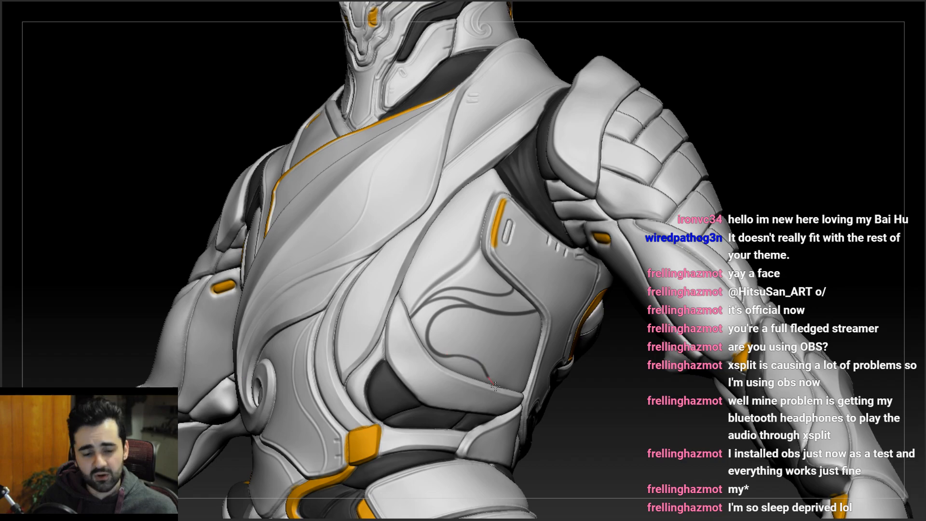
right_drag(492, 289, 452, 353)
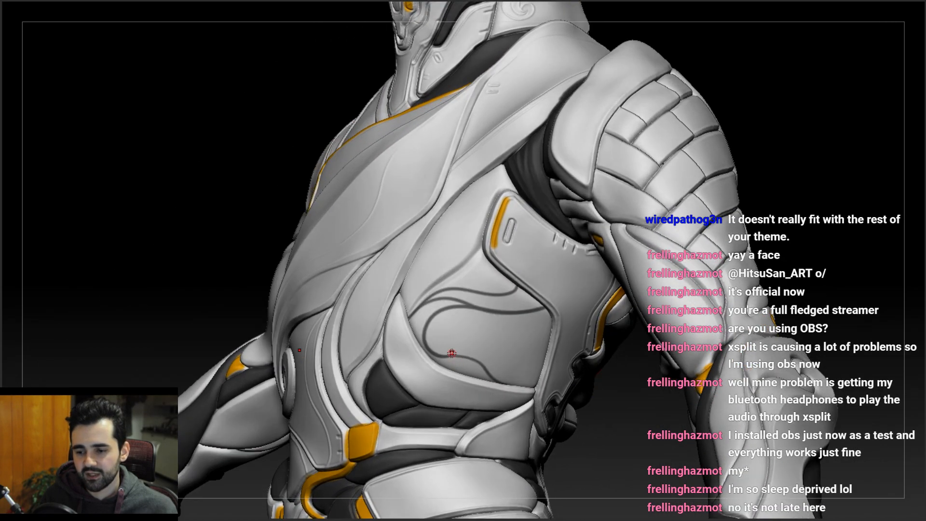
drag(468, 353, 561, 315)
right_drag(475, 291, 533, 295)
key(ctrl+z)
mouse_move(529, 309)
mouse_down()
mouse_move(482, 326)
mouse_move(467, 354)
mouse_up()
mouse_move(473, 370)
right_down()
mouse_move(416, 307)
mouse_move(347, 293)
mouse_move(336, 318)
right_up()
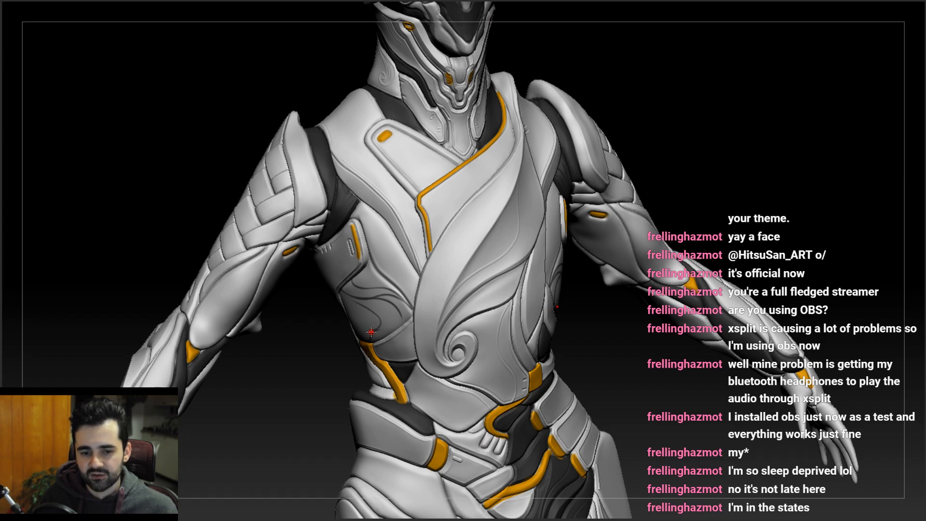
- Mask a rounded bend that carries the front loop back to the lower tail above the plate border
right_drag(363, 326, 389, 270)
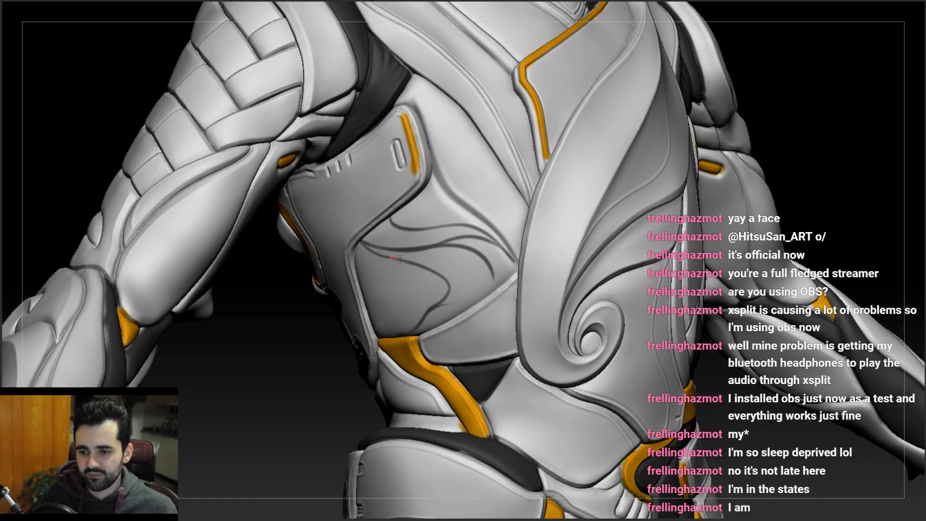
drag(495, 281, 424, 315)
key(ctrl+z)
drag(497, 276, 431, 306)
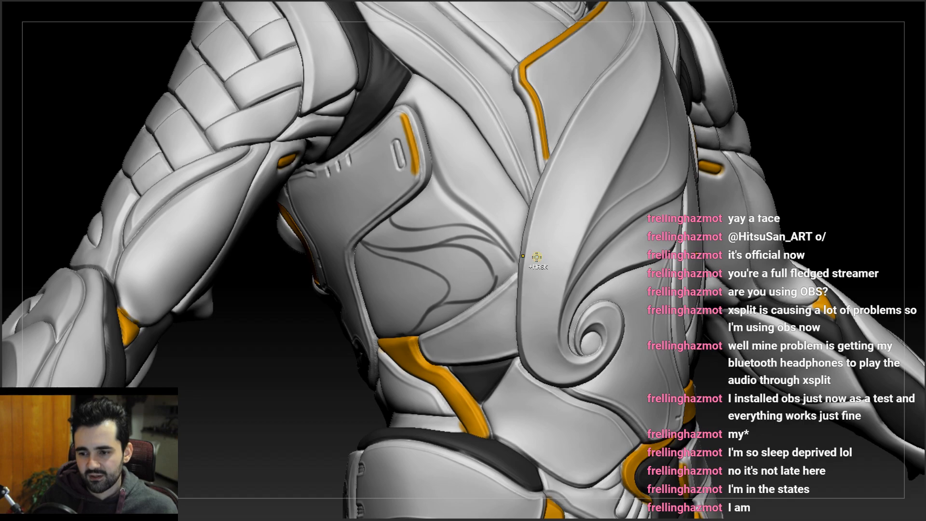
right_drag(485, 273, 506, 279)
mouse_move(492, 278)
mouse_down()
mouse_move(470, 306)
mouse_move(410, 325)
mouse_up()
key(ctrl+z)
drag(484, 302, 418, 323)
mouse_move(486, 273)
right_down()
mouse_move(457, 276)
mouse_move(490, 276)
right_up()
key(ctrl+z)
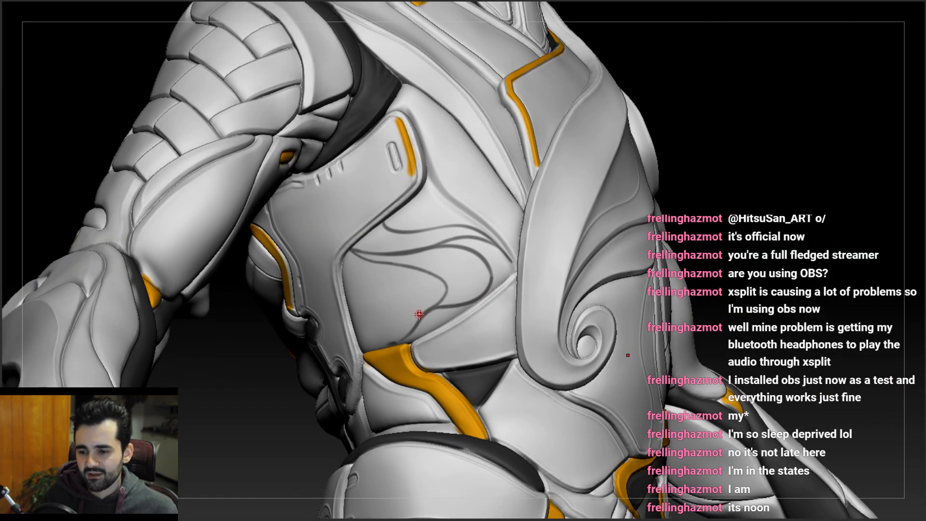
drag(493, 278, 420, 321)
mouse_move(447, 286)
right_down()
mouse_move(489, 271)
mouse_move(470, 275)
mouse_move(479, 277)
right_up()
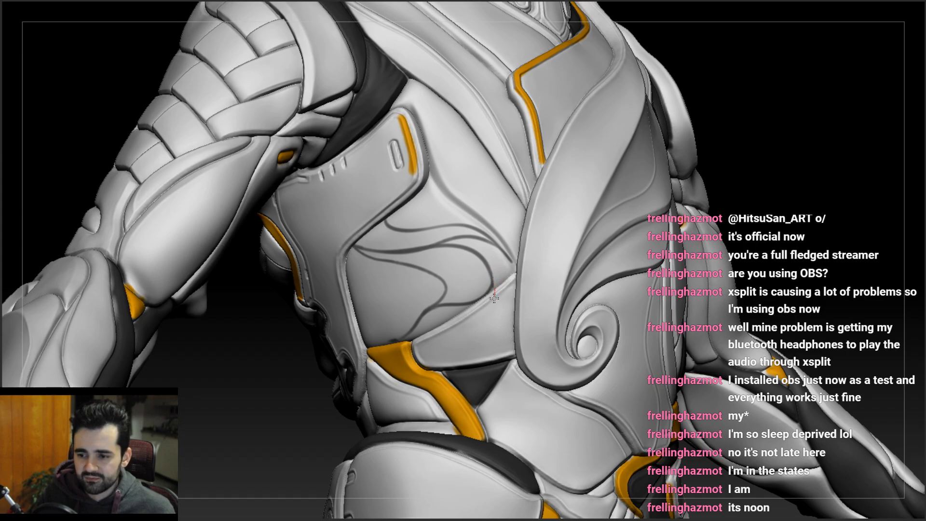
- Refine the mask lines' thickness where they meet the side plate's inner corner and along the inner curve
right_drag(486, 307, 507, 258)
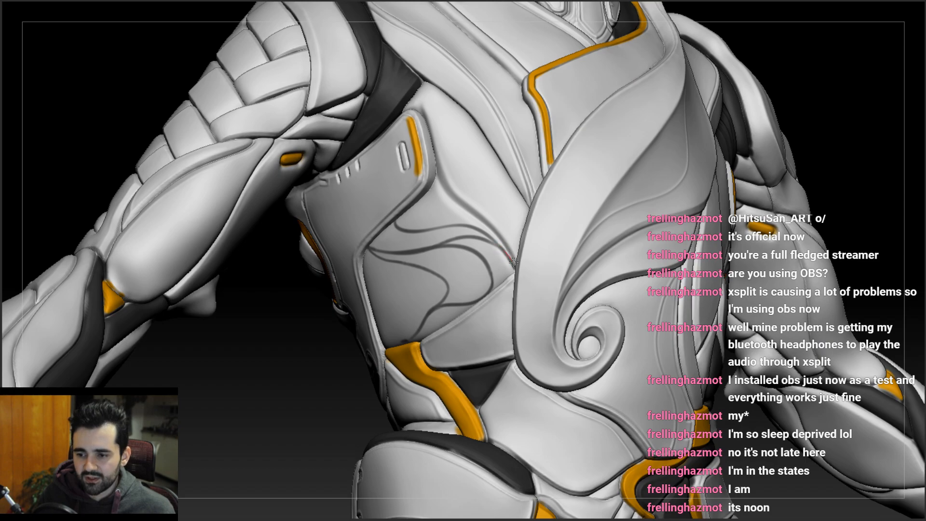
mouse_move(449, 227)
ctrl+right_down()
mouse_move(448, 202)
mouse_move(481, 249)
mouse_move(475, 287)
ctrl+right_up()
drag(350, 231, 370, 238)
right_drag(386, 232, 401, 221)
drag(349, 237, 378, 235)
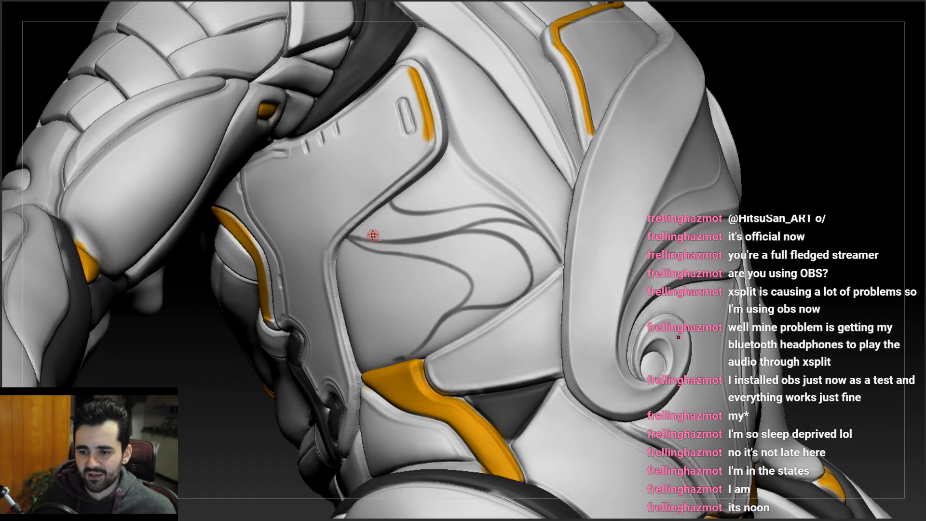
mouse_move(411, 231)
right_down()
mouse_move(374, 257)
mouse_move(413, 245)
right_up()
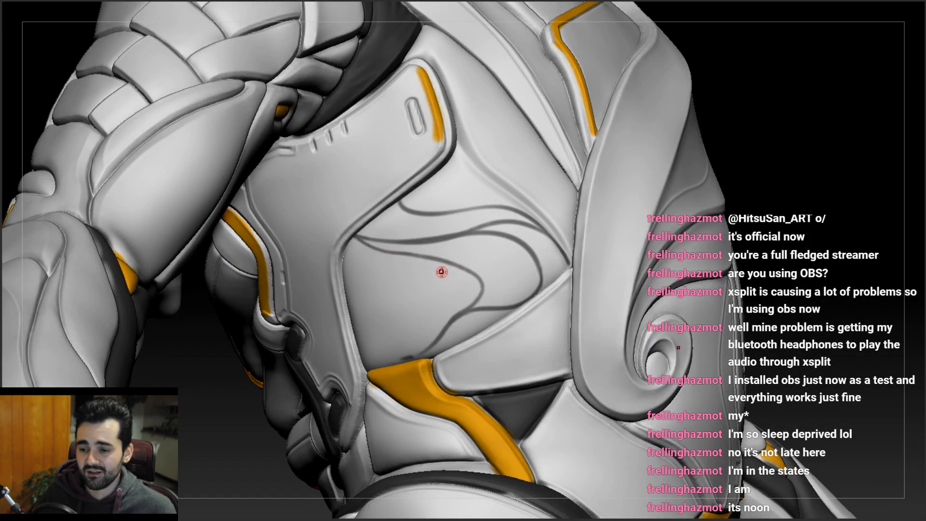
drag(381, 252, 474, 278)
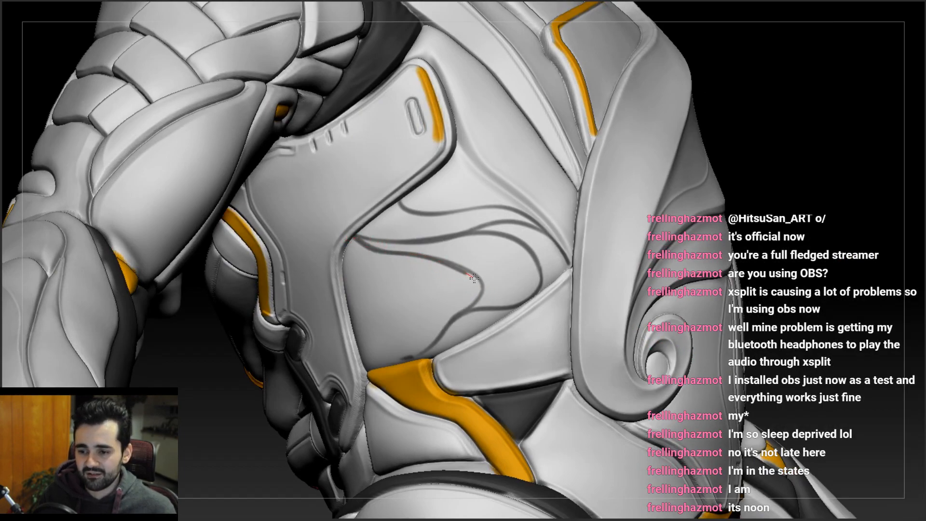
ctrl+right_drag(452, 308, 548, 300)
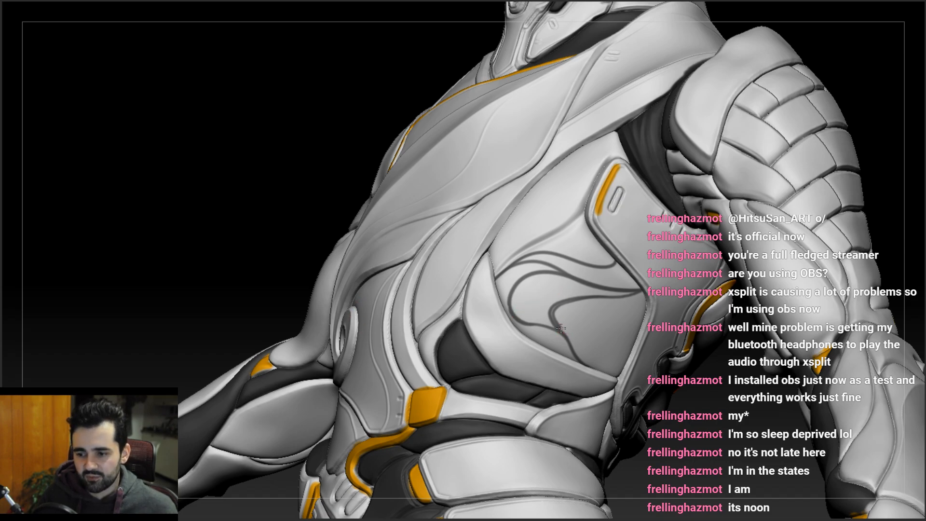
- Examine the masked rib motif from the side and front on both halves of the torso
right_drag(540, 324, 651, 295)
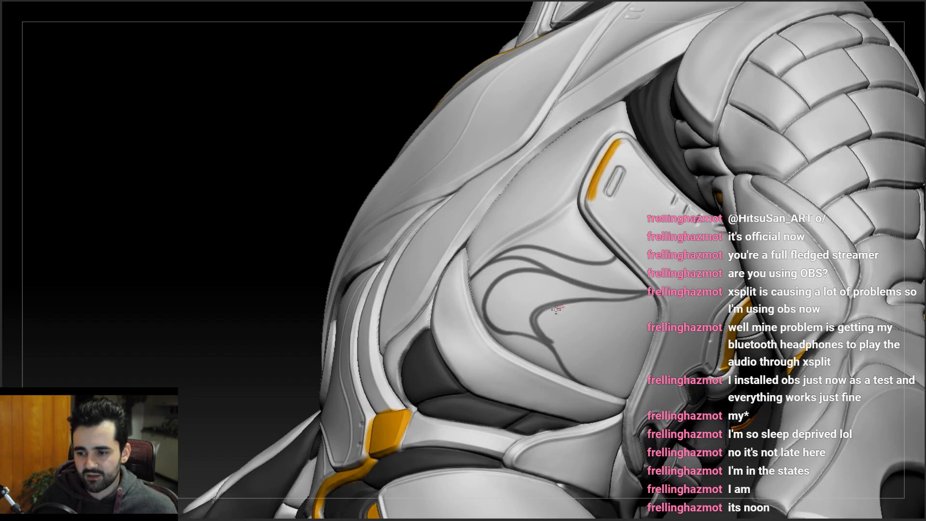
mouse_move(546, 296)
right_down()
mouse_move(295, 287)
mouse_move(433, 338)
mouse_move(437, 268)
mouse_move(355, 264)
mouse_move(368, 277)
right_up()
right_drag(453, 270, 371, 275)
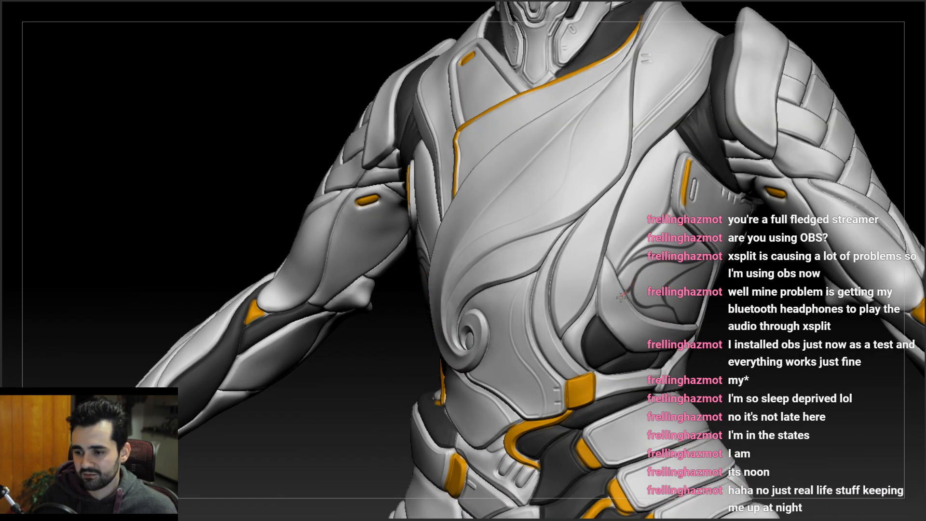
ctrl+right_drag(616, 284, 595, 221)
right_drag(441, 270, 495, 269)
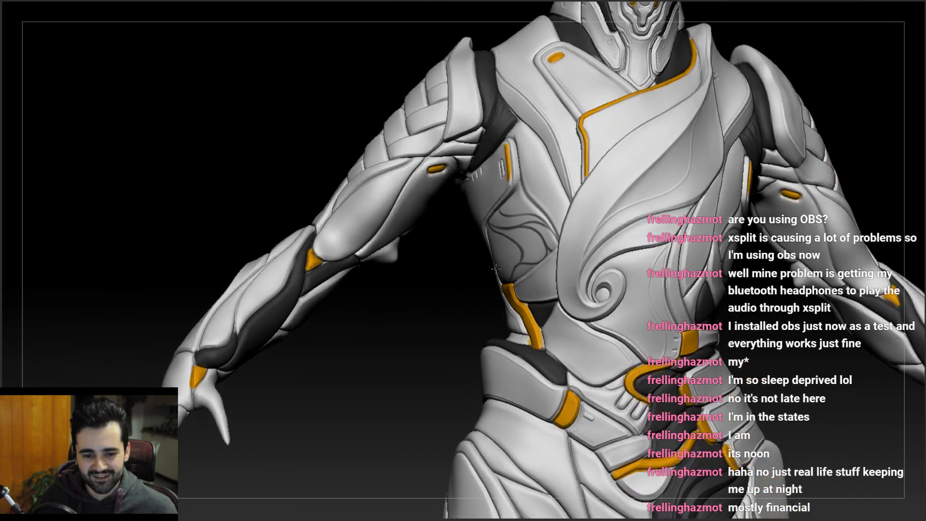
right_drag(466, 317, 523, 223)
right_drag(487, 193, 593, 274)
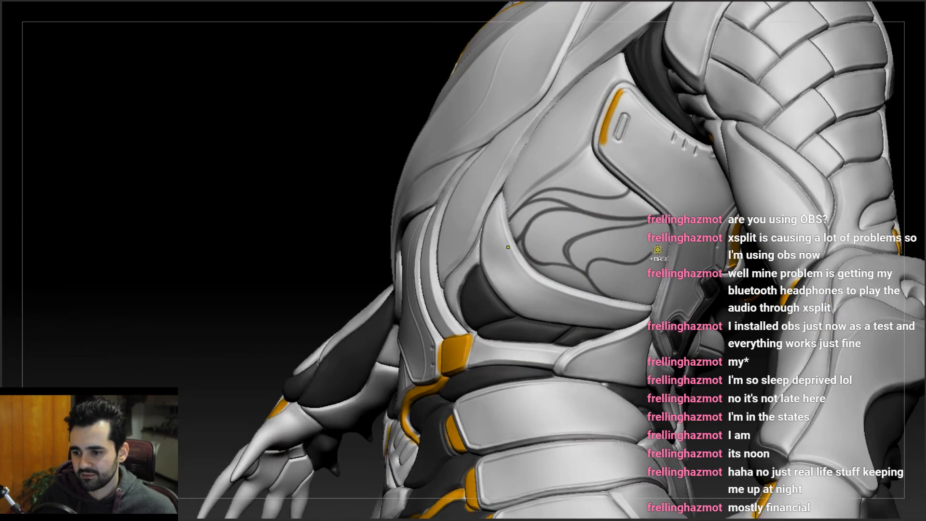
- Try masking a curve from the side plate's inner corner down through the empty back area of the rib surface
drag(658, 222, 601, 286)
ctrl+right_drag(604, 235, 612, 281)
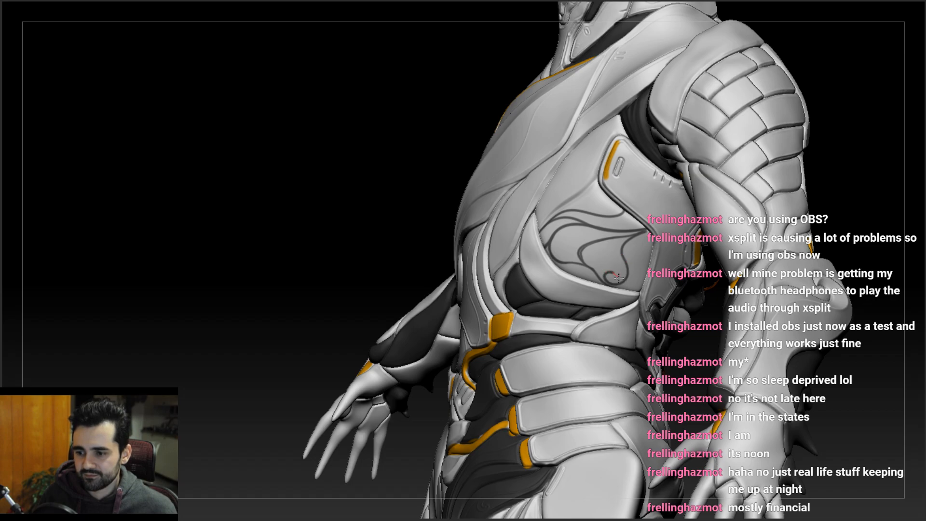
right_drag(653, 281, 611, 304)
key(ctrl+z)
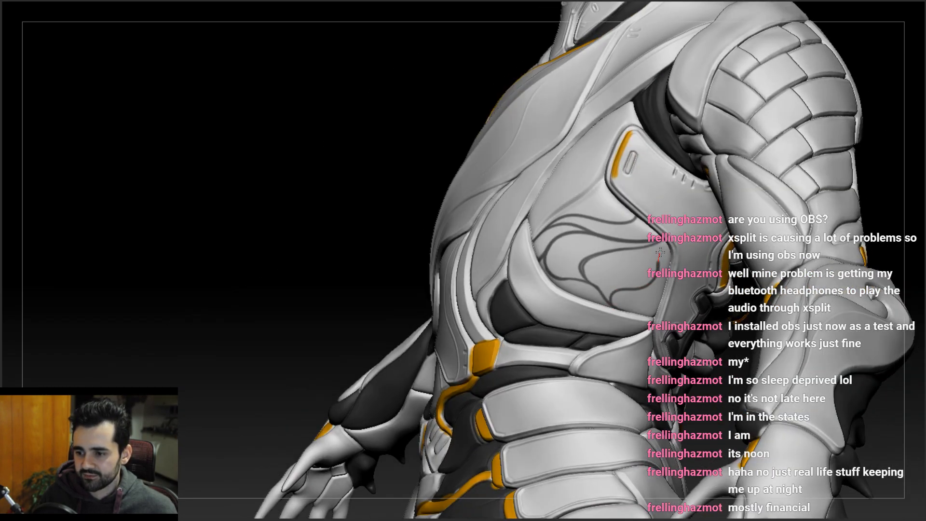
drag(668, 252, 636, 290)
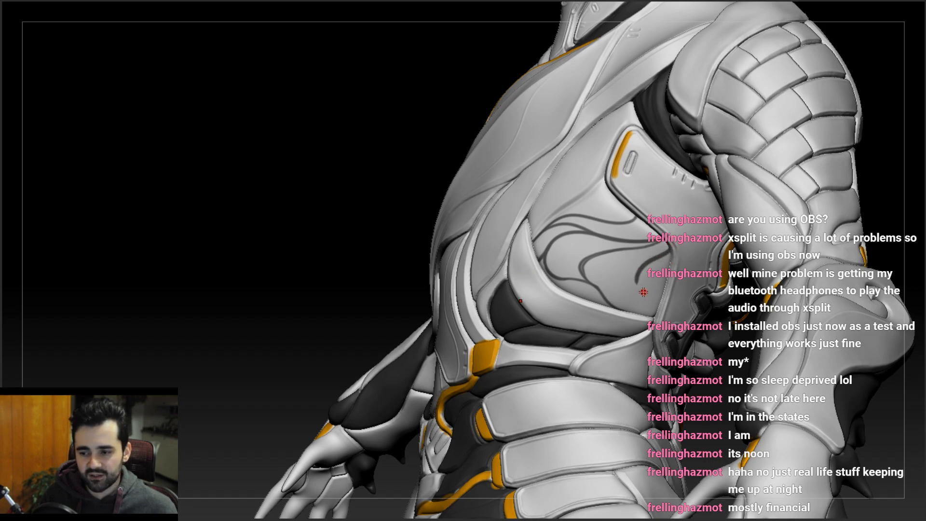
key(ctrl+z)
mouse_move(669, 243)
mouse_down()
mouse_move(645, 271)
mouse_move(634, 304)
mouse_up()
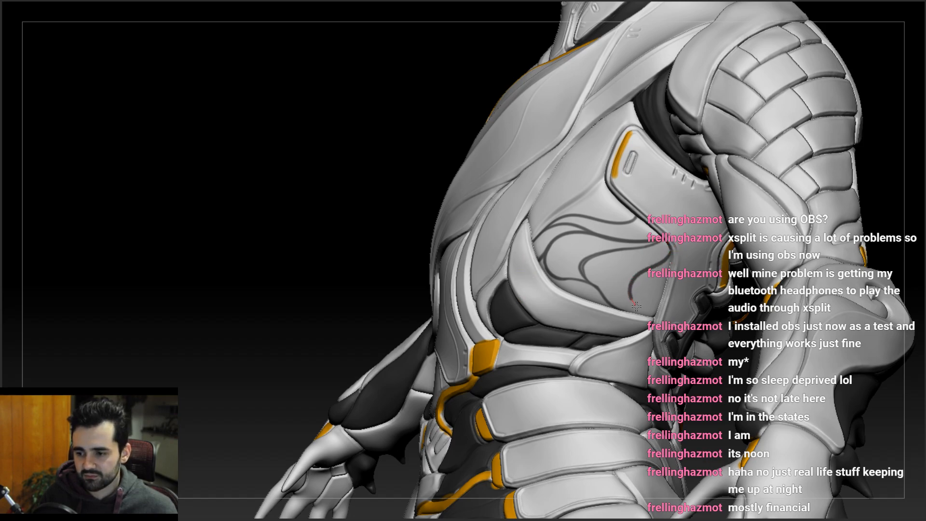
- On the opposite torso side, mask a wavy line from the side plate's edge to the rib surface's lower border
right_drag(614, 286, 675, 275)
ctrl+right_drag(614, 264, 657, 260)
right_drag(378, 228, 382, 285)
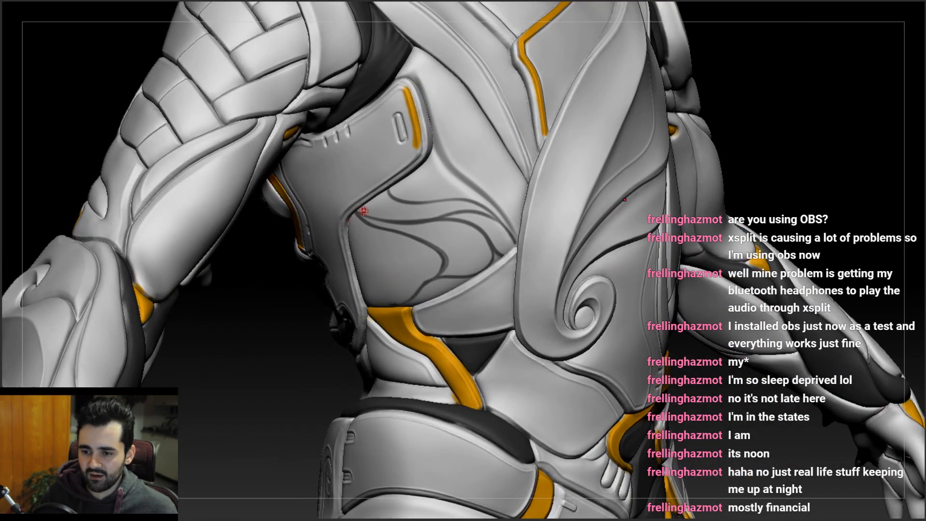
drag(407, 285, 370, 309)
mouse_move(370, 294)
right_down()
mouse_move(420, 280)
mouse_move(392, 287)
right_up()
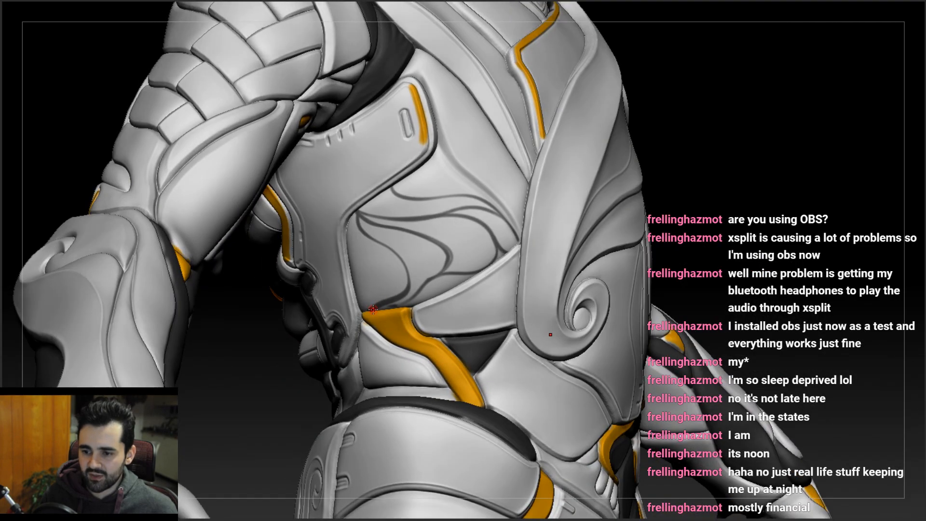
right_drag(351, 230, 340, 240)
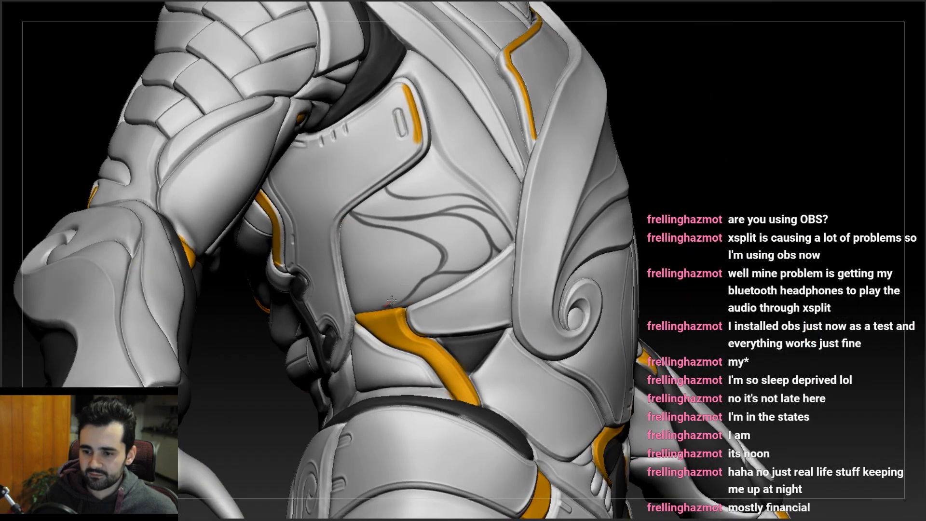
drag(387, 273, 355, 220)
right_drag(354, 223, 351, 218)
key(ctrl+z)
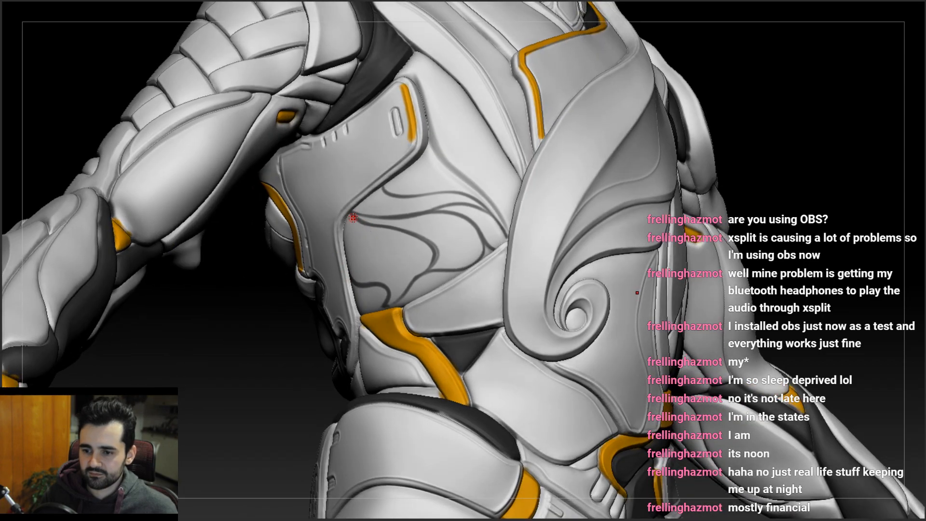
- Mask a curve from the side plate's inner corner that bends down and back to meet the wavy line
drag(363, 229, 355, 270)
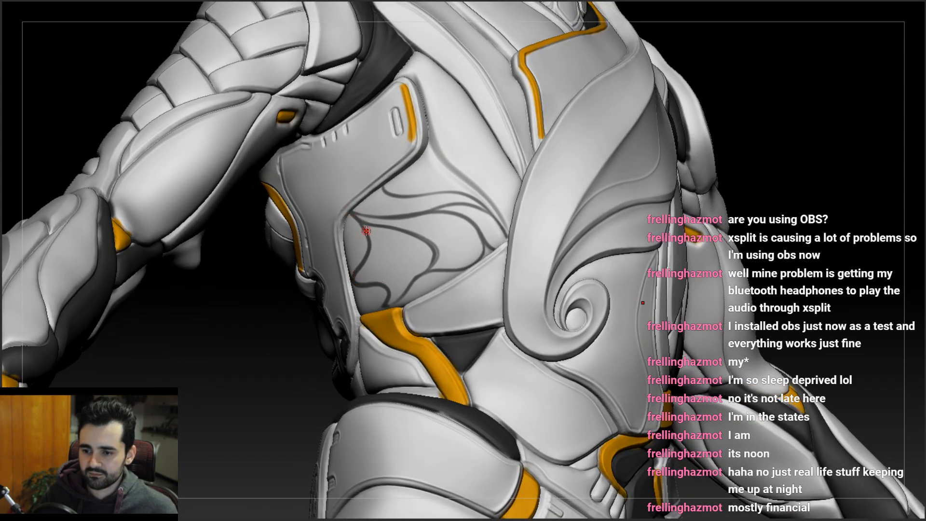
key(ctrl+z)
drag(384, 287, 390, 284)
mouse_move(403, 259)
right_down()
mouse_move(470, 232)
mouse_move(455, 227)
mouse_move(526, 246)
right_up()
mouse_move(377, 261)
right_down()
mouse_move(375, 245)
mouse_move(332, 267)
right_up()
mouse_move(320, 258)
mouse_down()
mouse_move(346, 273)
mouse_move(375, 331)
mouse_up()
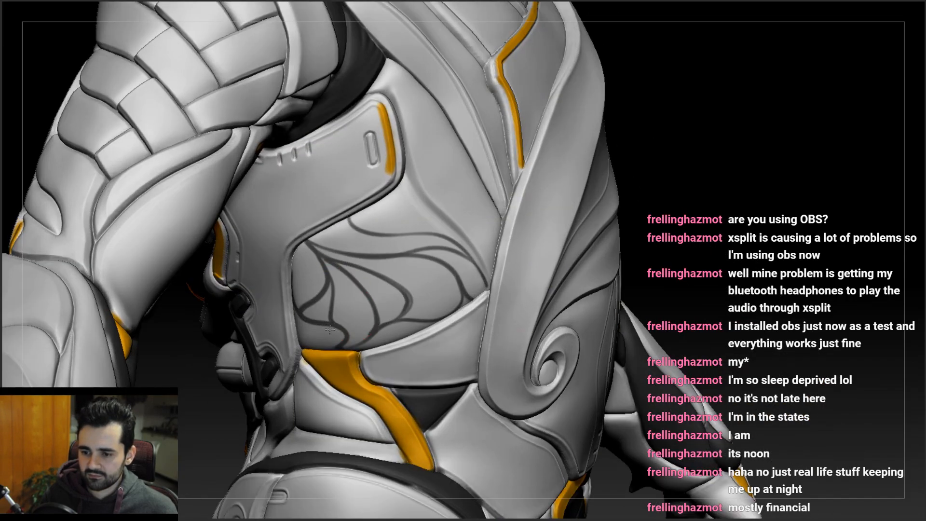
- Mask nested curves inside the motif's middle bend, flowing from the side plate's inner corner down to the lower tail
right_drag(330, 330, 356, 317)
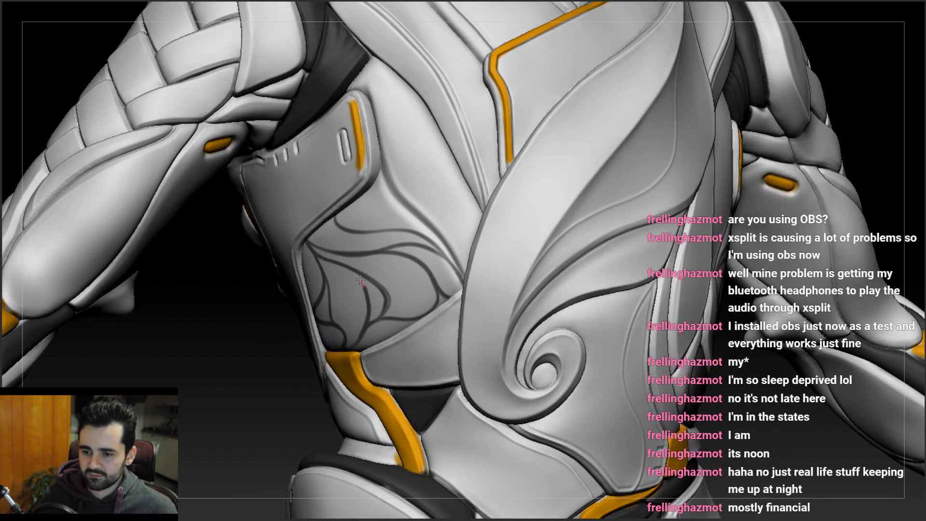
mouse_move(340, 284)
right_down()
mouse_move(386, 275)
mouse_move(644, 283)
mouse_move(570, 307)
right_up()
right_drag(358, 345, 330, 347)
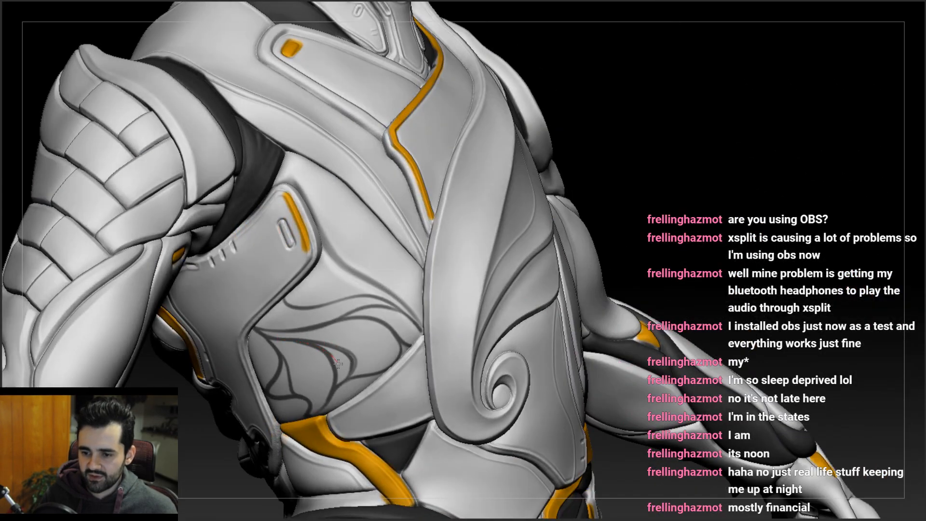
right_drag(319, 370, 386, 371)
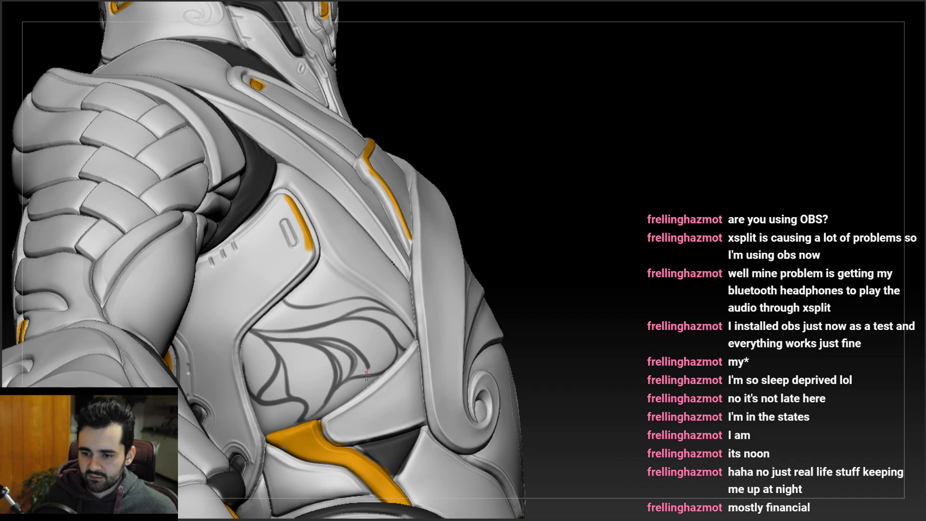
right_drag(338, 371, 323, 357)
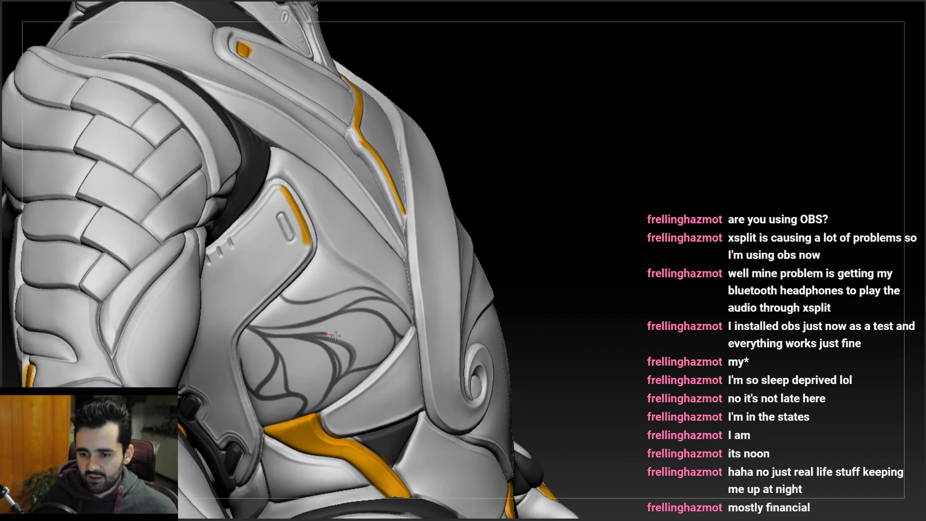
ctrl+right_drag(320, 369, 290, 280)
alt+right_drag(435, 291, 302, 256)
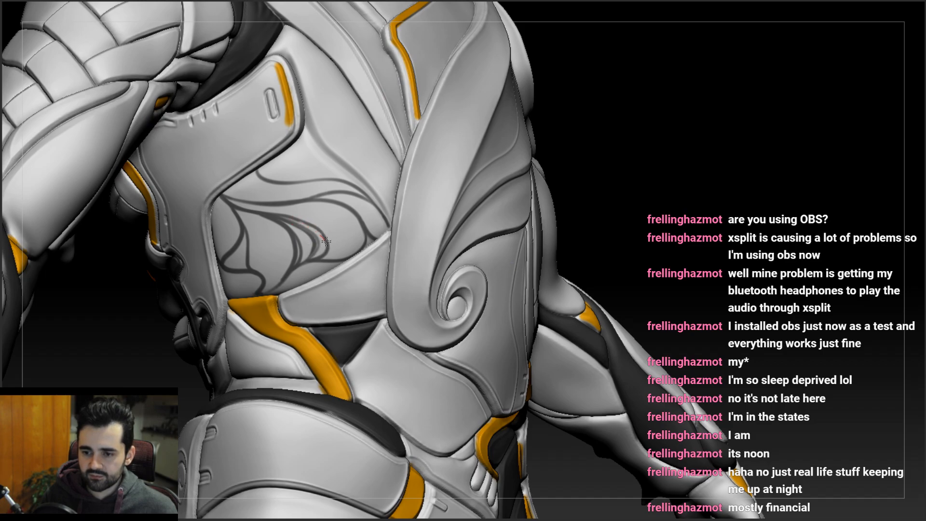
right_drag(323, 253, 321, 225)
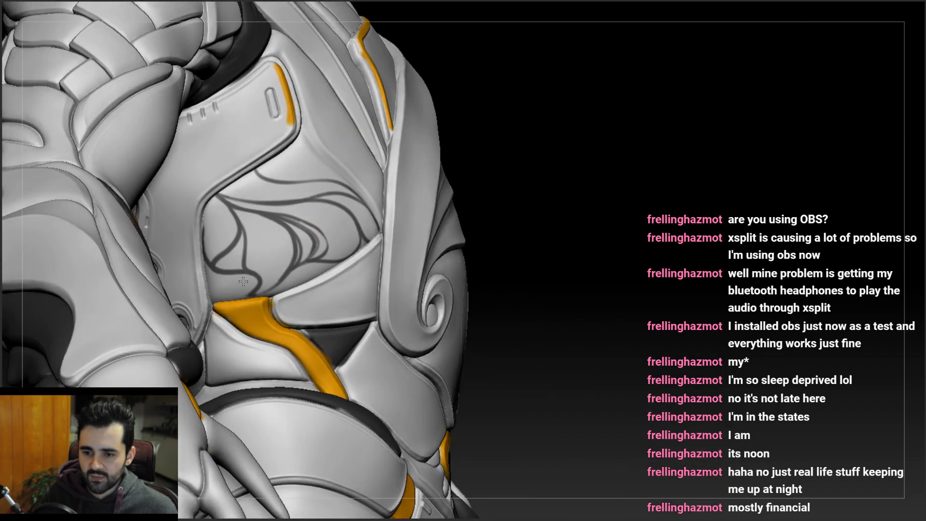
- Refine the nested curves' mask lines and blend their lower ends into the tail line
ctrl+right_drag(243, 273, 200, 279)
mouse_move(254, 256)
right_down()
mouse_move(225, 268)
mouse_move(254, 265)
mouse_move(250, 212)
mouse_move(249, 242)
right_up()
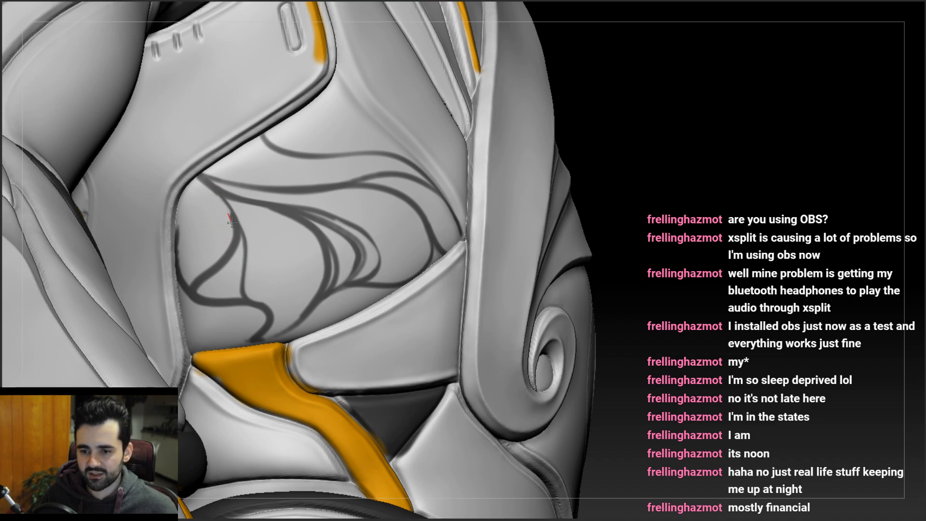
right_drag(232, 222, 282, 217)
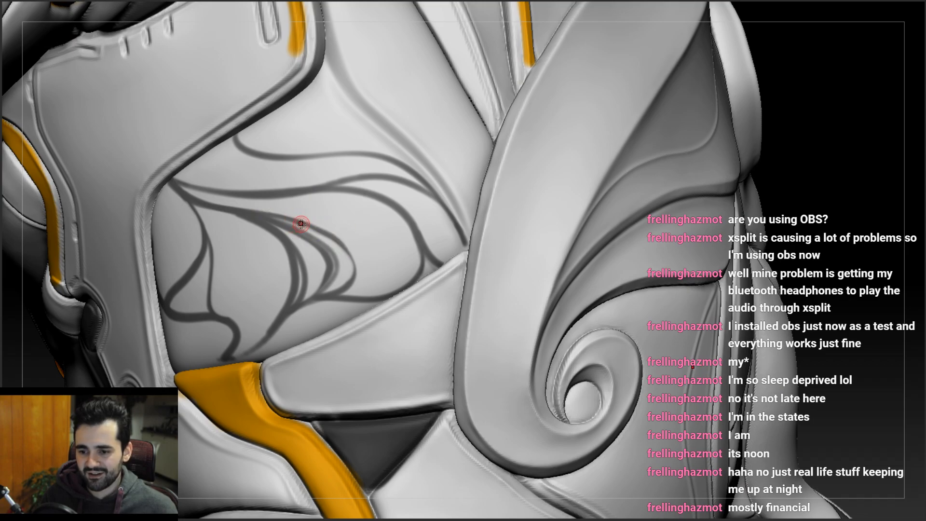
ctrl+drag(352, 273, 353, 291)
mouse_move(353, 291)
ctrl+right_down()
mouse_move(333, 274)
mouse_move(251, 278)
mouse_move(320, 276)
mouse_move(329, 236)
ctrl+right_up()
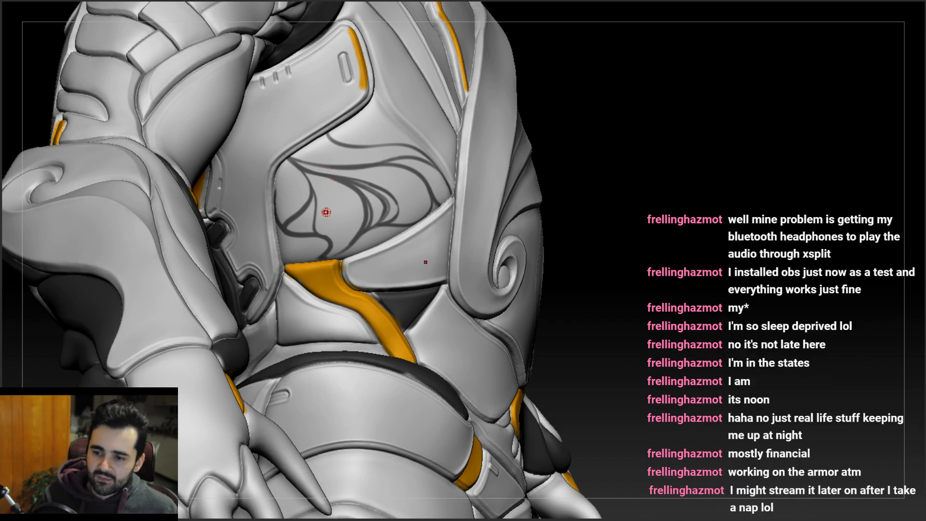
- Clean up and thicken the mask on the curve nearest the side plate and where it joins the wavy line
right_drag(374, 158, 263, 195)
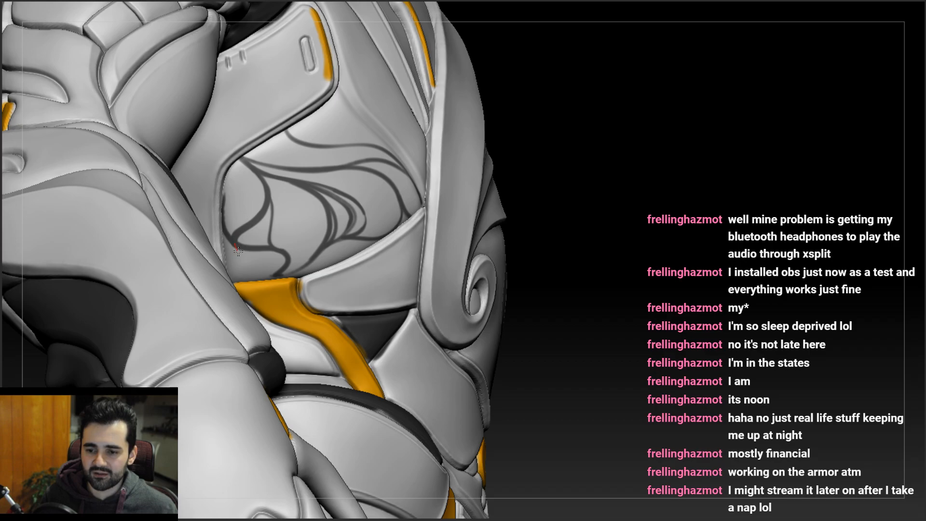
mouse_move(225, 203)
right_down()
mouse_move(241, 195)
mouse_move(222, 200)
right_up()
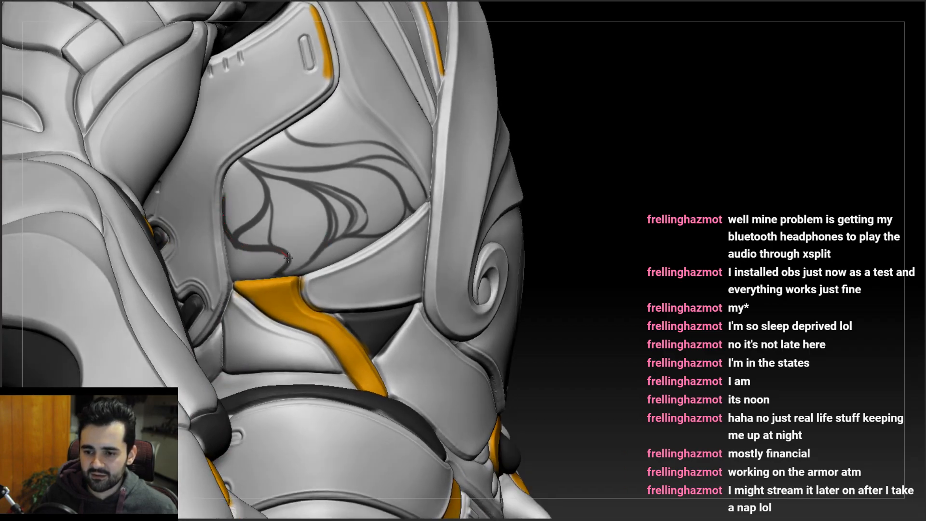
right_drag(265, 278, 236, 222)
right_drag(463, 217, 369, 263)
right_drag(463, 263, 525, 263)
ctrl+right_drag(524, 262, 479, 250)
right_drag(406, 244, 424, 251)
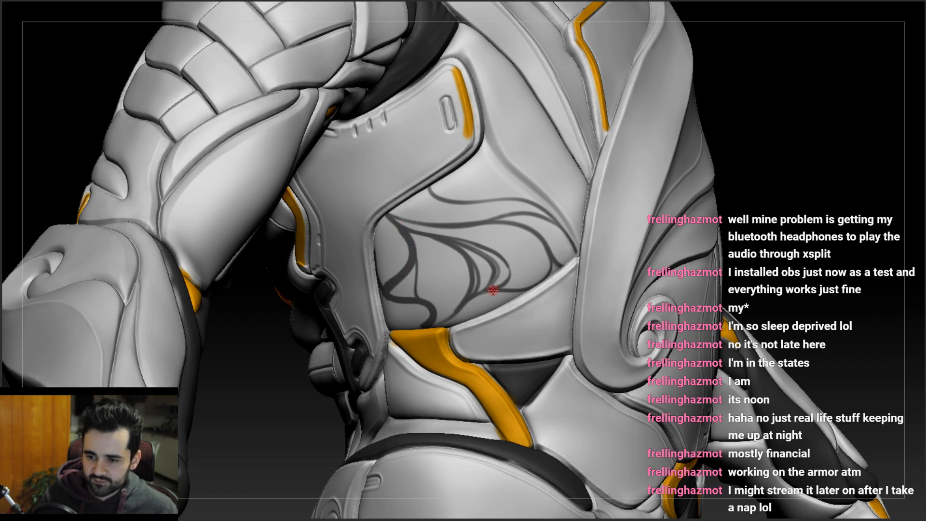
- Inspect the mirrored rib motif on both torso sides and compare it with the chest swirl and the whole figure
right_drag(572, 233, 488, 211)
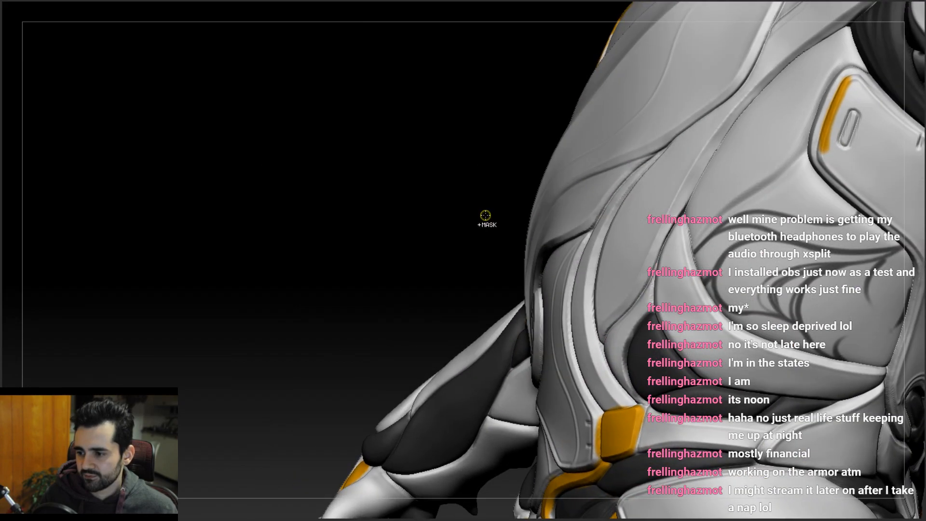
alt+right_drag(829, 304, 701, 269)
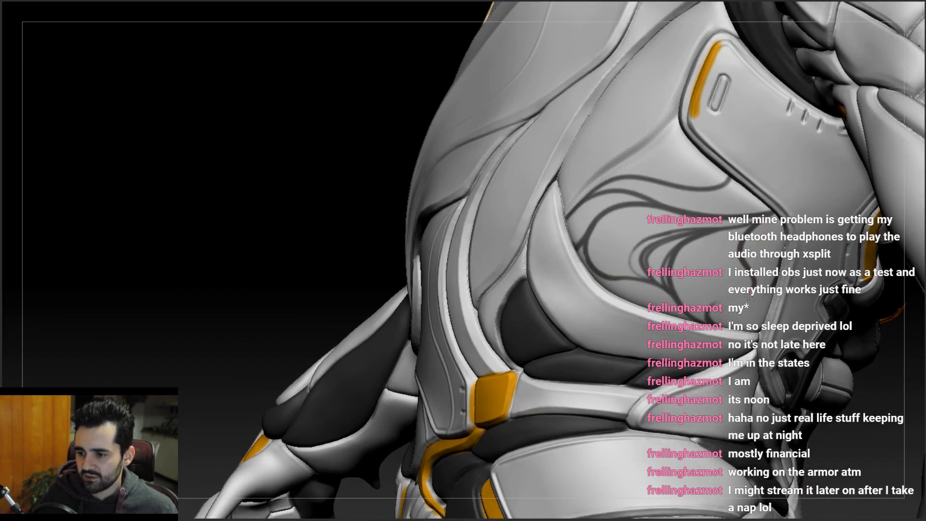
right_drag(705, 301, 773, 214)
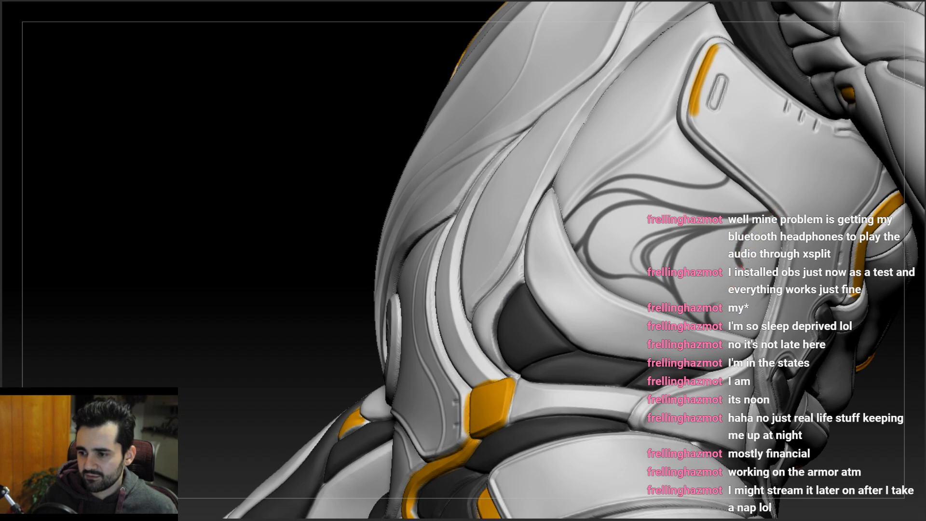
ctrl+right_drag(682, 286, 720, 263)
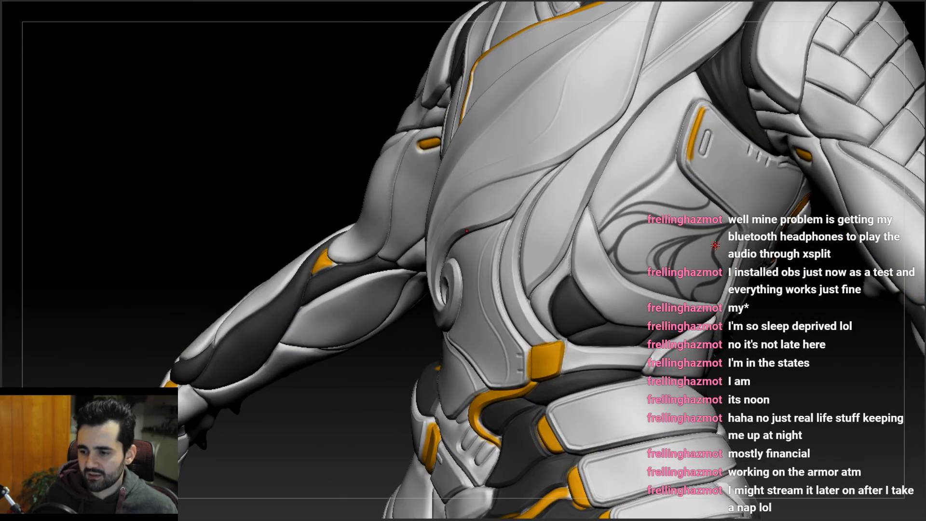
right_drag(690, 294, 711, 254)
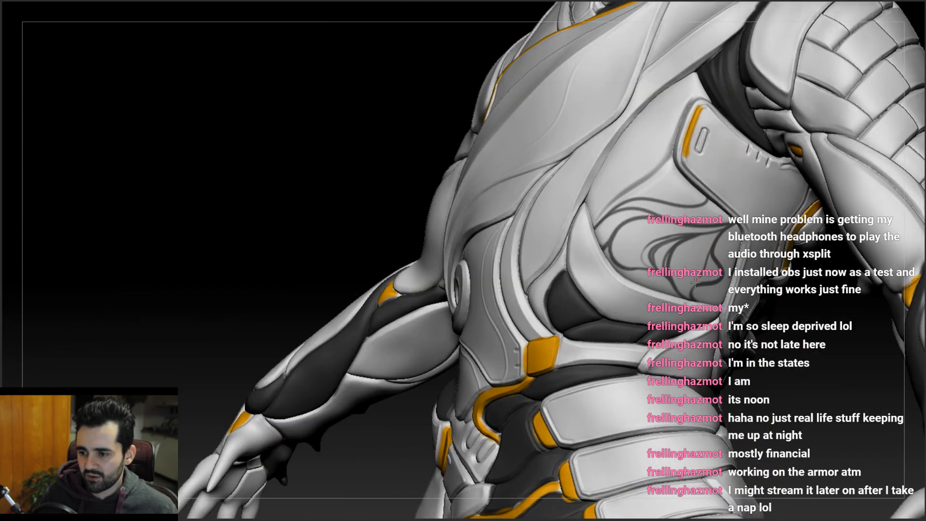
ctrl+right_drag(691, 284, 660, 204)
alt+right_drag(660, 204, 698, 150)
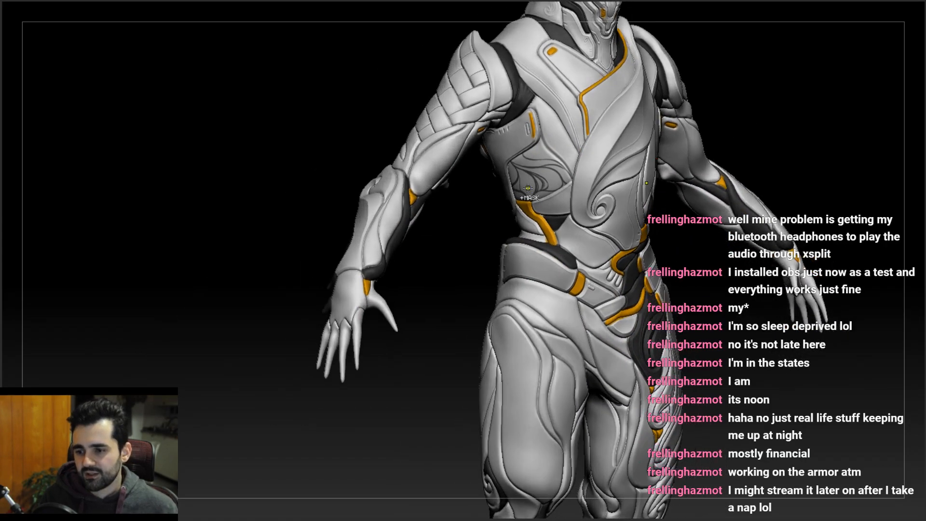
ctrl+right_drag(540, 160, 470, 156)
right_drag(599, 190, 668, 231)
ctrl+right_drag(508, 206, 655, 249)
right_drag(660, 213, 702, 180)
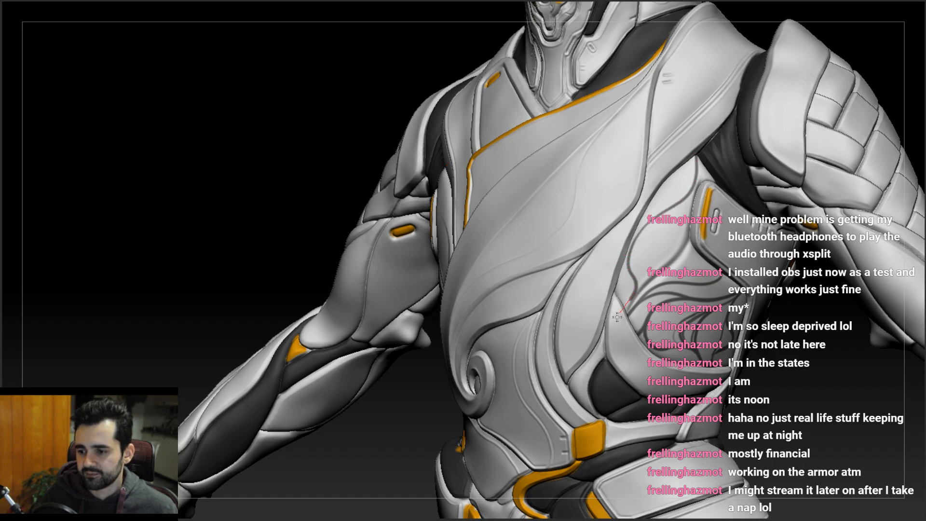
mouse_move(667, 234)
right_down()
mouse_move(669, 188)
mouse_move(713, 191)
mouse_move(673, 212)
mouse_move(653, 204)
mouse_move(668, 205)
mouse_move(646, 200)
mouse_move(588, 131)
right_up()
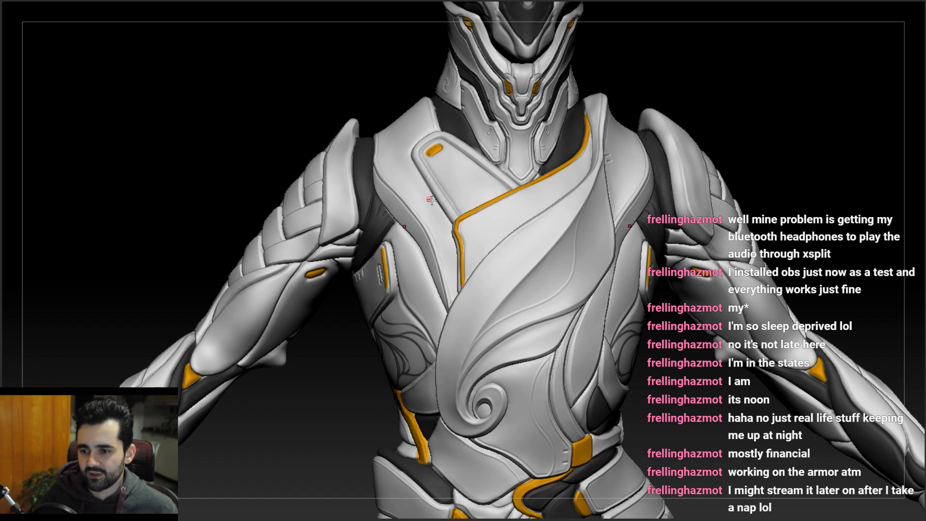
alt+right_drag(466, 338, 448, 290)
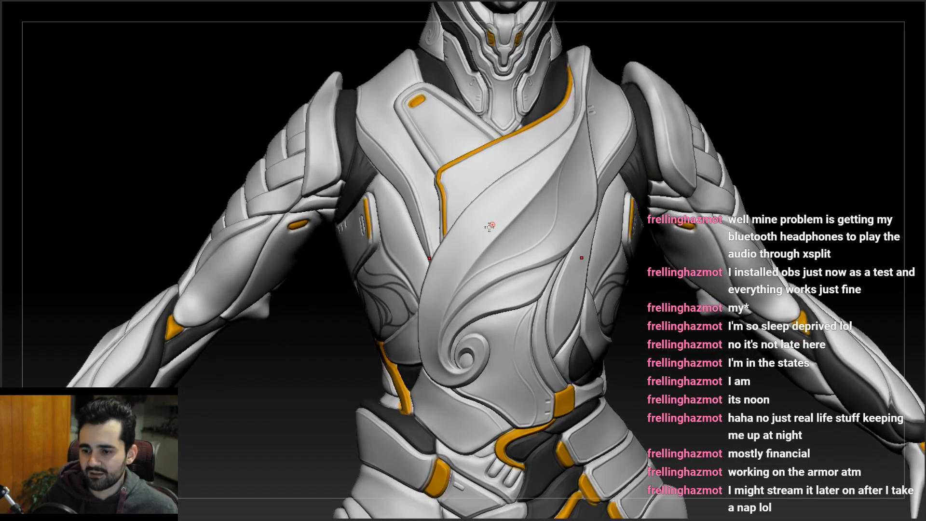
- Examine the rib motif from several angles and compare it with the thigh swirls, hip plates and chest ornament
right_drag(478, 346, 443, 205)
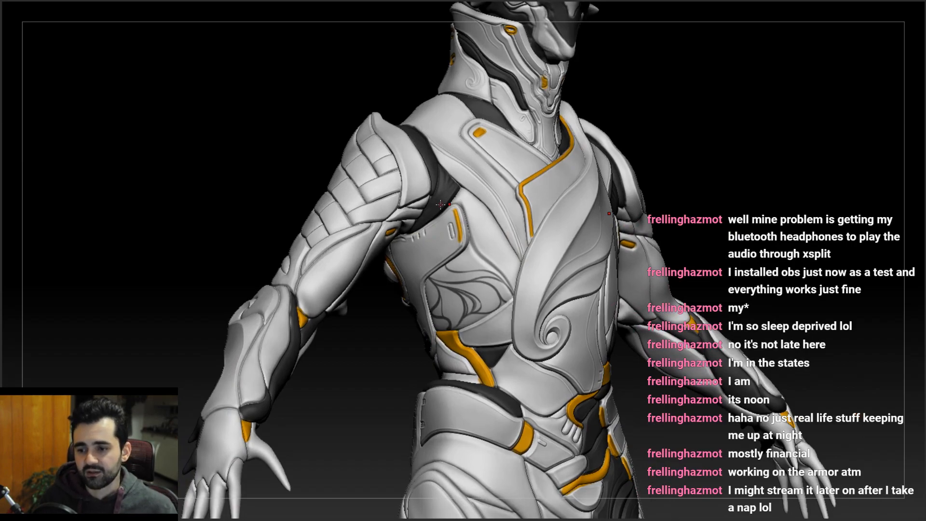
right_drag(481, 228, 561, 37)
mouse_move(537, 243)
right_down()
mouse_move(532, 286)
mouse_move(527, 227)
mouse_move(494, 236)
mouse_move(488, 248)
right_up()
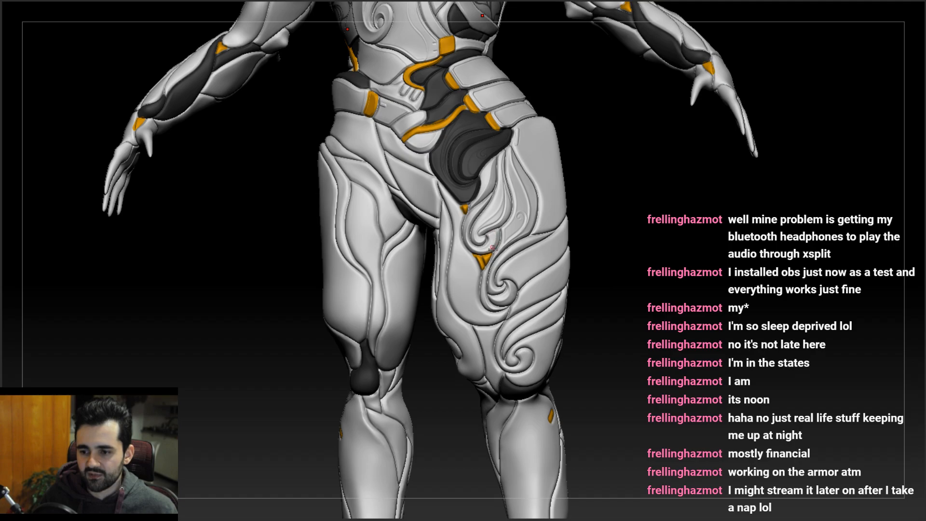
right_drag(508, 302, 492, 317)
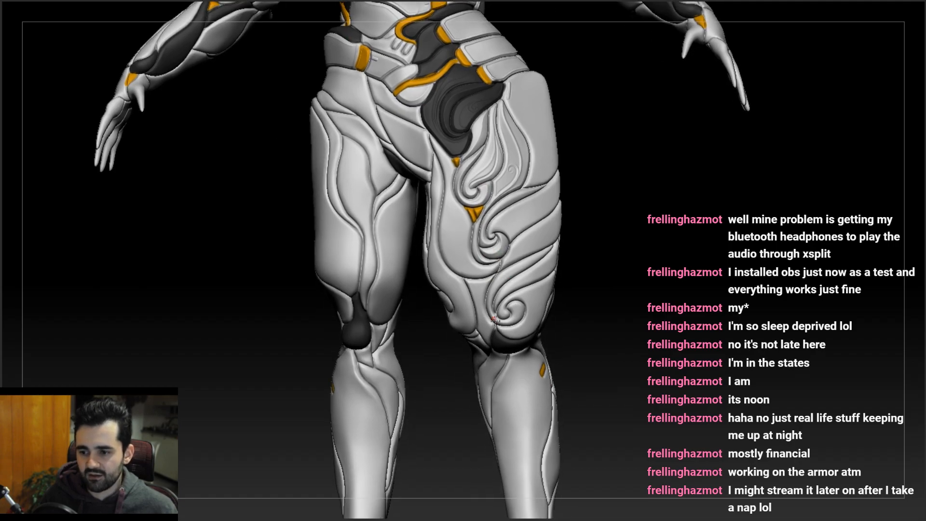
shift+right_drag(501, 254, 464, 163)
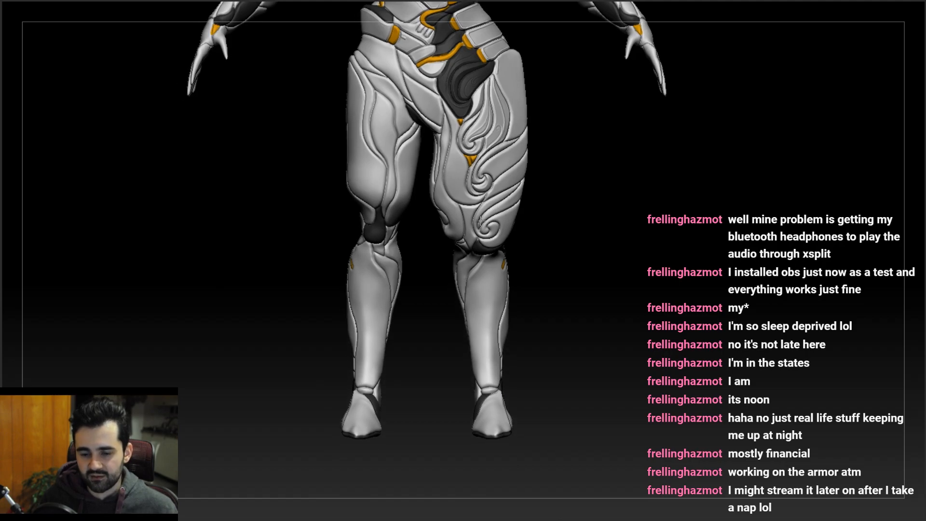
alt+right_drag(474, 209, 468, 262)
alt+right_drag(523, 56, 469, 152)
mouse_move(458, 245)
right_down()
mouse_move(480, 273)
mouse_move(442, 251)
right_up()
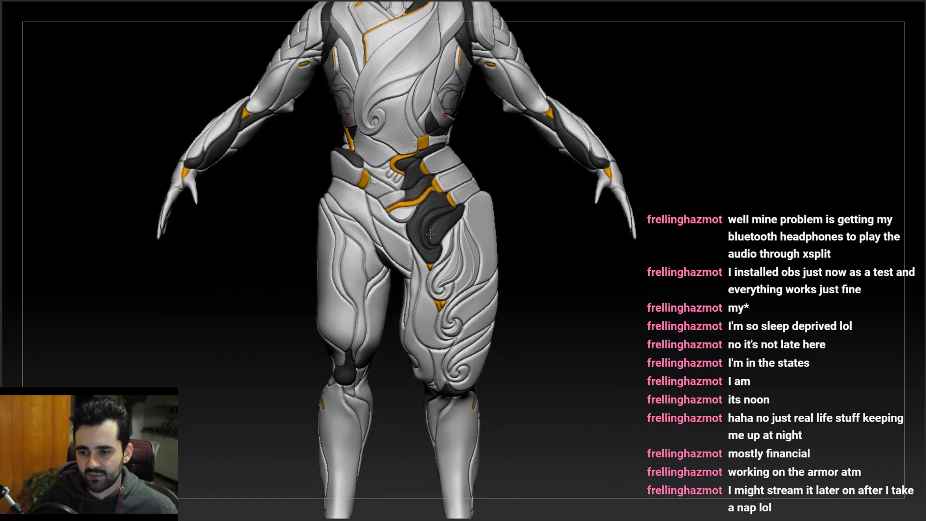
mouse_move(443, 257)
right_down()
mouse_move(419, 211)
mouse_move(426, 254)
right_up()
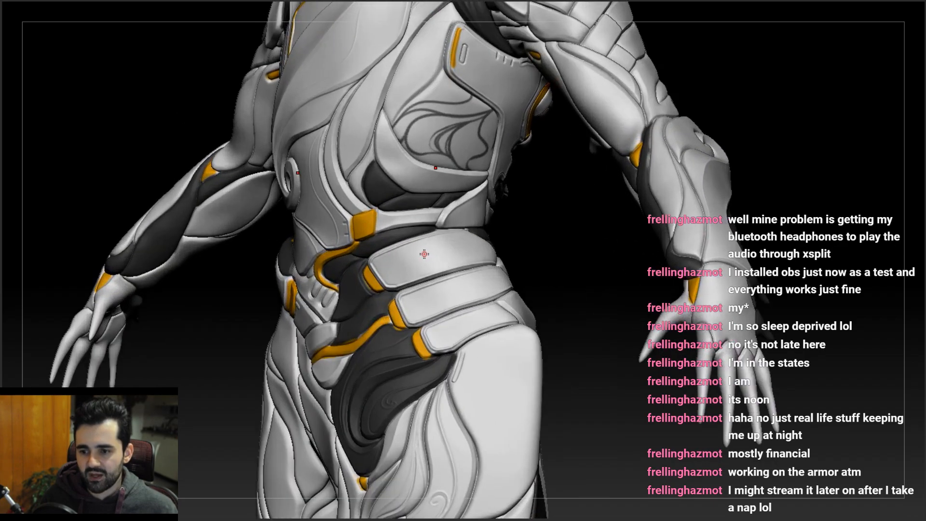
alt+right_drag(377, 407, 392, 280)
right_drag(448, 204, 492, 248)
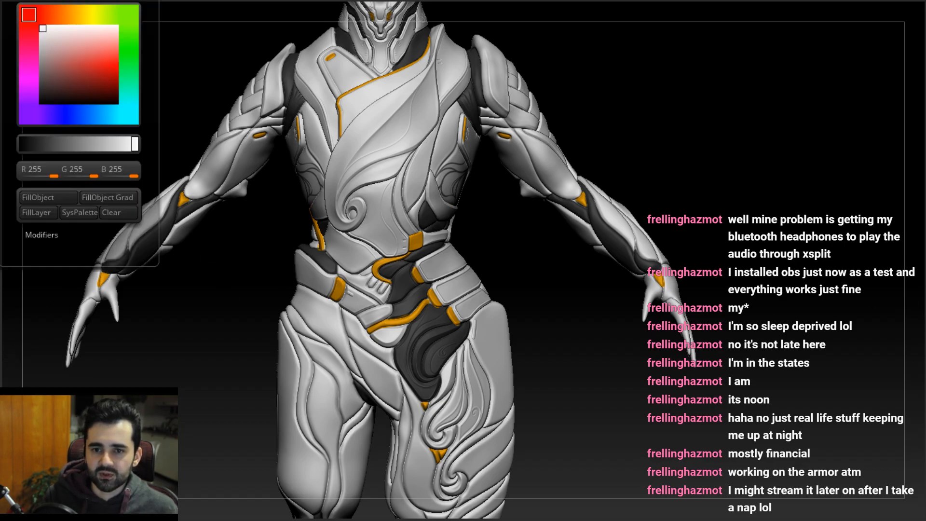
- Fill the torso with white (R 255, G 255, B 255) to clear the drawn rib motif on both sides
click(48, 198)
drag(265, 207, 371, 198)
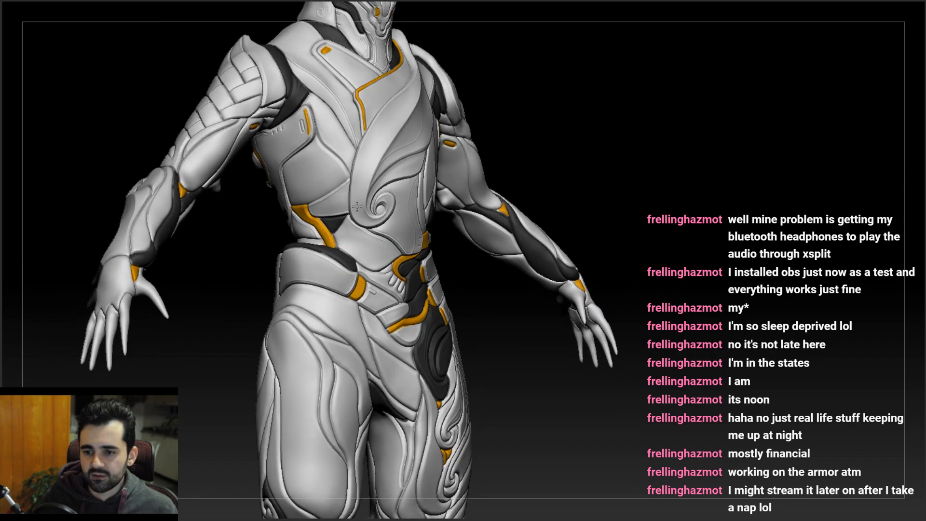
alt+drag(272, 287, 381, 232)
alt+drag(424, 186, 472, 158)
drag(359, 167, 451, 187)
right_drag(504, 270, 398, 235)
right_drag(716, 252, 668, 220)
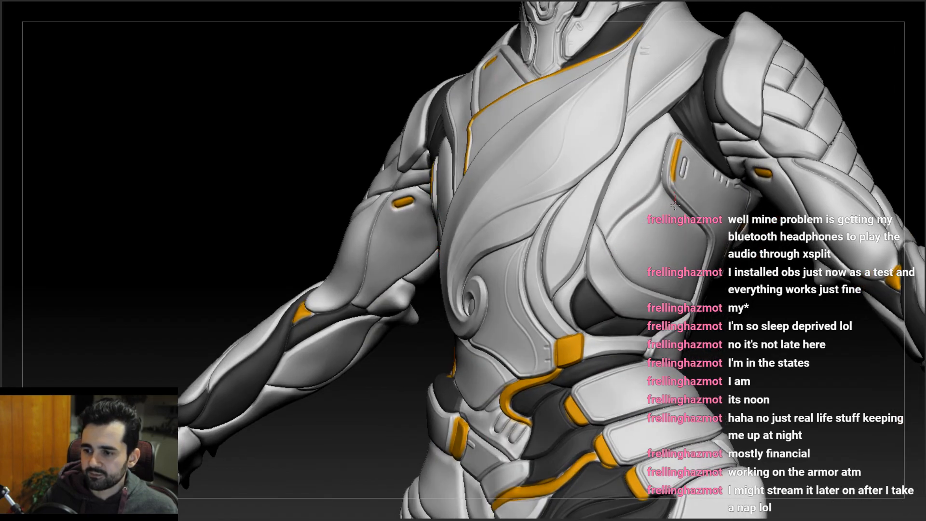
- Try a set of branching curves across the rib surface below the side plate's inner corner, and undo them
right_drag(659, 210, 674, 208)
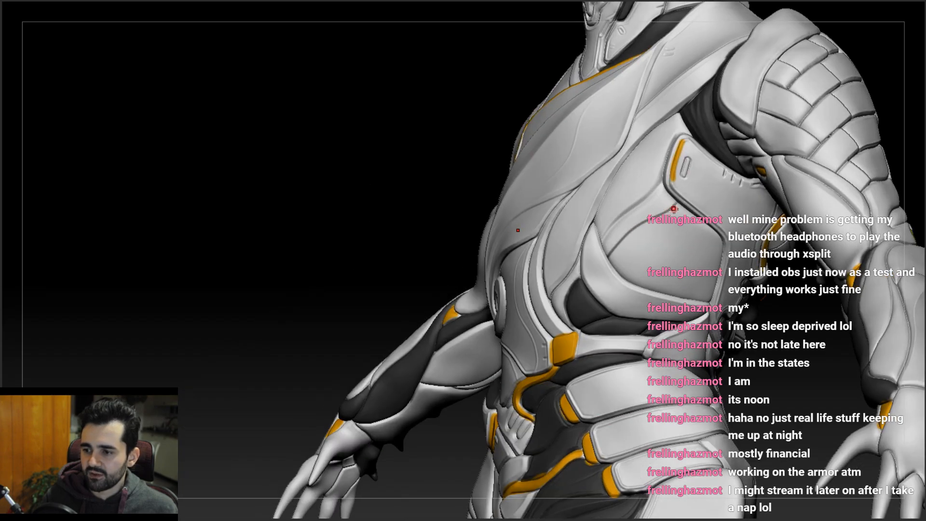
mouse_move(621, 242)
right_down()
mouse_move(632, 265)
mouse_move(655, 256)
mouse_move(626, 246)
mouse_move(631, 233)
right_up()
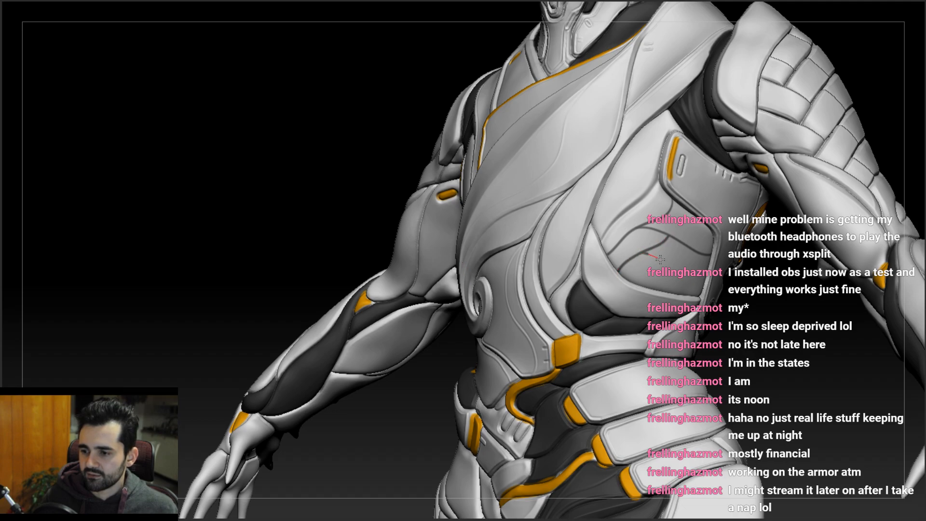
mouse_move(620, 270)
ctrl+right_down()
mouse_move(622, 203)
mouse_move(622, 228)
mouse_move(660, 236)
mouse_move(640, 295)
mouse_move(602, 278)
ctrl+right_up()
ctrl+right_drag(603, 278, 613, 340)
key(ctrl+z)
key(ctrl+z)
key(ctrl+z)
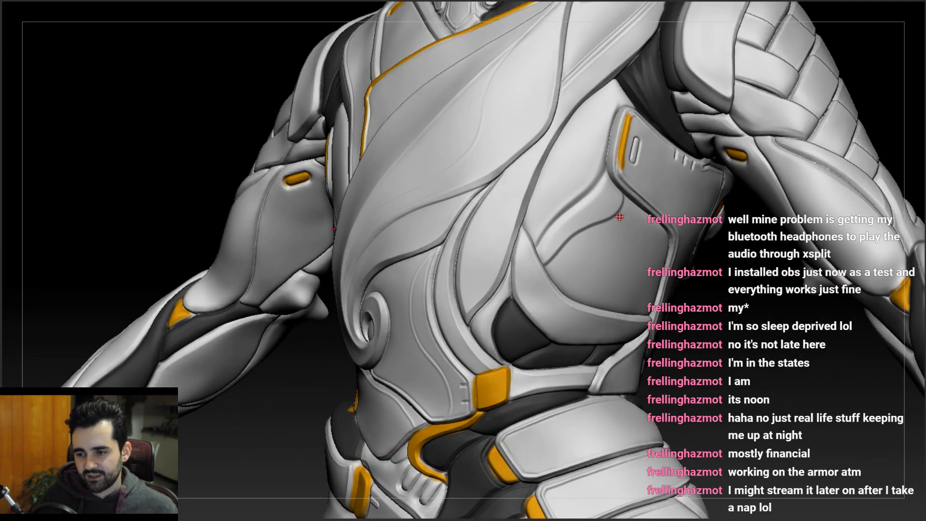
- Paint flowing curves from the side plate's inner edge down toward the inner edge of the rib surface
right_drag(626, 205, 615, 176)
mouse_move(615, 176)
mouse_down()
mouse_move(562, 223)
mouse_move(529, 268)
mouse_up()
mouse_move(557, 223)
mouse_down()
mouse_move(627, 244)
mouse_move(600, 295)
mouse_move(564, 299)
mouse_up()
right_drag(581, 274, 626, 268)
key(ctrl+z)
mouse_move(633, 217)
right_down()
mouse_move(641, 221)
mouse_move(625, 229)
right_up()
ctrl+right_drag(502, 231, 574, 186)
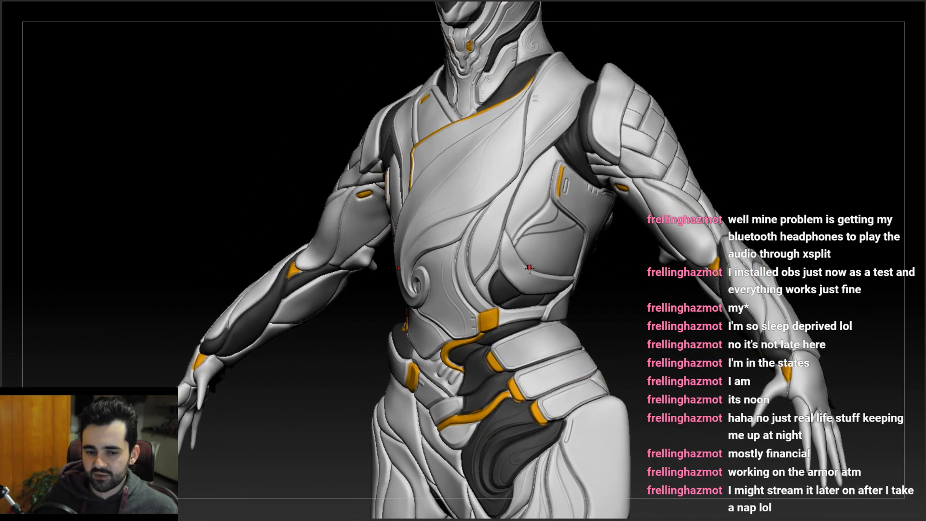
- Compare the new rib curves with the whole figure, from the horned head and chest down to the legs
right_drag(550, 235, 568, 226)
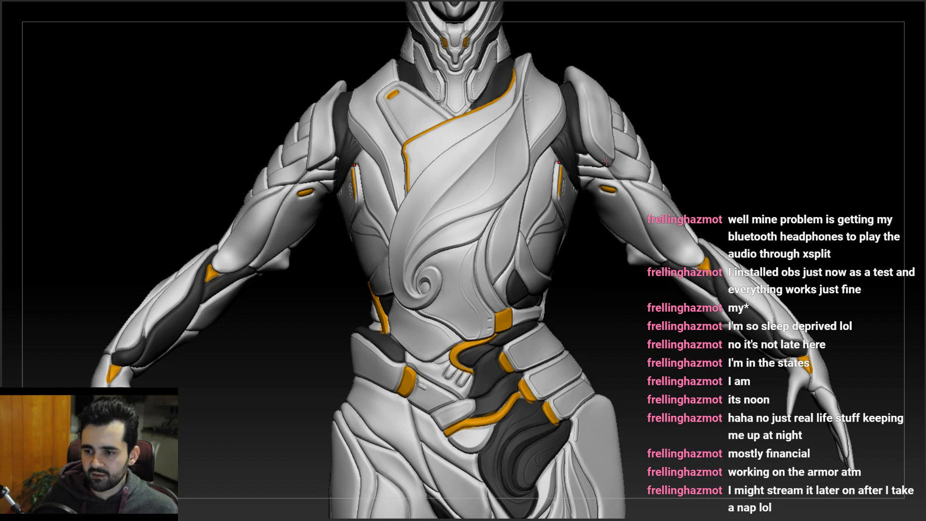
mouse_move(623, 165)
right_down()
mouse_move(603, 158)
mouse_move(613, 156)
right_up()
right_drag(578, 190, 579, 208)
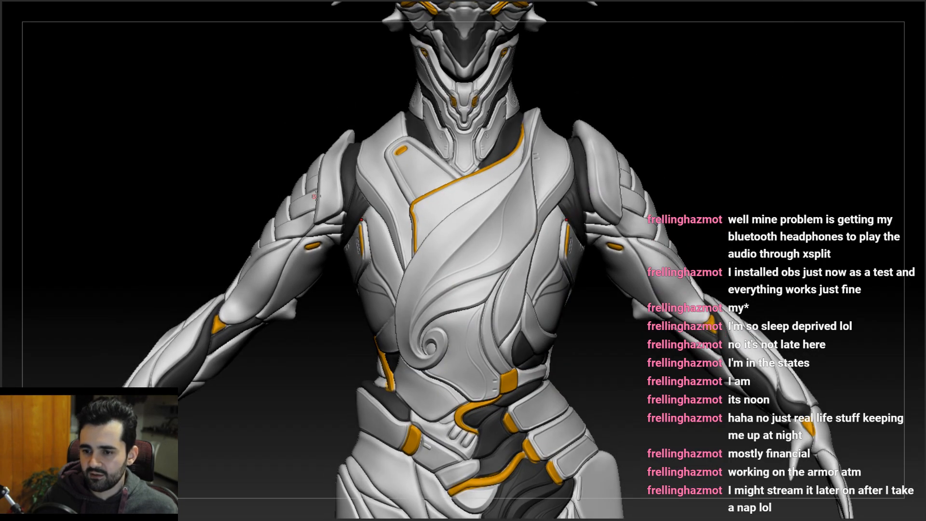
right_drag(358, 160, 386, 197)
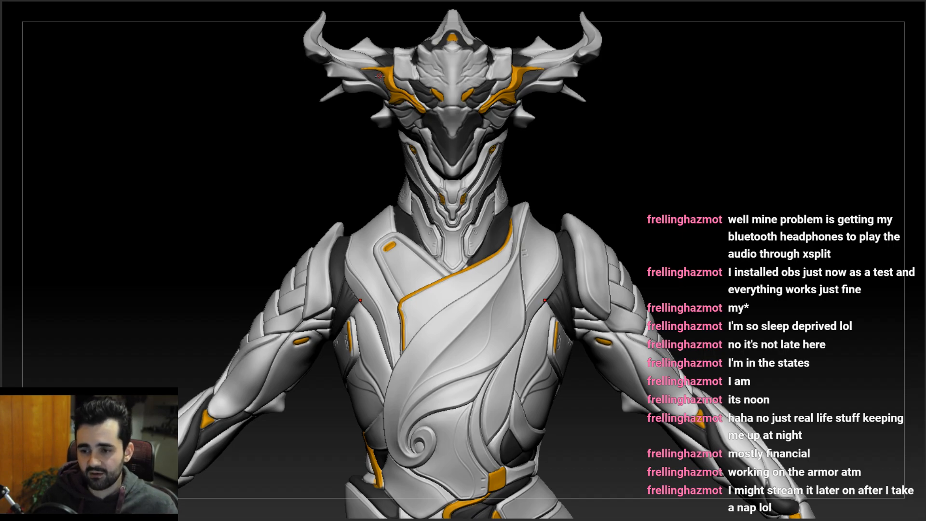
right_drag(398, 307, 404, 104)
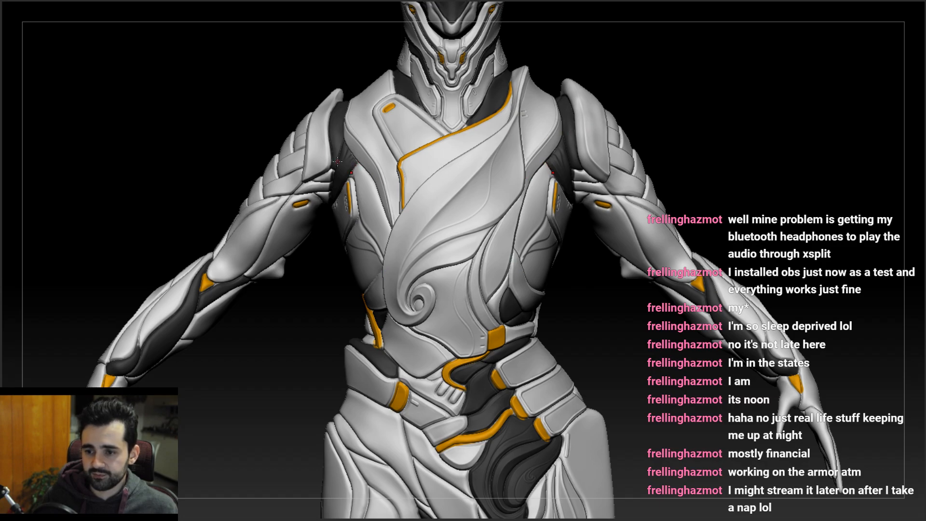
alt+right_drag(481, 384, 451, 67)
alt+right_drag(441, 149, 411, 245)
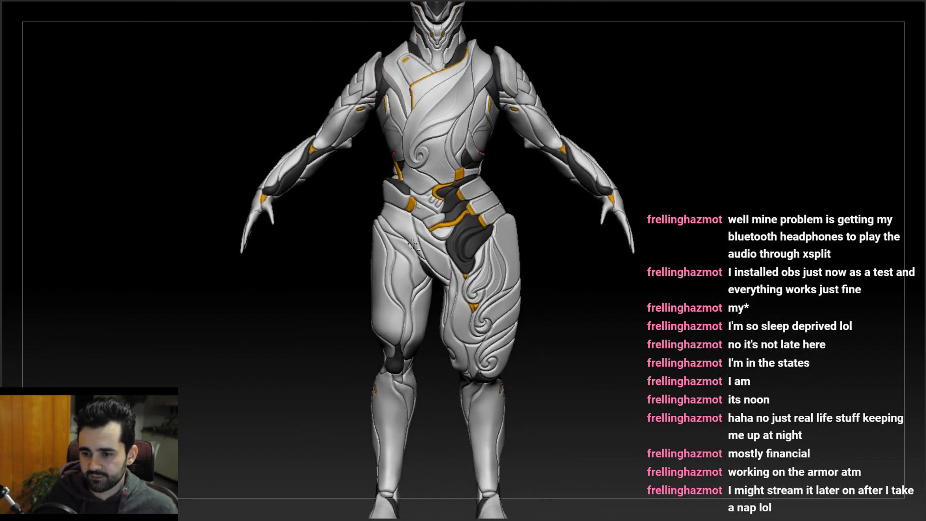
alt+right_drag(432, 176, 433, 235)
ctrl+right_drag(436, 144, 438, 202)
alt+right_drag(439, 94, 417, 190)
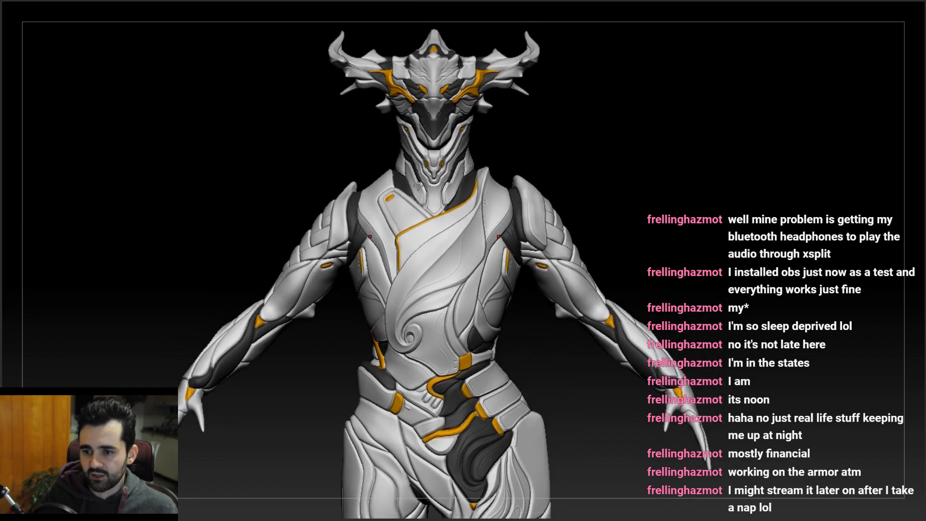
alt+right_drag(442, 120, 423, 202)
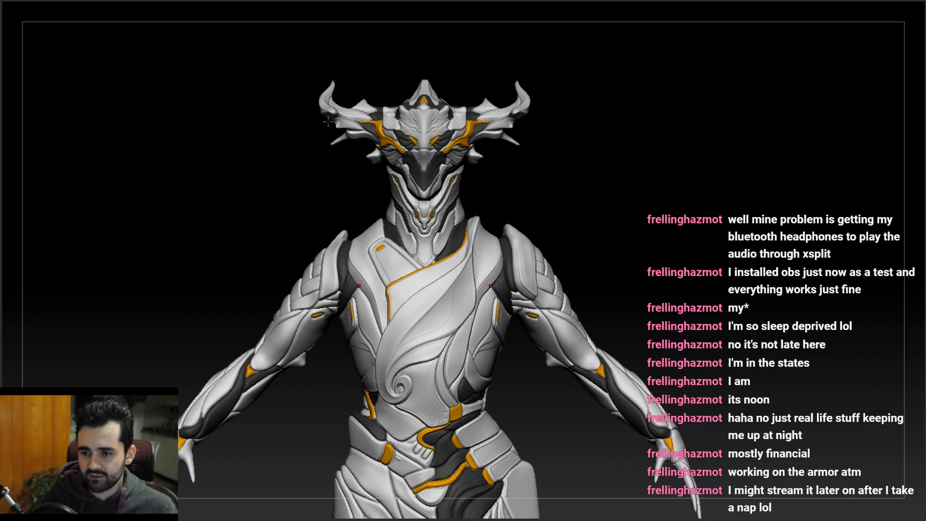
right_drag(361, 288, 404, 153)
alt+right_drag(435, 222, 408, 189)
ctrl+right_drag(396, 256, 422, 275)
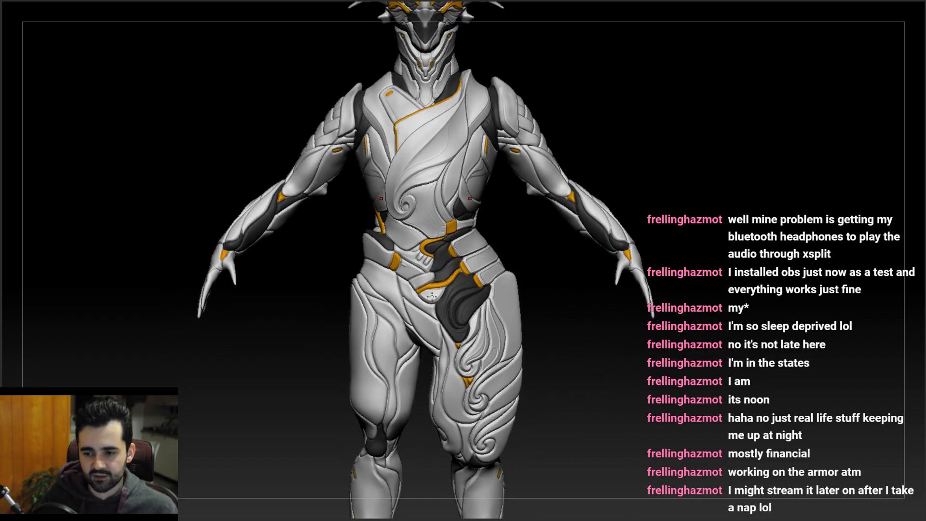
- Examine the new rib curves on both torso sides from the front and at an angle
right_drag(462, 284, 438, 269)
alt+right_drag(440, 236, 484, 247)
right_drag(475, 192, 458, 229)
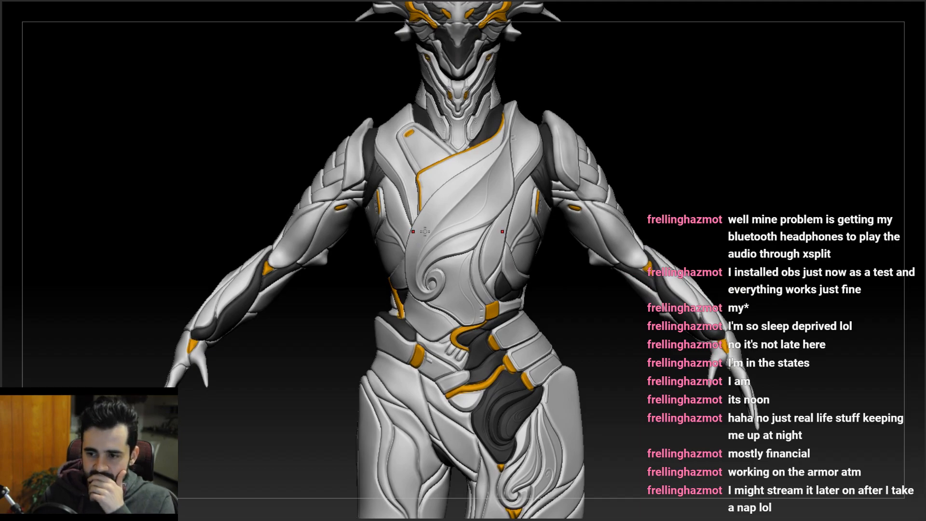
right_drag(364, 198, 355, 236)
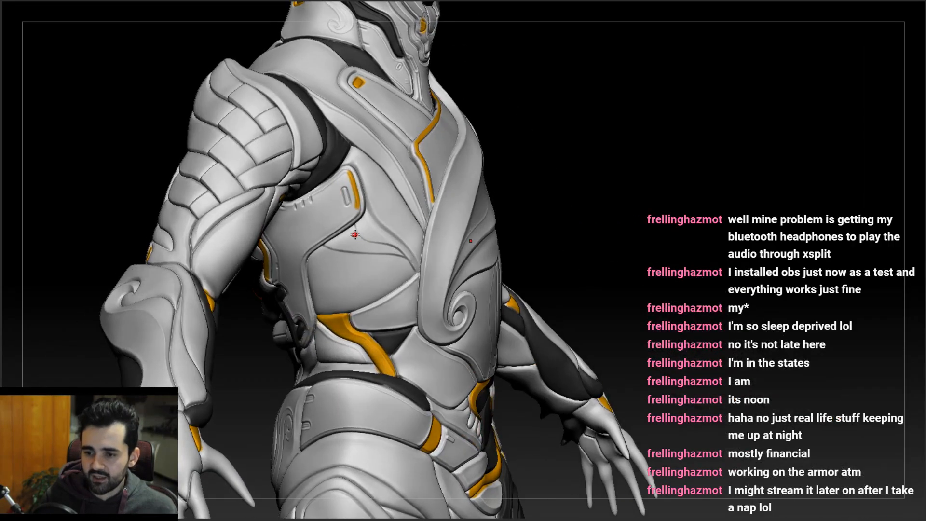
right_drag(391, 272, 383, 266)
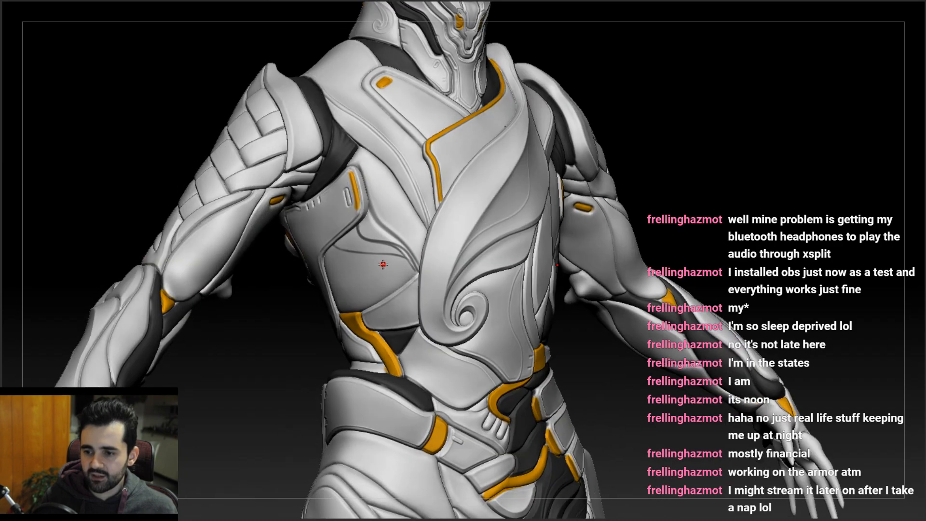
right_drag(349, 199, 527, 195)
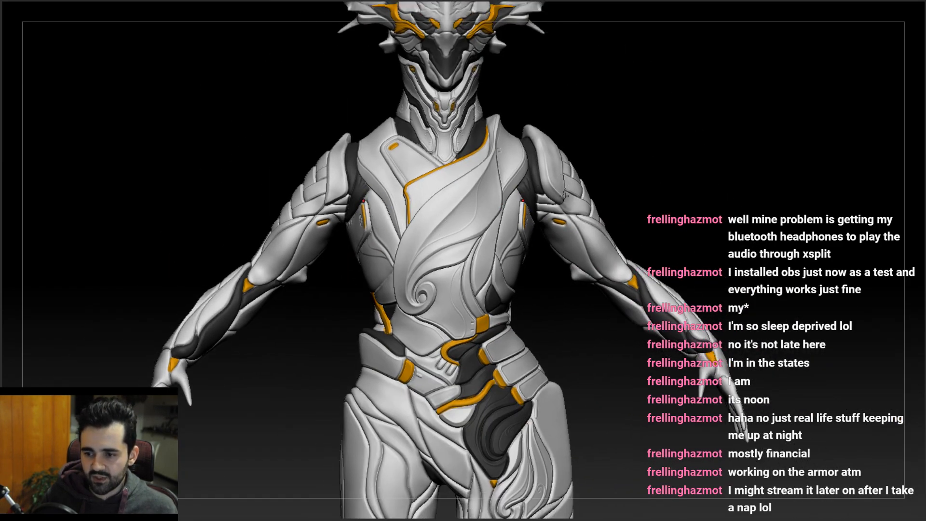
right_drag(368, 235, 471, 180)
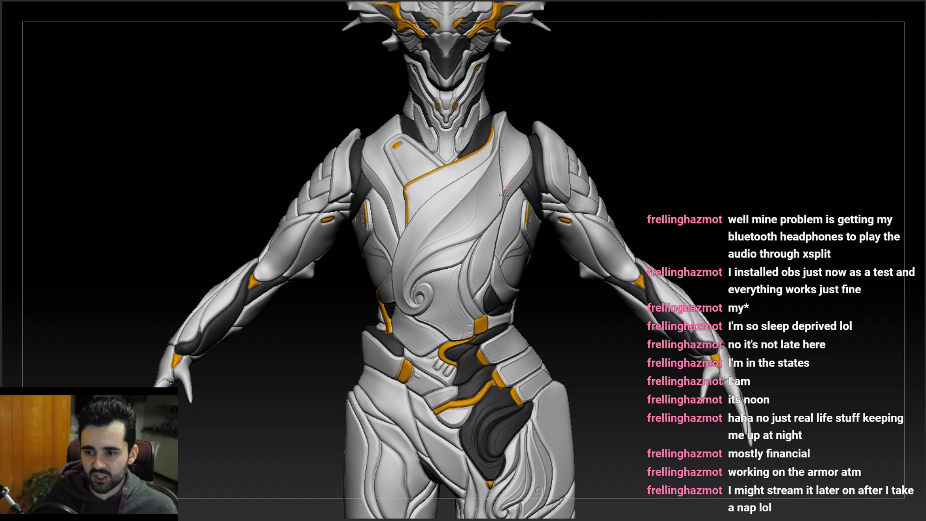
right_drag(525, 255, 532, 244)
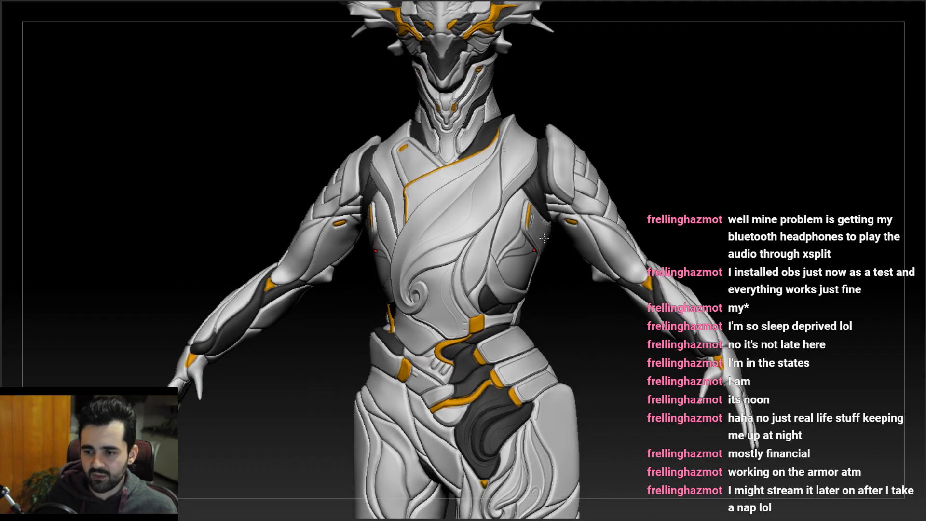
right_drag(490, 300, 545, 234)
- Paint a broader curve below the existing two, sweeping from the side plate's edge down to the inner rib edge
right_drag(490, 248, 553, 256)
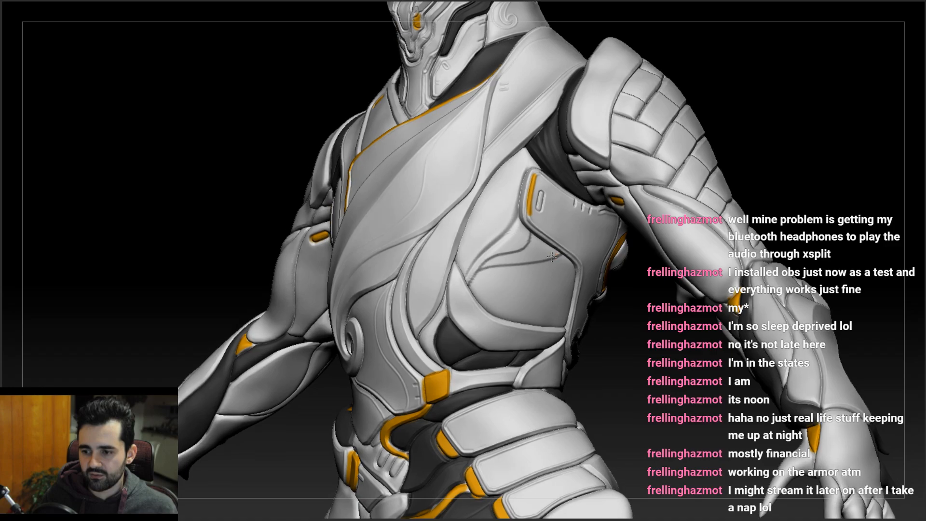
key(space)
mouse_move(565, 253)
mouse_down()
mouse_move(482, 281)
mouse_move(467, 299)
mouse_up()
mouse_move(515, 251)
alt+right_down()
mouse_move(516, 205)
mouse_move(518, 237)
alt+right_up()
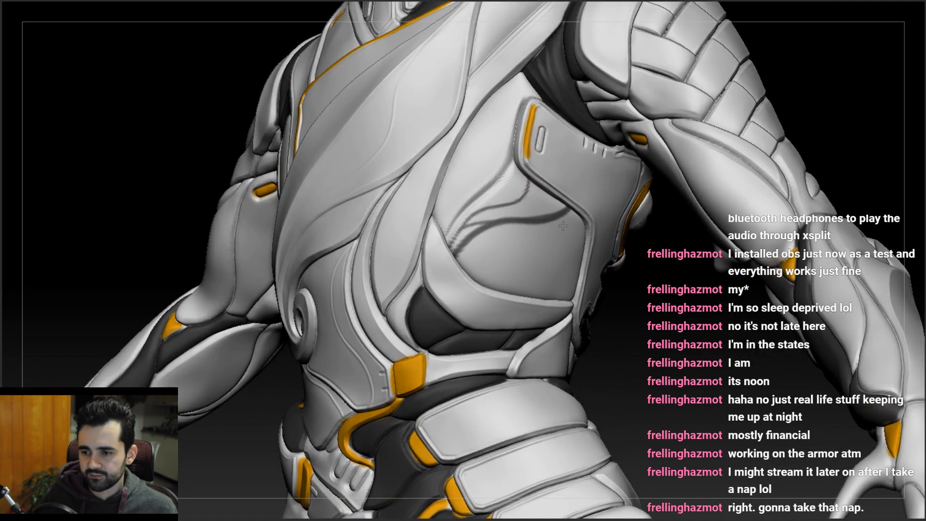
mouse_move(572, 207)
mouse_down()
mouse_move(503, 230)
mouse_move(453, 271)
mouse_up()
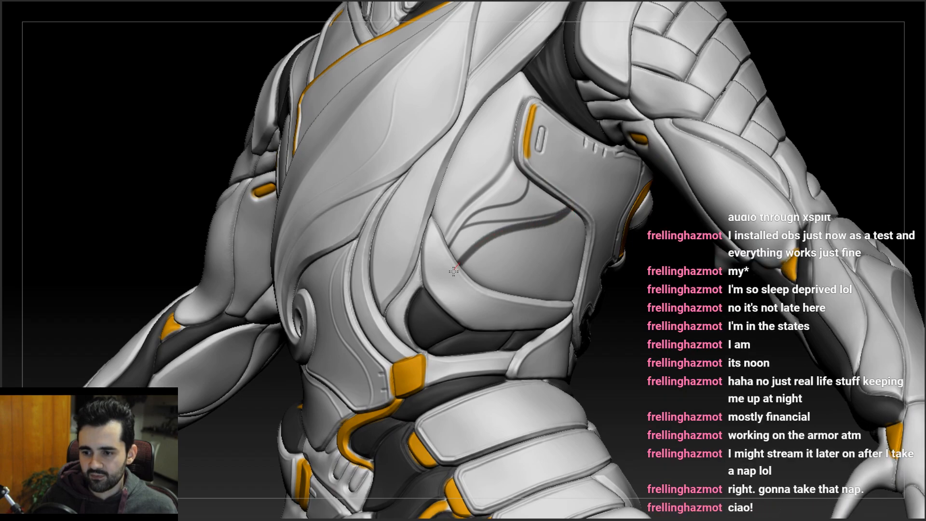
right_drag(471, 243, 520, 234)
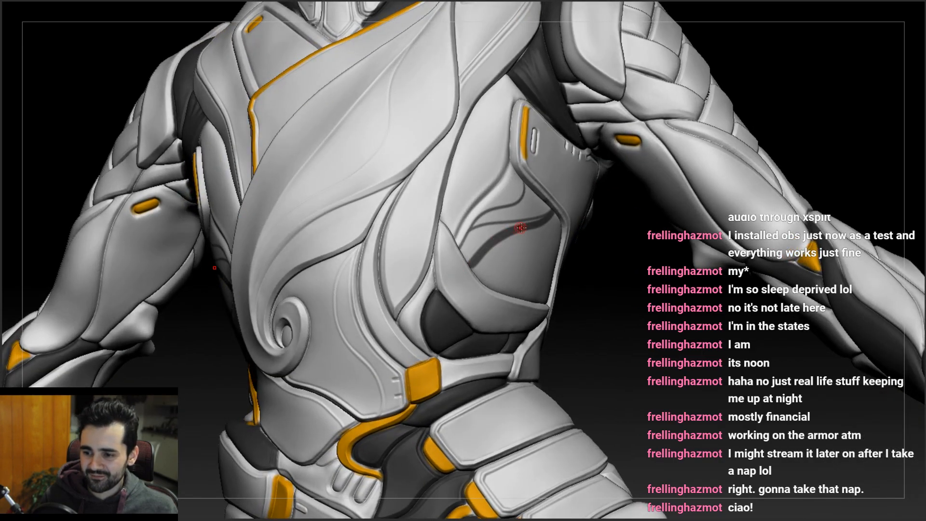
- Paint another curve under the broad one, bending down to a small hook near the rib surface's lower edge
drag(492, 255, 499, 297)
right_drag(506, 277, 569, 209)
drag(569, 210, 484, 293)
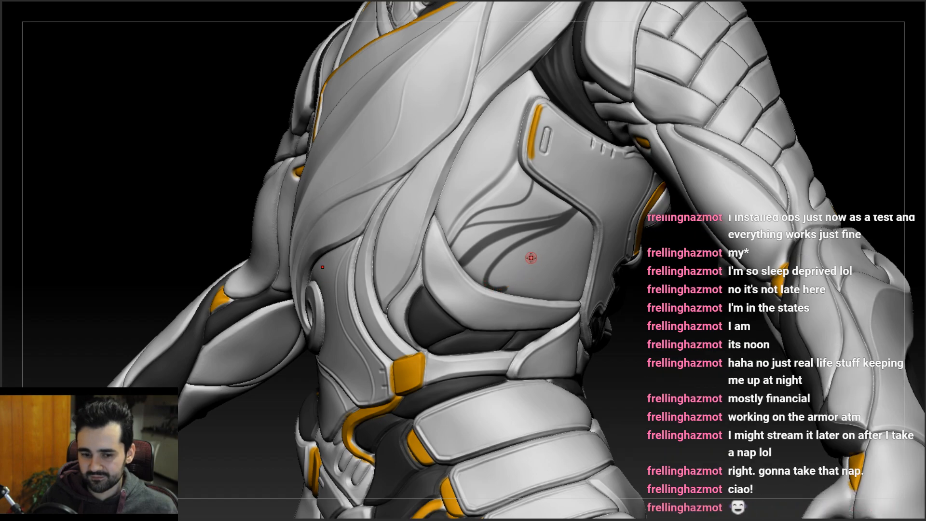
key(ctrl+z)
drag(577, 209, 532, 234)
mouse_move(476, 270)
mouse_down()
mouse_move(486, 289)
mouse_move(501, 287)
mouse_up()
mouse_move(525, 262)
right_down()
mouse_move(545, 242)
mouse_move(601, 243)
mouse_move(574, 209)
right_up()
drag(573, 208, 480, 279)
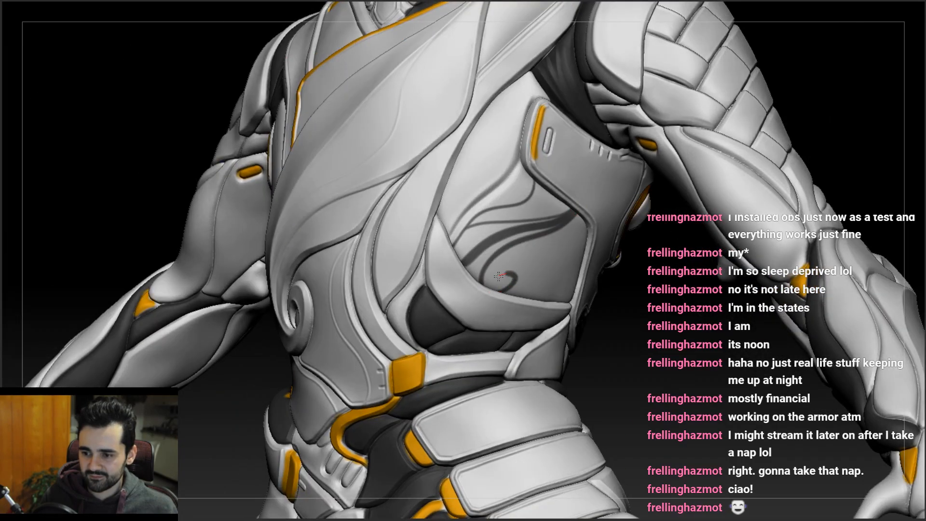
right_drag(514, 258, 503, 269)
- Adjust the brush and paint a line from the side plate's lower edge into the curled hook, redoing unsatisfactory strokes
key(space)
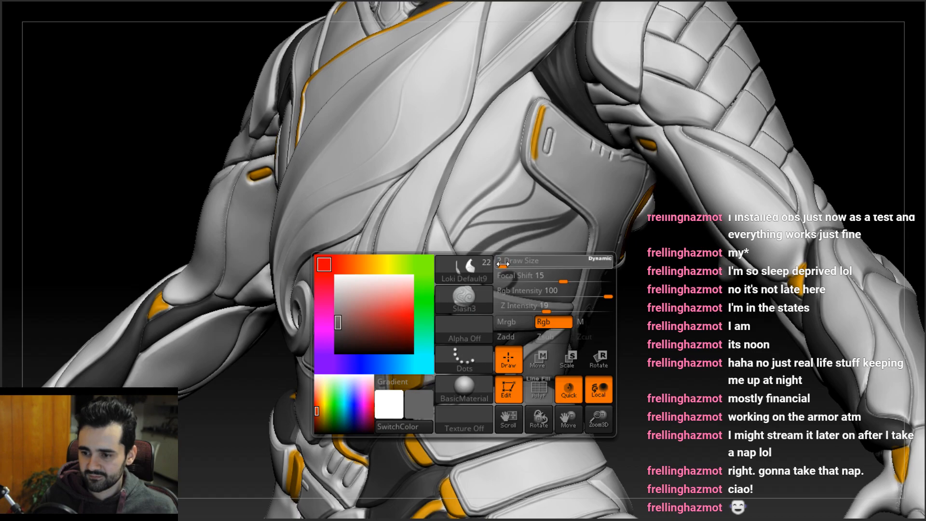
mouse_move(534, 249)
mouse_down()
mouse_move(583, 234)
mouse_move(502, 281)
mouse_up()
key(ctrl+z)
mouse_move(607, 224)
right_down()
mouse_move(694, 206)
mouse_move(598, 227)
right_up()
key(ctrl+z)
drag(616, 246, 505, 283)
key(ctrl+z)
drag(580, 269, 510, 286)
mouse_move(523, 269)
right_down()
mouse_move(580, 266)
mouse_move(516, 277)
right_up()
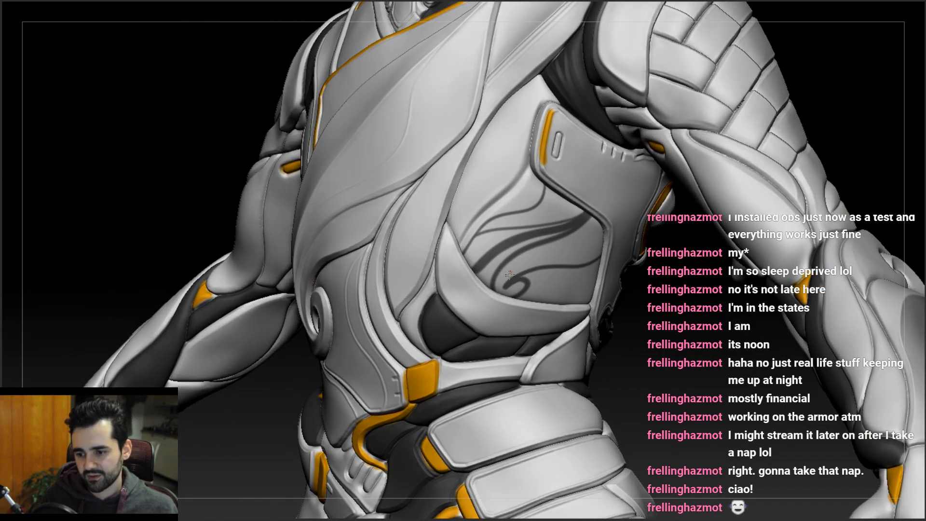
- Paint a line from the broad curve's tip at the side plate down into the curled hook, redoing unsatisfactory strokes
mouse_move(543, 265)
mouse_down()
mouse_move(600, 241)
mouse_move(516, 268)
mouse_up()
key(ctrl+z)
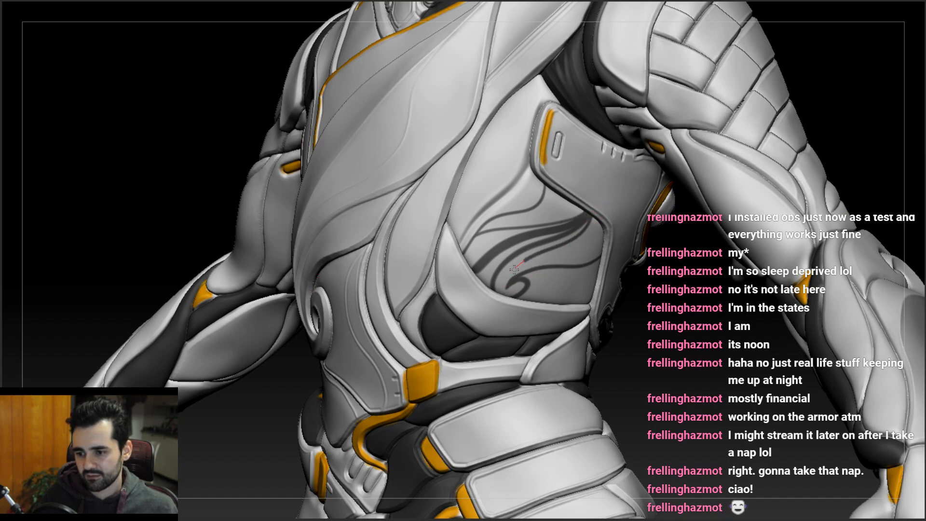
key(ctrl+z)
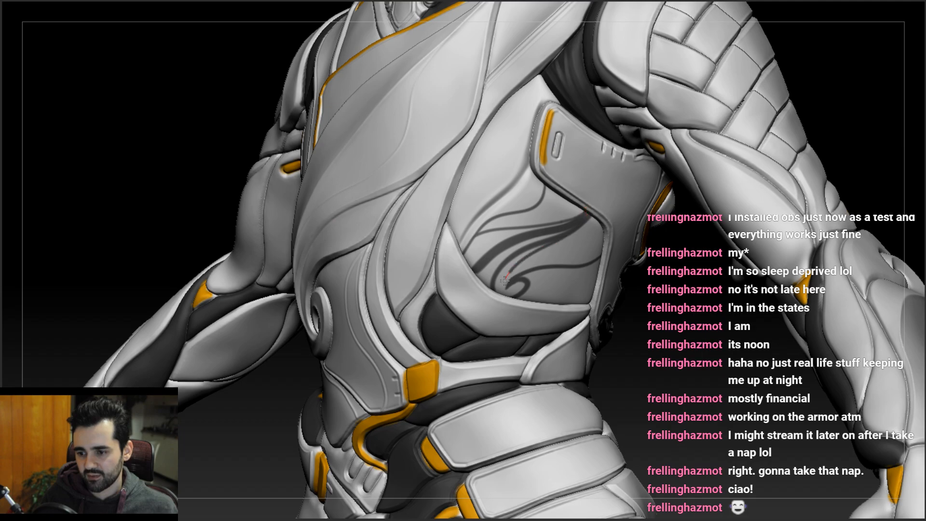
mouse_move(528, 275)
right_down()
mouse_move(603, 270)
mouse_move(507, 268)
right_up()
key(ctrl+z)
ctrl+drag(593, 213, 541, 251)
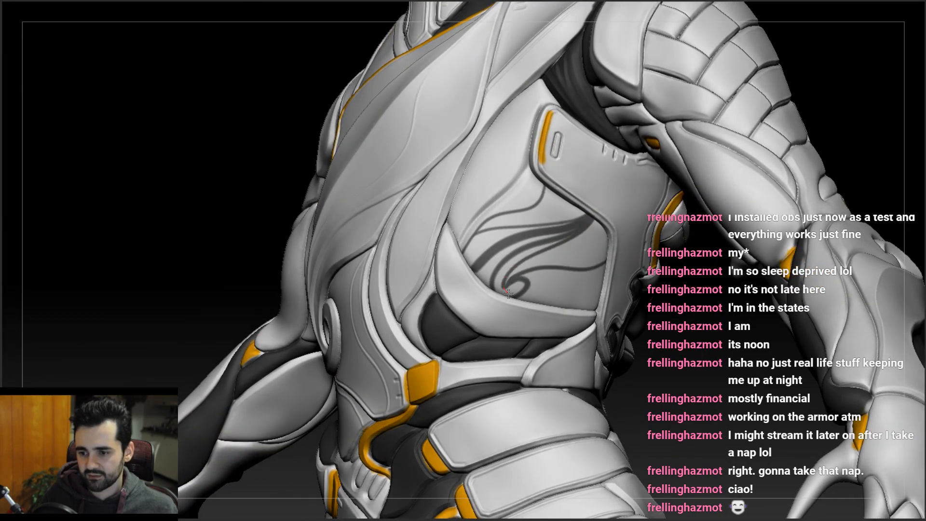
- Paint a line above the top curve from the side plate's corner and add two short parallel dashes beside it
mouse_move(511, 264)
ctrl+right_down()
mouse_move(505, 205)
mouse_move(564, 212)
mouse_move(535, 222)
mouse_move(556, 227)
mouse_move(511, 208)
mouse_move(531, 228)
mouse_move(533, 221)
ctrl+right_up()
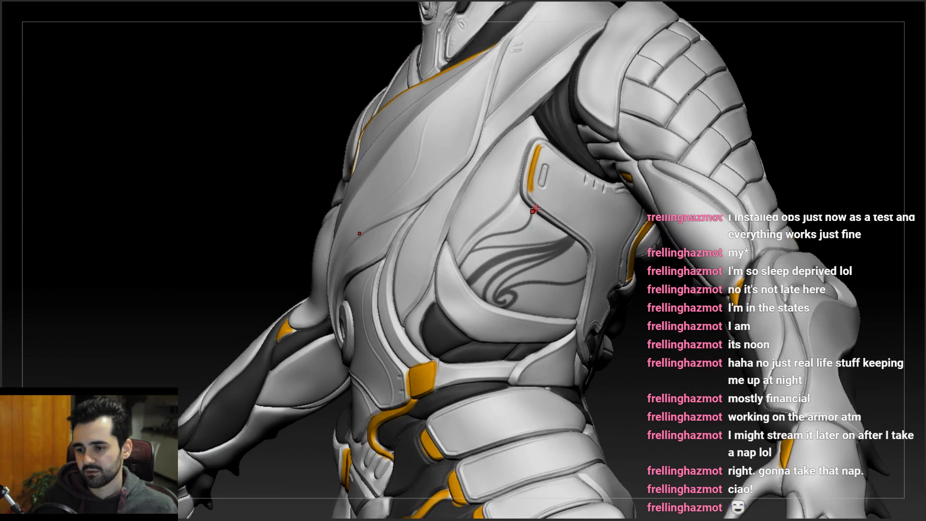
mouse_move(458, 260)
ctrl+right_down()
mouse_move(472, 188)
mouse_move(538, 202)
mouse_move(478, 225)
ctrl+right_up()
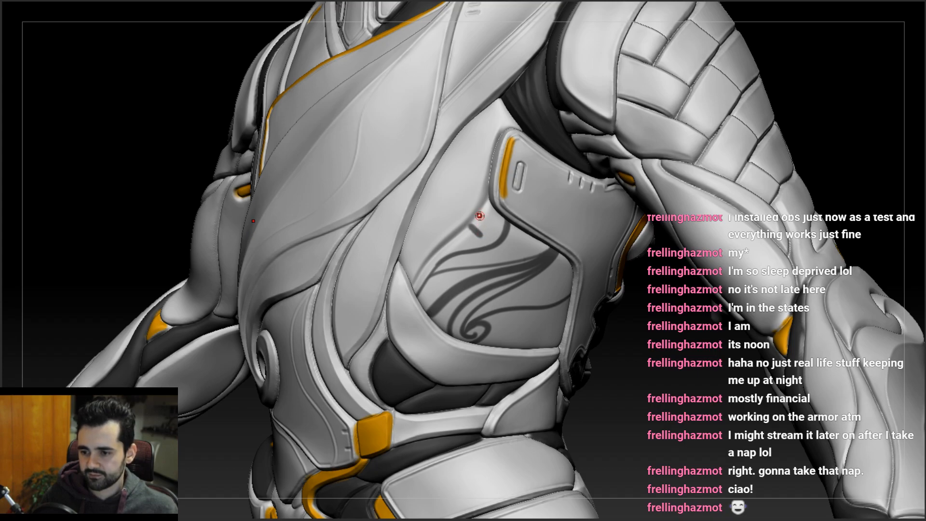
ctrl+right_drag(471, 190, 469, 168)
mouse_move(491, 229)
right_down()
mouse_move(323, 251)
mouse_move(393, 242)
right_up()
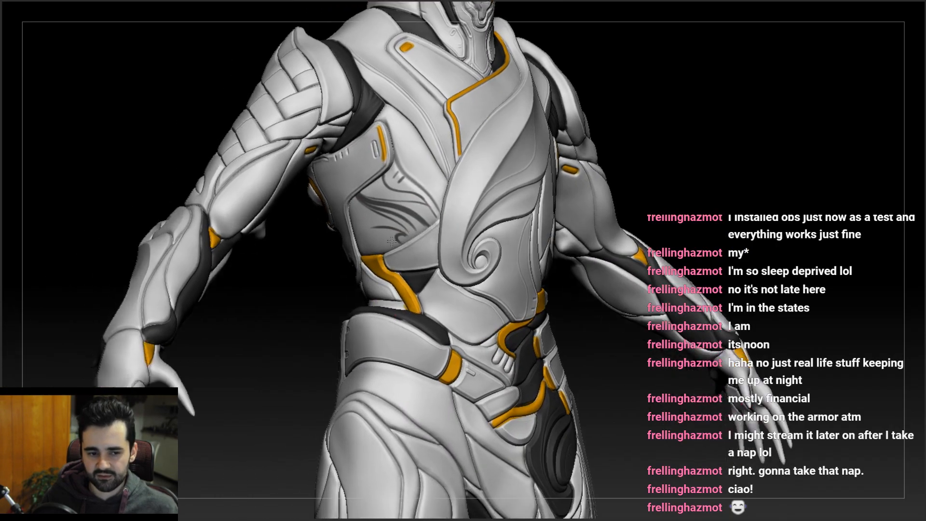
- Paint a curve from the curled hook that arches outward and bends down to the rib surface's lower edge
mouse_move(407, 192)
ctrl+right_down()
mouse_move(419, 219)
mouse_move(525, 213)
mouse_move(357, 205)
mouse_move(488, 195)
mouse_move(392, 207)
mouse_move(489, 213)
mouse_move(443, 232)
mouse_move(457, 266)
ctrl+right_up()
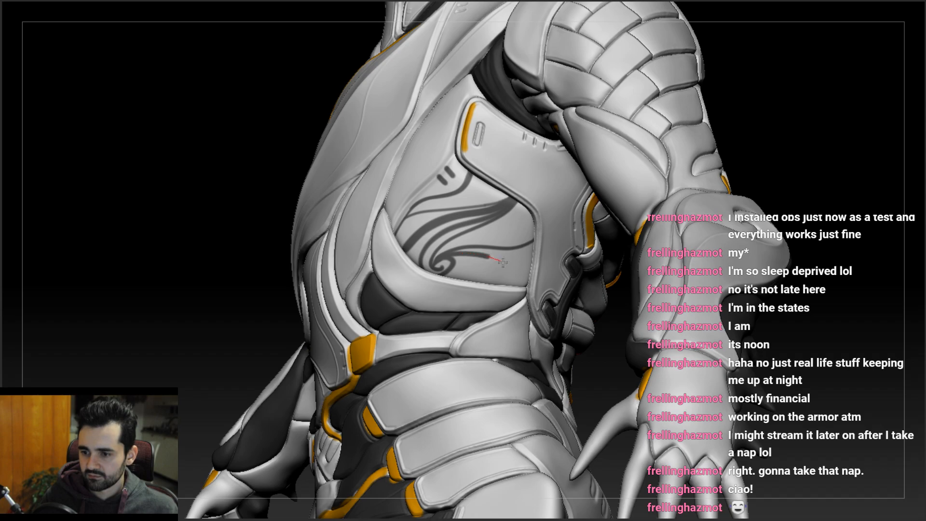
mouse_move(500, 238)
right_down()
mouse_move(415, 231)
mouse_move(453, 226)
mouse_move(320, 276)
mouse_move(336, 261)
mouse_move(376, 266)
mouse_move(317, 270)
right_up()
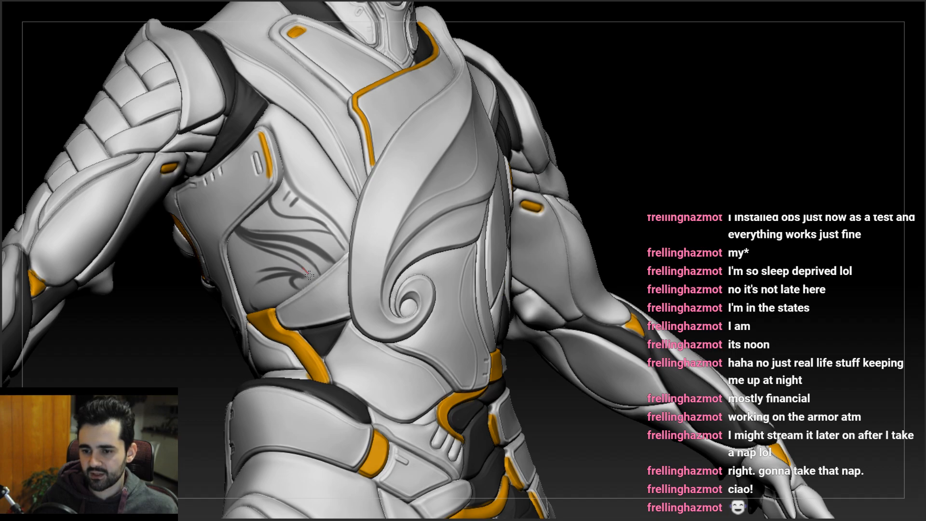
mouse_move(287, 274)
right_down()
mouse_move(273, 264)
mouse_move(243, 278)
right_up()
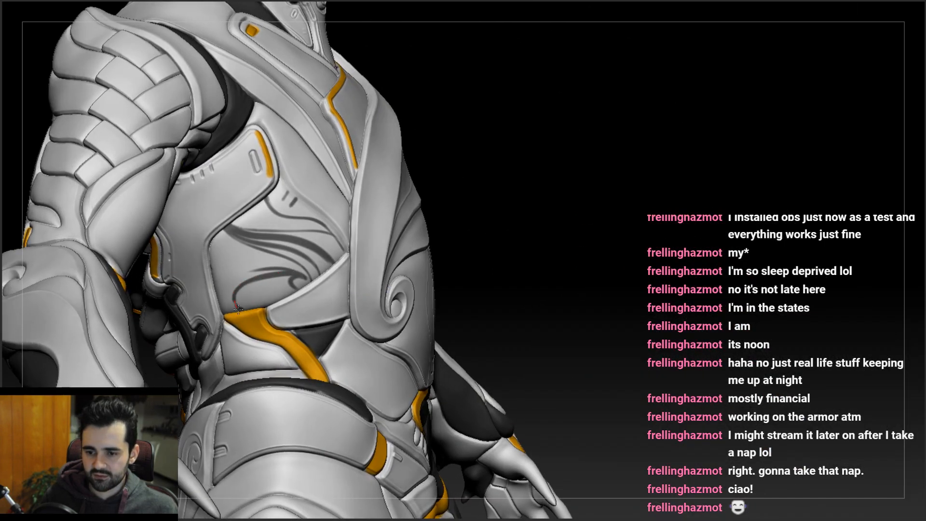
ctrl+drag(252, 271, 219, 285)
- Reinforce the lower line where it starts at the side plate's edge and runs toward the curled hook
mouse_move(308, 276)
right_down()
mouse_move(247, 263)
mouse_move(331, 263)
mouse_move(195, 269)
mouse_move(167, 259)
right_up()
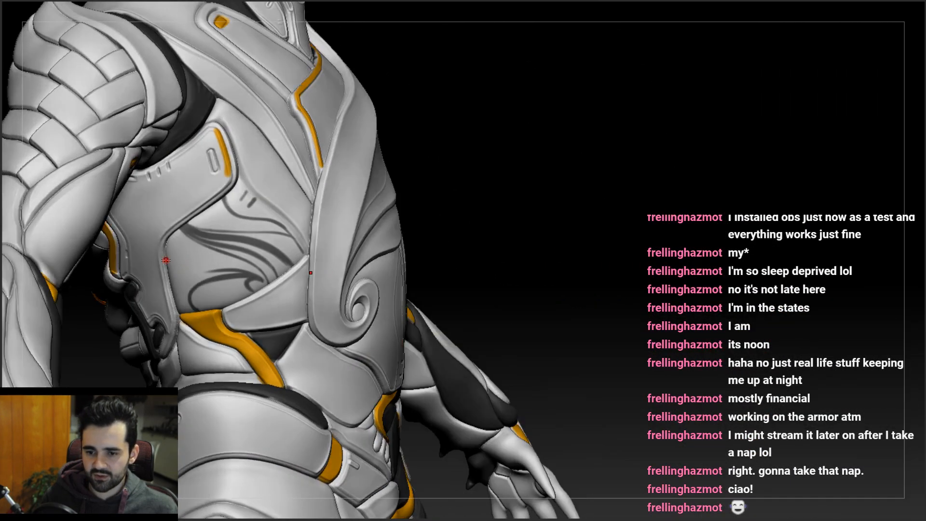
right_drag(239, 272, 245, 254)
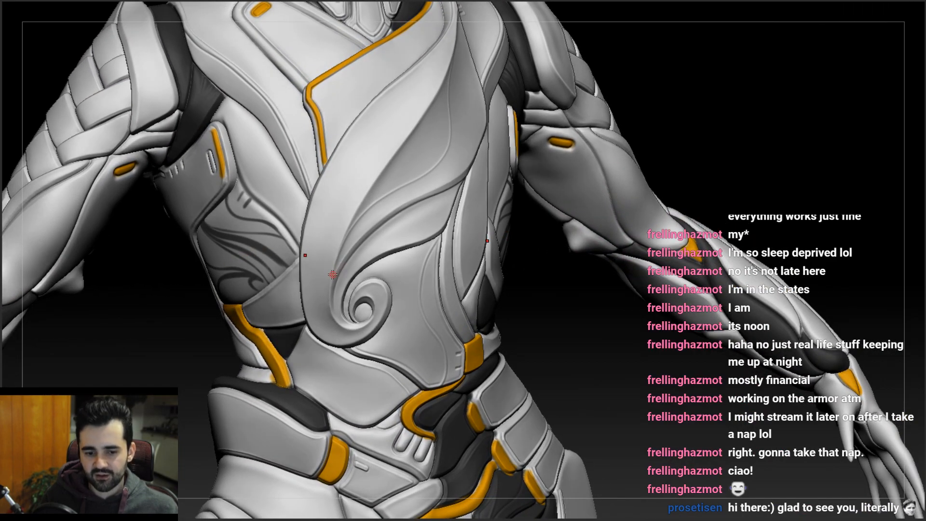
right_drag(341, 228, 345, 233)
right_drag(165, 240, 164, 290)
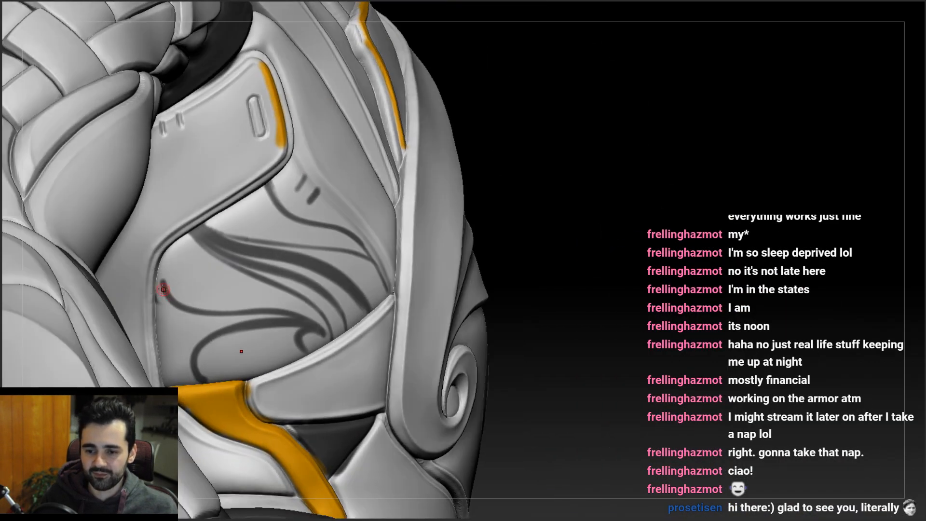
mouse_move(174, 281)
mouse_down()
mouse_move(166, 279)
mouse_move(168, 293)
mouse_move(201, 311)
mouse_up()
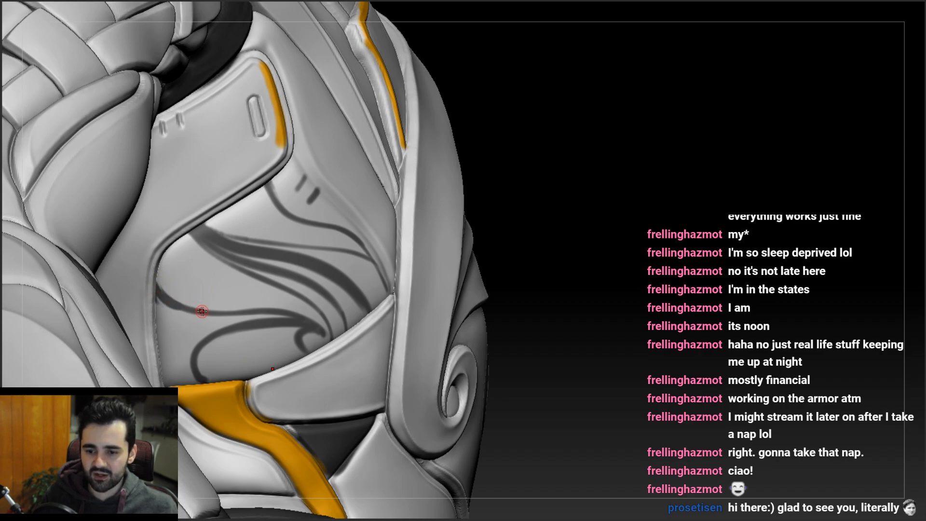
right_drag(224, 314, 250, 303)
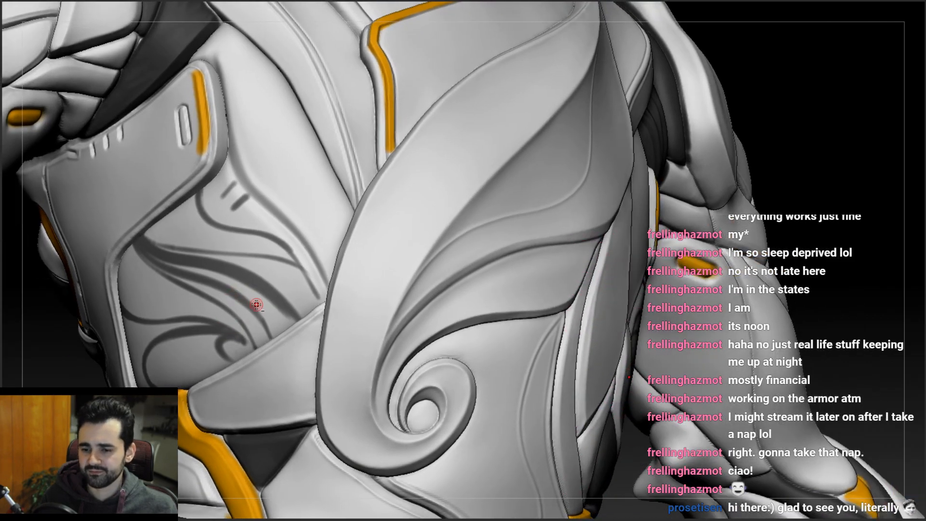
- Paint another curve from the side plate's edge between the broad curves and the lower line, redoing unsatisfactory strokes
drag(156, 240, 194, 245)
mouse_move(172, 214)
ctrl+right_down()
mouse_move(227, 243)
mouse_move(116, 248)
ctrl+right_up()
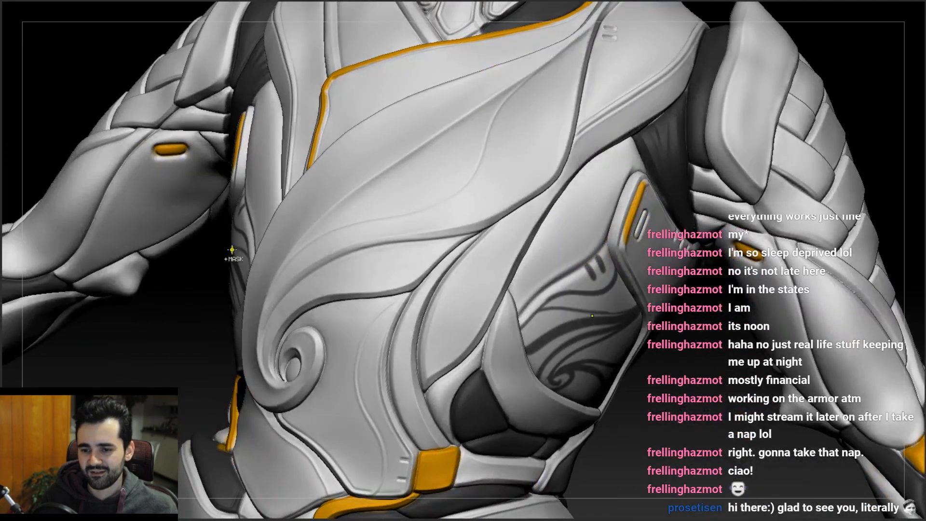
right_drag(504, 279, 395, 282)
mouse_move(605, 287)
alt+right_down()
mouse_move(492, 240)
mouse_move(569, 243)
mouse_move(521, 267)
alt+right_up()
mouse_move(496, 270)
mouse_down()
mouse_move(551, 283)
mouse_move(554, 301)
mouse_up()
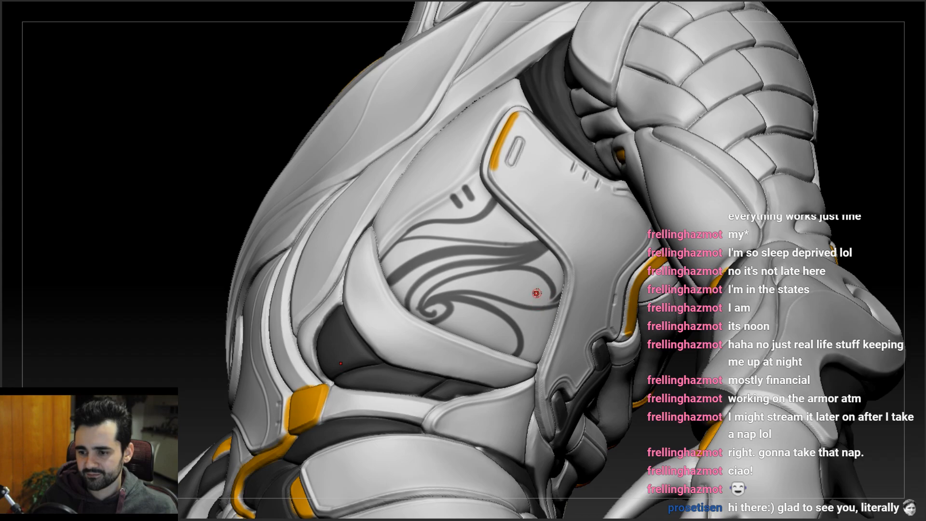
key(ctrl+z)
mouse_move(492, 271)
mouse_down()
mouse_move(580, 277)
mouse_move(483, 272)
mouse_move(571, 273)
mouse_up()
key(ctrl+z)
key(ctrl+z)
right_drag(544, 262, 574, 219)
right_drag(444, 251, 439, 335)
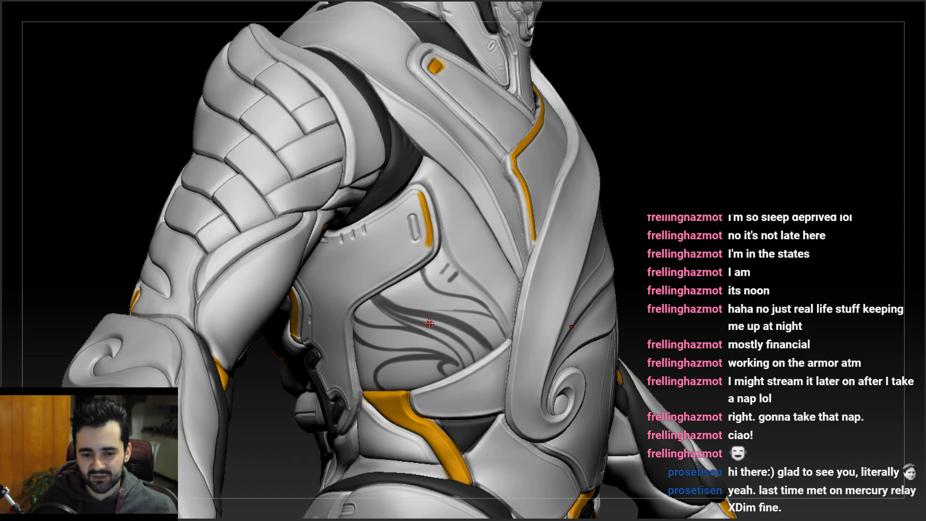
- Erase the thin branch line between the top curve and the broad curves on the rib surface
ctrl+right_drag(412, 280, 483, 324)
ctrl+alt+drag(449, 327, 500, 328)
alt+right_drag(506, 347, 445, 317)
ctrl+alt+drag(444, 317, 473, 347)
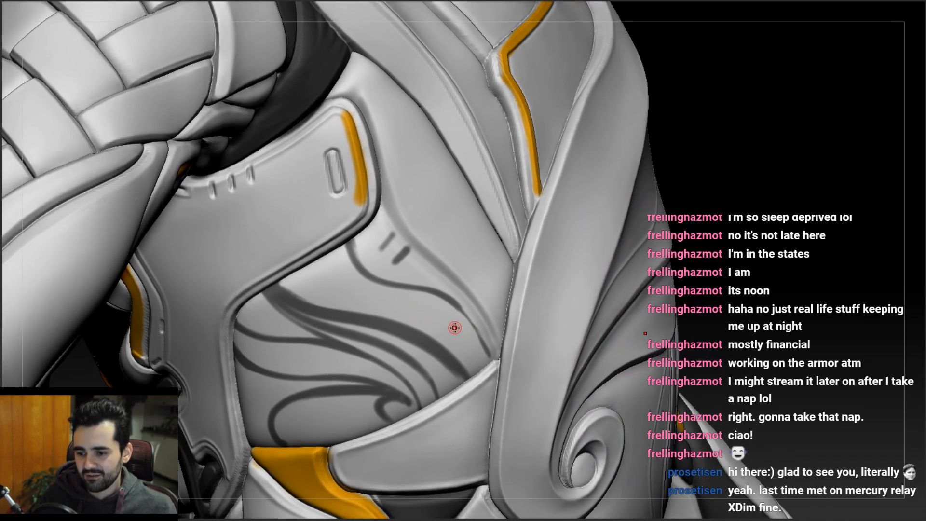
right_drag(457, 326, 464, 318)
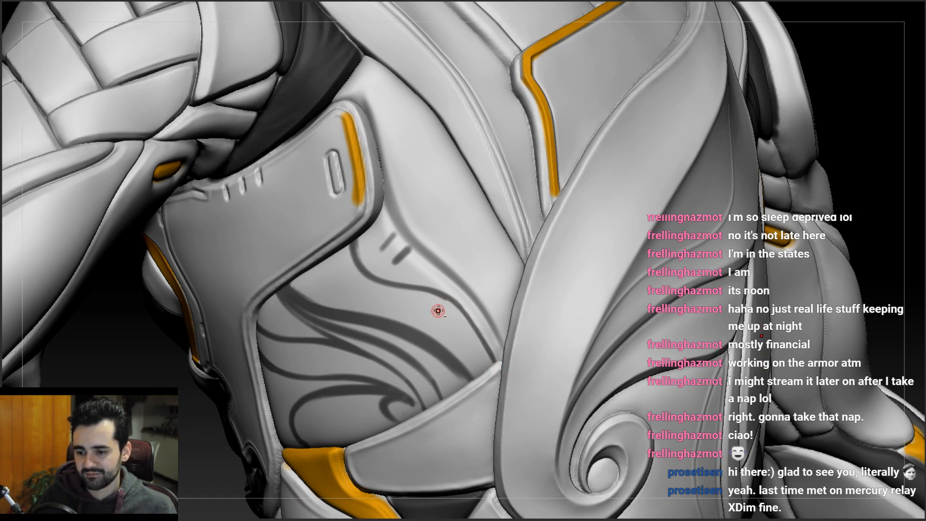
- Repaint the top curve's inner end so it runs down to the rib surface's inner edge
right_drag(482, 366, 406, 329)
ctrl+right_drag(466, 333, 352, 309)
alt+right_drag(693, 270, 501, 268)
right_drag(501, 268, 434, 276)
mouse_move(511, 284)
ctrl+right_down()
mouse_move(521, 309)
mouse_move(501, 318)
mouse_move(518, 301)
ctrl+right_up()
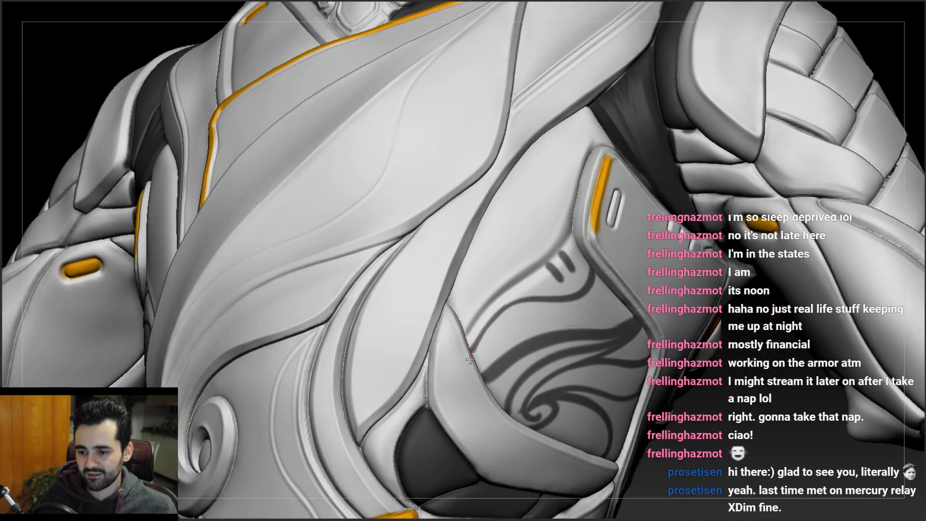
right_drag(482, 342, 439, 341)
mouse_move(474, 336)
ctrl+mouse_down()
mouse_move(640, 302)
mouse_move(485, 328)
mouse_move(482, 339)
ctrl+mouse_up()
key(ctrl+z)
right_drag(528, 307, 567, 305)
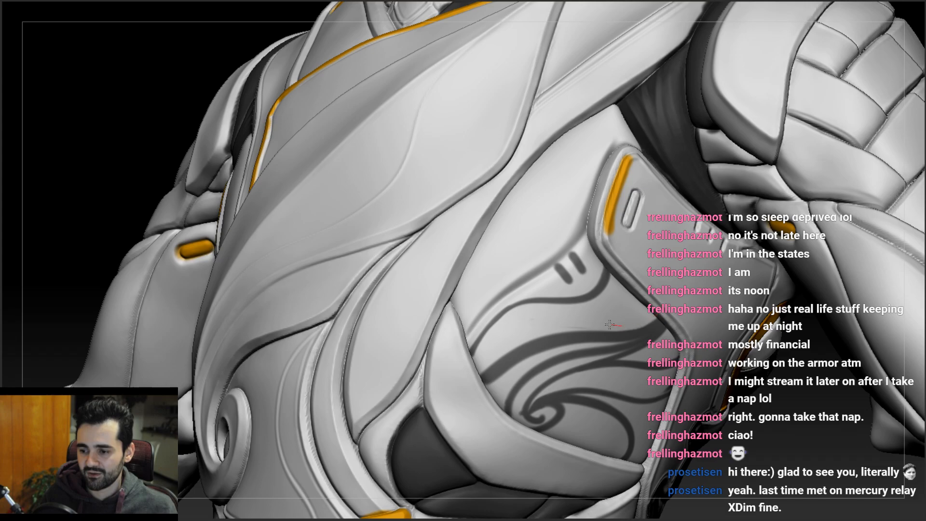
- Examine the swirl pattern on both rib panels from close up and across the whole torso
mouse_move(634, 322)
right_down()
mouse_move(264, 278)
mouse_move(310, 260)
mouse_move(326, 296)
right_up()
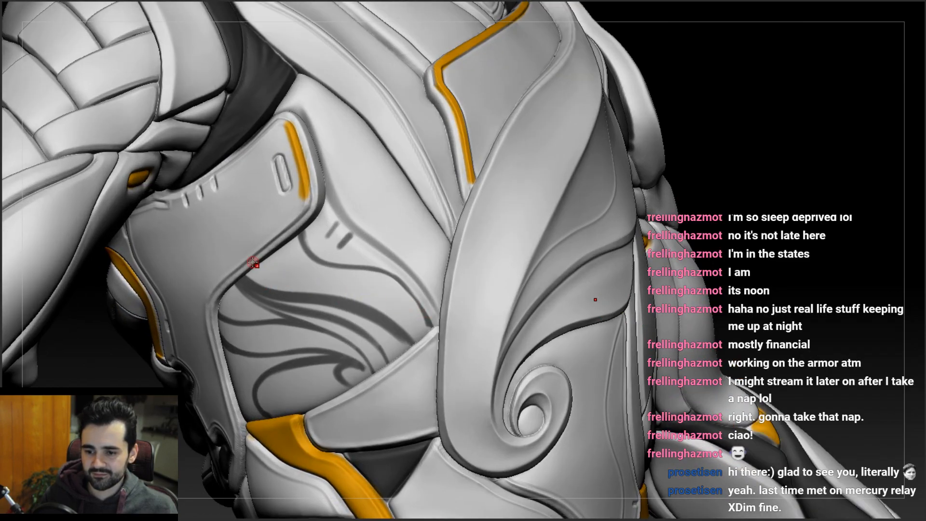
mouse_move(311, 289)
mouse_down()
mouse_move(411, 295)
mouse_move(420, 309)
mouse_up()
mouse_move(383, 280)
ctrl+right_down()
mouse_move(371, 252)
mouse_move(250, 265)
ctrl+right_up()
right_drag(572, 299, 616, 291)
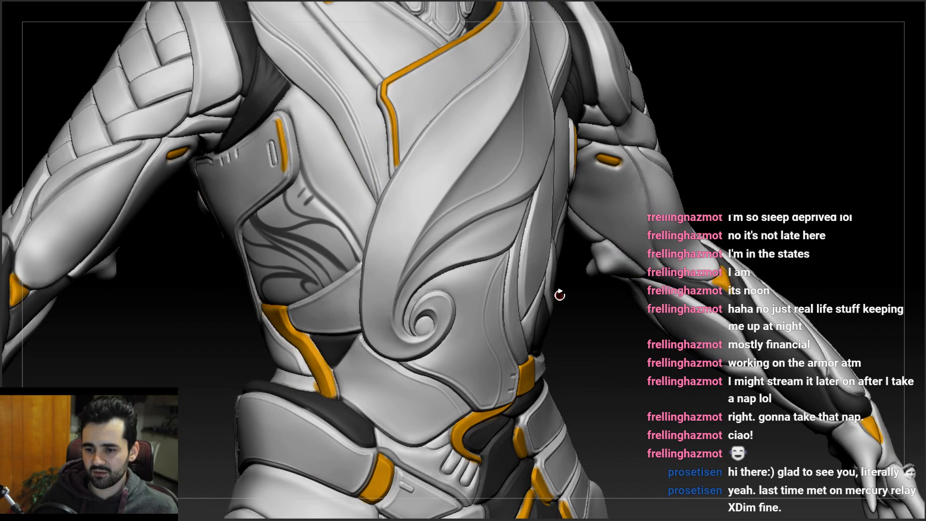
drag(559, 294, 334, 256)
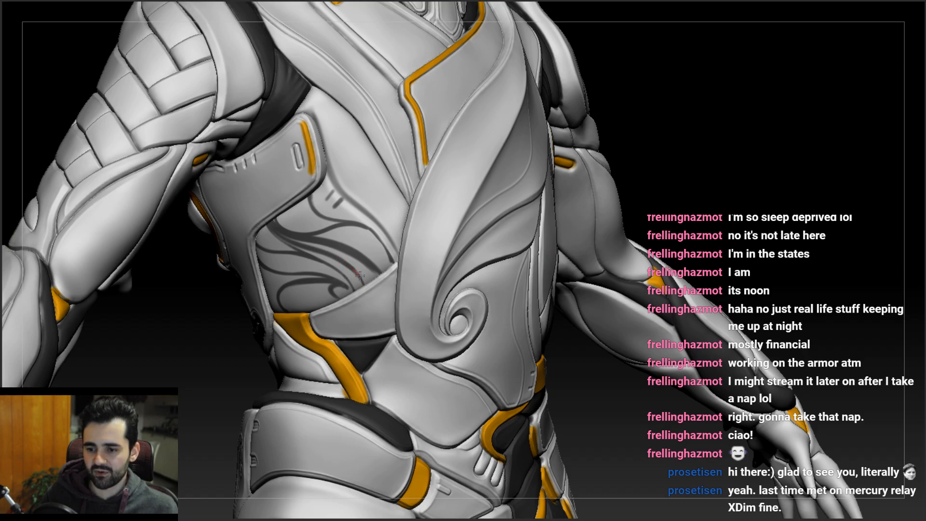
right_drag(289, 309, 387, 268)
right_drag(578, 281, 561, 217)
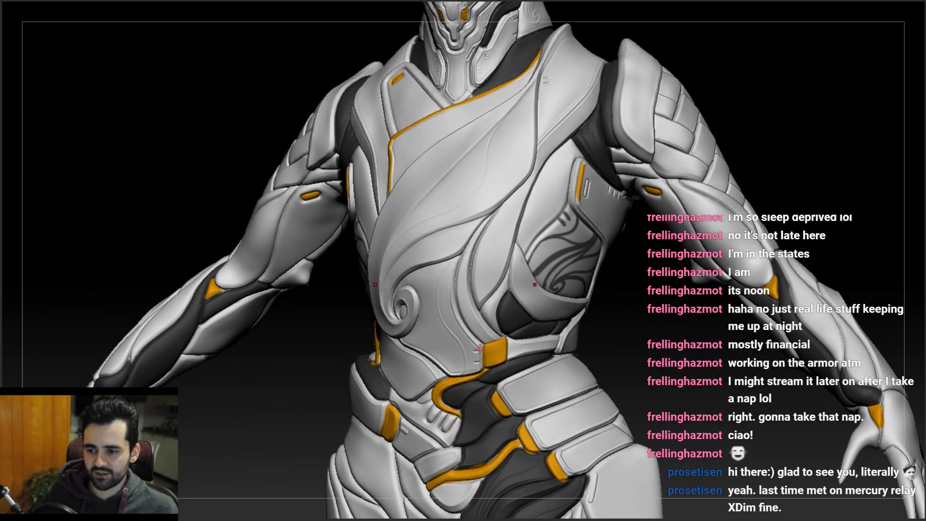
right_drag(546, 268, 699, 280)
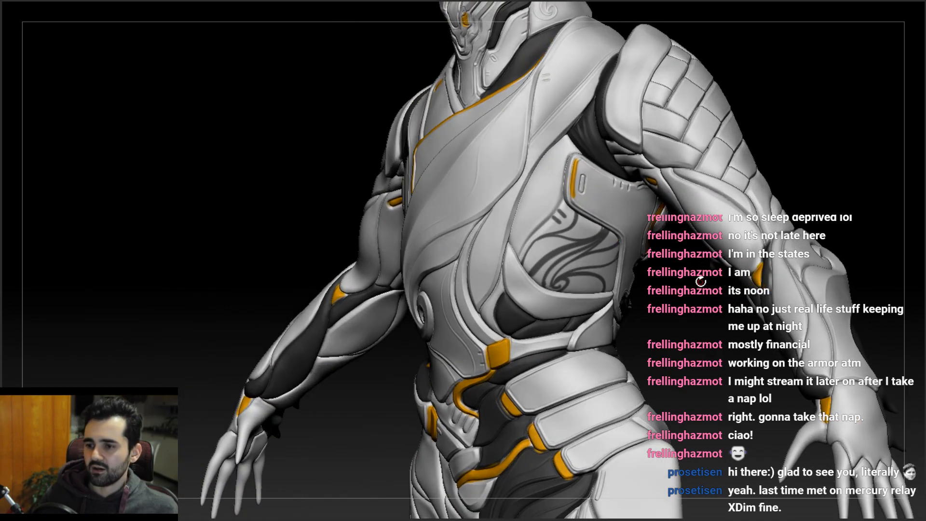
- Redraw the upper curve of the rib panel's swirl pattern down to the panel's front edge
mouse_move(542, 248)
right_down()
mouse_move(579, 244)
mouse_move(600, 264)
mouse_move(574, 255)
mouse_move(559, 220)
mouse_move(555, 239)
right_up()
drag(541, 249, 529, 277)
key(ctrl+z)
drag(558, 239, 529, 277)
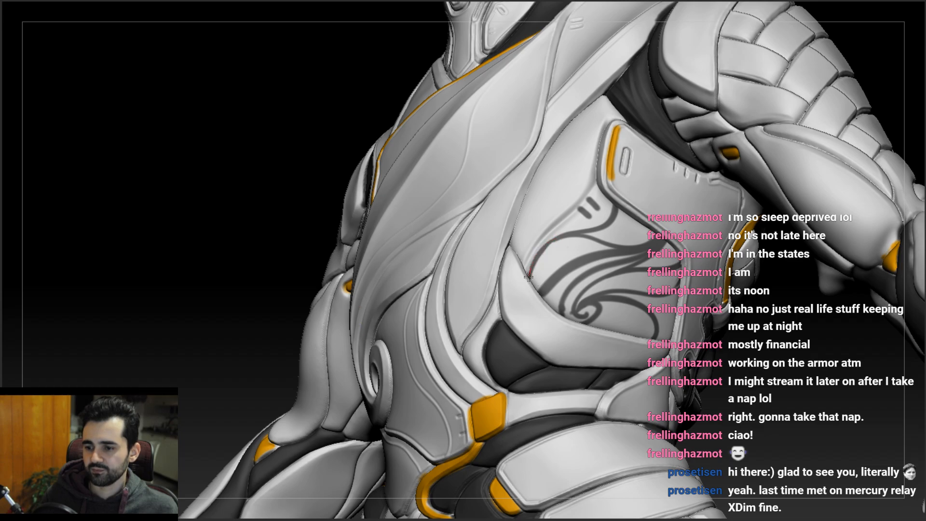
- Compare the alternative swirl patterns on the rib panels from both sides of the torso
right_drag(544, 275, 519, 232)
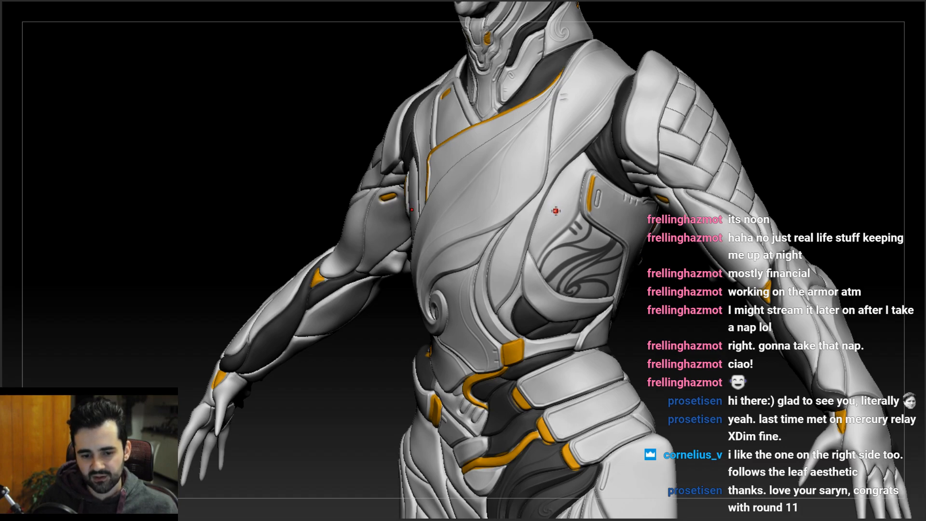
mouse_move(623, 203)
right_down()
mouse_move(564, 212)
mouse_move(589, 280)
mouse_move(617, 279)
mouse_move(607, 277)
mouse_move(619, 184)
mouse_move(573, 193)
mouse_move(587, 249)
mouse_move(600, 250)
right_up()
mouse_move(433, 247)
right_down()
mouse_move(422, 250)
mouse_move(446, 245)
right_up()
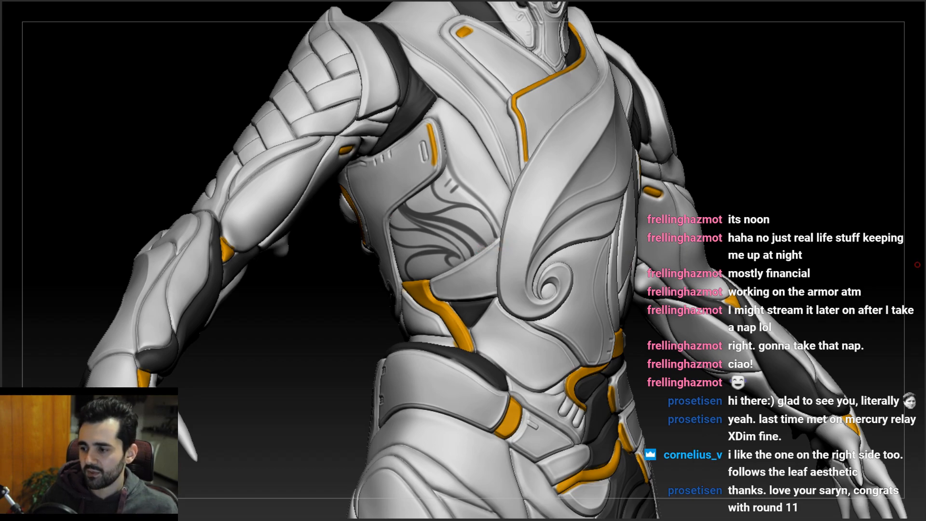
key(ctrl+z)
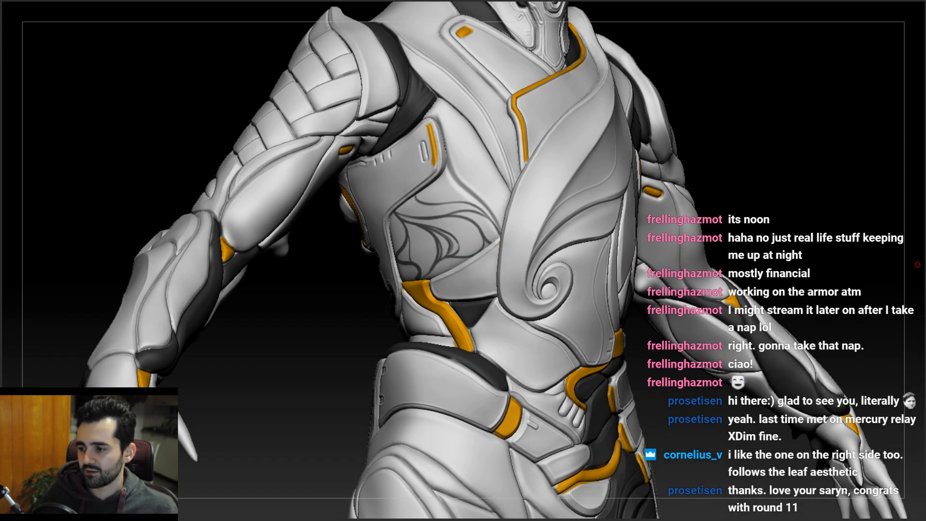
drag(717, 272, 652, 280)
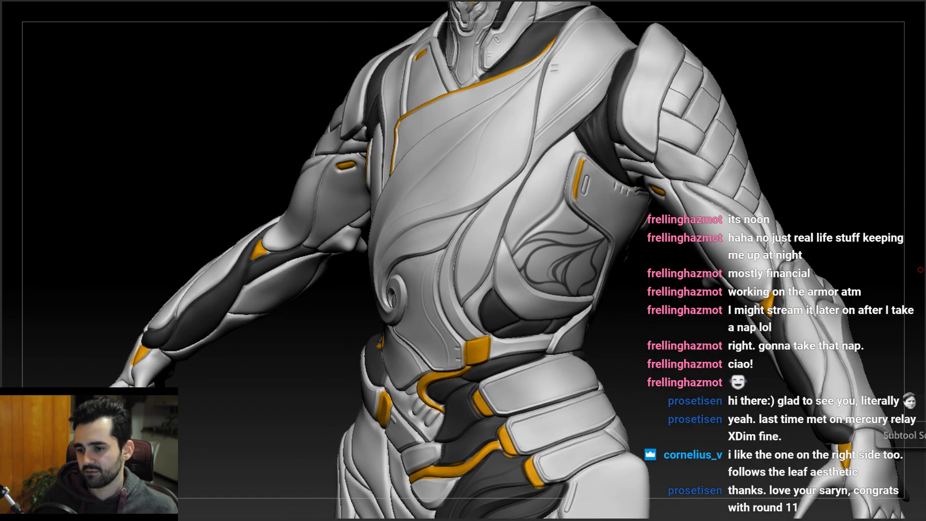
click(920, 270)
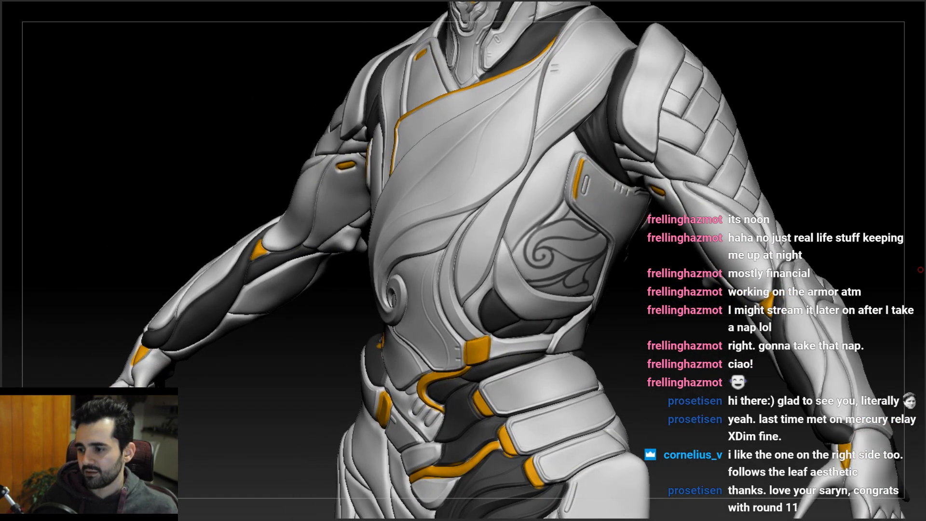
drag(600, 282, 561, 284)
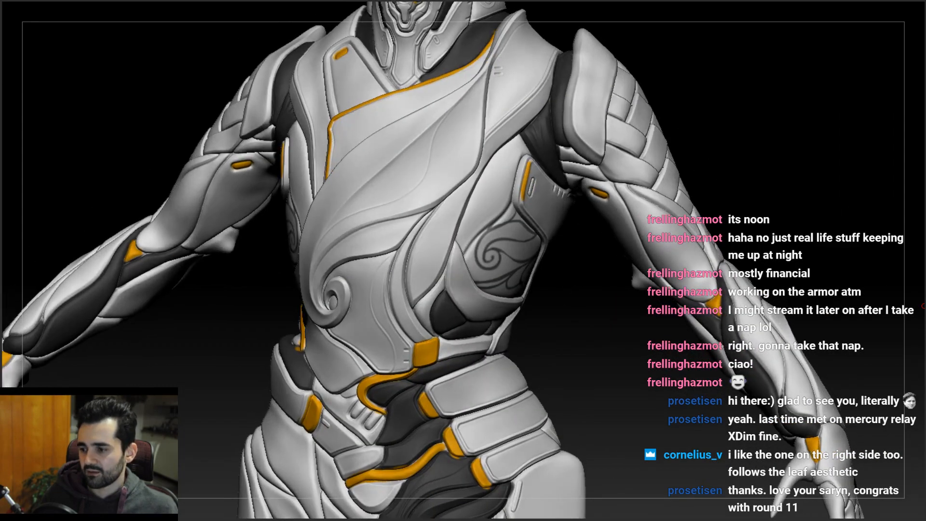
click(922, 306)
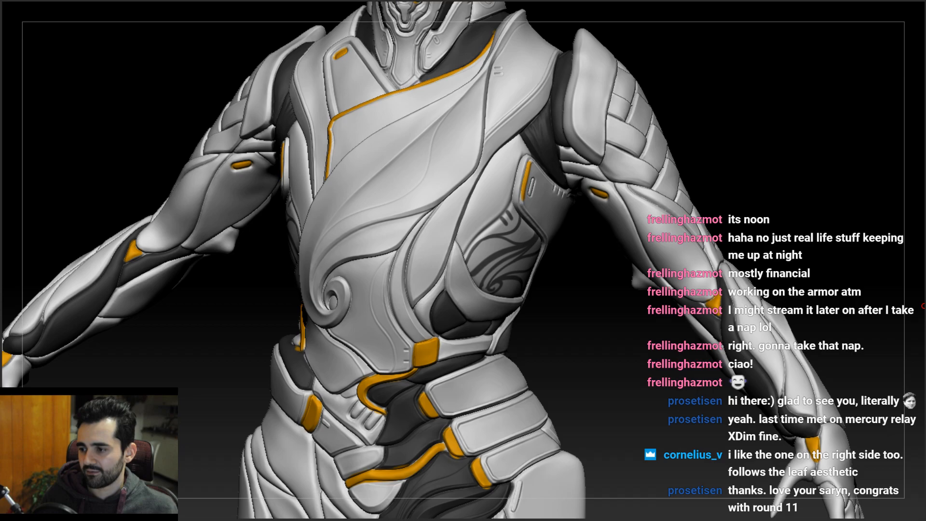
- Save the current state of the sculpt
drag(598, 267, 613, 250)
drag(511, 261, 486, 260)
key(ctrl+s)
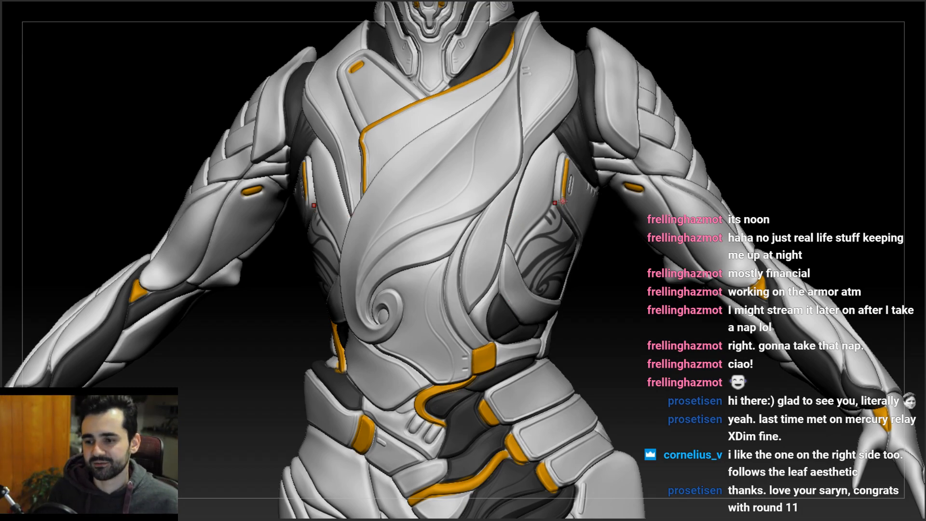
- Fill the patterned rib panel object with white (R 255, G 255, B 255) to clear the dark swirl lines
right_drag(515, 274, 543, 287)
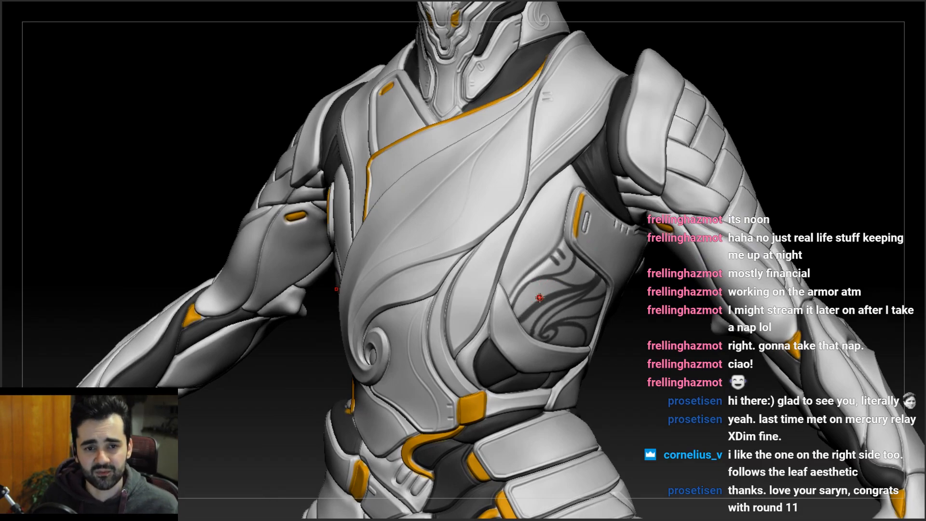
mouse_move(573, 289)
right_down()
mouse_move(546, 280)
mouse_move(568, 275)
right_up()
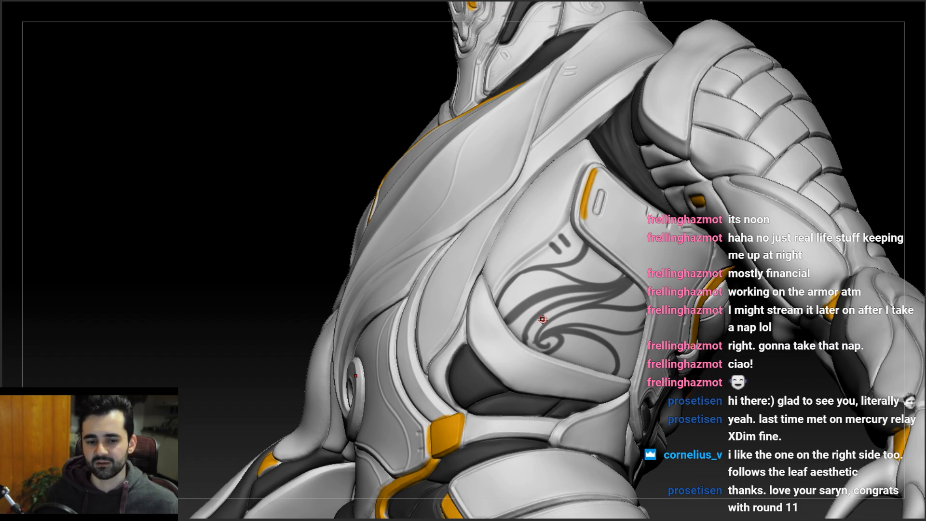
mouse_move(562, 284)
right_down()
mouse_move(600, 288)
mouse_move(589, 289)
right_up()
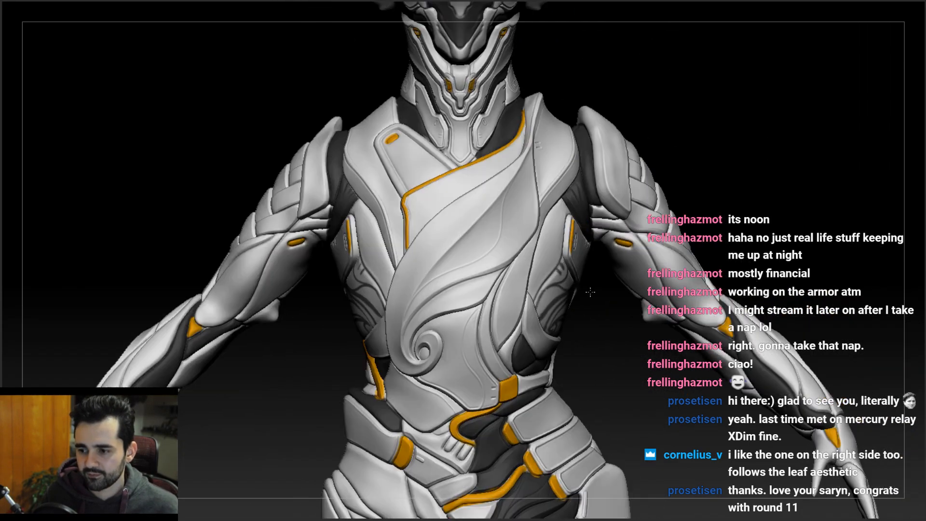
right_drag(520, 310, 859, 324)
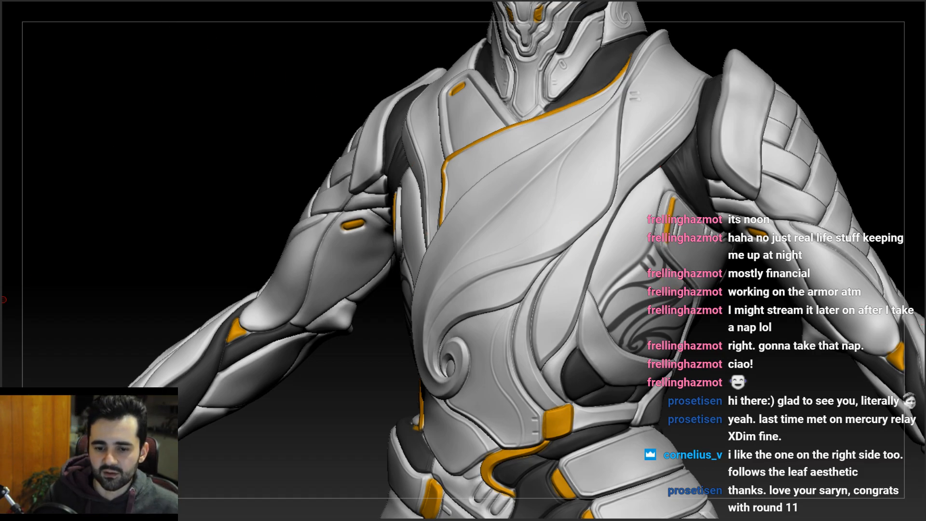
click(71, 2)
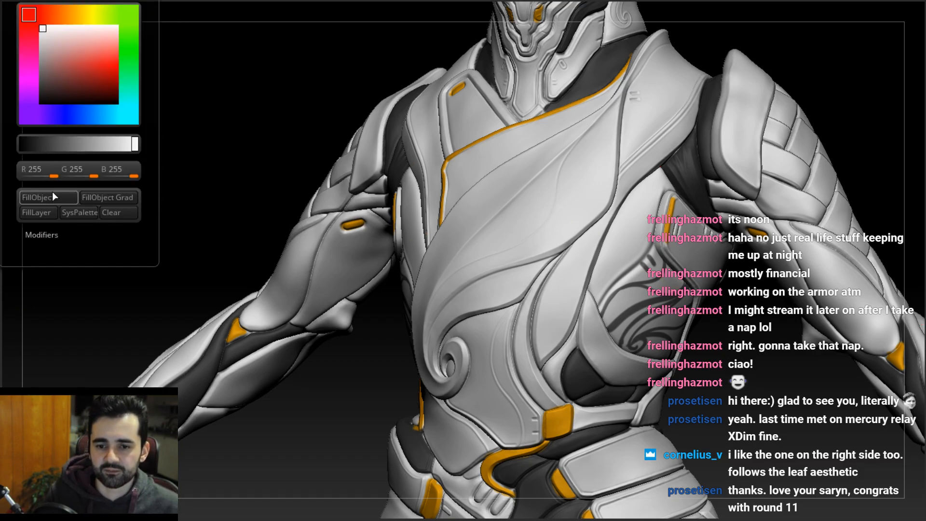
click(58, 202)
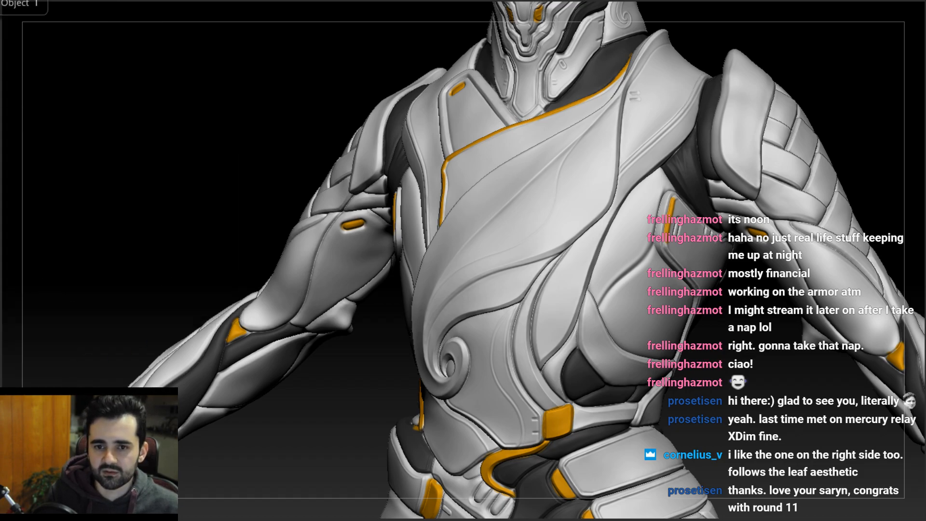
mouse_move(409, 246)
right_down()
mouse_move(578, 303)
mouse_move(394, 280)
right_up()
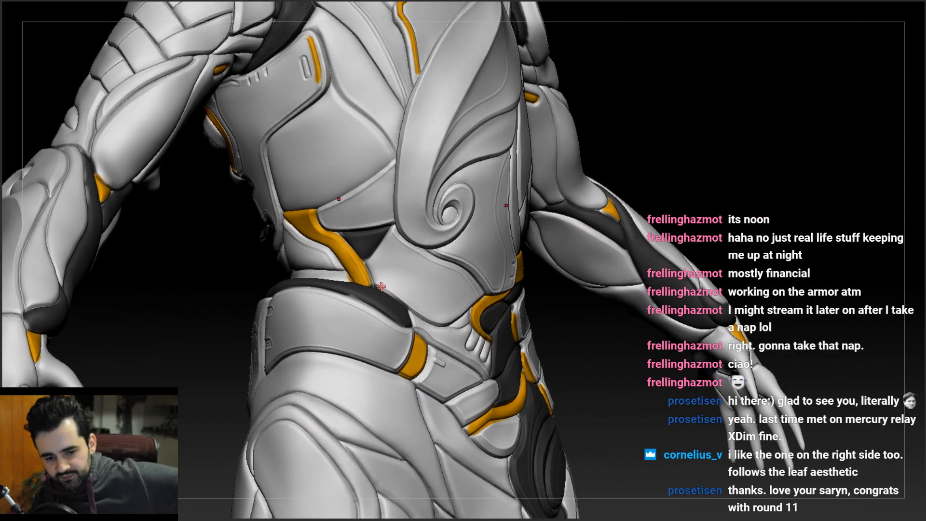
alt+right_drag(336, 141, 352, 220)
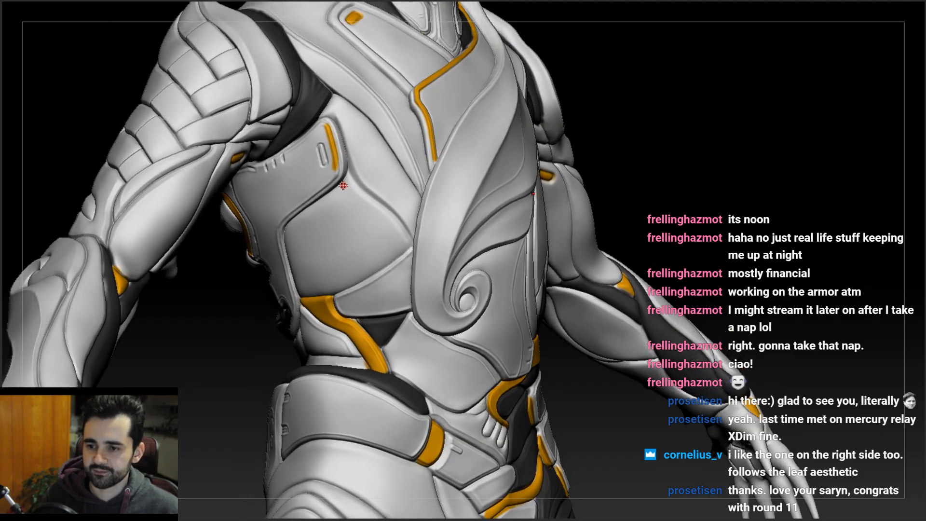
mouse_move(353, 177)
mouse_down()
mouse_move(348, 241)
mouse_move(388, 260)
mouse_up()
mouse_move(366, 250)
right_down()
mouse_move(329, 248)
mouse_move(397, 222)
right_up()
key(ctrl+z)
mouse_move(410, 247)
mouse_down()
mouse_move(377, 219)
mouse_move(295, 211)
mouse_up()
right_drag(334, 221, 309, 217)
key(ctrl+z)
- Mask a single arching line across the blank rib panel from the side plate to the front seam
mouse_move(290, 227)
mouse_down()
mouse_move(349, 230)
mouse_move(418, 258)
mouse_up()
mouse_move(301, 215)
mouse_down()
mouse_move(343, 219)
mouse_move(404, 254)
mouse_up()
key(ctrl+z)
mouse_move(333, 223)
mouse_down()
mouse_move(378, 232)
mouse_move(409, 260)
mouse_up()
key(ctrl+z)
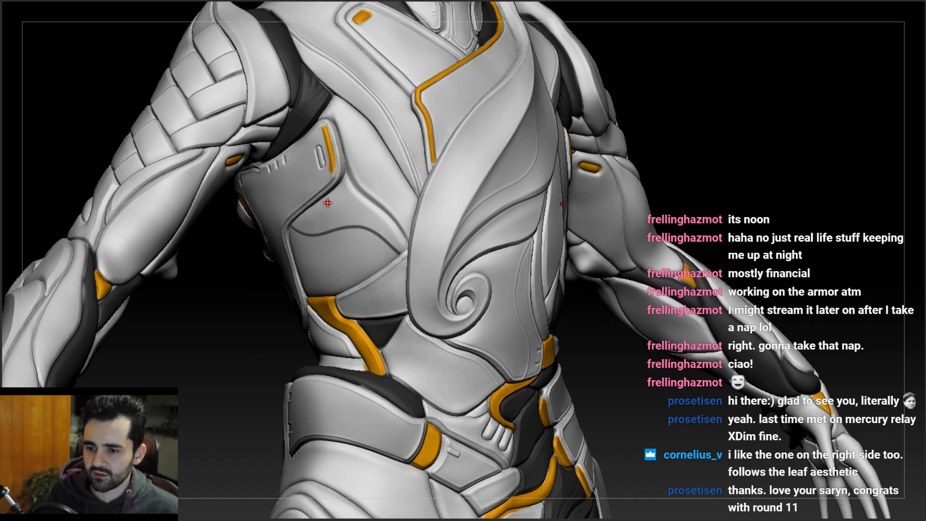
key(ctrl+z)
mouse_move(322, 205)
mouse_down()
mouse_move(349, 209)
mouse_move(332, 212)
mouse_up()
- Mask a second curve above the arching line and end the lower line in a small spiral curl beside the side plate
right_drag(341, 210, 289, 188)
ctrl+right_drag(554, 208, 568, 273)
key(ctrl+z)
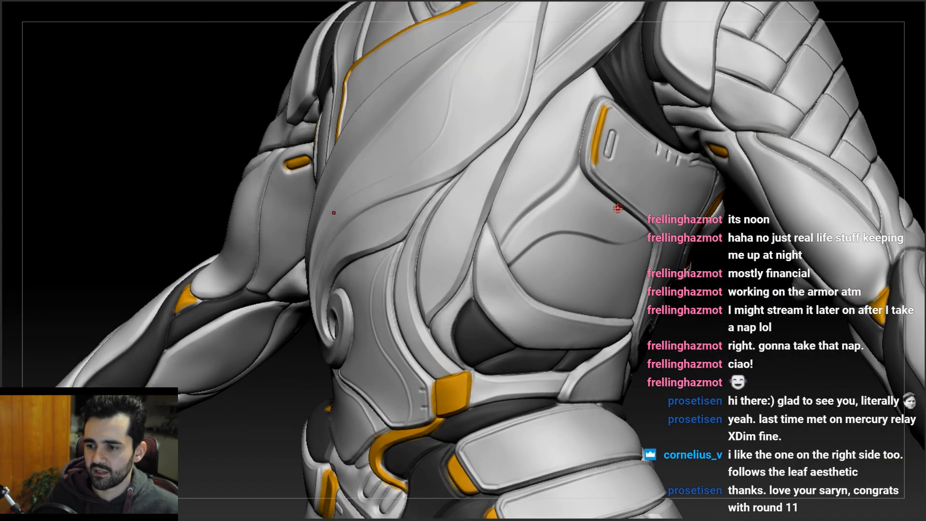
mouse_move(606, 218)
mouse_down()
mouse_move(618, 235)
mouse_move(574, 216)
mouse_move(507, 249)
mouse_move(627, 218)
mouse_move(612, 222)
mouse_up()
key(ctrl+z)
mouse_move(534, 219)
mouse_down()
mouse_move(589, 204)
mouse_move(627, 217)
mouse_move(576, 209)
mouse_move(497, 248)
mouse_up()
key(ctrl+z)
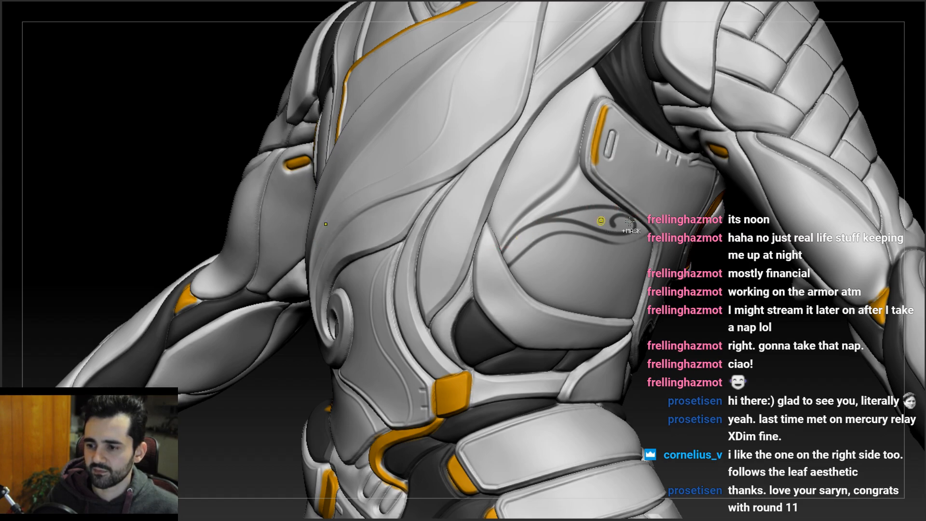
key(ctrl+z)
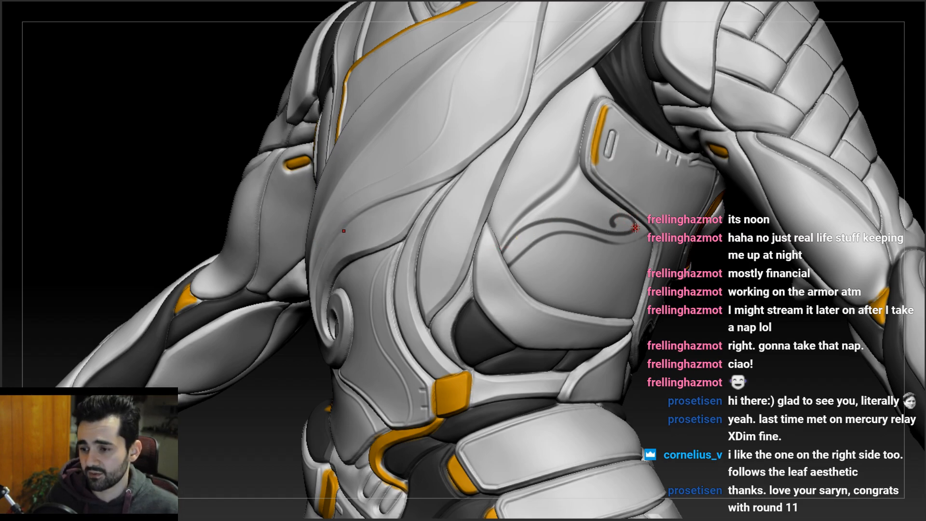
drag(634, 218, 520, 230)
key(ctrl+z)
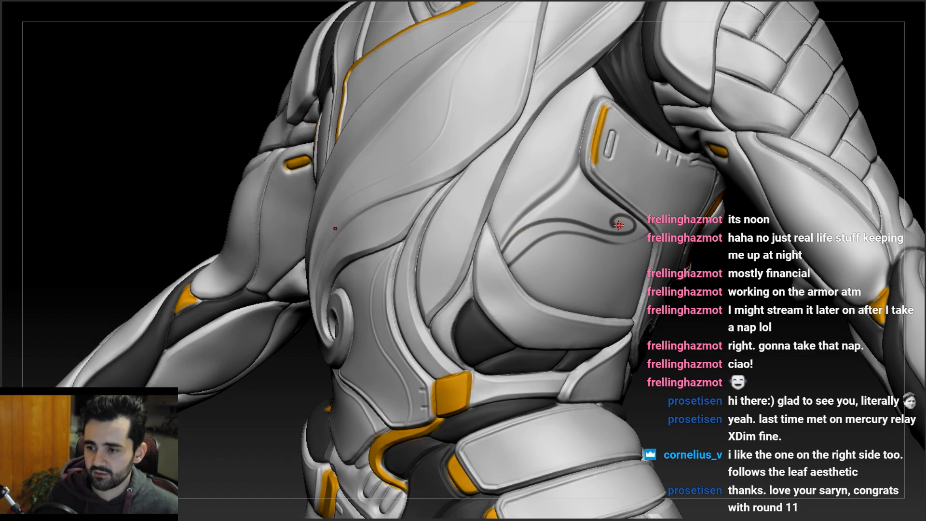
drag(592, 213, 514, 224)
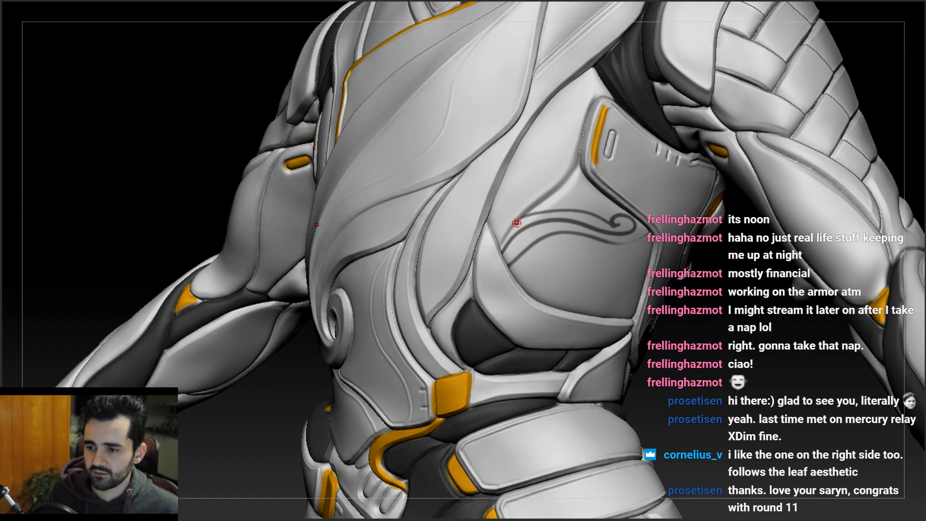
key(ctrl+z)
mouse_move(521, 198)
ctrl+right_down()
mouse_move(509, 125)
mouse_move(535, 131)
mouse_move(582, 220)
mouse_move(470, 139)
mouse_move(460, 199)
mouse_move(467, 215)
mouse_move(502, 207)
mouse_move(475, 300)
ctrl+right_up()
key(f)
key(ctrl+z)
- Redraw the long masked curve from the rib panel's front corner toward the spiral curl with a cleaner sweep
right_drag(430, 221, 423, 219)
mouse_move(371, 176)
mouse_down()
mouse_move(471, 245)
mouse_move(475, 280)
mouse_move(492, 270)
mouse_up()
key(ctrl+z)
mouse_move(366, 179)
mouse_down()
mouse_move(417, 244)
mouse_move(489, 284)
mouse_move(453, 285)
mouse_move(485, 278)
mouse_up()
mouse_move(372, 177)
mouse_down()
mouse_move(388, 211)
mouse_move(470, 297)
mouse_up()
key(ctrl+z)
mouse_move(371, 177)
mouse_down()
mouse_move(391, 225)
mouse_move(464, 307)
mouse_up()
- Mask a C-shaped curve from the rib panel's waist-side edge, sweeping round to the side plate
mouse_move(452, 266)
ctrl+right_down()
mouse_move(446, 229)
mouse_move(471, 225)
mouse_move(409, 236)
ctrl+right_up()
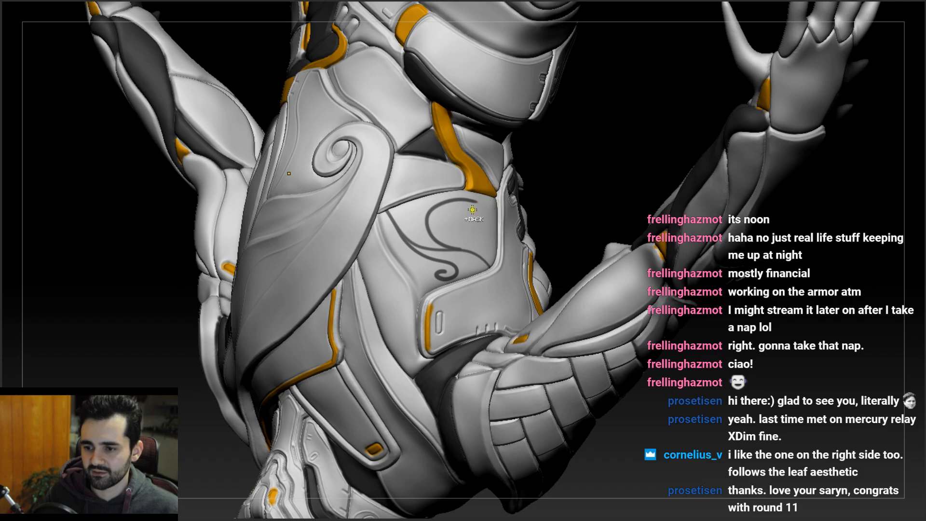
drag(453, 189, 429, 235)
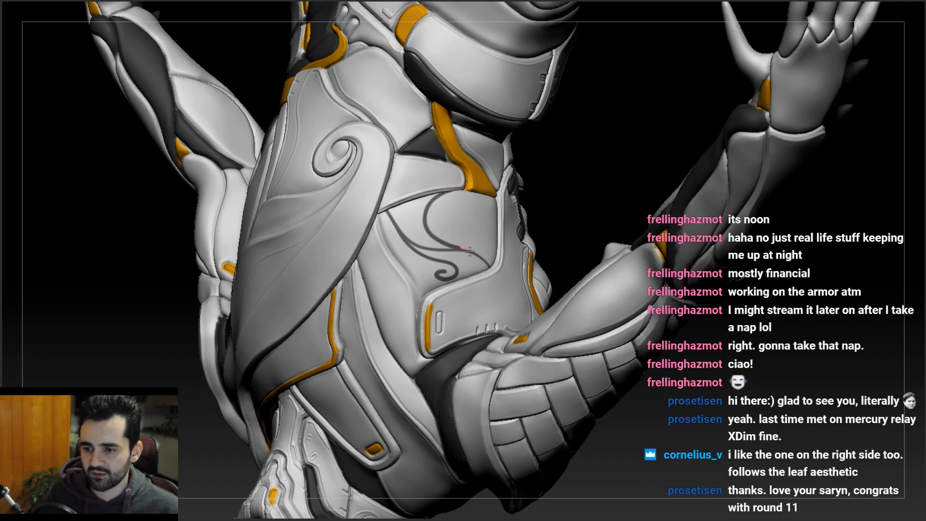
mouse_move(474, 248)
right_down()
mouse_move(458, 239)
mouse_move(455, 216)
mouse_move(395, 223)
mouse_move(514, 218)
mouse_move(460, 216)
mouse_move(457, 202)
mouse_move(407, 224)
mouse_move(445, 212)
mouse_move(428, 287)
mouse_move(422, 243)
mouse_move(433, 230)
right_up()
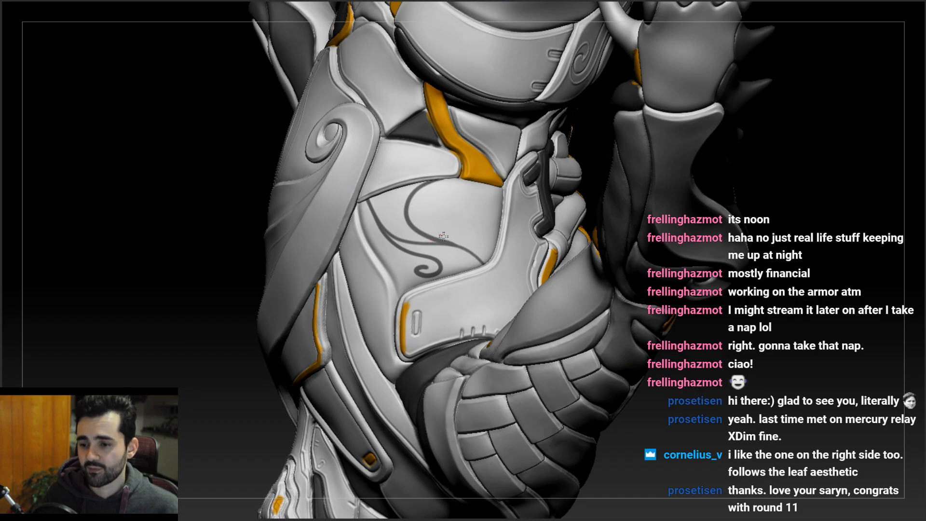
mouse_move(368, 201)
mouse_down()
mouse_move(387, 271)
mouse_move(435, 292)
mouse_up()
right_drag(435, 292, 468, 287)
key(ctrl+z)
drag(365, 205, 413, 287)
mouse_move(401, 283)
right_down()
mouse_move(421, 243)
mouse_move(407, 234)
mouse_move(410, 185)
mouse_move(387, 233)
mouse_move(407, 277)
right_up()
key(ctrl+z)
mouse_move(428, 165)
mouse_down()
mouse_move(463, 233)
mouse_move(533, 263)
mouse_up()
key(ctrl+z)
drag(432, 168, 522, 257)
key(ctrl+z)
mouse_move(429, 170)
ctrl+mouse_down()
mouse_move(446, 223)
mouse_move(528, 258)
ctrl+mouse_up()
key(ctrl+z)
- Mask an inner line from the rib panel's front corner between the existing curves to the spiral curl
ctrl+right_drag(483, 224, 460, 157)
mouse_move(440, 179)
ctrl+mouse_down()
mouse_move(470, 231)
mouse_move(513, 264)
ctrl+mouse_up()
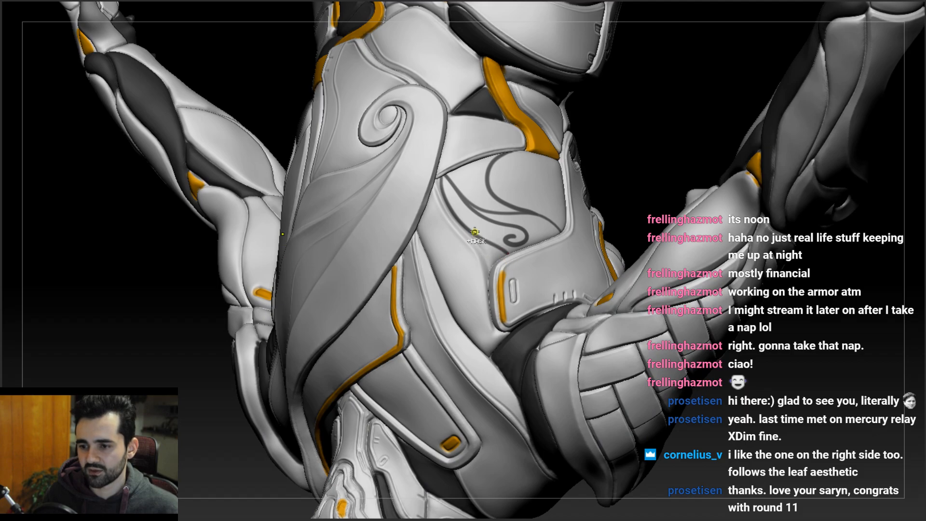
key(ctrl+z)
mouse_move(436, 186)
ctrl+mouse_down()
mouse_move(499, 240)
mouse_move(497, 248)
mouse_move(454, 193)
mouse_move(524, 252)
ctrl+mouse_up()
key(ctrl+z)
key(ctrl+z)
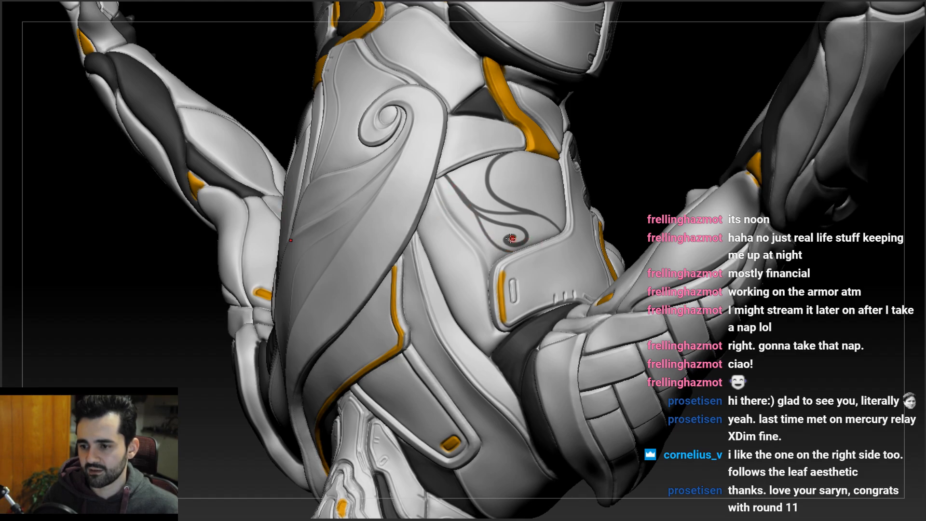
key(ctrl+z)
ctrl+drag(445, 178, 528, 248)
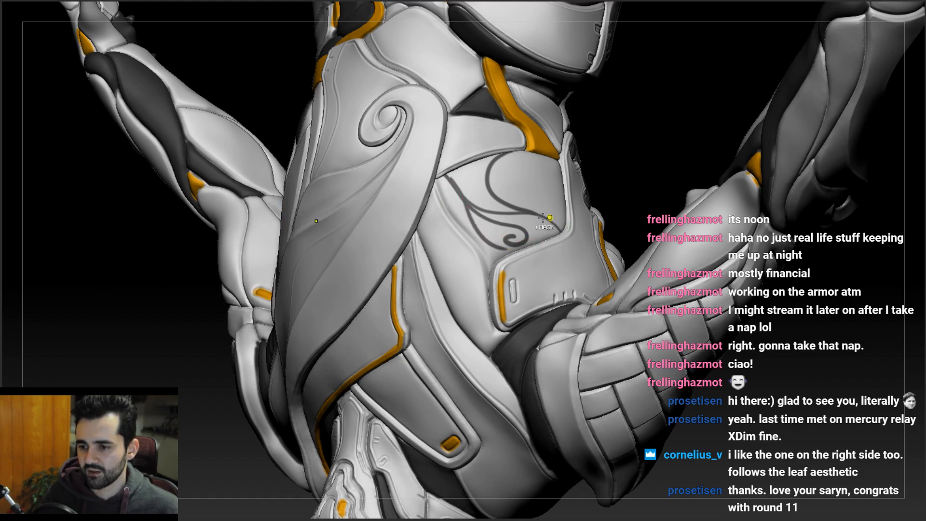
- Undo the last inner line and mask two nested curves from the rib panel's rear edge, sweeping round to the side plate
key(ctrl+z)
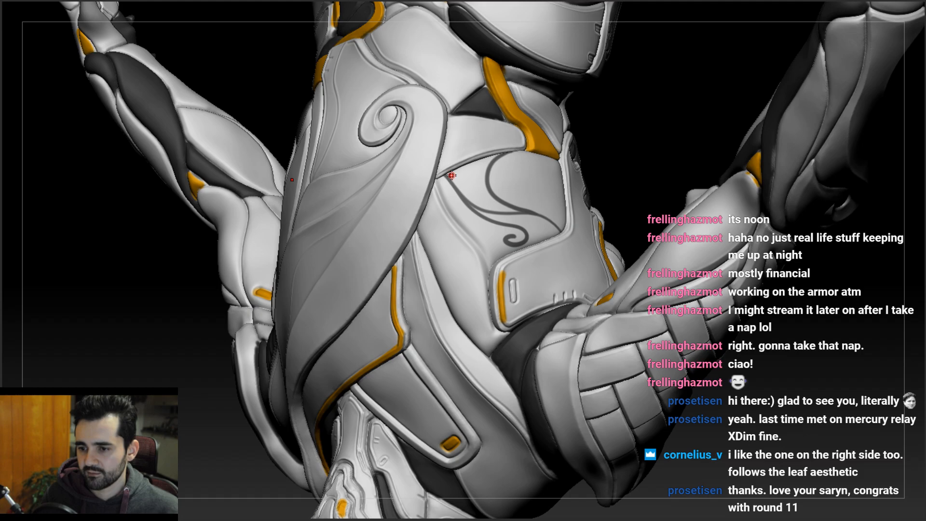
right_drag(539, 181, 488, 184)
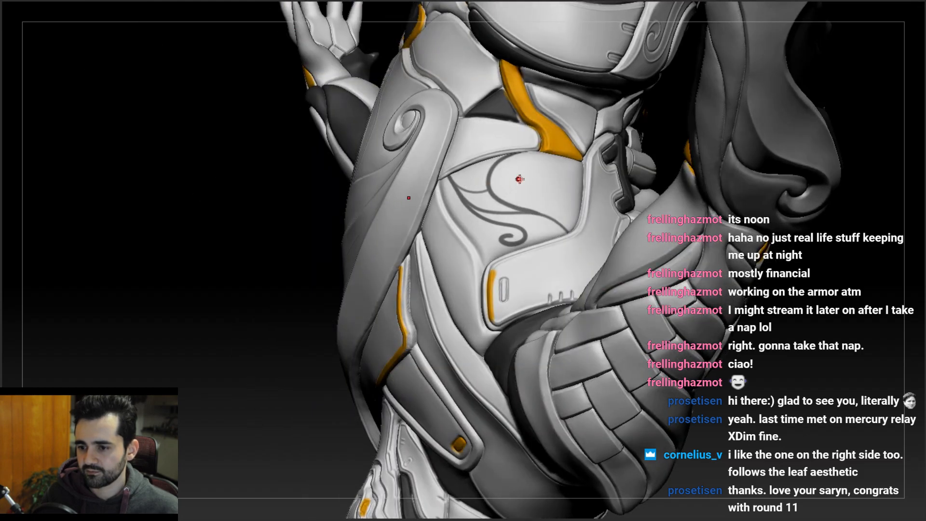
mouse_move(559, 225)
ctrl+mouse_down()
mouse_move(554, 176)
mouse_move(577, 157)
ctrl+mouse_up()
mouse_move(567, 156)
right_down()
mouse_move(605, 164)
mouse_move(573, 174)
mouse_move(578, 163)
right_up()
ctrl+drag(585, 167, 533, 202)
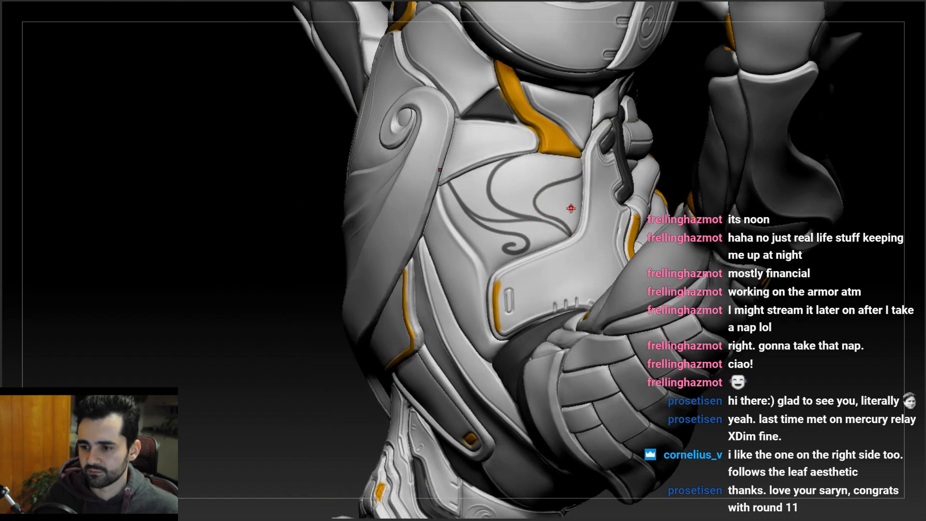
ctrl+drag(571, 232, 585, 194)
- Mask a connecting line from the rib panel's rear edge, above the nested curves, toward the large C-shaped curve
right_drag(578, 210, 564, 177)
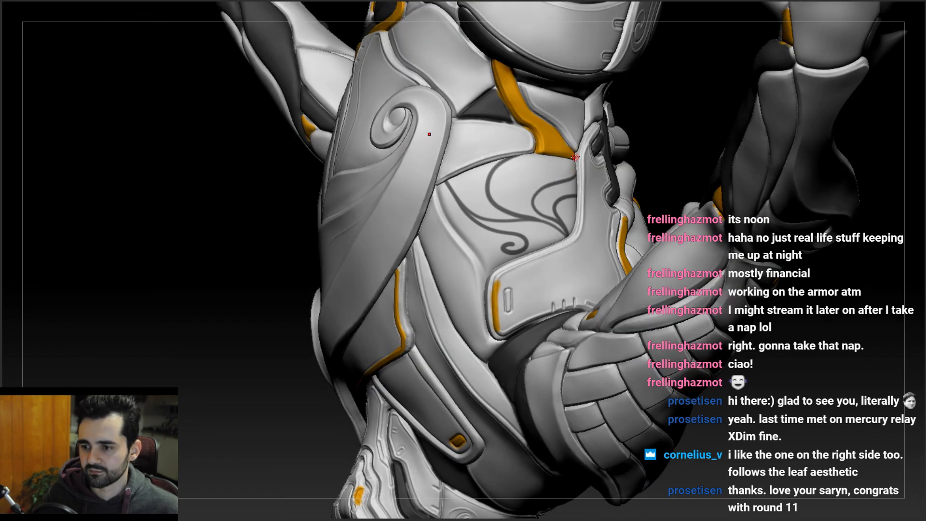
mouse_move(583, 164)
ctrl+mouse_down()
mouse_move(491, 182)
mouse_move(523, 213)
ctrl+mouse_up()
key(ctrl+z)
ctrl+drag(551, 178, 494, 181)
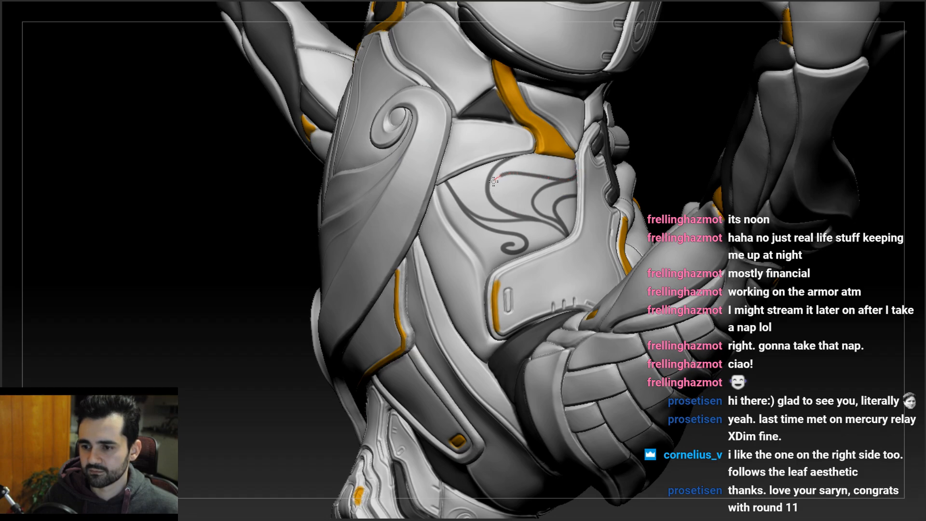
ctrl+drag(578, 175, 496, 183)
key(ctrl+z)
ctrl+drag(574, 176, 511, 183)
- Mask an outer line that follows the long curve and wraps around the spiral curl beside the side plate
mouse_move(521, 184)
ctrl+right_down()
mouse_move(514, 189)
mouse_move(555, 195)
mouse_move(540, 231)
mouse_move(495, 235)
mouse_move(484, 225)
ctrl+right_up()
ctrl+drag(474, 217, 536, 242)
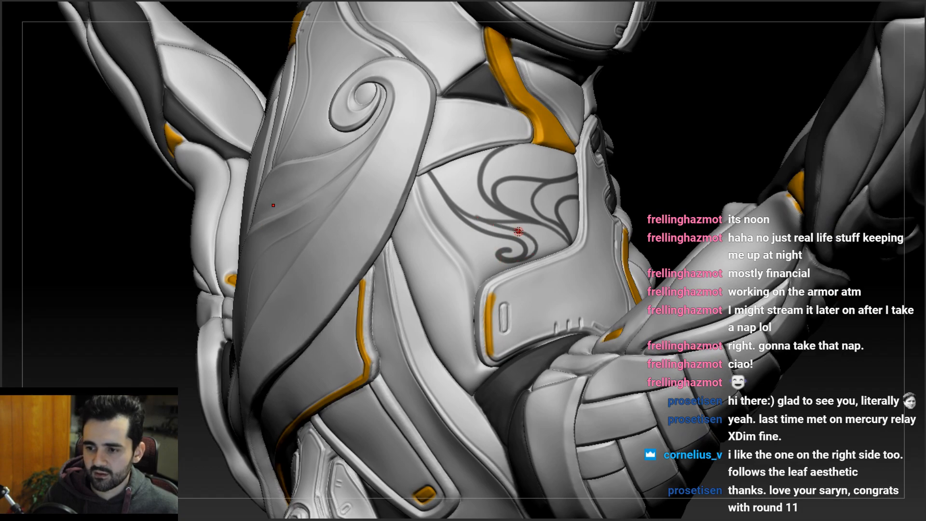
key(ctrl+z)
mouse_move(467, 216)
ctrl+mouse_down()
mouse_move(511, 226)
mouse_move(544, 253)
ctrl+mouse_up()
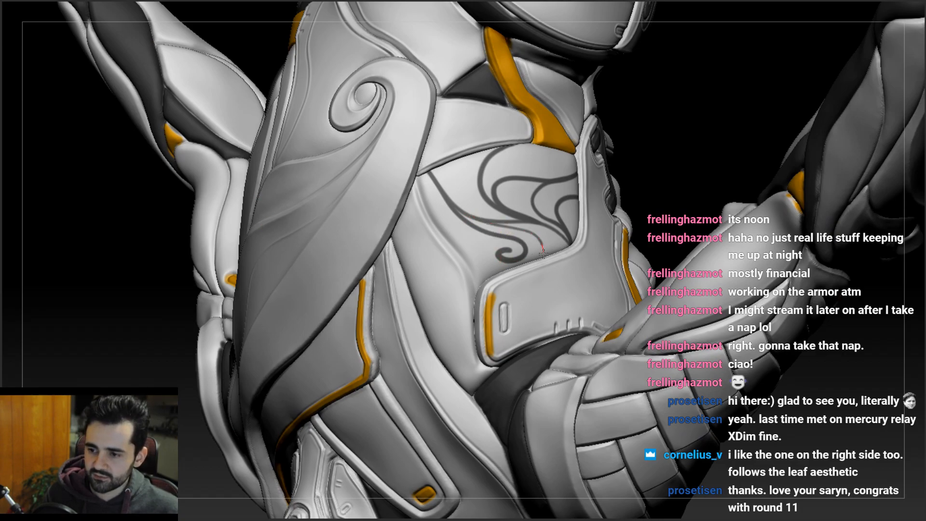
right_drag(493, 248, 508, 254)
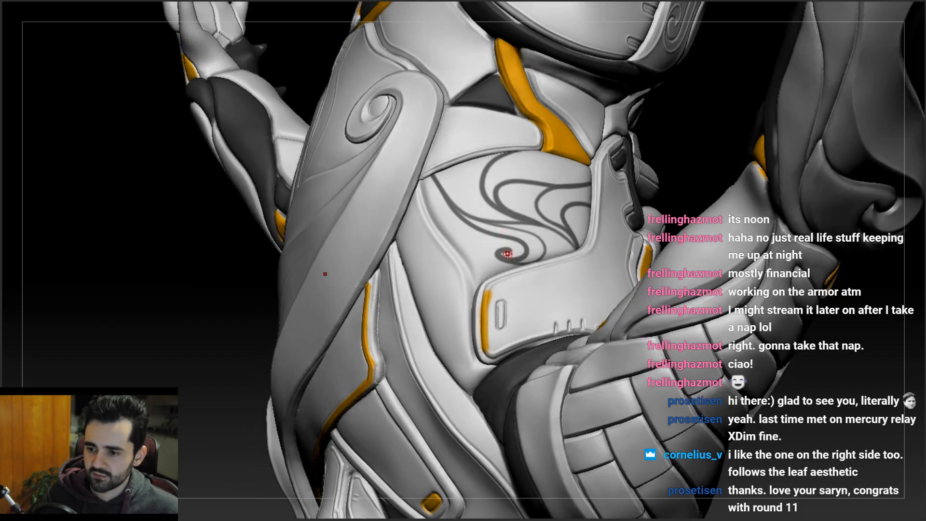
ctrl+drag(536, 256, 497, 256)
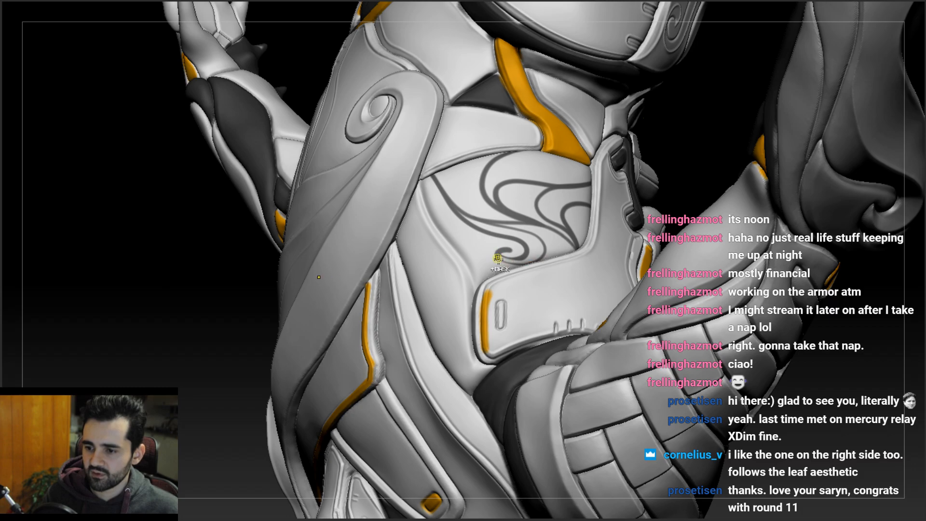
- Try a masked line from the spiral curl down to the long curve on the opposite rib panel
mouse_move(537, 260)
right_down()
mouse_move(551, 235)
mouse_move(459, 249)
mouse_move(484, 234)
mouse_move(583, 224)
mouse_move(410, 290)
right_up()
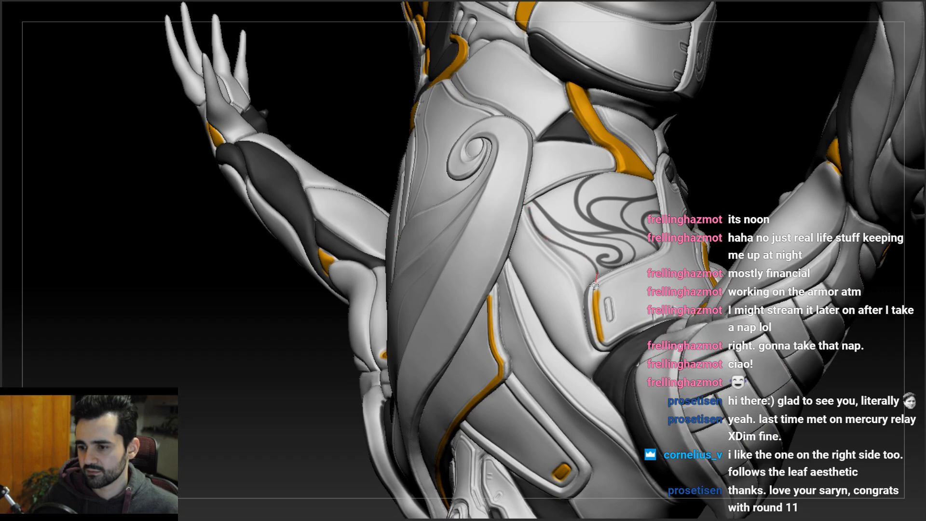
drag(582, 281, 564, 235)
mouse_move(559, 199)
ctrl+right_down()
mouse_move(555, 209)
mouse_move(535, 203)
mouse_move(440, 213)
mouse_move(474, 228)
mouse_move(628, 225)
mouse_move(521, 218)
ctrl+right_up()
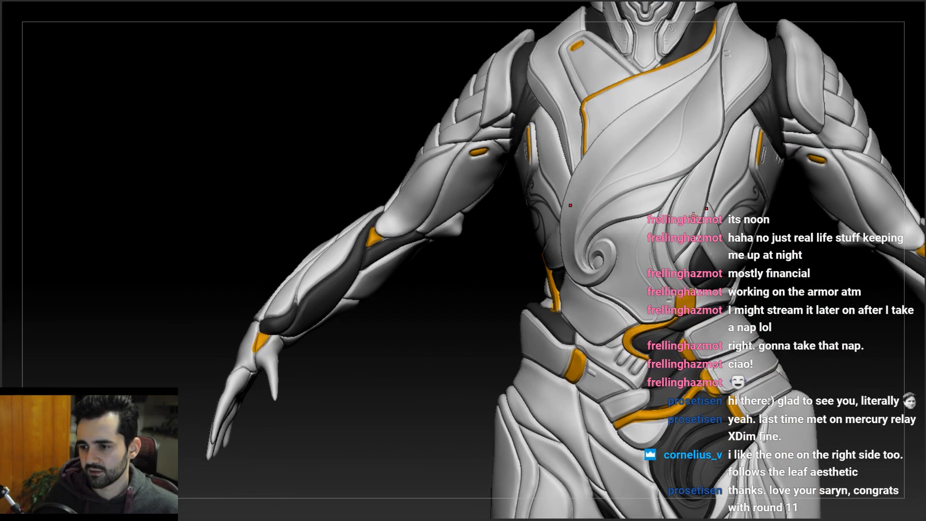
right_drag(638, 207, 680, 207)
mouse_move(561, 205)
ctrl+right_down()
mouse_move(559, 248)
mouse_move(593, 245)
ctrl+right_up()
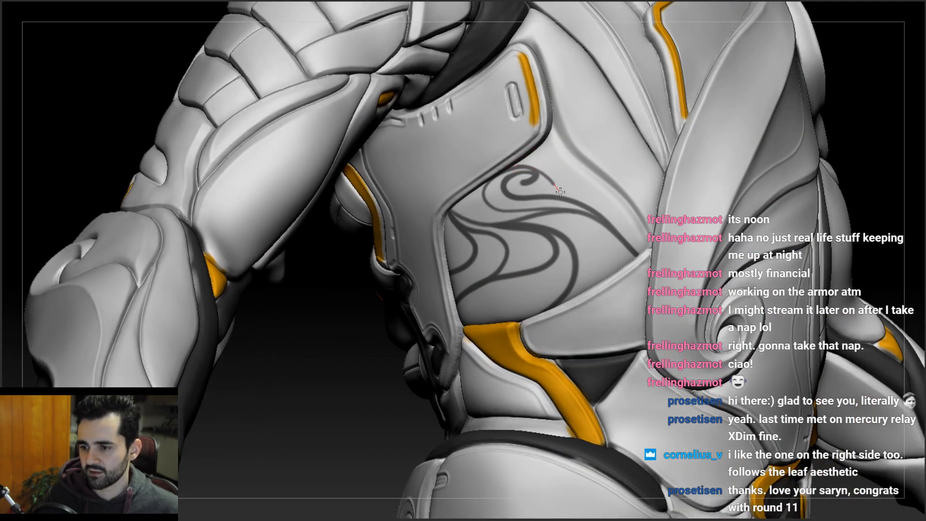
key(ctrl+z)
mouse_move(518, 161)
ctrl+mouse_down()
mouse_move(541, 166)
mouse_move(601, 214)
ctrl+mouse_up()
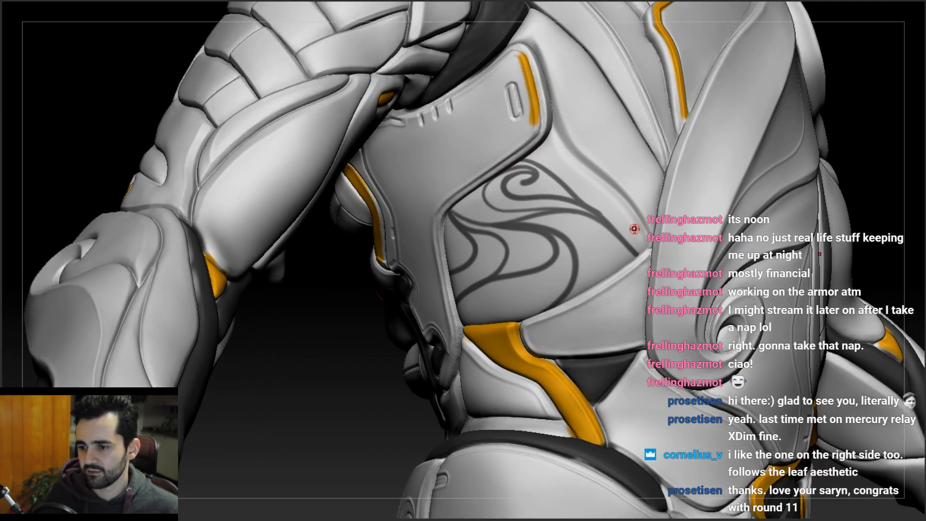
key(ctrl+z)
- Try several masked branches from the middle of the swirl toward the rib panel's front corner, beneath the long curve
ctrl+drag(558, 234, 615, 275)
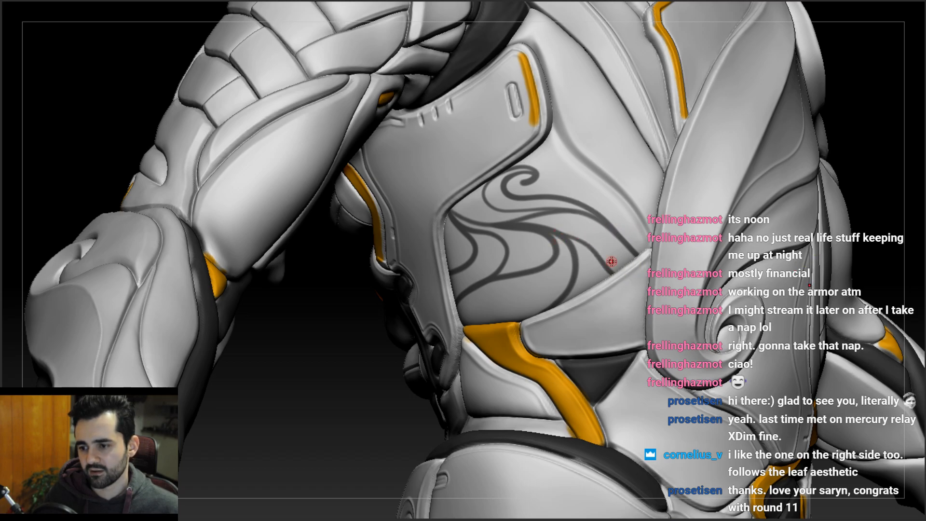
key(ctrl+z)
mouse_move(534, 224)
ctrl+mouse_down()
mouse_move(583, 225)
mouse_move(638, 258)
ctrl+mouse_up()
key(ctrl+z)
ctrl+drag(536, 232, 643, 272)
mouse_move(593, 234)
ctrl+right_down()
mouse_move(575, 221)
mouse_move(589, 208)
ctrl+right_up()
key(ctrl+z)
ctrl+drag(566, 228, 617, 238)
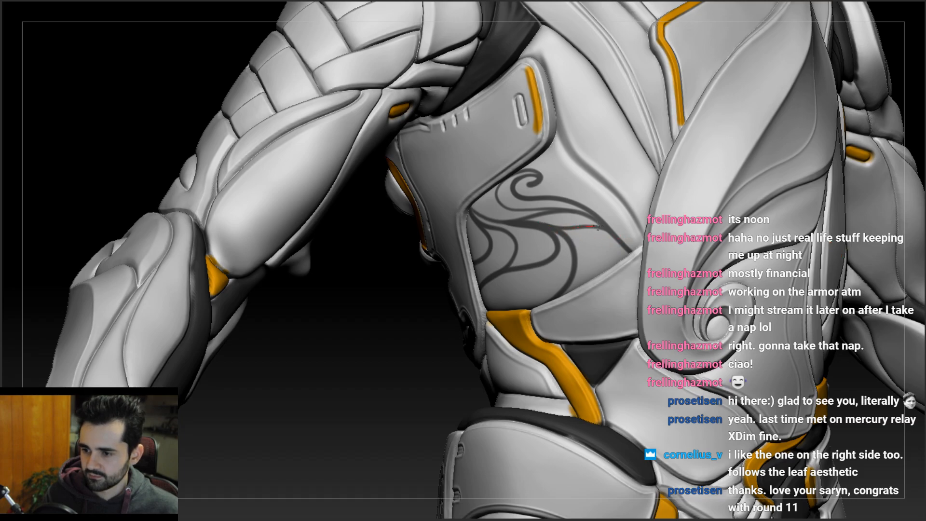
drag(569, 245, 634, 252)
key(ctrl+z)
drag(566, 236, 624, 246)
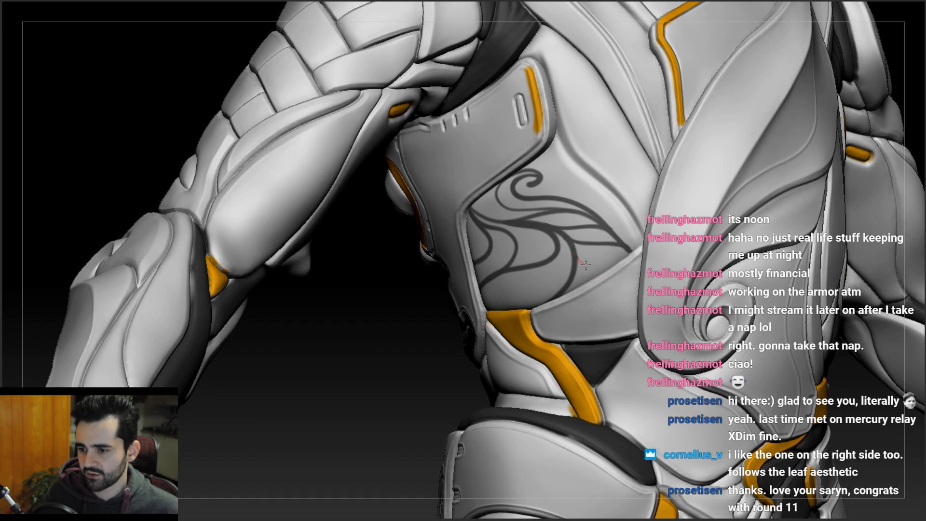
ctrl+drag(597, 284, 608, 286)
- Examine how the swirl ornament reads on the torso from the front, the side and at full-figure distance
mouse_move(577, 289)
ctrl+right_down()
mouse_move(582, 222)
mouse_move(524, 220)
mouse_move(552, 185)
ctrl+right_up()
right_drag(552, 185, 591, 197)
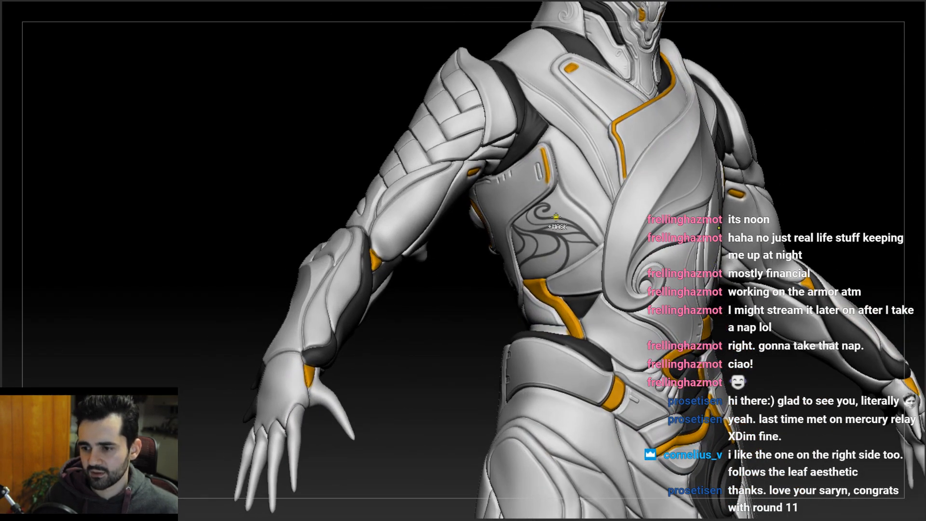
ctrl+right_drag(559, 251, 582, 279)
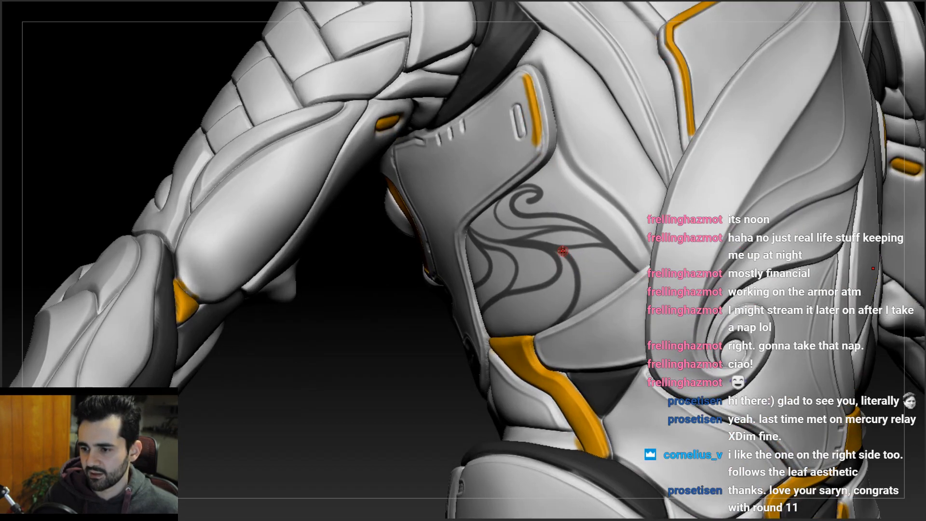
ctrl+right_drag(608, 285, 583, 210)
right_drag(583, 210, 629, 206)
ctrl+right_drag(572, 192, 595, 272)
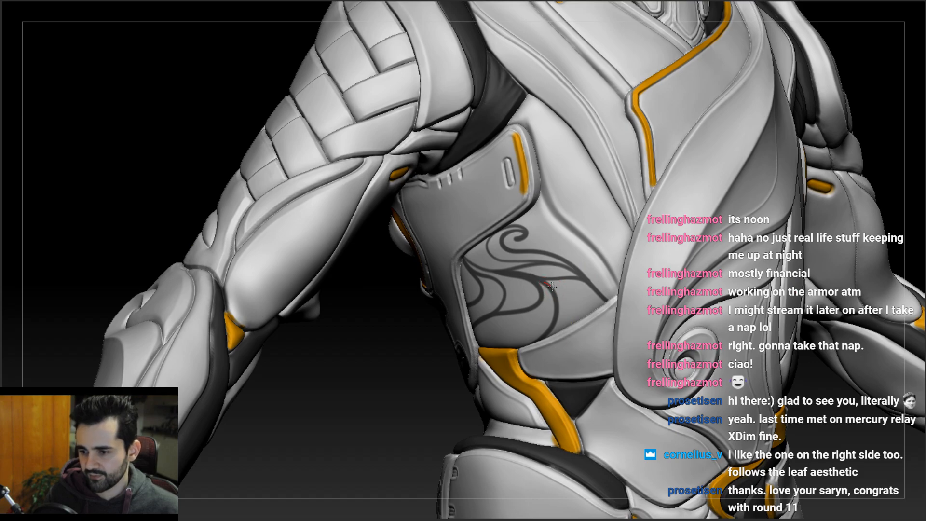
ctrl+right_drag(567, 303, 549, 233)
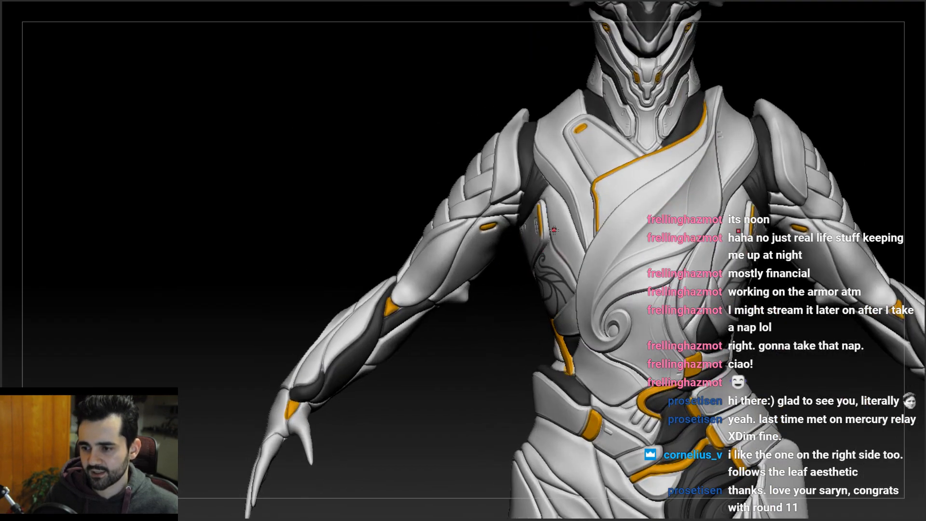
right_drag(754, 293, 519, 369)
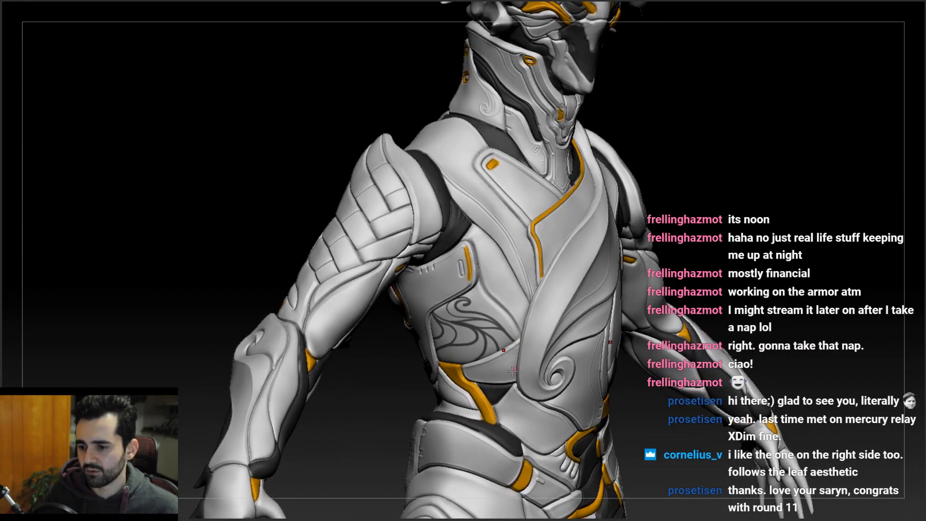
mouse_move(473, 329)
alt+right_down()
mouse_move(491, 270)
mouse_move(488, 309)
mouse_move(488, 245)
mouse_move(483, 234)
mouse_move(442, 247)
mouse_move(495, 252)
mouse_move(494, 217)
mouse_move(498, 297)
mouse_move(466, 251)
alt+right_up()
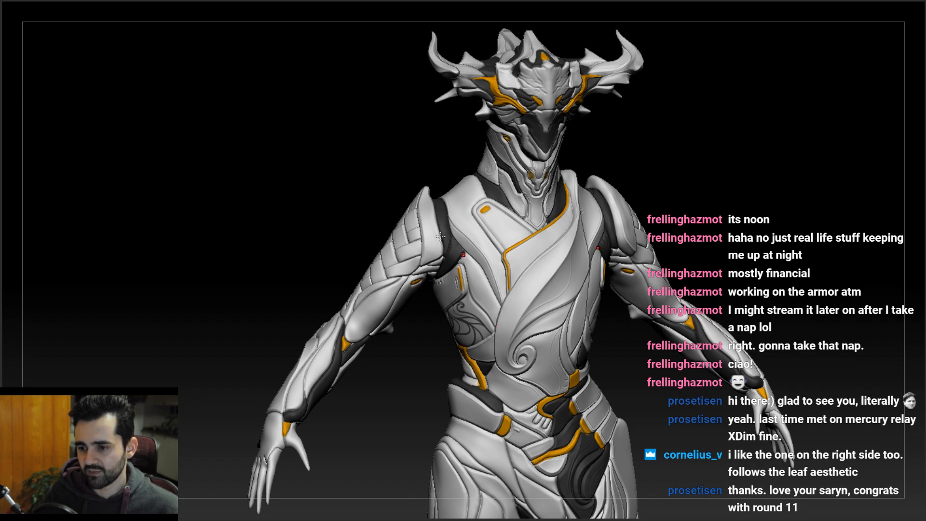
mouse_move(376, 329)
right_down()
mouse_move(389, 325)
mouse_move(449, 221)
mouse_move(450, 272)
mouse_move(576, 224)
mouse_move(572, 258)
mouse_move(544, 223)
right_up()
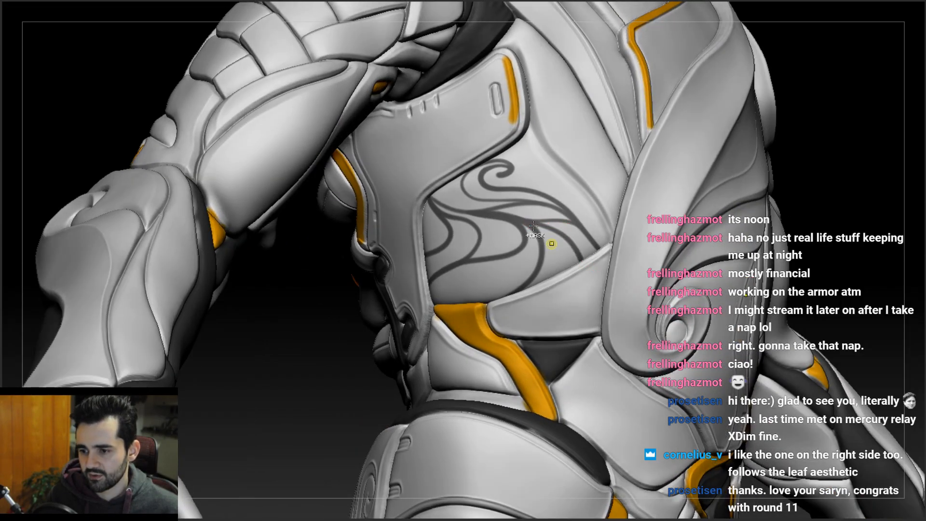
- Try alternative masked lines dropping from the long curve toward the rib panel's waist-side edge
mouse_move(555, 247)
right_down()
mouse_move(545, 244)
mouse_move(584, 241)
mouse_move(596, 251)
mouse_move(535, 225)
mouse_move(560, 236)
right_up()
ctrl+drag(596, 245, 602, 247)
key(ctrl+z)
mouse_move(553, 231)
ctrl+mouse_down()
mouse_move(600, 234)
mouse_move(625, 279)
ctrl+mouse_up()
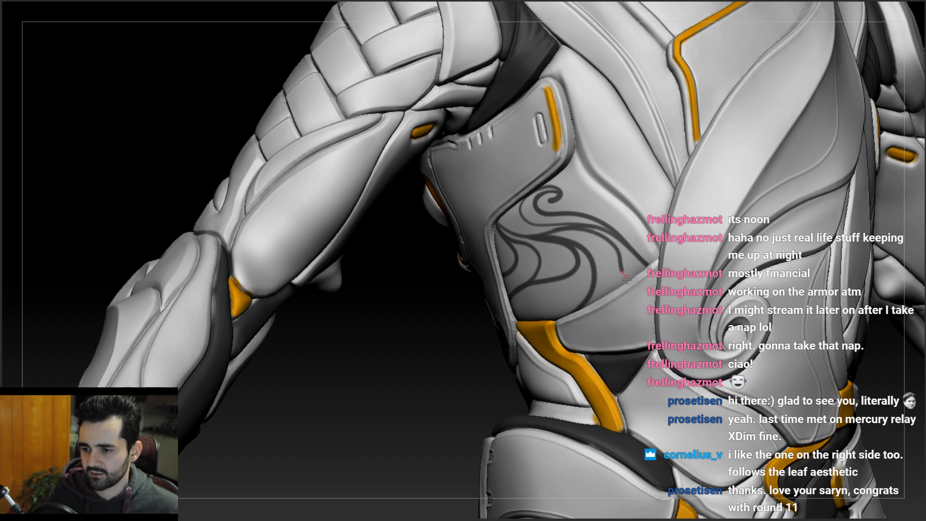
key(ctrl+z)
mouse_move(593, 226)
ctrl+mouse_down()
mouse_move(617, 249)
mouse_move(596, 295)
ctrl+mouse_up()
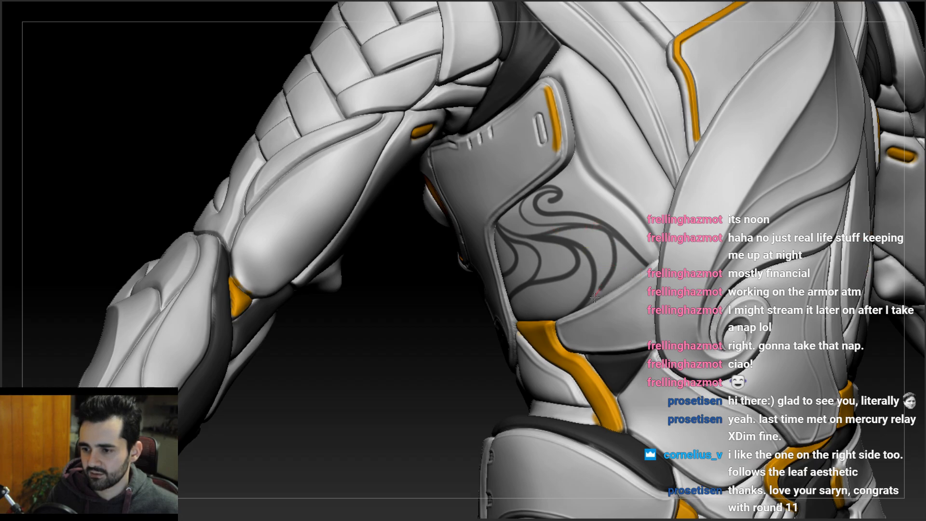
key(ctrl+z)
mouse_move(578, 227)
ctrl+mouse_down()
mouse_move(611, 241)
mouse_move(600, 306)
ctrl+mouse_up()
key(ctrl+z)
mouse_move(554, 231)
ctrl+mouse_down()
mouse_move(615, 250)
mouse_move(615, 295)
ctrl+mouse_up()
key(ctrl+z)
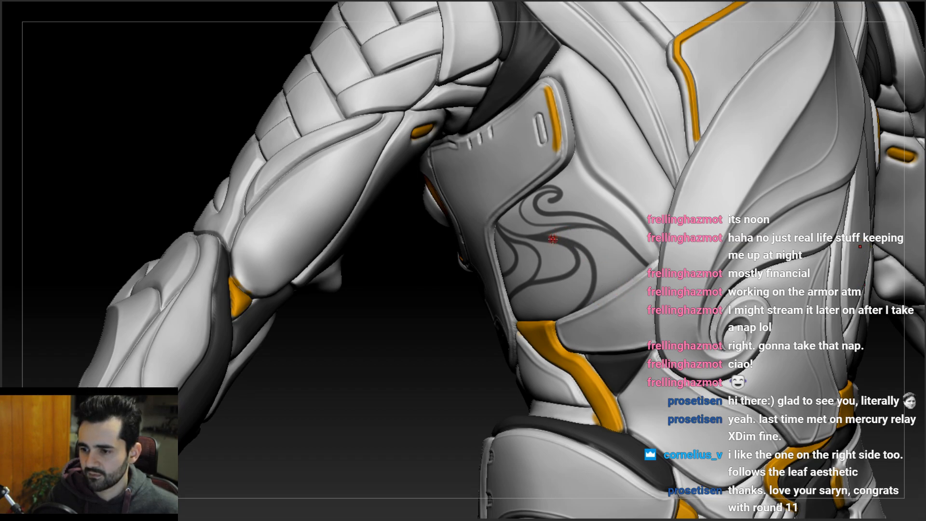
- Mask a flowing line from the middle of the swirl, running below the long curve toward the front waist corner
mouse_move(540, 232)
ctrl+mouse_down()
mouse_move(601, 241)
mouse_move(644, 277)
ctrl+mouse_up()
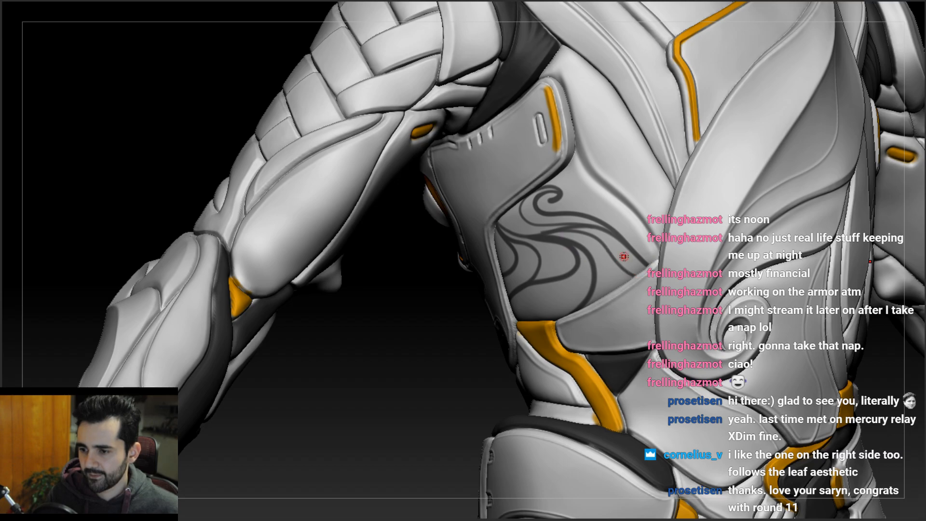
key(ctrl+z)
ctrl+drag(568, 231, 621, 268)
key(ctrl+z)
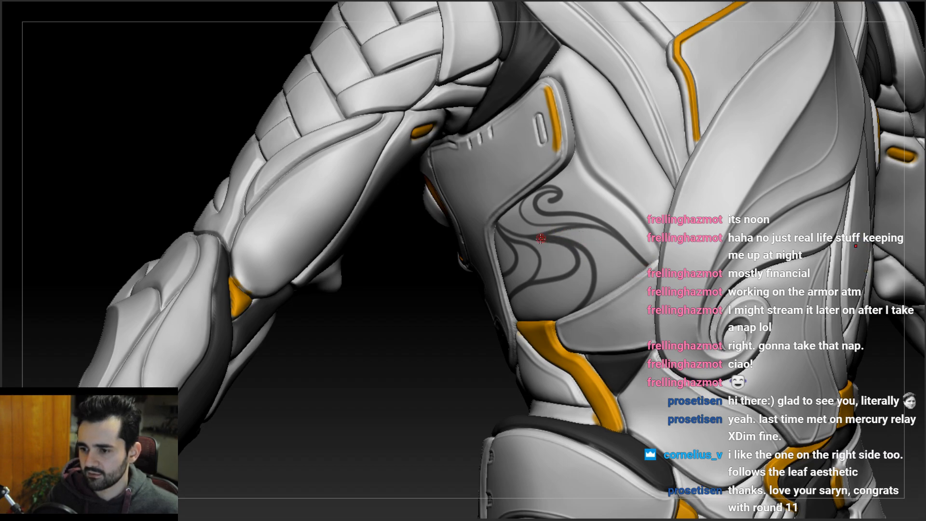
ctrl+drag(564, 232, 602, 254)
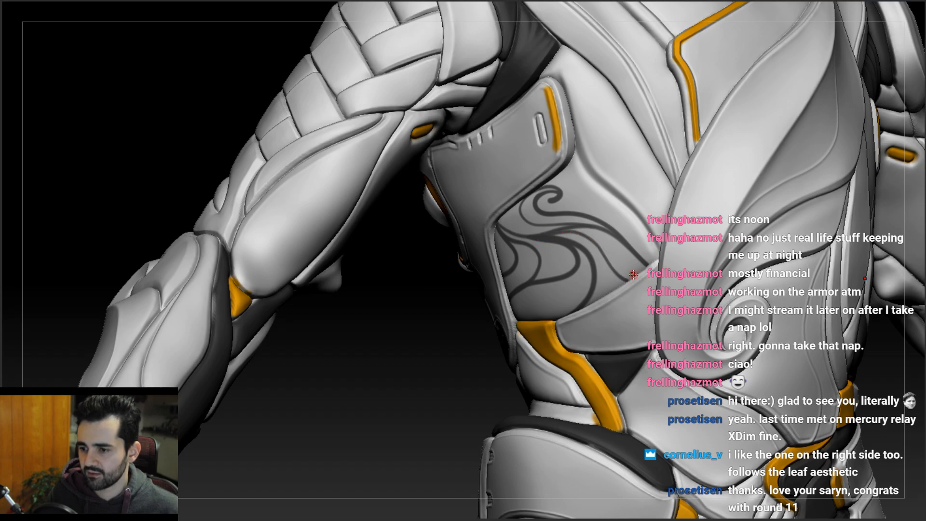
ctrl+drag(626, 283, 638, 284)
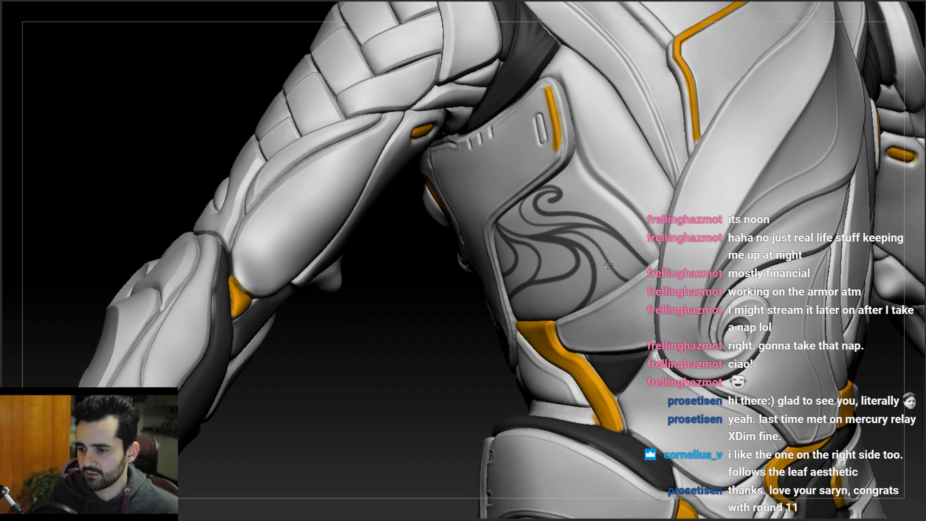
- Check the swirl ornament on the mirrored rib panel from front and side angles
ctrl+right_drag(614, 277, 523, 268)
right_drag(872, 270, 762, 257)
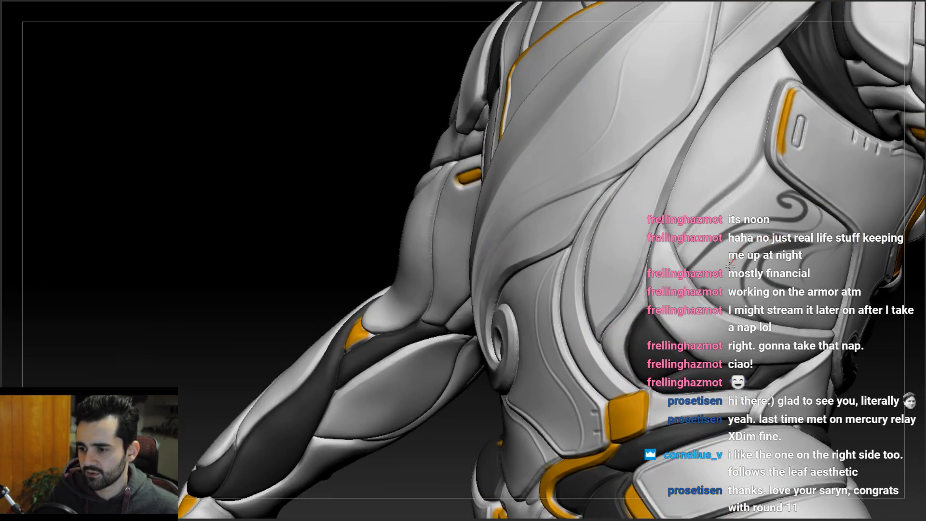
right_drag(696, 297, 374, 263)
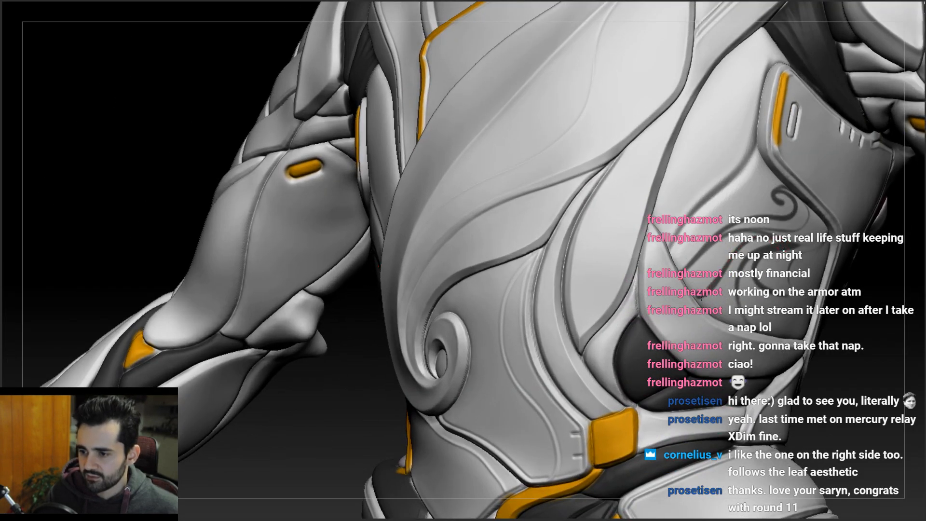
right_drag(730, 260, 781, 227)
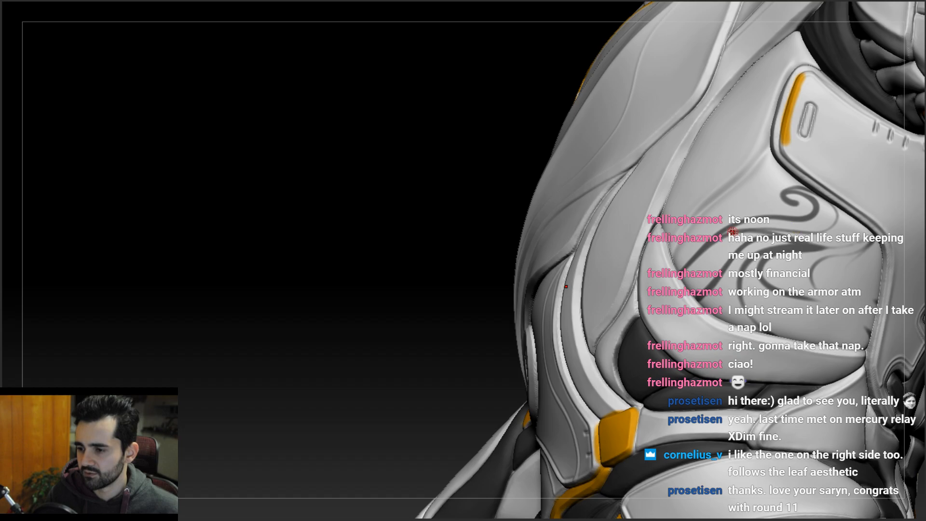
ctrl+right_drag(812, 219, 849, 236)
mouse_move(848, 236)
right_down()
mouse_move(916, 241)
mouse_move(843, 243)
right_up()
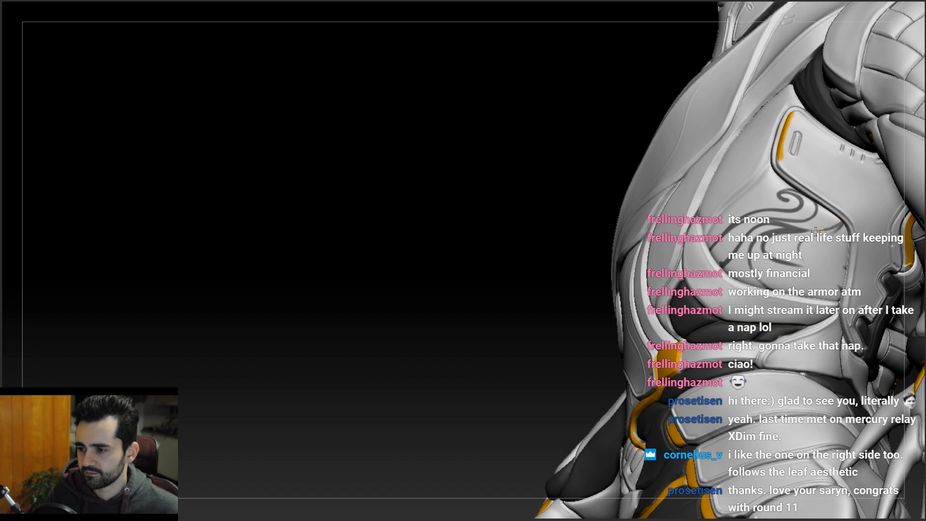
drag(808, 268, 823, 270)
right_drag(812, 260, 837, 265)
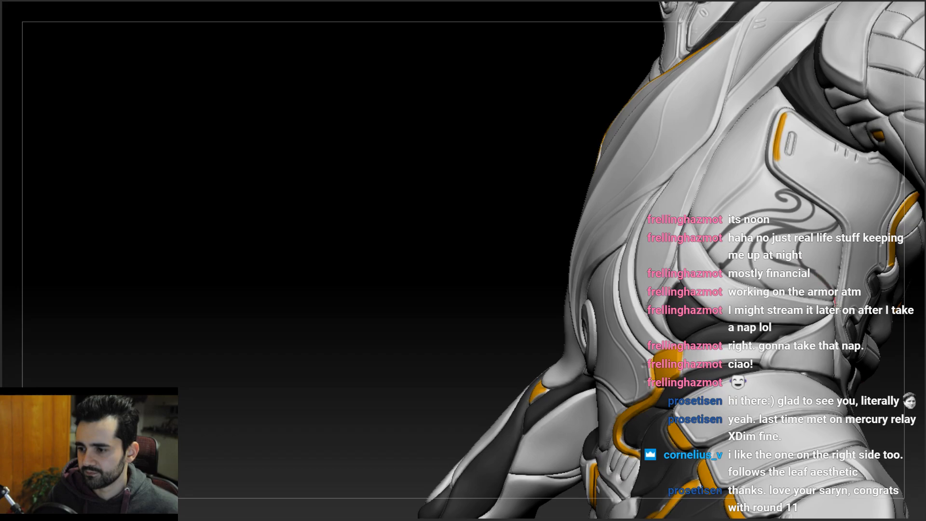
- Undo the last swirl stroke and mask a replacement line through the lower part of the rib panel's swirl ornament
key(ctrl+z)
drag(803, 266, 839, 298)
mouse_move(817, 282)
right_down()
mouse_move(843, 275)
mouse_move(779, 222)
mouse_move(736, 220)
mouse_move(713, 280)
mouse_move(743, 273)
mouse_move(666, 252)
mouse_move(626, 279)
mouse_move(665, 227)
mouse_move(706, 208)
mouse_move(669, 213)
mouse_move(704, 145)
mouse_move(685, 96)
mouse_move(688, 127)
right_up()
right_drag(669, 209, 391, 100)
- Try a masked wavy line running down the plain side panel from below the armpit, beside the chest wrap's edge
right_drag(410, 223, 389, 84)
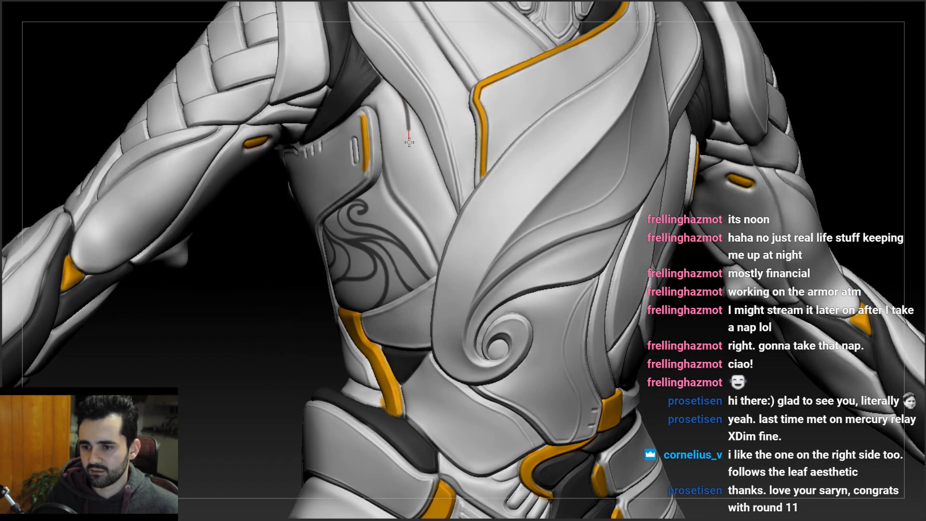
right_drag(419, 224, 426, 152)
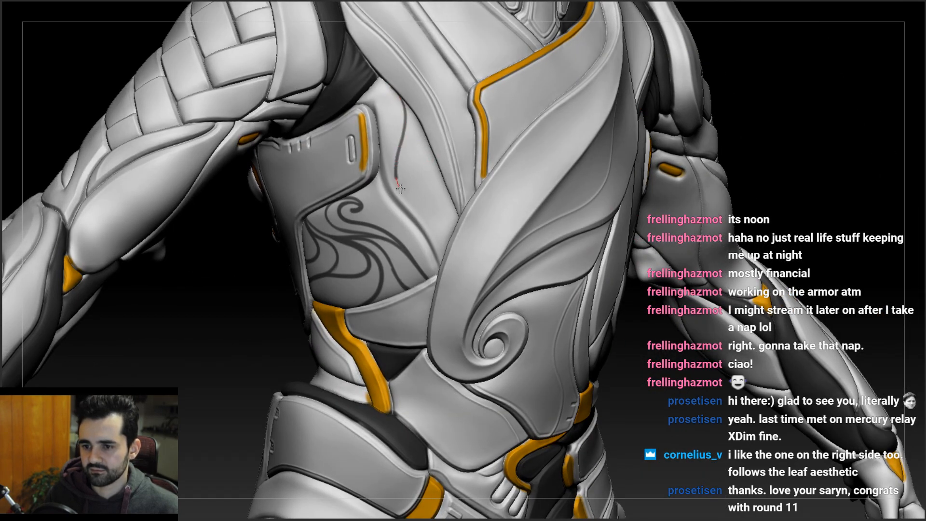
right_drag(418, 225, 406, 144)
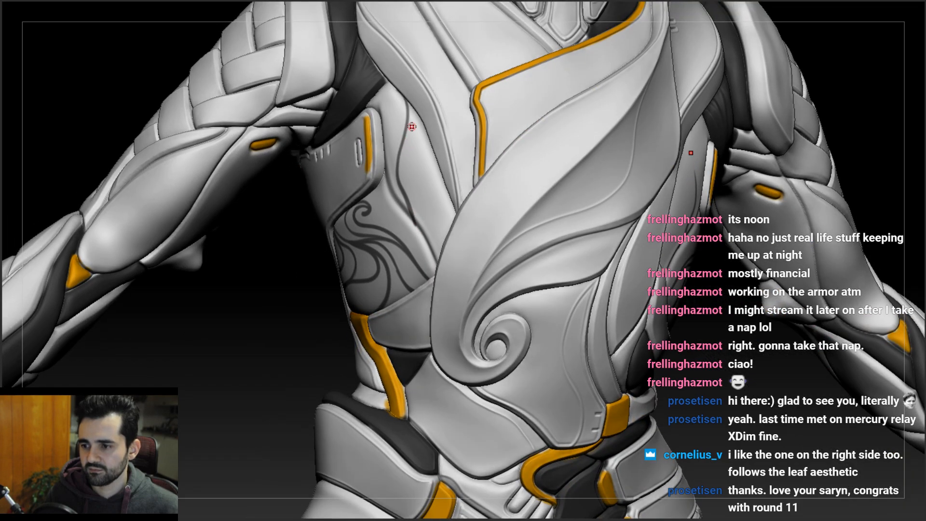
right_drag(406, 111, 752, 144)
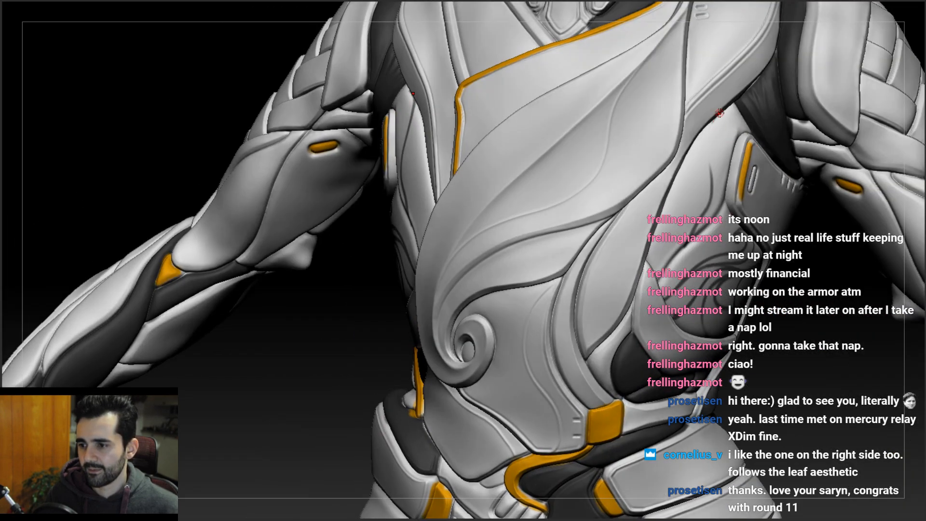
right_drag(700, 230, 648, 138)
mouse_move(630, 189)
right_down()
mouse_move(639, 142)
mouse_move(627, 194)
mouse_move(629, 184)
right_up()
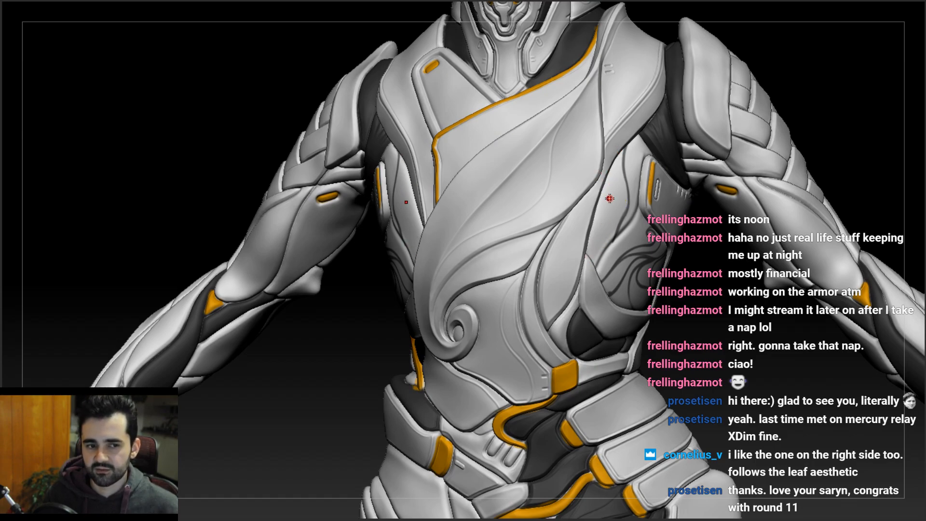
- Try alternative masked curves on the plain side panel, sweeping between the armpit and the edge of the chest wrap
mouse_move(588, 240)
mouse_down()
mouse_move(631, 181)
mouse_move(622, 150)
mouse_up()
right_drag(622, 154, 618, 208)
key(ctrl+z)
drag(618, 199, 593, 267)
mouse_move(596, 262)
right_down()
mouse_move(651, 227)
mouse_move(685, 219)
mouse_move(653, 212)
mouse_move(661, 224)
right_up()
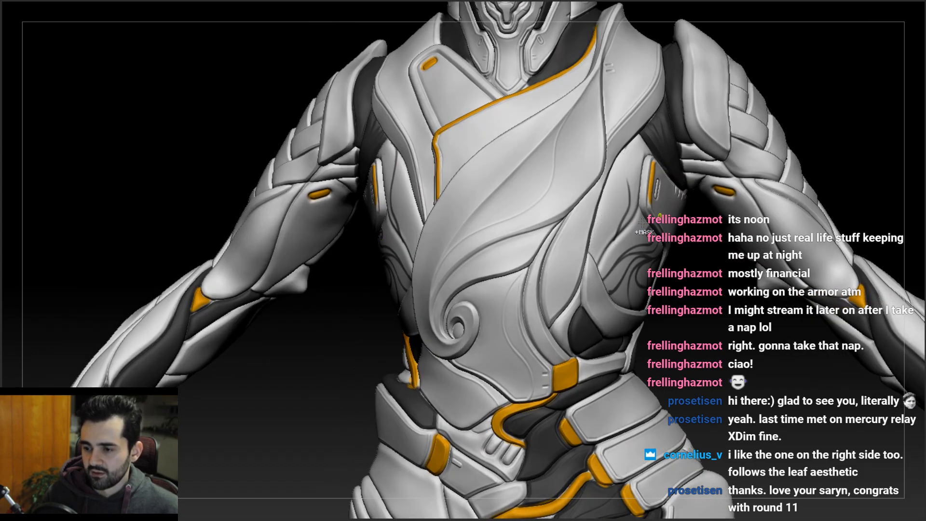
right_drag(633, 171, 626, 167)
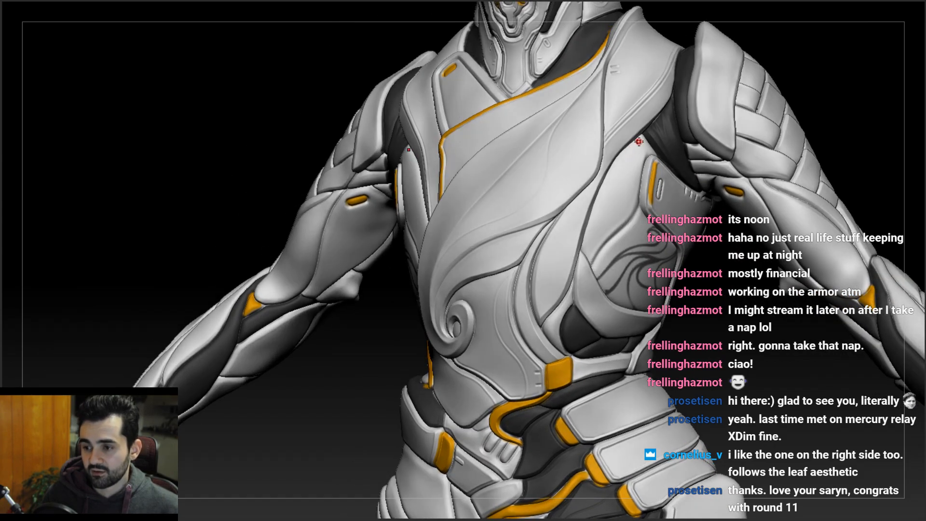
- Try further masked lines dropping from the armpit along the wrap's edge at different starting points
right_drag(598, 254, 630, 150)
right_drag(593, 240, 612, 170)
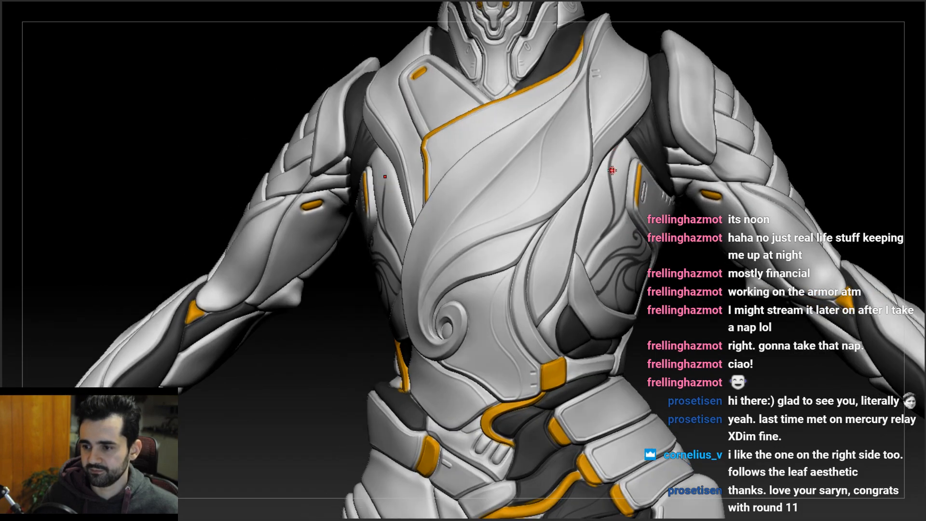
right_drag(591, 258, 588, 172)
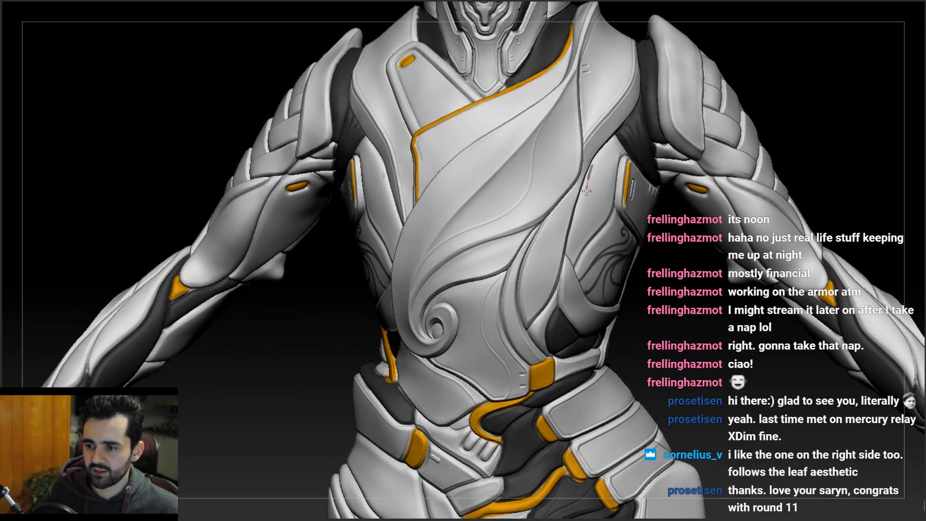
right_drag(605, 229, 583, 182)
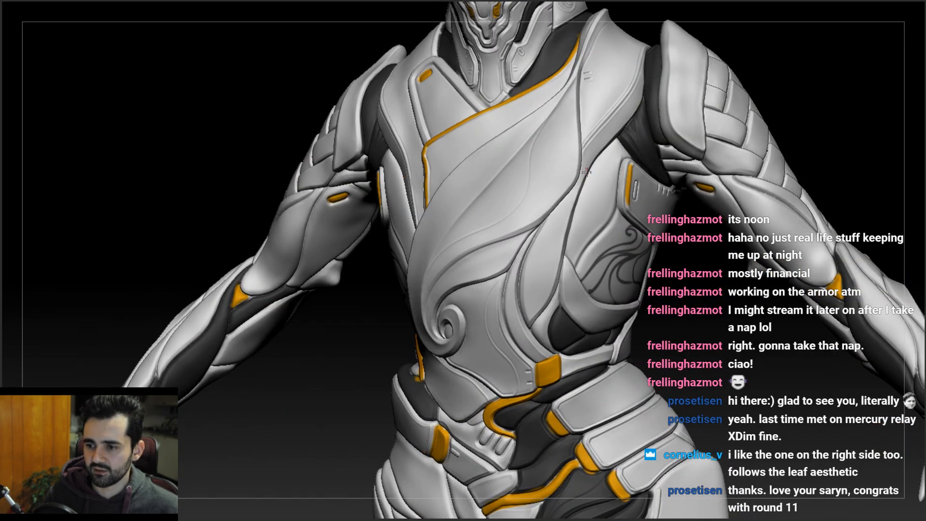
right_drag(600, 231, 641, 71)
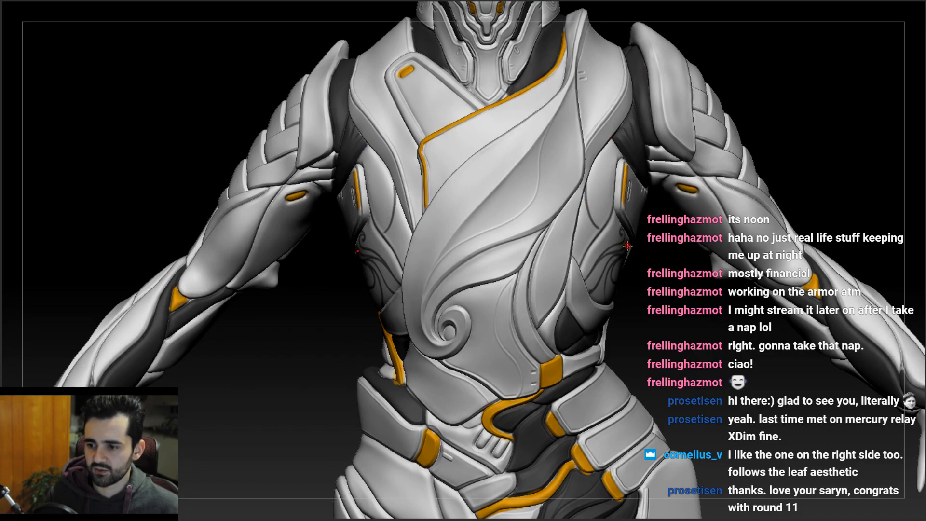
- Mask an S-shaped line from the armpit down the plain side panel, bending back toward the wrap above the swirl ornament
right_drag(511, 356, 624, 140)
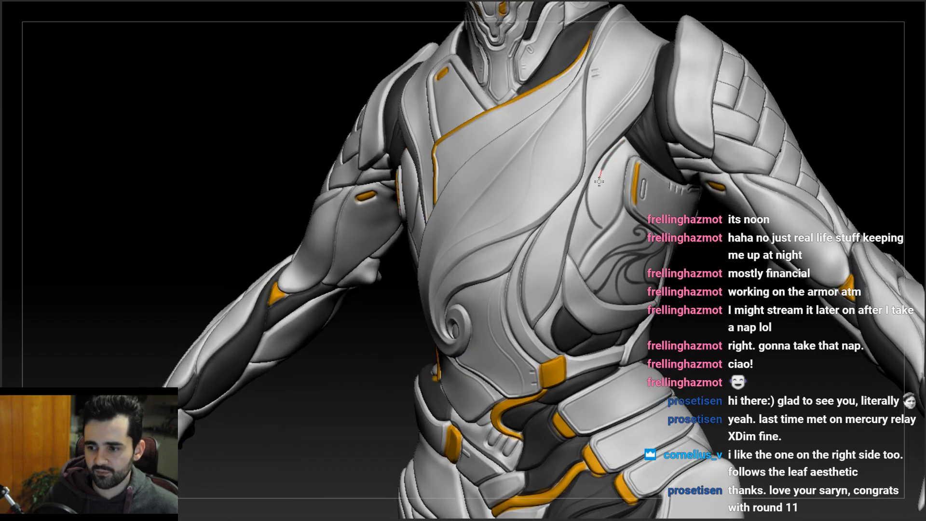
right_drag(592, 241, 620, 137)
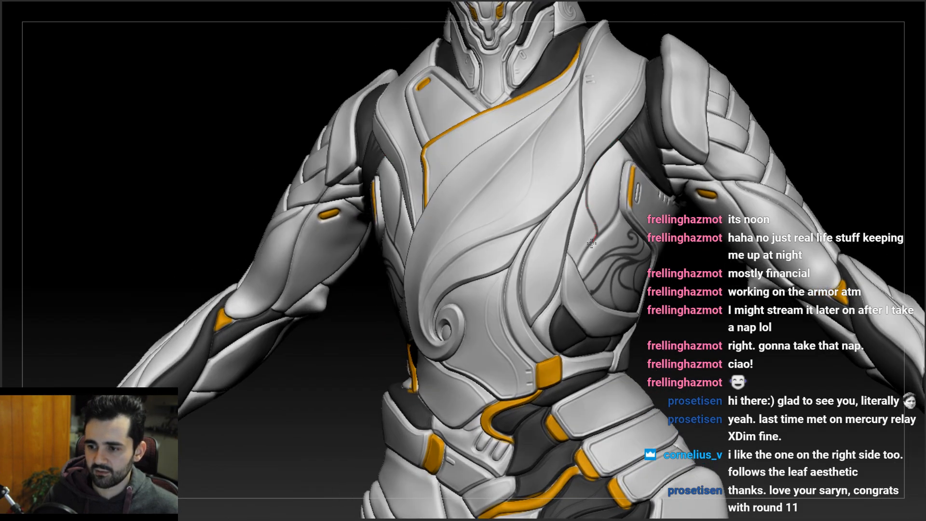
mouse_move(613, 173)
right_down()
mouse_move(626, 205)
mouse_move(606, 157)
right_up()
right_drag(614, 189, 642, 110)
right_drag(617, 226, 626, 208)
right_drag(570, 261, 621, 211)
right_drag(573, 263, 589, 193)
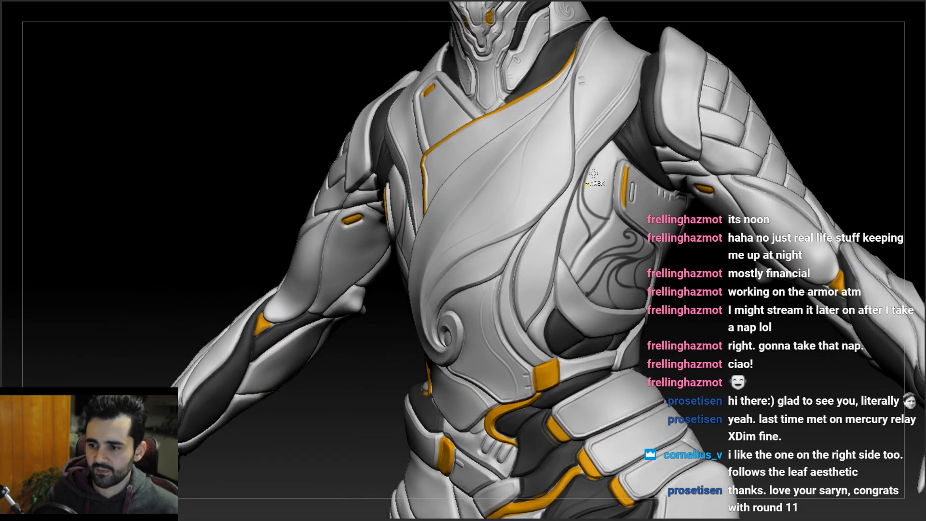
- Try a second masked line inside the S-curve, starting at the armpit and branching toward the orange-trimmed plate
right_drag(597, 235, 591, 180)
drag(616, 143, 582, 208)
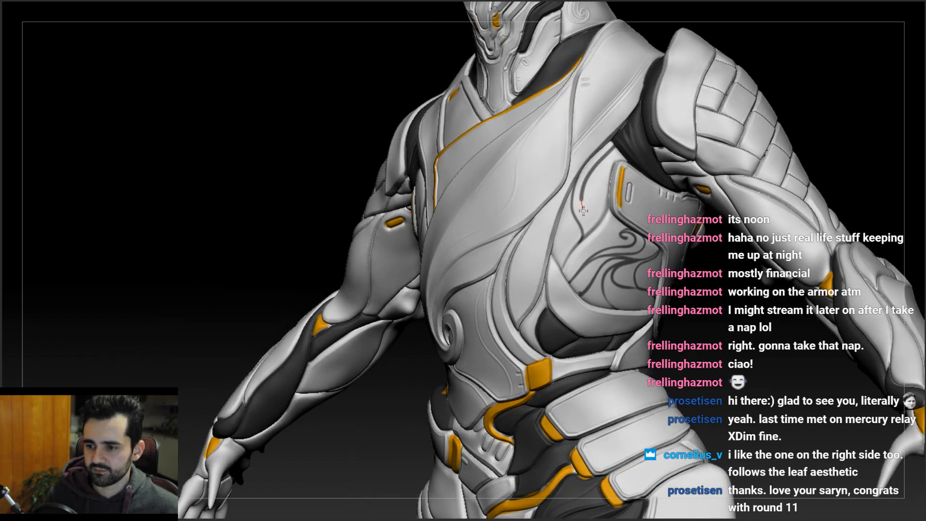
mouse_move(592, 236)
right_down()
mouse_move(627, 226)
mouse_move(593, 181)
mouse_move(610, 169)
mouse_move(584, 164)
mouse_move(612, 188)
mouse_move(586, 207)
mouse_move(591, 241)
right_up()
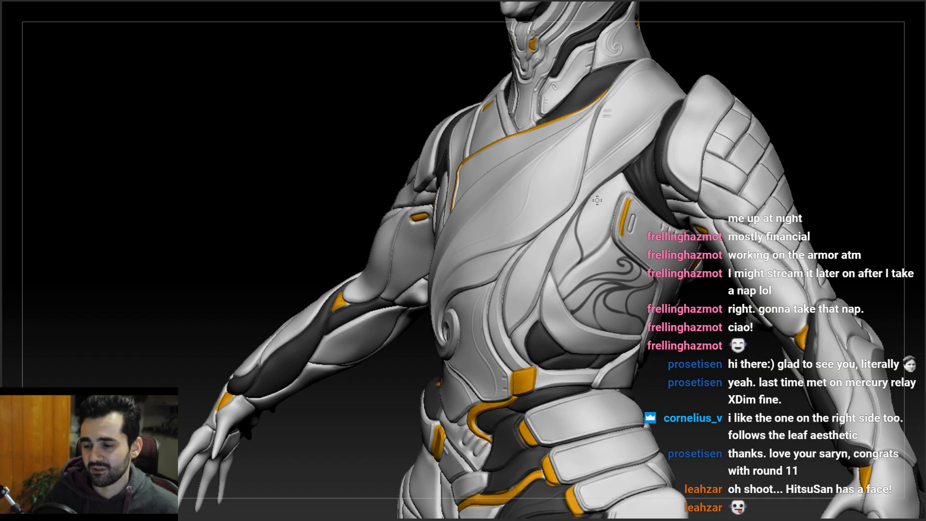
ctrl+right_drag(597, 191, 573, 227)
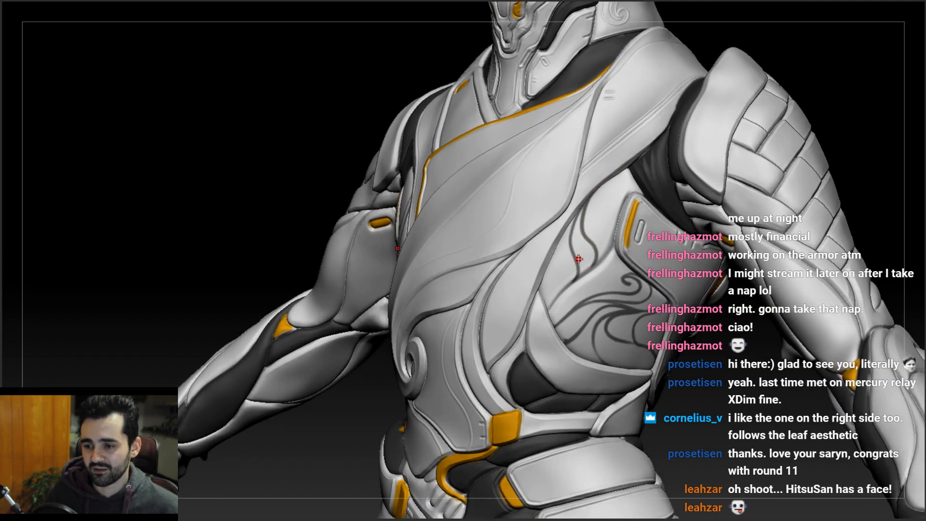
right_drag(654, 192, 697, 195)
right_drag(612, 192, 581, 190)
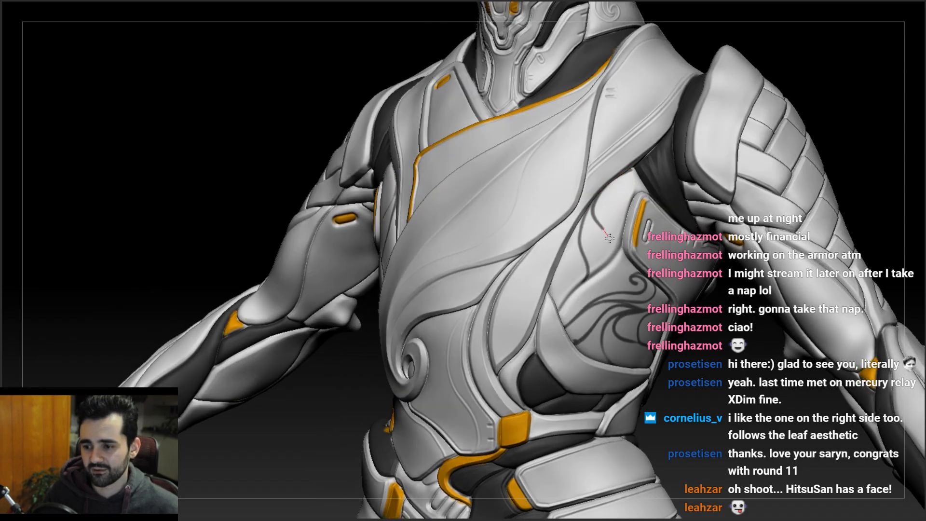
right_drag(581, 272, 600, 250)
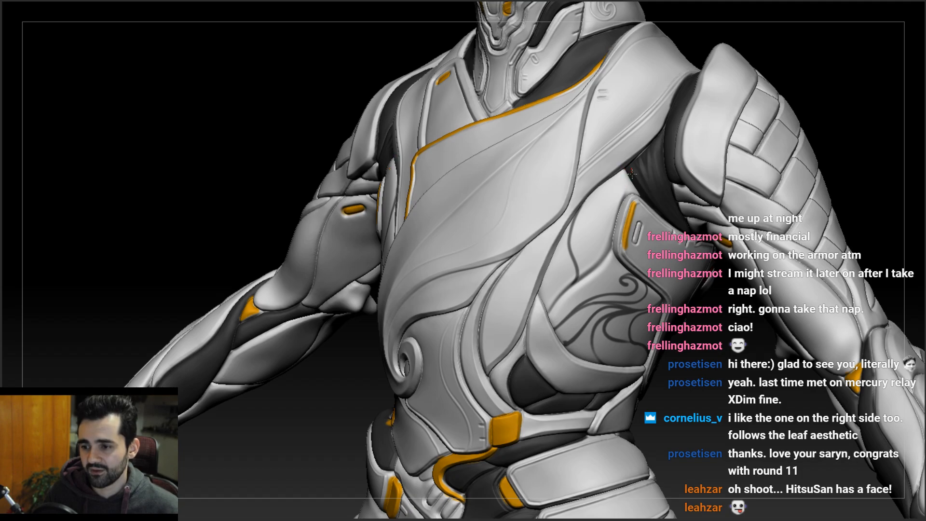
key(ctrl+z)
- Try a short masked branch from the orange-trimmed plate's upper edge inward toward the S-curve
right_drag(599, 273, 643, 268)
drag(620, 207, 597, 223)
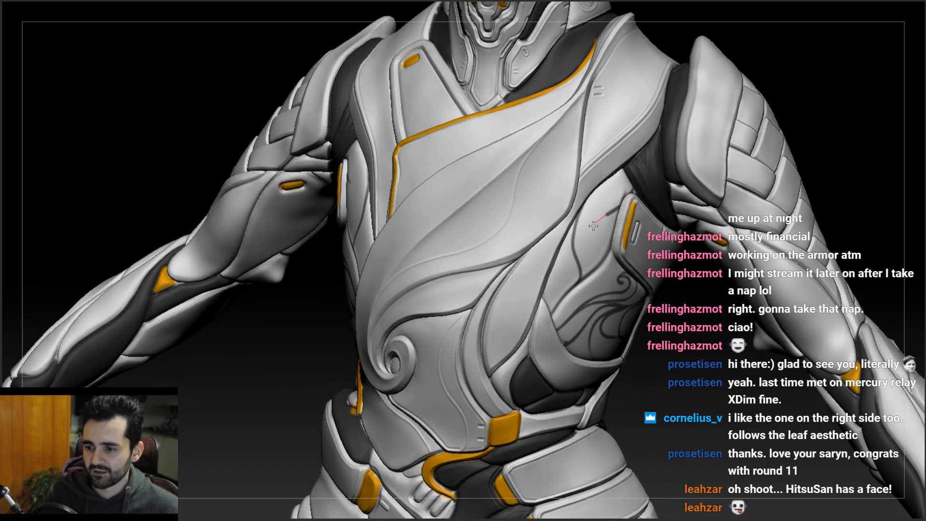
mouse_move(608, 259)
right_down()
mouse_move(598, 241)
mouse_move(629, 207)
right_up()
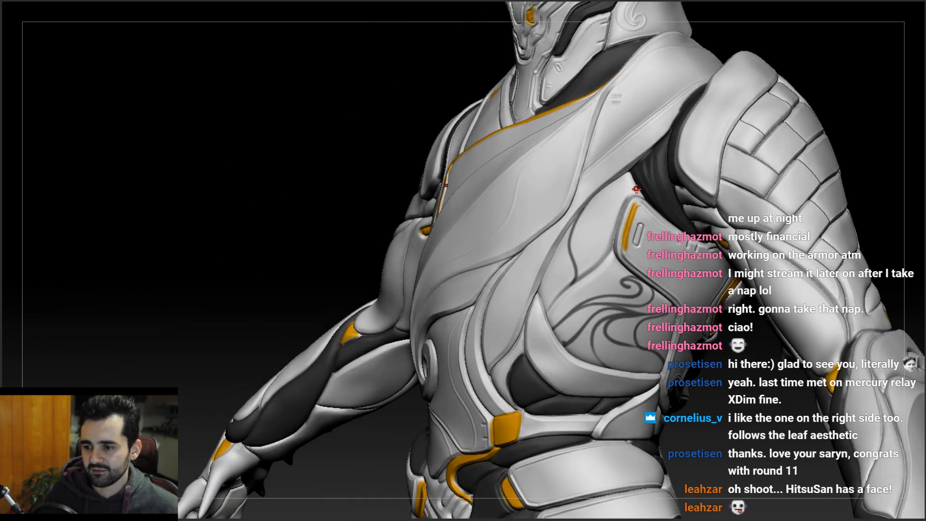
right_drag(609, 250, 653, 246)
key(ctrl+z)
- Try a hooked swirl inside the S-curve with masked lines falling from the armpit and curling beside the orange-trimmed plate
mouse_move(628, 183)
mouse_down()
mouse_move(603, 201)
mouse_move(583, 264)
mouse_up()
mouse_move(598, 239)
right_down()
mouse_move(574, 303)
mouse_move(599, 223)
right_up()
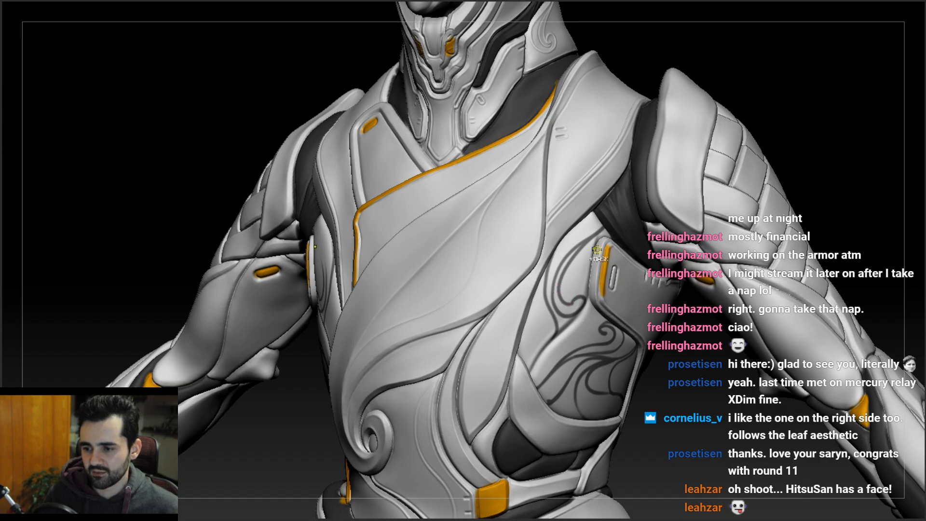
drag(569, 267, 572, 310)
key(ctrl+z)
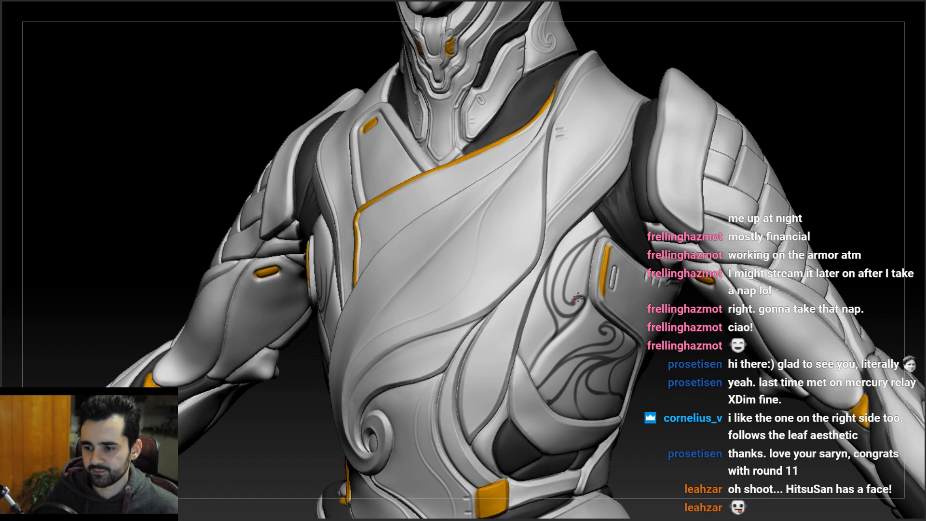
- Try extra masked accent strokes from the armpit and around the curl of the hooked swirl
drag(601, 227, 561, 279)
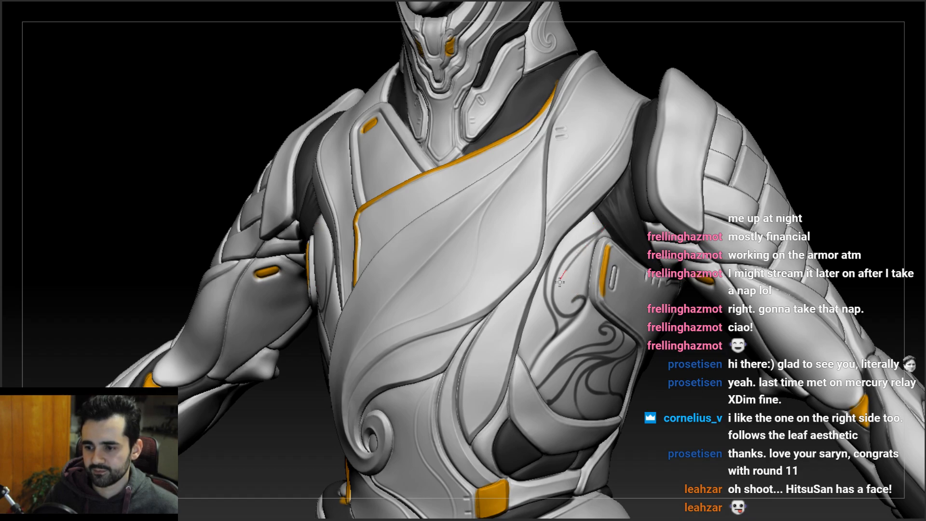
key(ctrl+z)
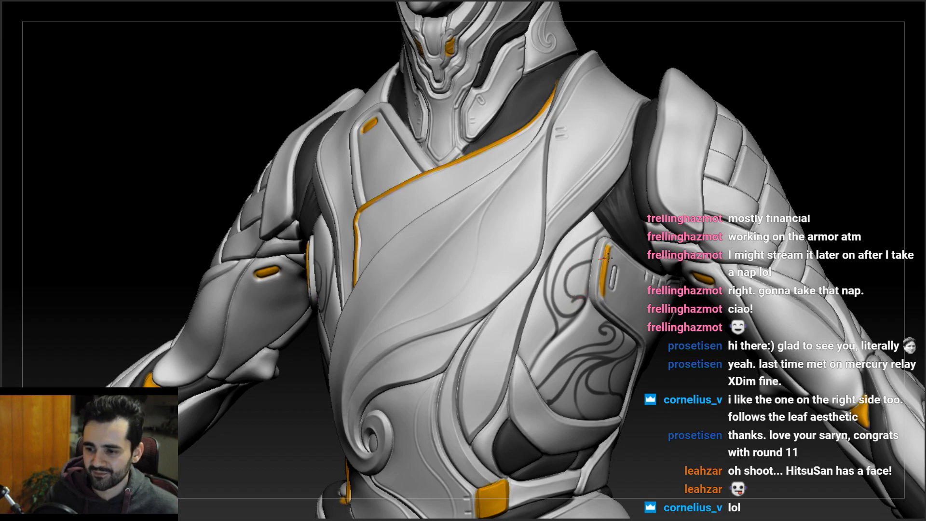
drag(571, 299, 589, 284)
key(ctrl+z)
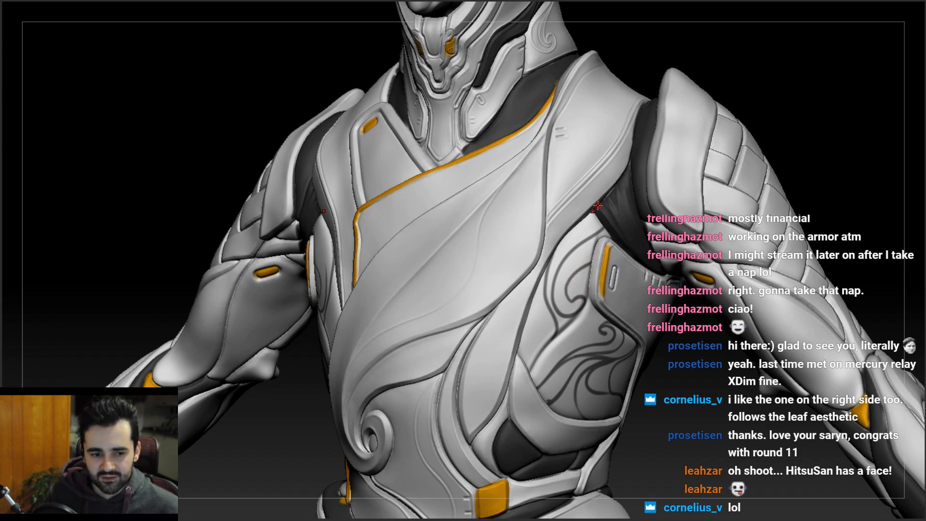
right_drag(606, 235, 583, 246)
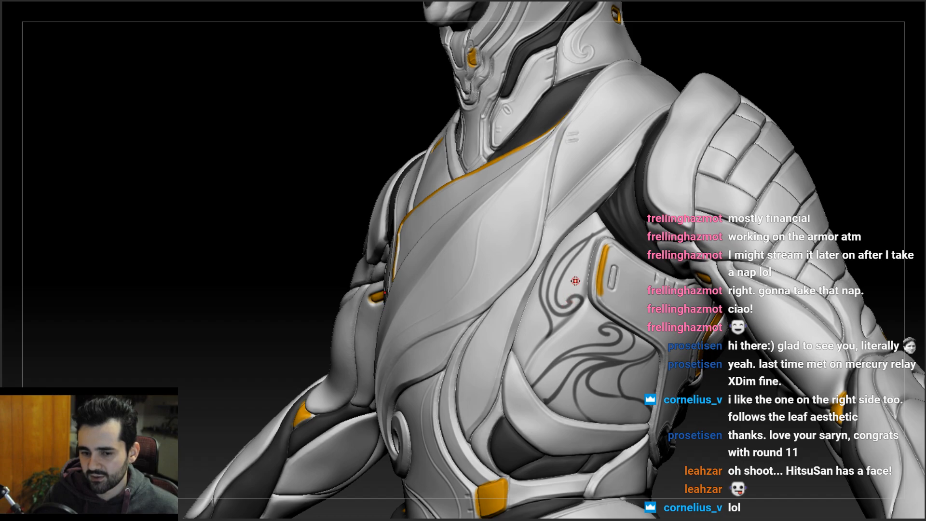
right_drag(584, 263, 584, 249)
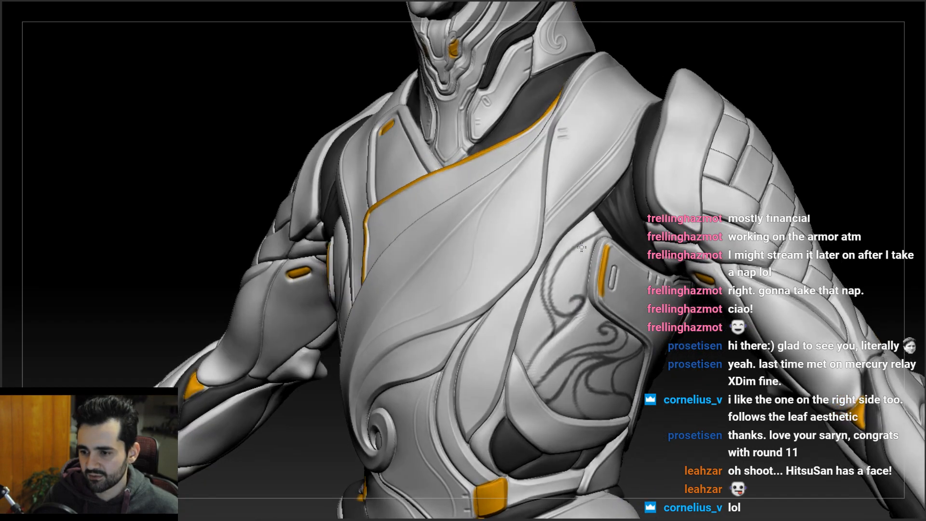
- Try a rounder masked spiral branching off the S-curve in the middle of the side panel
drag(596, 206, 555, 299)
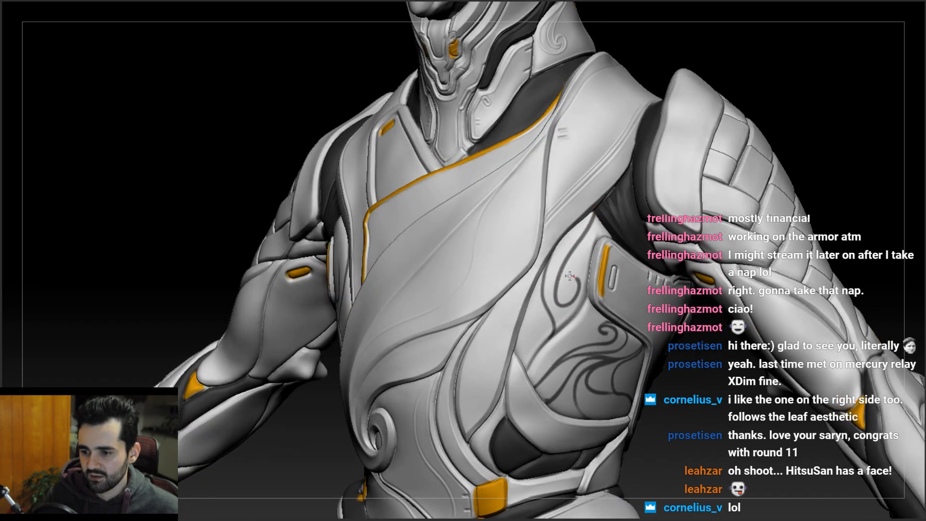
mouse_move(576, 268)
right_down()
mouse_move(572, 217)
mouse_move(629, 287)
mouse_move(549, 275)
mouse_move(571, 327)
right_up()
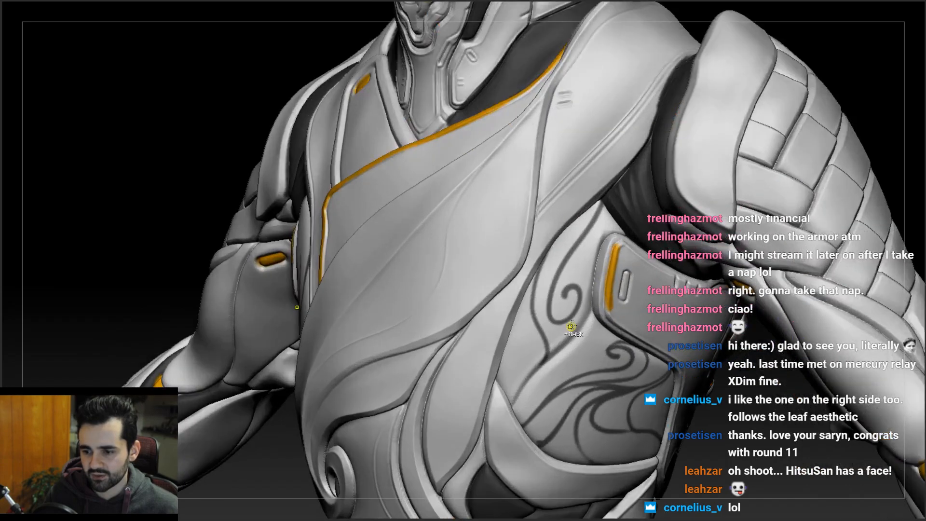
right_drag(578, 291, 580, 241)
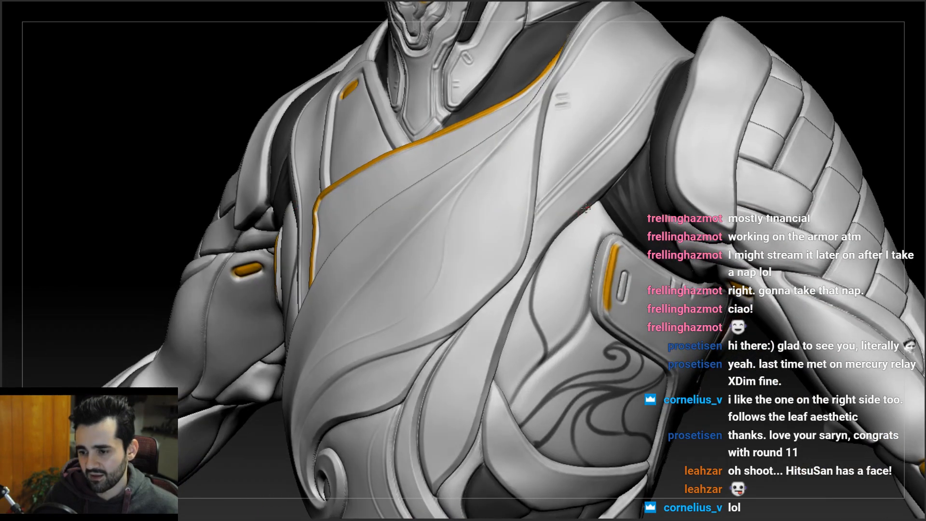
mouse_move(552, 298)
right_down()
mouse_move(571, 301)
mouse_move(557, 254)
mouse_move(569, 243)
mouse_move(563, 272)
right_up()
key(ctrl+z)
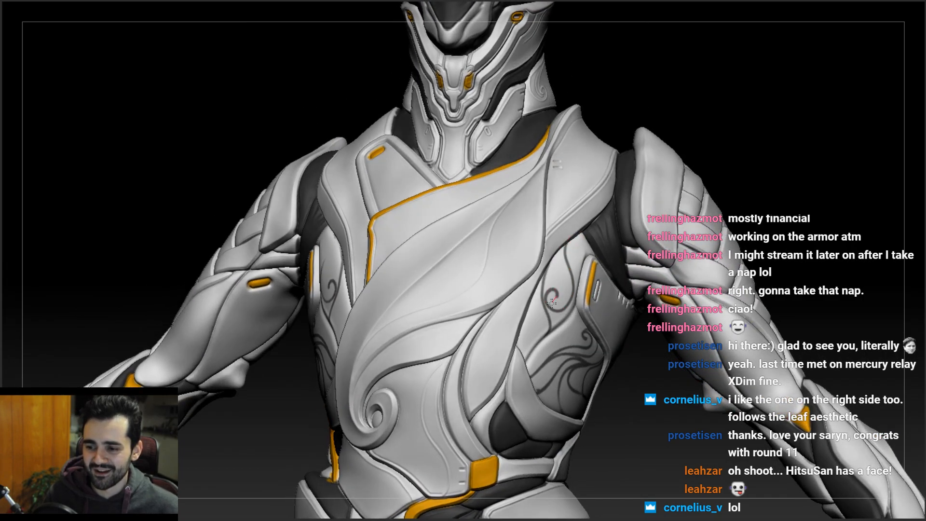
- Try a masked branch rising from the S-curve's lower end toward the armpit beside the orange-trimmed plate
right_drag(564, 289, 559, 220)
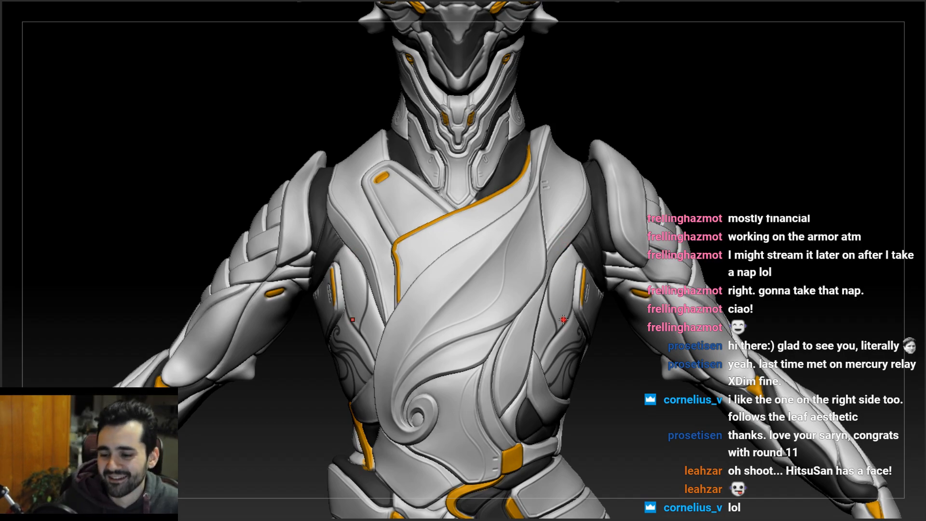
mouse_move(584, 233)
right_down()
mouse_move(563, 296)
mouse_move(567, 286)
right_up()
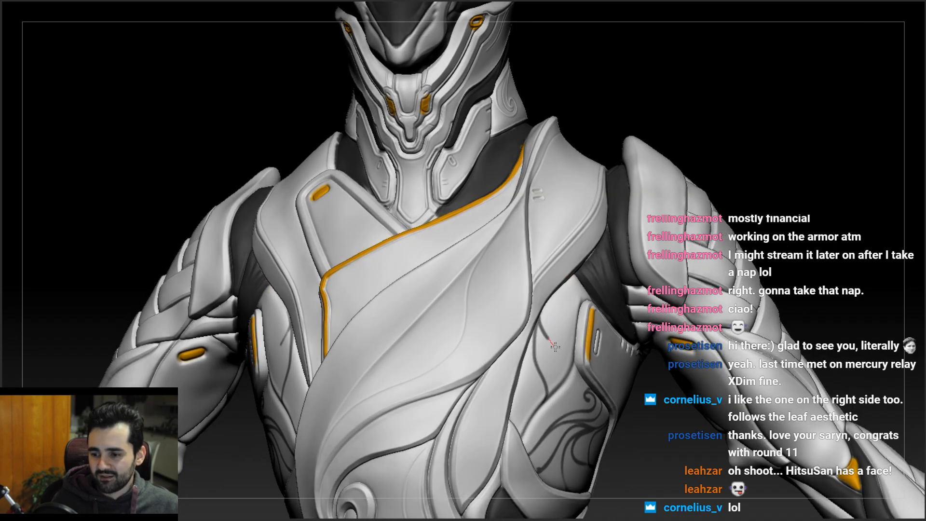
mouse_move(549, 383)
right_down()
mouse_move(559, 347)
mouse_move(550, 359)
right_up()
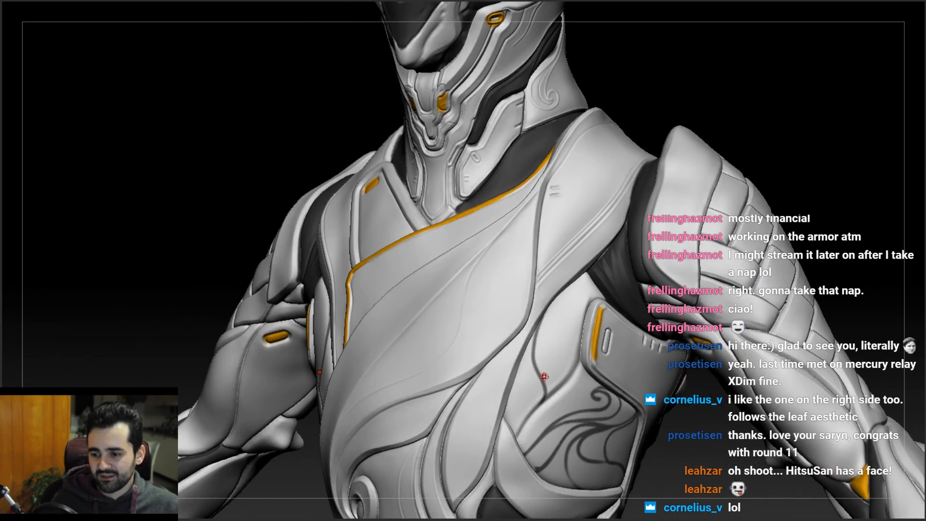
drag(539, 355, 591, 275)
mouse_move(592, 278)
right_down()
mouse_move(648, 306)
mouse_move(670, 300)
right_up()
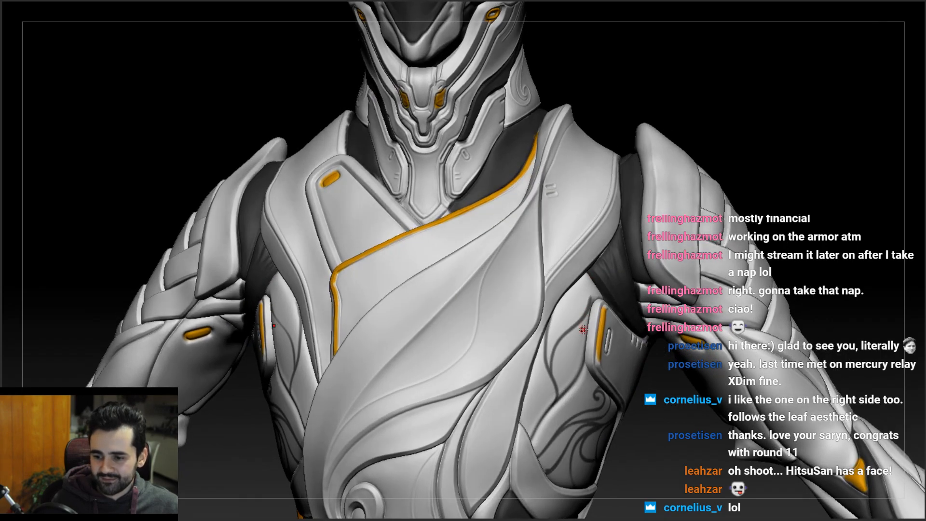
key(ctrl+z)
drag(553, 376, 589, 286)
mouse_move(582, 269)
right_down()
mouse_move(597, 276)
mouse_move(567, 351)
right_up()
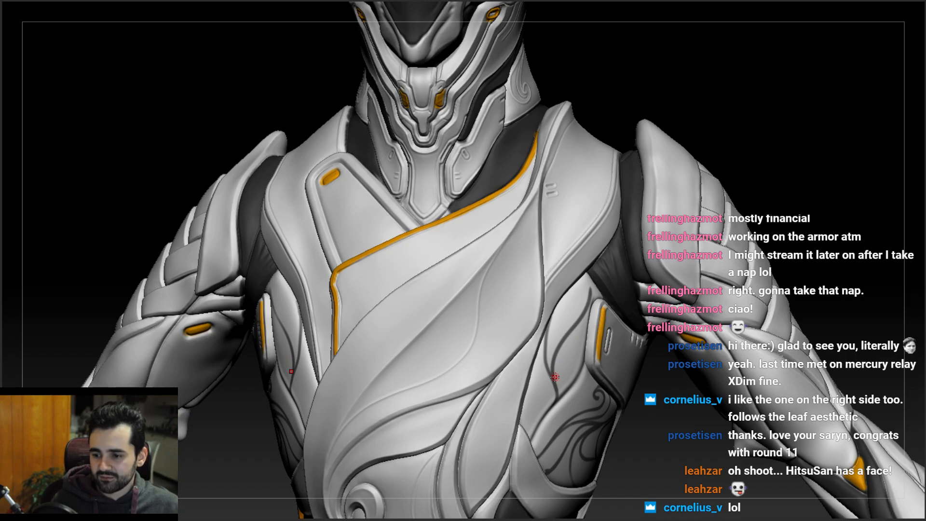
- Try curved masked lines fanning up inside the branch and S-curve to form a leaf-like pattern on the side panel
drag(552, 367, 584, 320)
right_drag(576, 284, 582, 336)
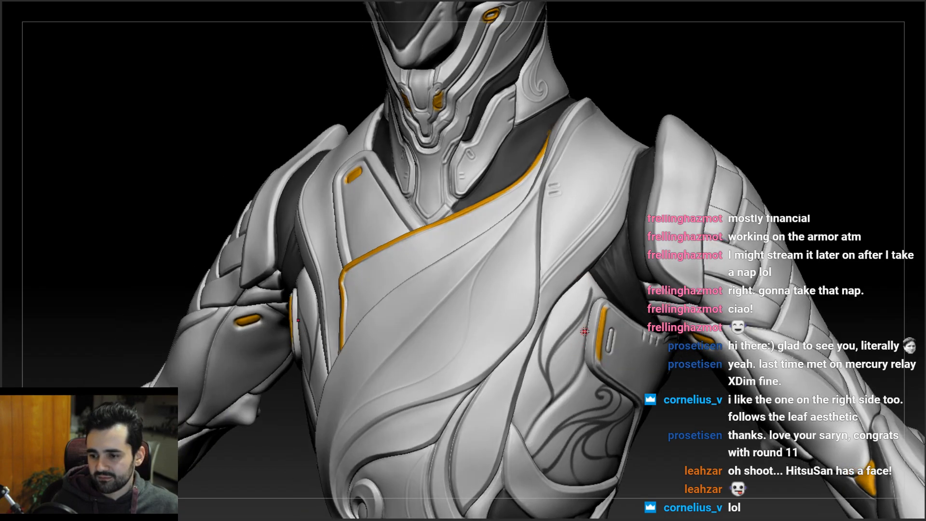
drag(553, 360, 590, 292)
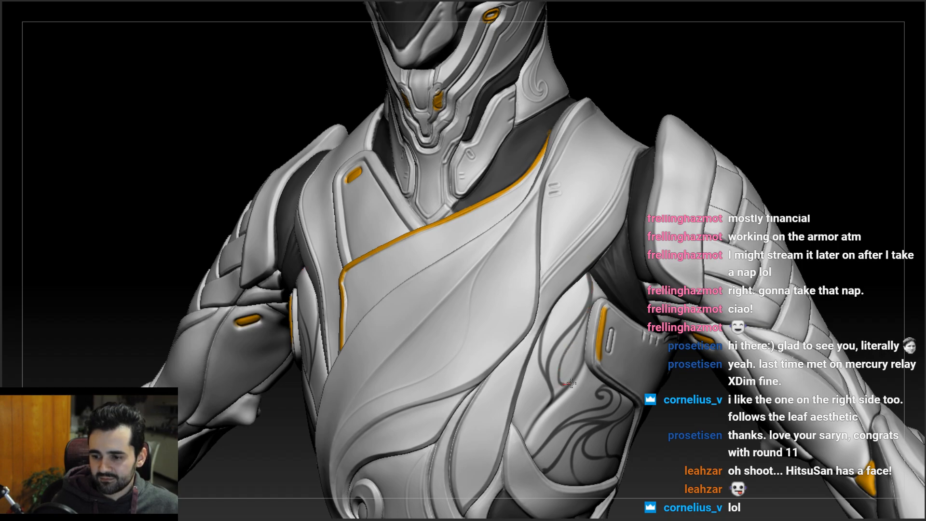
drag(563, 351, 585, 304)
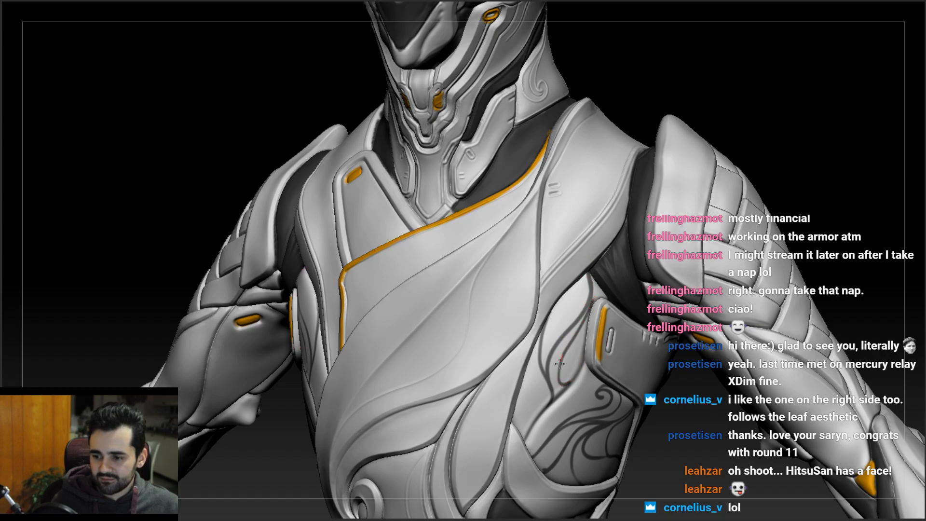
right_drag(579, 364, 560, 288)
alt+right_drag(572, 330, 531, 268)
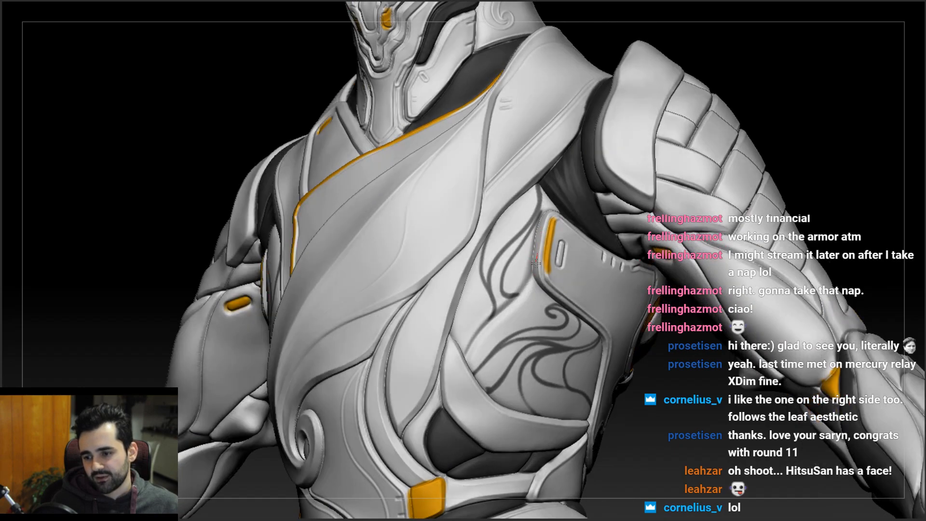
- Undo the inner leaf lines between the S-curve and the branch that rises to the armpit
right_drag(524, 280, 576, 254)
right_drag(538, 287, 501, 281)
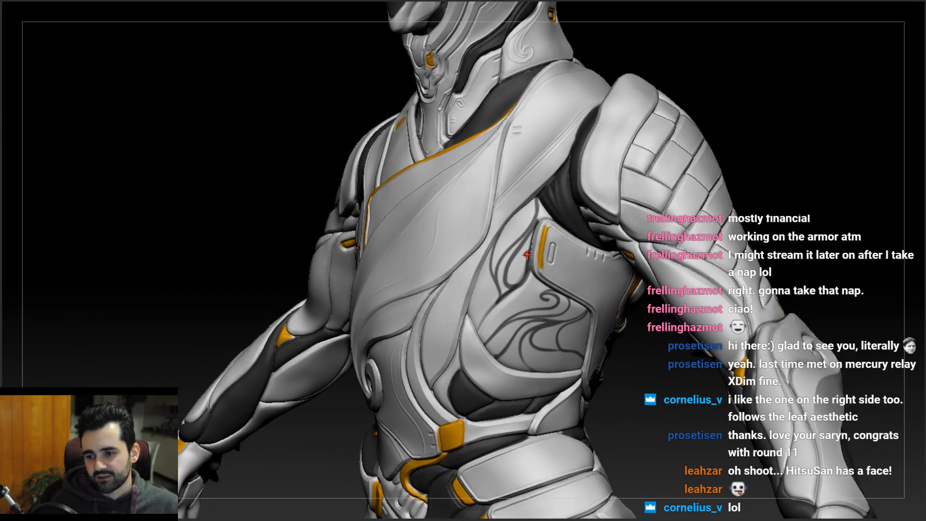
mouse_move(518, 241)
ctrl+right_down()
mouse_move(513, 257)
mouse_move(523, 258)
ctrl+right_up()
key(ctrl+z)
key(ctrl+z)
key(ctrl+z)
key(ctrl+z)
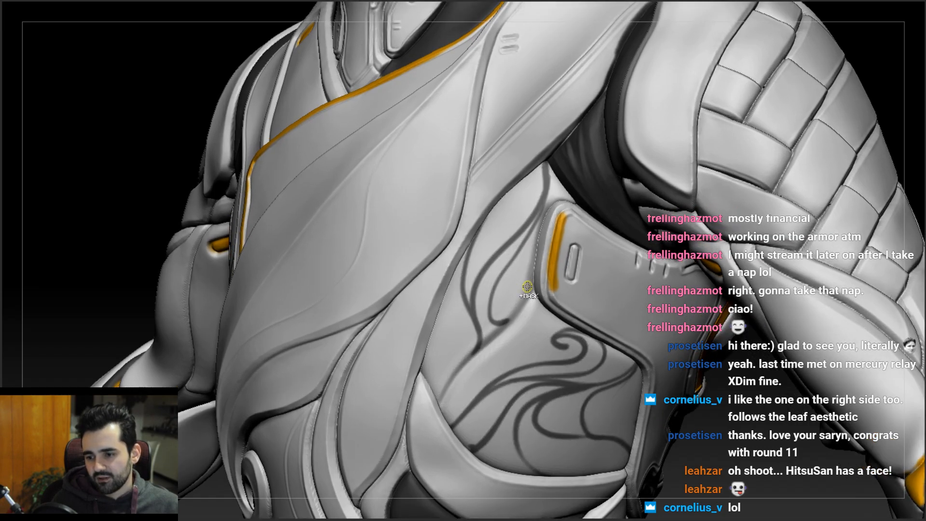
key(ctrl+z)
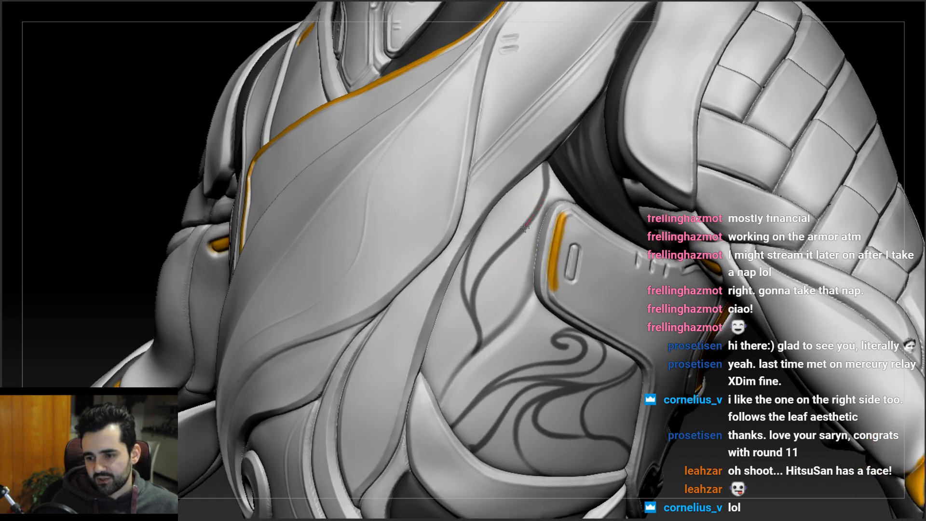
key(ctrl+z)
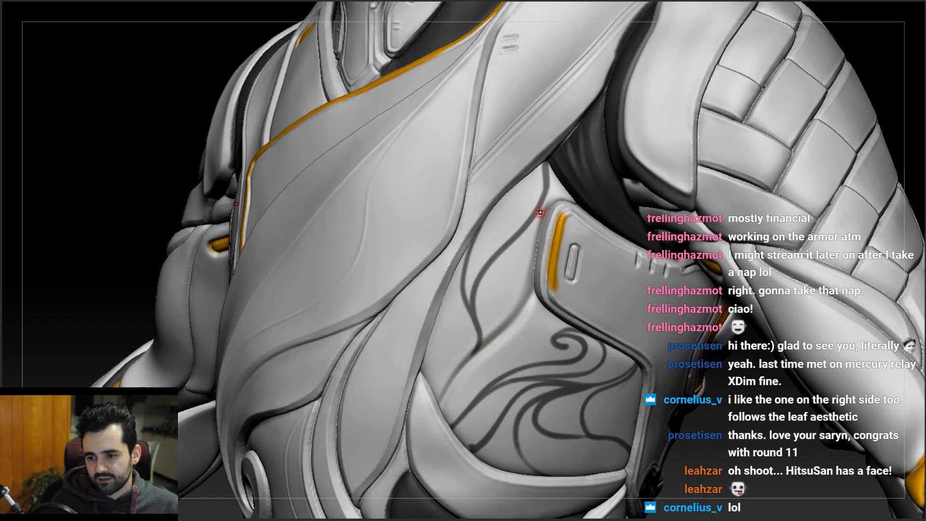
- Try masked offshoots sweeping from the S-curve's lower end to the orange-trimmed plate's edge, and undo them together with the armpit branch
mouse_move(519, 257)
ctrl+mouse_down()
mouse_move(498, 314)
mouse_move(477, 331)
mouse_move(500, 279)
mouse_move(533, 244)
ctrl+mouse_up()
key(ctrl+z)
mouse_move(479, 334)
ctrl+mouse_down()
mouse_move(491, 292)
mouse_move(535, 261)
ctrl+mouse_up()
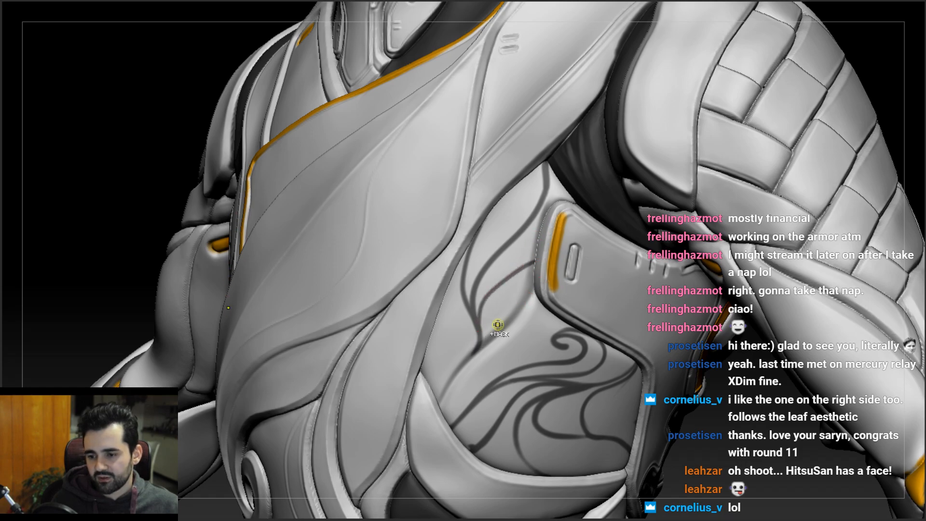
key(ctrl+z)
ctrl+drag(480, 343, 542, 257)
right_drag(542, 258, 559, 259)
key(ctrl+z)
mouse_move(489, 273)
ctrl+mouse_down()
mouse_move(536, 256)
mouse_move(486, 339)
ctrl+mouse_up()
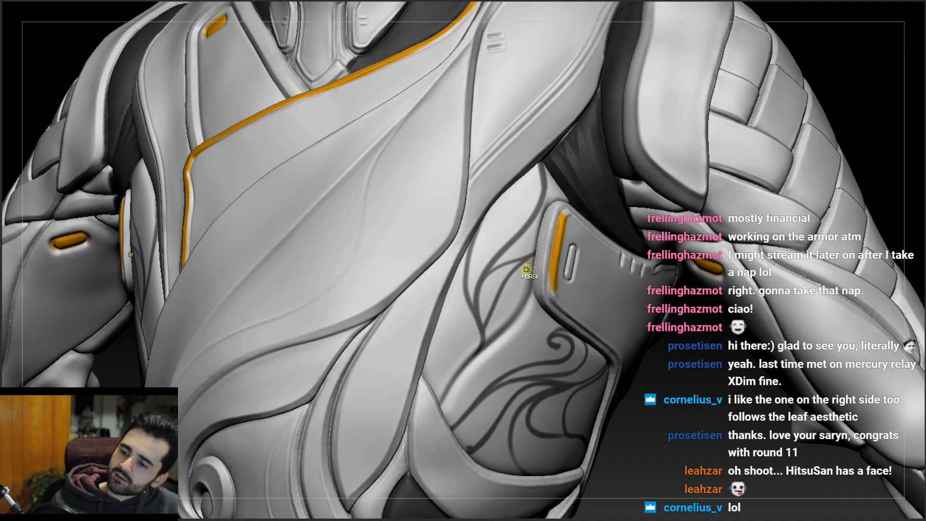
key(ctrl+z)
key(ctrl+z)
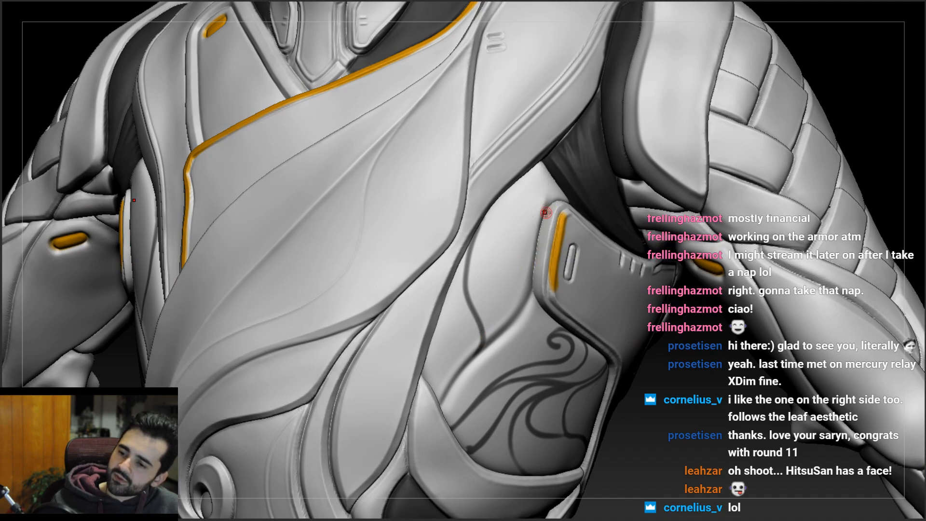
- Try a masked line from the armpit to the S-curve's lower end and a second line running beside the S-curve
ctrl+drag(541, 164, 480, 350)
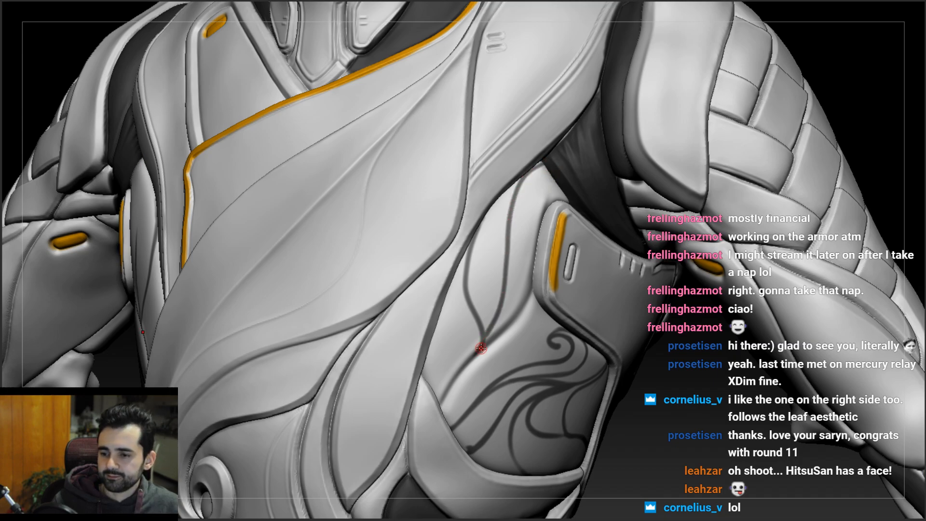
key(ctrl+z)
mouse_move(484, 219)
ctrl+mouse_down()
mouse_move(488, 297)
mouse_move(505, 334)
ctrl+mouse_up()
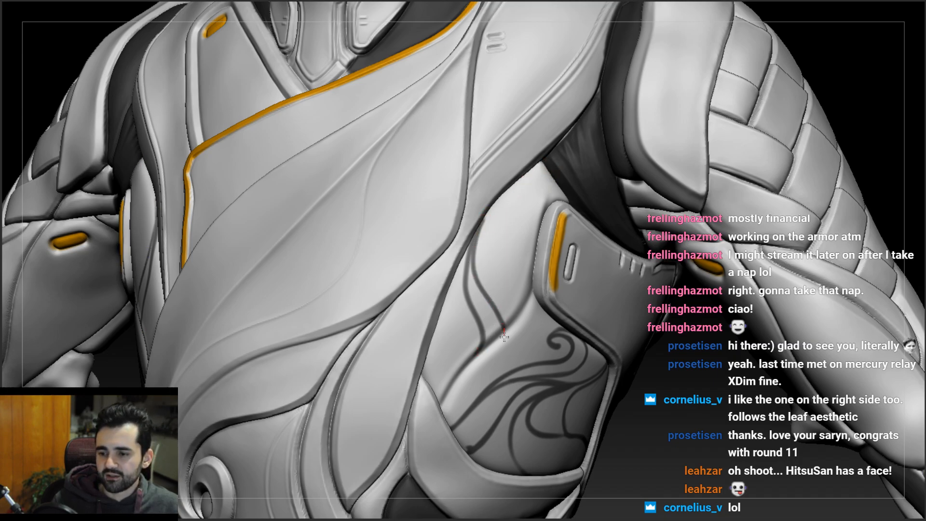
key(ctrl+z)
mouse_move(478, 232)
ctrl+mouse_down()
mouse_move(474, 252)
mouse_move(496, 322)
mouse_move(473, 356)
ctrl+mouse_up()
ctrl+right_drag(480, 307, 469, 153)
key(ctrl+z)
ctrl+drag(466, 276, 445, 350)
right_drag(456, 326, 451, 287)
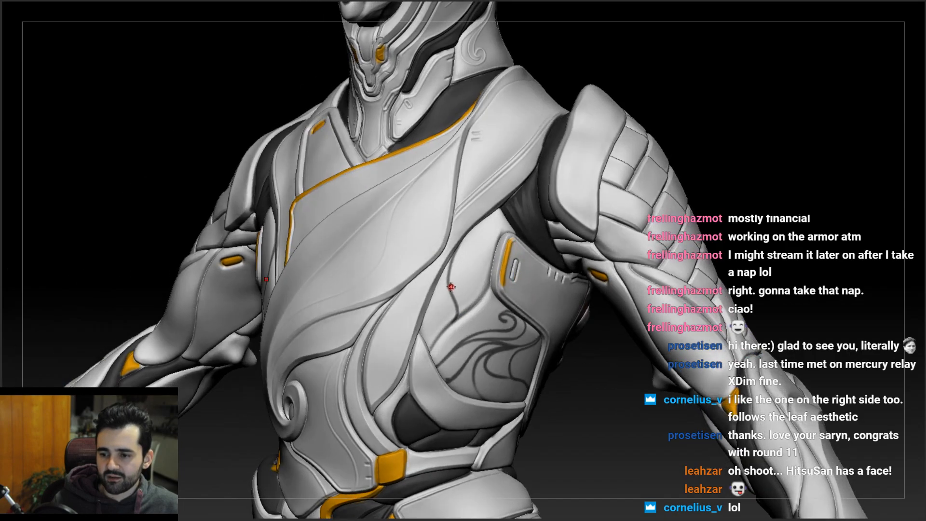
mouse_move(451, 276)
ctrl+mouse_down()
mouse_move(489, 239)
mouse_move(512, 197)
mouse_move(465, 312)
ctrl+mouse_up()
key(ctrl+z)
- Try masked lines falling from the armpit along the orange-trimmed plate and ending in a hook near the S-curve
mouse_move(481, 266)
right_down()
mouse_move(512, 262)
mouse_move(483, 263)
mouse_move(496, 225)
right_up()
mouse_move(485, 219)
mouse_down()
mouse_move(480, 282)
mouse_move(469, 313)
mouse_move(458, 310)
mouse_move(494, 240)
mouse_up()
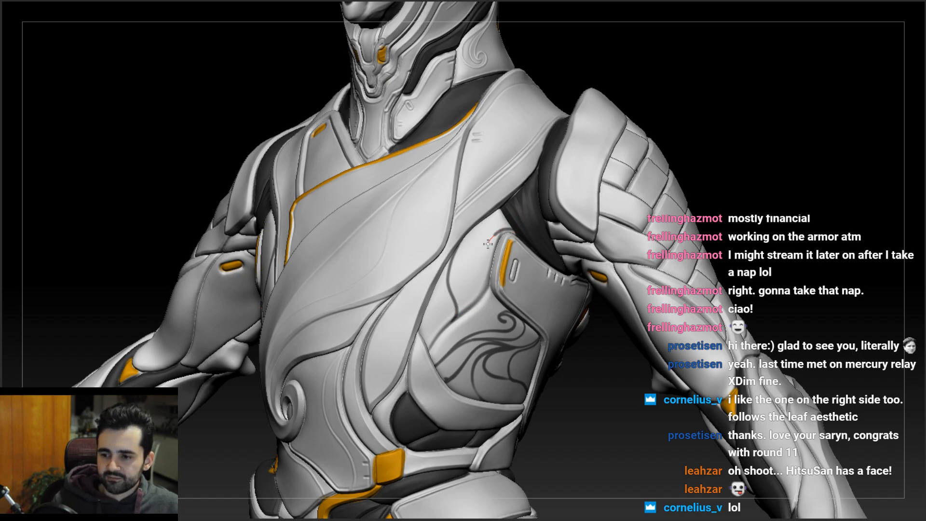
drag(469, 305, 453, 316)
mouse_move(462, 289)
right_down()
mouse_move(559, 270)
mouse_move(497, 243)
right_up()
drag(474, 241, 451, 295)
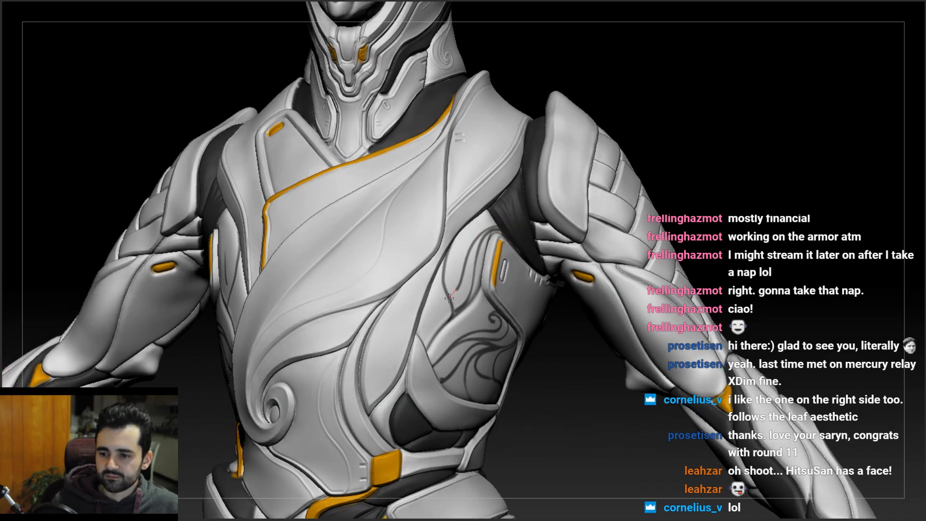
right_drag(466, 265, 497, 234)
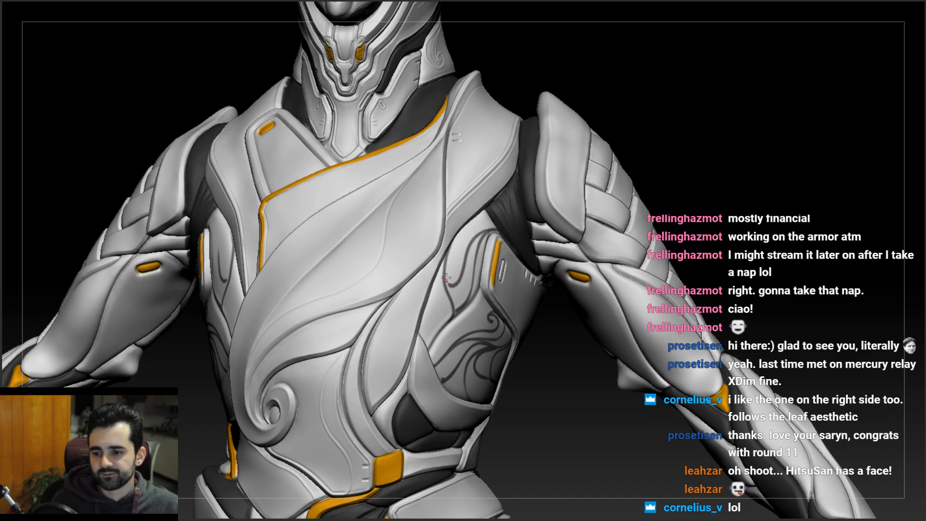
right_drag(461, 270, 470, 250)
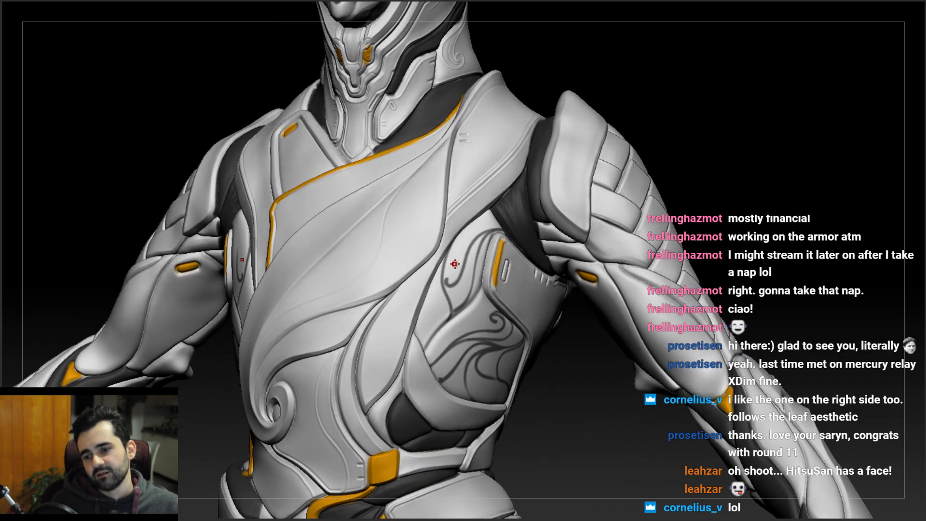
key(ctrl+z)
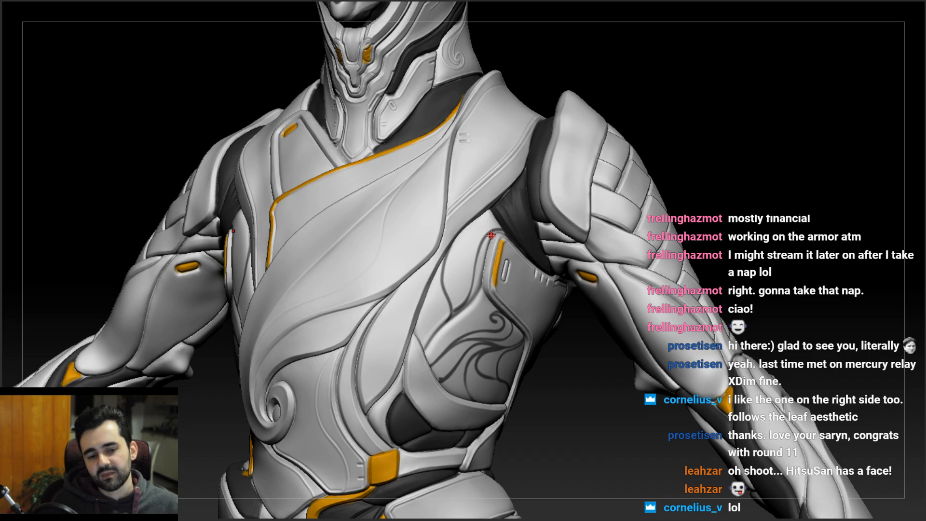
mouse_move(477, 246)
right_down()
mouse_move(476, 269)
mouse_move(472, 231)
right_up()
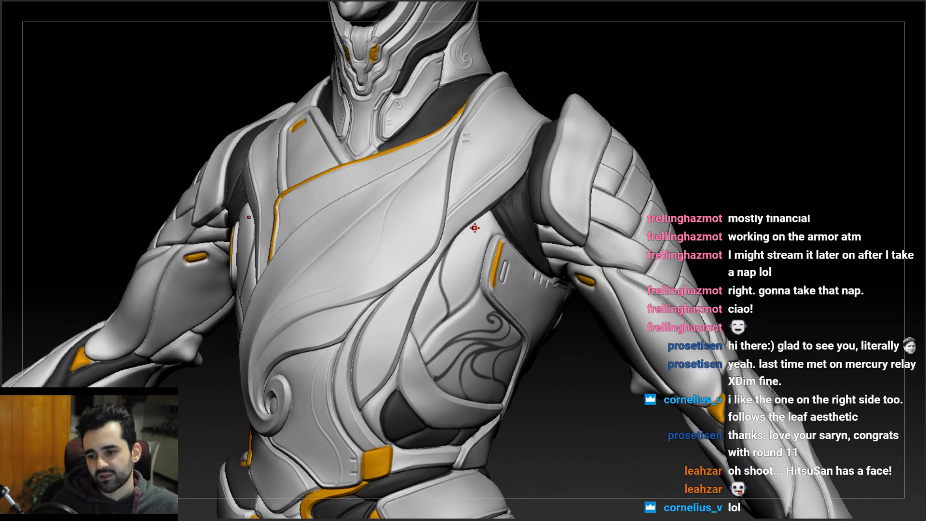
- Try a masked stroke inward from the armpit and short barbs along the S-curve's outer side
drag(491, 212, 455, 253)
right_drag(476, 283, 429, 291)
key(ctrl+z)
ctrl+drag(430, 270, 438, 319)
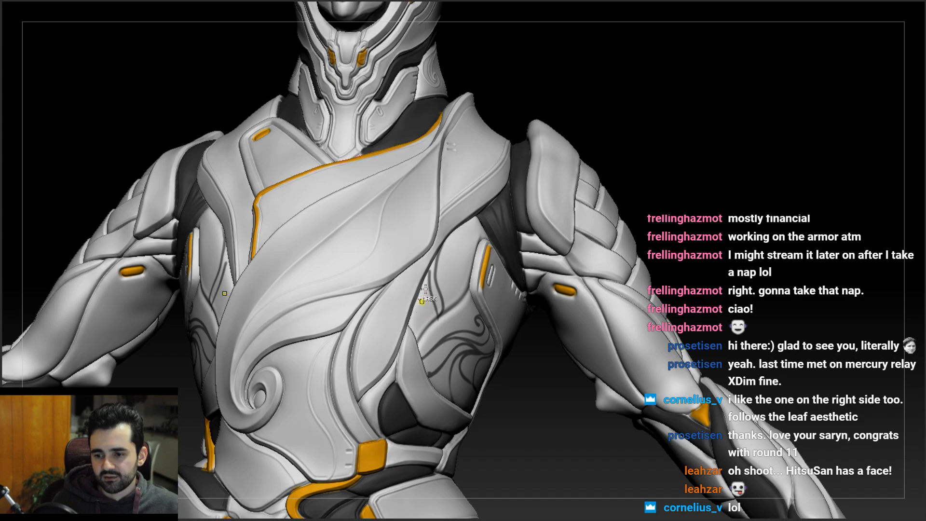
right_drag(433, 313, 407, 315)
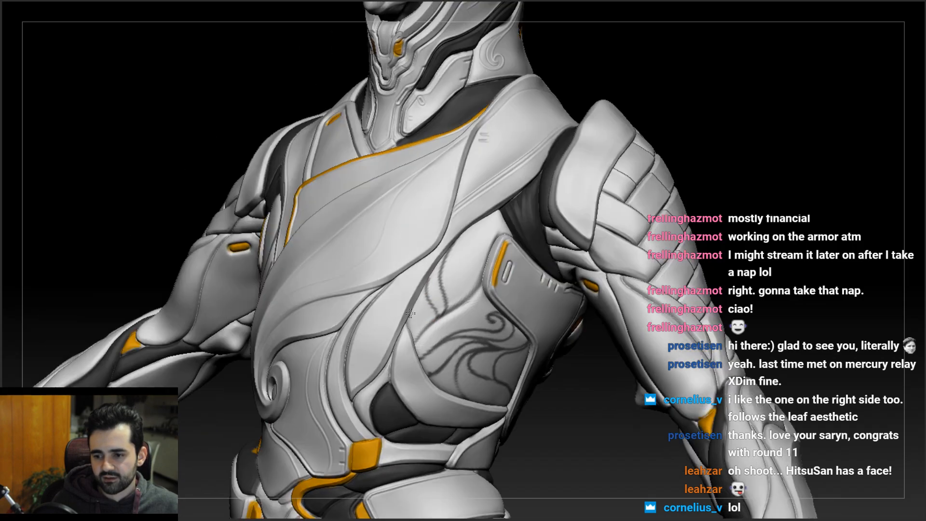
key(ctrl+z)
- Mask a tapering second stroke along the inside of the S-curve and refine where it merges near the lower end
ctrl+drag(451, 249, 444, 265)
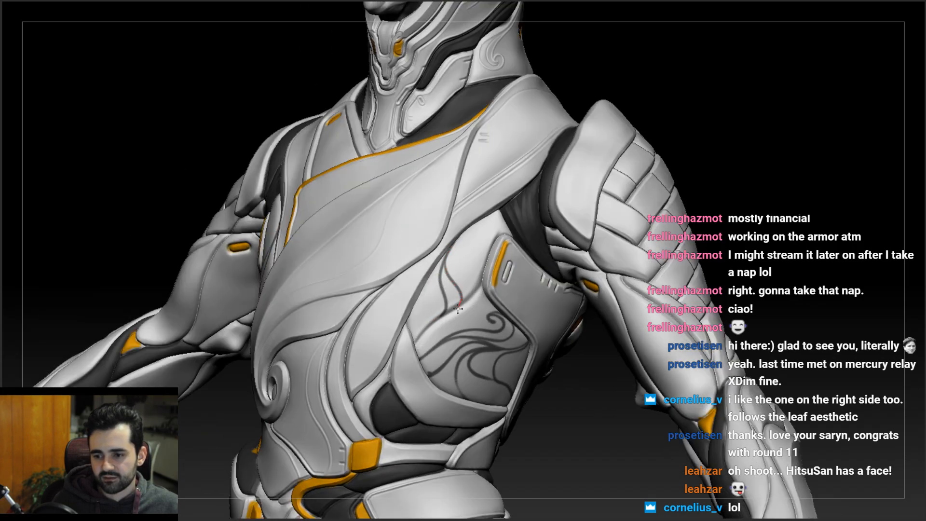
right_drag(455, 301, 491, 249)
ctrl+right_drag(467, 311, 449, 324)
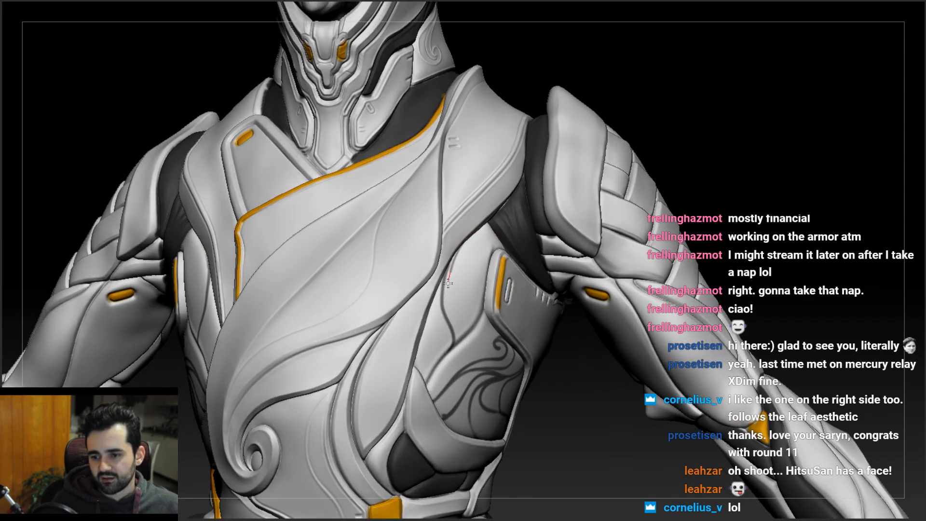
drag(458, 328, 439, 362)
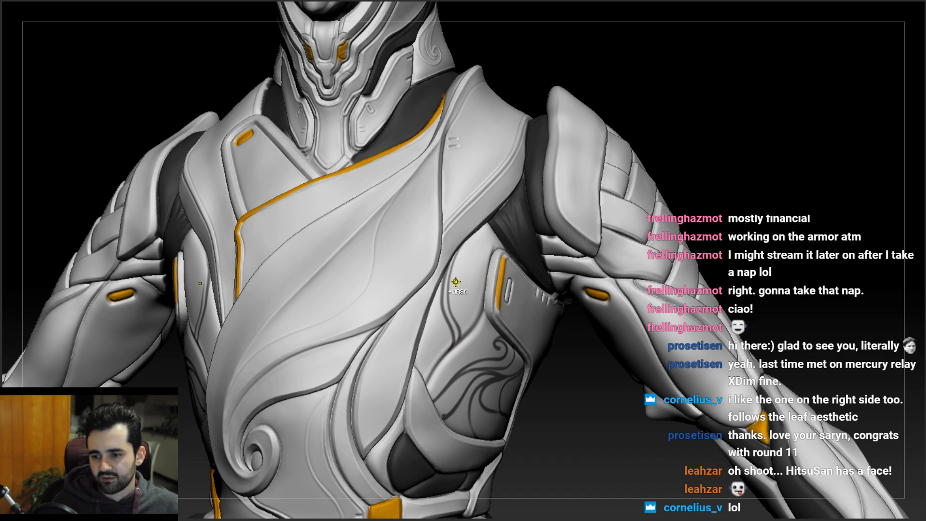
drag(451, 326, 453, 346)
drag(442, 296, 463, 242)
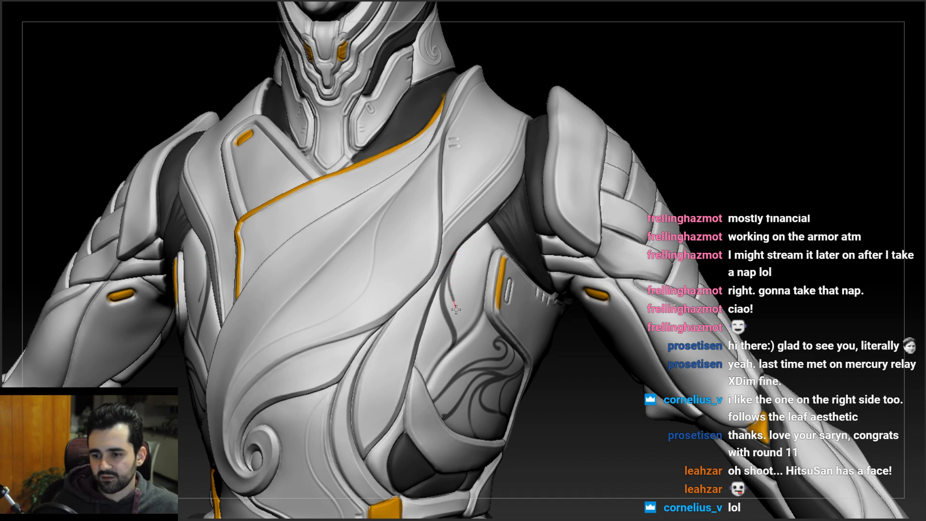
drag(456, 349, 463, 354)
mouse_move(463, 353)
ctrl+right_down()
mouse_move(467, 217)
mouse_move(493, 244)
ctrl+right_up()
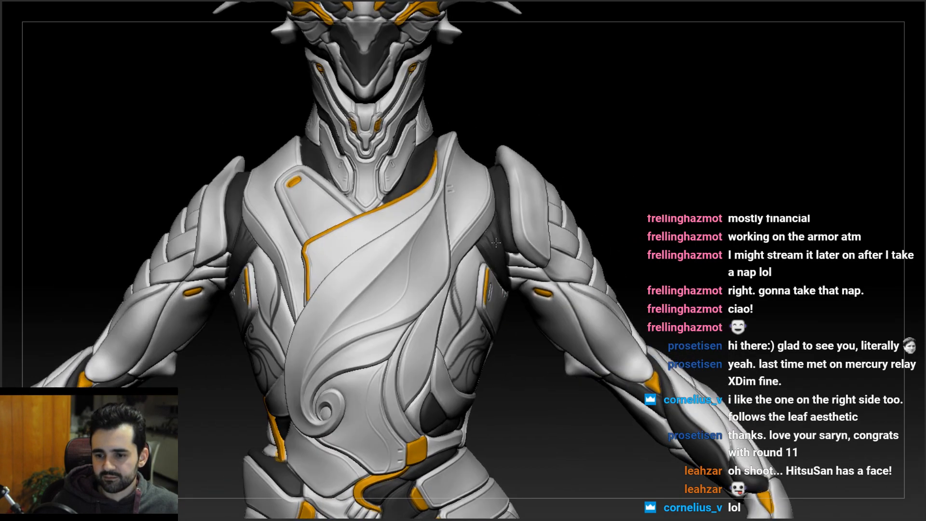
- Try a row of short masked dashes between the S-curve and the edge of the chest wrap
right_drag(479, 322, 451, 289)
mouse_move(455, 334)
right_down()
mouse_move(464, 301)
mouse_move(459, 313)
mouse_move(427, 214)
mouse_move(436, 251)
mouse_move(483, 279)
mouse_move(468, 238)
mouse_move(507, 255)
mouse_move(512, 282)
mouse_move(480, 266)
right_up()
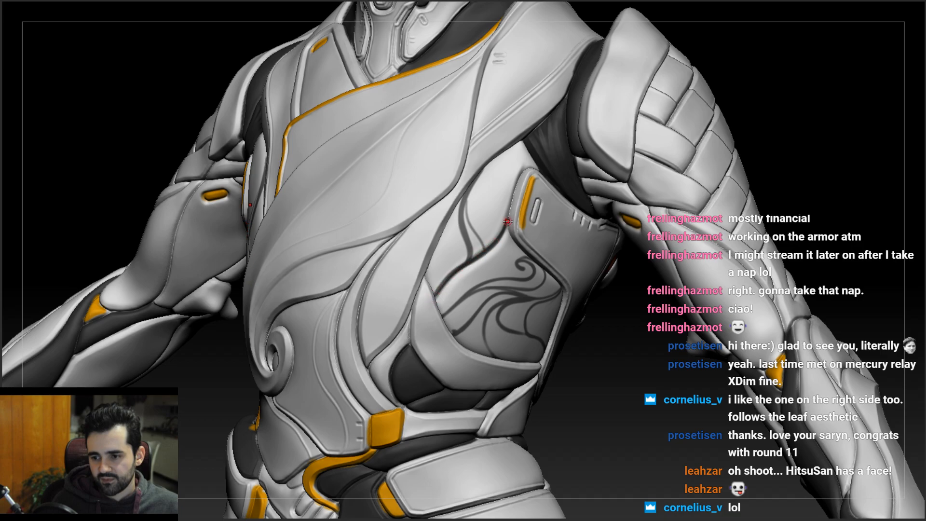
right_drag(483, 227, 490, 221)
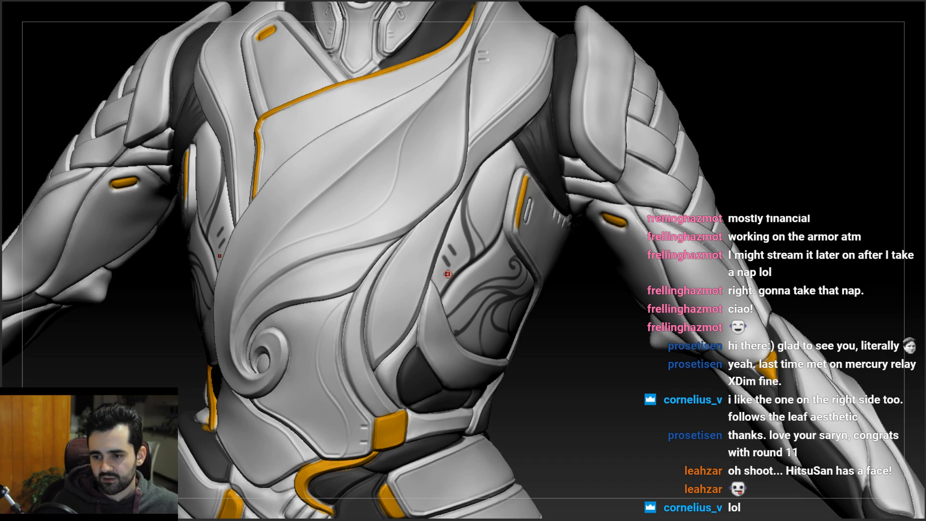
mouse_move(446, 279)
ctrl+right_down()
mouse_move(440, 217)
mouse_move(534, 221)
mouse_move(491, 222)
mouse_move(486, 206)
mouse_move(449, 223)
mouse_move(445, 263)
mouse_move(497, 261)
mouse_move(494, 236)
mouse_move(543, 235)
mouse_move(454, 241)
mouse_move(448, 295)
ctrl+right_up()
key(ctrl+z)
key(ctrl+z)
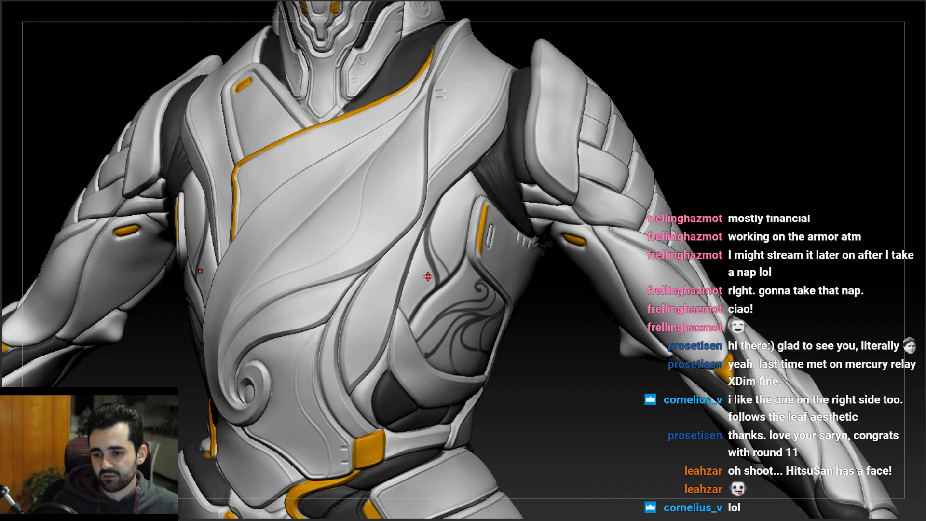
- Mask two short parallel dashes on the front rib panel beside the lower end of the S-curve and check them from front and side
mouse_move(412, 285)
right_down()
mouse_move(413, 240)
mouse_move(435, 280)
mouse_move(421, 275)
mouse_move(460, 238)
mouse_move(429, 251)
mouse_move(428, 299)
right_up()
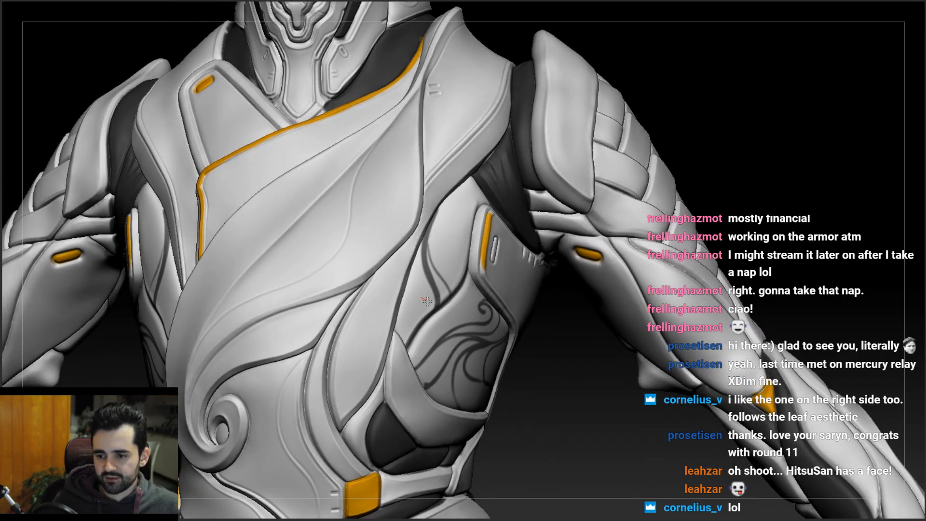
ctrl+right_drag(430, 306, 309, 330)
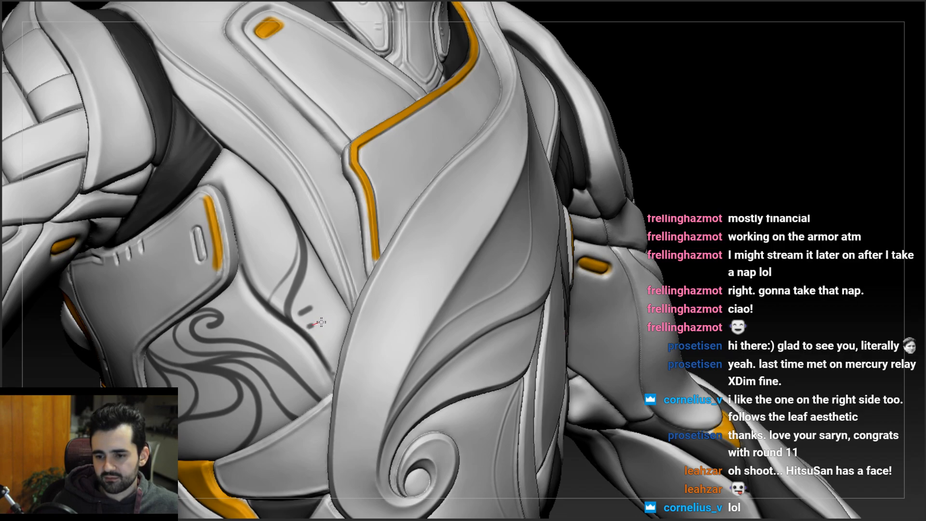
ctrl+right_drag(326, 319, 357, 277)
right_drag(441, 297, 441, 278)
right_drag(497, 296, 463, 346)
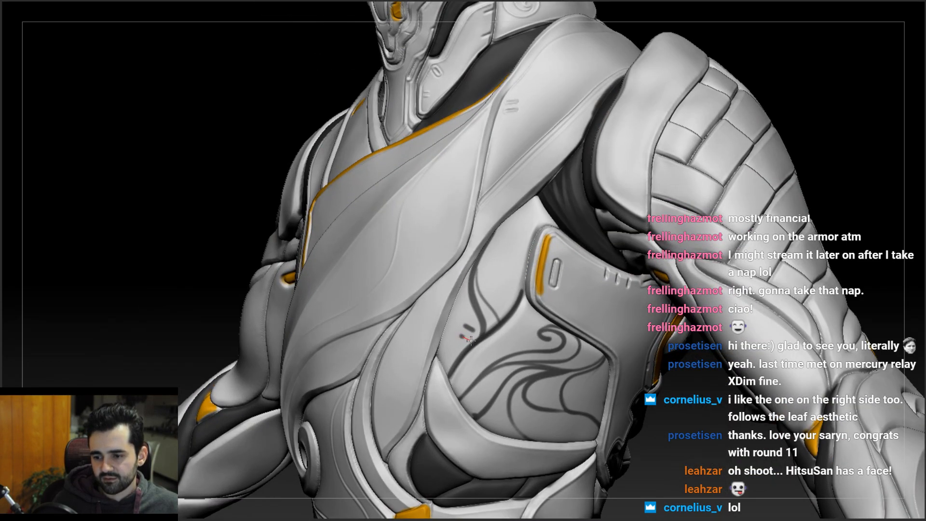
ctrl+right_drag(477, 339, 465, 285)
mouse_move(465, 284)
right_down()
mouse_move(507, 283)
mouse_move(483, 297)
mouse_move(470, 290)
right_up()
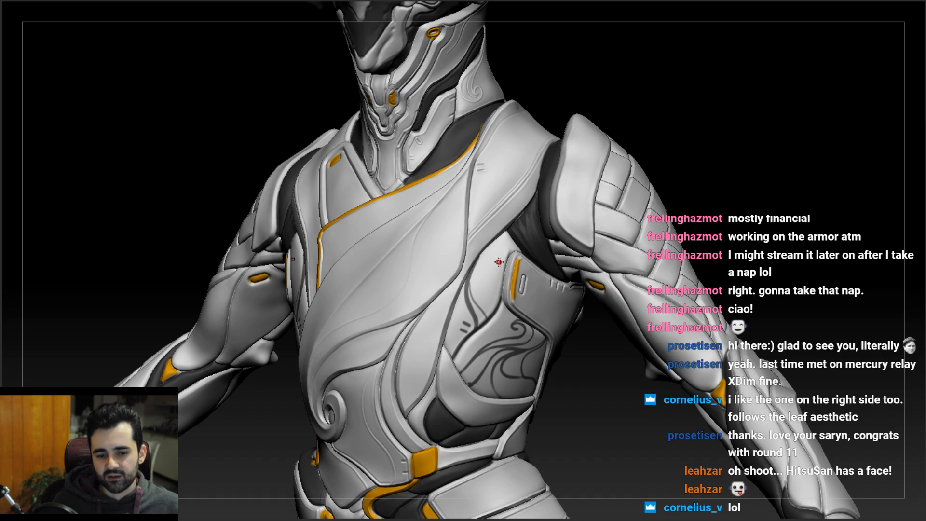
mouse_move(502, 271)
right_down()
mouse_move(511, 247)
mouse_move(554, 233)
mouse_move(493, 252)
mouse_move(528, 248)
mouse_move(517, 267)
right_up()
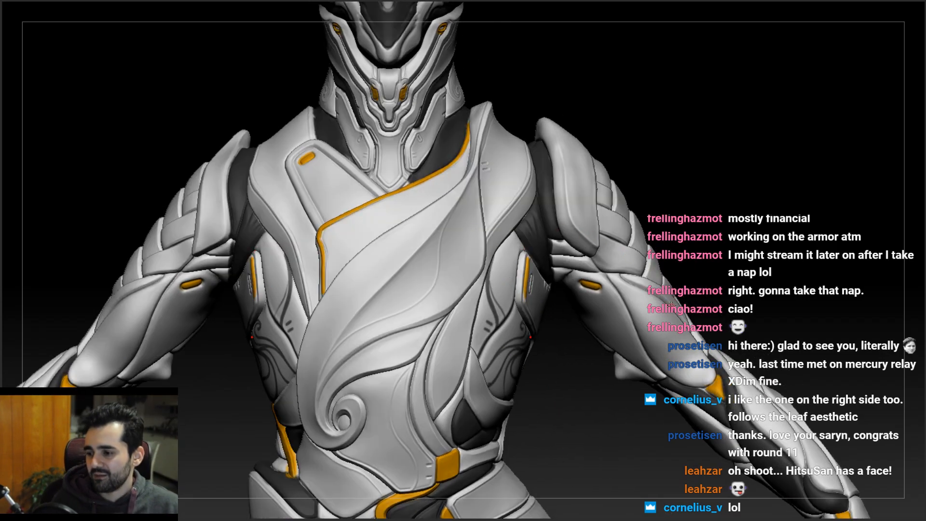
mouse_move(624, 326)
right_down()
mouse_move(558, 320)
mouse_move(504, 242)
right_up()
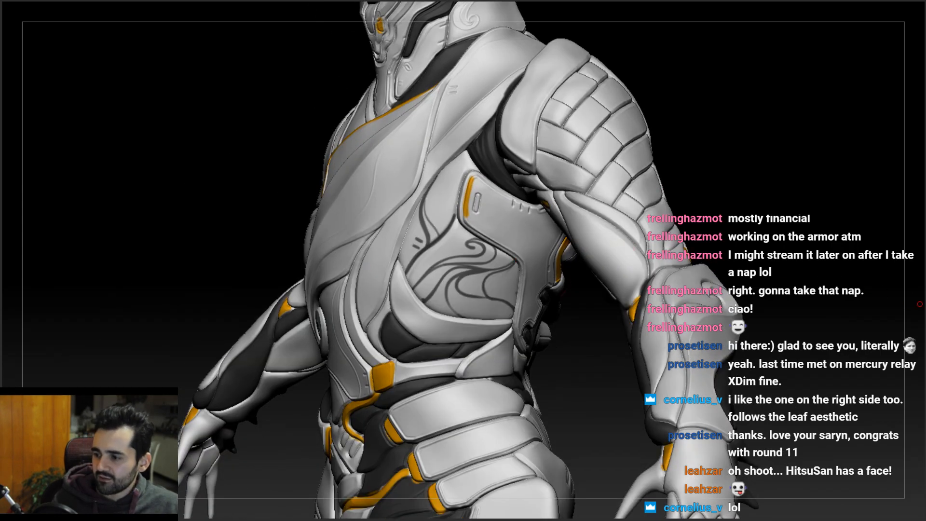
mouse_move(623, 328)
right_down()
mouse_move(527, 268)
mouse_move(520, 279)
mouse_move(537, 279)
mouse_move(429, 238)
mouse_move(479, 239)
mouse_move(494, 223)
mouse_move(458, 227)
mouse_move(462, 299)
mouse_move(461, 274)
mouse_move(495, 215)
mouse_move(498, 268)
mouse_move(472, 256)
mouse_move(541, 262)
mouse_move(462, 241)
mouse_move(476, 239)
mouse_move(489, 265)
mouse_move(446, 254)
mouse_move(458, 278)
right_up()
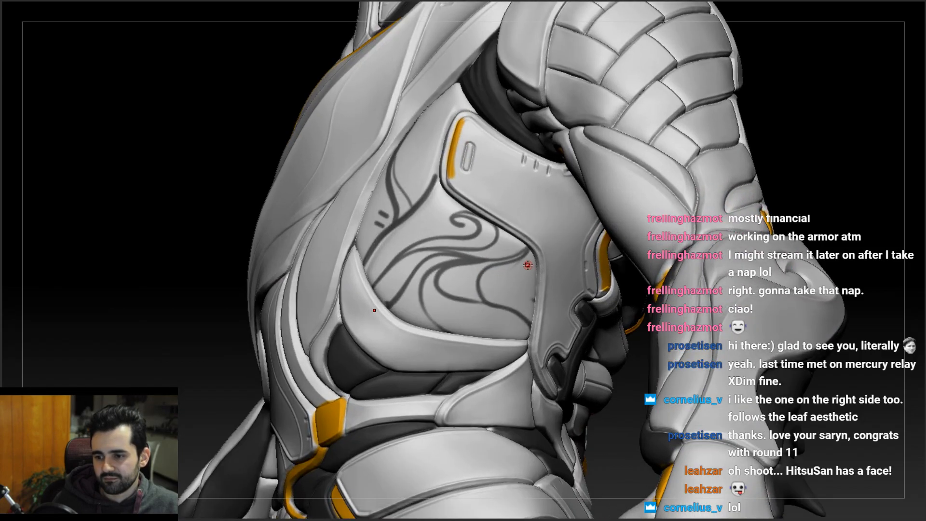
right_drag(520, 265, 482, 197)
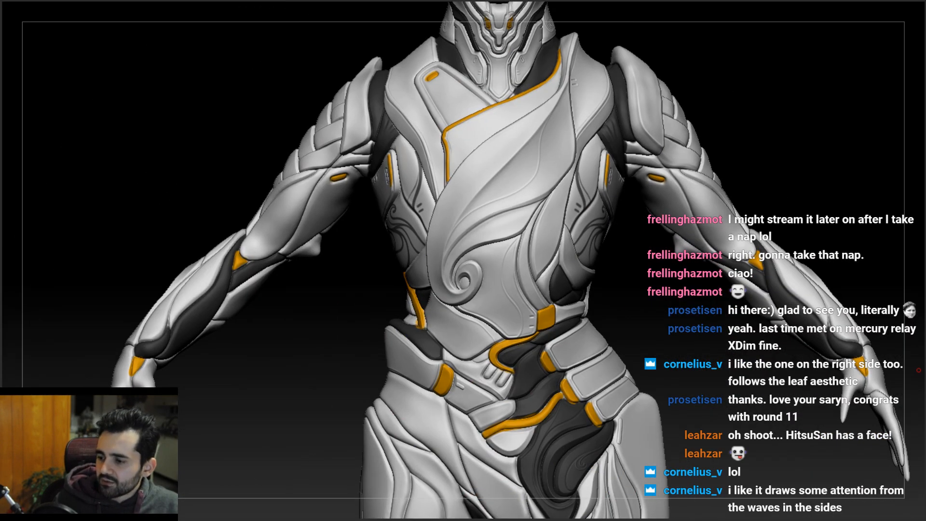
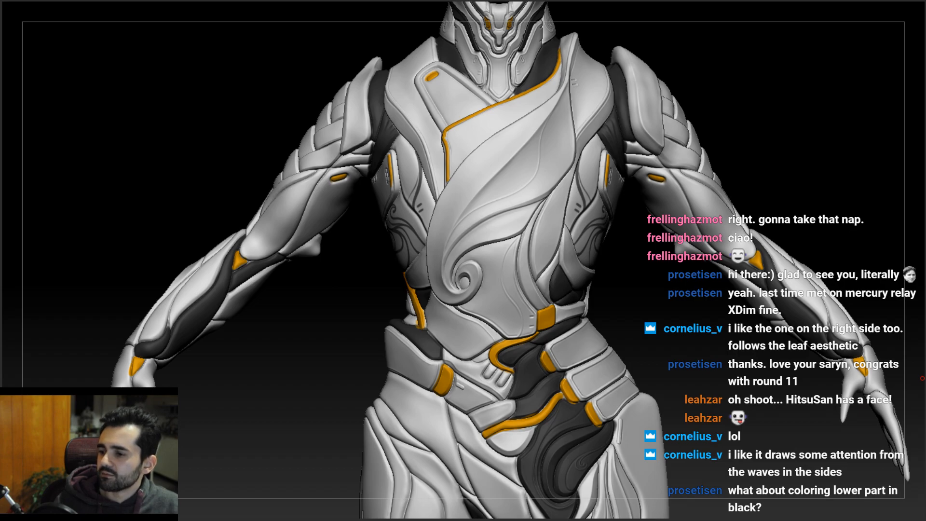
- Paint small red accents on the rib panels: a four-sided outline beside the dashes, plus a triangle, short bar and dot along the lower edge
mouse_move(682, 258)
mouse_down()
mouse_move(525, 187)
mouse_move(507, 201)
mouse_move(540, 201)
mouse_move(507, 237)
mouse_move(500, 227)
mouse_up()
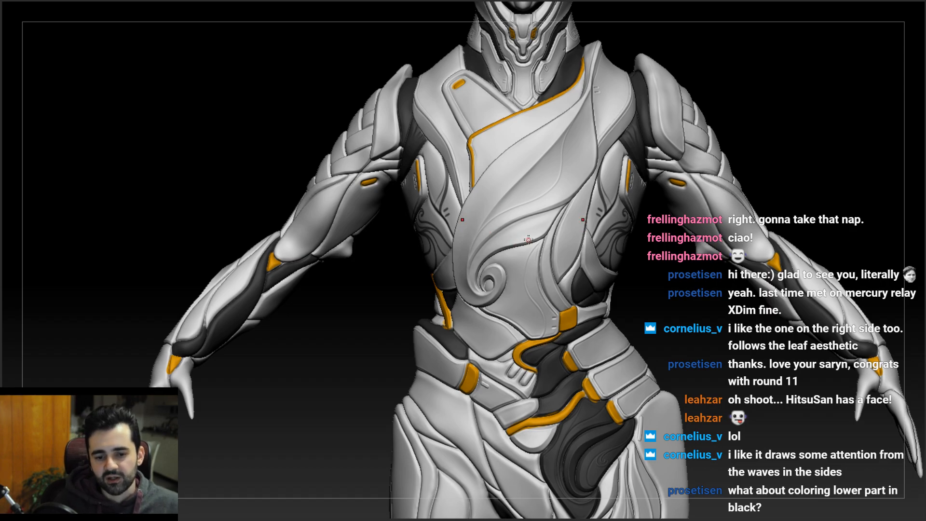
right_drag(571, 220, 623, 251)
mouse_move(609, 263)
mouse_down()
mouse_move(616, 283)
mouse_move(666, 289)
mouse_up()
mouse_move(572, 253)
mouse_down()
mouse_move(588, 249)
mouse_move(589, 265)
mouse_up()
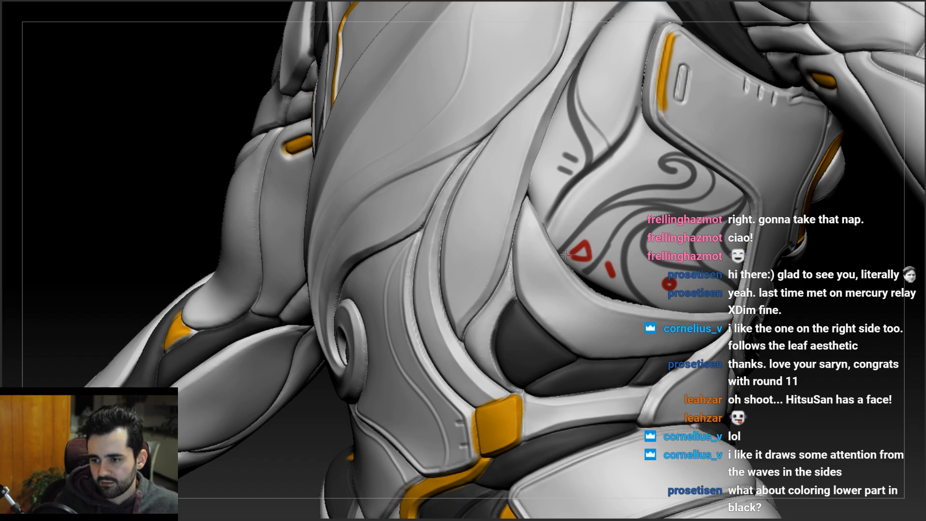
mouse_move(667, 235)
right_down()
mouse_move(719, 229)
mouse_move(687, 232)
mouse_move(701, 231)
right_up()
right_click(594, 261)
mouse_move(557, 169)
mouse_down()
mouse_move(564, 189)
mouse_move(578, 176)
mouse_move(565, 170)
mouse_up()
mouse_move(573, 155)
ctrl+right_down()
mouse_move(622, 124)
mouse_move(596, 119)
mouse_move(591, 104)
mouse_move(653, 196)
mouse_move(501, 181)
mouse_move(469, 167)
ctrl+right_up()
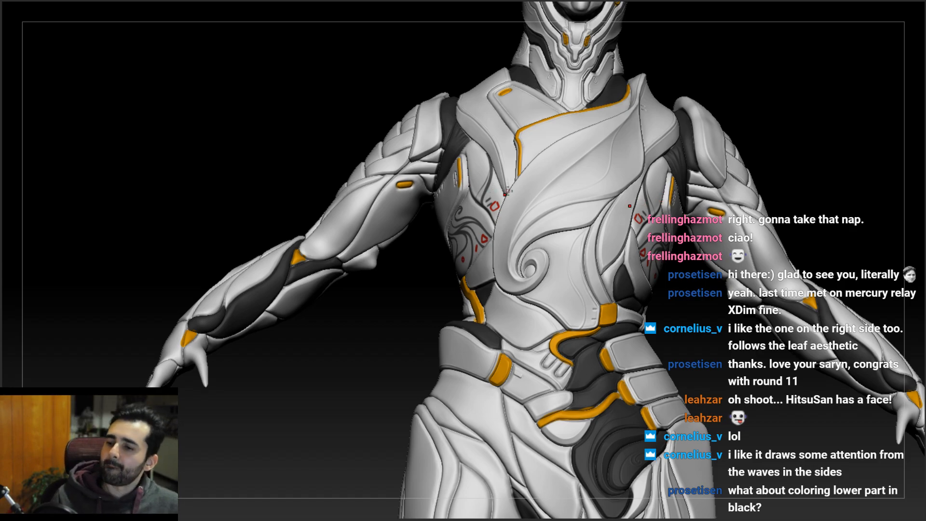
- Examine the red accent shapes on the rib panels from the front and side, both close up and at full-torso distance
mouse_move(679, 211)
right_down()
mouse_move(667, 214)
mouse_move(692, 228)
mouse_move(642, 220)
mouse_move(673, 225)
mouse_move(658, 226)
right_up()
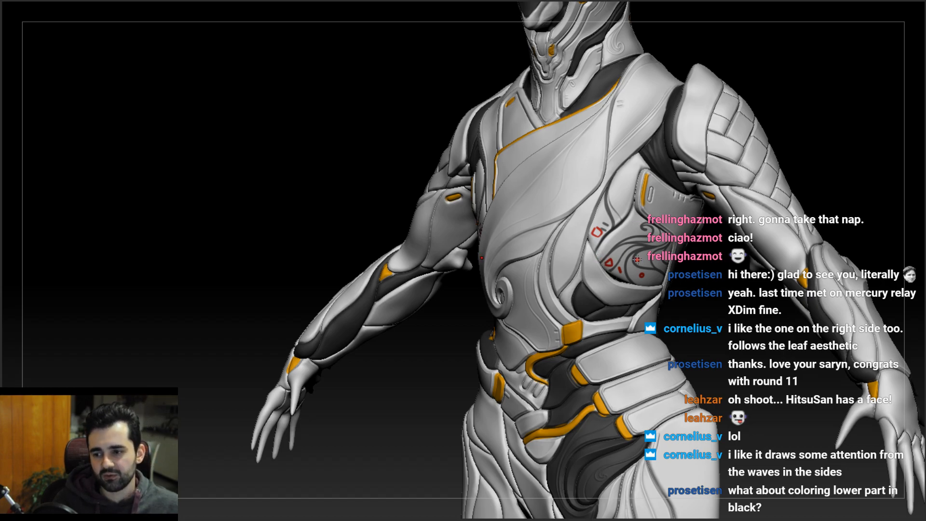
right_drag(637, 239, 594, 205)
right_drag(636, 328, 680, 318)
ctrl+right_drag(619, 273, 600, 285)
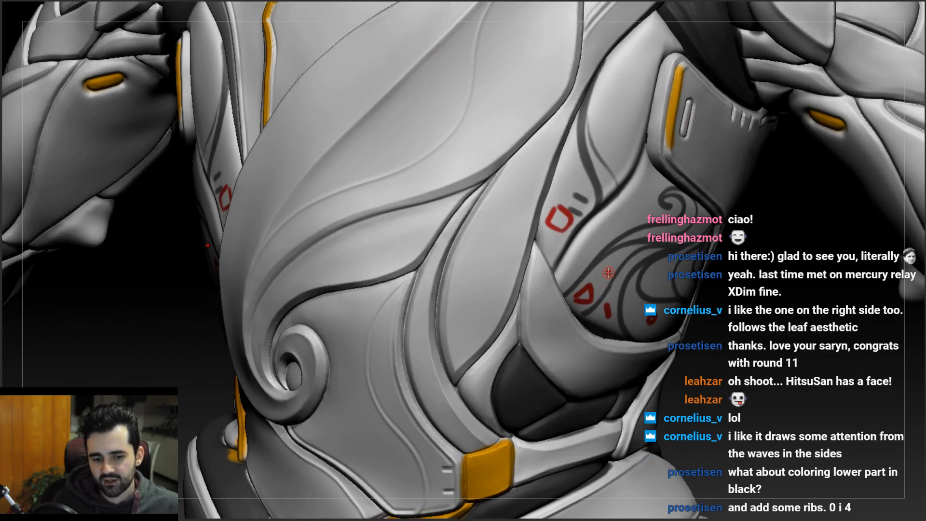
right_drag(607, 272, 382, 342)
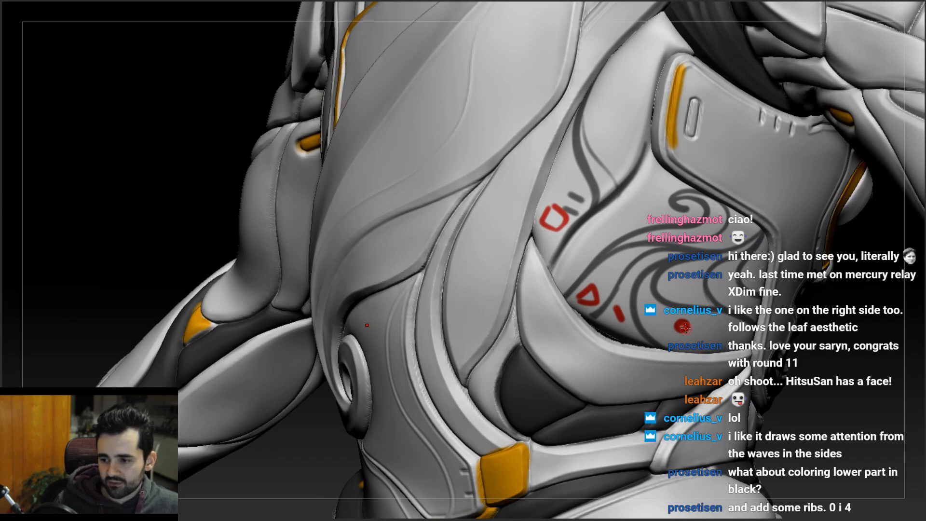
right_drag(622, 309, 579, 279)
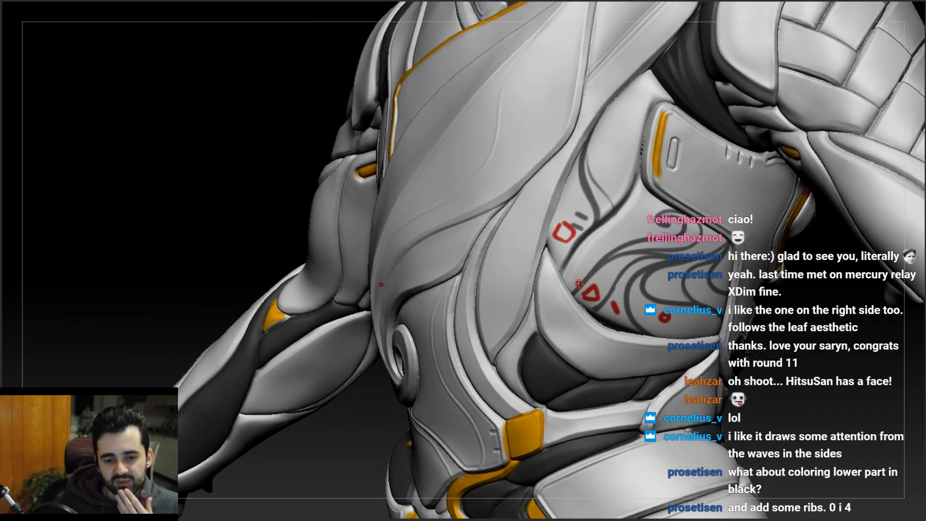
- Review the rib panel variant with overlapping plates in red and in white from front and three-quarter views
right_drag(581, 280, 798, 195)
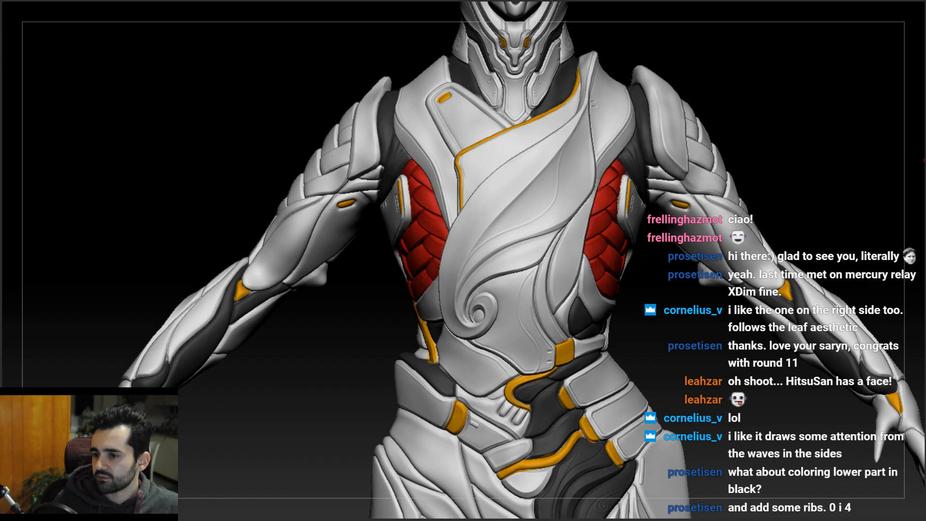
right_drag(473, 251, 577, 193)
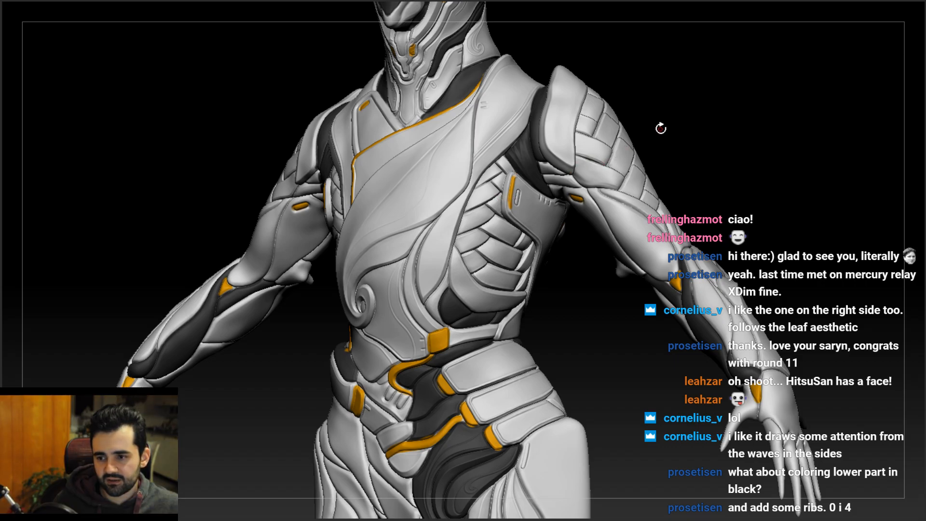
drag(675, 161, 598, 162)
right_drag(609, 141, 615, 120)
right_drag(534, 223, 471, 218)
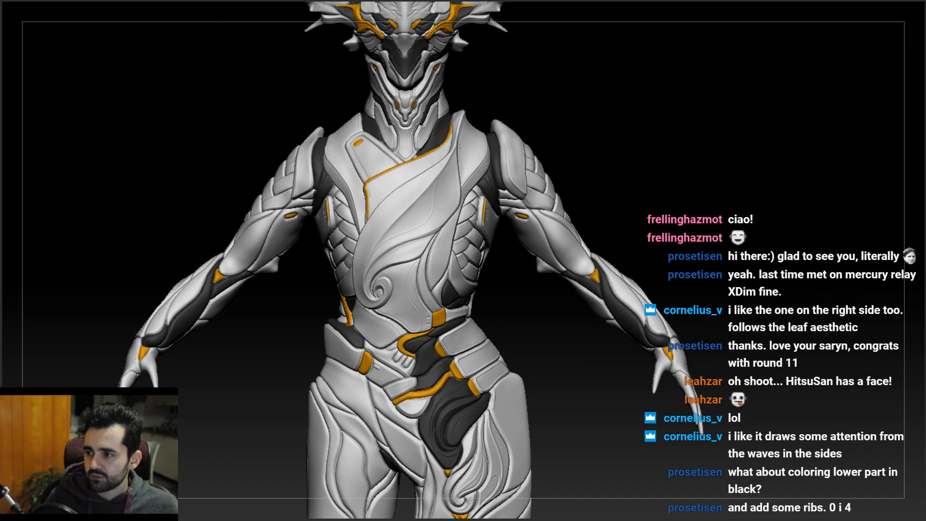
- Compare the alternative swirl-line variants of the rib panels against the rest of the armor in three-quarter view
key(ctrl+z)
drag(654, 193, 731, 139)
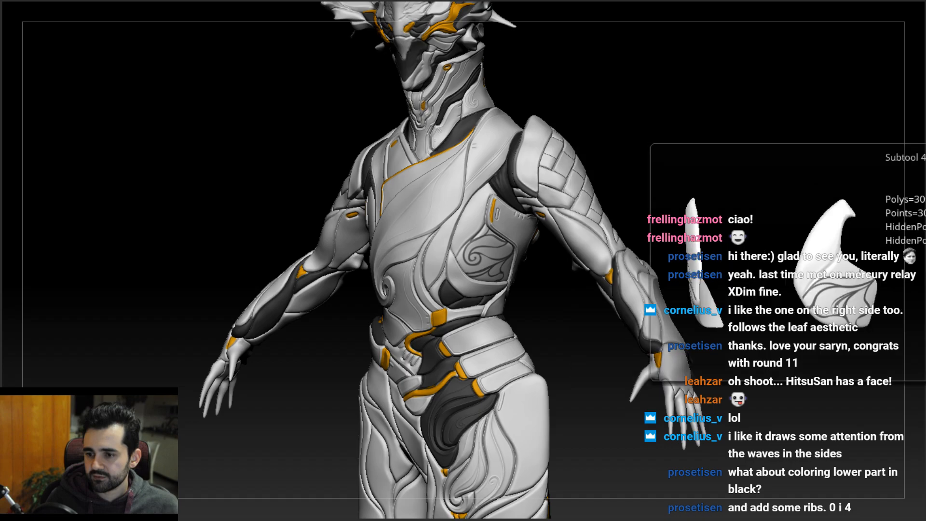
mouse_move(473, 237)
right_down()
mouse_move(554, 232)
mouse_move(530, 241)
mouse_move(463, 237)
mouse_move(458, 255)
mouse_move(420, 273)
mouse_move(506, 229)
mouse_move(462, 237)
mouse_move(480, 256)
mouse_move(460, 242)
mouse_move(467, 223)
right_up()
right_drag(451, 261, 462, 238)
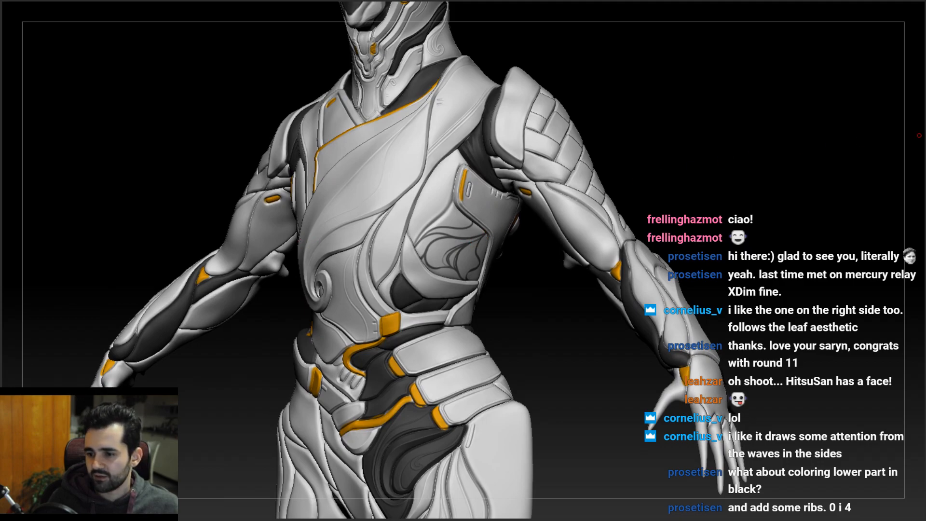
right_drag(509, 231, 463, 225)
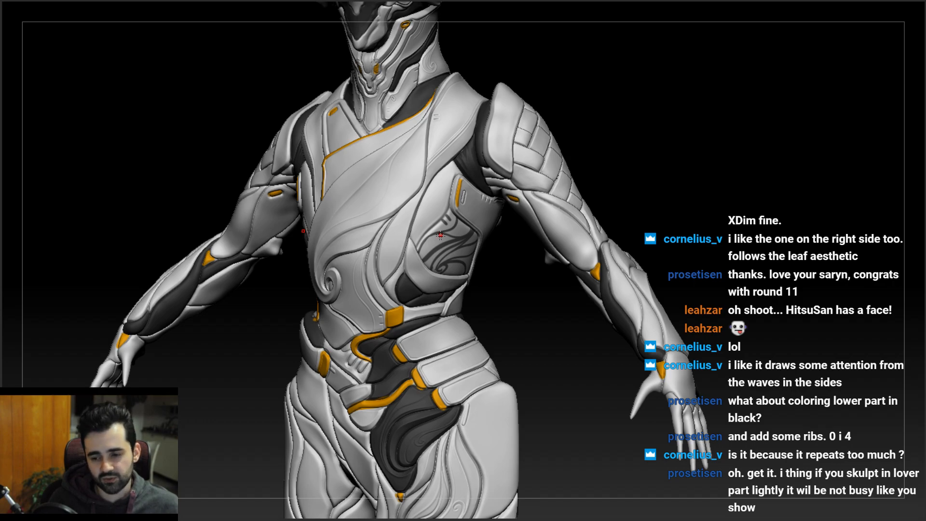
- Examine the swirl ornament with the two dashes on the rib panels from several angles and distances
right_drag(438, 220, 408, 258)
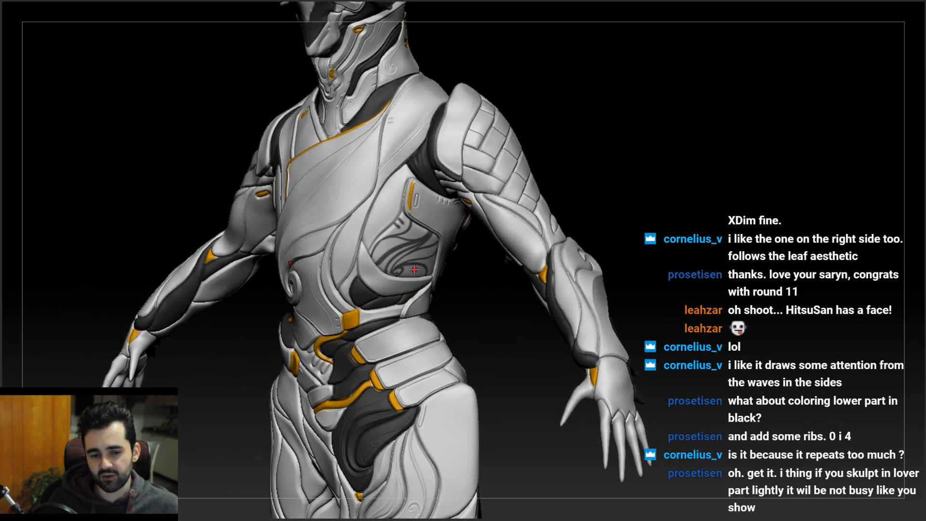
mouse_move(414, 270)
right_down()
mouse_move(404, 266)
mouse_move(410, 250)
mouse_move(429, 263)
mouse_move(404, 261)
right_up()
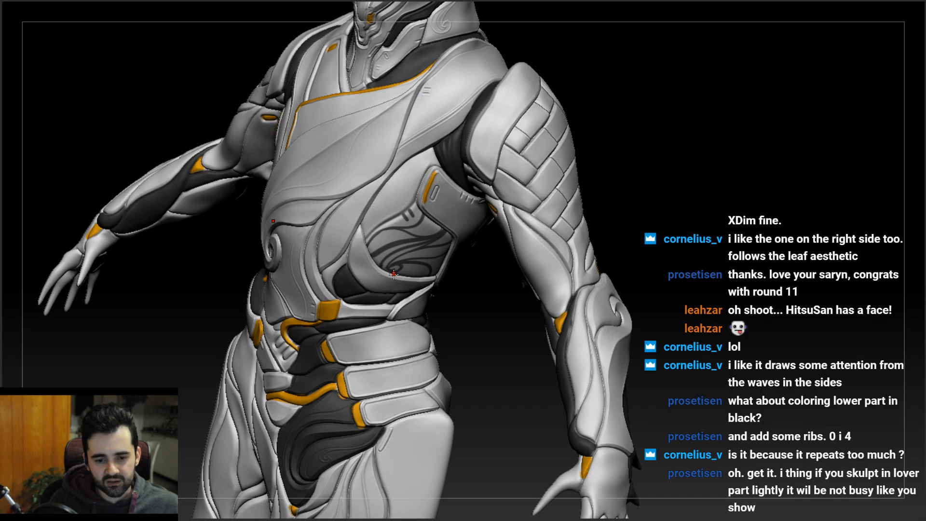
right_drag(406, 266, 522, 237)
click(922, 187)
right_drag(448, 265, 381, 263)
ctrl+right_drag(406, 232, 417, 238)
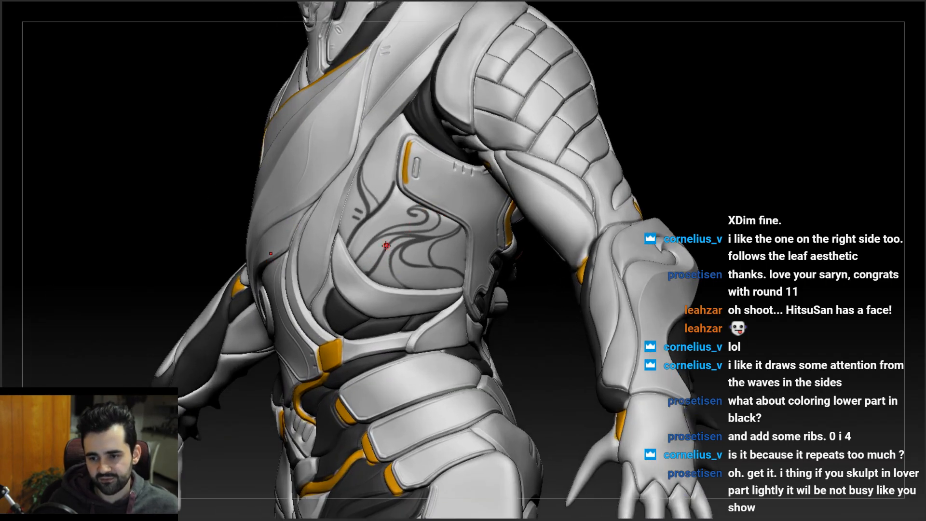
ctrl+right_drag(413, 227, 416, 235)
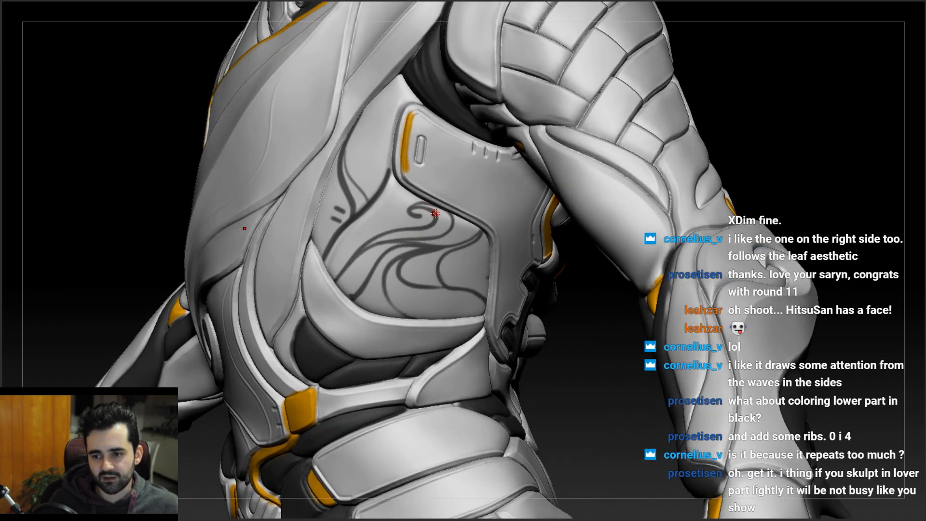
mouse_move(371, 256)
right_down()
mouse_move(394, 225)
mouse_move(423, 228)
right_up()
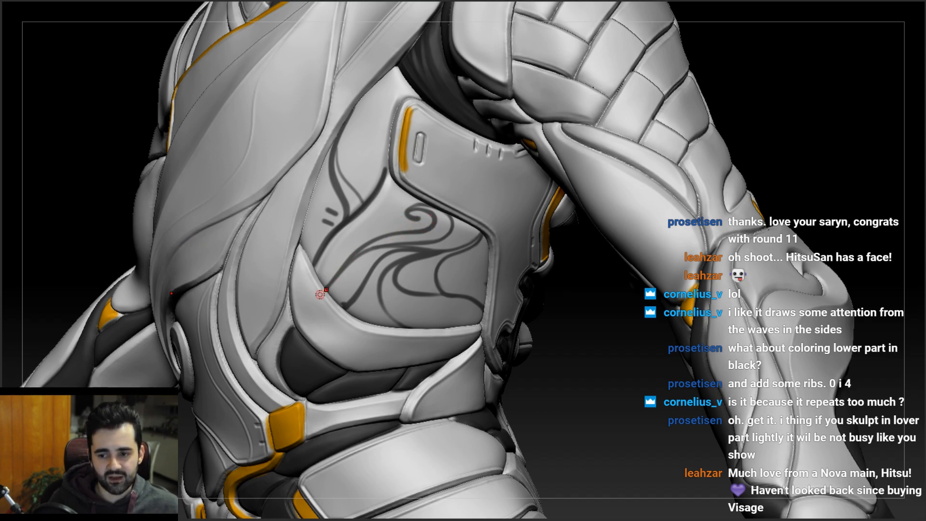
mouse_move(386, 234)
right_down()
mouse_move(429, 227)
mouse_move(388, 224)
mouse_move(383, 207)
right_up()
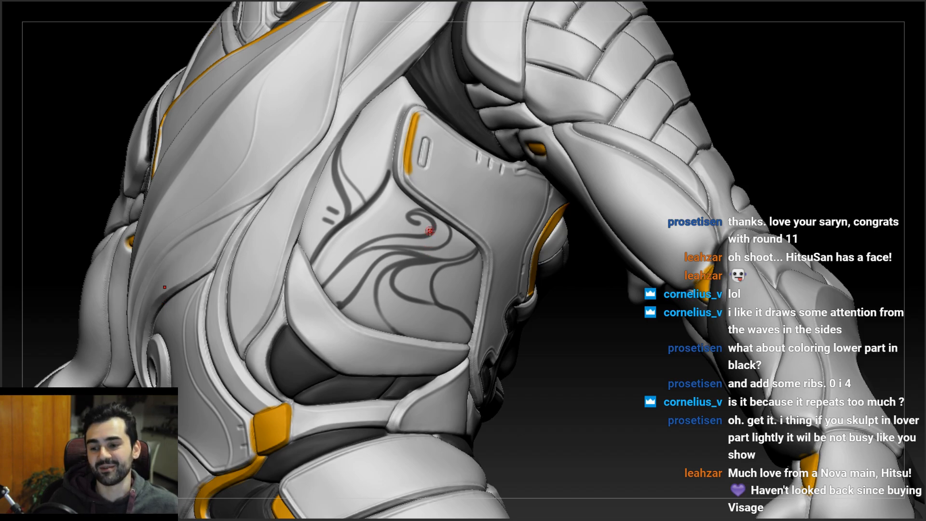
mouse_move(434, 221)
ctrl+right_down()
mouse_move(391, 232)
mouse_move(423, 249)
mouse_move(374, 245)
mouse_move(403, 258)
mouse_move(430, 249)
mouse_move(391, 233)
mouse_move(382, 256)
mouse_move(392, 232)
mouse_move(408, 243)
mouse_move(372, 256)
mouse_move(387, 269)
mouse_move(379, 274)
mouse_move(475, 222)
mouse_move(462, 239)
ctrl+right_up()
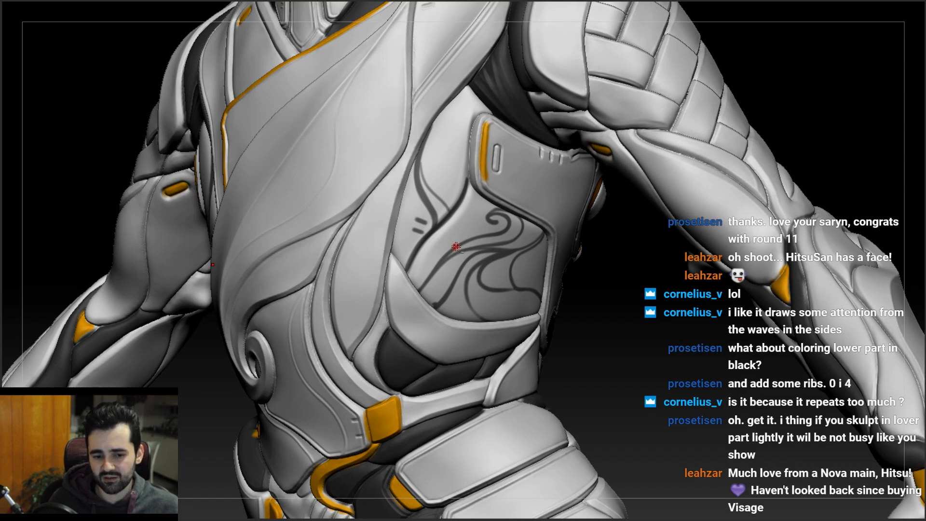
mouse_move(459, 239)
right_down()
mouse_move(448, 214)
mouse_move(469, 198)
right_up()
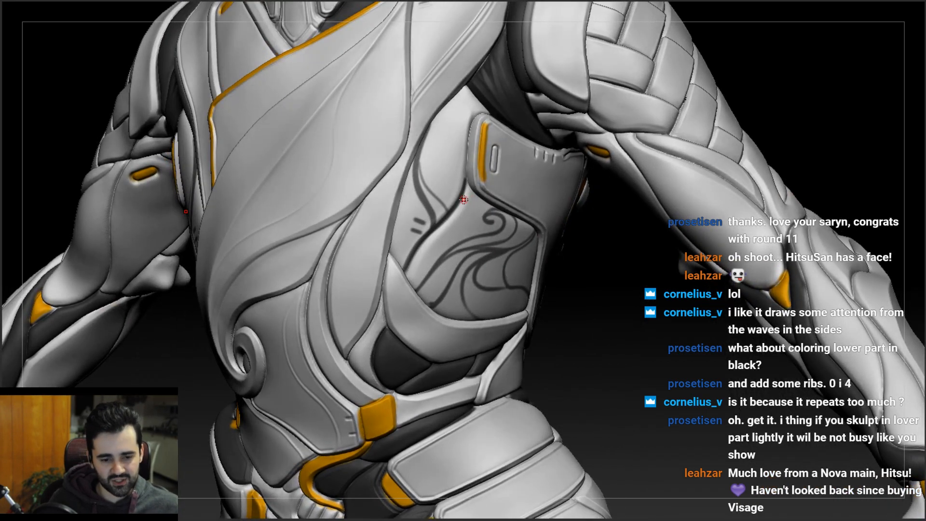
mouse_move(451, 186)
right_down()
mouse_move(410, 192)
mouse_move(441, 171)
right_up()
- Compare the rib panel variants with and without the red accents, and return to the one without them
right_drag(468, 206, 920, 207)
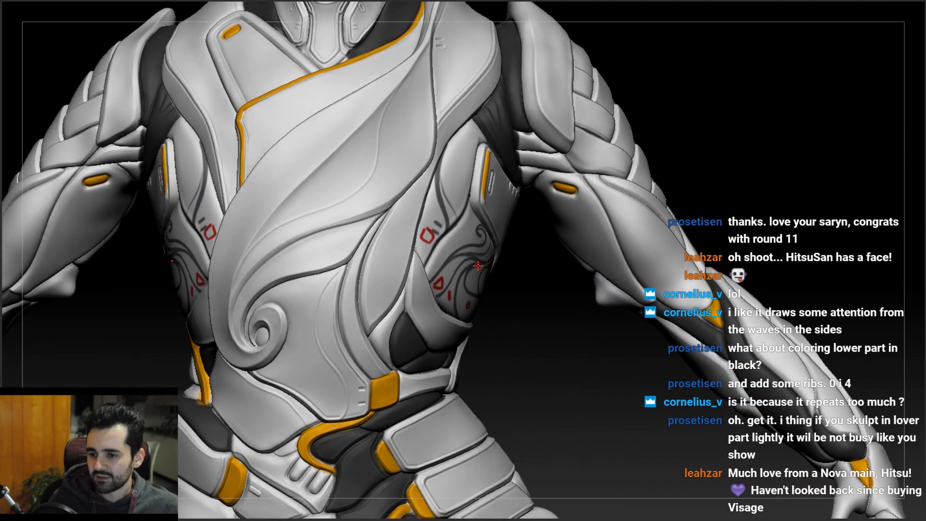
right_drag(472, 265, 915, 199)
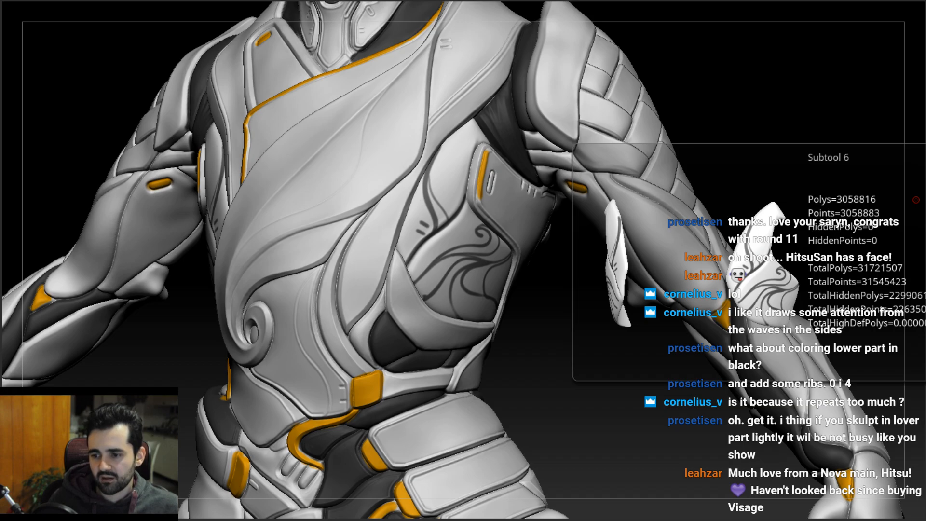
mouse_move(438, 268)
right_down()
mouse_move(471, 284)
mouse_move(493, 237)
mouse_move(525, 234)
mouse_move(475, 243)
mouse_move(499, 249)
mouse_move(473, 245)
mouse_move(492, 246)
mouse_move(488, 232)
right_up()
click(924, 199)
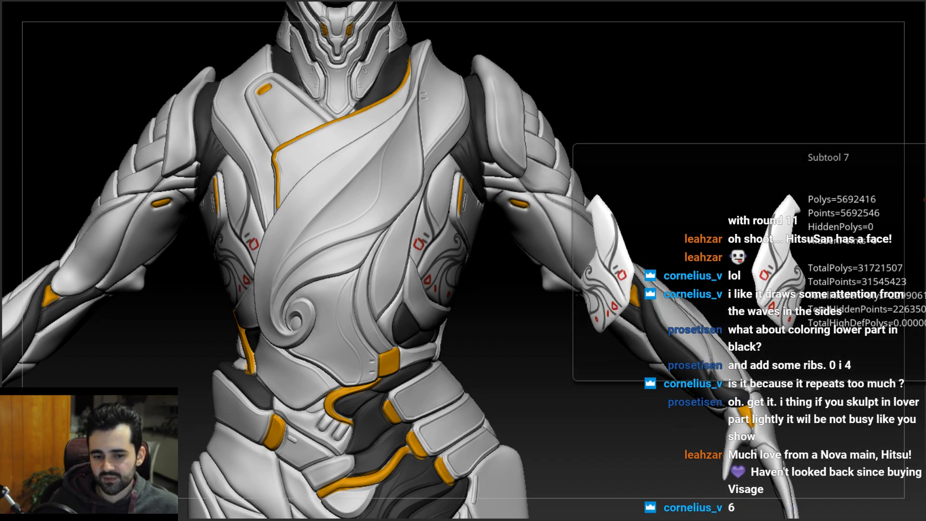
click(924, 200)
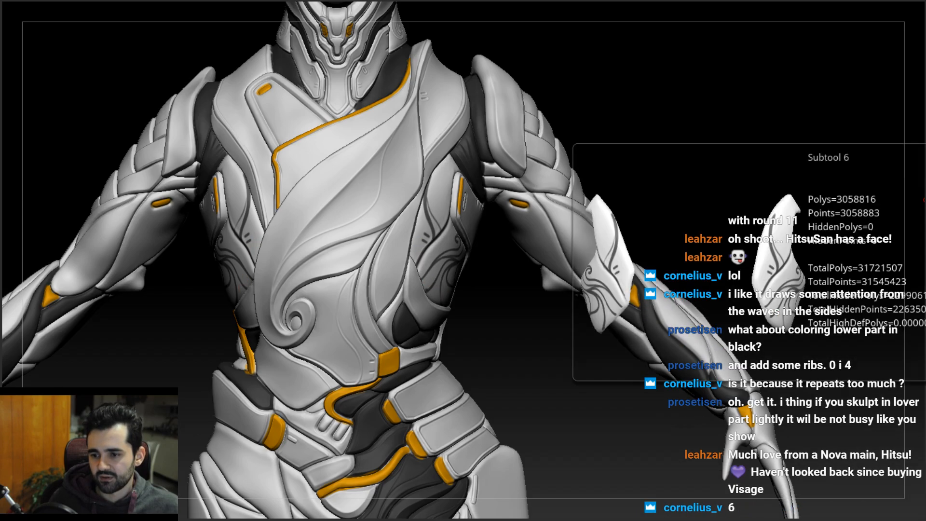
drag(486, 242, 481, 243)
ctrl+right_drag(465, 242, 401, 266)
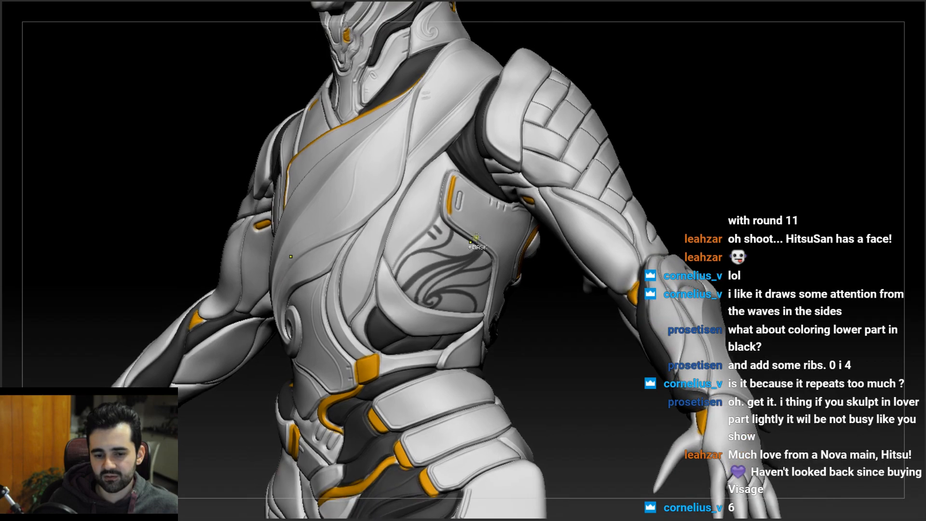
- Switch the rib panels to the swirl variant with the upward curl and examine it from three-quarter, side and front views
click(919, 194)
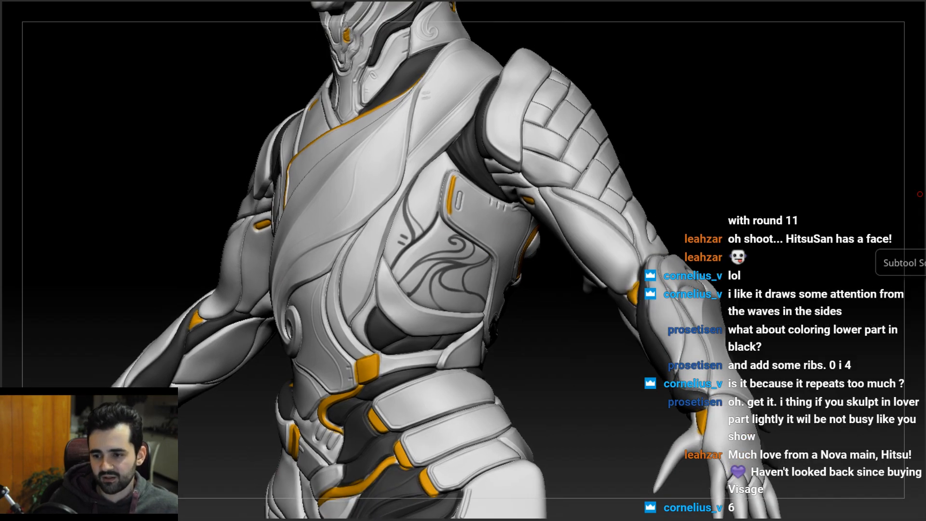
mouse_move(375, 250)
right_down()
mouse_move(409, 250)
mouse_move(419, 208)
mouse_move(421, 231)
mouse_move(372, 233)
mouse_move(374, 256)
right_up()
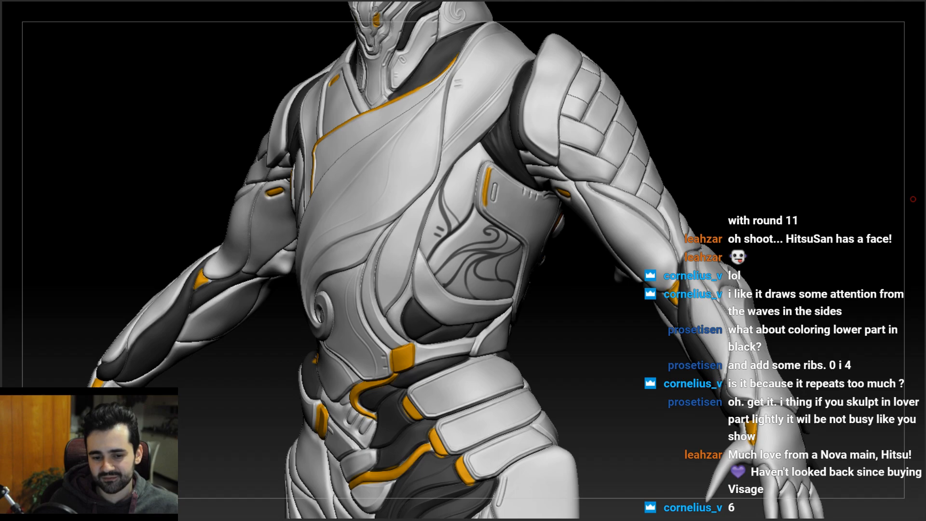
mouse_move(913, 198)
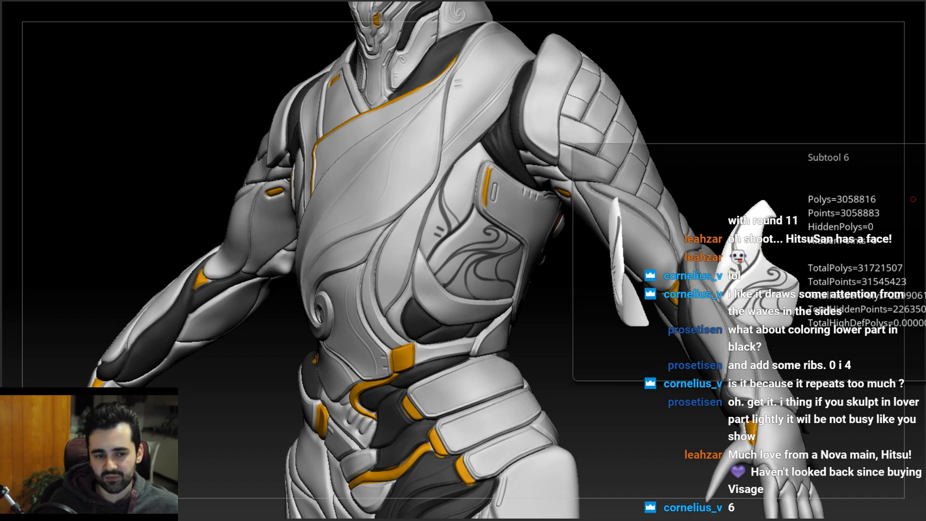
drag(580, 232, 458, 251)
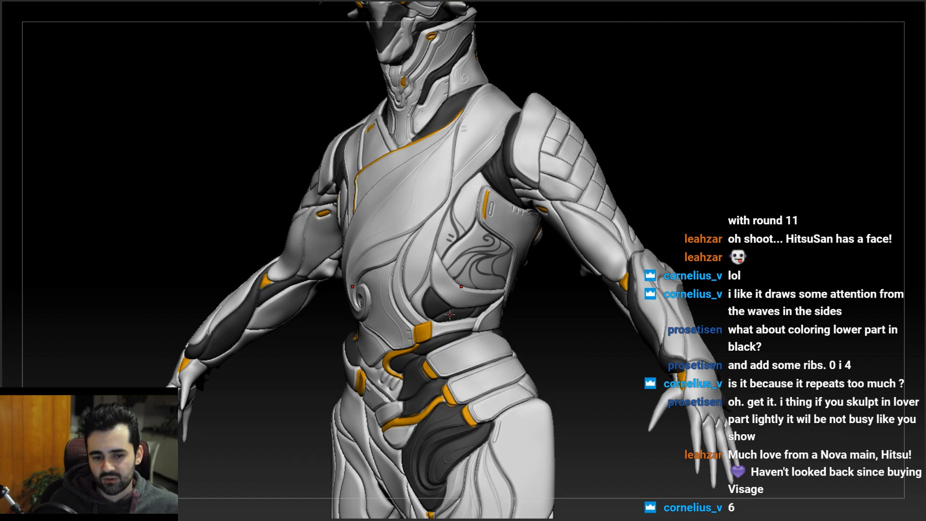
drag(462, 253, 448, 222)
ctrl+right_drag(448, 222, 464, 235)
right_drag(465, 269, 292, 379)
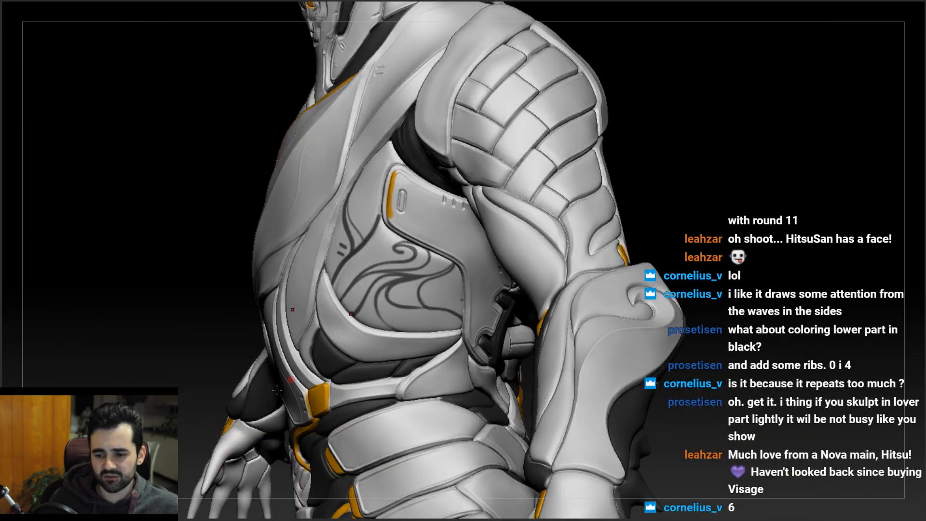
right_drag(603, 280, 714, 335)
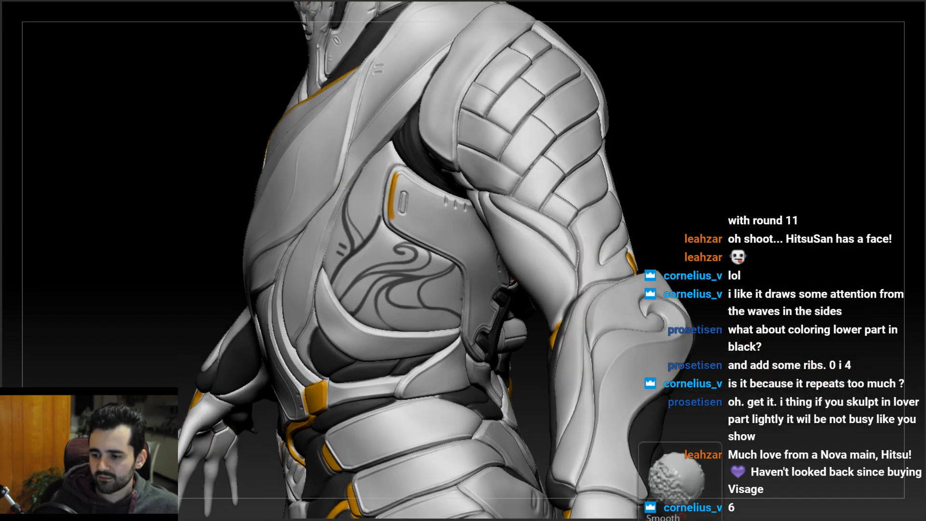
mouse_move(598, 195)
right_down()
mouse_move(647, 200)
mouse_move(612, 250)
right_up()
right_drag(552, 279, 635, 268)
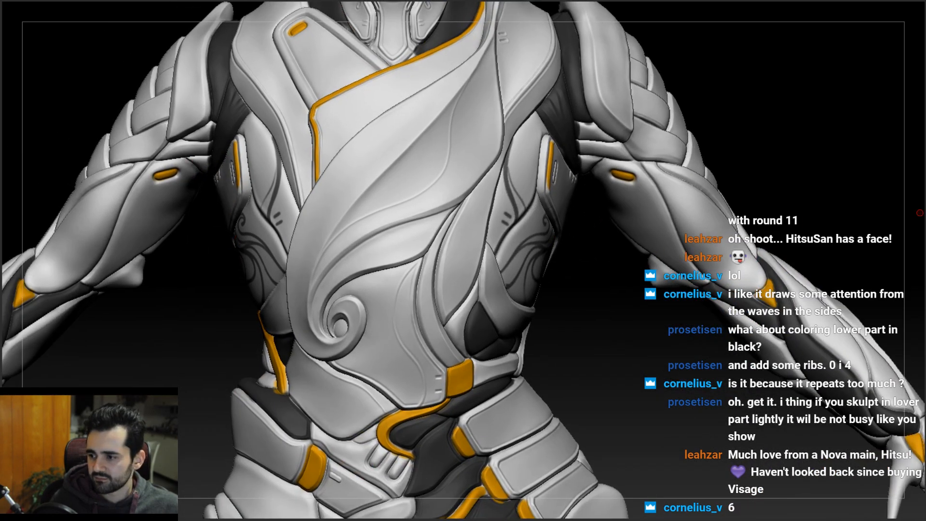
- Compare the rib panel variants with red accents, without any ornament and with the dark swirl
click(925, 237)
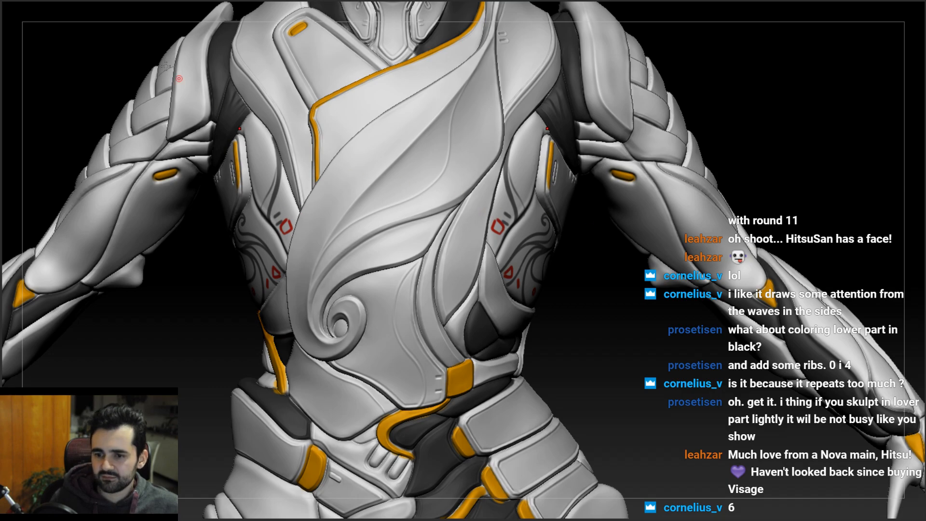
key(ctrl+s)
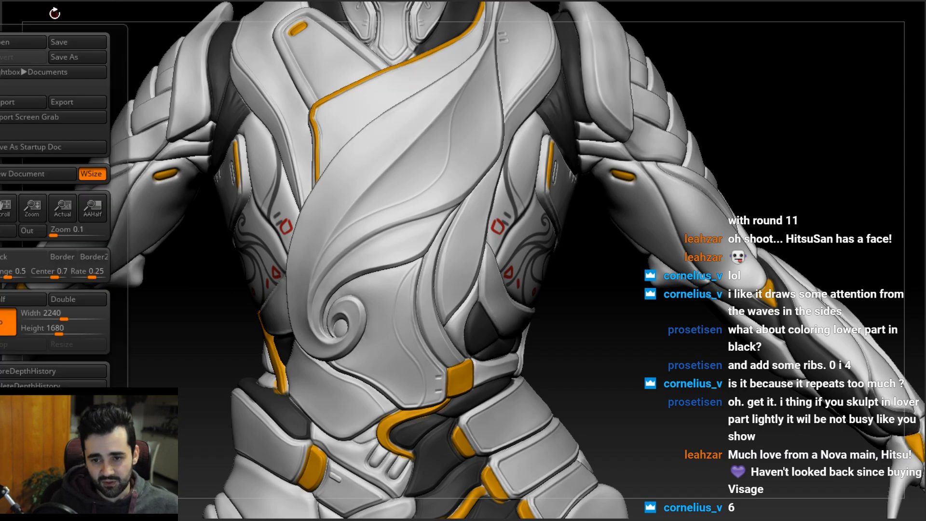
mouse_move(47, 1)
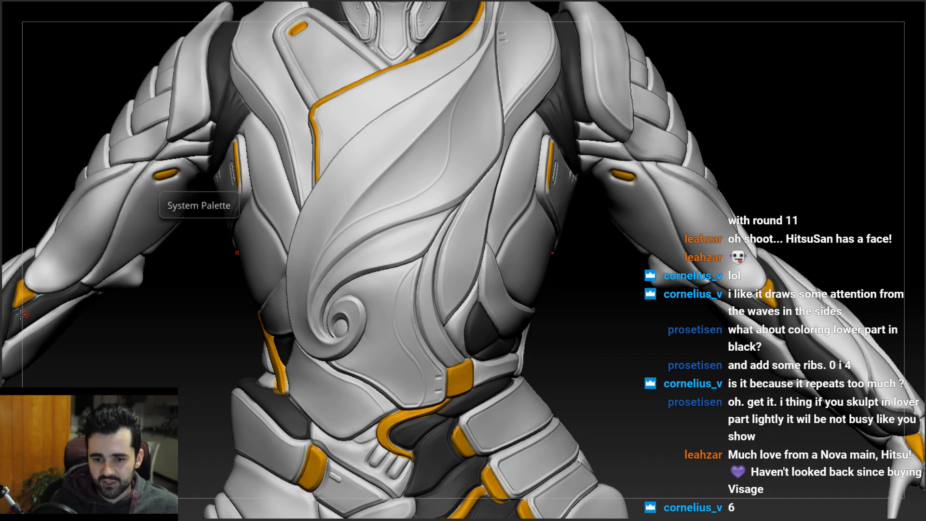
drag(612, 241, 684, 246)
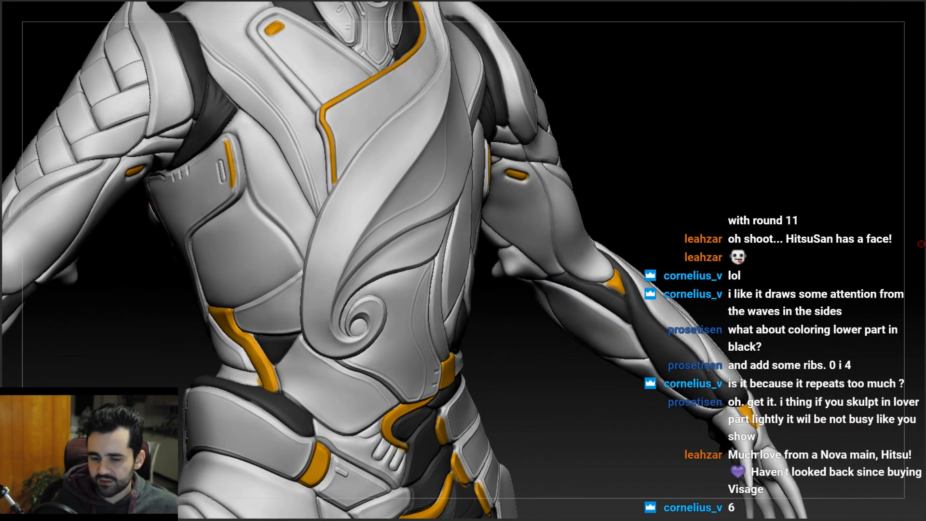
key(ctrl+z)
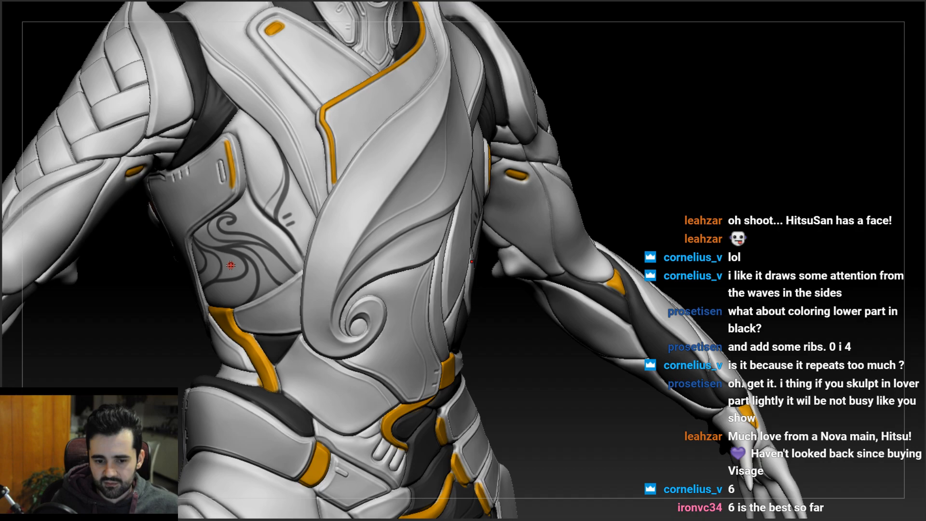
- Inspect the swirl ornament from the side, and switch the rib panels back to the plain version without ornament
right_drag(231, 254, 275, 253)
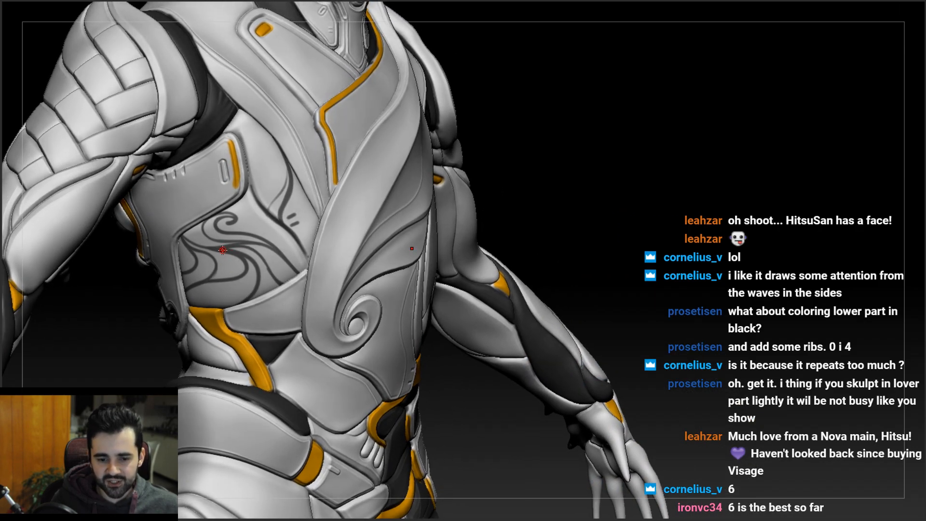
key(b)
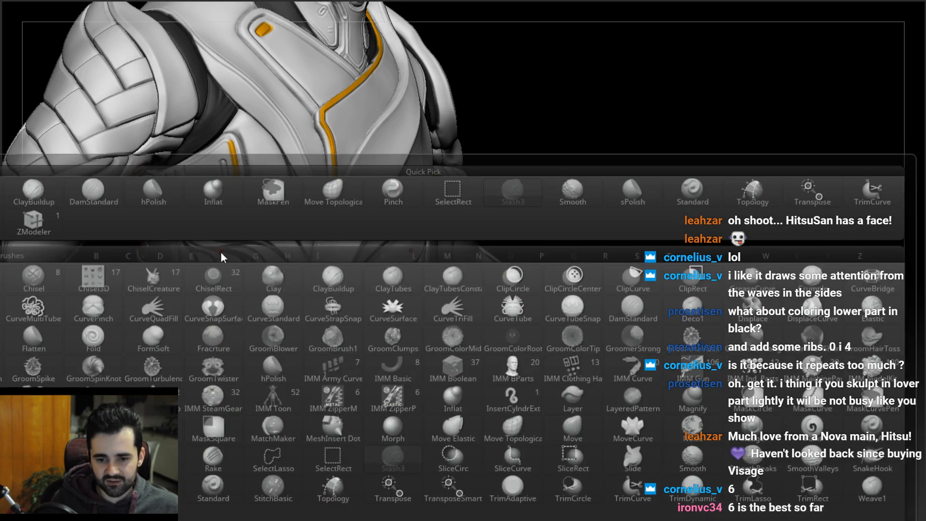
right_drag(321, 208, 253, 218)
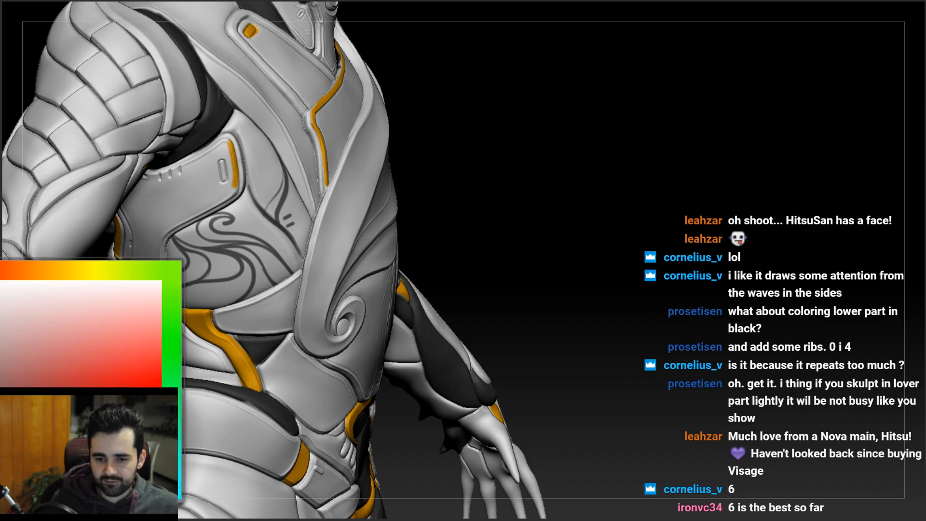
right_drag(295, 208, 225, 219)
click(925, 217)
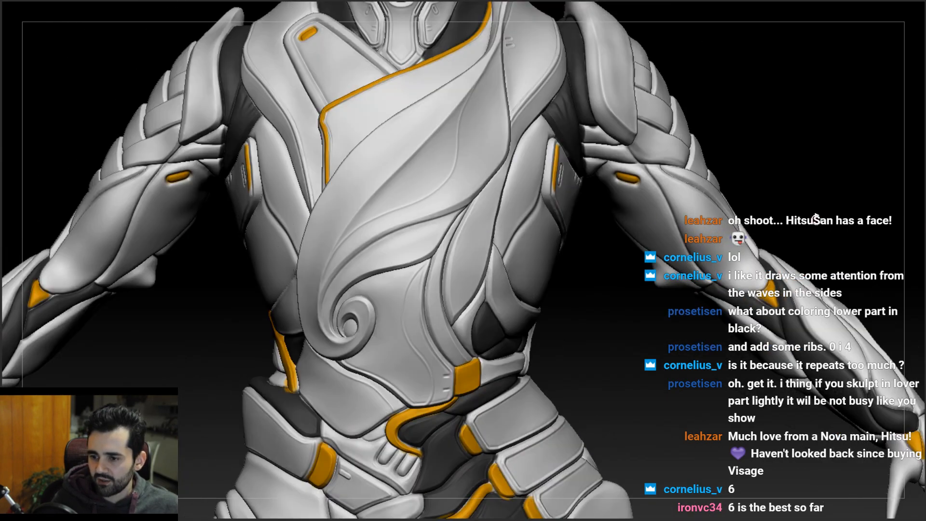
- Try masked diagonal strokes from the armpit down toward the inner edge of the plain upper rib plates
mouse_move(451, 230)
right_down()
mouse_move(460, 249)
mouse_move(487, 181)
mouse_move(505, 204)
mouse_move(515, 195)
mouse_move(524, 219)
mouse_move(492, 176)
mouse_move(474, 207)
mouse_move(455, 215)
right_up()
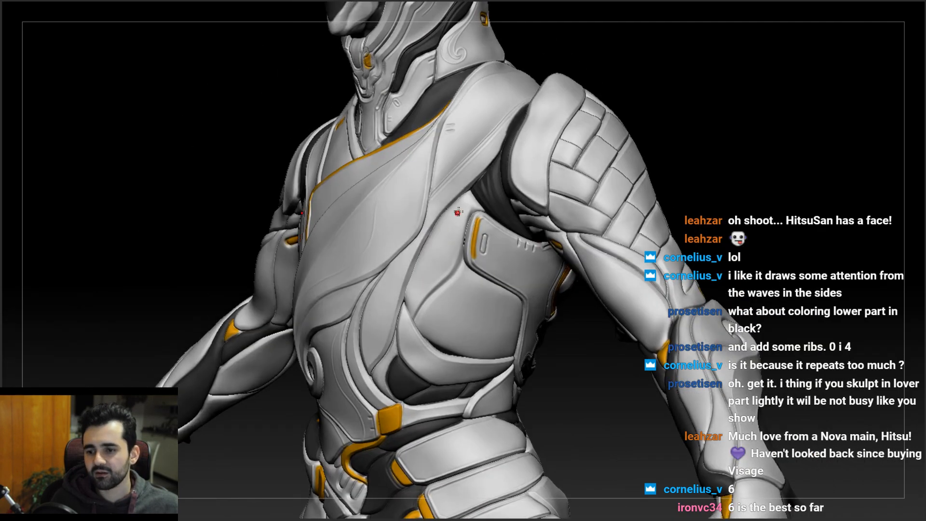
right_drag(424, 296, 454, 195)
right_drag(419, 303, 457, 210)
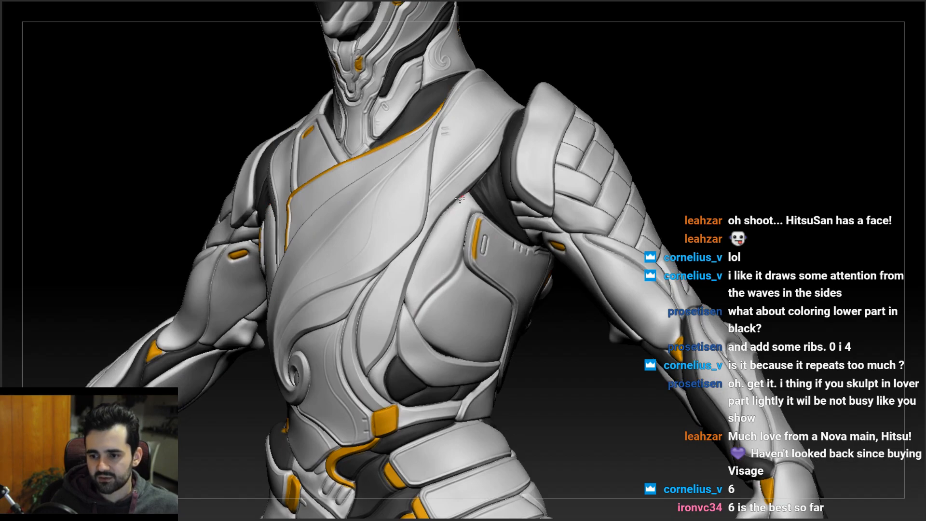
mouse_move(437, 278)
right_down()
mouse_move(447, 287)
mouse_move(471, 211)
right_up()
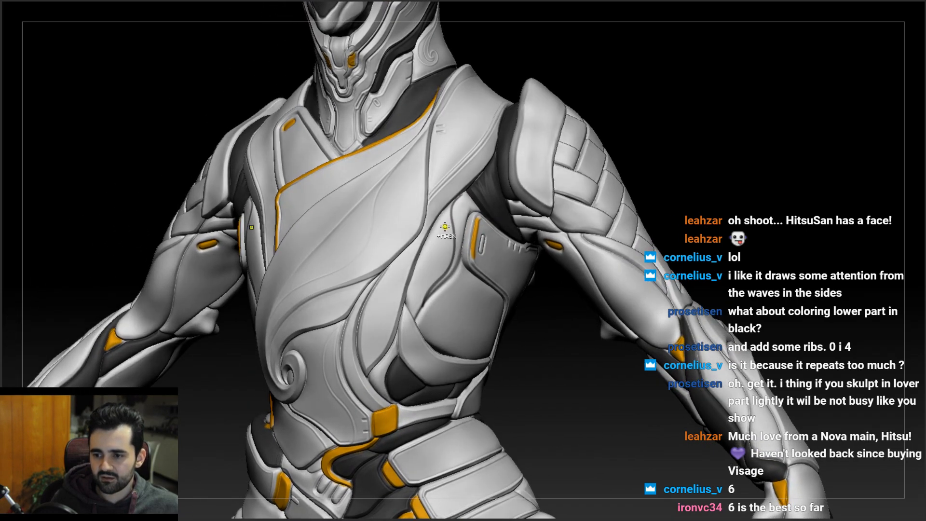
drag(456, 217, 415, 285)
right_drag(411, 295, 441, 230)
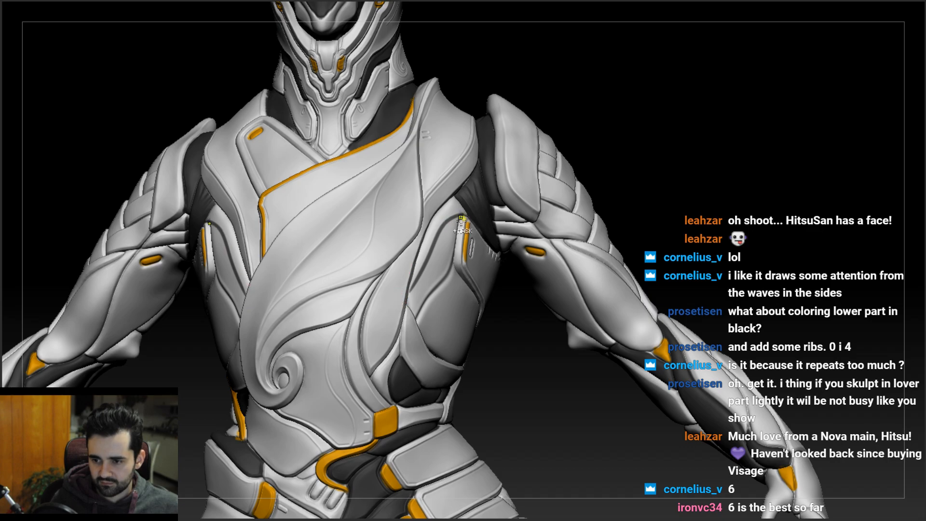
drag(437, 230, 399, 299)
mouse_move(412, 262)
right_down()
mouse_move(446, 272)
mouse_move(437, 267)
right_up()
mouse_move(462, 205)
right_down()
mouse_move(475, 206)
mouse_move(464, 205)
right_up()
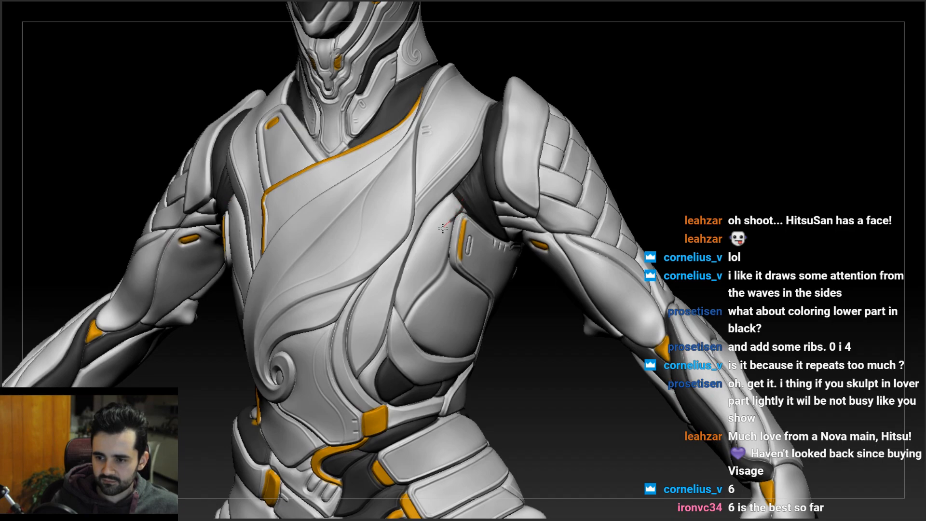
- Try shorter masked lines beside the orange strips on the upper rib plates, and undo the last one
right_drag(418, 264, 457, 214)
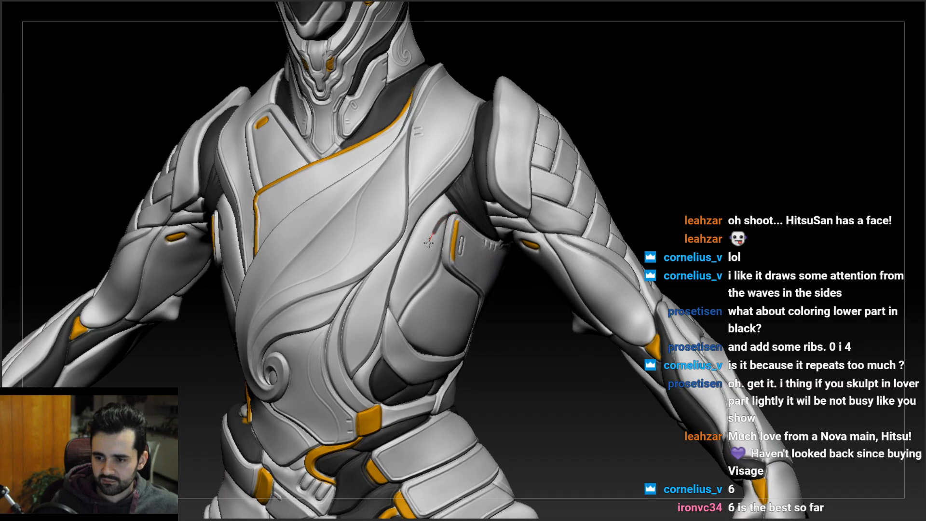
right_drag(383, 285, 415, 249)
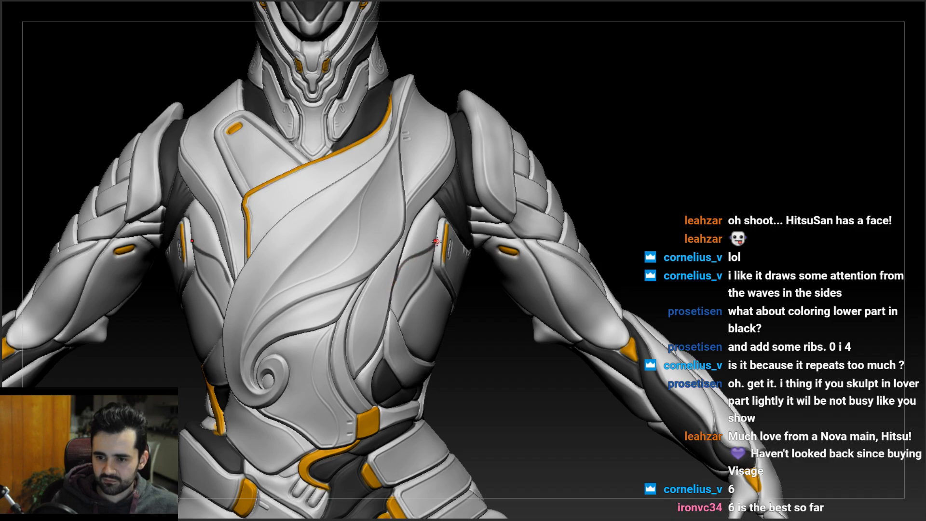
right_drag(442, 244, 443, 245)
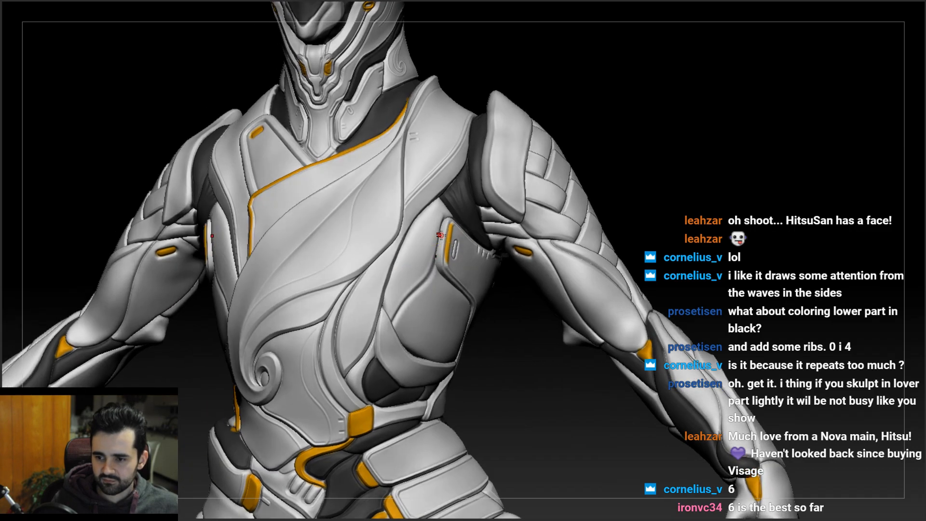
right_drag(384, 294, 433, 228)
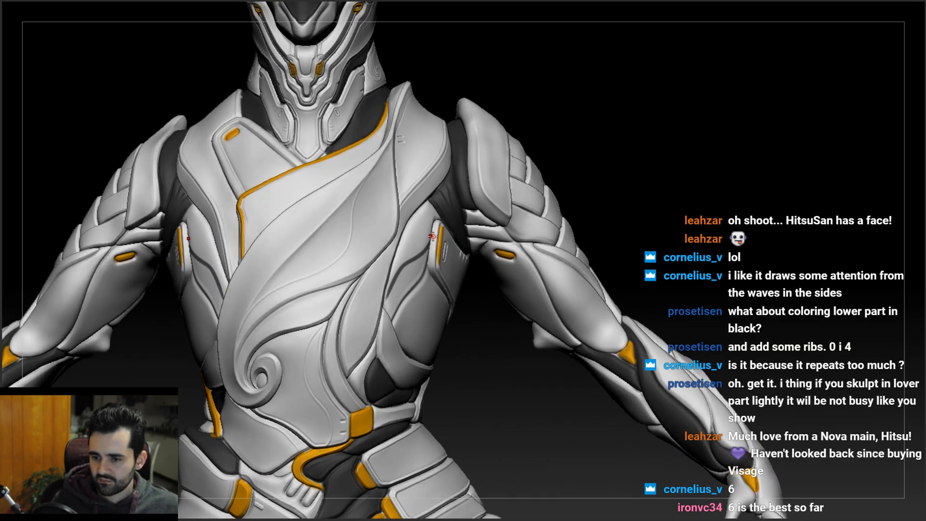
mouse_move(388, 285)
right_down()
mouse_move(390, 296)
mouse_move(202, 251)
right_up()
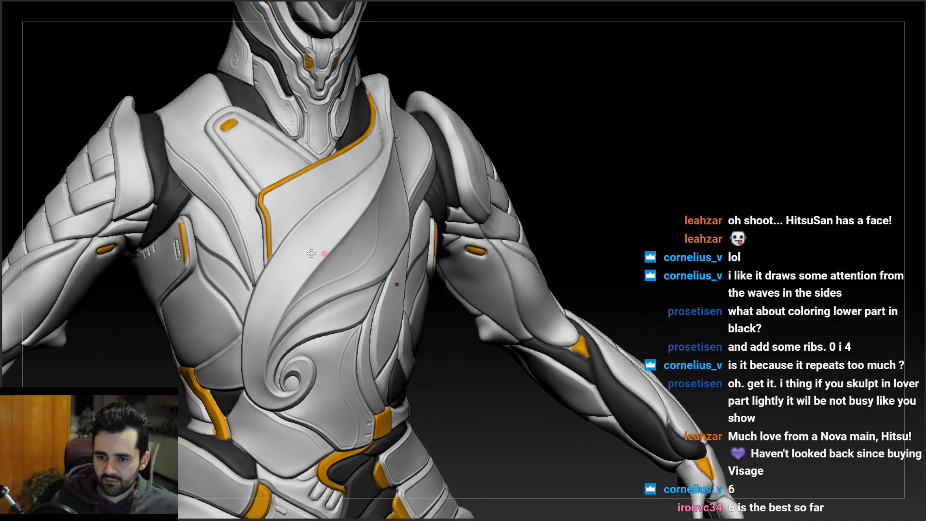
key(ctrl+z)
- Try a masked curve running from beside the orange strip toward the chest wrap, and undo the last stroke
drag(197, 258, 249, 292)
mouse_move(261, 314)
right_down()
mouse_move(231, 311)
mouse_move(204, 261)
right_up()
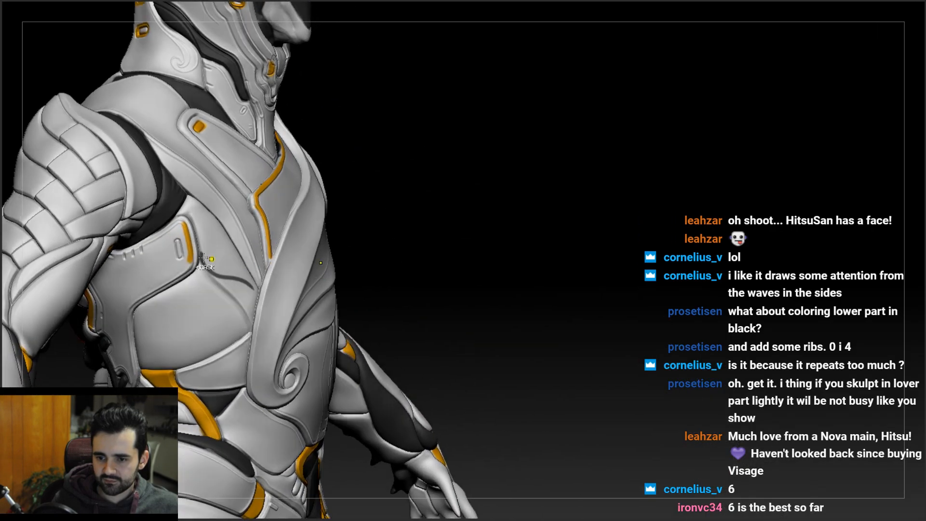
mouse_move(263, 298)
right_down()
mouse_move(224, 298)
mouse_move(422, 249)
right_up()
drag(458, 234, 419, 282)
right_drag(443, 259, 477, 261)
key(ctrl+z)
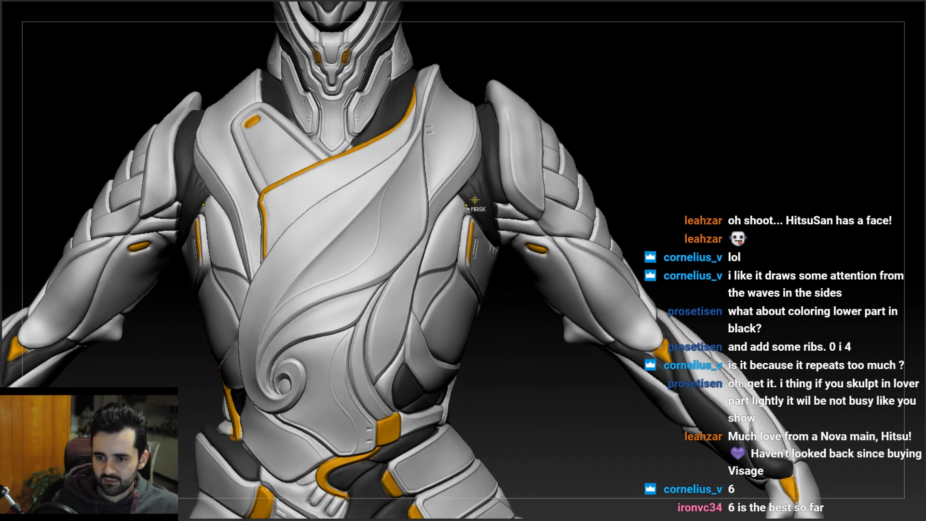
- Try masked lines across the upper rib plates between the orange strips and the chest wrap, and undo the last stroke
ctrl+right_drag(453, 207, 386, 270)
right_click(374, 282)
ctrl+right_drag(445, 130, 470, 203)
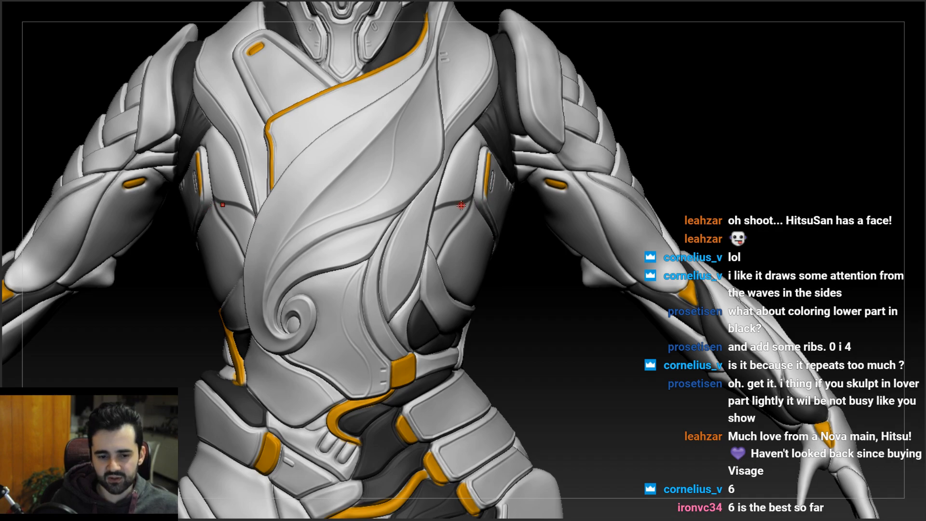
alt+right_drag(459, 203, 448, 245)
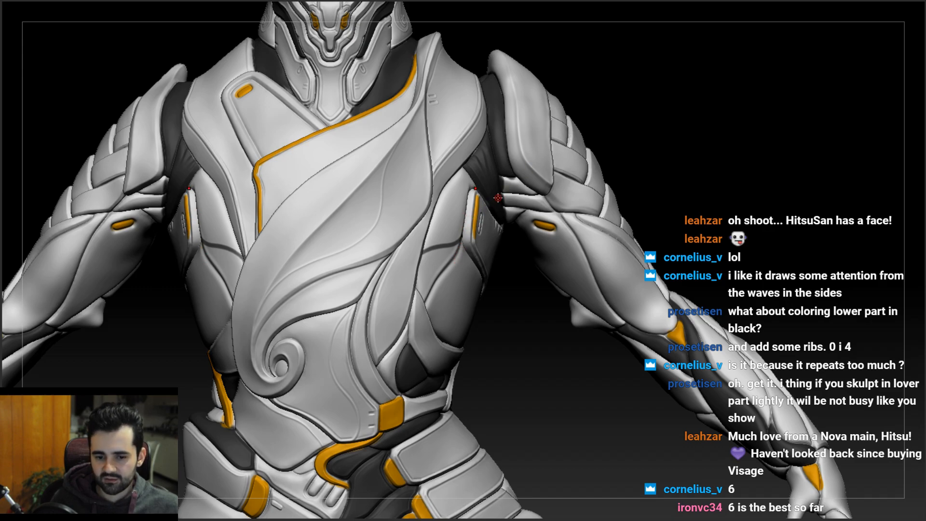
drag(462, 230, 418, 270)
mouse_move(462, 224)
mouse_down()
mouse_move(367, 318)
mouse_move(475, 226)
mouse_move(362, 334)
mouse_move(487, 214)
mouse_up()
key(ctrl+z)
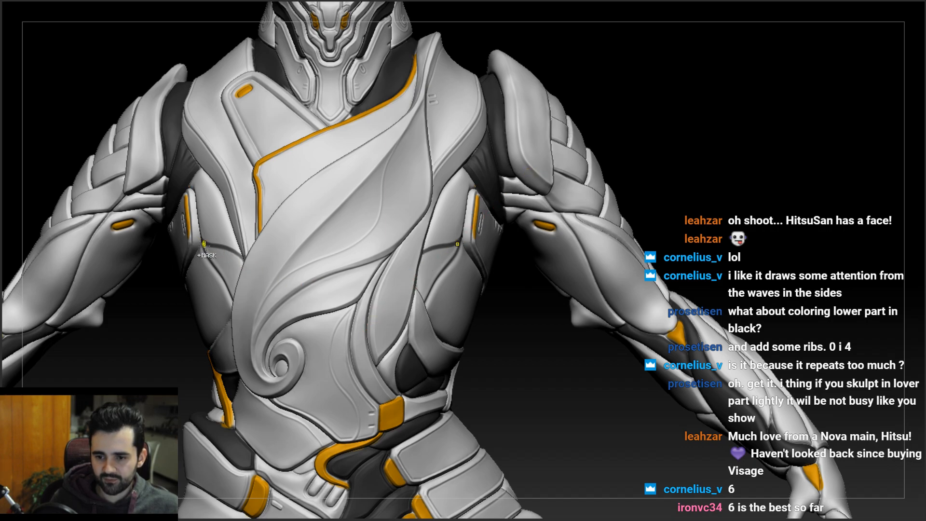
- Try a long masked line down the upper rib plate to the edge of the chest wrap, and undo it
drag(199, 202, 239, 300)
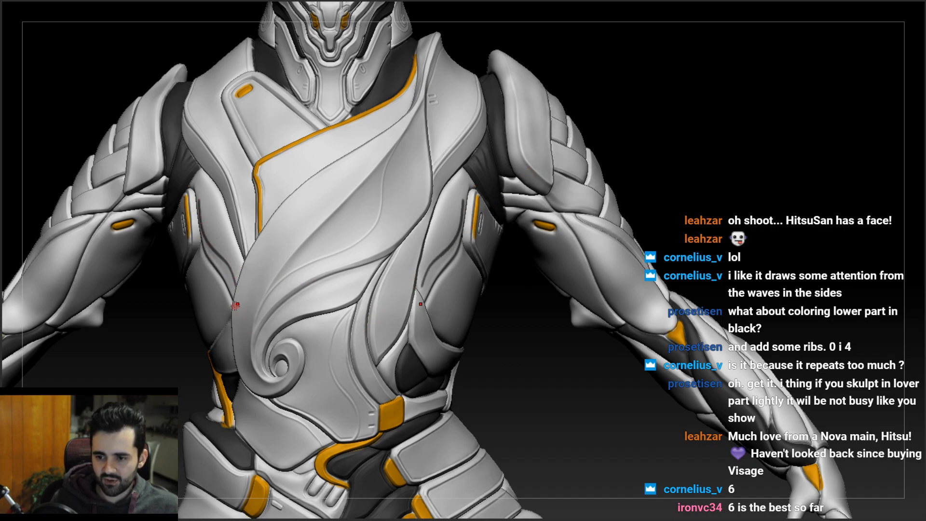
right_drag(214, 261, 235, 256)
key(ctrl+z)
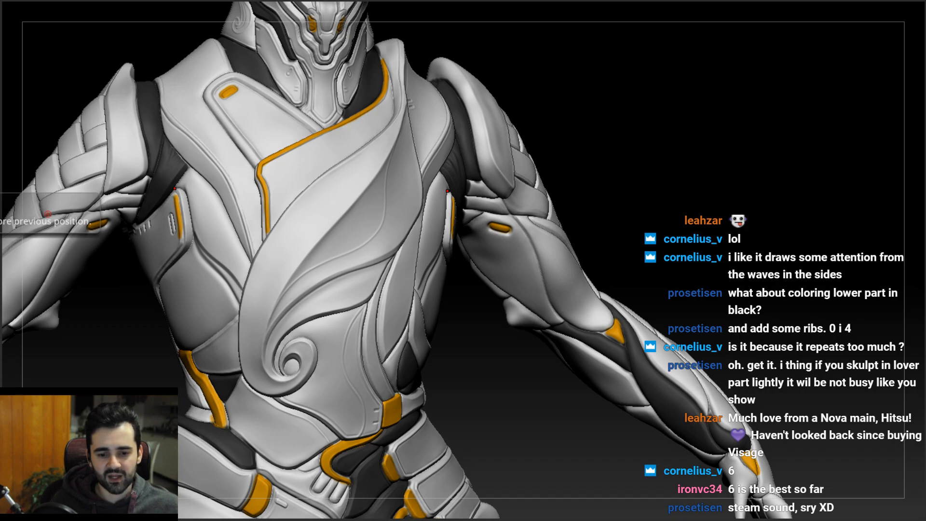
- Try diagonal masked strokes on the upper rib plate in three-quarter view, undoing each attempt
right_drag(404, 255, 284, 246)
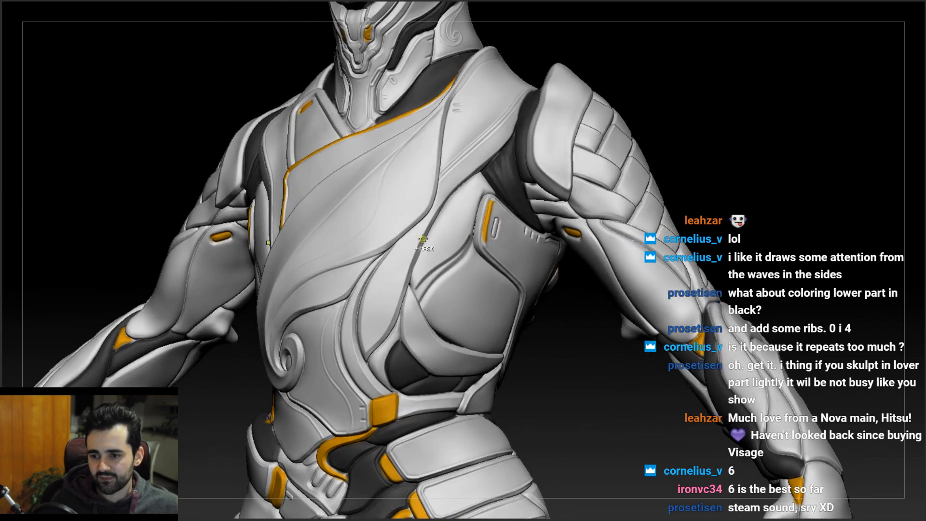
drag(467, 237, 414, 271)
right_drag(437, 261, 487, 258)
right_drag(446, 219, 410, 220)
key(ctrl+z)
drag(477, 186, 418, 233)
right_drag(404, 262, 451, 269)
key(ctrl+z)
- Try further masked dividing lines from the armpit toward the chest wrap on both sides, and undo the last one
drag(461, 196, 427, 234)
right_drag(407, 289, 302, 266)
right_drag(187, 223, 137, 229)
right_drag(313, 284, 228, 297)
alt+right_drag(448, 250, 405, 267)
right_drag(330, 237, 303, 231)
drag(321, 233, 240, 316)
mouse_move(256, 307)
right_down()
mouse_move(298, 258)
mouse_move(354, 257)
right_up()
key(ctrl+z)
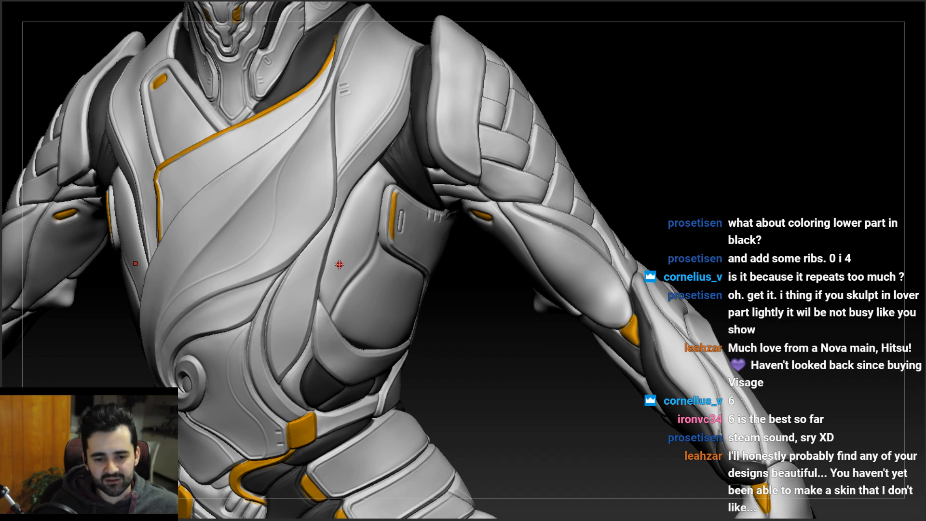
- Examine the upper rib plate beside the chest wrap from front and three-quarter angles to judge where a dividing line could run
ctrl+right_drag(346, 253, 289, 234)
alt+right_drag(359, 201, 504, 143)
right_drag(260, 159, 324, 176)
drag(308, 143, 391, 272)
right_drag(391, 272, 328, 269)
right_drag(665, 193, 414, 235)
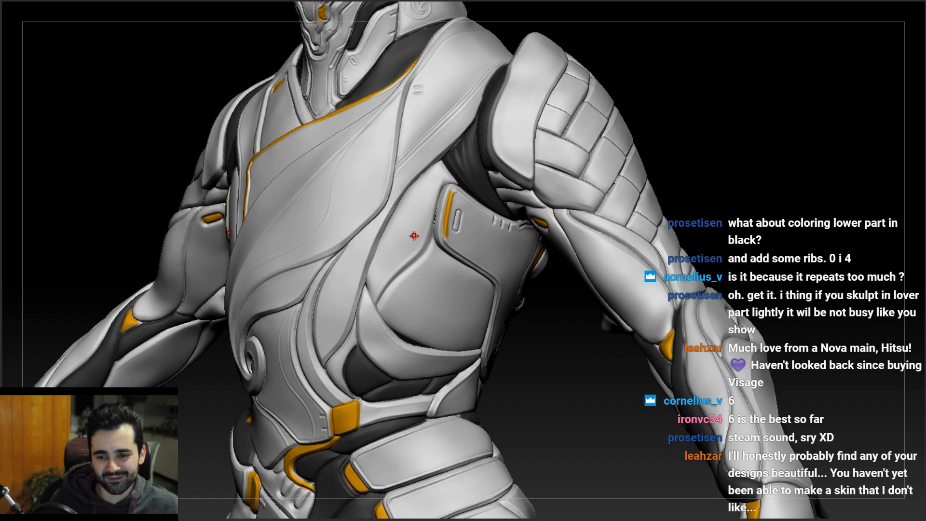
right_drag(444, 192, 408, 211)
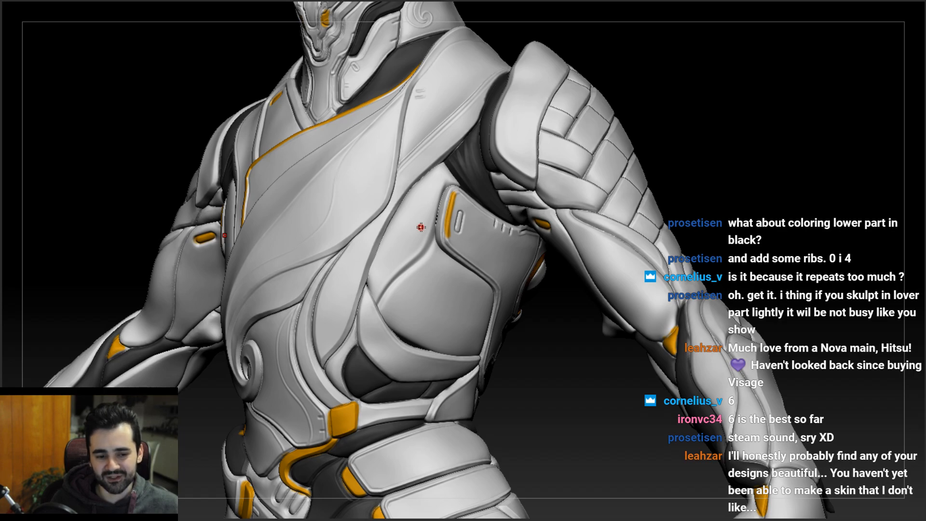
right_drag(386, 259, 420, 215)
right_drag(362, 281, 432, 193)
right_drag(367, 259, 423, 256)
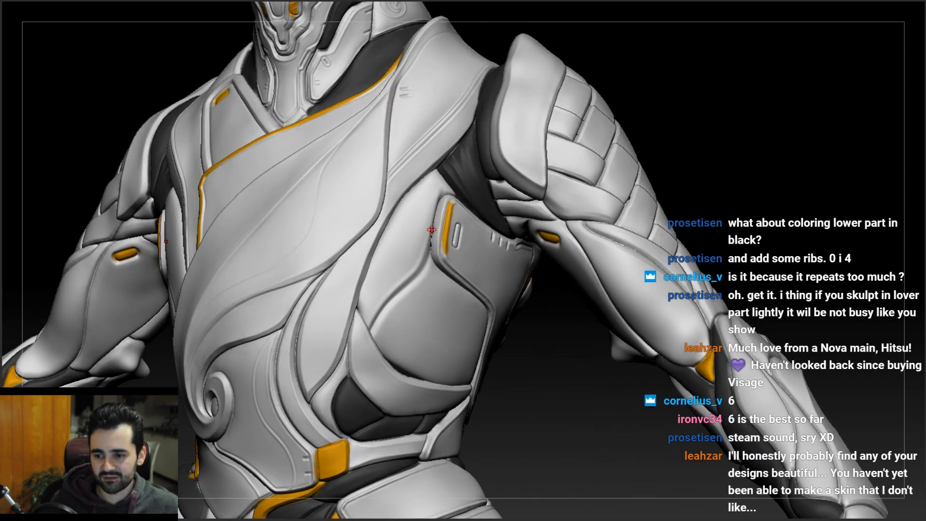
right_drag(377, 285, 417, 233)
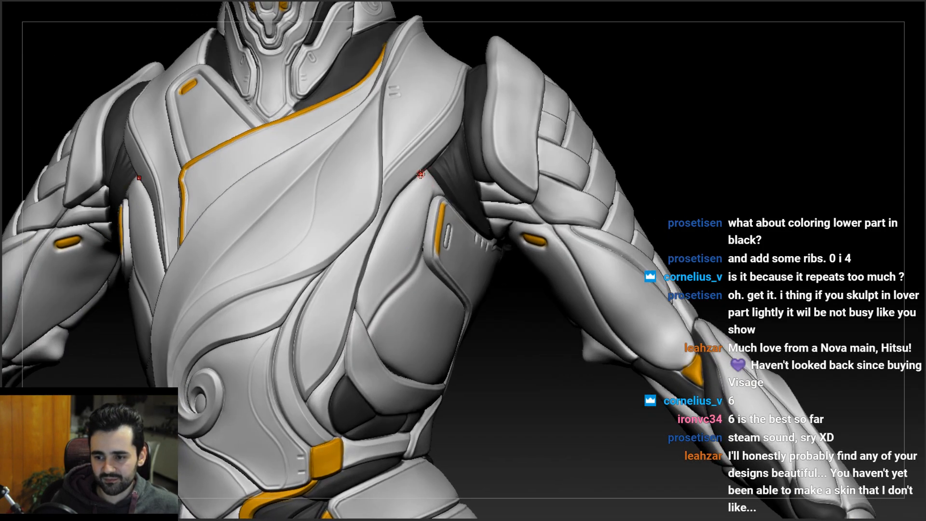
mouse_move(421, 172)
right_down()
mouse_move(389, 246)
mouse_move(376, 228)
right_up()
right_drag(376, 316, 367, 241)
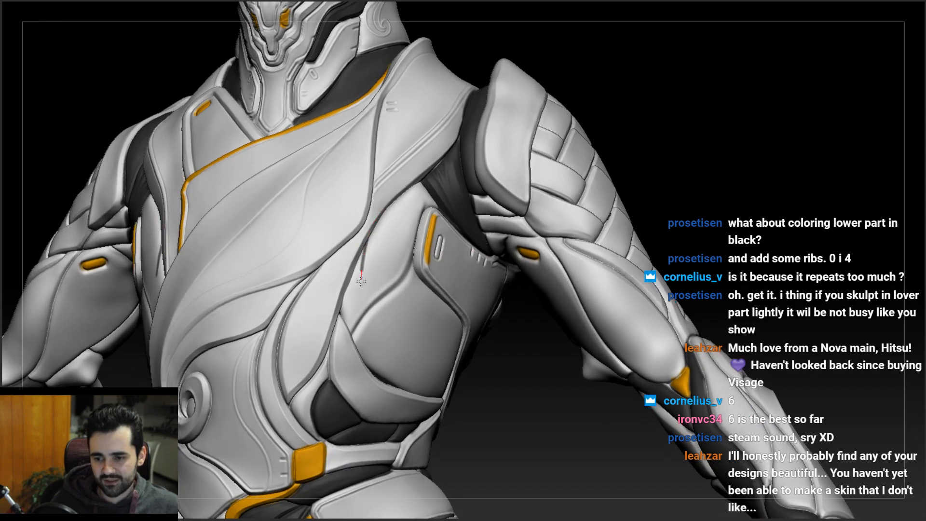
right_drag(366, 302, 359, 262)
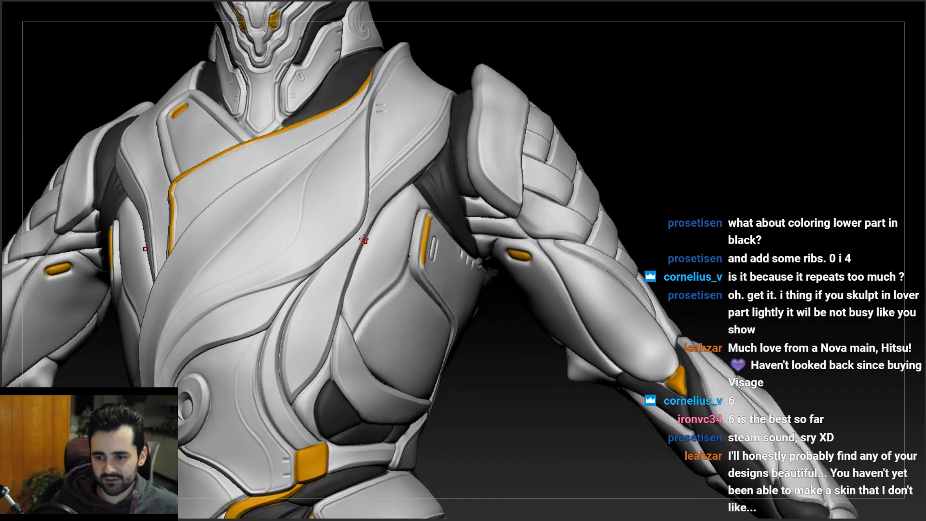
right_drag(371, 306, 371, 243)
drag(364, 278, 378, 310)
mouse_move(388, 306)
right_down()
mouse_move(424, 303)
mouse_move(376, 244)
mouse_move(479, 218)
right_up()
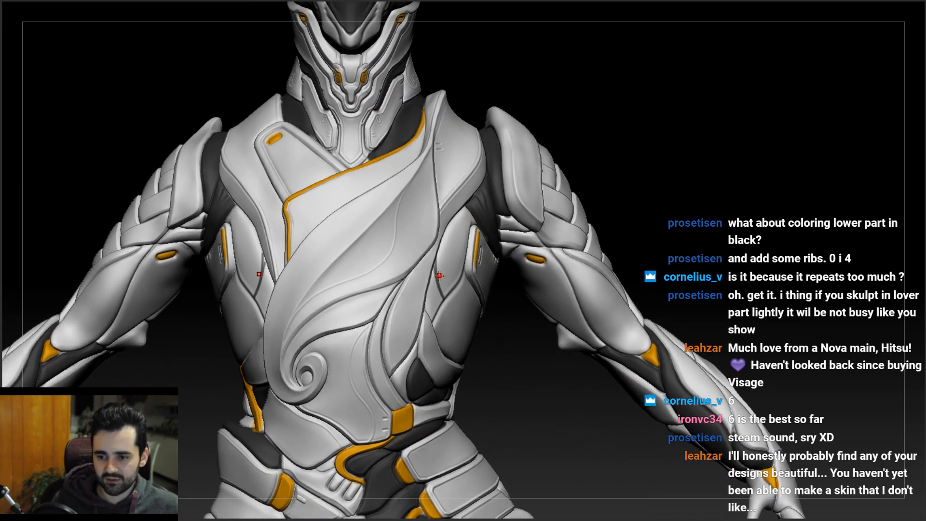
- Try short masked strokes on the upper rib plates, undo them, and mask a single curved dividing line beside the chest wrap instead
mouse_move(468, 220)
mouse_down()
mouse_move(450, 270)
mouse_move(469, 226)
mouse_move(451, 262)
mouse_move(459, 225)
mouse_move(451, 253)
mouse_up()
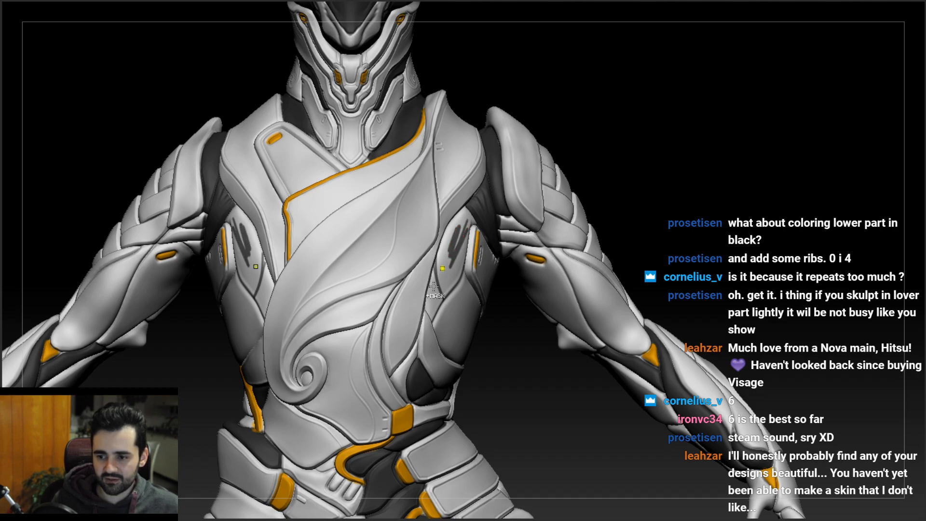
key(ctrl+z)
drag(450, 303, 453, 304)
right_drag(454, 304, 516, 305)
right_drag(291, 281, 374, 282)
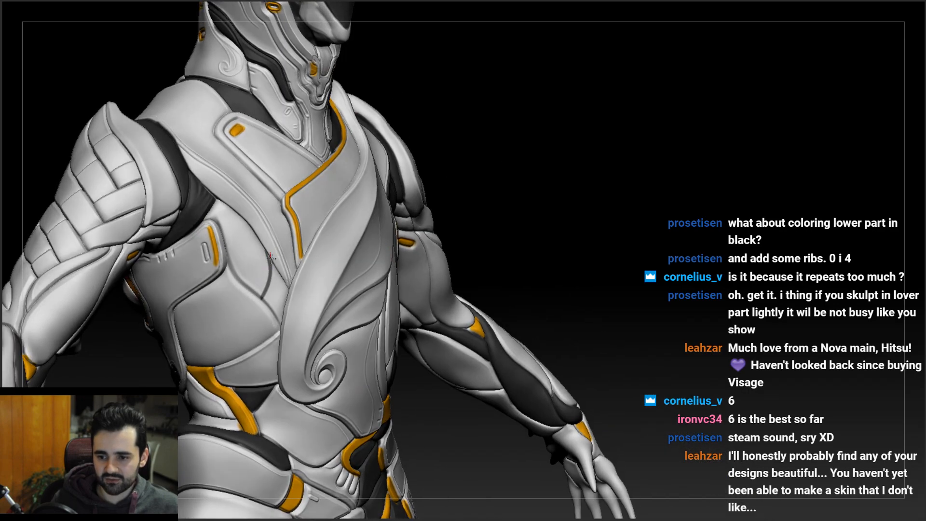
right_drag(253, 306, 470, 280)
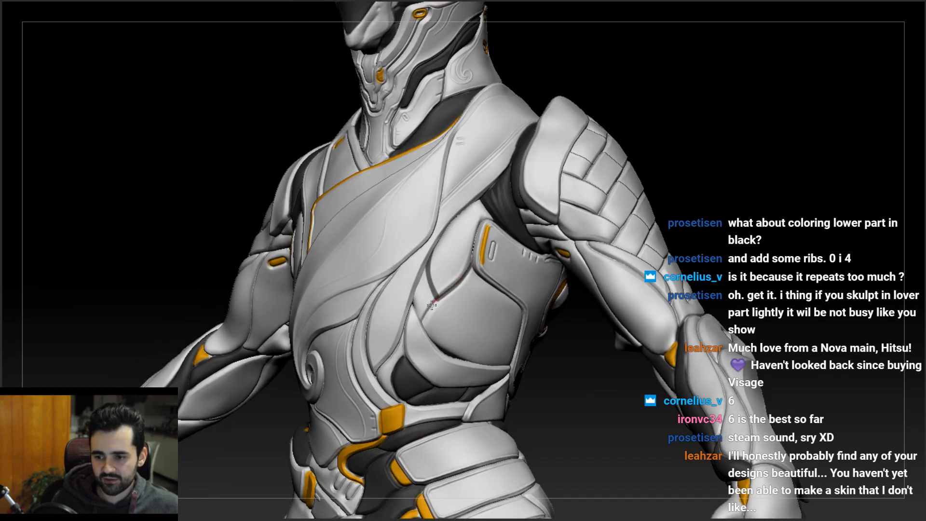
right_drag(472, 247, 380, 261)
right_drag(390, 317, 313, 313)
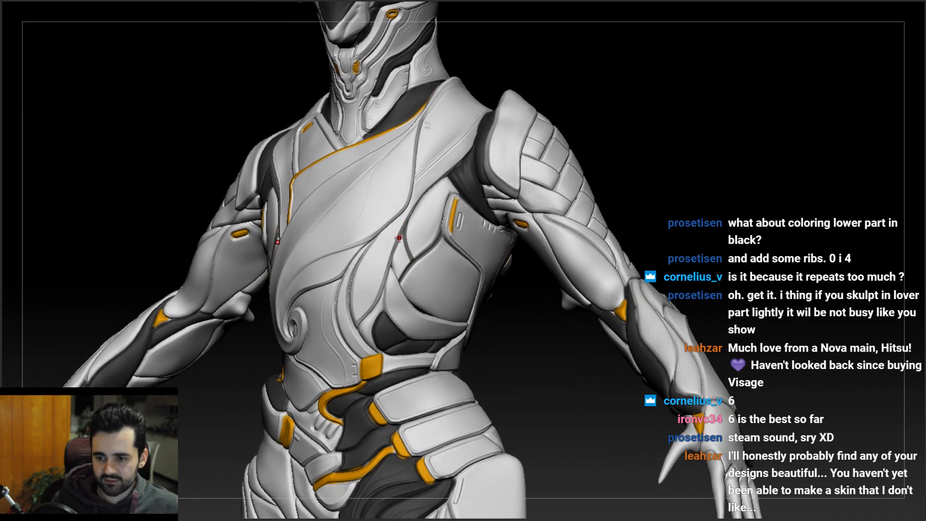
- Try a curved masked line across the lower rib plate toward the side panel, undoing the first attempt
right_drag(413, 274, 375, 279)
ctrl+right_drag(423, 253, 440, 277)
drag(398, 274, 499, 265)
mouse_move(436, 260)
right_down()
mouse_move(469, 271)
mouse_move(461, 255)
mouse_move(492, 264)
right_up()
key(ctrl+z)
mouse_move(491, 264)
mouse_down()
mouse_move(424, 285)
mouse_move(395, 312)
mouse_up()
right_drag(397, 311, 471, 261)
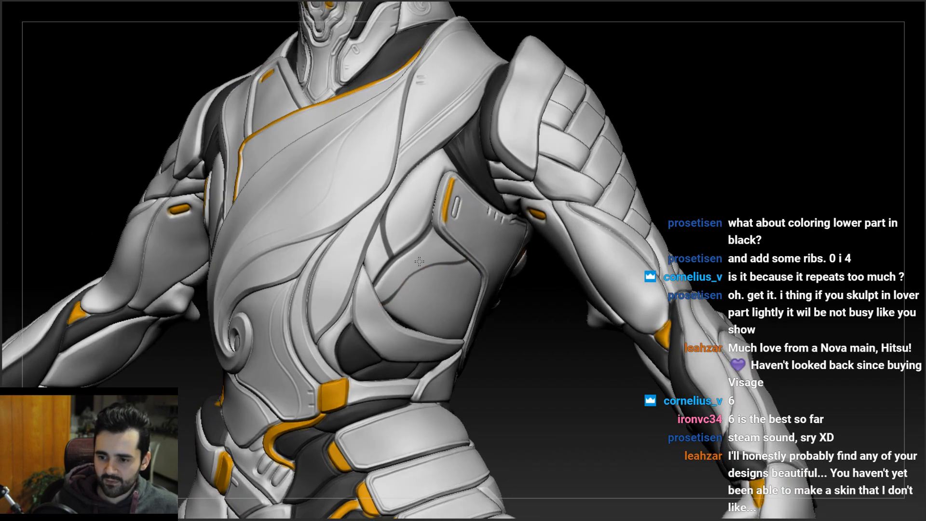
- Try additional masked strokes on the lower rib plate near the side panel's edge, and undo them
right_drag(415, 264, 384, 291)
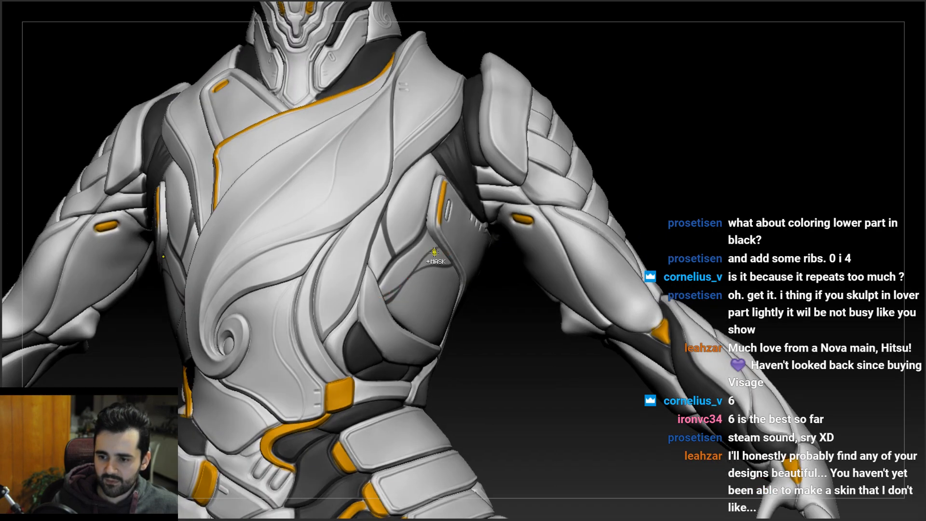
right_drag(390, 295, 408, 268)
mouse_move(457, 264)
mouse_down()
mouse_move(388, 275)
mouse_move(448, 265)
mouse_move(393, 271)
mouse_move(436, 266)
mouse_up()
key(ctrl+z)
key(ctrl+z)
key(ctrl+z)
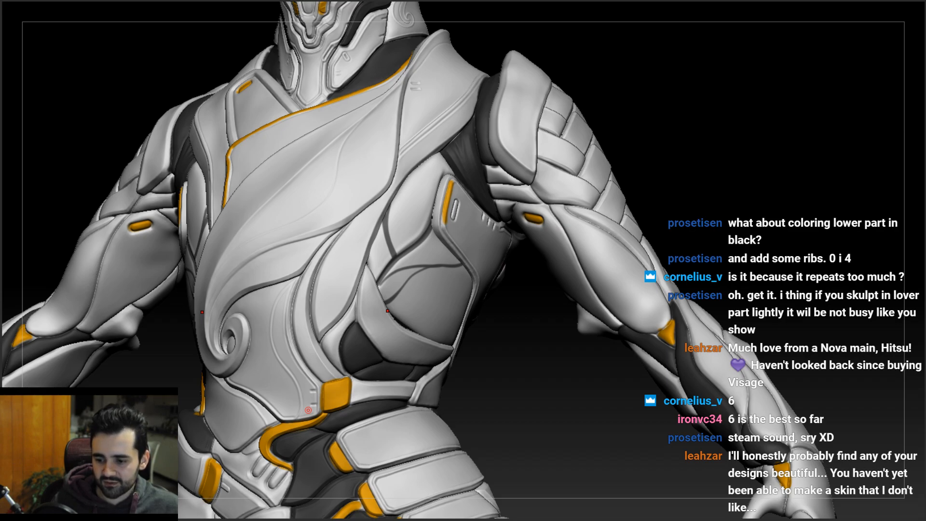
- Try a shallow masked curve and a rounded arc on the lower rib plate in close-up, undoing the attempts
mouse_move(387, 224)
right_down()
mouse_move(290, 224)
mouse_move(352, 224)
mouse_move(428, 286)
mouse_move(420, 300)
right_up()
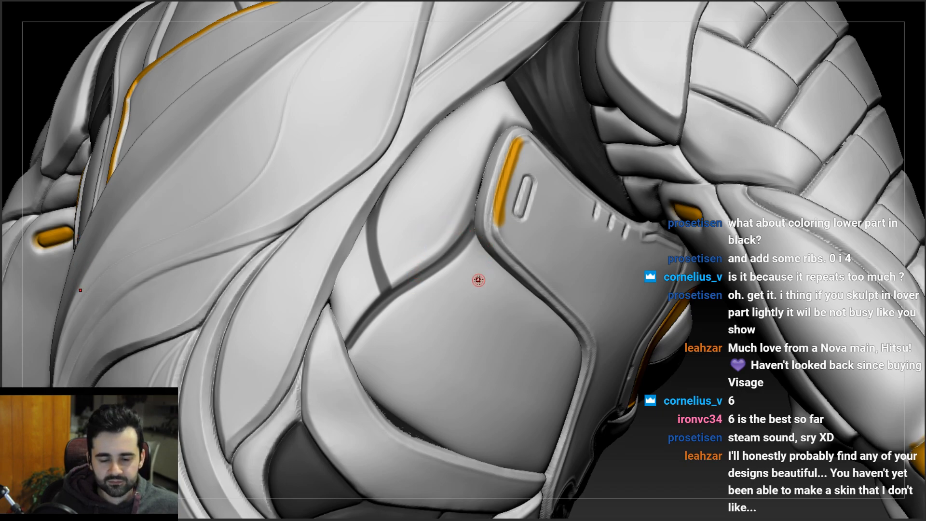
drag(361, 330, 507, 274)
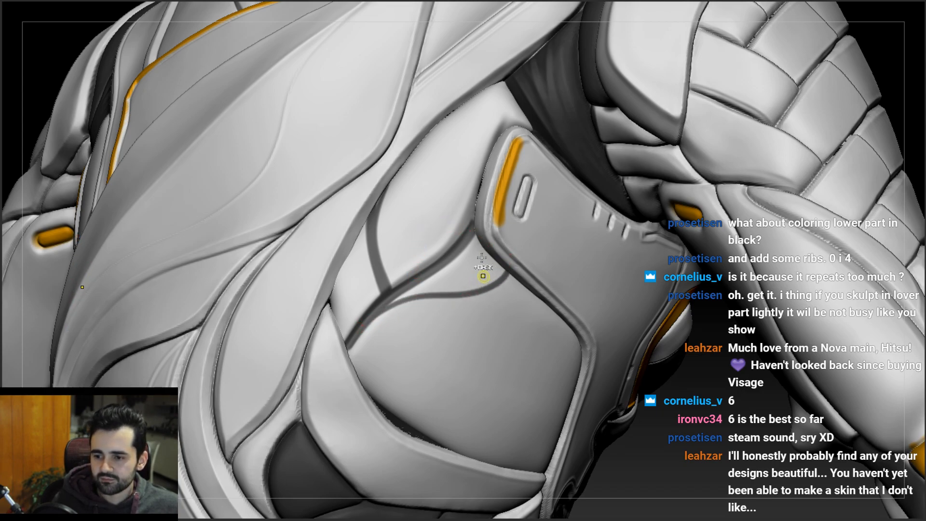
key(ctrl+z)
mouse_move(445, 264)
mouse_down()
mouse_move(427, 359)
mouse_move(353, 371)
mouse_up()
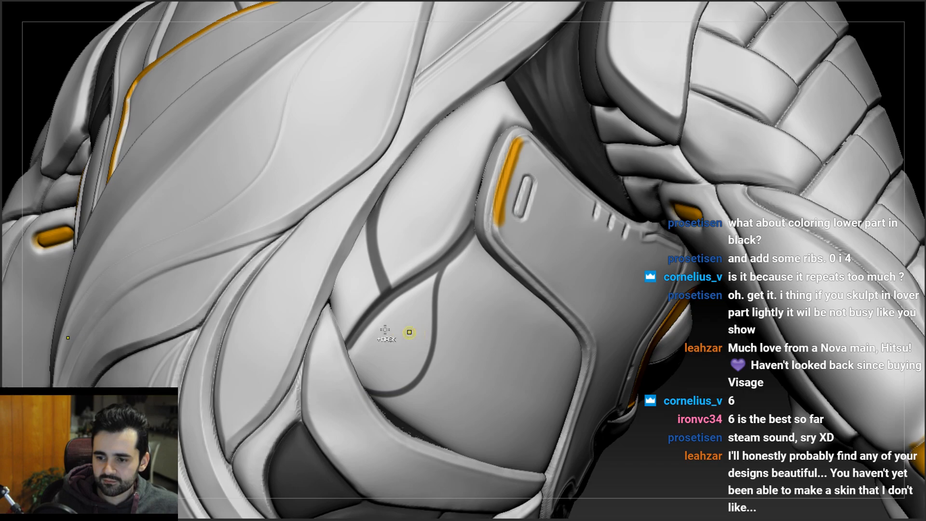
key(ctrl+z)
mouse_move(414, 281)
mouse_down()
mouse_move(400, 343)
mouse_move(353, 381)
mouse_move(424, 316)
mouse_move(514, 278)
mouse_up()
mouse_move(456, 304)
ctrl+right_down()
mouse_move(438, 218)
mouse_move(463, 247)
mouse_move(452, 294)
mouse_move(434, 283)
ctrl+right_up()
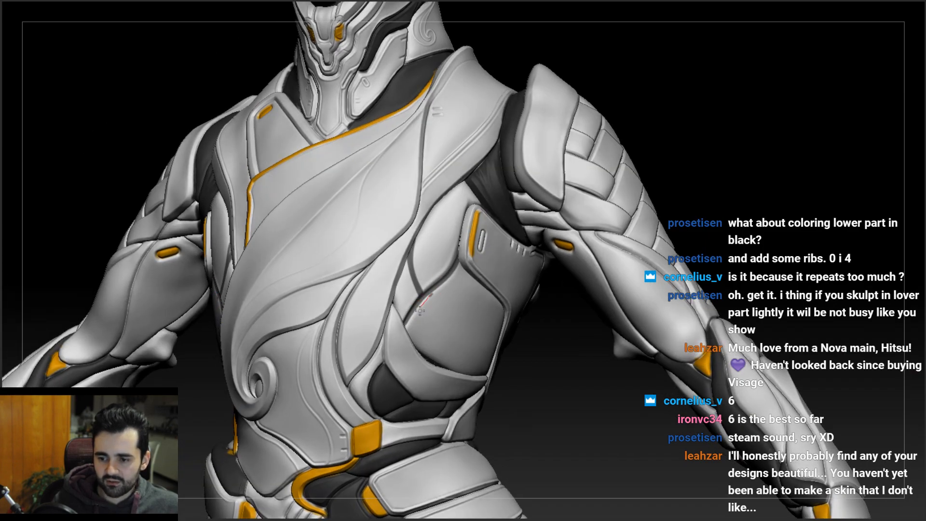
right_drag(454, 365, 426, 323)
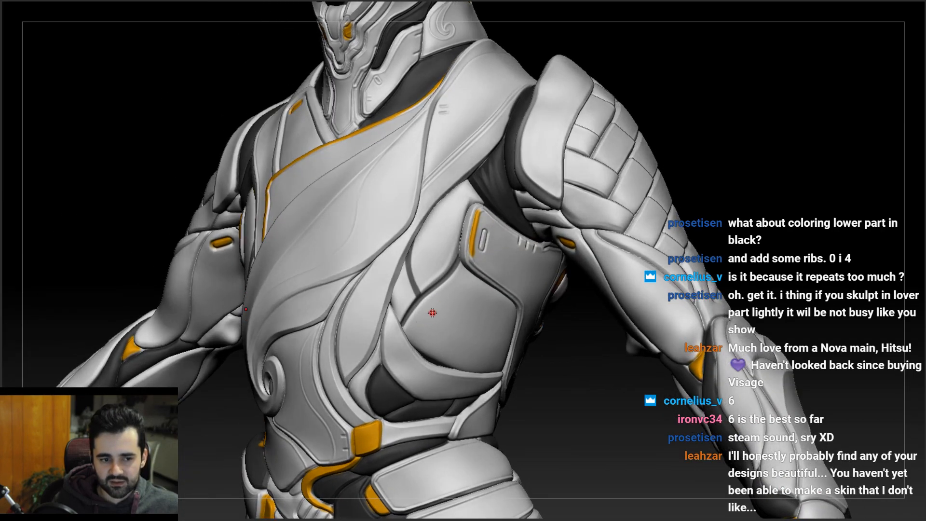
- Mask a curved line across the lower rib plate, with a second line branching down into a small curl
mouse_move(403, 327)
mouse_down()
mouse_move(495, 286)
mouse_move(433, 312)
mouse_up()
mouse_move(497, 286)
ctrl+mouse_down()
mouse_move(428, 343)
mouse_move(451, 361)
mouse_move(436, 353)
ctrl+mouse_up()
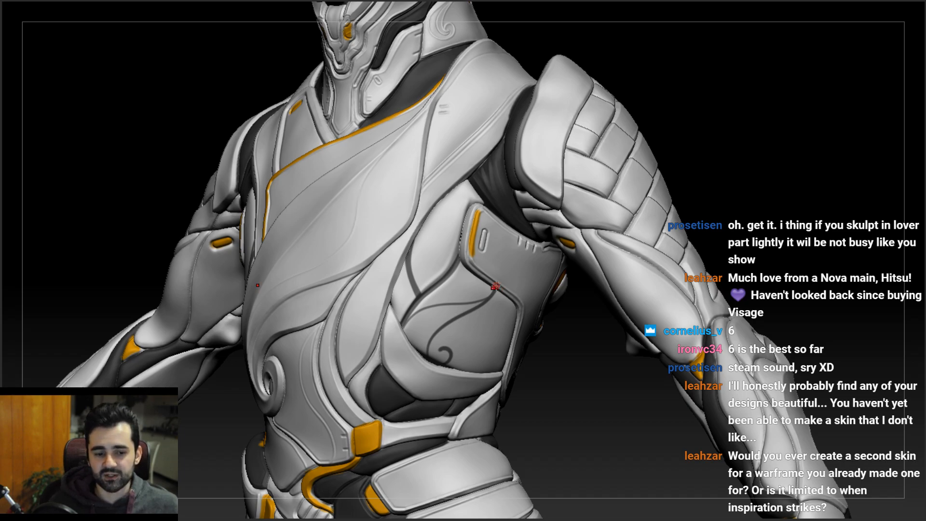
mouse_move(444, 274)
right_down()
mouse_move(502, 285)
mouse_move(405, 274)
mouse_move(444, 280)
mouse_move(463, 357)
mouse_move(431, 303)
mouse_move(453, 282)
mouse_move(432, 277)
right_up()
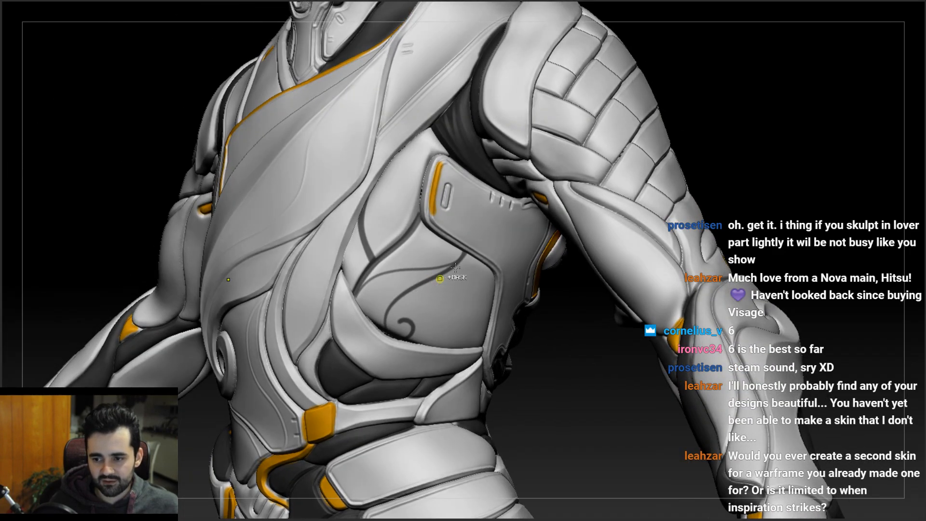
- Replace the curl with plain branching curves sweeping down the lower rib plate, undoing and redrawing strokes until the shape works
mouse_move(463, 253)
mouse_down()
mouse_move(389, 321)
mouse_move(395, 339)
mouse_up()
mouse_move(413, 310)
ctrl+right_down()
mouse_move(399, 271)
mouse_move(435, 275)
mouse_move(427, 295)
mouse_move(444, 267)
ctrl+right_up()
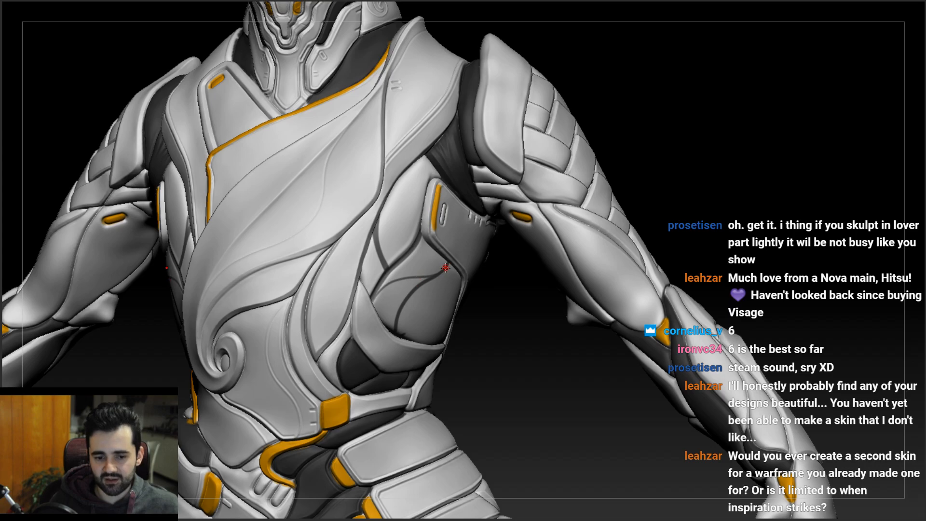
right_drag(439, 271, 453, 269)
key(ctrl+z)
mouse_move(430, 276)
mouse_down()
mouse_move(380, 302)
mouse_move(424, 275)
mouse_up()
key(ctrl+z)
mouse_move(435, 273)
right_down()
mouse_move(448, 278)
mouse_move(428, 264)
mouse_move(423, 289)
right_up()
key(ctrl+z)
mouse_move(456, 266)
mouse_down()
mouse_move(396, 307)
mouse_move(398, 328)
mouse_move(415, 339)
mouse_move(418, 302)
mouse_move(470, 282)
mouse_move(471, 269)
mouse_move(476, 276)
mouse_move(418, 296)
mouse_move(397, 321)
mouse_up()
key(ctrl+z)
key(ctrl+z)
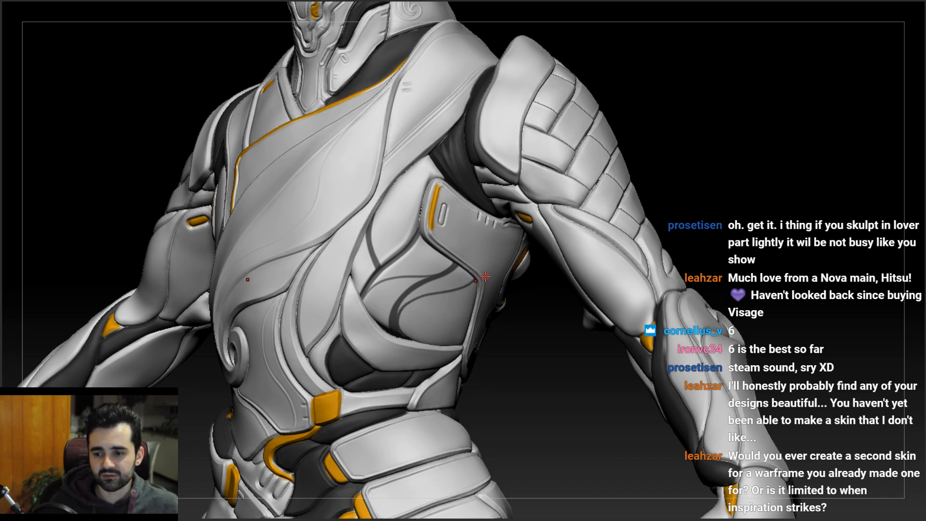
mouse_move(480, 275)
mouse_down()
mouse_move(410, 306)
mouse_move(401, 324)
mouse_up()
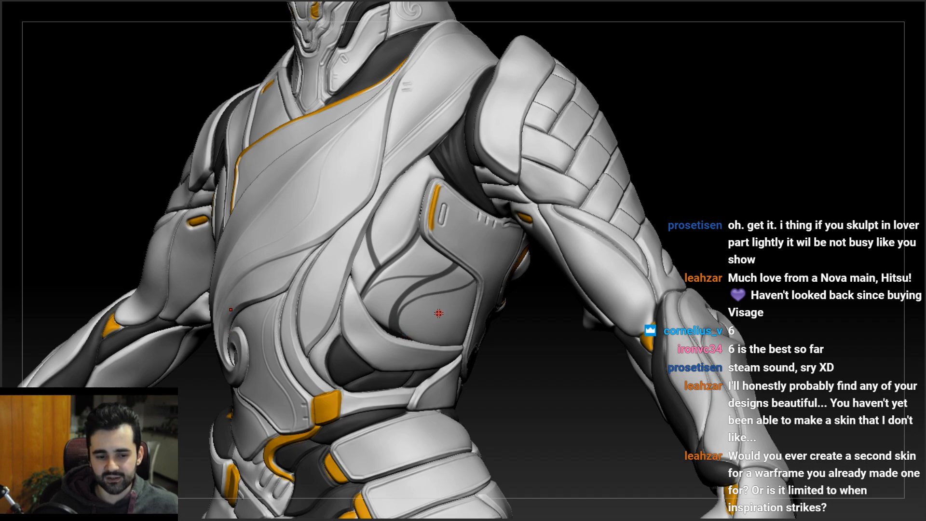
- Examine the masked branching lines on the rib plates from side, front and three-quarter views
alt+right_drag(417, 311, 419, 238)
mouse_move(419, 238)
right_down()
mouse_move(426, 191)
mouse_move(465, 192)
right_up()
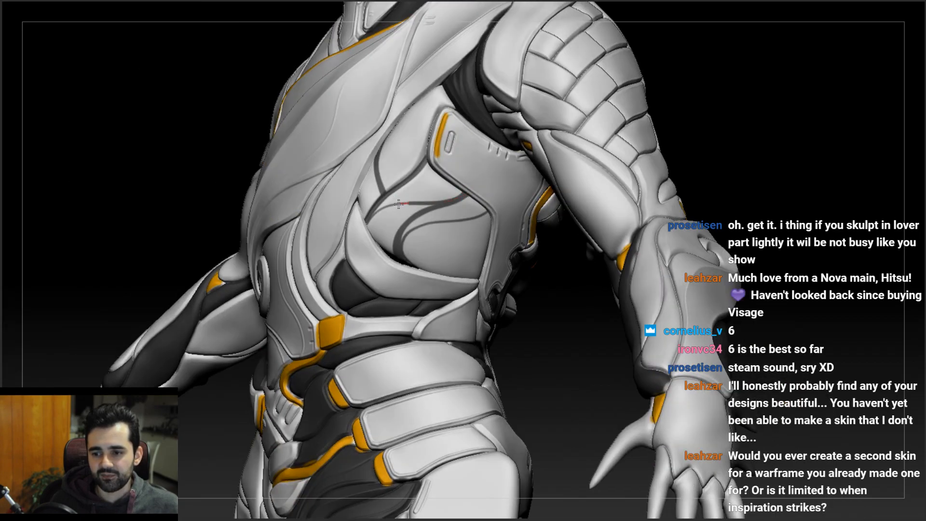
right_drag(387, 218, 400, 222)
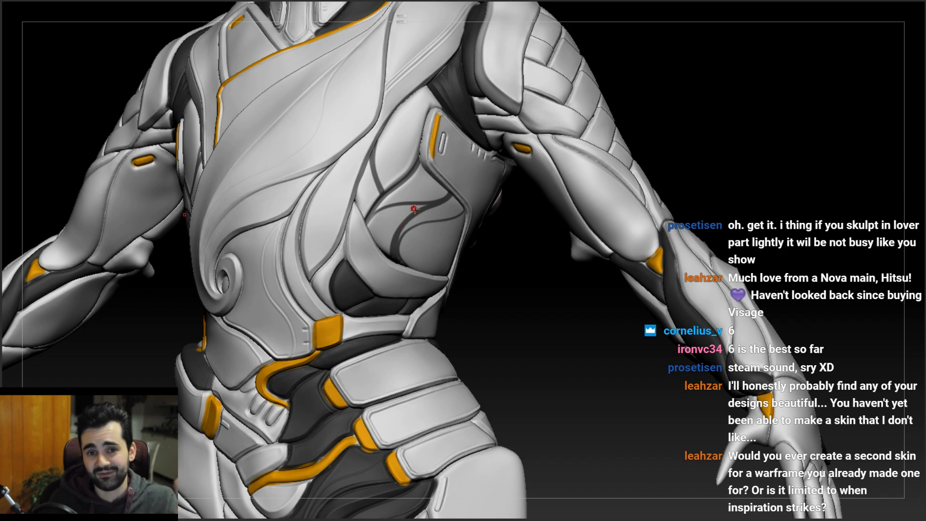
right_drag(426, 213, 387, 213)
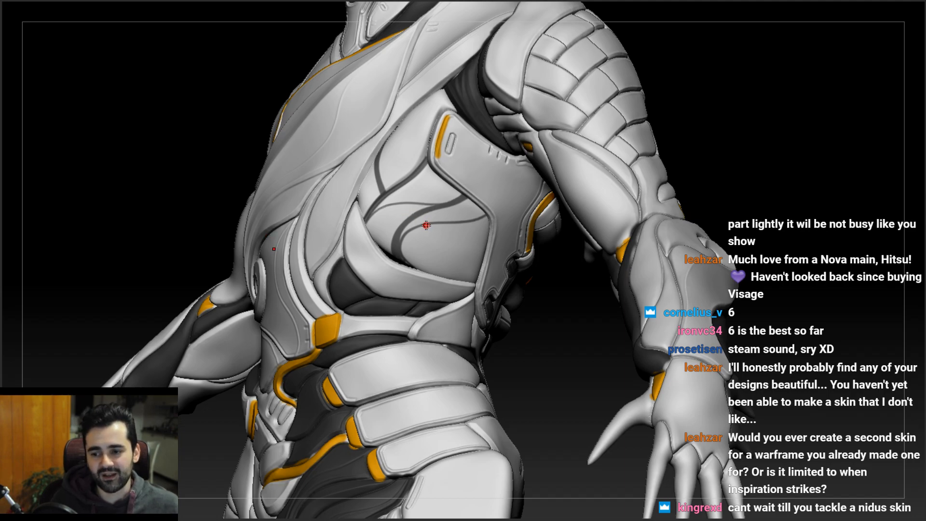
mouse_move(476, 195)
right_down()
mouse_move(525, 195)
mouse_move(518, 197)
right_up()
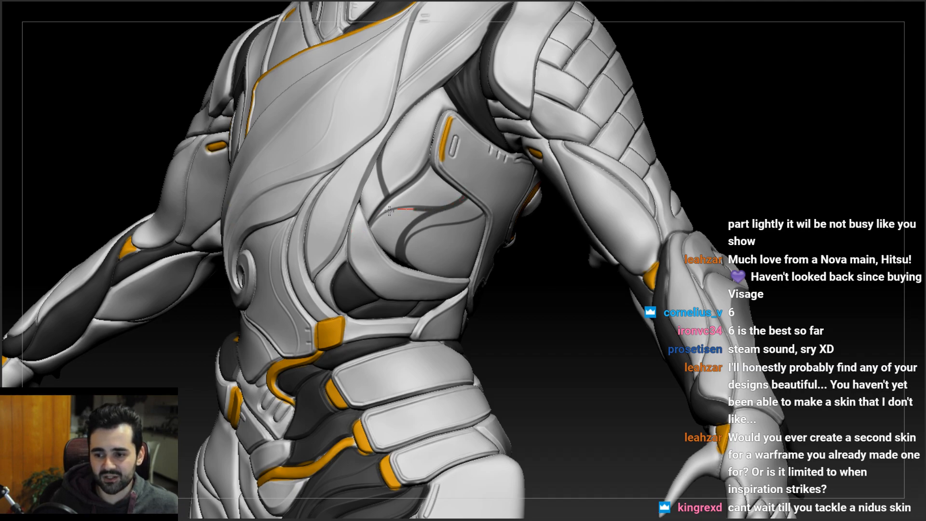
key(ctrl+z)
mouse_move(440, 220)
right_down()
mouse_move(478, 216)
mouse_move(449, 208)
right_up()
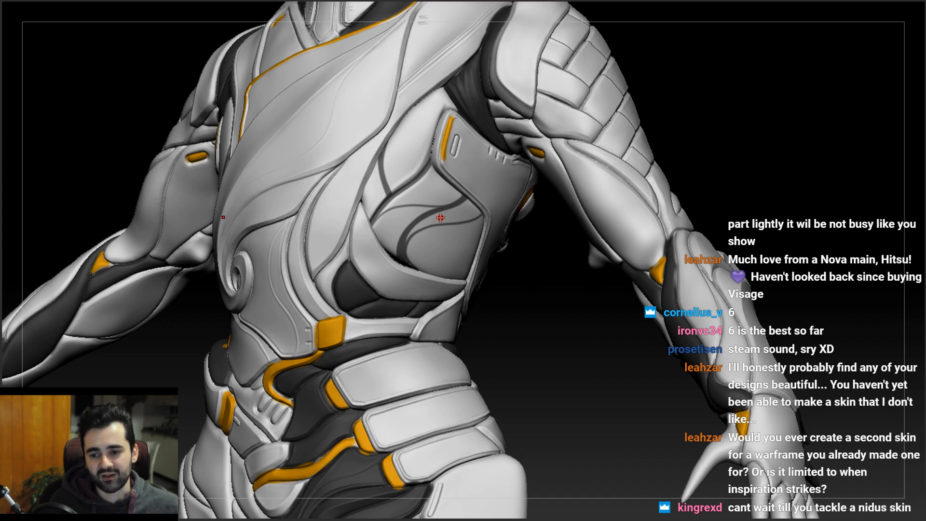
mouse_move(441, 220)
right_down()
mouse_move(423, 223)
mouse_move(452, 220)
right_up()
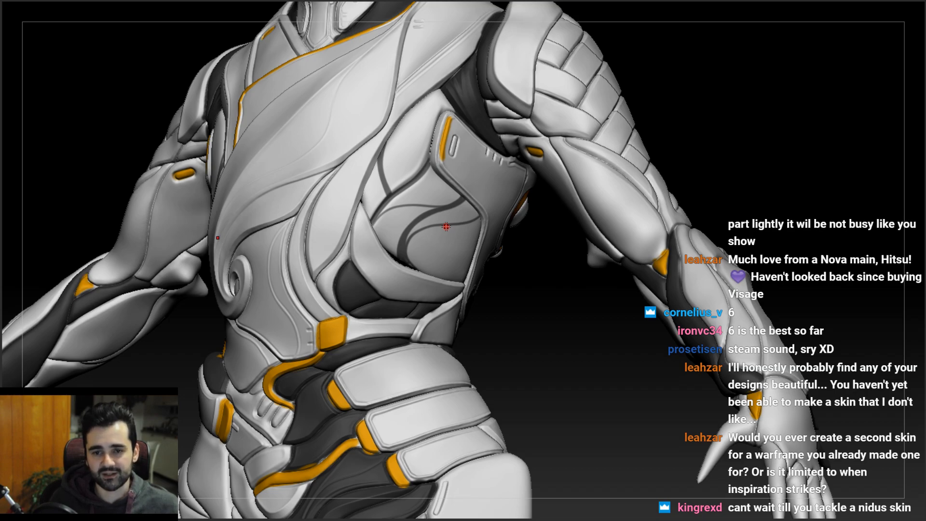
mouse_move(424, 228)
right_down()
mouse_move(412, 224)
mouse_move(446, 217)
right_up()
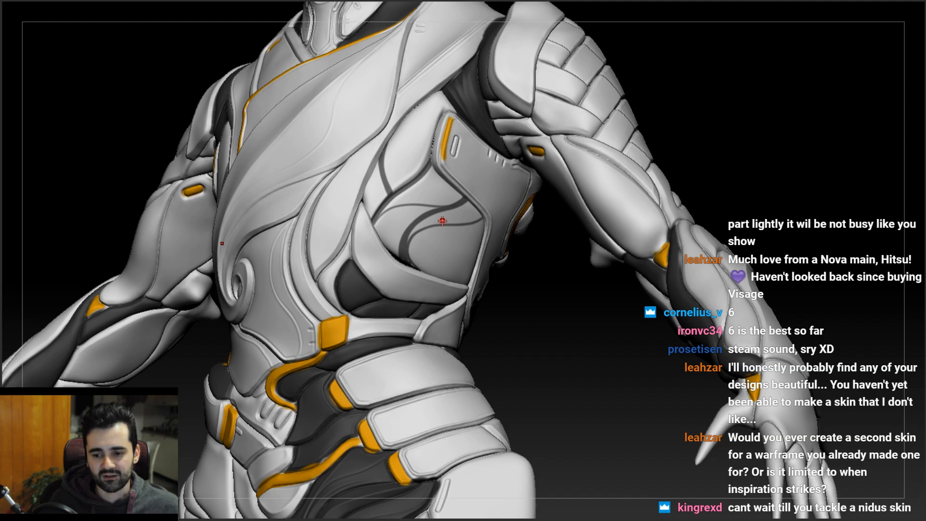
right_drag(444, 222, 416, 221)
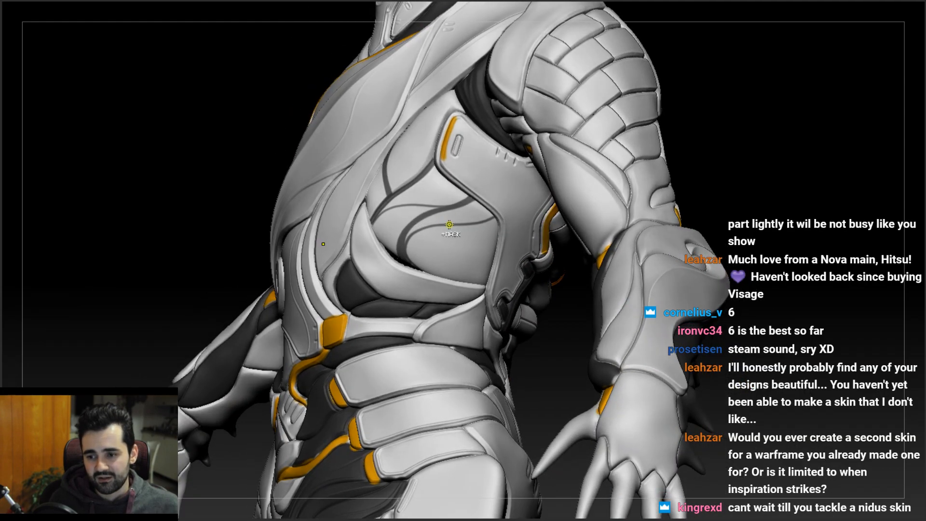
- Mask another branch from the sweeping curve toward the rear edge of the lower rib plate, and check it from the front
drag(422, 229, 506, 231)
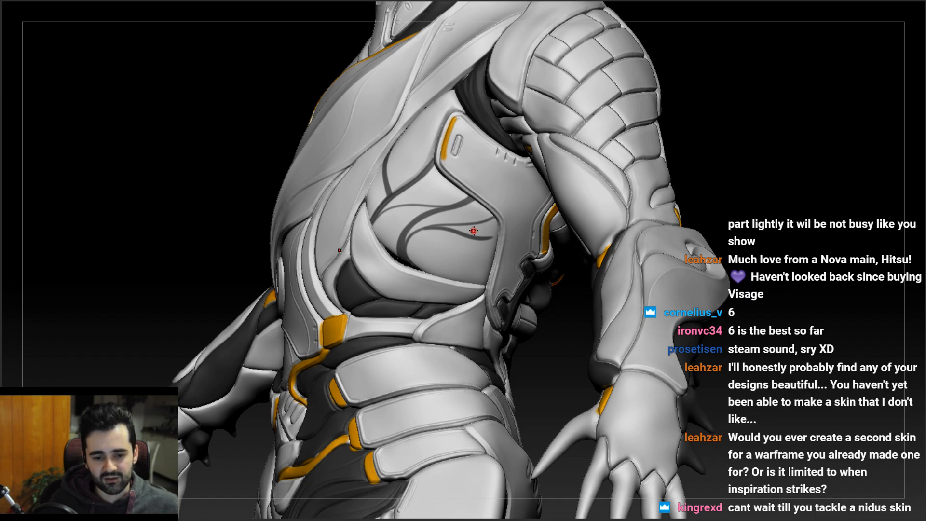
mouse_move(430, 249)
right_down()
mouse_move(458, 237)
mouse_move(426, 300)
mouse_move(413, 254)
right_up()
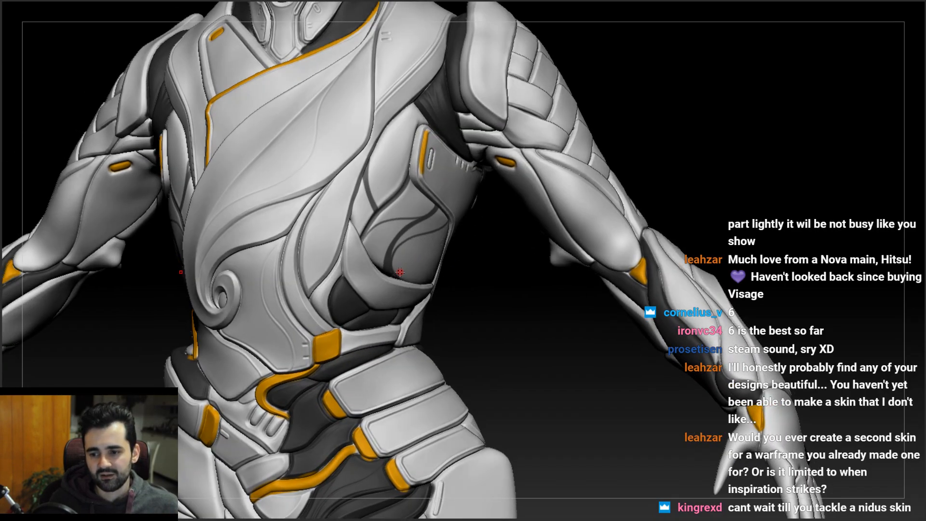
right_drag(445, 232, 442, 230)
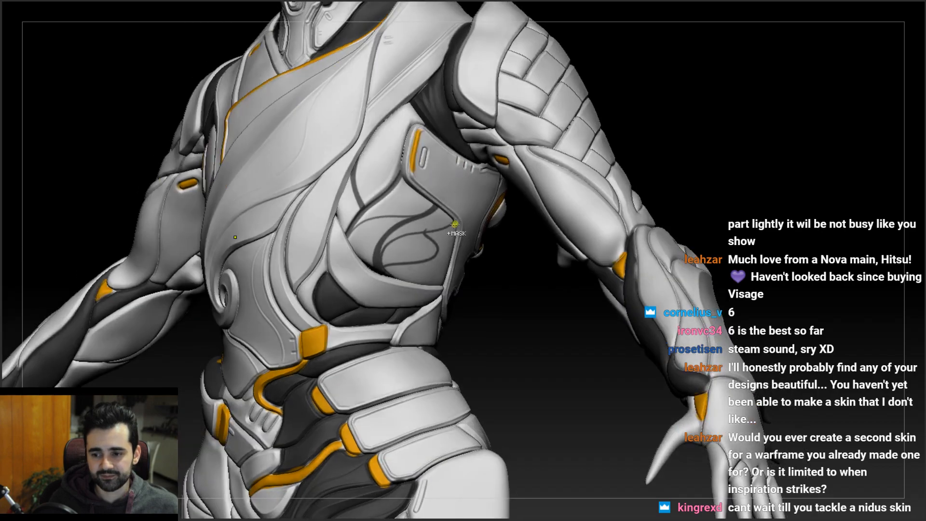
- Try masking an S-shaped branch from the rear edge down to the bottom of the lower rib plate, undoing and redrawing it
drag(442, 231, 406, 279)
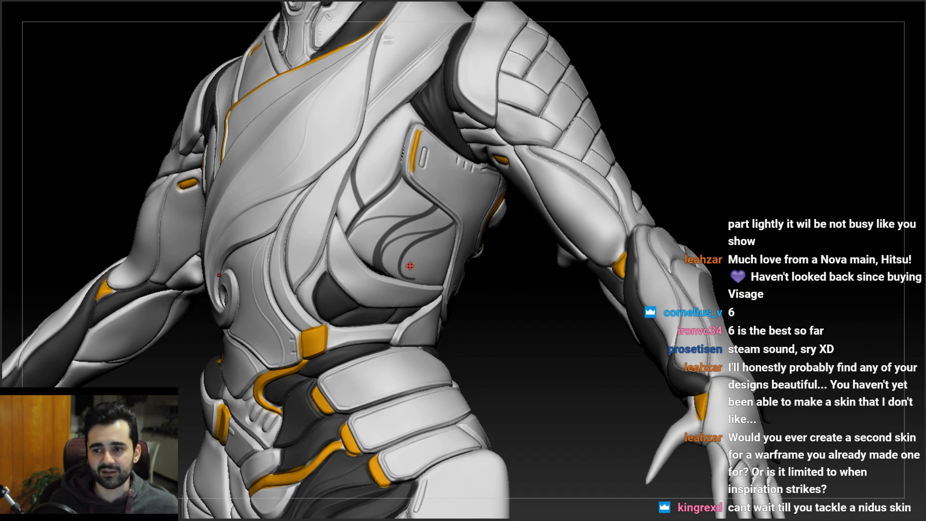
mouse_move(429, 251)
ctrl+right_down()
mouse_move(430, 271)
mouse_move(450, 226)
ctrl+right_up()
key(ctrl+z)
mouse_move(474, 222)
mouse_down()
mouse_move(435, 243)
mouse_move(451, 279)
mouse_up()
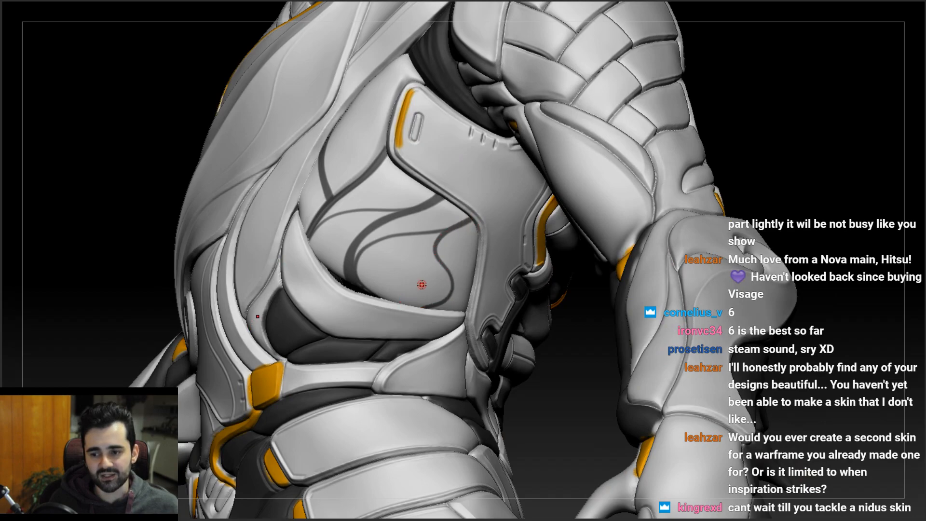
key(ctrl+z)
mouse_move(475, 215)
mouse_down()
mouse_move(427, 278)
mouse_move(387, 301)
mouse_up()
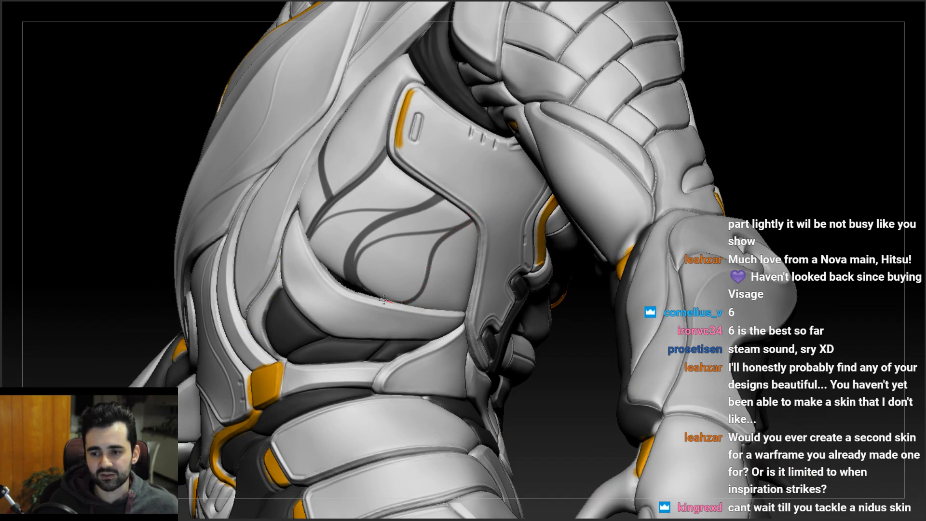
drag(352, 274, 448, 231)
key(ctrl+z)
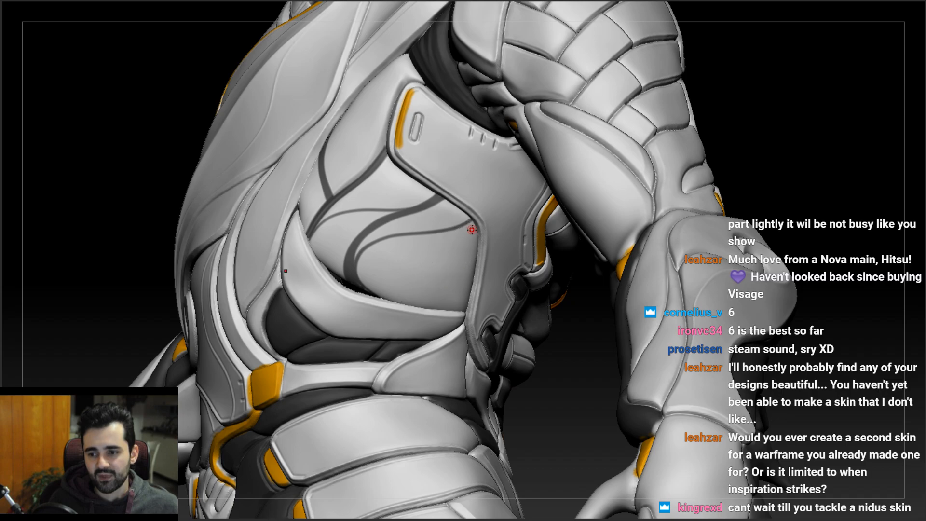
- Mask a branch from the rear edge that loops into an inward curl near the bottom of the lower rib plate
mouse_move(475, 222)
mouse_down()
mouse_move(372, 285)
mouse_move(424, 275)
mouse_move(386, 268)
mouse_move(456, 261)
mouse_move(475, 248)
mouse_move(415, 280)
mouse_move(428, 276)
mouse_up()
key(ctrl+z)
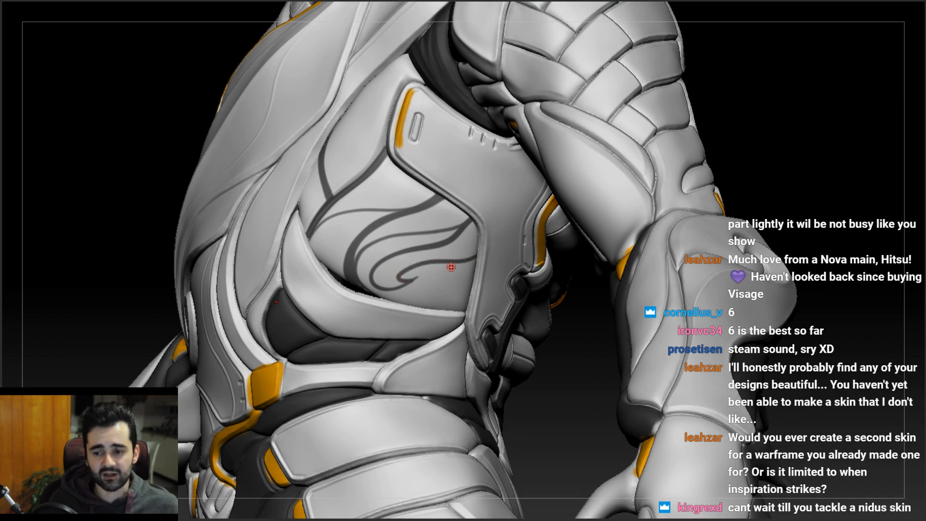
key(ctrl+z)
mouse_move(482, 247)
mouse_down()
mouse_move(440, 256)
mouse_move(398, 282)
mouse_move(417, 278)
mouse_up()
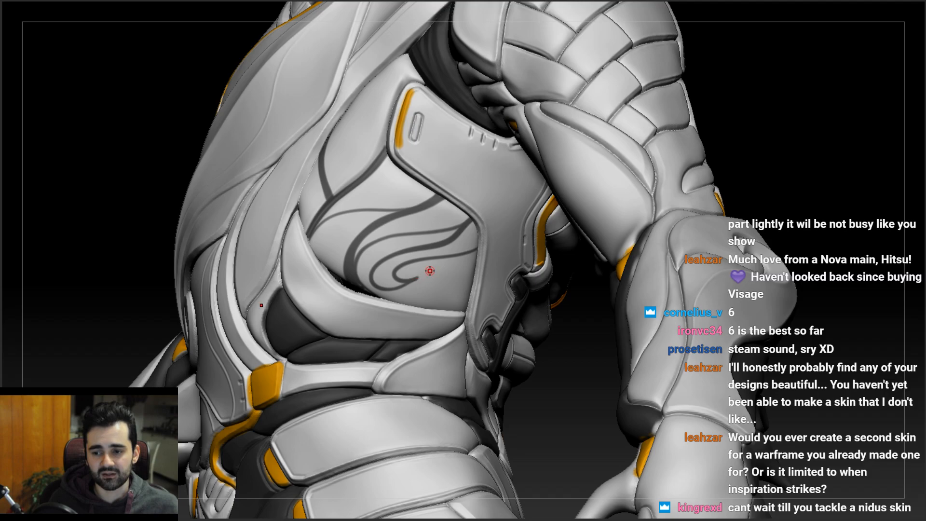
key(ctrl+z)
mouse_move(481, 241)
mouse_down()
mouse_move(395, 279)
mouse_move(421, 276)
mouse_up()
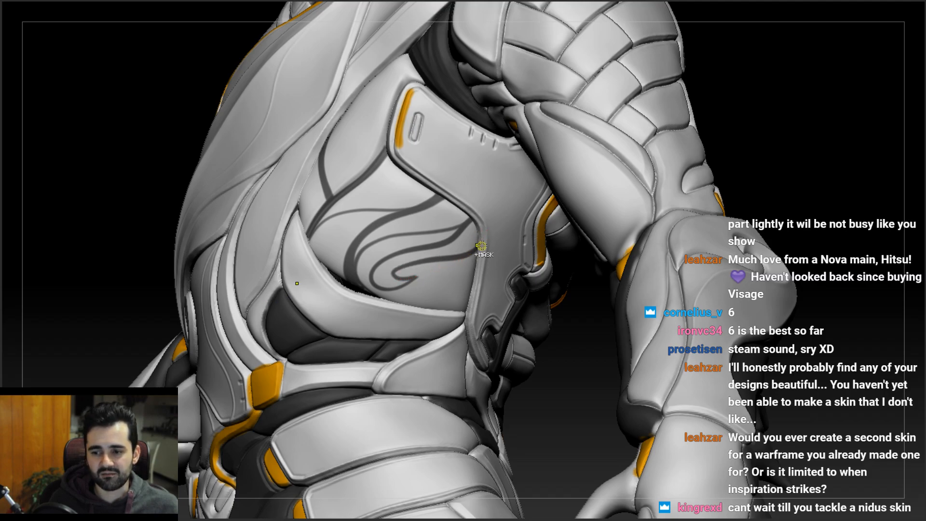
key(ctrl+z)
drag(483, 254, 395, 282)
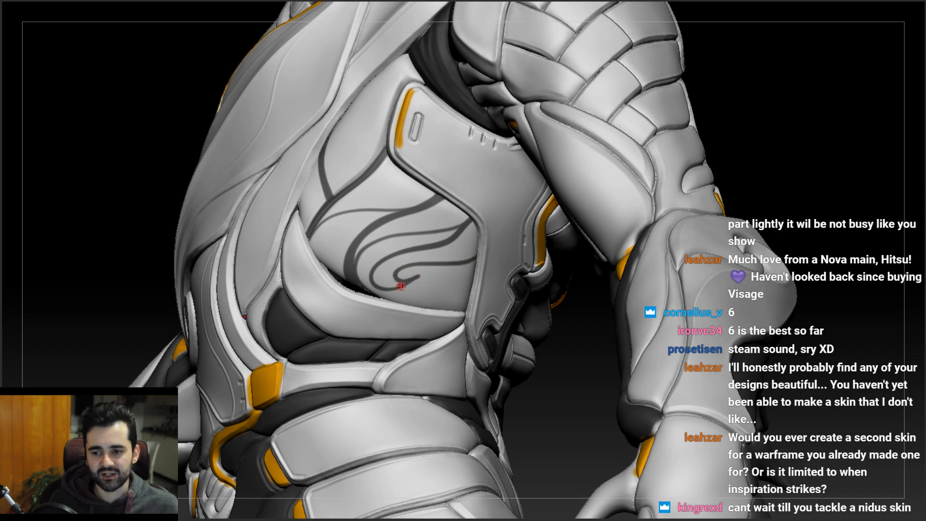
- Mask two nearly parallel lines joining the curl to the rear edge of the lower rib plate, undoing and redrawing strokes
drag(418, 277, 500, 270)
key(ctrl+z)
drag(376, 289, 487, 279)
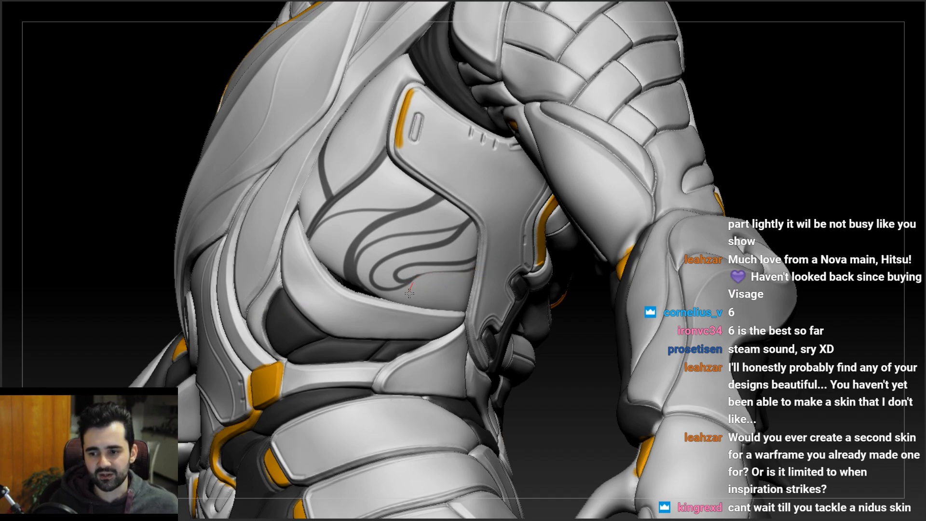
mouse_move(444, 259)
right_down()
mouse_move(459, 263)
mouse_move(445, 269)
right_up()
mouse_move(475, 270)
ctrl+mouse_down()
mouse_move(423, 270)
mouse_move(401, 283)
ctrl+mouse_up()
key(ctrl+z)
mouse_move(477, 272)
ctrl+mouse_down()
mouse_move(425, 271)
mouse_move(394, 288)
ctrl+mouse_up()
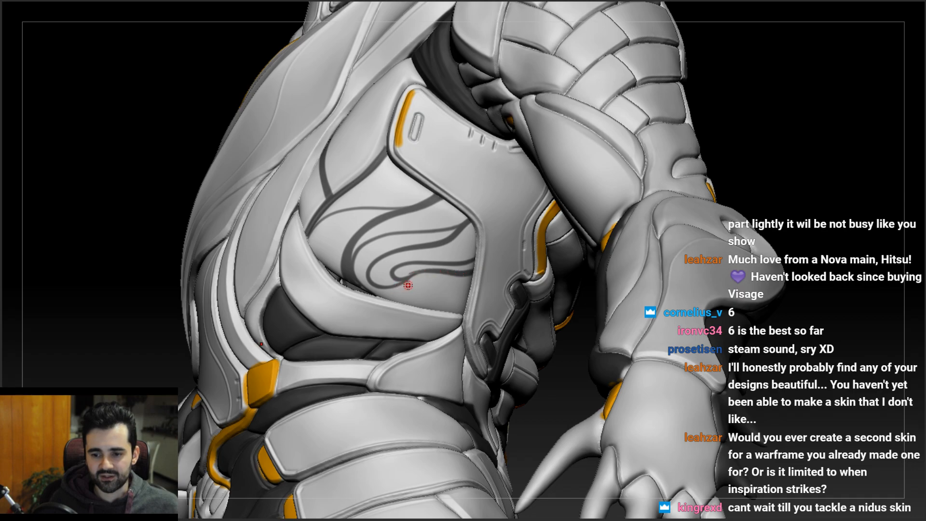
mouse_move(455, 266)
right_down()
mouse_move(443, 268)
mouse_move(474, 269)
right_up()
key(ctrl+z)
ctrl+drag(474, 274, 400, 280)
- Mask a curved branch from the dividing line at the front of the lower rib plate up to the side panel's edge
right_drag(412, 241, 356, 262)
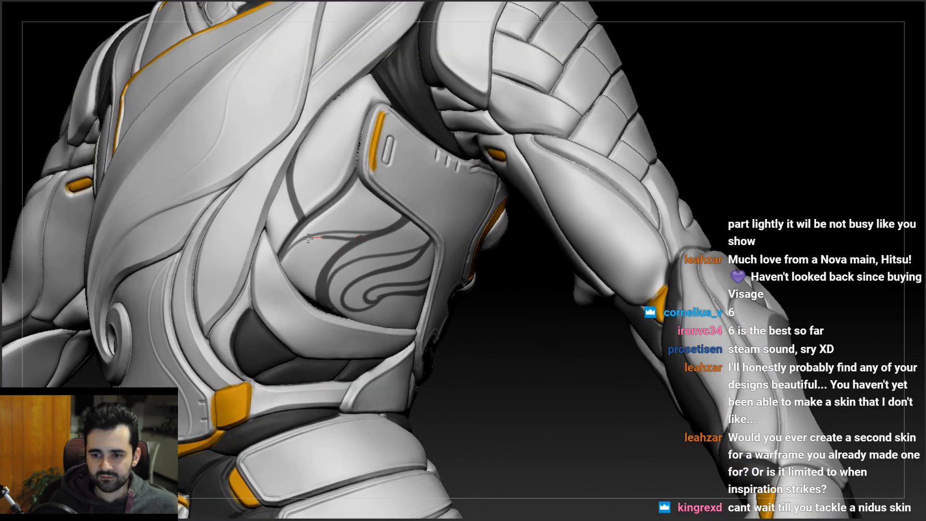
drag(278, 262, 339, 250)
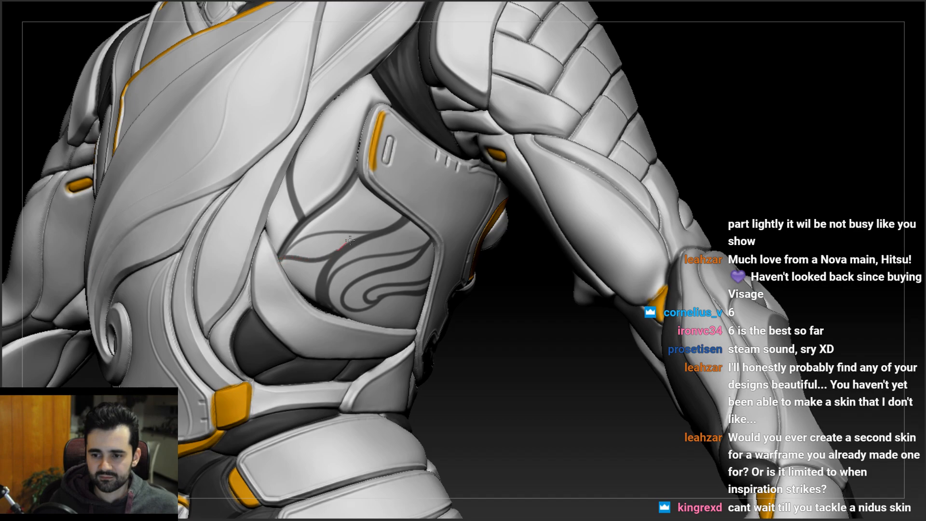
key(ctrl+z)
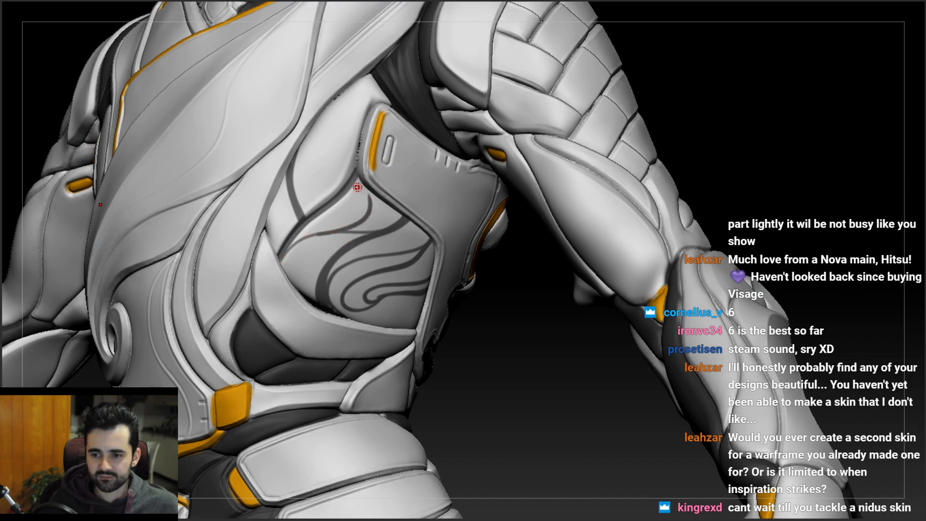
drag(285, 252, 384, 205)
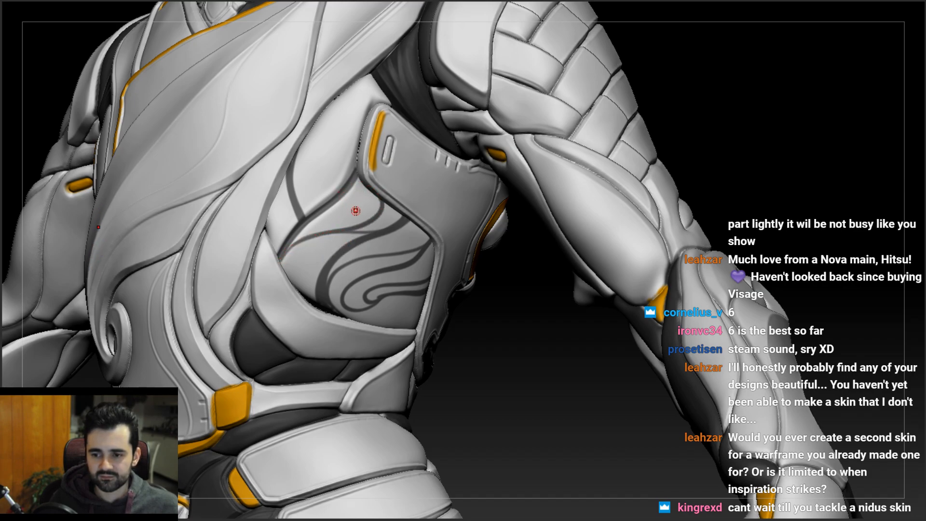
mouse_move(348, 235)
ctrl+right_down()
mouse_move(324, 213)
mouse_move(361, 213)
mouse_move(339, 191)
mouse_move(369, 224)
mouse_move(338, 241)
mouse_move(353, 285)
mouse_move(344, 272)
ctrl+right_up()
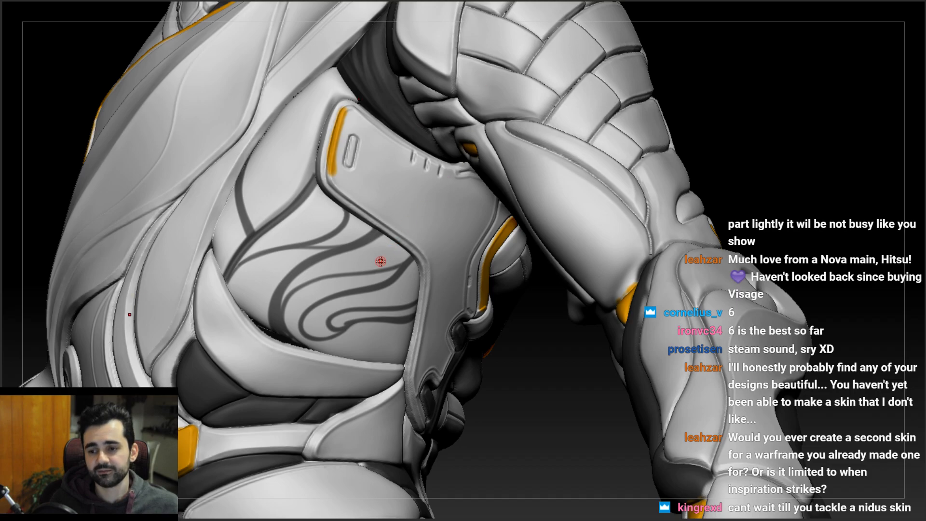
- Redraw the upper front branch as a smoother curve flowing from the side panel's edge into the dividing line
right_drag(381, 262, 344, 236)
key(ctrl+z)
drag(475, 387, 417, 378)
mouse_move(356, 209)
ctrl+mouse_down()
mouse_move(346, 230)
mouse_move(270, 253)
ctrl+mouse_up()
key(ctrl+z)
mouse_move(356, 210)
ctrl+mouse_down()
mouse_move(357, 222)
mouse_move(291, 249)
ctrl+mouse_up()
key(ctrl+z)
mouse_move(350, 208)
ctrl+mouse_down()
mouse_move(355, 217)
mouse_move(257, 257)
ctrl+mouse_up()
right_drag(348, 227, 386, 211)
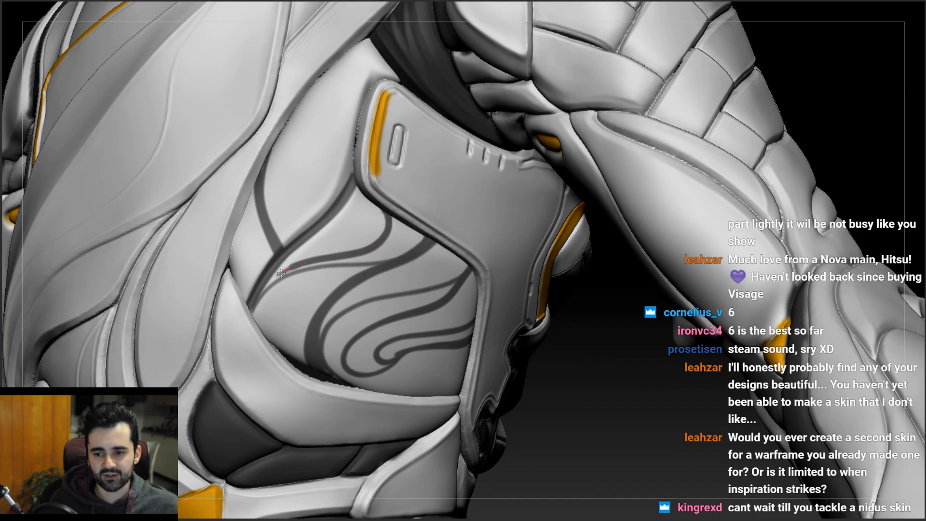
ctrl+right_drag(295, 279, 275, 278)
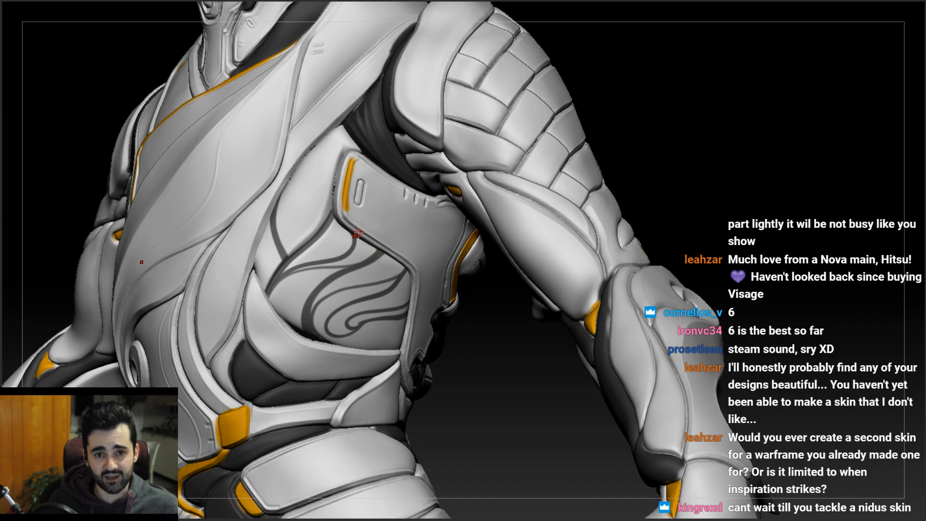
ctrl+right_drag(358, 253, 360, 268)
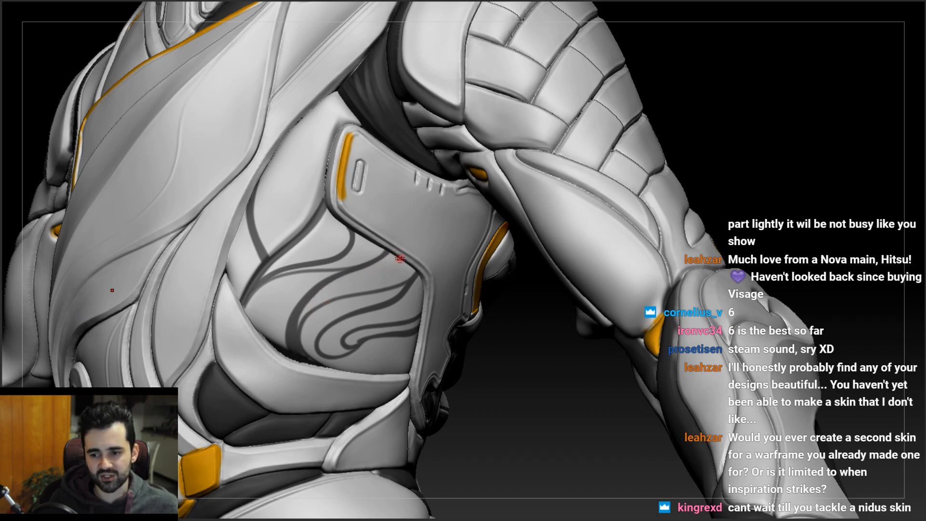
- Try breaking the thick sweeping curve with a gap in its middle and reshaping the line toward the rear edge
drag(391, 253, 322, 279)
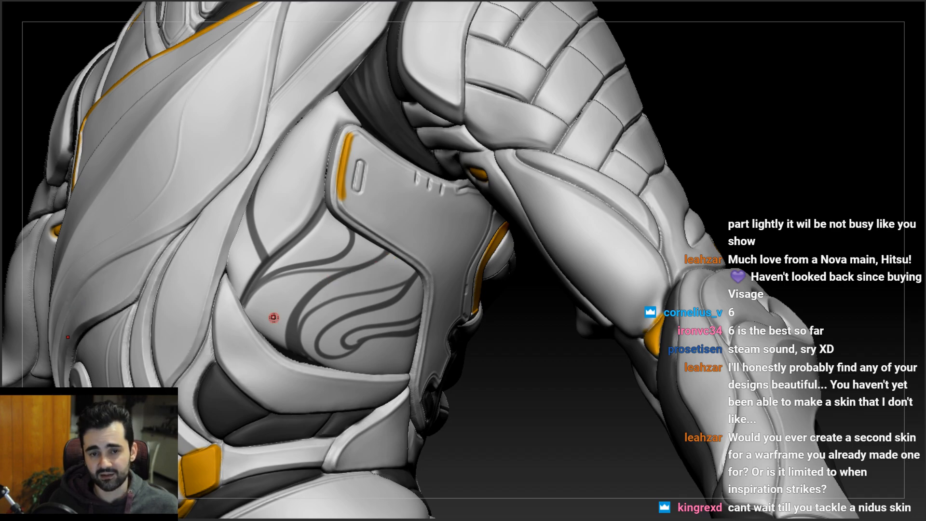
mouse_move(316, 291)
right_down()
mouse_move(334, 292)
mouse_move(279, 311)
right_up()
mouse_move(296, 346)
ctrl+right_down()
mouse_move(306, 379)
mouse_move(283, 280)
mouse_move(290, 251)
mouse_move(347, 261)
ctrl+right_up()
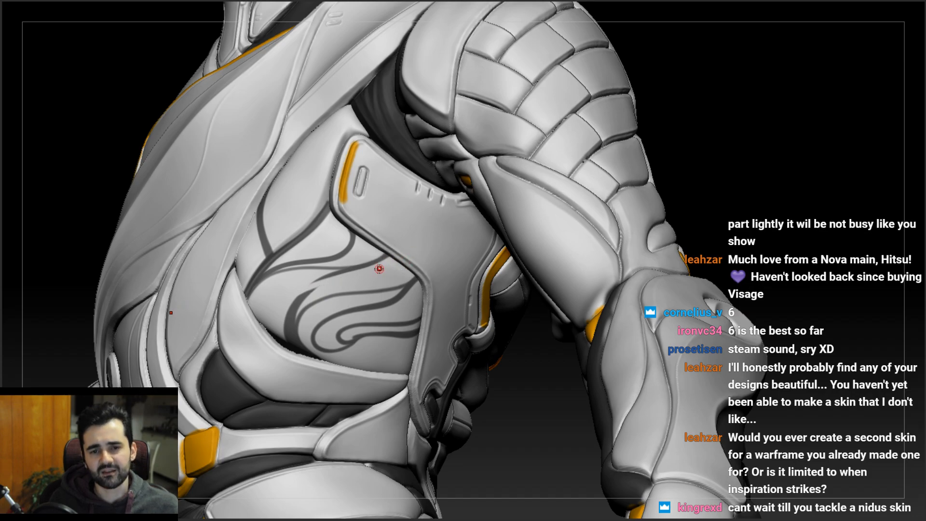
right_drag(300, 285, 306, 292)
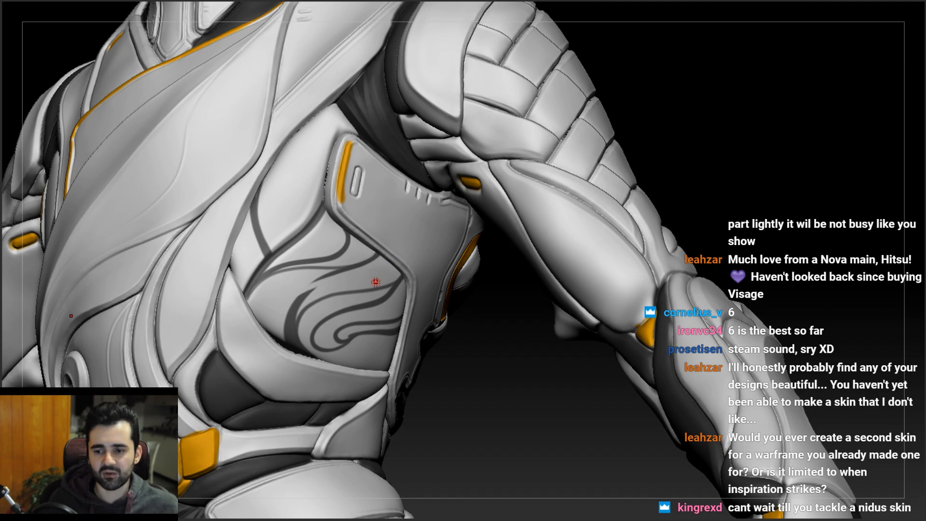
drag(398, 279, 328, 285)
key(ctrl+z)
mouse_move(397, 275)
ctrl+mouse_down()
mouse_move(306, 297)
mouse_move(401, 271)
mouse_move(380, 289)
mouse_move(330, 291)
ctrl+mouse_up()
key(ctrl+z)
key(ctrl+z)
key(ctrl+z)
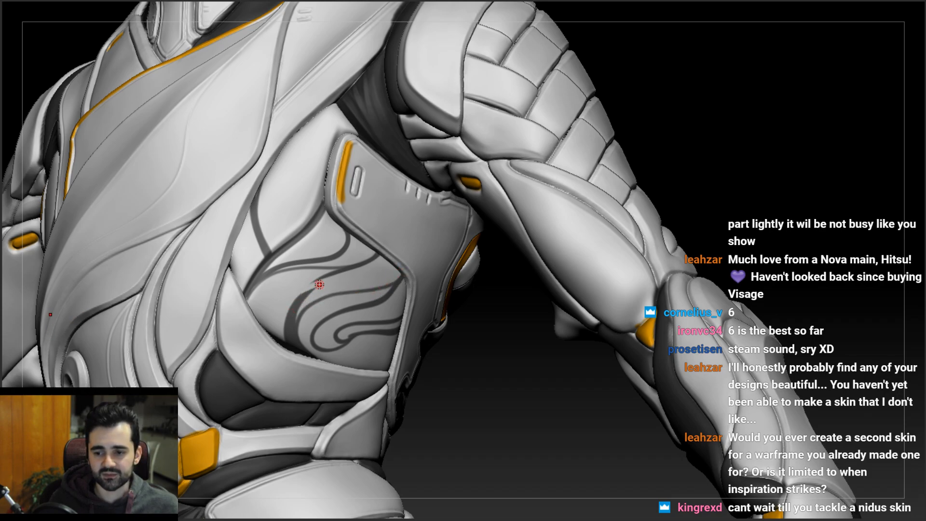
- Try thinning and redrawing the lower part of the broken sweeping curve, check it from farther away, and undo the changes
ctrl+alt+drag(339, 283, 352, 281)
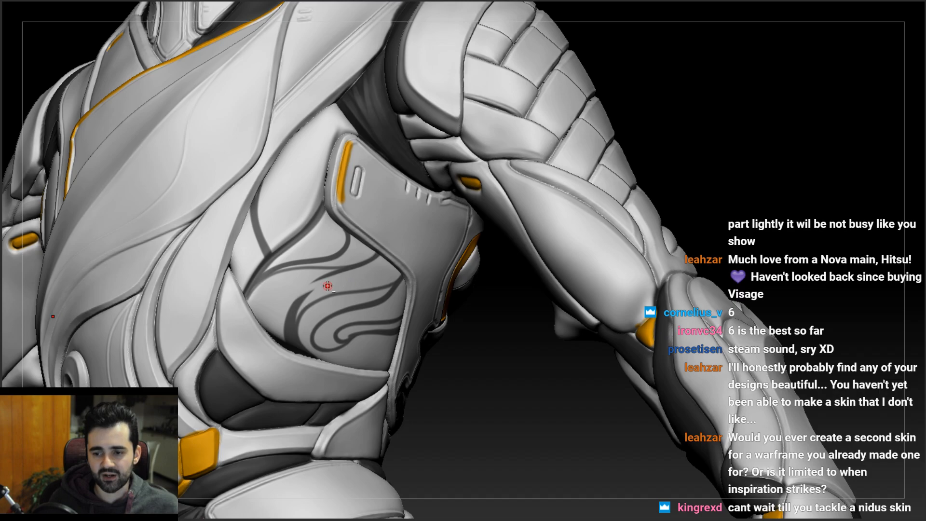
ctrl+alt+drag(272, 319, 275, 323)
right_drag(266, 299, 292, 291)
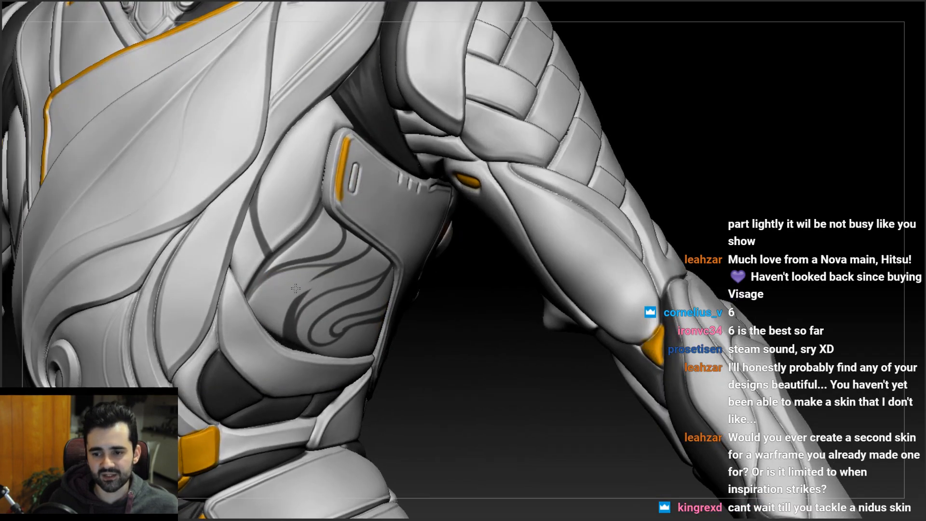
ctrl+drag(292, 291, 268, 333)
key(ctrl+z)
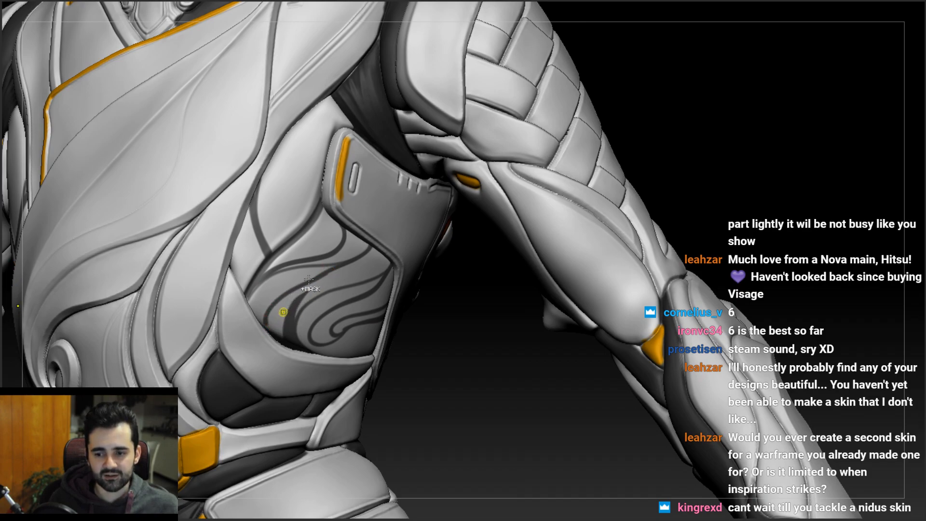
ctrl+right_drag(294, 328, 265, 258)
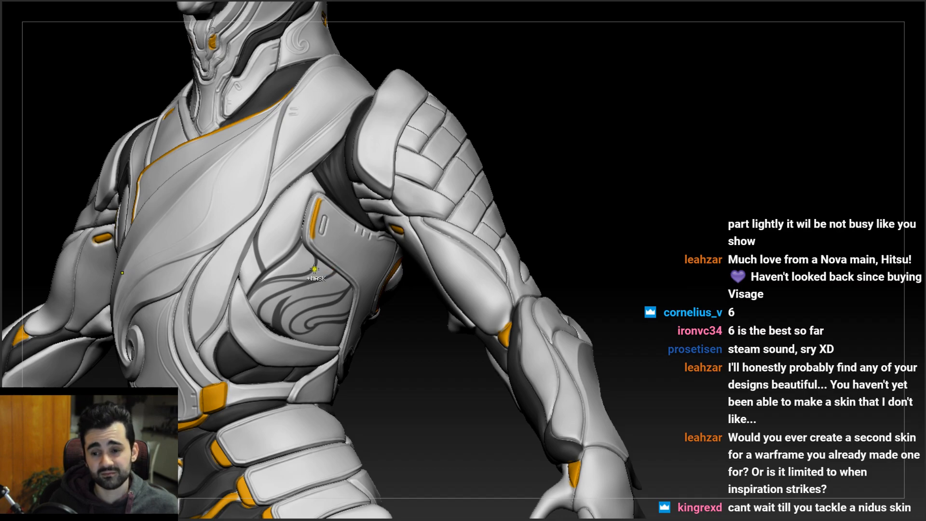
ctrl+right_drag(316, 271, 295, 323)
key(ctrl+z)
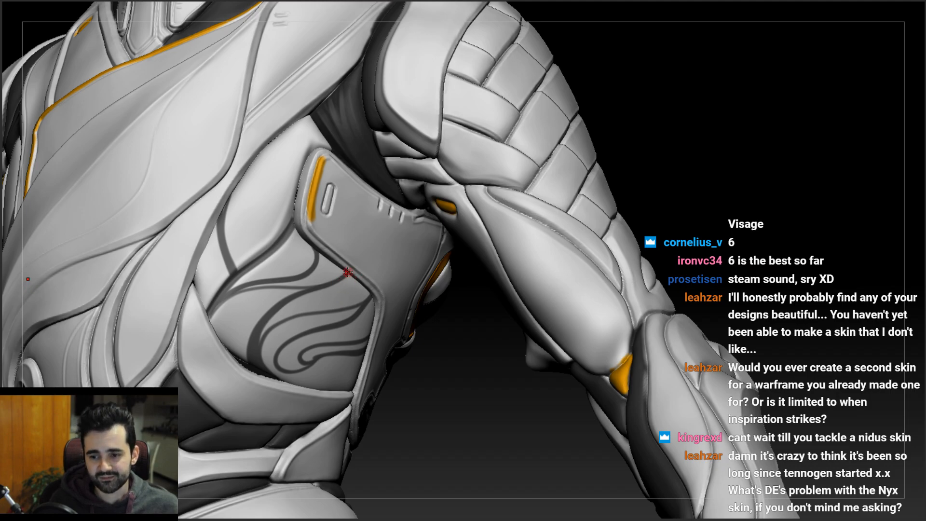
- Examine the masked curves and curl on the rib plates in close-up and from farther back, in three-quarter and front views
right_drag(374, 269, 353, 261)
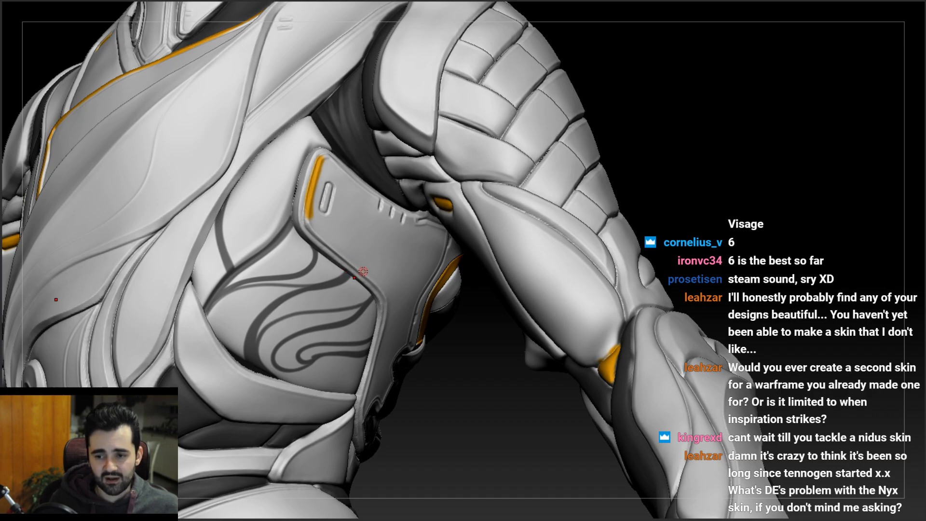
mouse_move(302, 297)
ctrl+right_down()
mouse_move(314, 269)
mouse_move(344, 307)
mouse_move(341, 292)
ctrl+right_up()
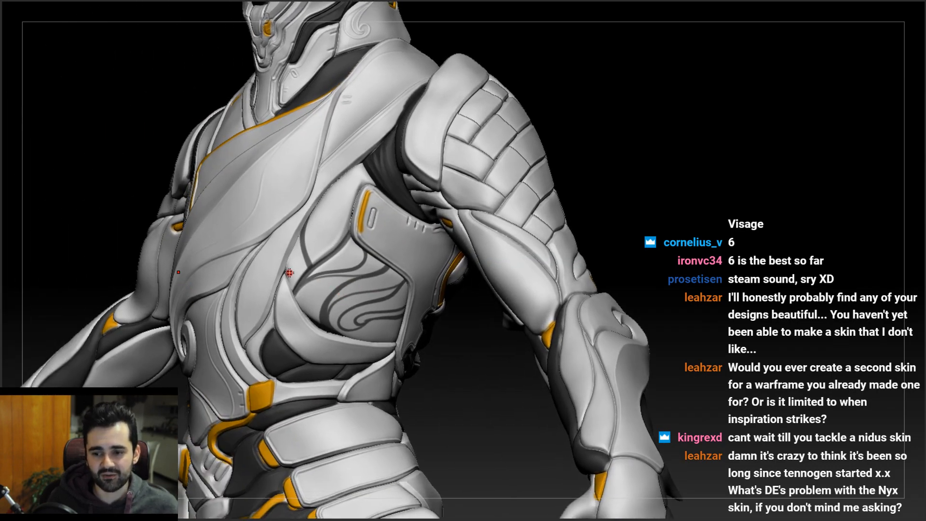
right_drag(368, 267, 387, 255)
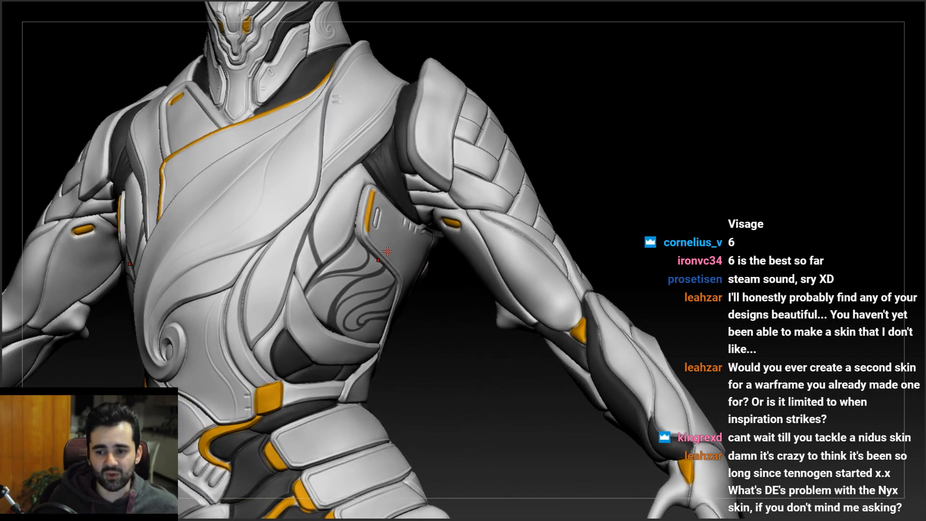
ctrl+right_drag(297, 214, 316, 263)
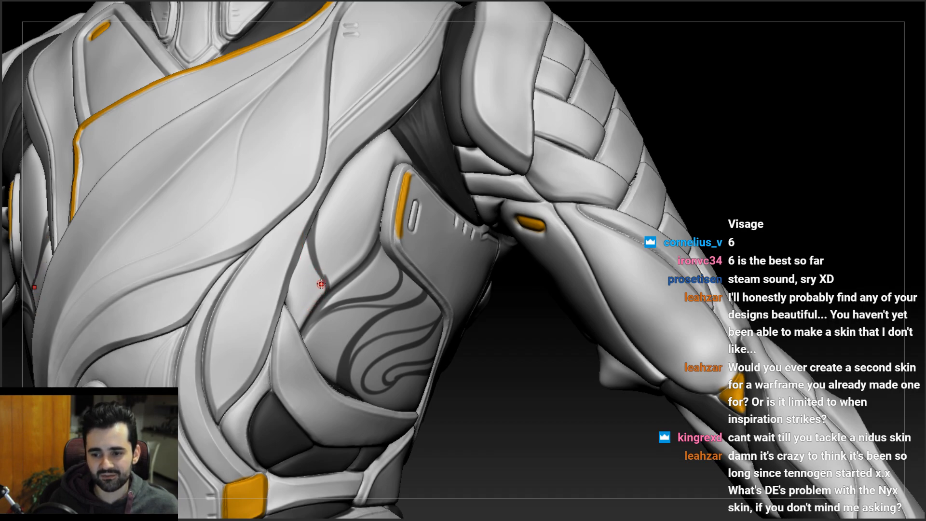
right_drag(324, 273, 312, 256)
mouse_move(327, 285)
ctrl+mouse_down()
mouse_move(348, 180)
mouse_move(330, 204)
mouse_move(326, 283)
ctrl+mouse_up()
key(ctrl+z)
ctrl+right_drag(327, 228, 328, 193)
mouse_move(328, 192)
right_down()
mouse_move(369, 194)
mouse_move(347, 199)
right_up()
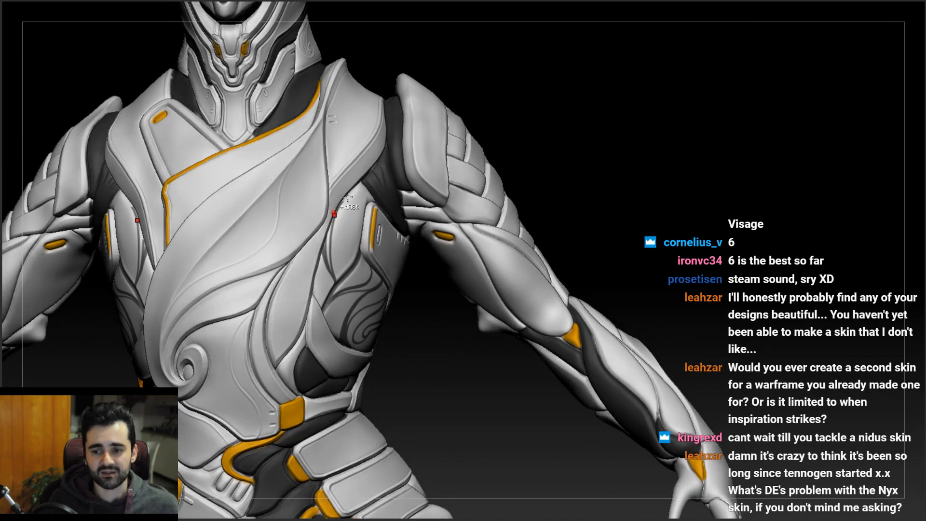
mouse_move(336, 248)
right_down()
mouse_move(316, 240)
mouse_move(333, 234)
right_up()
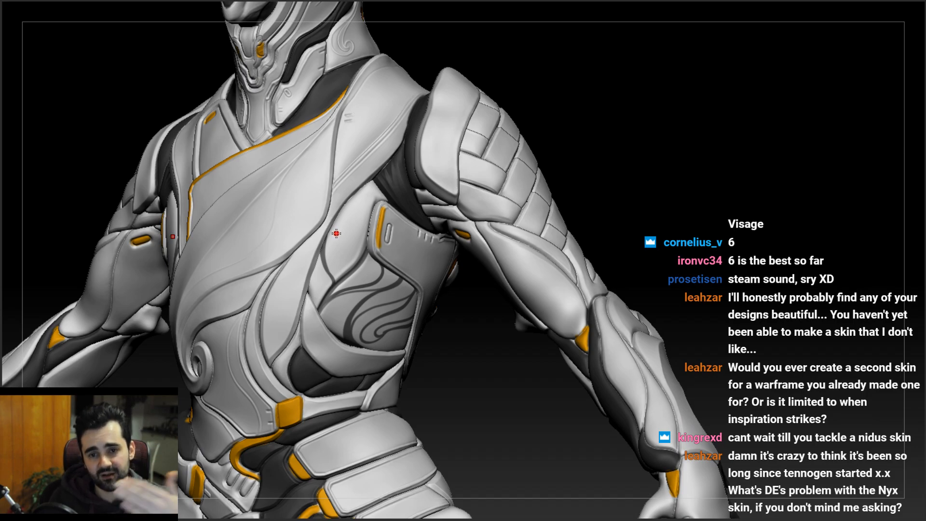
right_drag(330, 241, 316, 250)
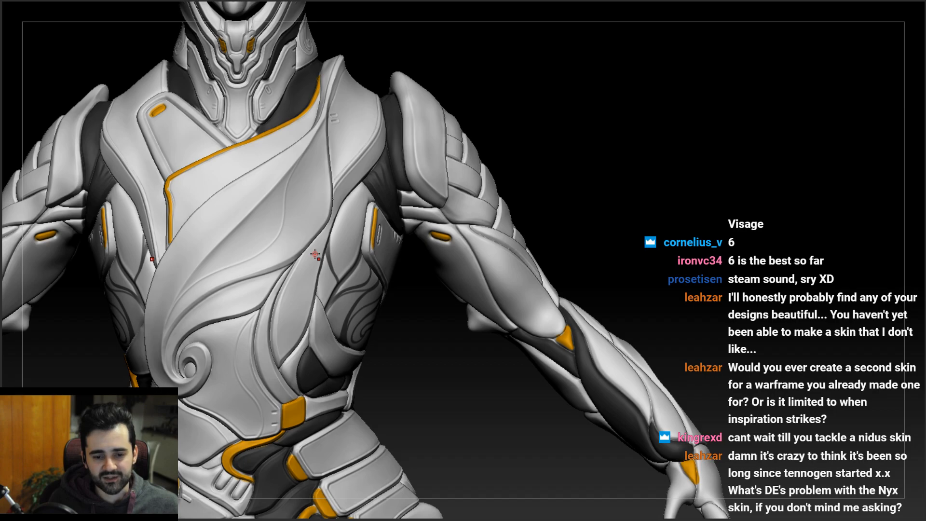
right_drag(316, 252, 325, 238)
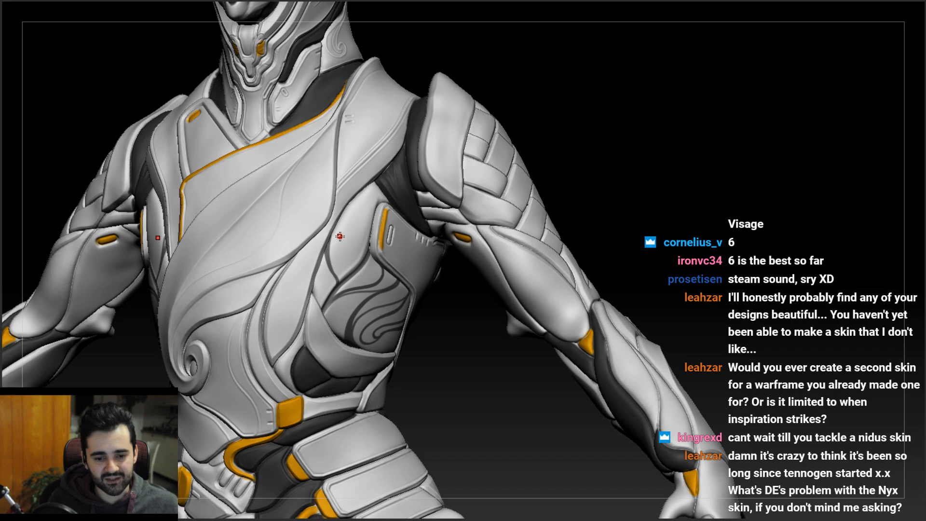
- Mask a short curved branch on the front part of the upper rib plate, joining it to the dividing line
mouse_move(356, 211)
ctrl+right_down()
mouse_move(384, 210)
mouse_move(342, 207)
ctrl+right_up()
mouse_move(385, 205)
mouse_down()
mouse_move(395, 174)
mouse_move(409, 168)
mouse_move(378, 232)
mouse_up()
key(ctrl+z)
right_drag(366, 237, 382, 239)
ctrl+right_drag(344, 266, 397, 180)
right_drag(397, 181, 379, 265)
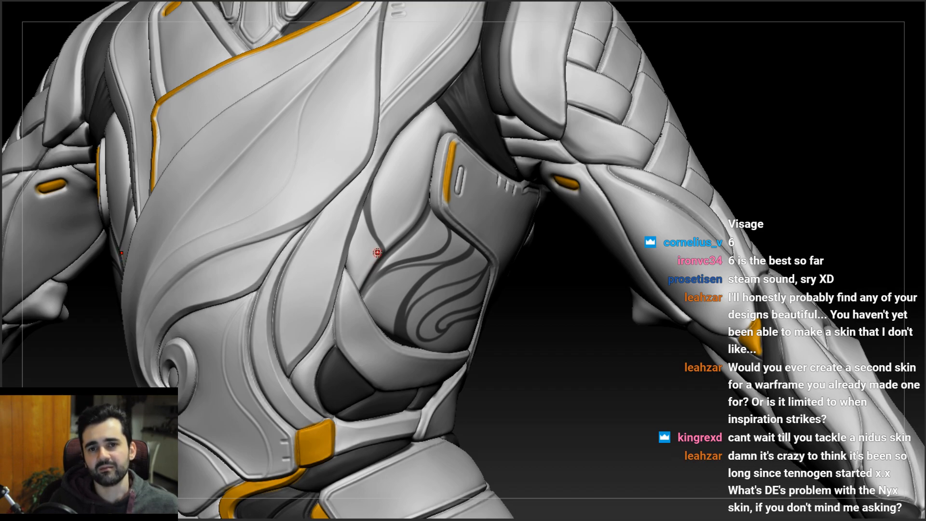
- Try outlining the upper rib plate with a pointed, leaf-shaped masked line above the short branch
mouse_move(386, 251)
mouse_down()
mouse_move(408, 157)
mouse_move(423, 142)
mouse_move(429, 185)
mouse_up()
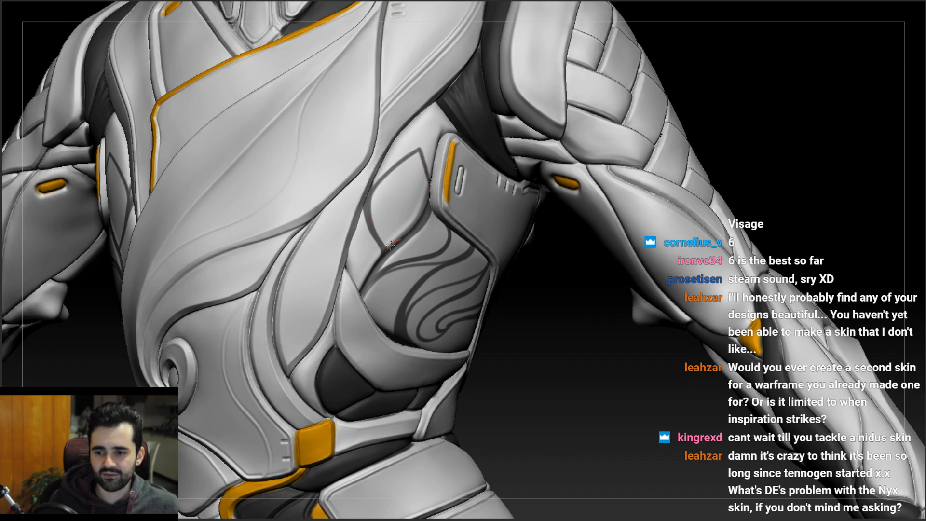
mouse_move(394, 215)
mouse_down()
mouse_move(387, 252)
mouse_move(418, 205)
mouse_move(393, 243)
mouse_up()
mouse_move(383, 170)
ctrl+right_down()
mouse_move(376, 154)
mouse_move(422, 187)
mouse_move(392, 170)
mouse_move(391, 178)
mouse_move(375, 141)
mouse_move(399, 210)
ctrl+right_up()
key(ctrl+z)
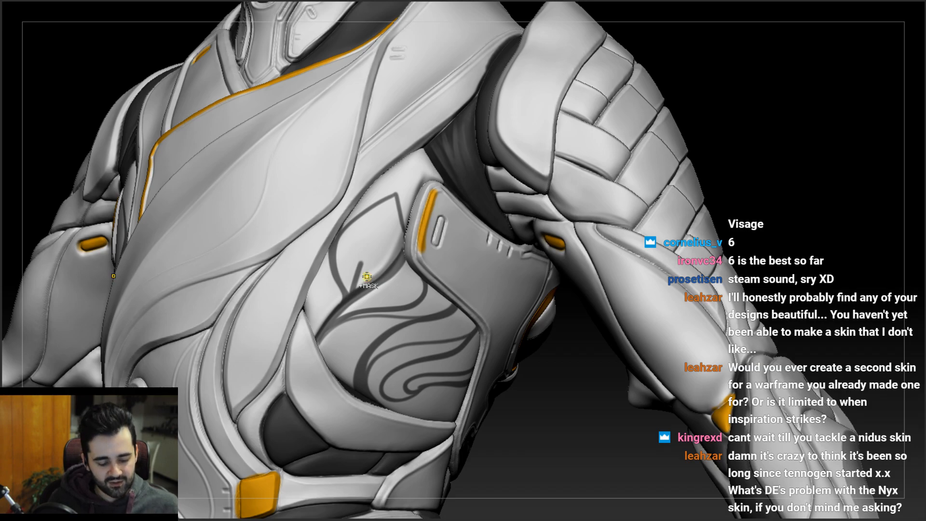
- Try masking a spiral and small stepped notches inside the leaf-shaped outline on the upper rib plate
mouse_move(375, 209)
mouse_down()
mouse_move(393, 209)
mouse_move(399, 237)
mouse_up()
mouse_move(352, 221)
mouse_down()
mouse_move(355, 239)
mouse_move(343, 243)
mouse_up()
mouse_move(355, 283)
mouse_down()
mouse_move(384, 240)
mouse_move(365, 273)
mouse_move(378, 249)
mouse_move(364, 264)
mouse_up()
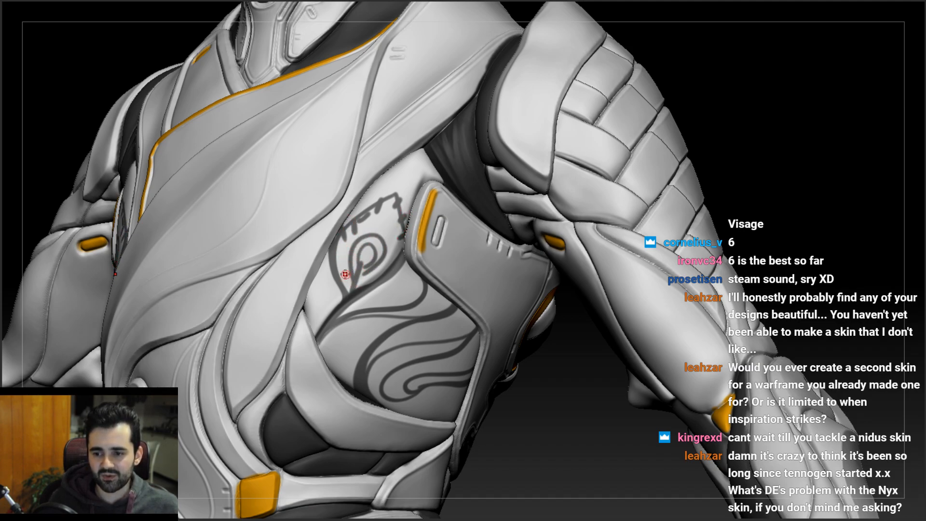
drag(344, 295, 349, 295)
key(ctrl+z)
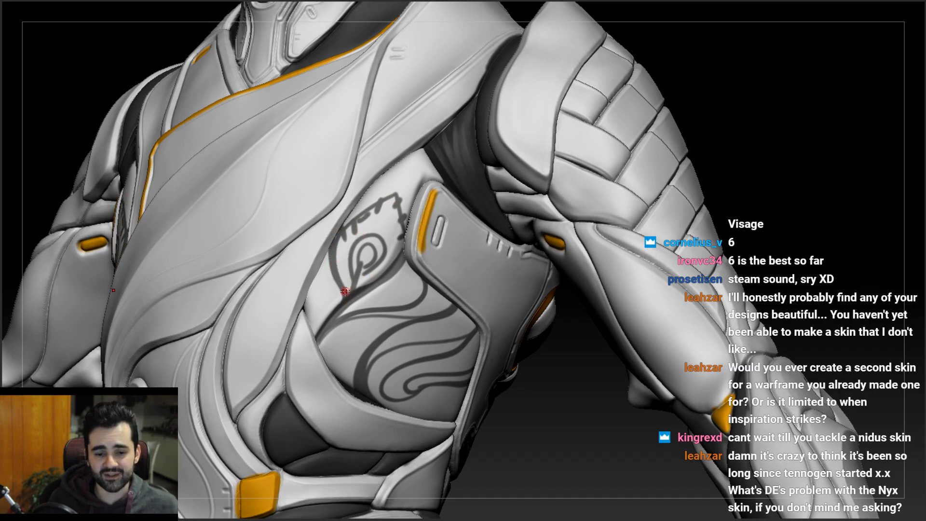
mouse_move(367, 260)
right_down()
mouse_move(379, 227)
mouse_move(410, 221)
mouse_move(380, 236)
mouse_move(362, 221)
right_up()
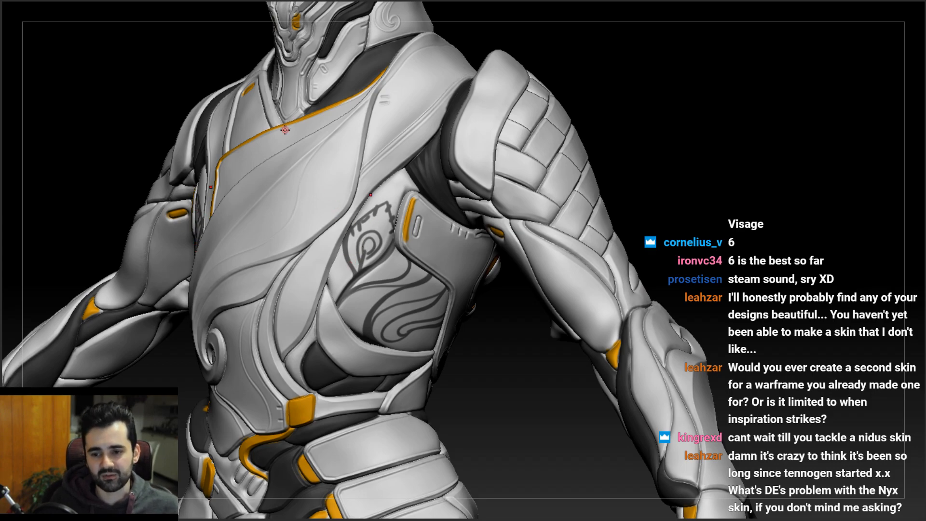
right_drag(277, 195, 322, 194)
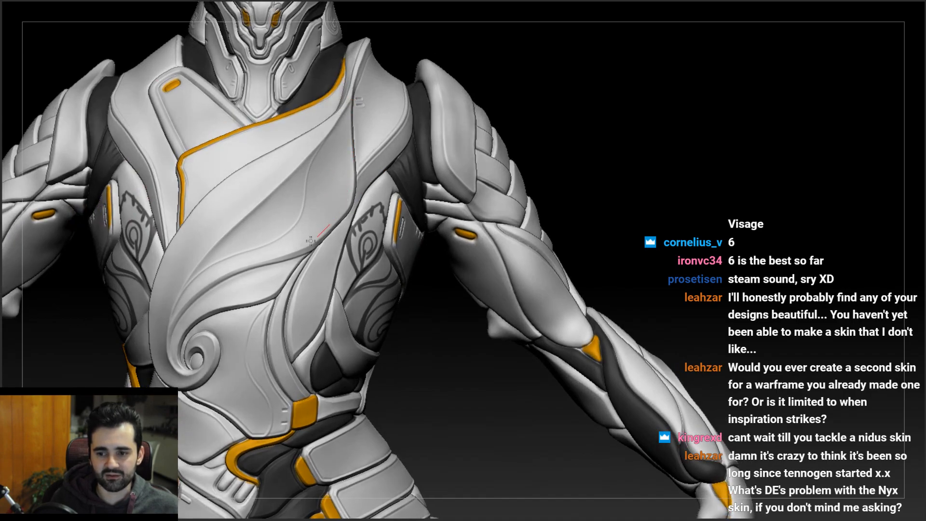
right_drag(225, 303, 362, 268)
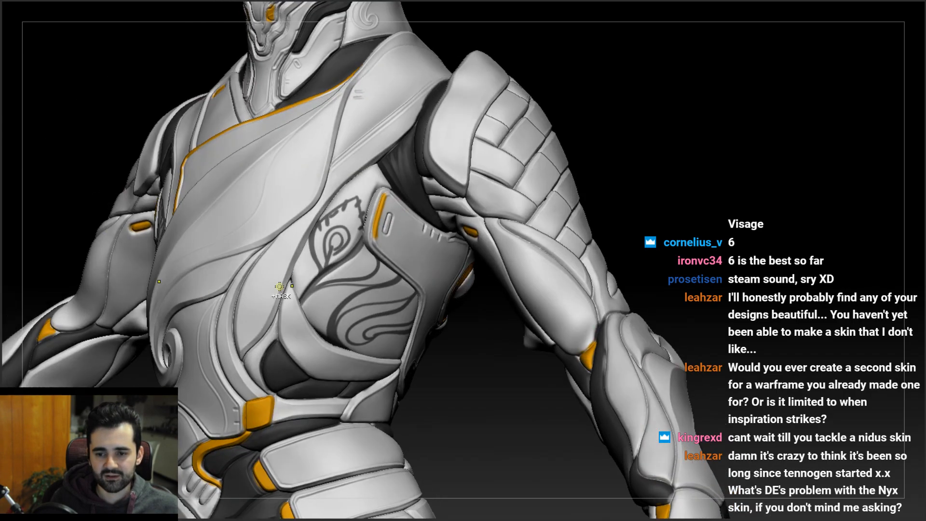
right_drag(382, 235, 368, 222)
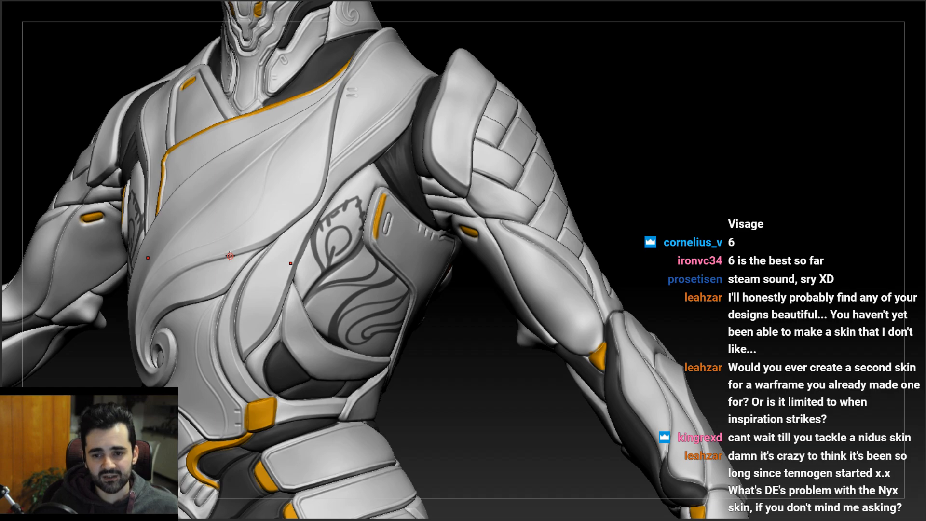
- Remove the spiral, notches and leaf outline from the upper rib plate, keeping only the short branch
ctrl+right_drag(359, 164, 361, 203)
drag(361, 207, 352, 292)
right_drag(349, 265, 370, 256)
mouse_move(344, 228)
mouse_down()
mouse_move(314, 266)
mouse_move(348, 204)
mouse_move(310, 237)
mouse_move(286, 282)
mouse_move(284, 340)
mouse_move(319, 264)
mouse_up()
mouse_move(282, 287)
mouse_down()
mouse_move(315, 278)
mouse_move(292, 321)
mouse_move(304, 339)
mouse_move(293, 357)
mouse_up()
right_drag(285, 335, 318, 324)
mouse_move(288, 370)
mouse_down()
mouse_move(341, 316)
mouse_move(298, 358)
mouse_move(336, 304)
mouse_up()
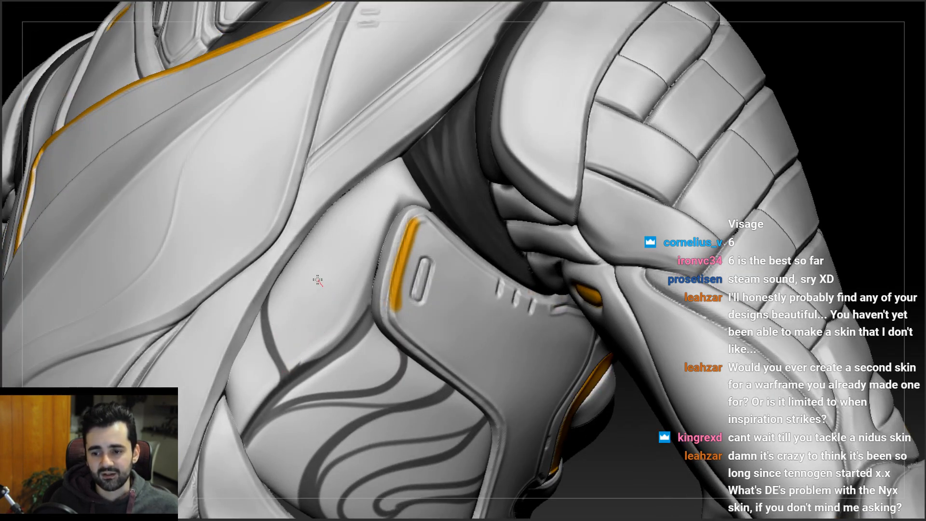
- Try a second curved mask line on the upper rib plate beside the short branch and undo it
mouse_move(307, 313)
right_down()
mouse_move(326, 314)
mouse_move(316, 312)
mouse_move(314, 337)
mouse_move(303, 269)
right_up()
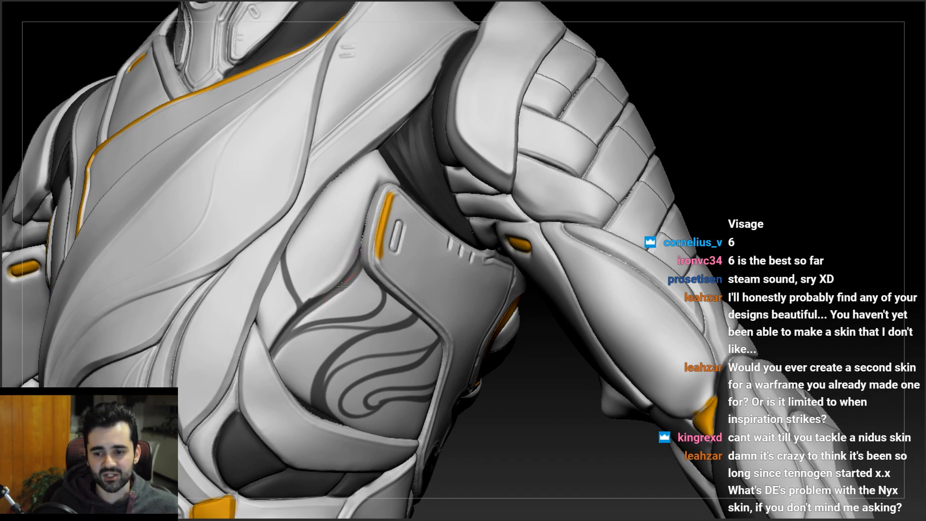
mouse_move(298, 326)
ctrl+right_down()
mouse_move(306, 288)
mouse_move(335, 294)
ctrl+right_up()
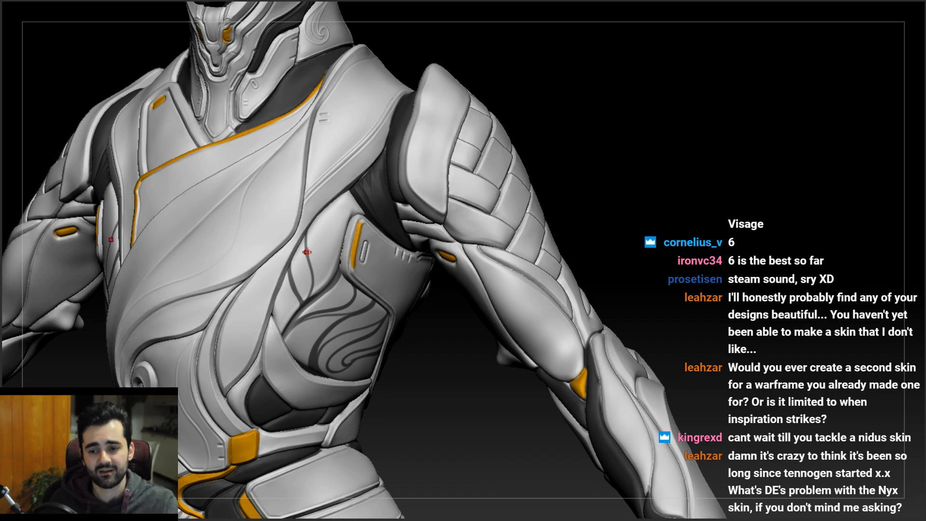
mouse_move(242, 180)
right_down()
mouse_move(264, 173)
mouse_move(247, 169)
right_up()
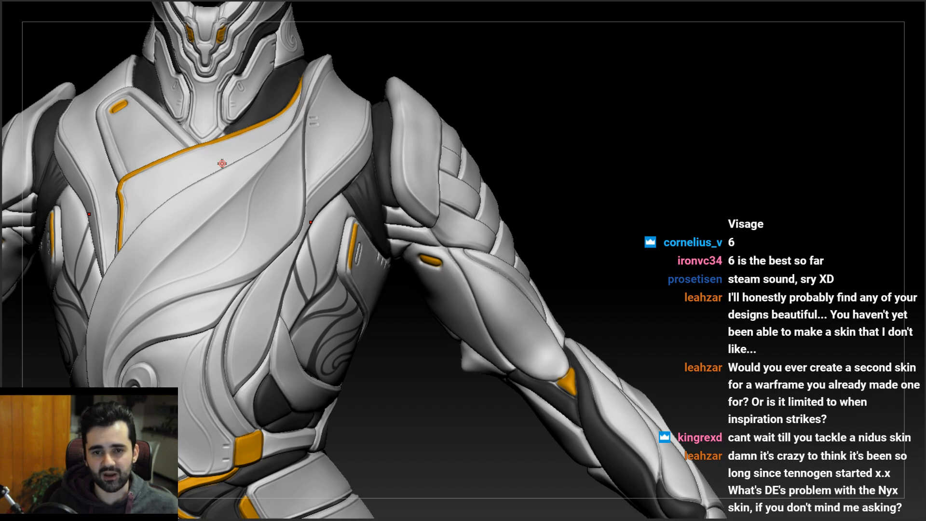
right_drag(294, 263, 260, 263)
key(ctrl+z)
- Try several sweeping mask strokes between the short branch and the plate's upper end, undoing the rejected ones
mouse_move(304, 294)
mouse_down()
mouse_move(299, 282)
mouse_move(359, 188)
mouse_up()
right_drag(340, 220, 356, 237)
key(ctrl+z)
mouse_move(339, 206)
mouse_down()
mouse_move(307, 270)
mouse_move(317, 291)
mouse_up()
mouse_move(315, 264)
right_down()
mouse_move(336, 238)
mouse_move(331, 220)
right_up()
drag(340, 204, 324, 249)
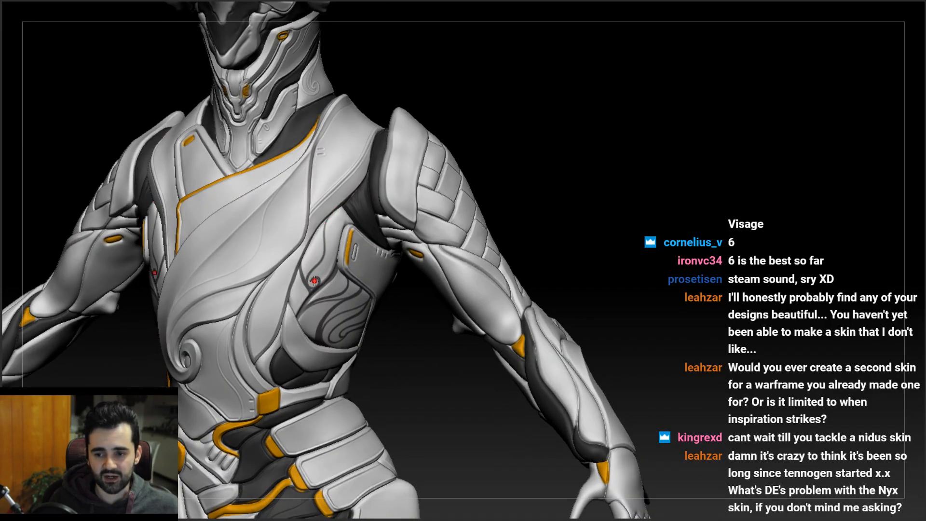
drag(319, 259, 350, 205)
key(ctrl+z)
drag(315, 271, 350, 204)
right_drag(352, 217, 316, 285)
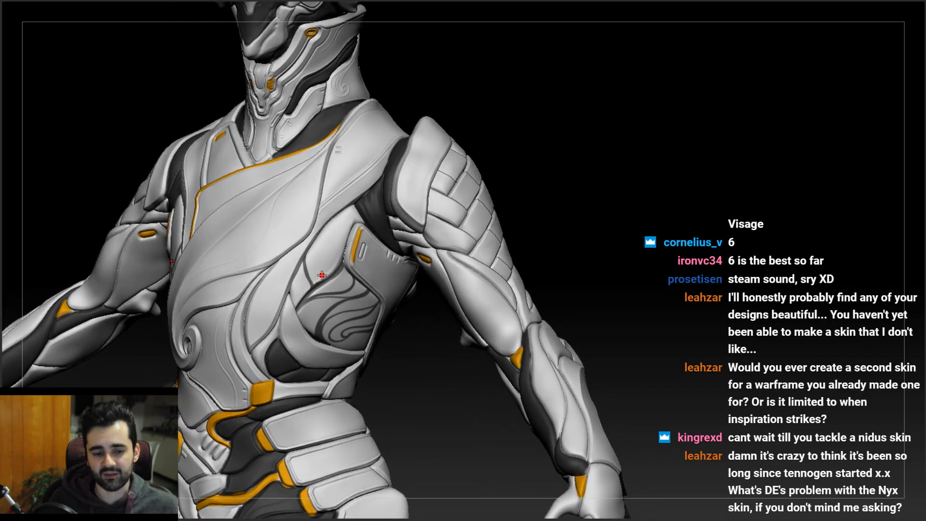
- Try a masked curve descending from the upper rib plate's front edge toward the dividing line
mouse_move(335, 248)
alt+right_down()
mouse_move(320, 303)
mouse_move(369, 263)
alt+right_up()
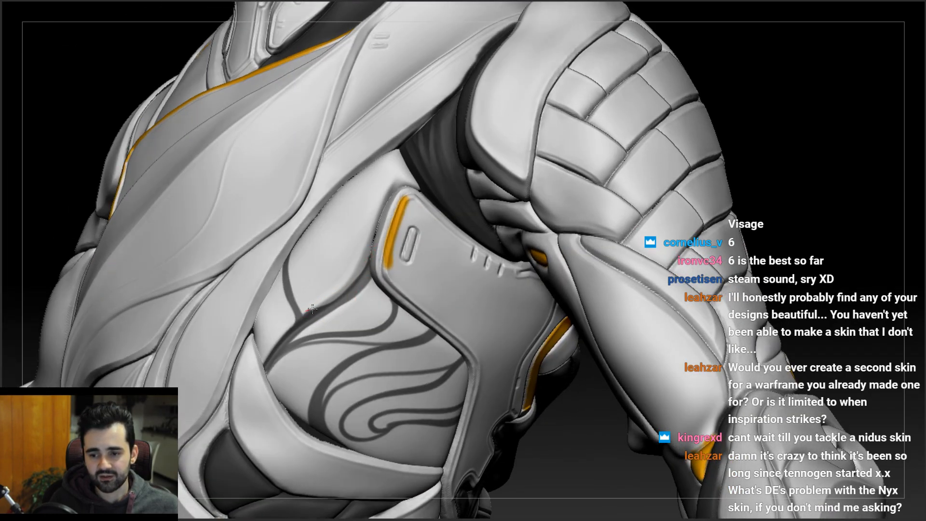
right_drag(358, 268, 362, 263)
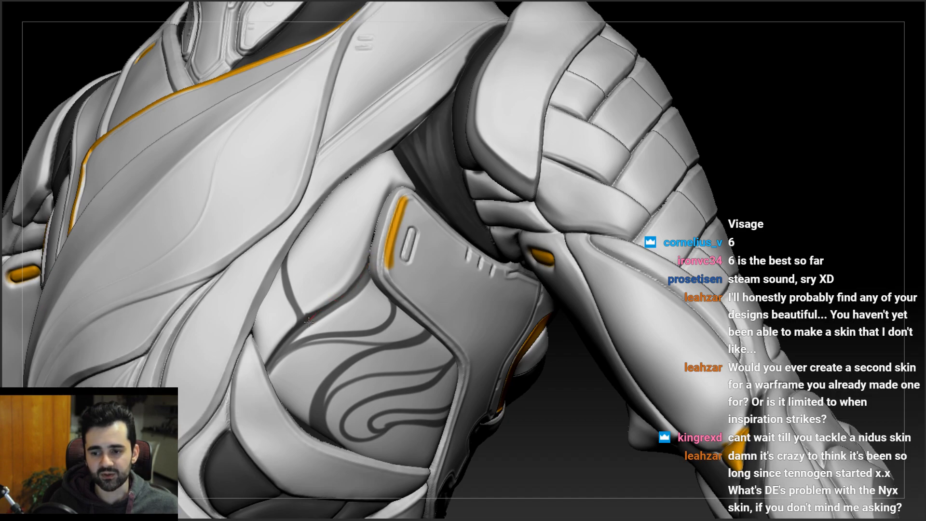
mouse_move(330, 283)
right_down()
mouse_move(368, 265)
mouse_move(380, 214)
right_up()
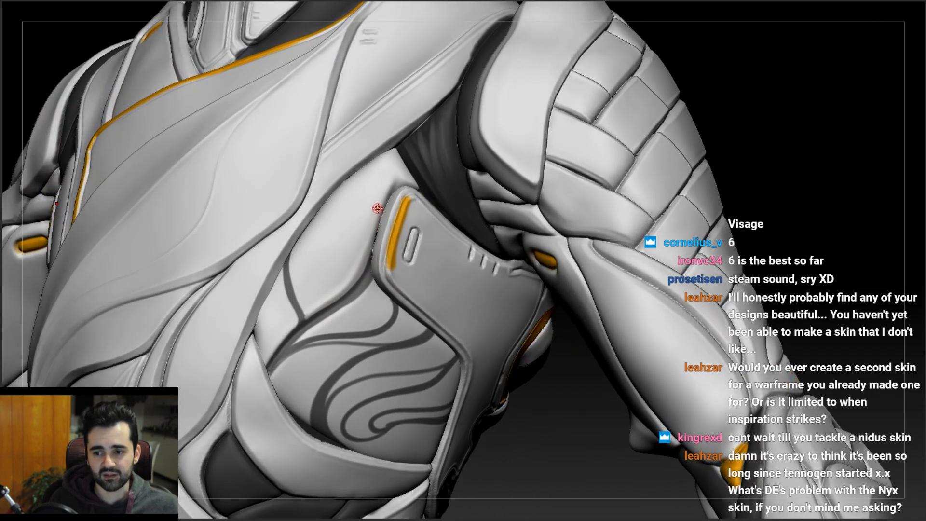
right_drag(292, 290, 297, 299)
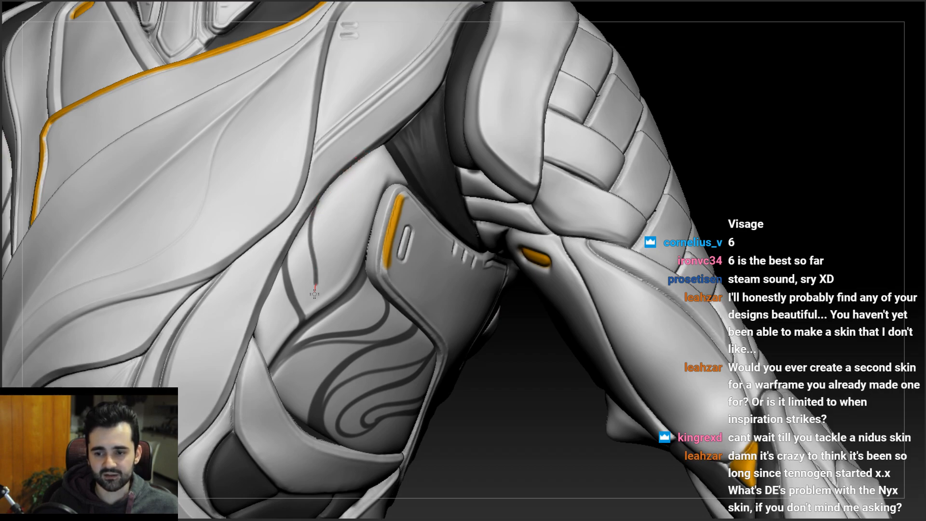
ctrl+right_drag(299, 310, 293, 188)
mouse_move(293, 188)
right_down()
mouse_move(337, 232)
mouse_move(302, 266)
mouse_move(290, 318)
right_up()
- Redraw the descending curve in different directions on the upper rib plate and discard the attempts
drag(276, 291, 325, 221)
right_drag(335, 221, 336, 212)
key(ctrl+z)
mouse_move(339, 185)
mouse_down()
mouse_move(312, 219)
mouse_move(284, 302)
mouse_up()
ctrl+right_drag(290, 293, 283, 206)
mouse_move(307, 246)
right_down()
mouse_move(289, 269)
mouse_move(300, 221)
mouse_move(207, 220)
mouse_move(378, 203)
right_up()
mouse_move(386, 159)
ctrl+right_down()
mouse_move(399, 185)
mouse_move(347, 217)
mouse_move(328, 266)
ctrl+right_up()
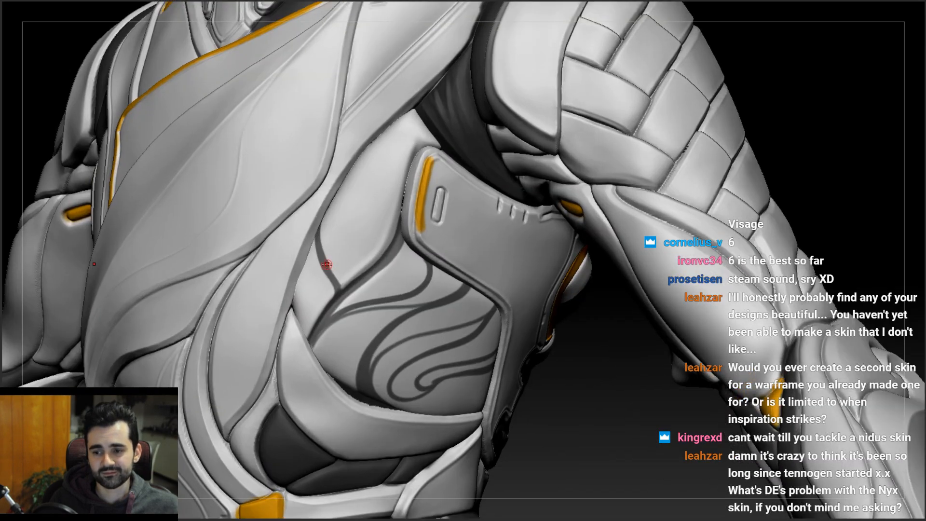
- Try a long curve along the upper rib plate and a small curl above the short branch, and remove both
drag(407, 164, 408, 140)
right_drag(318, 140, 359, 118)
mouse_move(359, 208)
ctrl+right_down()
mouse_move(332, 159)
mouse_move(349, 198)
mouse_move(374, 191)
ctrl+right_up()
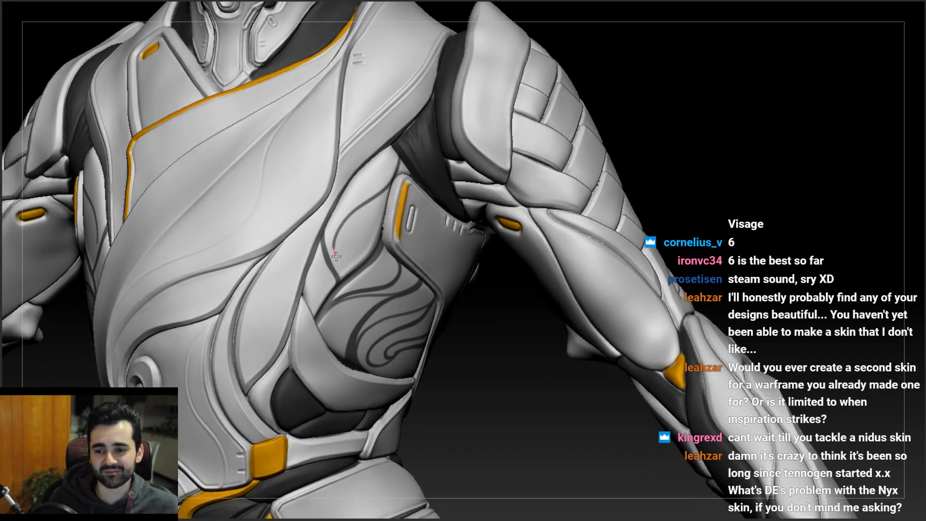
ctrl+right_drag(348, 220, 341, 191)
key(ctrl+z)
ctrl+drag(383, 156, 343, 261)
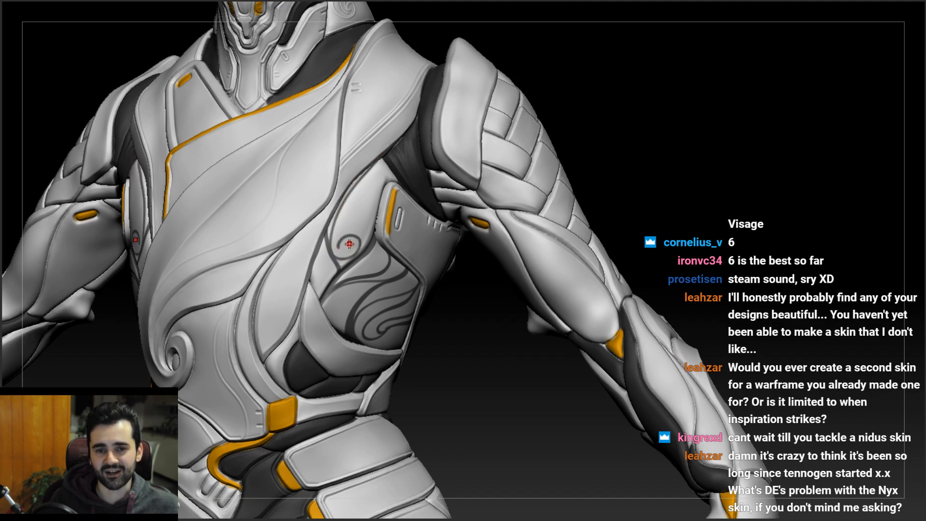
right_drag(354, 230, 340, 253)
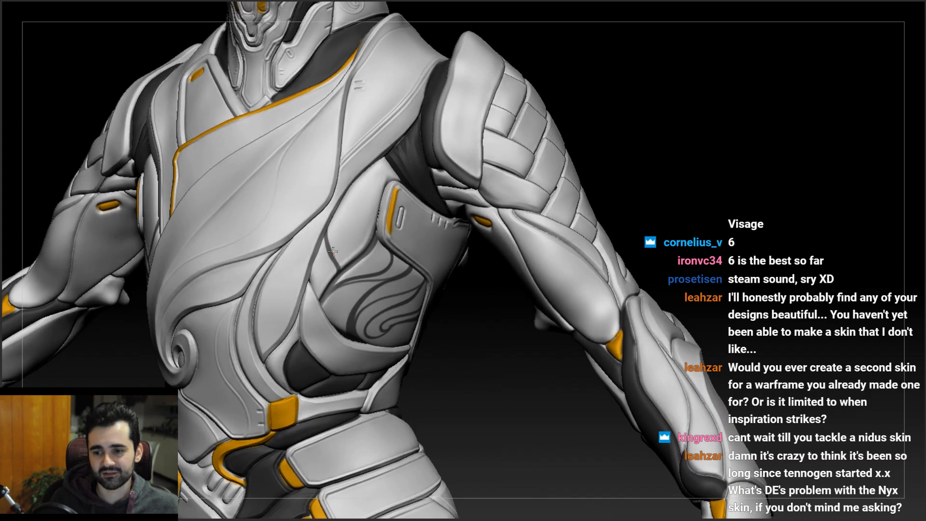
- Mask an S-shaped curve from the upper rib plate's top front edge down into the short branch
mouse_move(361, 195)
right_down()
mouse_move(343, 179)
mouse_move(415, 181)
mouse_move(384, 176)
mouse_move(441, 250)
right_up()
ctrl+drag(418, 240, 465, 126)
mouse_move(434, 144)
right_down()
mouse_move(453, 150)
mouse_move(472, 140)
mouse_move(470, 126)
right_up()
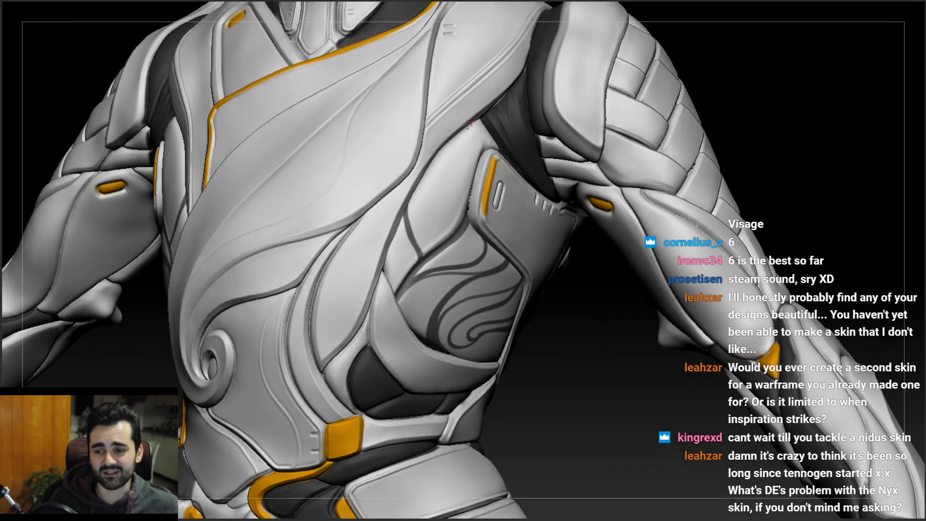
mouse_move(431, 238)
right_down()
mouse_move(417, 148)
mouse_move(441, 150)
mouse_move(434, 169)
right_up()
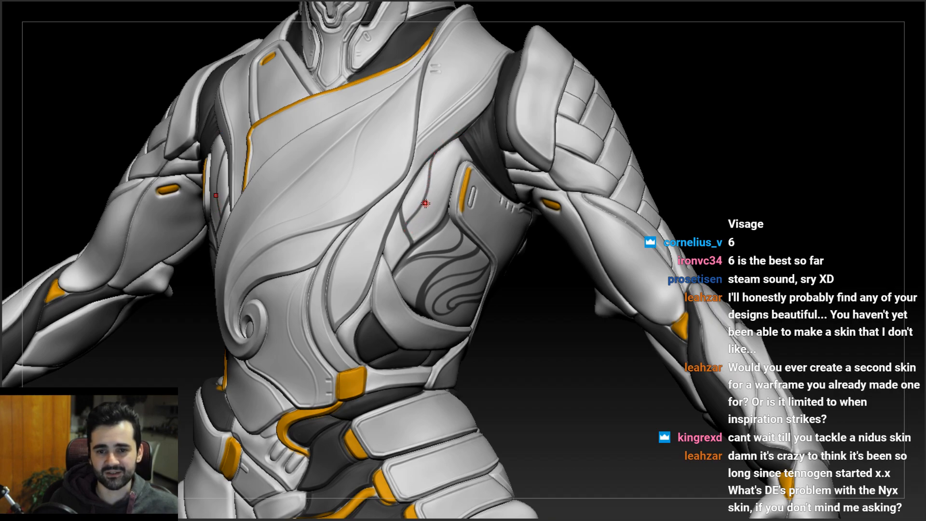
mouse_move(424, 217)
right_down()
mouse_move(398, 212)
mouse_move(429, 210)
mouse_move(437, 197)
right_up()
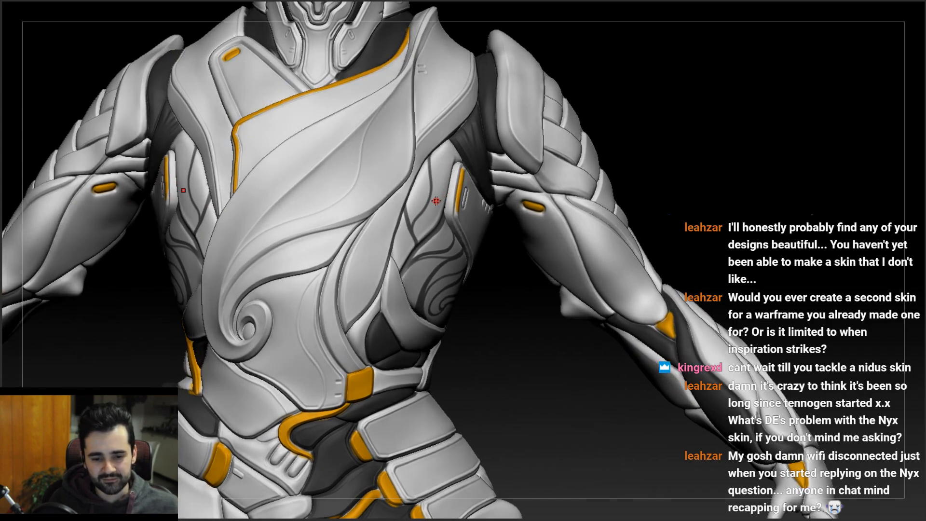
- Refine the thickness and flow of the S-shaped curve on the upper rib plate by erasing and repainting its mask
right_drag(442, 161, 374, 166)
ctrl+right_drag(428, 177, 431, 160)
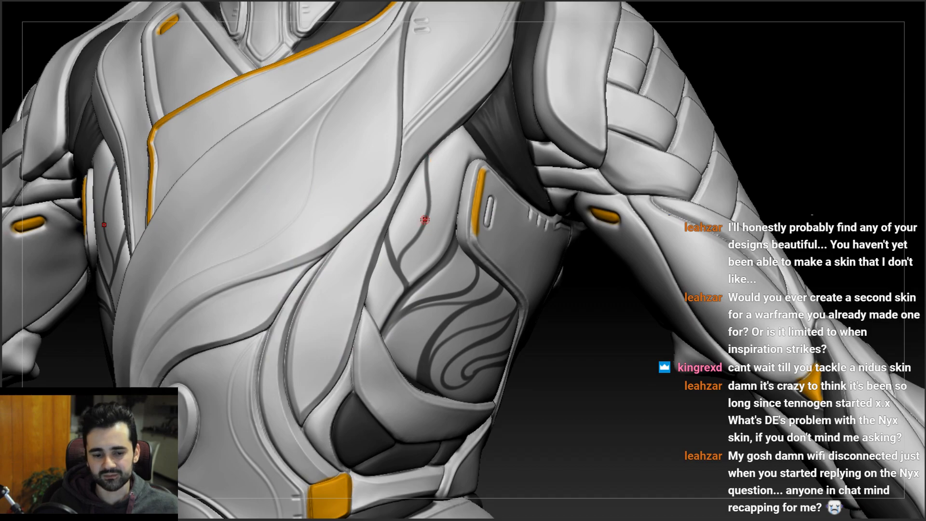
ctrl+alt+drag(427, 197, 416, 236)
right_drag(398, 215, 361, 212)
right_drag(436, 200, 458, 205)
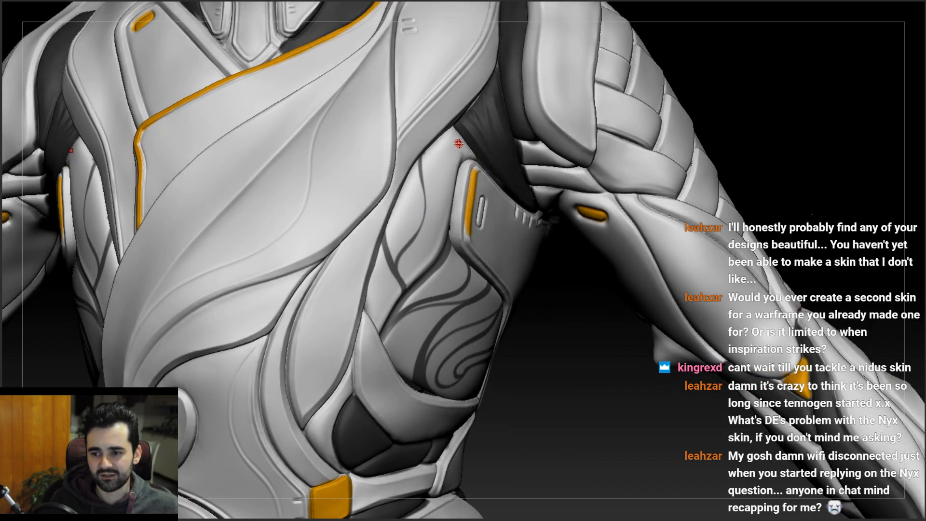
ctrl+drag(453, 144, 414, 234)
mouse_move(430, 177)
right_down()
mouse_move(400, 183)
mouse_move(419, 210)
right_up()
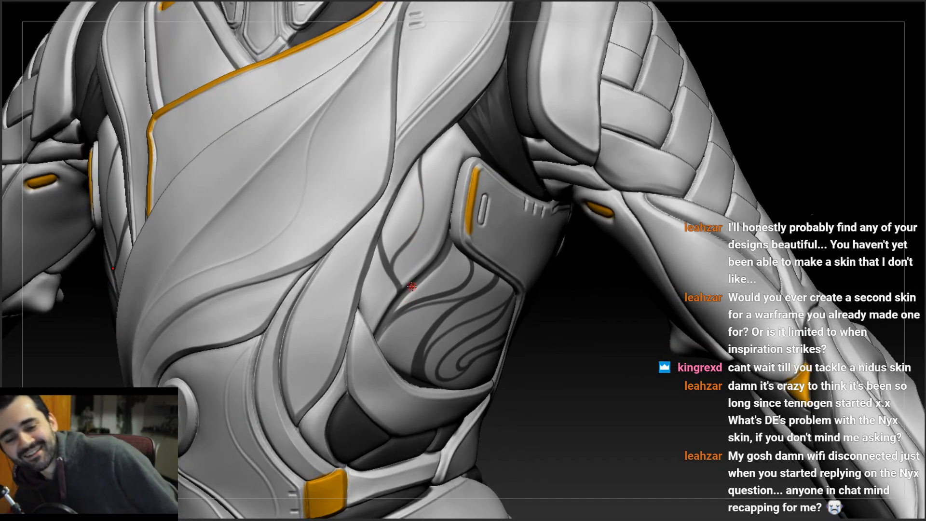
- Rework the middle bend of the S-shaped curve where it turns down toward the short branch
mouse_move(403, 221)
right_down()
mouse_move(387, 250)
mouse_move(407, 251)
right_up()
right_drag(469, 214, 475, 167)
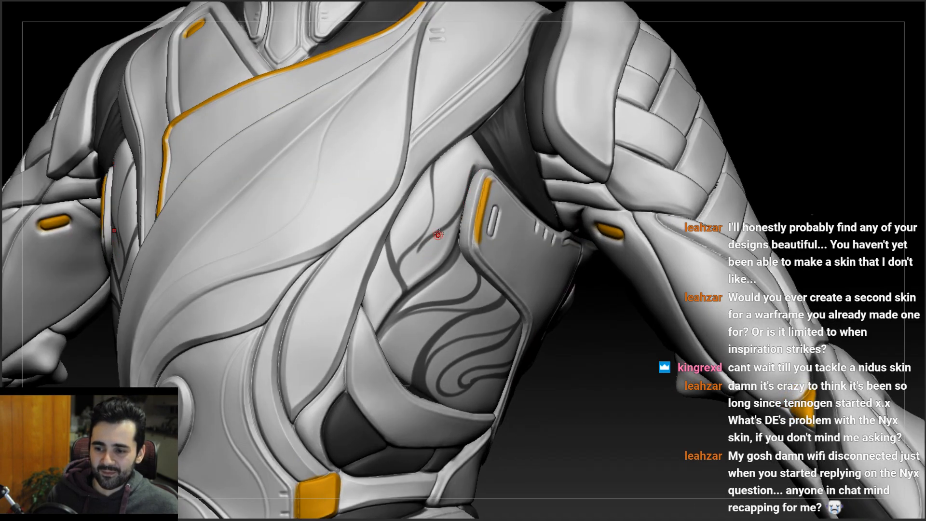
mouse_move(434, 242)
right_down()
mouse_move(405, 283)
mouse_move(426, 265)
mouse_move(458, 271)
mouse_move(433, 267)
right_up()
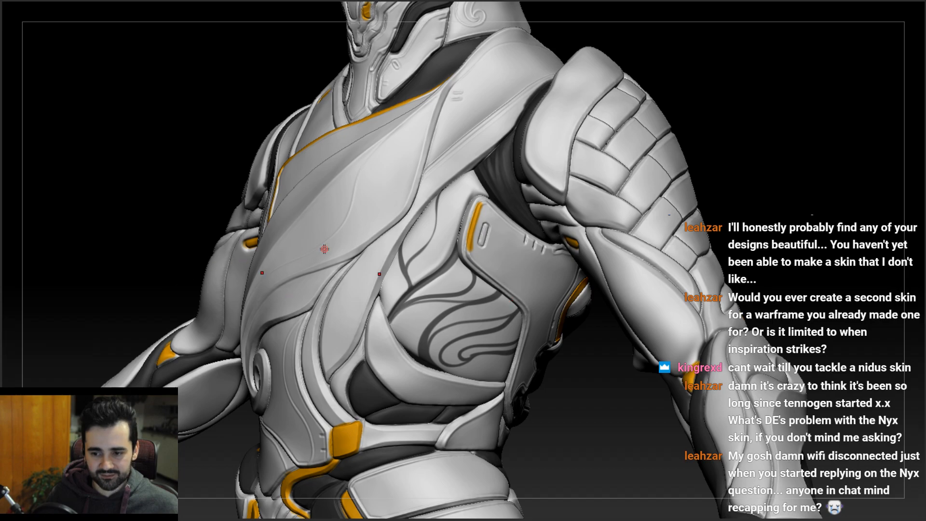
mouse_move(353, 225)
right_down()
mouse_move(392, 239)
mouse_move(377, 212)
mouse_move(415, 262)
mouse_move(418, 233)
right_up()
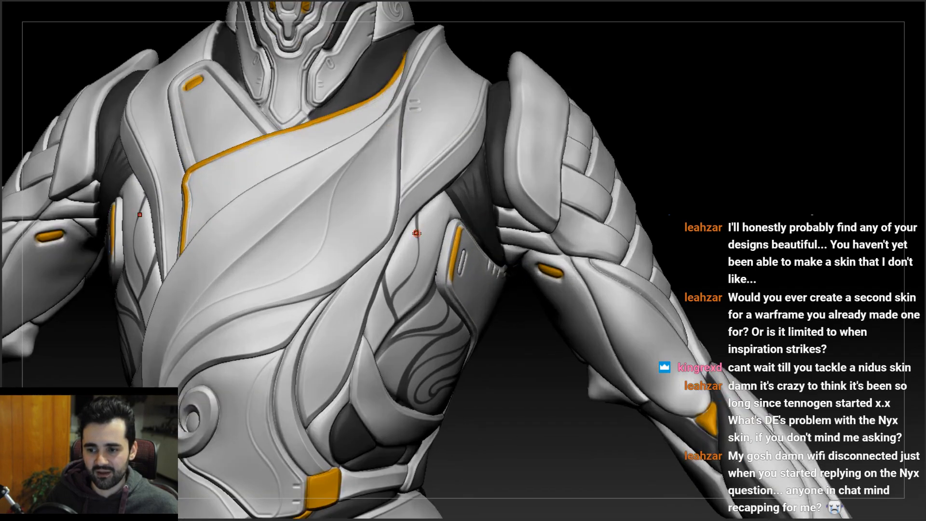
- Add a masked branch from the S-shaped curve toward the plate's upper rear corner beside the side panel
drag(418, 241, 461, 205)
right_drag(462, 205, 453, 207)
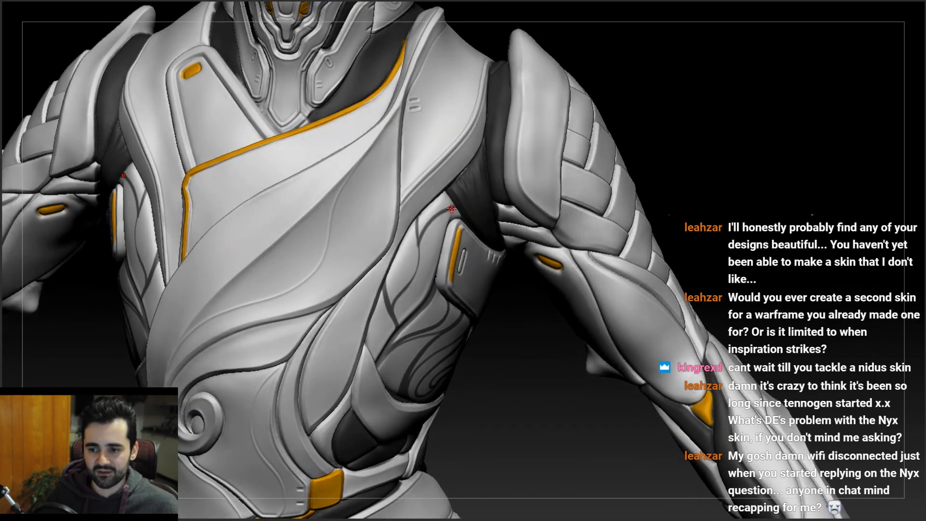
drag(456, 202, 423, 225)
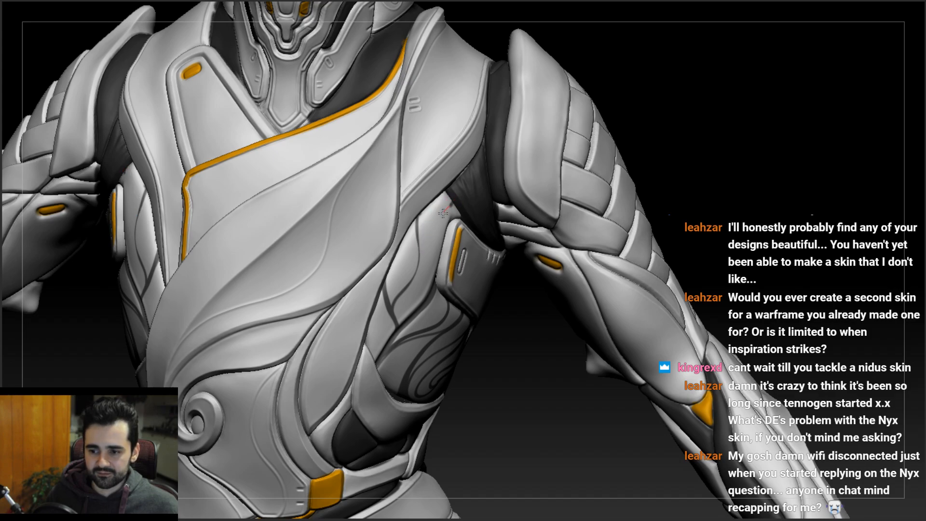
mouse_move(419, 262)
ctrl+right_down()
mouse_move(419, 208)
mouse_move(427, 207)
mouse_move(422, 257)
ctrl+right_up()
right_drag(466, 227, 459, 208)
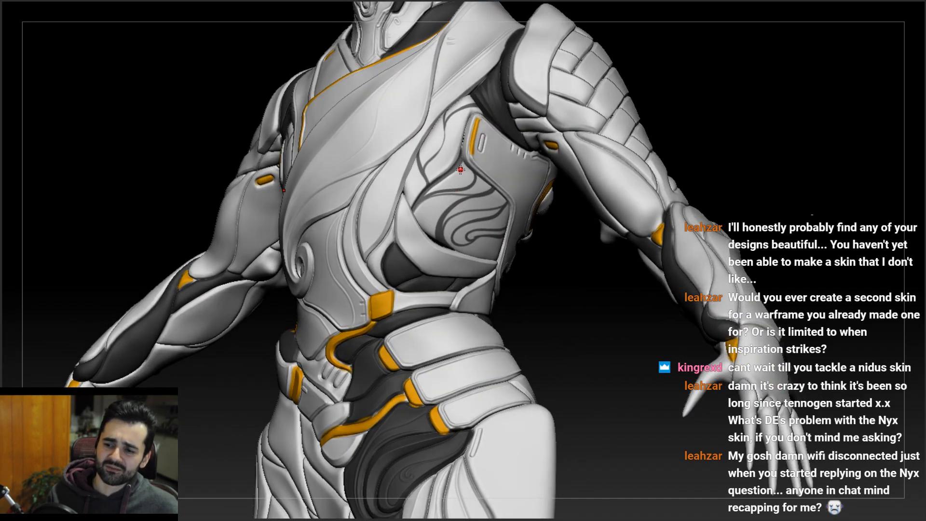
- Refine the tail of the curl on the lower rib plate and mask a second thin branch from it to the side panel
ctrl+right_drag(455, 158, 467, 164)
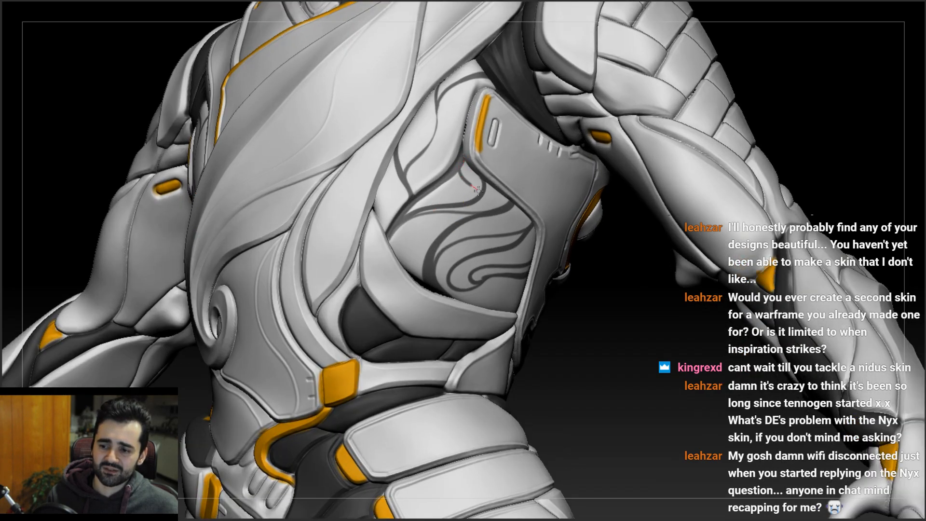
ctrl+right_drag(459, 183, 435, 138)
right_drag(393, 215, 430, 236)
right_drag(447, 202, 381, 212)
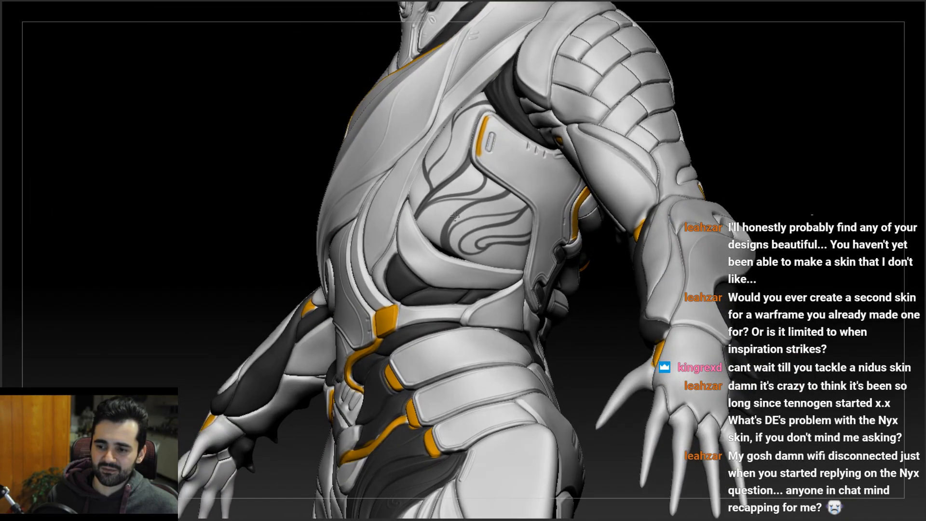
ctrl+right_drag(477, 229, 504, 283)
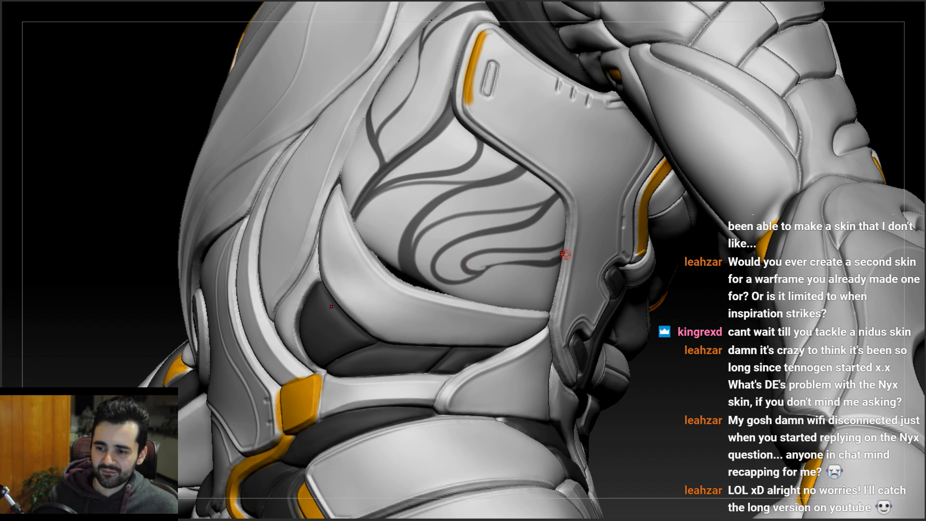
key(ctrl+z)
ctrl+alt+drag(564, 248, 464, 271)
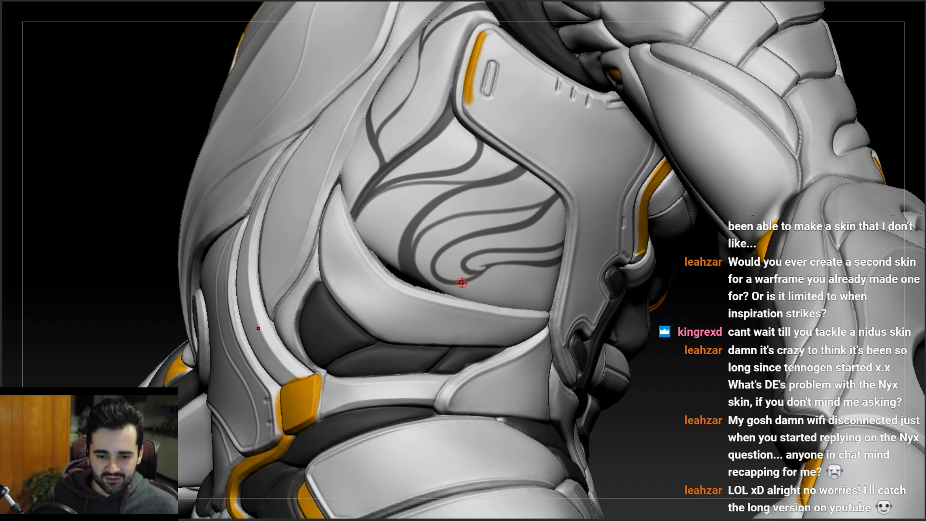
mouse_move(487, 246)
right_down()
mouse_move(557, 241)
mouse_move(496, 257)
right_up()
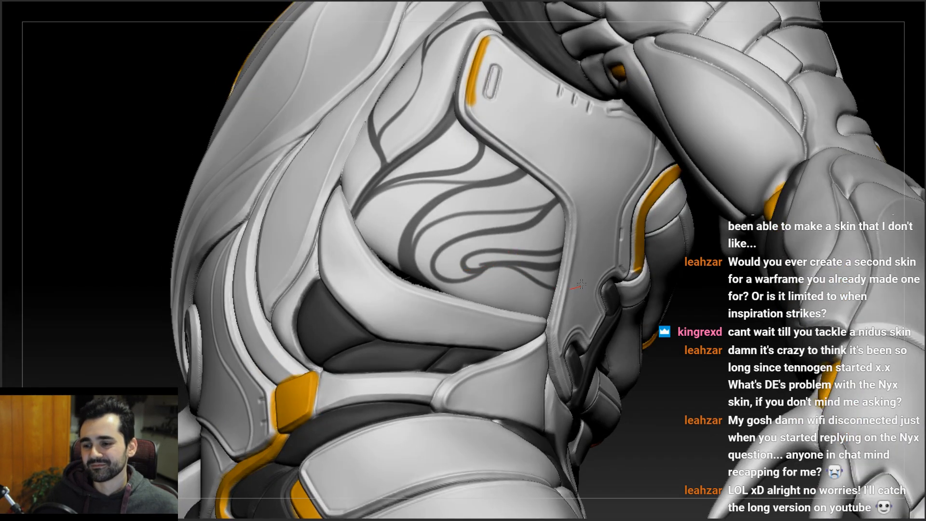
drag(501, 263, 563, 274)
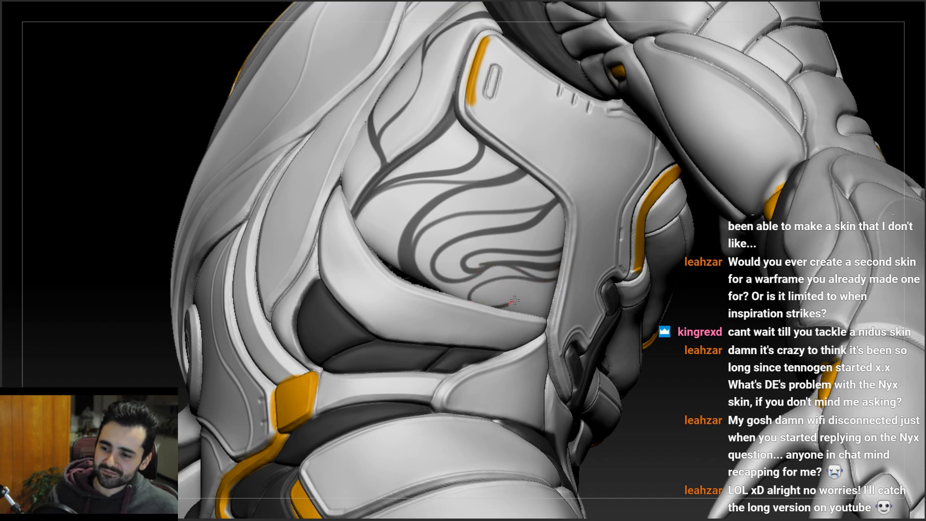
- Mask a small hooked curl near the plate's lower edge, starting at the side panel, and try a short branch behind it
key(ctrl+z)
drag(542, 278, 487, 303)
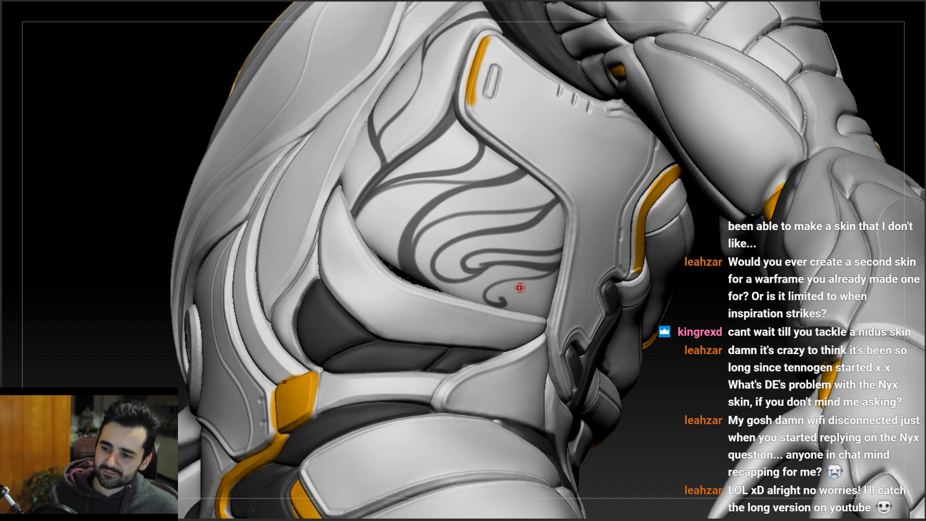
drag(504, 294, 557, 292)
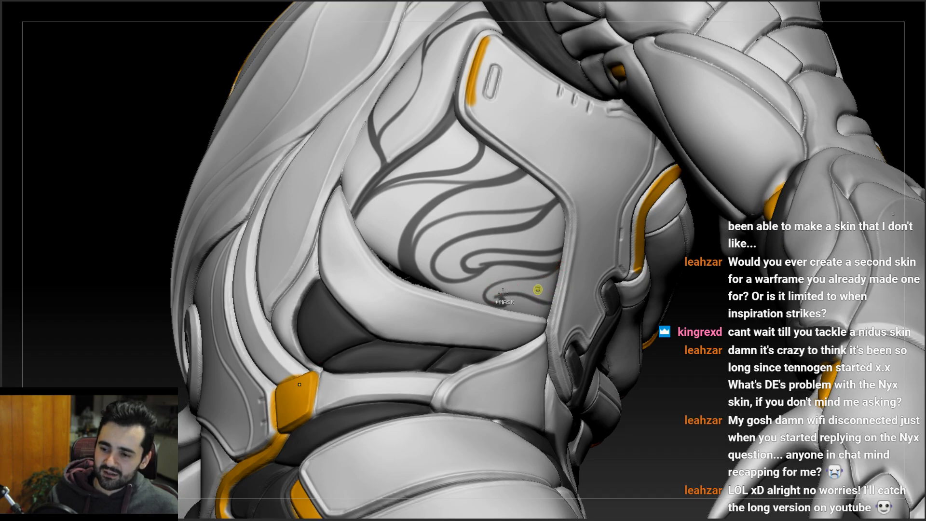
key(ctrl+z)
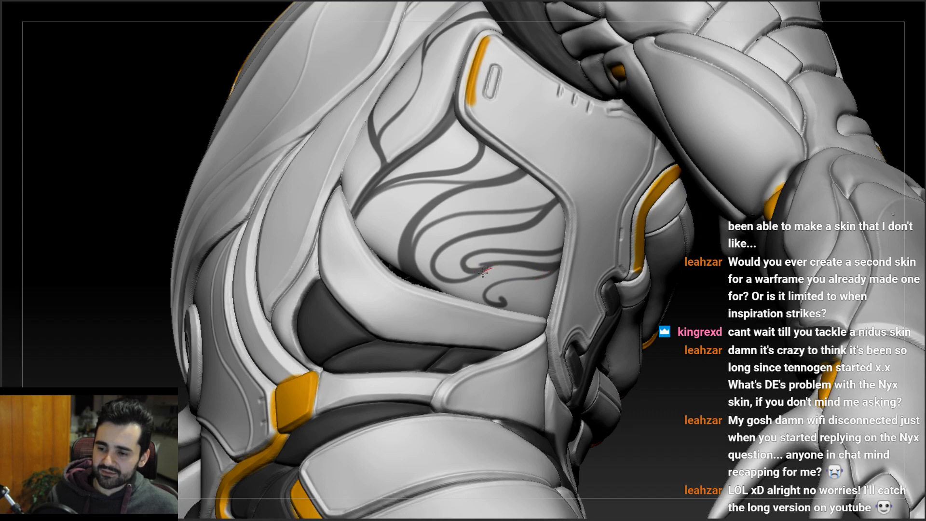
- Compare the rib design with the thigh ornaments and refine the rounded hook of the small curl near the plate's lower edge
ctrl+right_drag(452, 196, 390, 278)
right_drag(430, 327, 502, 284)
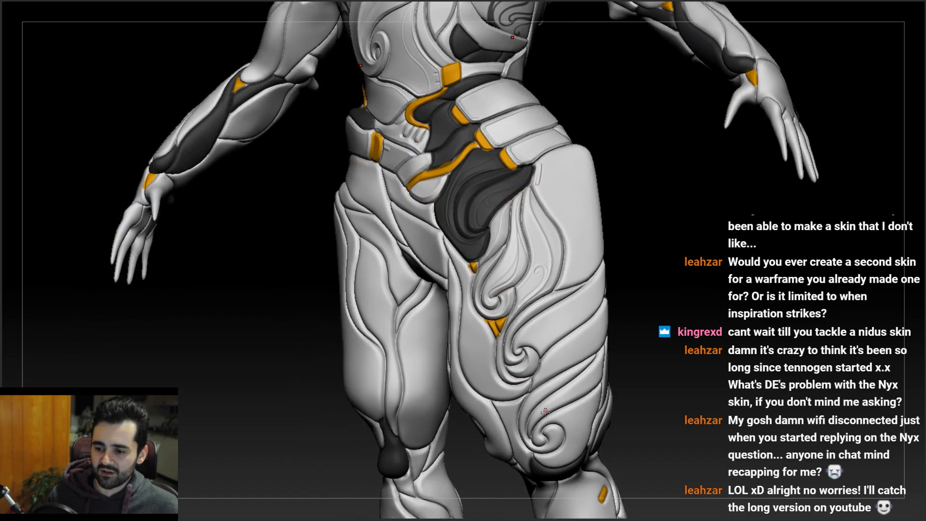
alt+right_drag(561, 212, 550, 63)
alt+right_drag(550, 63, 495, 258)
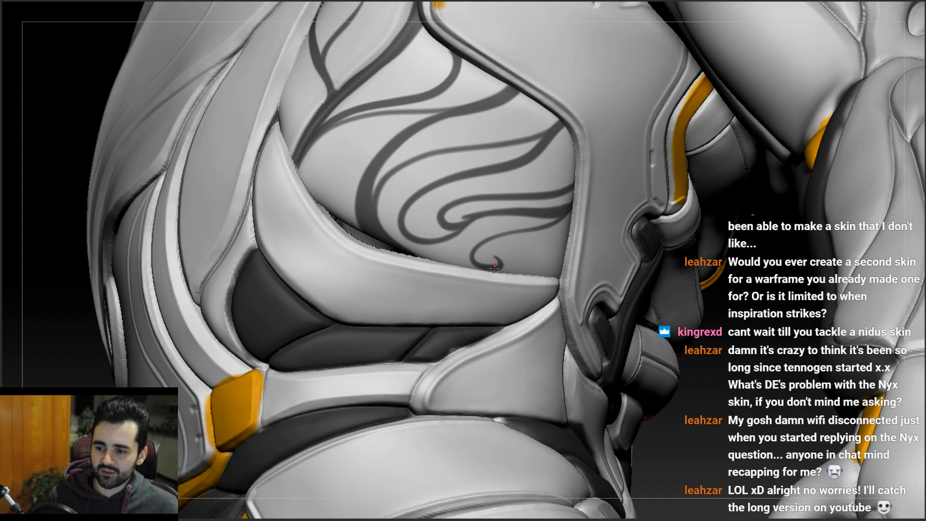
drag(479, 258, 483, 252)
right_drag(483, 252, 429, 255)
drag(480, 257, 500, 258)
- Reshape and thicken the hooked end of the larger curl above the small one
right_drag(502, 255, 489, 229)
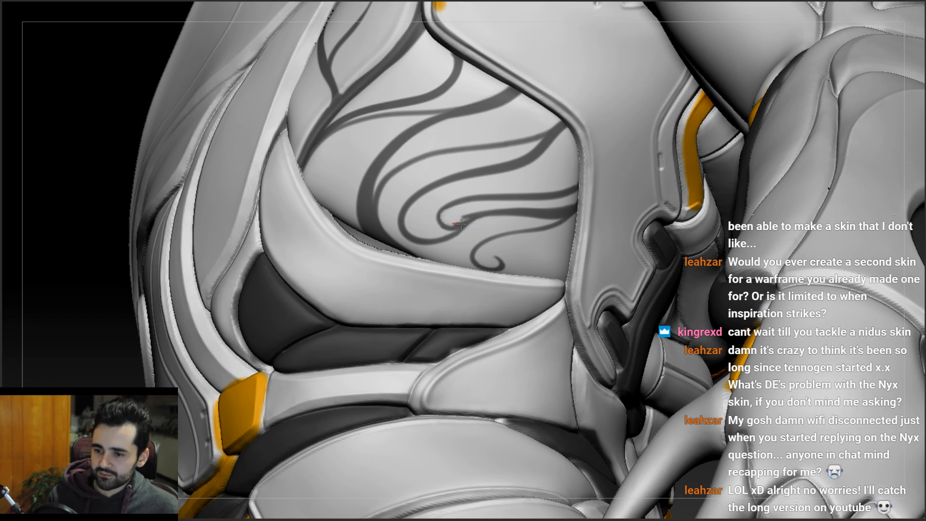
right_drag(471, 216, 496, 213)
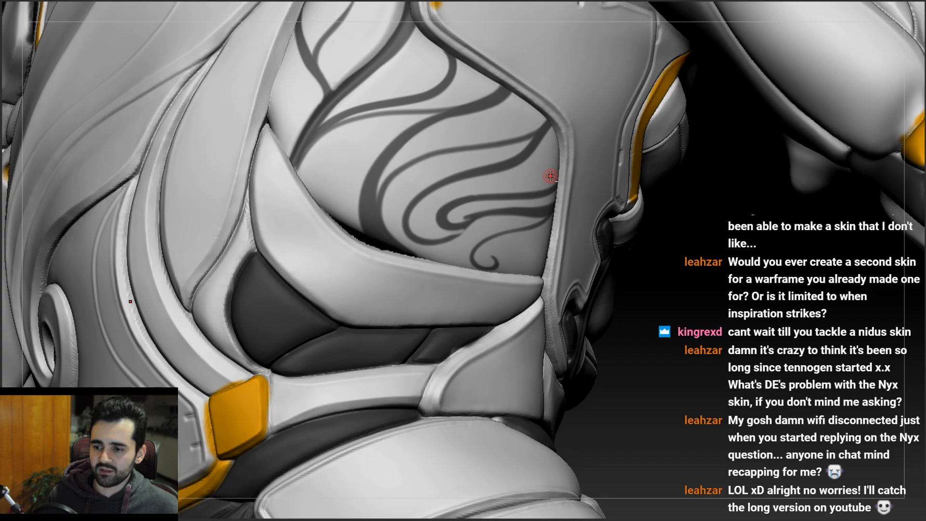
ctrl+alt+drag(504, 191, 453, 197)
right_drag(516, 233, 492, 241)
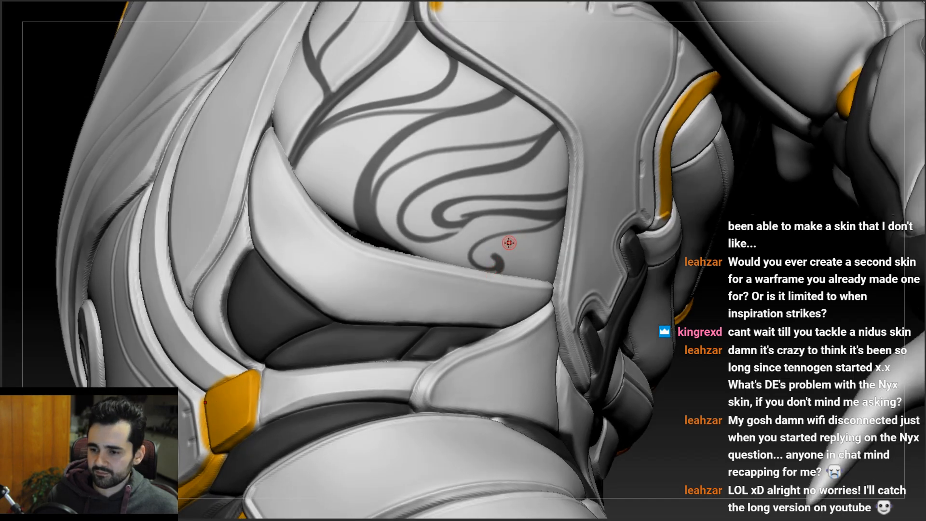
mouse_move(502, 254)
ctrl+alt+mouse_down()
mouse_move(485, 265)
mouse_move(472, 253)
mouse_move(567, 236)
mouse_move(569, 227)
ctrl+alt+mouse_up()
key(ctrl+z)
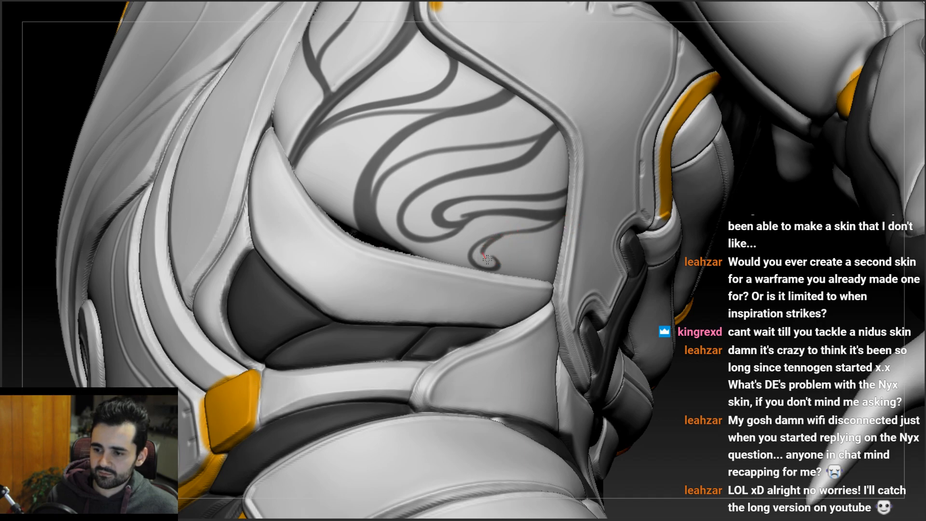
mouse_move(534, 230)
ctrl+mouse_down()
mouse_move(493, 244)
mouse_move(495, 256)
mouse_move(482, 252)
mouse_move(568, 247)
ctrl+mouse_up()
key(ctrl+z)
key(ctrl+z)
- Mask a wavy branch from the small curl's hook to the side panel and save the project
mouse_move(480, 255)
mouse_down()
mouse_move(575, 247)
mouse_move(569, 242)
mouse_up()
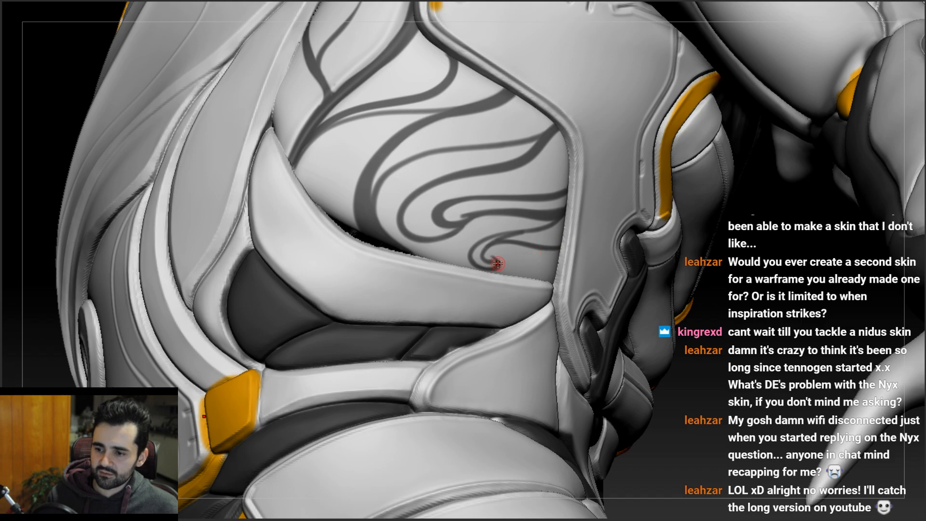
drag(497, 269, 566, 255)
key(ctrl+z)
key(ctrl+s)
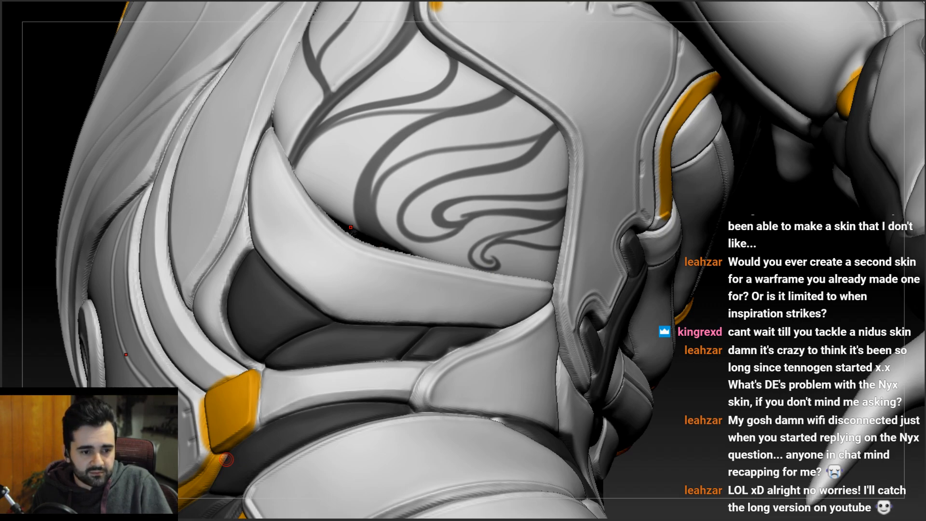
- Mask a thin curved line branching across the upper part of the rib panel's swirl pattern, redoing the stroke until it flows well
mouse_move(481, 184)
right_down()
mouse_move(513, 141)
mouse_move(479, 99)
mouse_move(554, 120)
right_up()
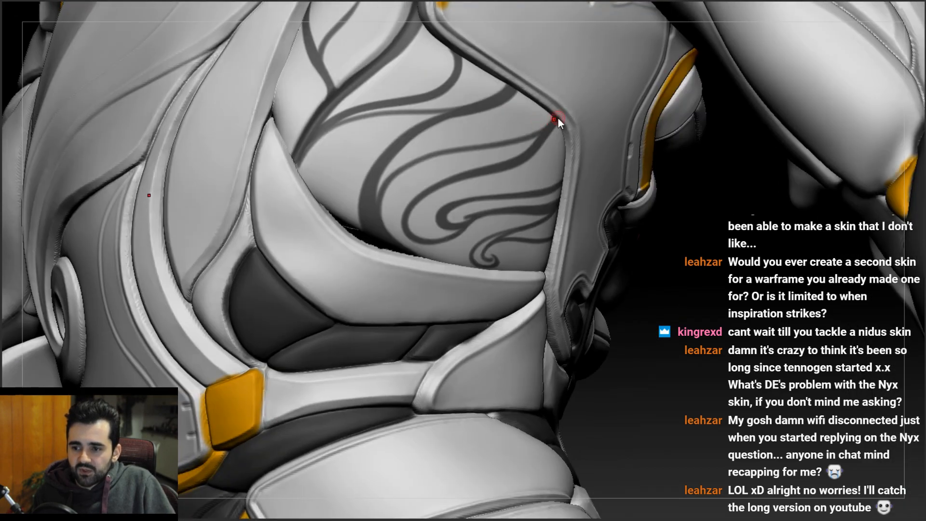
ctrl+drag(479, 139, 432, 157)
key(ctrl+z)
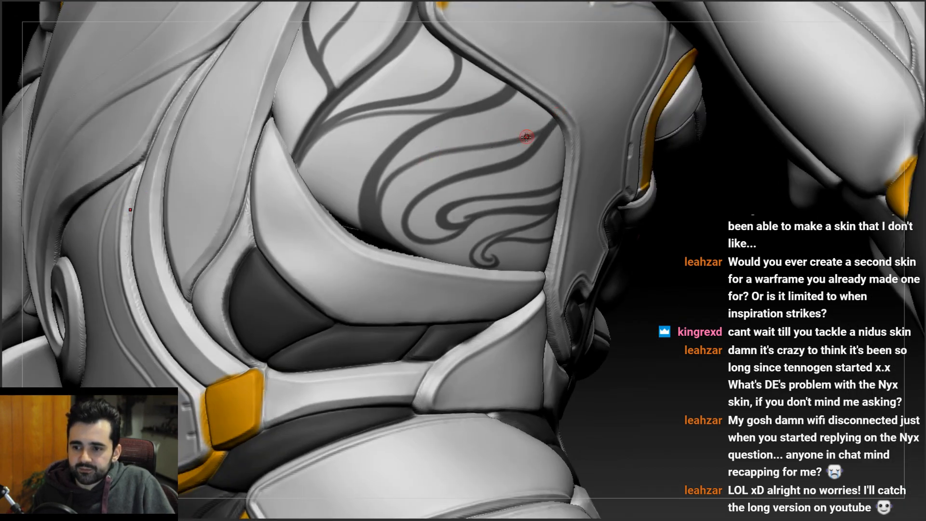
mouse_move(555, 122)
ctrl+mouse_down()
mouse_move(453, 142)
mouse_move(384, 172)
ctrl+mouse_up()
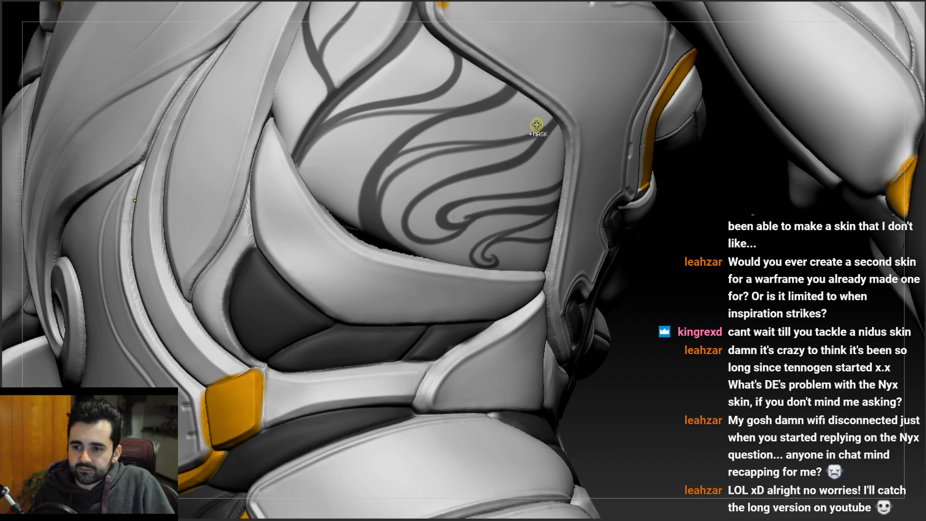
key(ctrl+z)
mouse_move(554, 118)
ctrl+mouse_down()
mouse_move(440, 138)
mouse_move(387, 163)
ctrl+mouse_up()
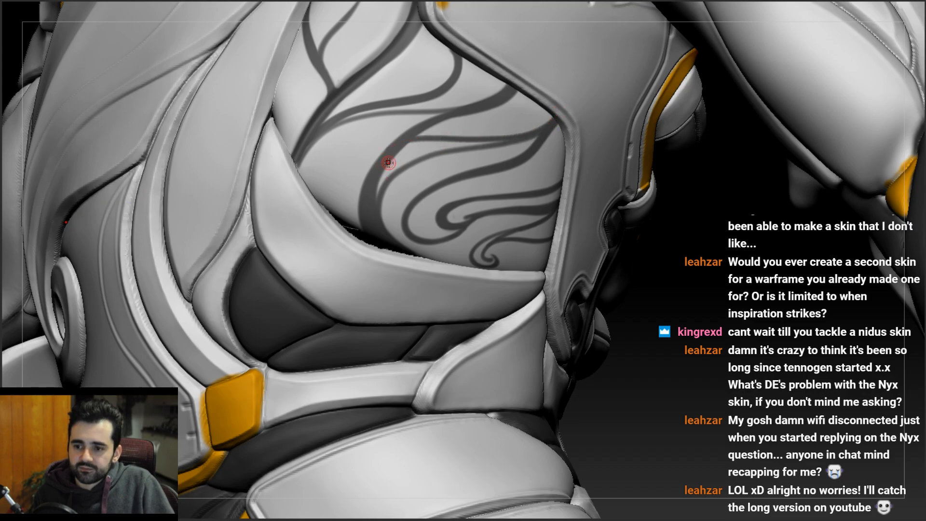
key(ctrl+z)
mouse_move(553, 114)
ctrl+mouse_down()
mouse_move(389, 163)
mouse_move(527, 139)
ctrl+mouse_up()
key(ctrl+z)
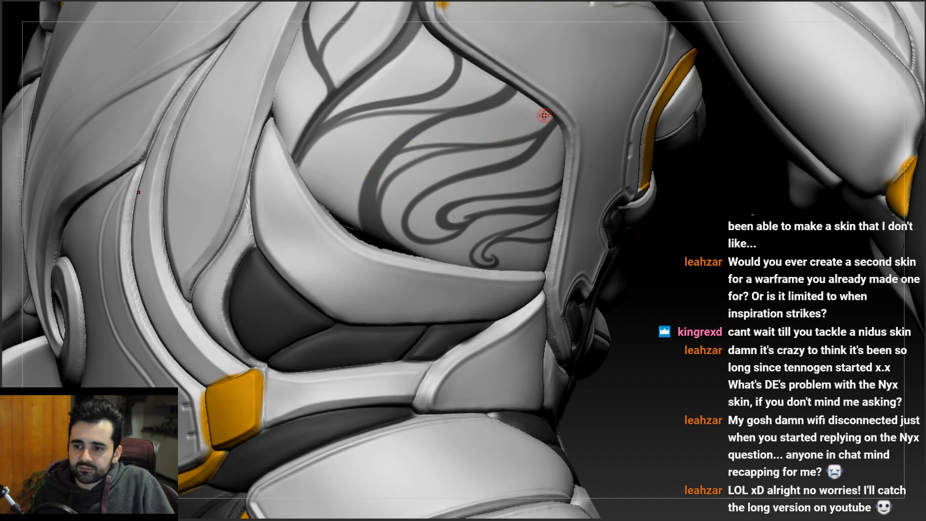
- Try a short mask dash beside the swirl pattern on the lower rib panel
mouse_move(434, 190)
ctrl+right_down()
mouse_move(420, 136)
mouse_move(428, 139)
mouse_move(439, 120)
mouse_move(475, 121)
mouse_move(418, 129)
mouse_move(399, 195)
mouse_move(368, 169)
mouse_move(374, 194)
ctrl+right_up()
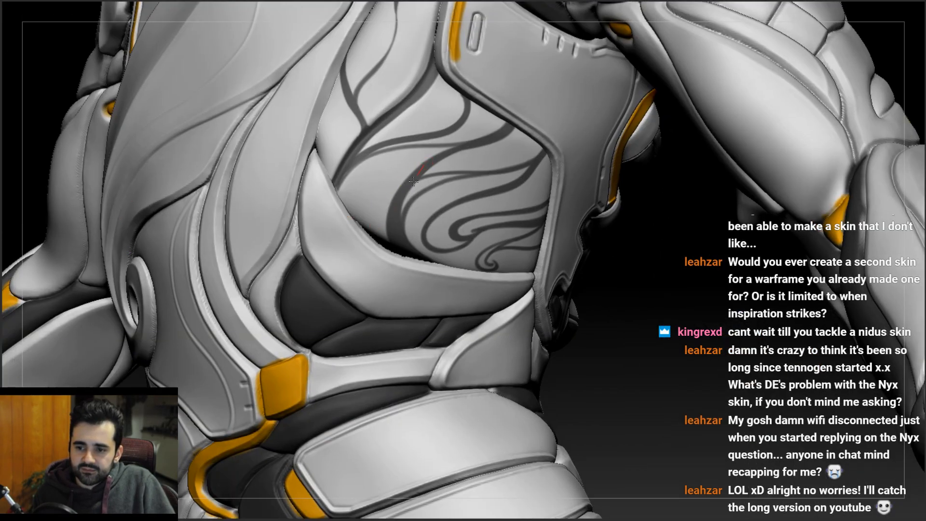
ctrl+right_drag(345, 189, 527, 155)
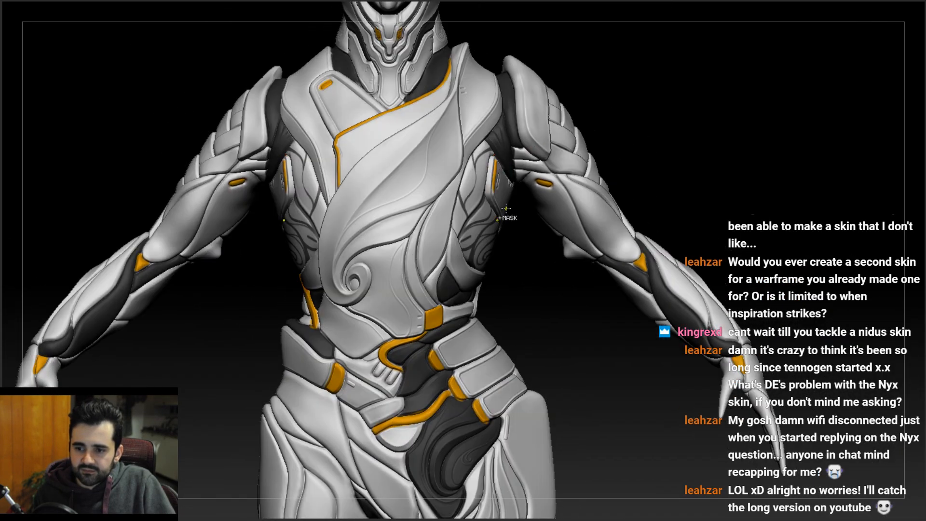
ctrl+right_drag(487, 246, 450, 254)
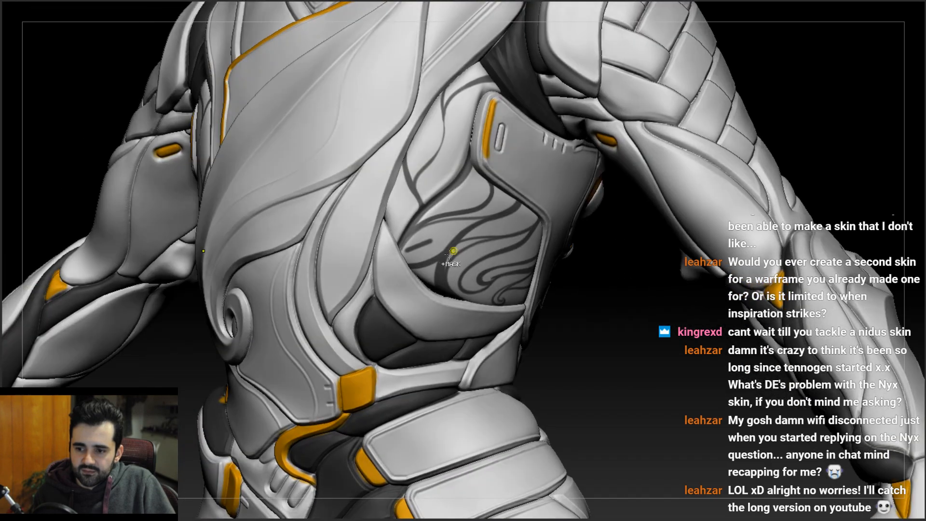
drag(466, 230, 427, 240)
key(ctrl+z)
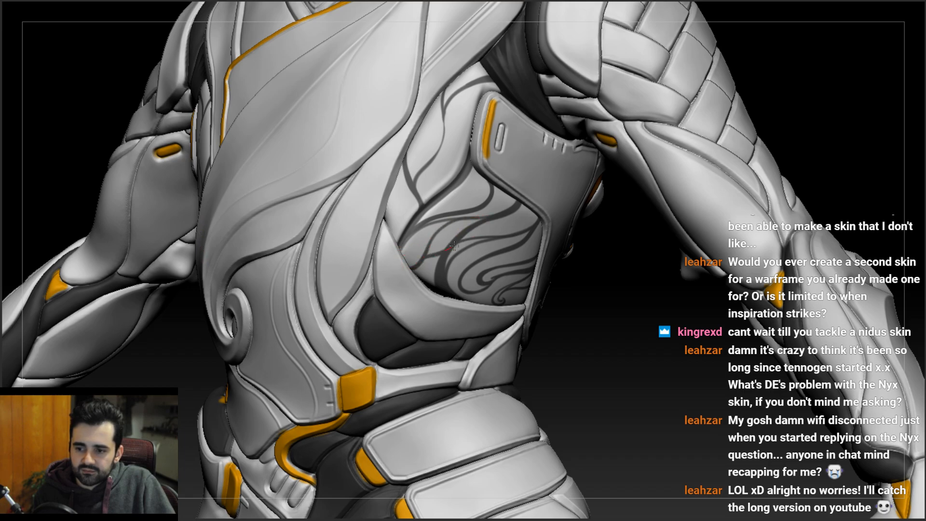
- Try short mask dashes on the upper rib panel, between the side plate and the chest sash
mouse_move(448, 231)
ctrl+right_down()
mouse_move(441, 176)
mouse_move(398, 177)
mouse_move(461, 179)
mouse_move(453, 215)
ctrl+right_up()
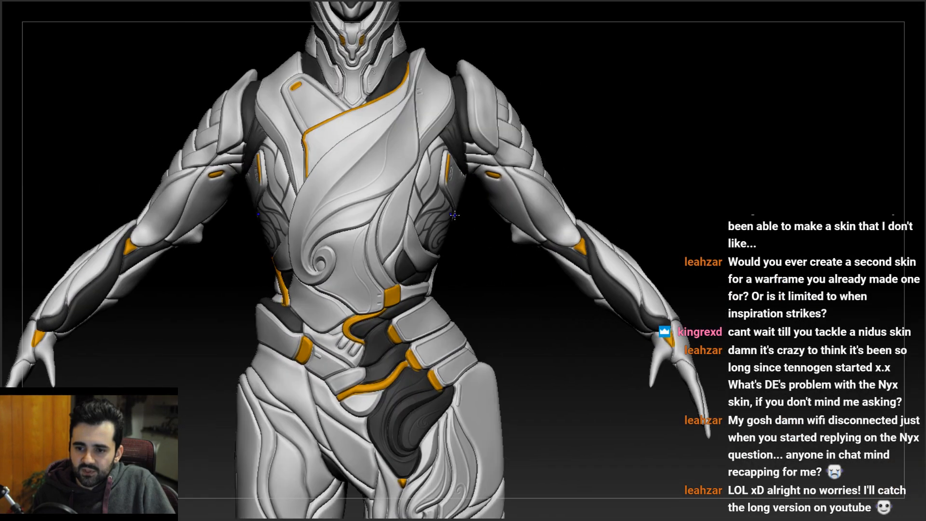
ctrl+right_drag(461, 148, 437, 332)
right_drag(430, 226, 395, 251)
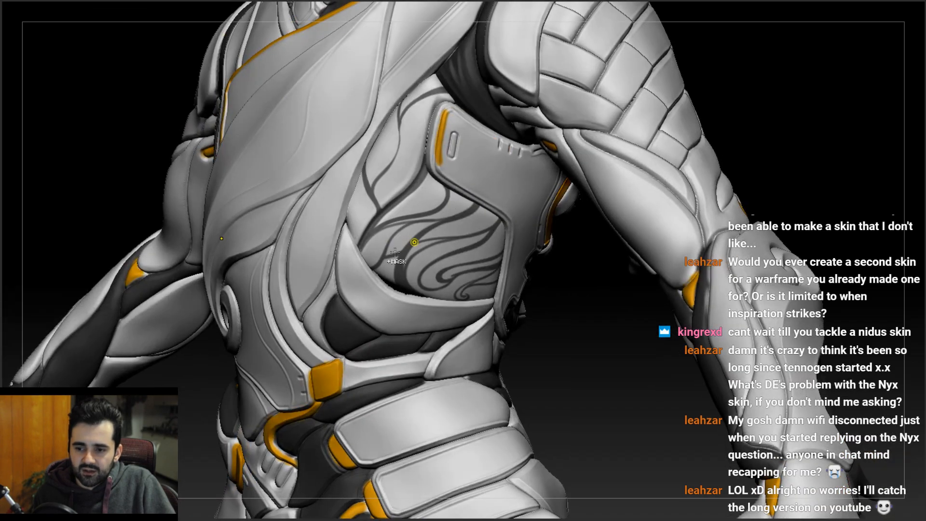
ctrl+right_drag(384, 177, 381, 82)
shift+right_drag(357, 164, 405, 192)
right_click(405, 193)
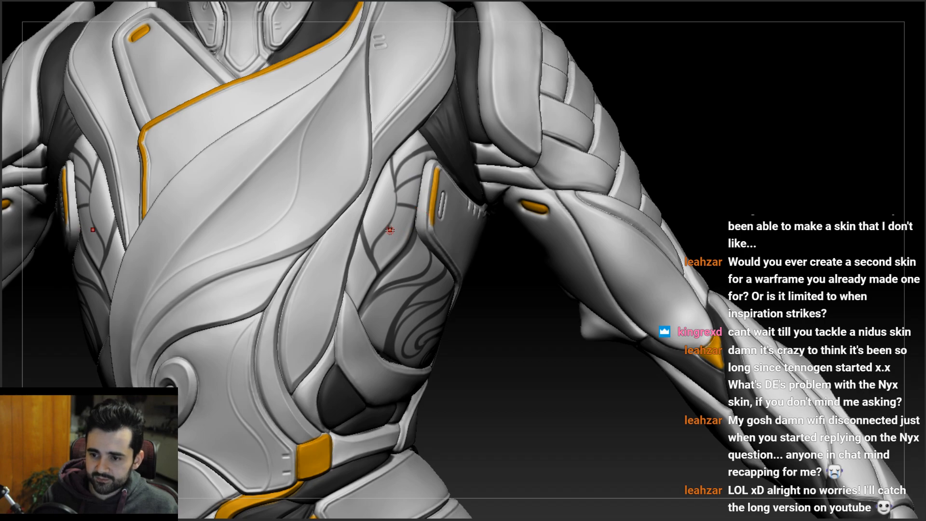
ctrl+right_drag(421, 250, 402, 178)
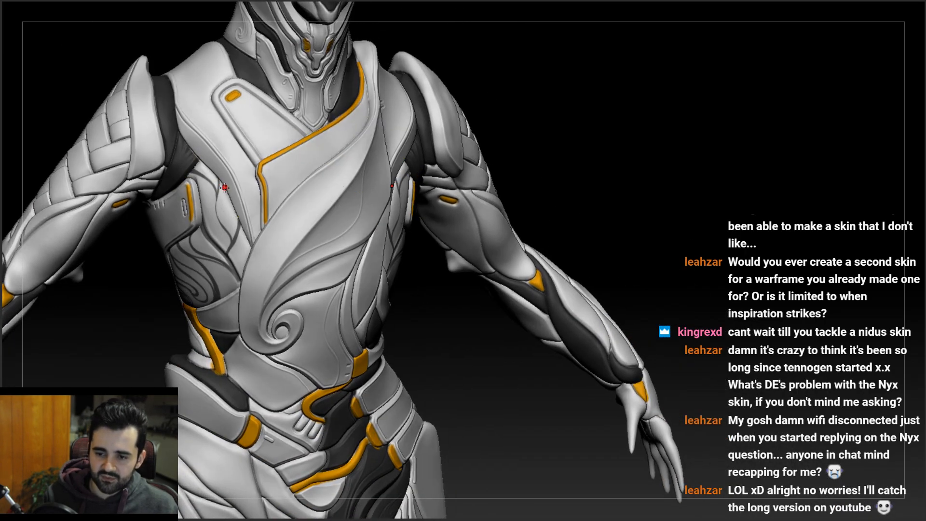
ctrl+right_drag(207, 215, 262, 170)
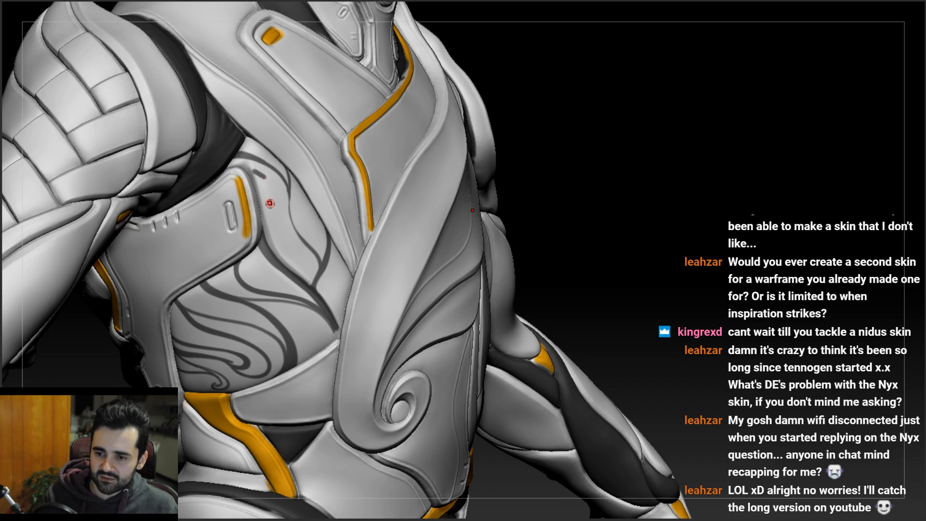
ctrl+right_drag(277, 202, 301, 212)
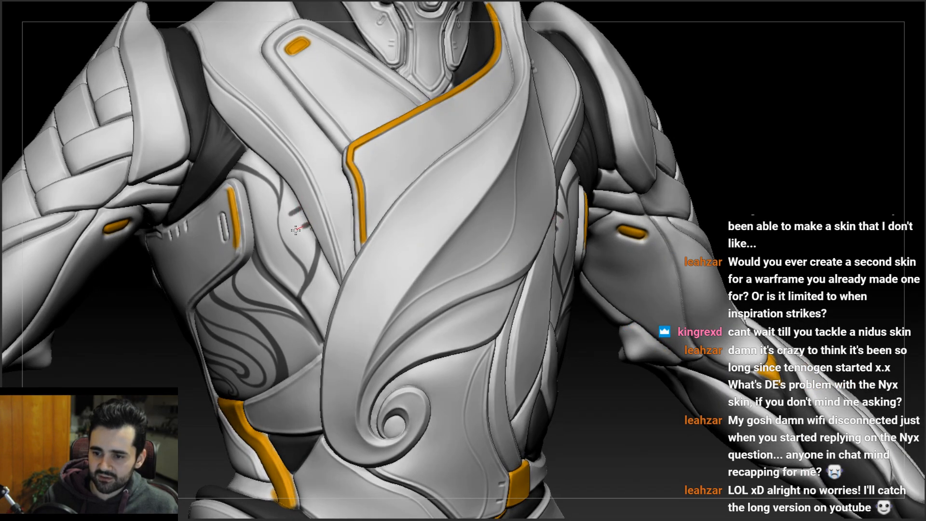
- Mask two short parallel dashes inside the leaf shape on the upper rib panel
ctrl+right_drag(298, 219, 250, 159)
ctrl+right_drag(471, 186, 424, 328)
right_drag(410, 212, 371, 238)
drag(365, 236, 364, 257)
mouse_move(366, 261)
ctrl+right_down()
mouse_move(363, 217)
mouse_move(378, 192)
mouse_move(381, 256)
ctrl+right_up()
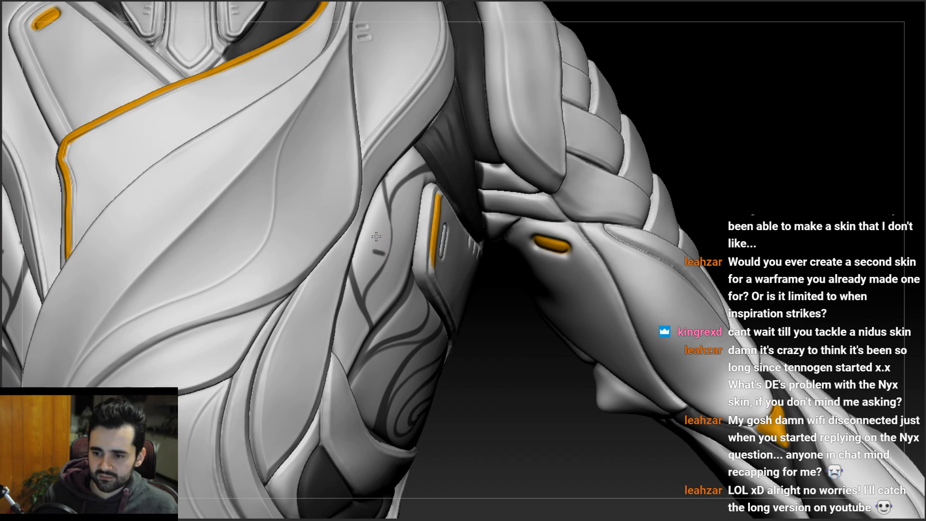
ctrl+right_drag(392, 242, 367, 167)
right_drag(433, 209, 358, 158)
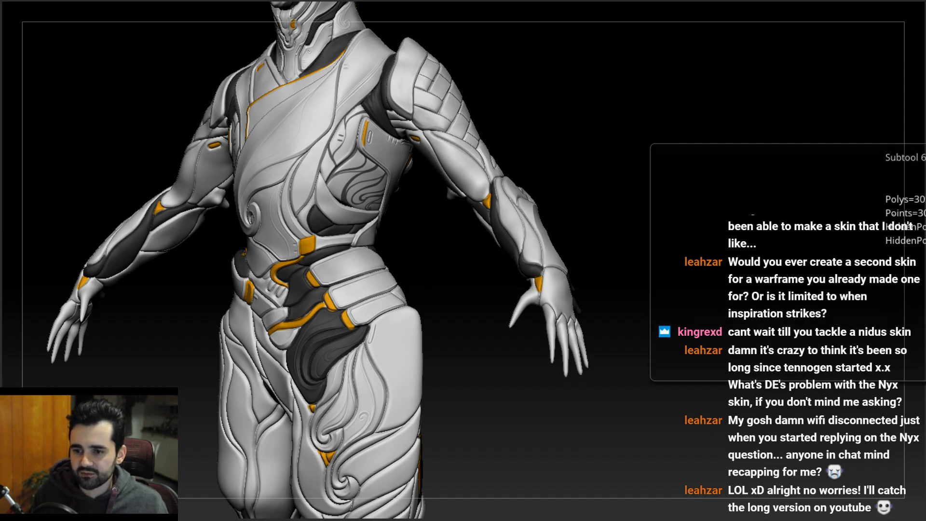
alt+right_drag(487, 195, 505, 294)
alt+right_drag(494, 242, 507, 278)
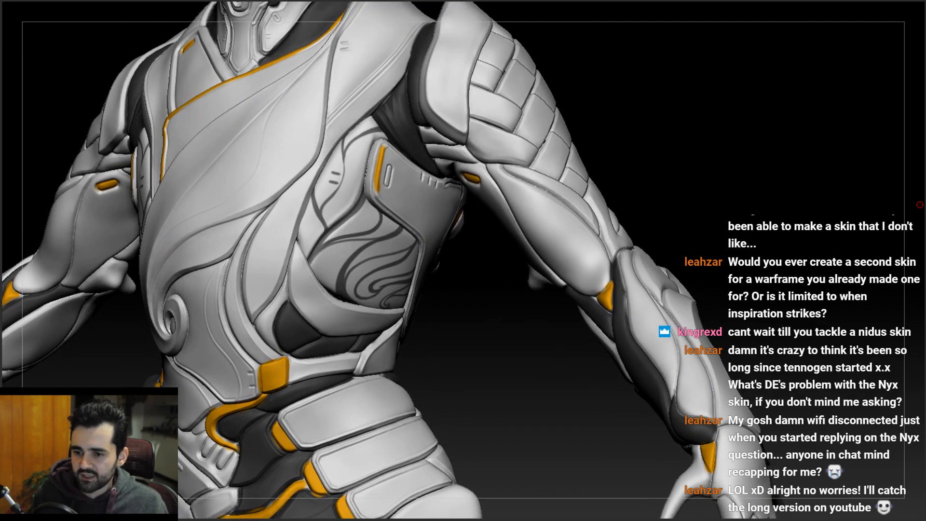
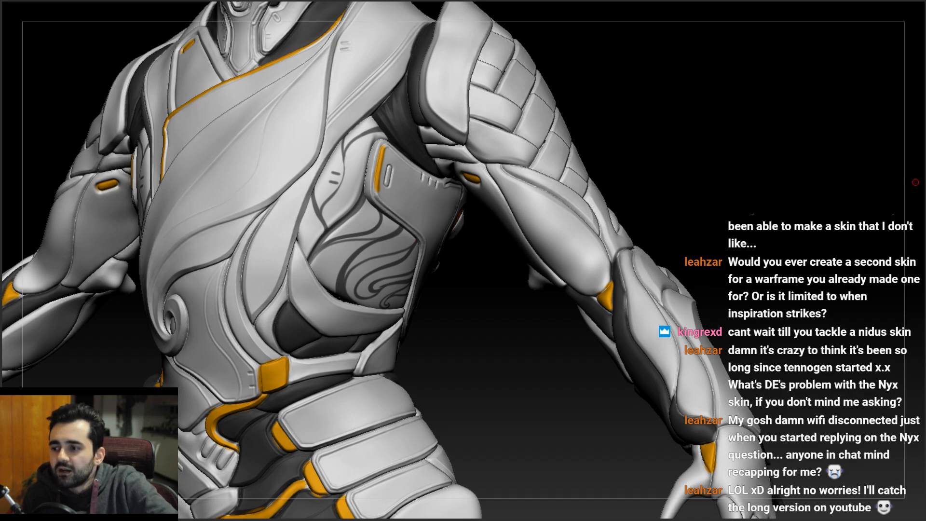
- Compare the alternate version of the rib panel's swirl pattern with the current one on the torso
click(915, 182)
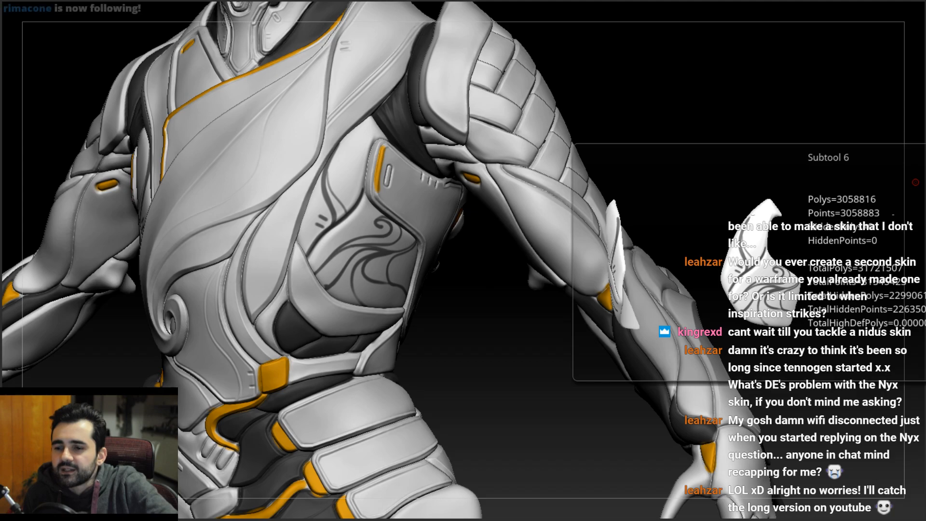
click(915, 182)
drag(750, 196, 362, 302)
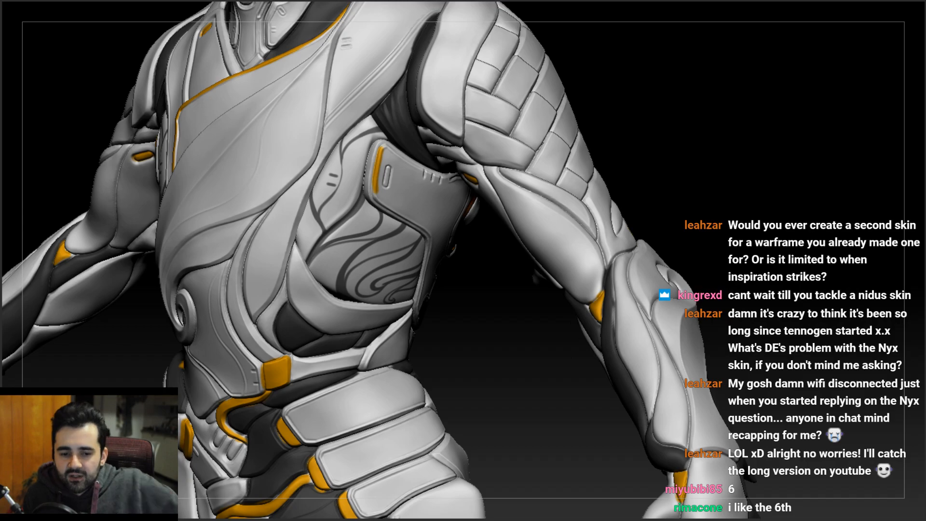
drag(525, 270, 518, 243)
mouse_move(379, 204)
ctrl+right_down()
mouse_move(379, 181)
mouse_move(401, 175)
mouse_move(412, 188)
mouse_move(376, 209)
mouse_move(374, 241)
mouse_move(360, 224)
mouse_move(407, 235)
mouse_move(402, 227)
mouse_move(378, 234)
mouse_move(432, 206)
mouse_move(390, 206)
ctrl+right_up()
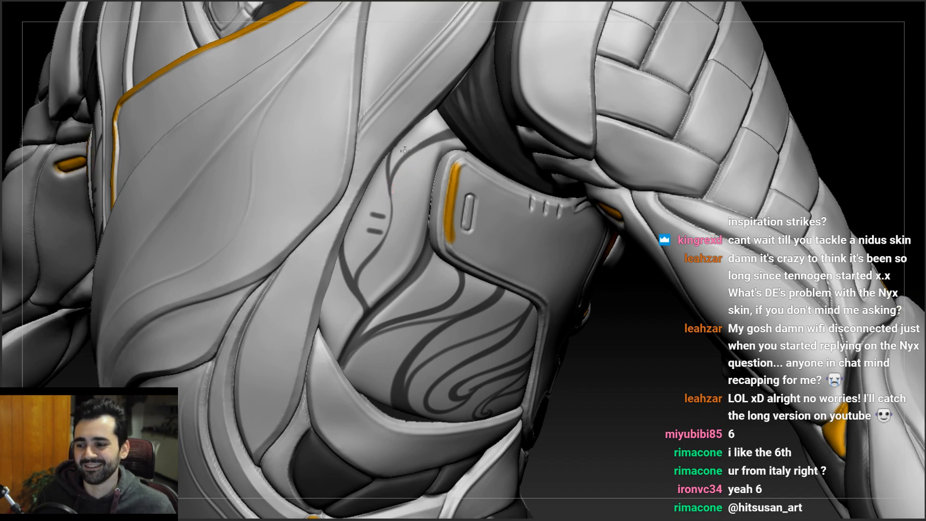
ctrl+right_drag(404, 151, 409, 116)
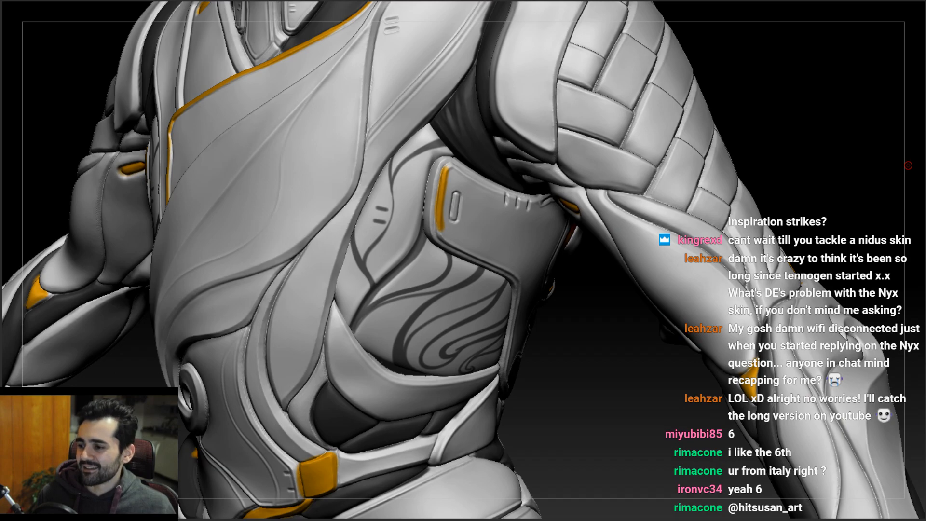
- Show the alternate rib panel version with the curled swirl pattern
click(908, 165)
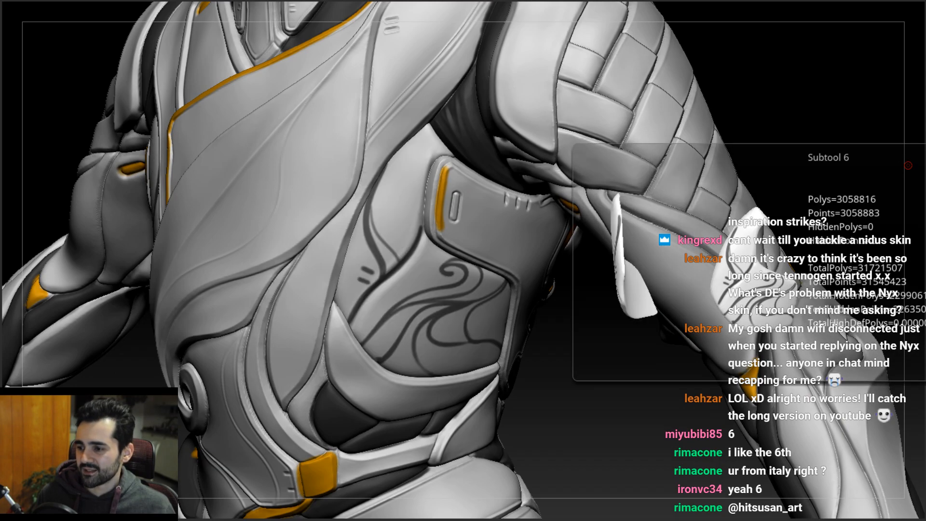
right_drag(506, 277, 591, 269)
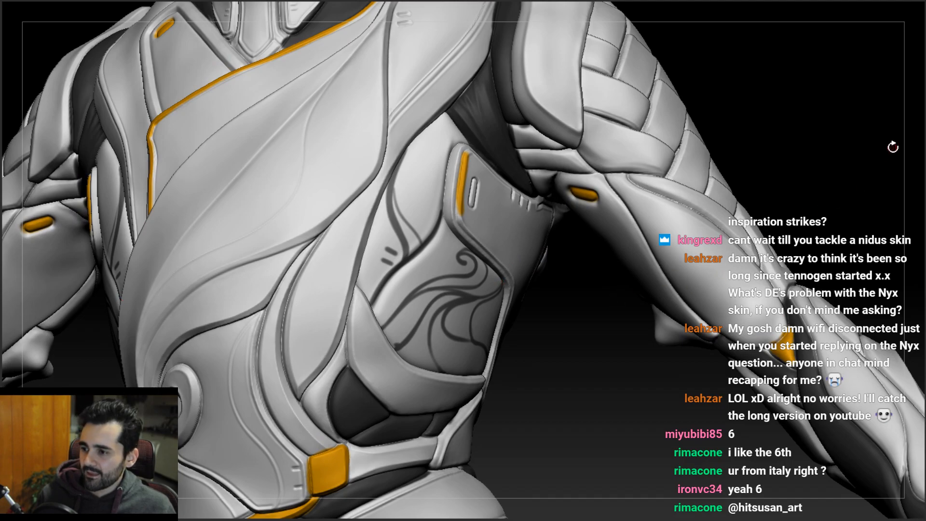
click(851, 2)
click(852, 2)
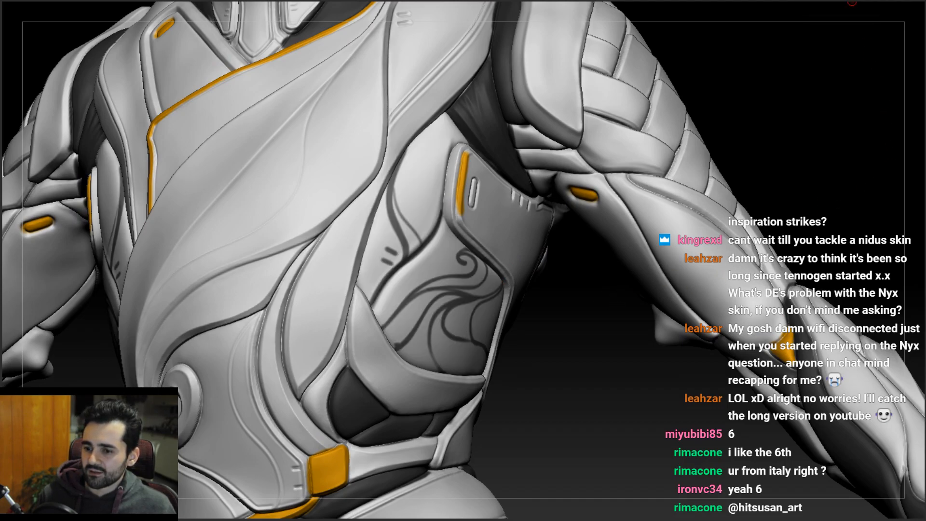
- Set the Slash3 brush to Zsub and turn off its Rgb channel
right_drag(389, 340, 395, 288)
key(shift+d)
key(d)
key(space)
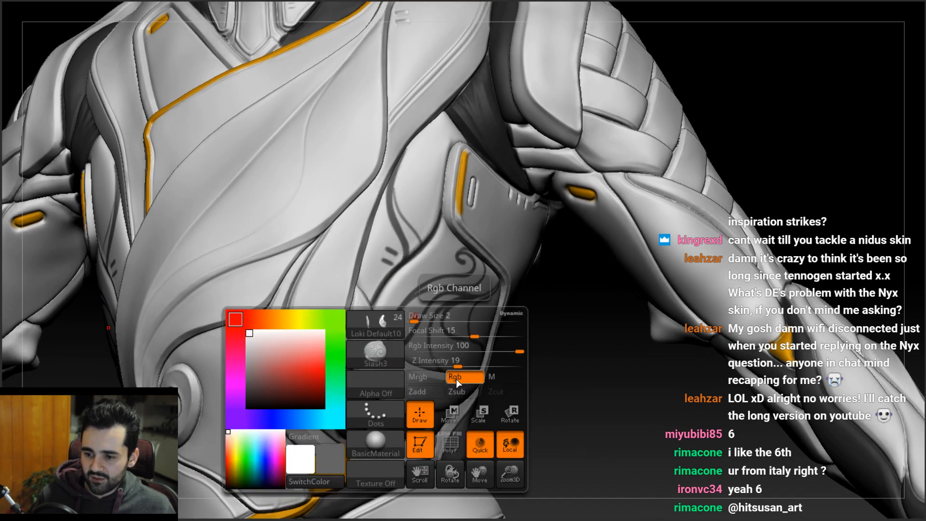
key(space)
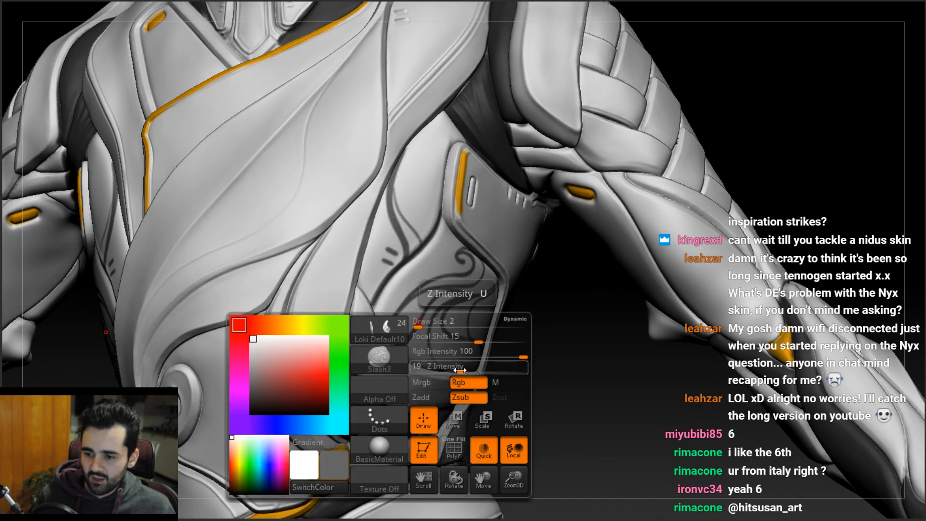
right_drag(453, 364, 429, 325)
- Set the brush's draw size to 8 and lower its focal shift
key(space)
drag(431, 324, 429, 327)
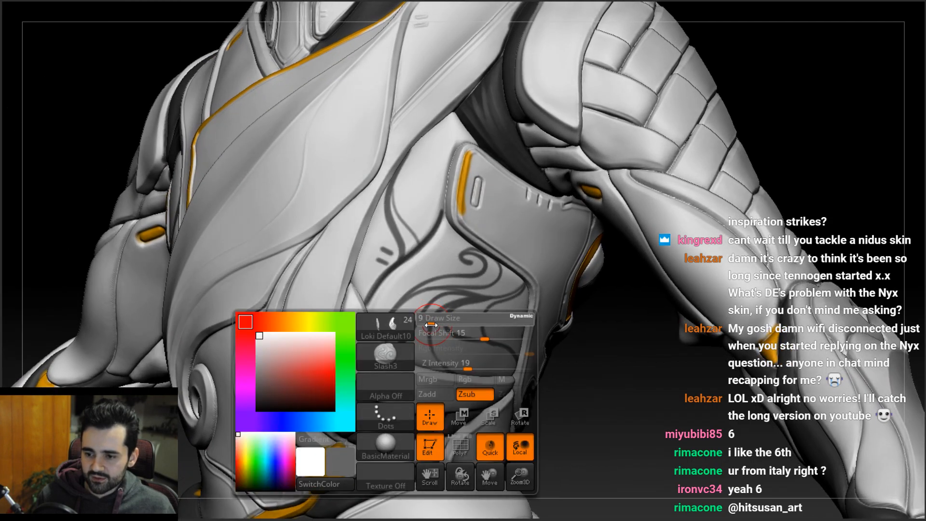
right_drag(427, 329, 436, 323)
key(space)
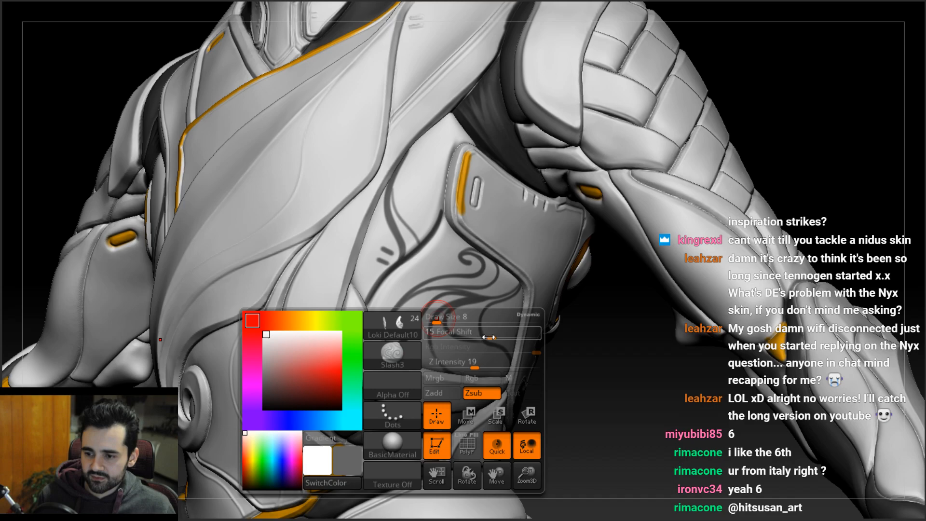
drag(488, 337, 480, 337)
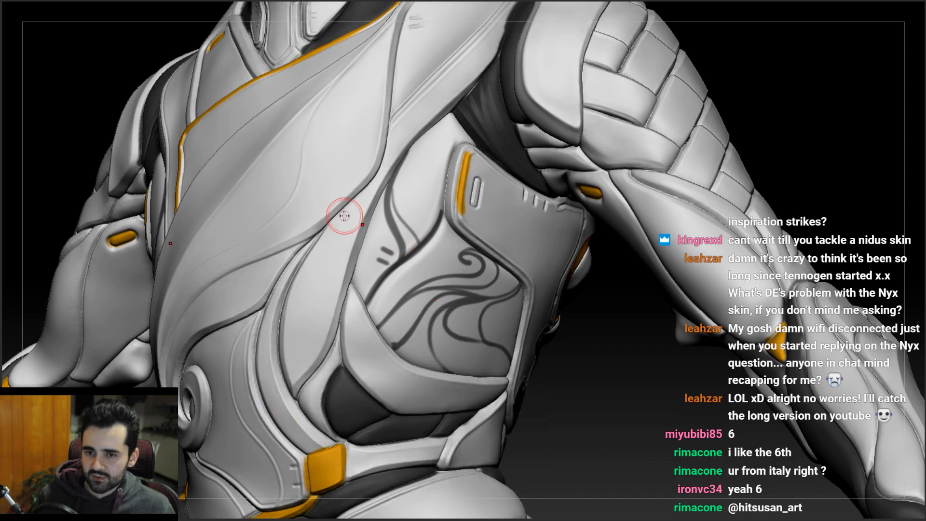
- Fill the active rib panel object with white, RGB 255, 255, 255
right_drag(370, 229, 283, 182)
click(79, 1)
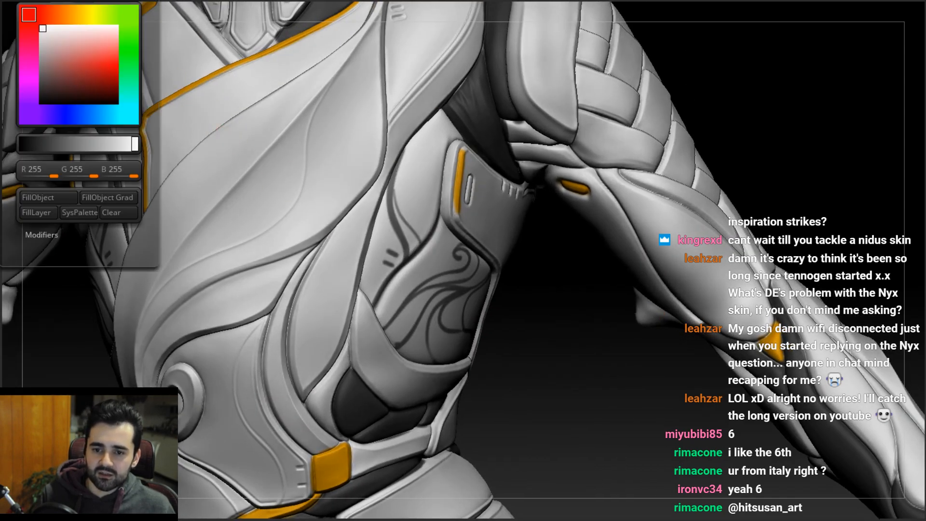
click(59, 197)
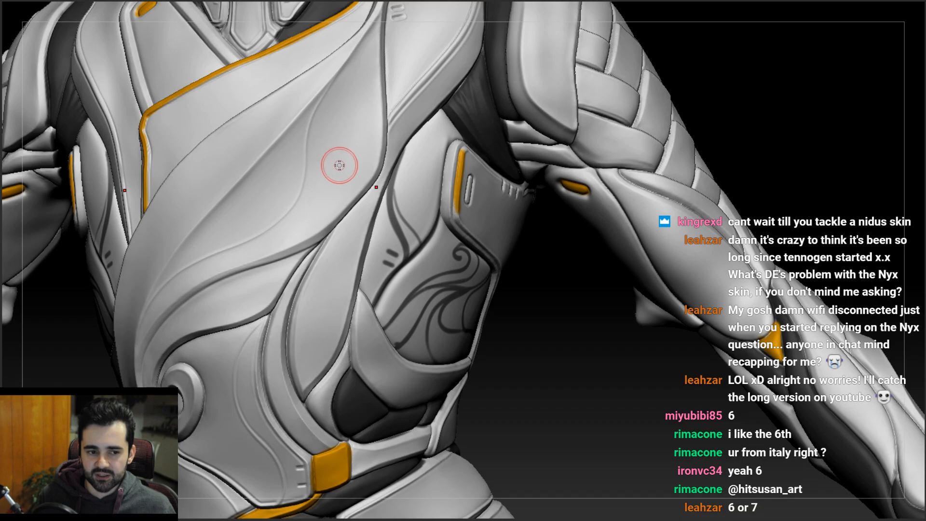
mouse_move(341, 227)
right_down()
mouse_move(275, 230)
mouse_move(280, 173)
mouse_move(308, 260)
right_up()
right_drag(440, 309, 428, 317)
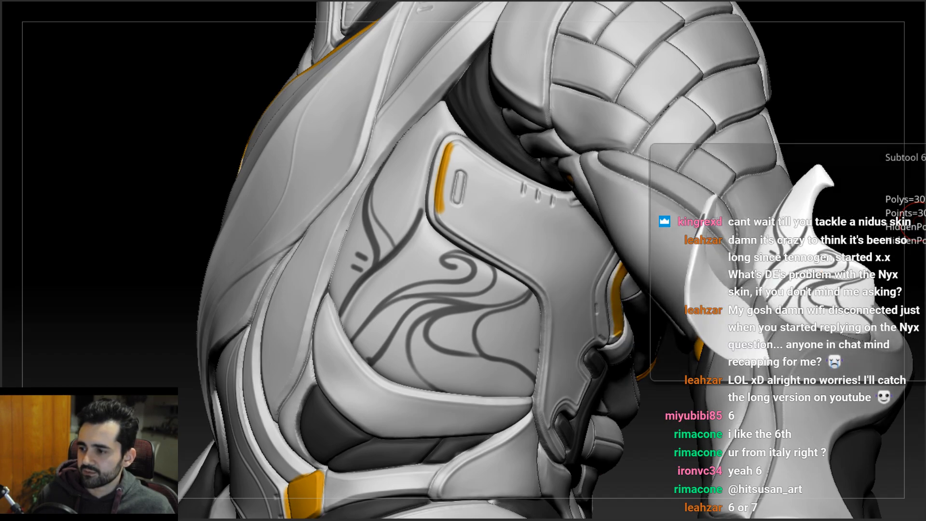
right_drag(462, 312, 493, 320)
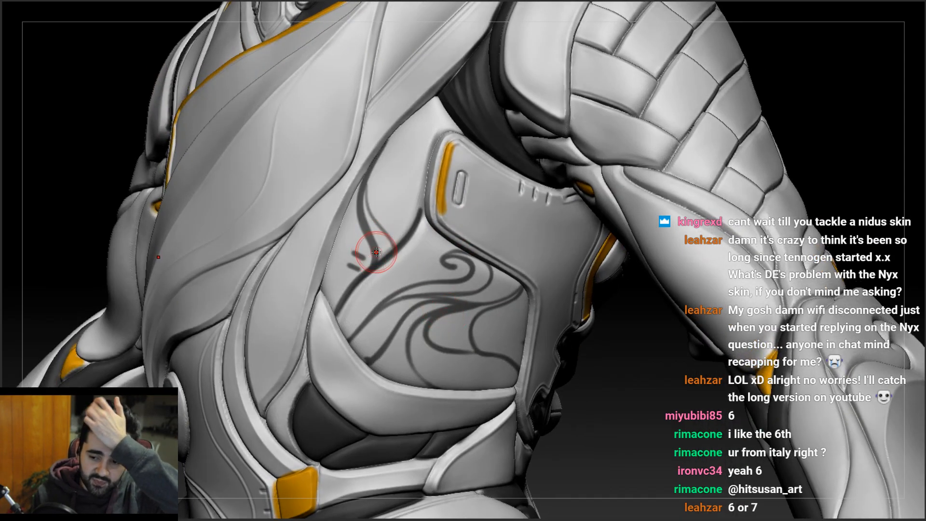
- Enlarge the brush's draw size and hide the rib panels that carry the swirl pattern
mouse_move(392, 243)
right_down()
mouse_move(424, 265)
mouse_move(413, 278)
right_up()
key(space)
key(space)
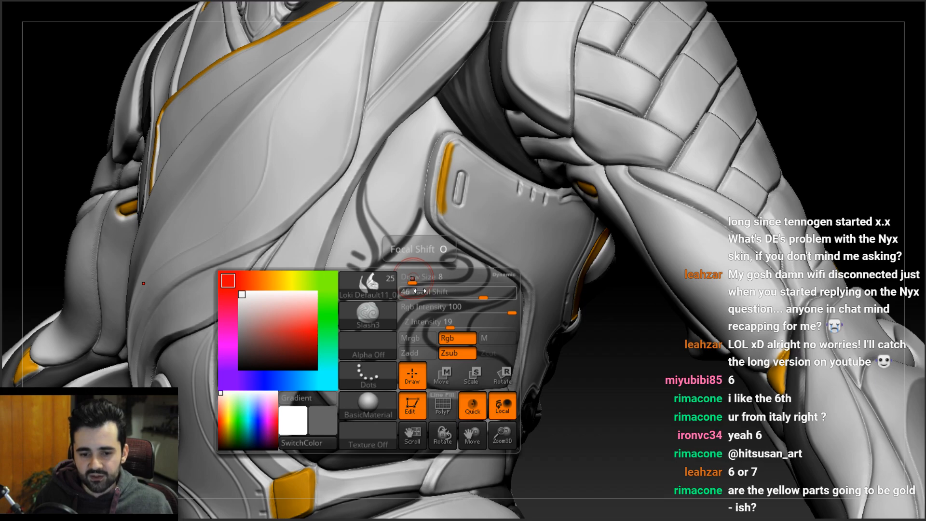
drag(413, 282, 421, 280)
mouse_move(404, 305)
ctrl+right_down()
mouse_move(370, 210)
mouse_move(388, 235)
mouse_move(369, 227)
mouse_move(362, 188)
mouse_move(372, 252)
mouse_move(371, 207)
mouse_move(346, 237)
mouse_move(268, 212)
ctrl+right_up()
ctrl+shift+click(265, 205)
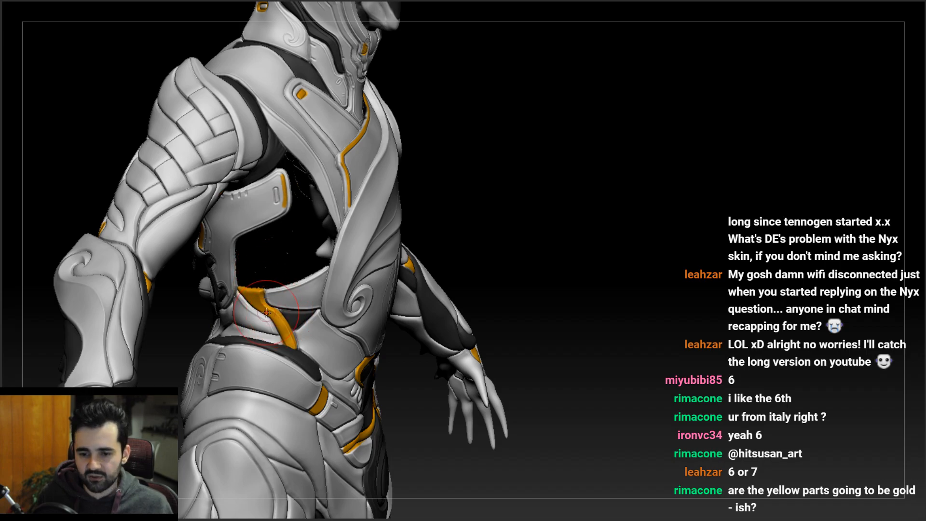
- Mask the entire armour body and invert the mask so the whole surface can be painted
mouse_move(272, 241)
alt+right_down()
mouse_move(331, 293)
mouse_move(277, 236)
mouse_move(269, 244)
alt+right_up()
key(space)
drag(264, 248, 257, 248)
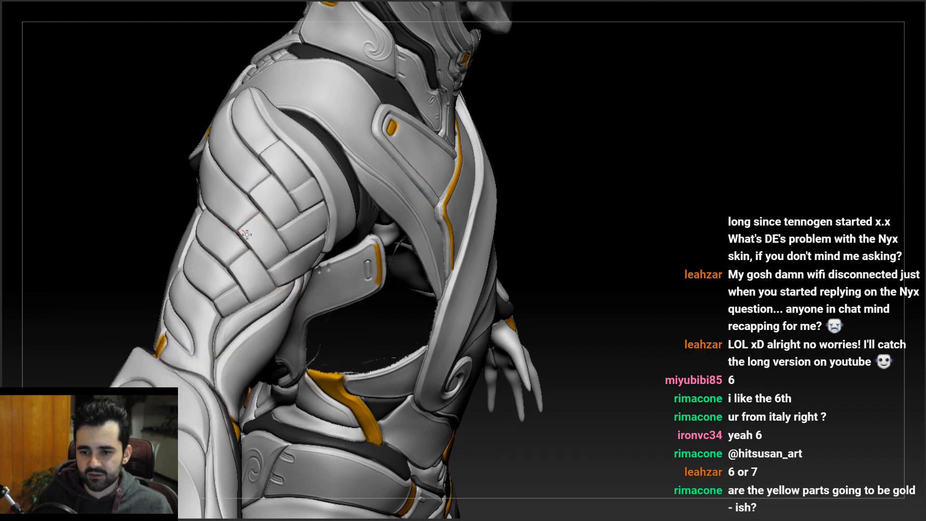
key(ctrl+a)
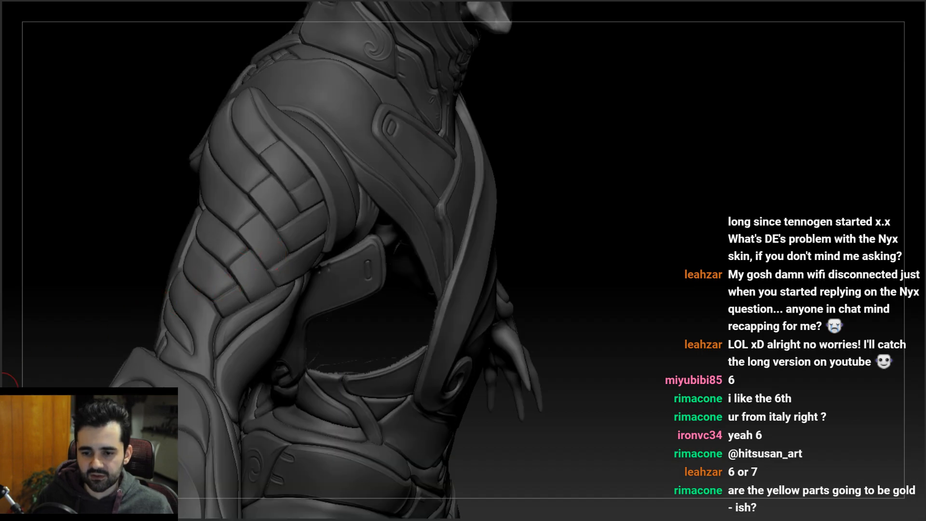
drag(568, 166, 395, 164)
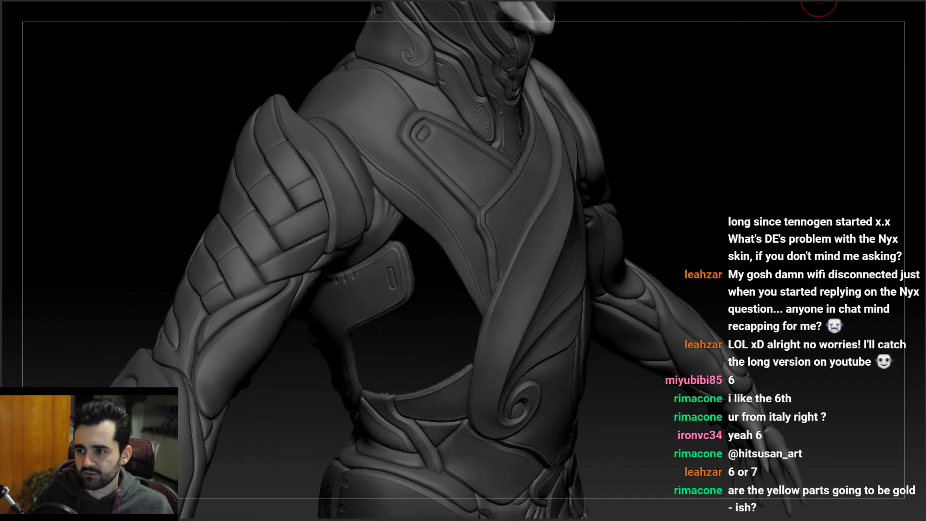
key(ctrl+i)
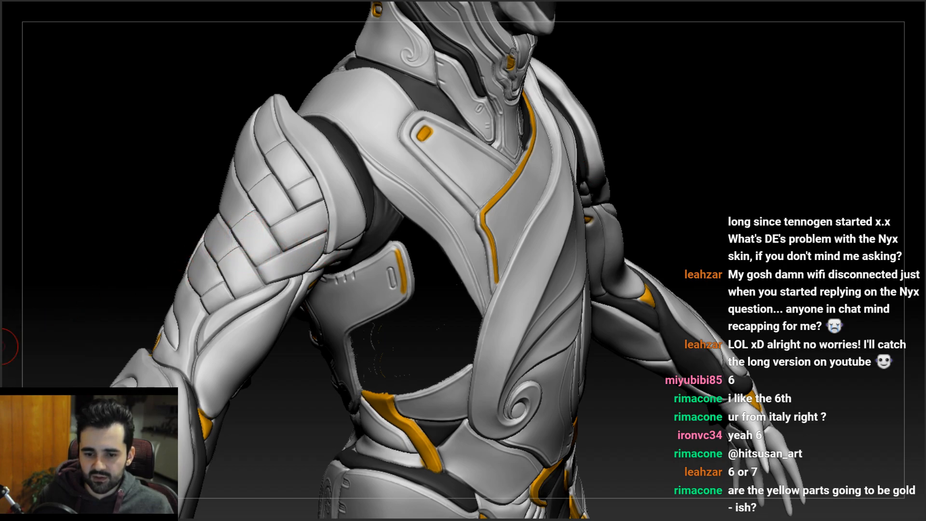
- Paint a diagonal row of the woven upper-arm plates orange
mouse_move(228, 261)
mouse_down()
mouse_move(237, 287)
mouse_move(241, 211)
mouse_move(257, 257)
mouse_move(256, 220)
mouse_up()
mouse_move(257, 184)
mouse_down()
mouse_move(265, 215)
mouse_move(277, 164)
mouse_move(311, 178)
mouse_up()
right_drag(311, 177, 390, 180)
drag(228, 288, 212, 303)
ctrl+right_drag(243, 286, 270, 289)
mouse_move(304, 246)
right_down()
mouse_move(319, 251)
mouse_move(328, 294)
right_up()
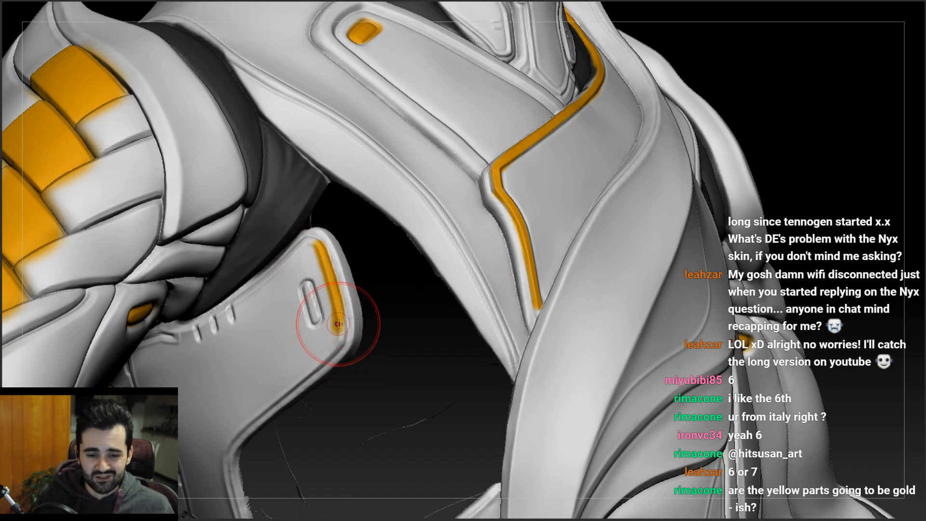
- Paint the small slot on the side plate below the armpit orange and add the topmost arm plate to the orange row
mouse_move(330, 314)
right_down()
mouse_move(342, 316)
mouse_move(318, 300)
right_up()
key(space)
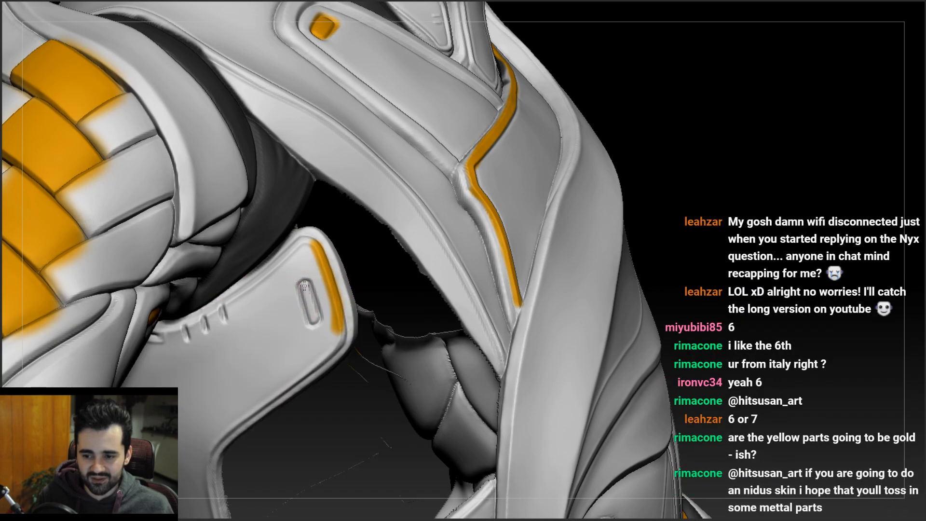
mouse_move(315, 326)
ctrl+right_down()
mouse_move(319, 275)
mouse_move(276, 275)
mouse_move(433, 225)
mouse_move(488, 258)
mouse_move(499, 277)
mouse_move(510, 244)
ctrl+right_up()
mouse_move(510, 244)
mouse_down()
mouse_move(514, 227)
mouse_move(522, 241)
mouse_up()
right_drag(507, 285, 495, 164)
drag(483, 235, 520, 178)
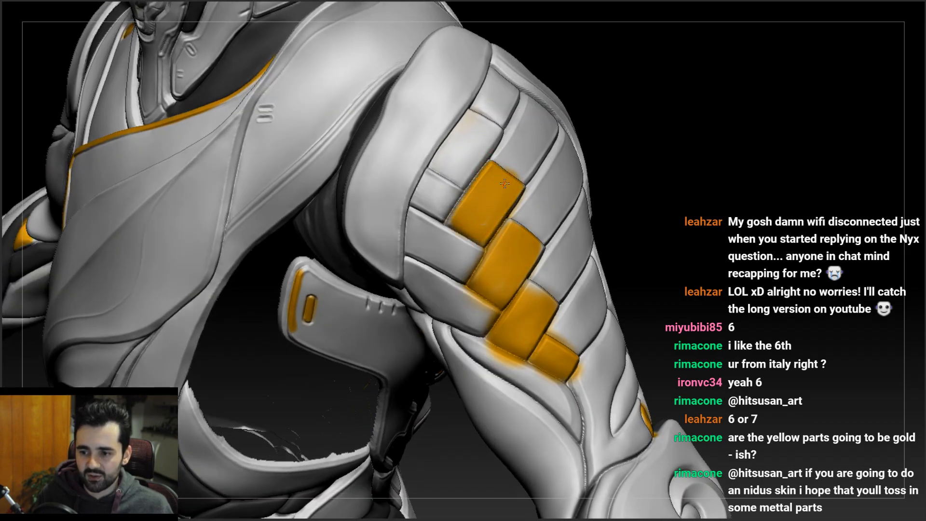
right_drag(471, 120, 466, 123)
mouse_move(467, 120)
mouse_down()
mouse_move(435, 169)
mouse_move(462, 182)
mouse_move(498, 125)
mouse_move(475, 145)
mouse_up()
right_drag(467, 159, 427, 129)
- Show the rib panels again and check the orange accents across the front torso and arms
right_drag(303, 168, 414, 191)
alt+right_drag(817, 203, 745, 189)
mouse_move(920, 188)
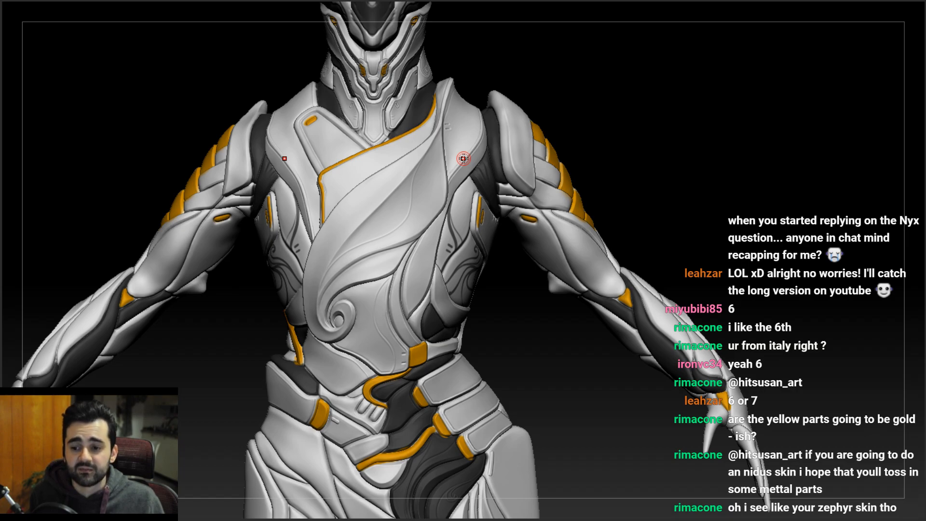
right_drag(315, 216, 387, 188)
alt+right_drag(218, 239, 254, 169)
alt+right_drag(241, 360, 221, 366)
right_drag(159, 244, 251, 302)
ctrl+right_drag(338, 234, 345, 253)
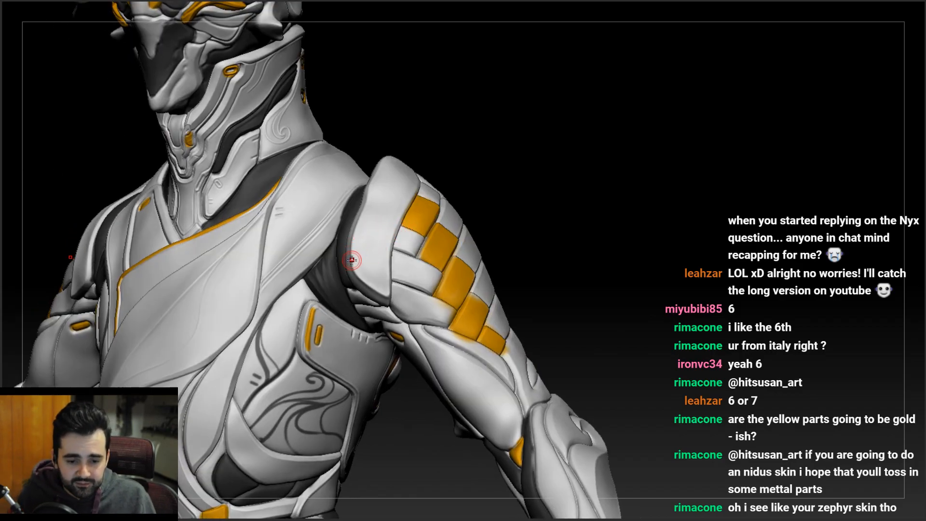
ctrl+right_drag(359, 250, 397, 216)
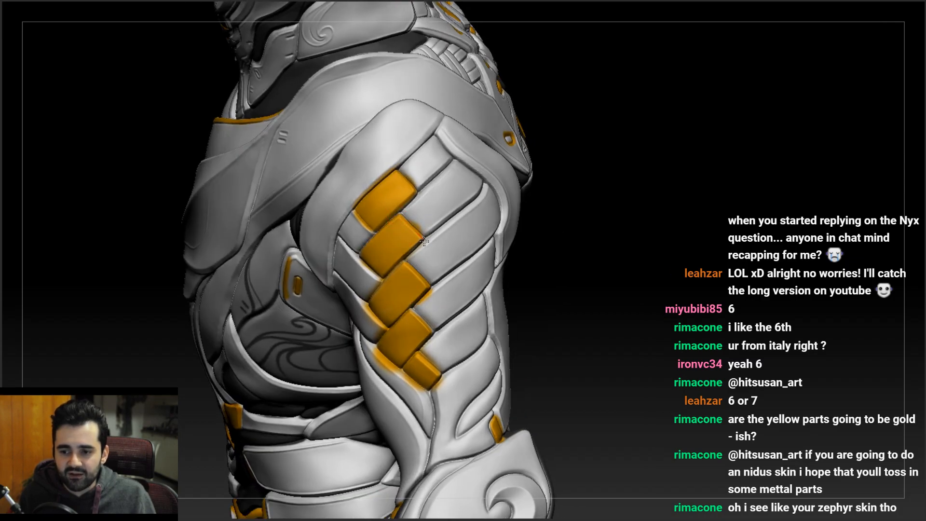
- Examine the orange upper-arm plates against the rest of the armour from the side, back and front
right_drag(398, 251, 504, 185)
right_drag(359, 213, 425, 223)
key(space)
mouse_move(407, 185)
right_down()
mouse_move(316, 188)
mouse_move(410, 215)
mouse_move(453, 215)
mouse_move(432, 201)
mouse_move(443, 207)
mouse_move(370, 210)
mouse_move(381, 193)
mouse_move(362, 220)
mouse_move(368, 250)
mouse_move(354, 256)
mouse_move(378, 260)
mouse_move(396, 210)
mouse_move(467, 229)
mouse_move(458, 230)
mouse_move(534, 234)
mouse_move(429, 232)
right_up()
mouse_move(429, 232)
ctrl+right_down()
mouse_move(451, 234)
mouse_move(437, 230)
ctrl+right_up()
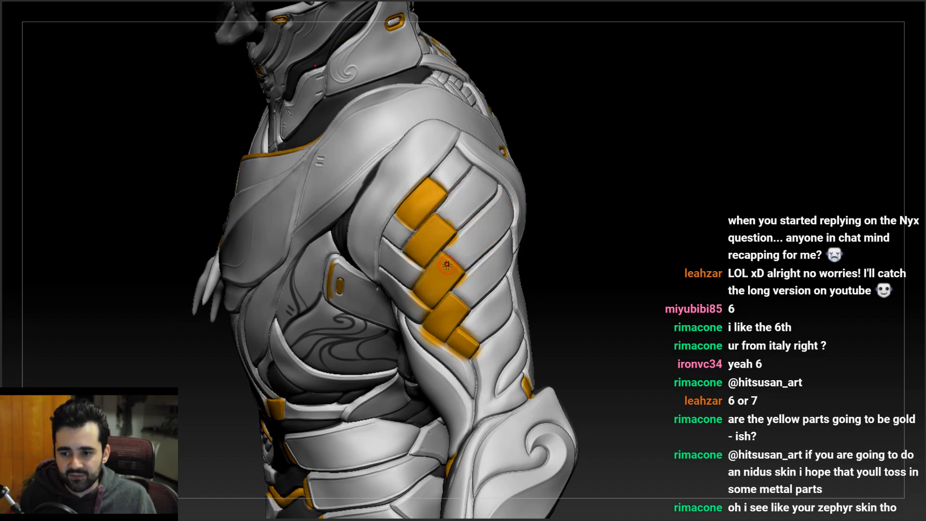
mouse_move(449, 190)
right_down()
mouse_move(402, 265)
mouse_move(465, 186)
mouse_move(443, 217)
mouse_move(497, 230)
right_up()
mouse_move(271, 235)
alt+right_down()
mouse_move(404, 219)
mouse_move(366, 258)
mouse_move(463, 266)
mouse_move(348, 268)
mouse_move(335, 304)
mouse_move(420, 311)
alt+right_up()
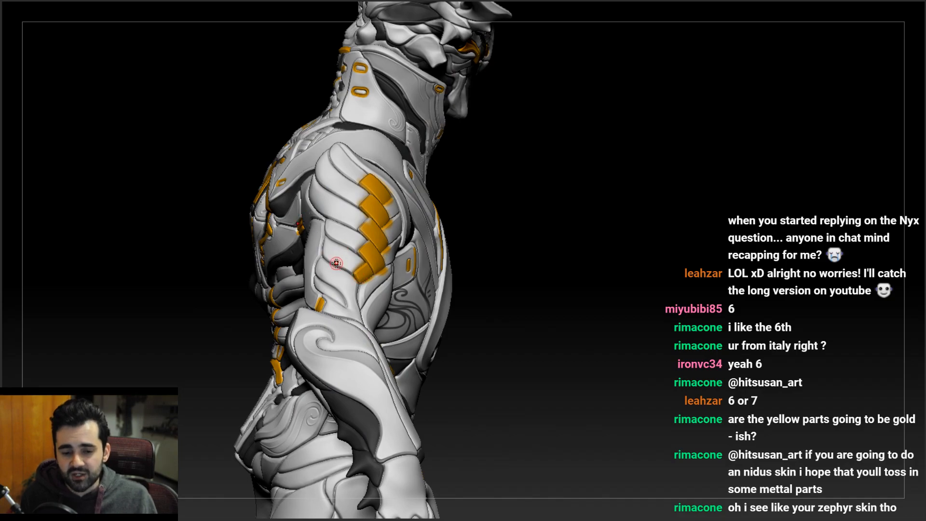
right_drag(350, 255, 446, 243)
mouse_move(270, 222)
alt+right_down()
mouse_move(428, 231)
mouse_move(219, 267)
mouse_move(193, 207)
mouse_move(199, 171)
alt+right_up()
drag(207, 176, 180, 288)
right_drag(347, 212, 169, 201)
right_drag(385, 196, 183, 193)
alt+right_drag(555, 140, 520, 205)
right_drag(334, 283, 287, 297)
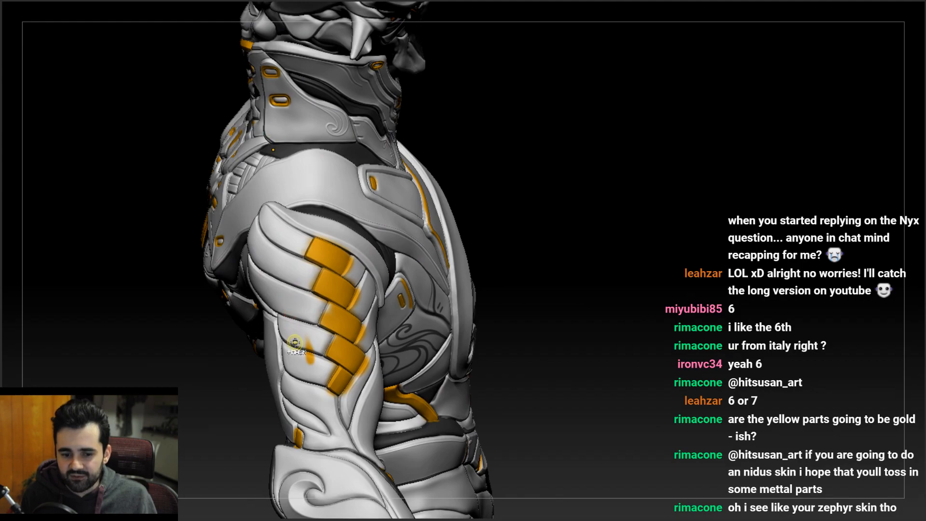
right_drag(295, 341, 510, 238)
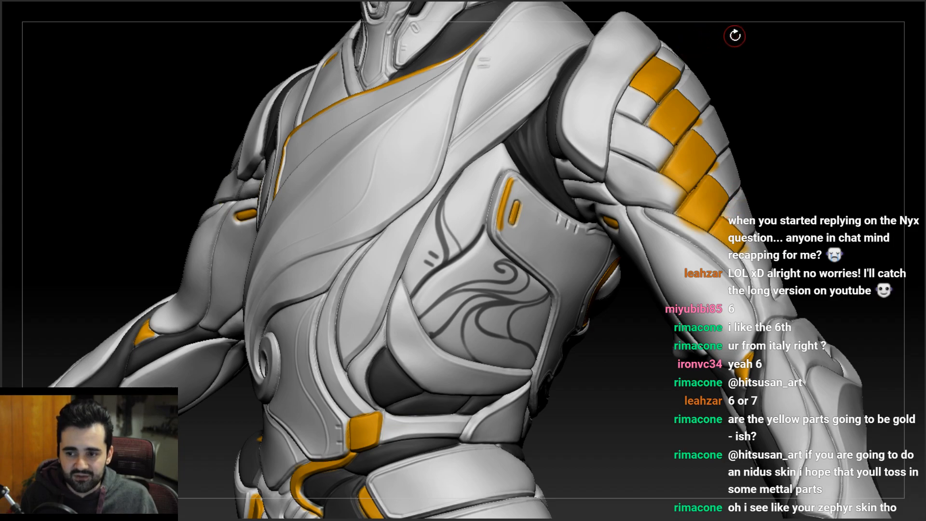
- Switch the brush from orange colour painting to Zsub for carving the rib panel's swirl pattern
right_drag(641, 181, 772, 184)
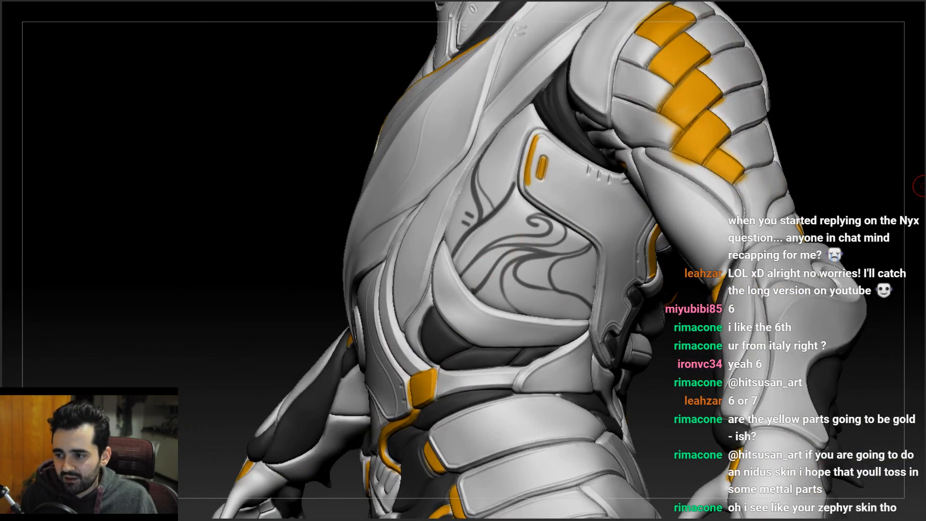
mouse_move(922, 186)
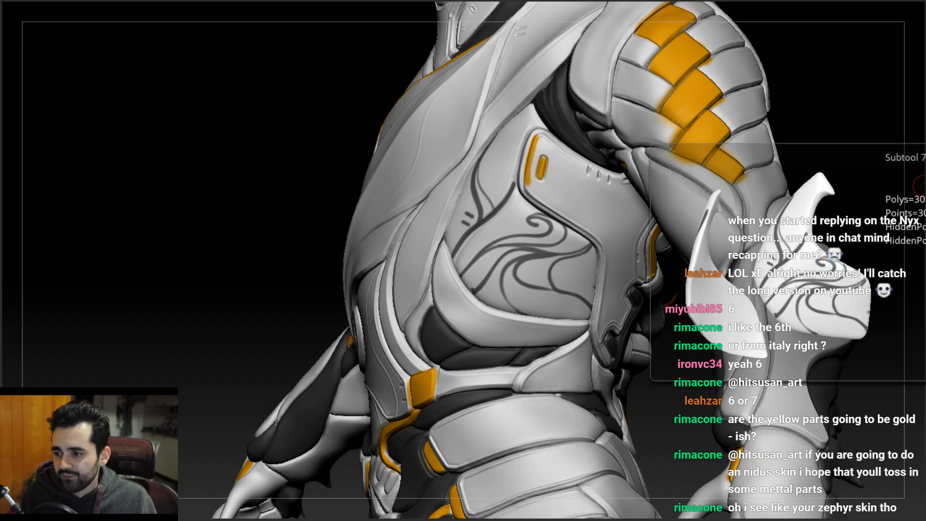
right_drag(542, 221, 161, 316)
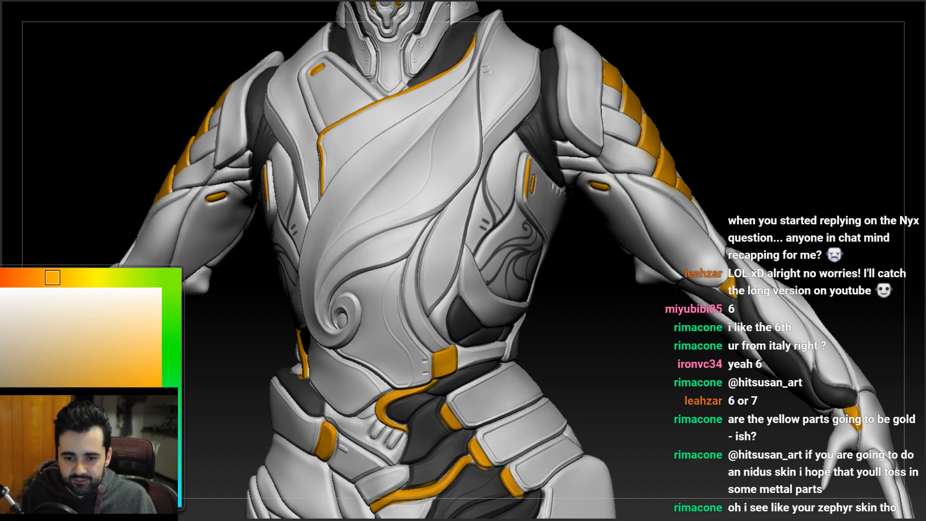
mouse_move(422, 251)
right_down()
mouse_move(387, 254)
mouse_move(523, 234)
mouse_move(496, 236)
right_up()
key(space)
click(565, 316)
key(space)
click(573, 296)
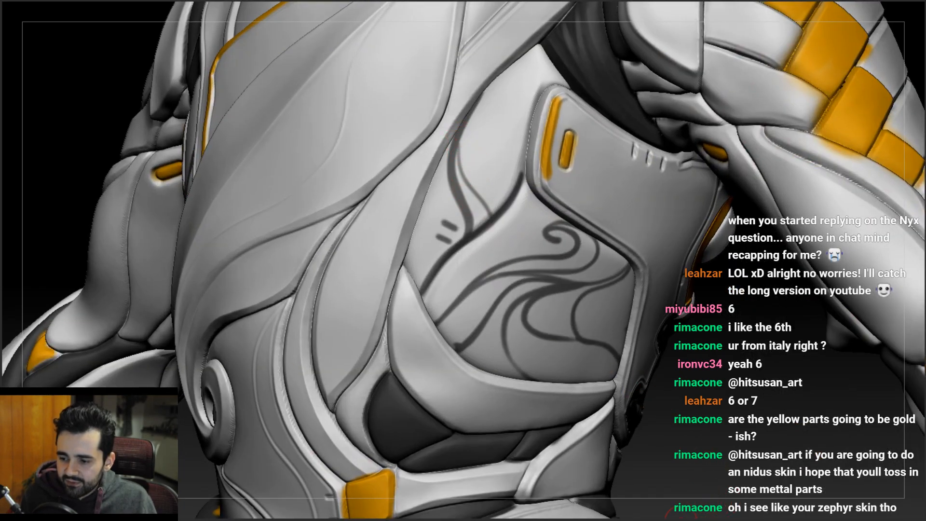
right_drag(425, 179, 408, 191)
key(space)
click(452, 177)
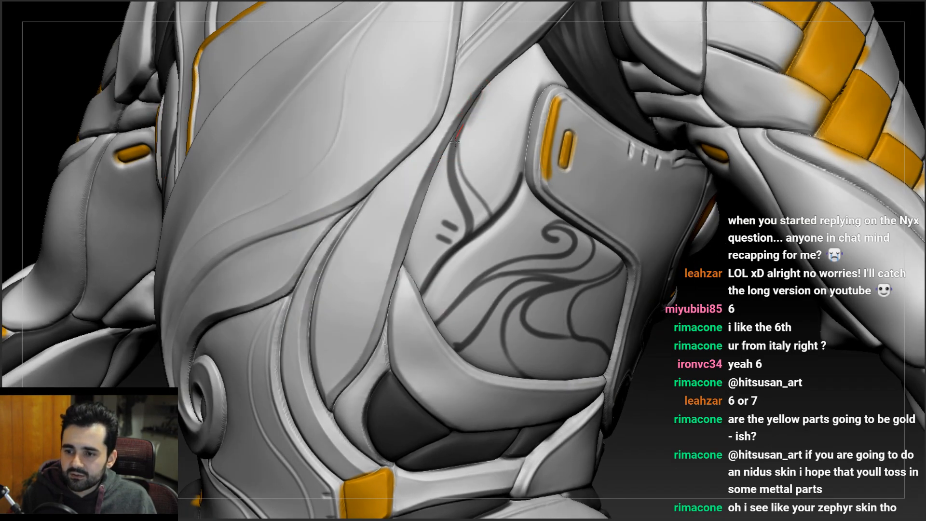
- Turn the brush's Rgb channel back on and enlarge its draw size to cover the rib panel
mouse_move(464, 200)
ctrl+right_down()
mouse_move(467, 136)
mouse_move(461, 231)
mouse_move(490, 261)
mouse_move(506, 256)
mouse_move(499, 266)
ctrl+right_up()
key(space)
click(536, 322)
key(space)
key(space)
drag(502, 270, 520, 271)
mouse_move(520, 271)
right_down()
mouse_move(508, 265)
mouse_move(532, 246)
mouse_move(518, 260)
mouse_move(536, 221)
mouse_move(491, 232)
right_up()
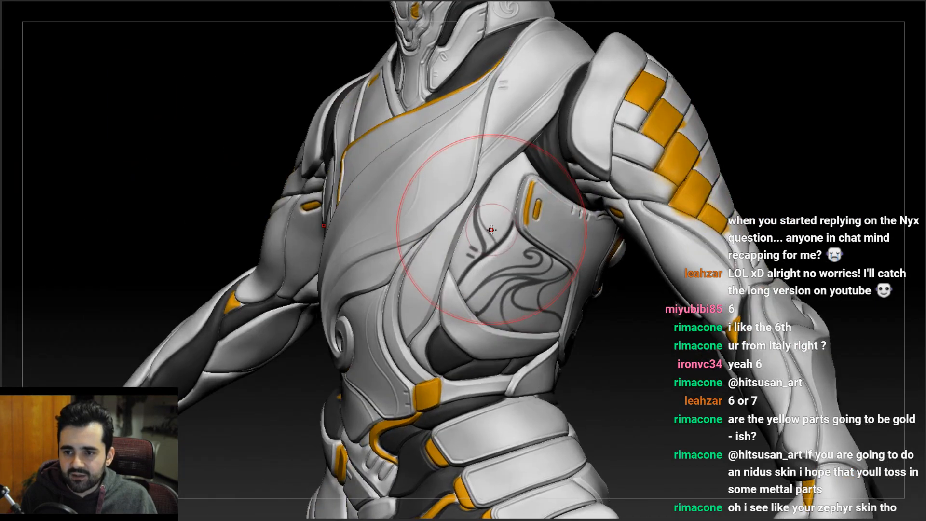
ctrl+drag(500, 265, 524, 314)
key(ctrl+z)
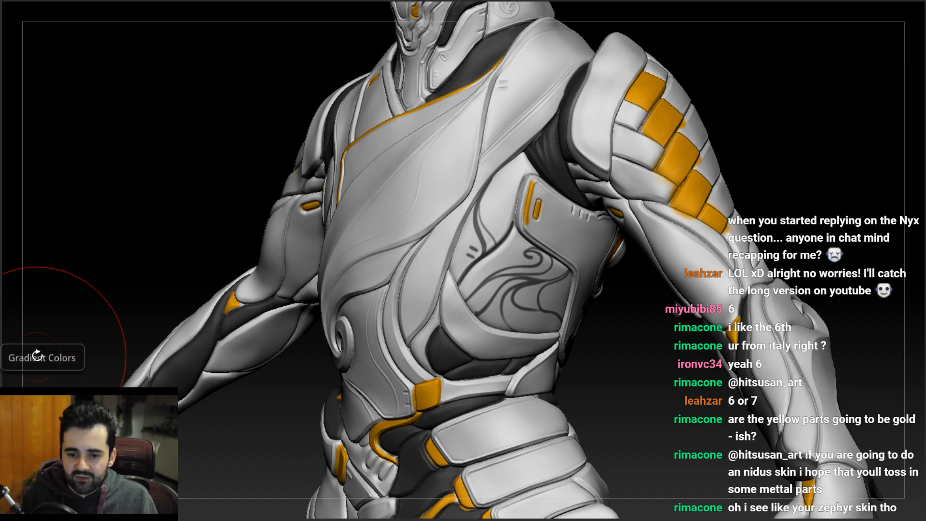
- Switch the paint colour and brush broadly over the rib panel to fade the dark swirl lines to a light guide
click(2, 362)
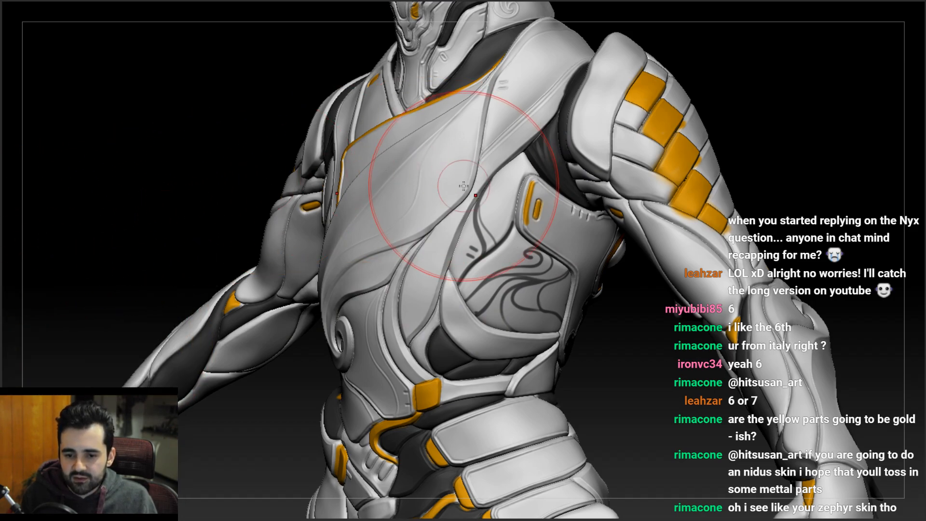
click(2, 341)
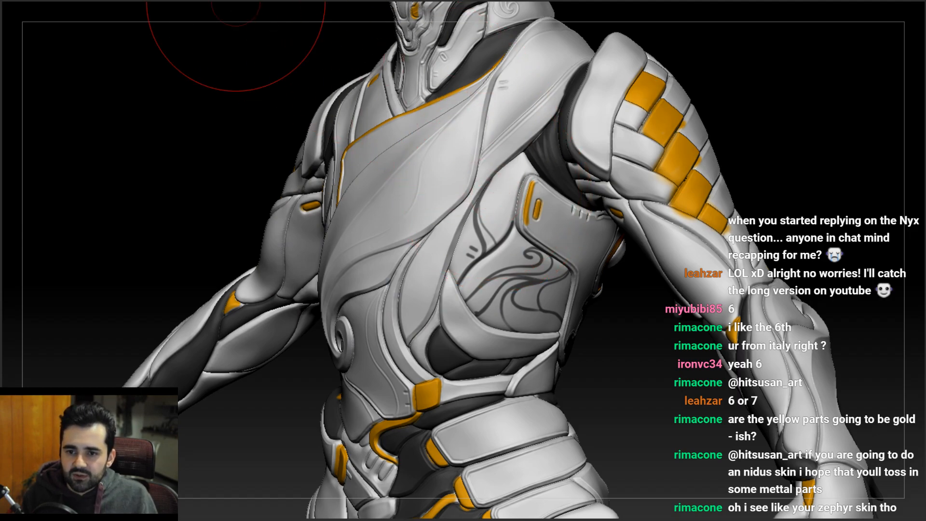
mouse_move(475, 217)
mouse_down()
mouse_move(499, 197)
mouse_move(515, 314)
mouse_move(482, 198)
mouse_move(478, 225)
mouse_up()
mouse_move(542, 299)
right_down()
mouse_move(507, 289)
mouse_move(565, 276)
mouse_move(569, 323)
mouse_move(483, 330)
right_up()
drag(639, 338, 627, 372)
drag(580, 408, 565, 396)
mouse_move(460, 376)
right_down()
mouse_move(501, 327)
mouse_move(479, 251)
mouse_move(484, 284)
mouse_move(496, 287)
mouse_move(490, 303)
right_up()
right_click(496, 288)
- Set the Slash3 brush to draw size 3 and Z Intensity 27, with Zsub on and Rgb off
key(s)
key(space)
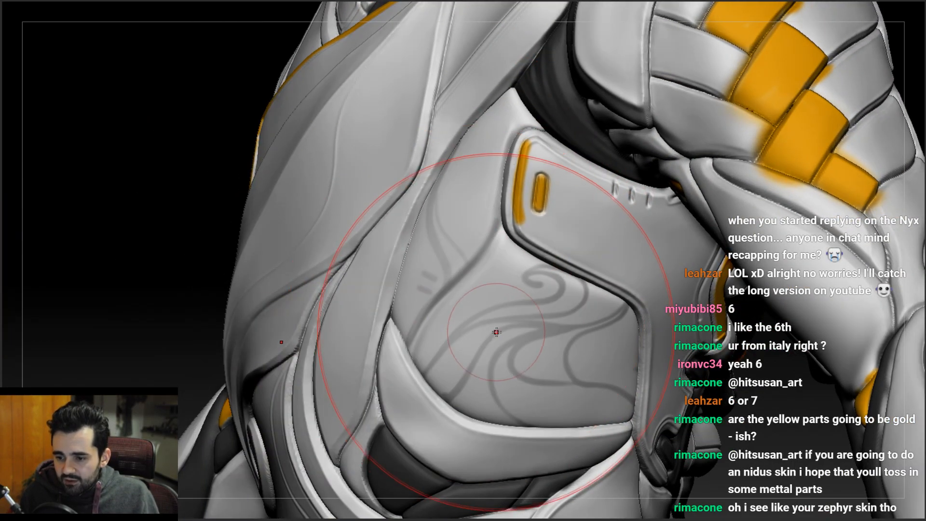
key(space)
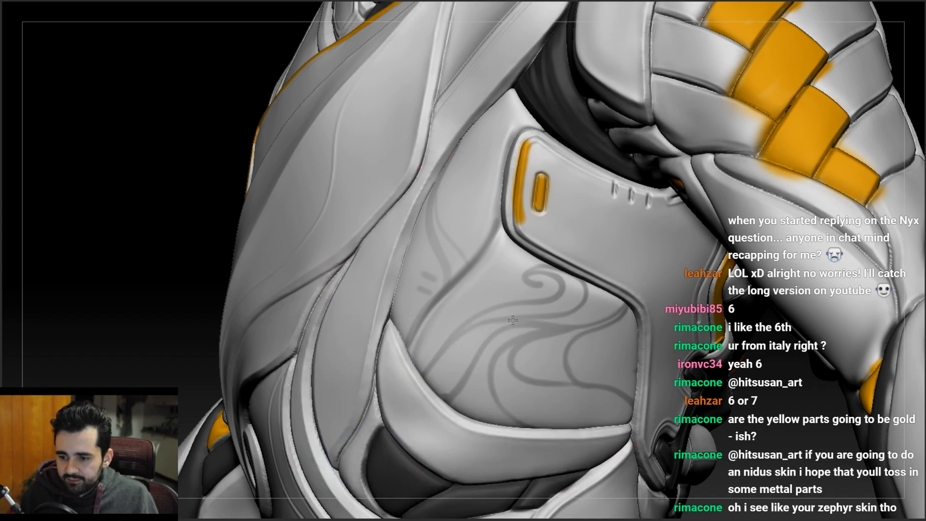
right_drag(513, 320, 520, 320)
key(space)
drag(511, 319, 494, 322)
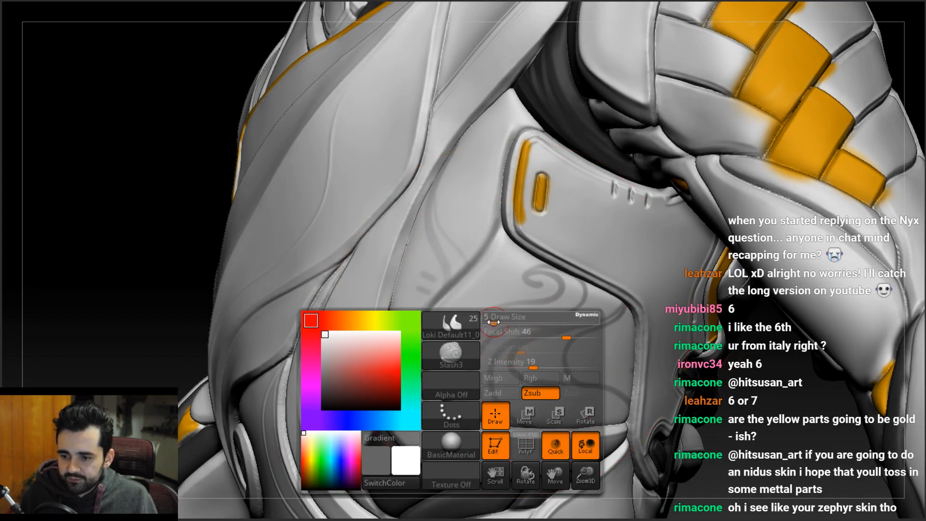
key(space)
drag(548, 359, 554, 360)
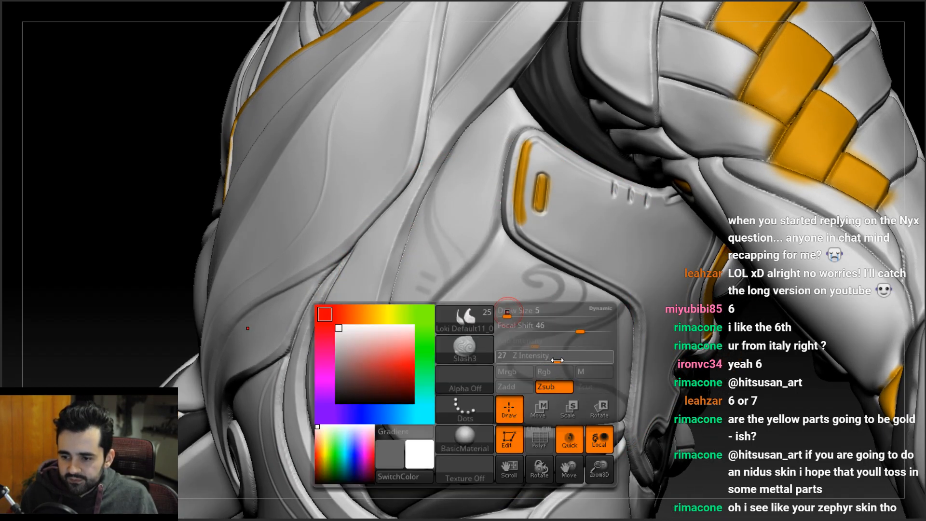
key(space)
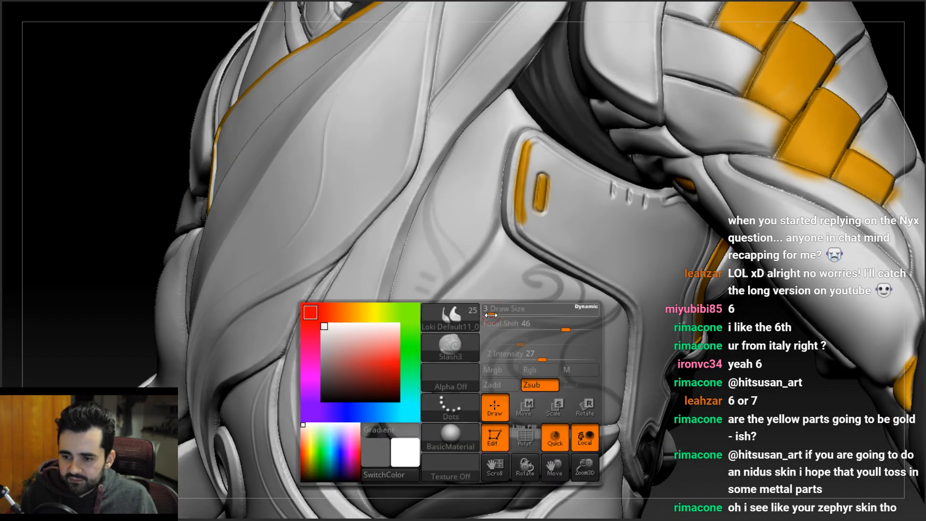
- Carve the upper guide curve on the rib panel, from beside the chest wrap down to the fork
right_drag(423, 206, 433, 169)
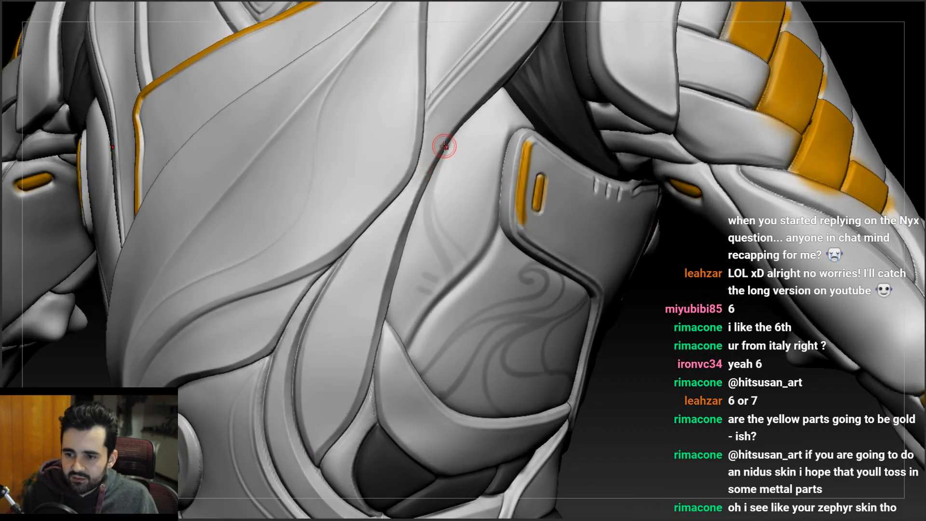
drag(427, 197, 439, 248)
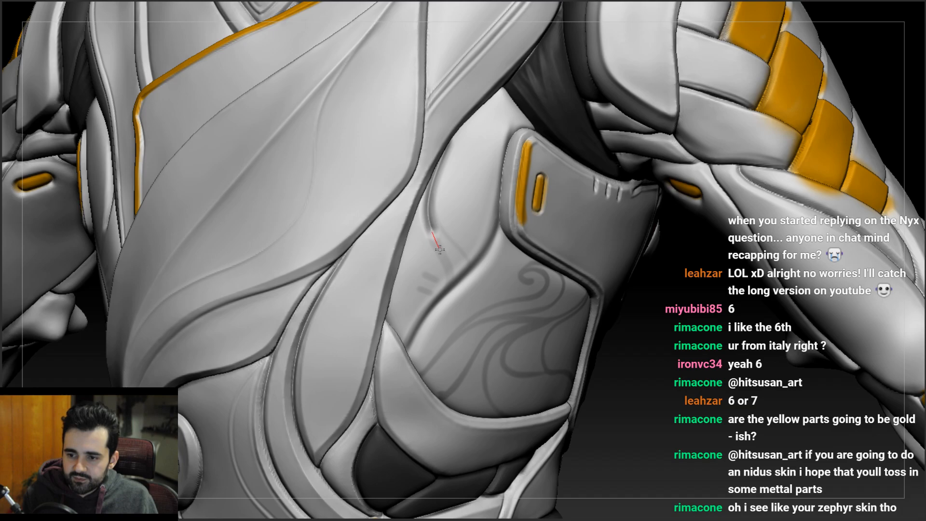
drag(454, 295, 451, 305)
mouse_move(453, 280)
ctrl+right_down()
mouse_move(448, 87)
mouse_move(492, 164)
mouse_move(432, 179)
mouse_move(428, 206)
ctrl+right_up()
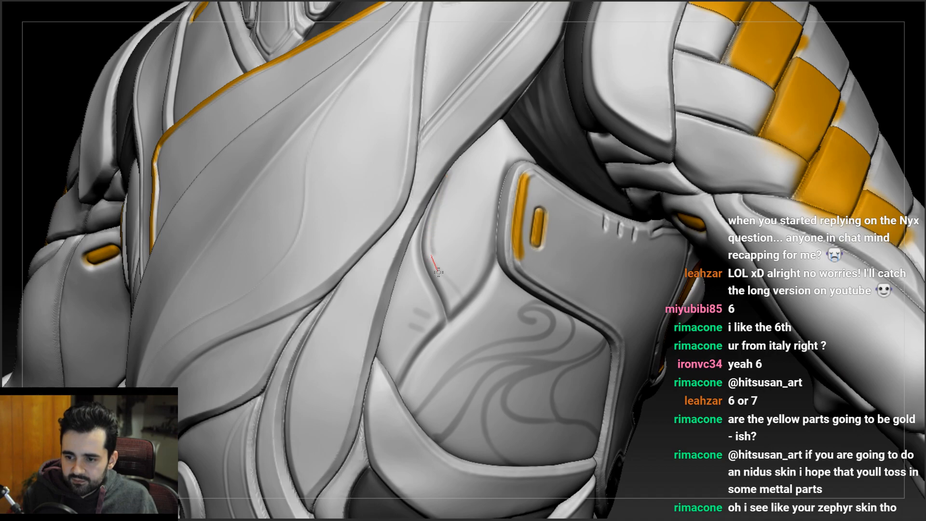
- Carve the second curve of the upper fork alongside the first, meeting it at the diagonal groove
right_drag(476, 290, 453, 285)
mouse_move(457, 249)
right_down()
mouse_move(471, 257)
mouse_move(440, 190)
right_up()
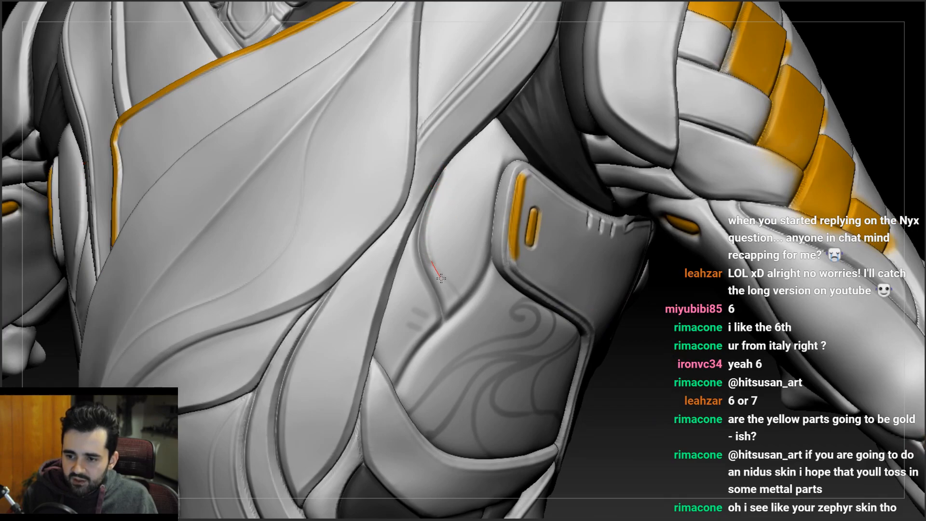
mouse_move(464, 314)
right_down()
mouse_move(440, 254)
mouse_move(434, 207)
mouse_move(450, 205)
mouse_move(442, 187)
right_up()
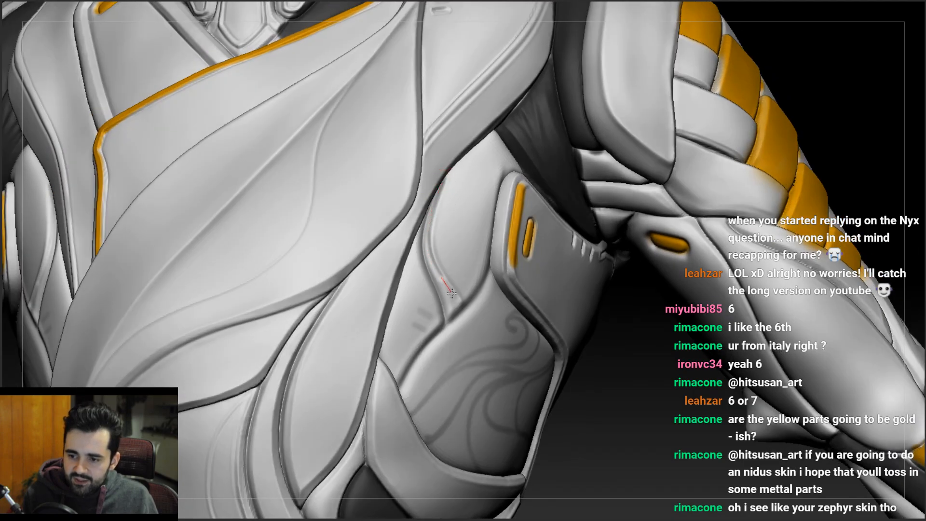
drag(464, 313, 466, 318)
mouse_move(502, 314)
ctrl+right_down()
mouse_move(502, 270)
mouse_move(458, 289)
ctrl+right_up()
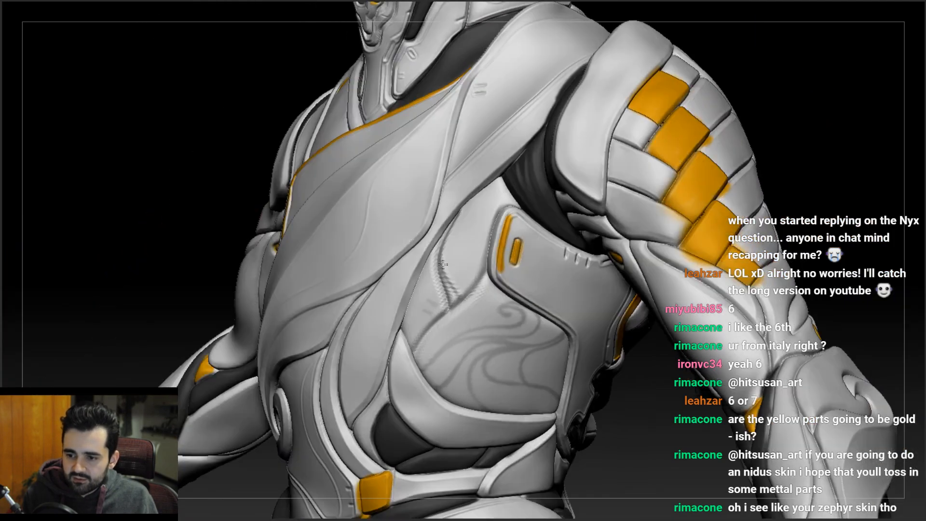
ctrl+right_drag(486, 317, 480, 281)
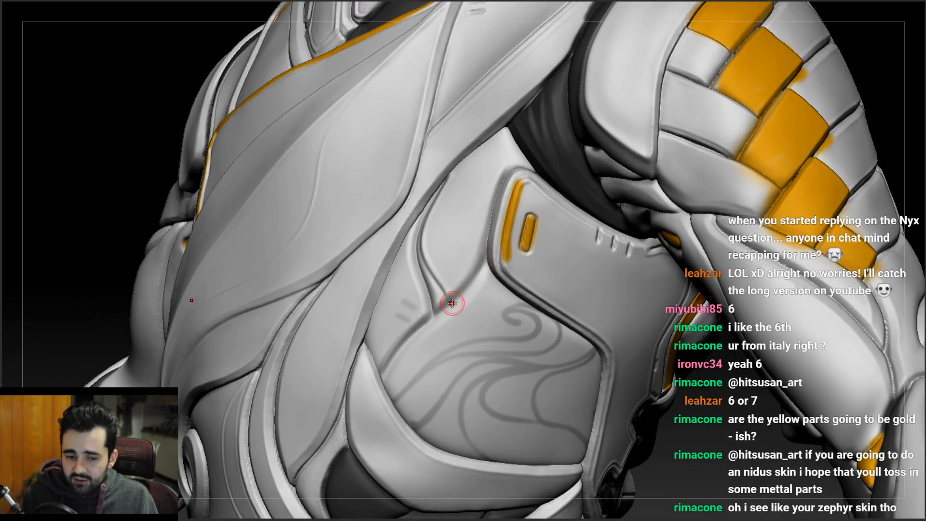
- Carve the spiral curl with its long sweeping tail and the parallel line wrapping beneath it
mouse_move(470, 302)
right_down()
mouse_move(420, 306)
mouse_move(384, 291)
right_up()
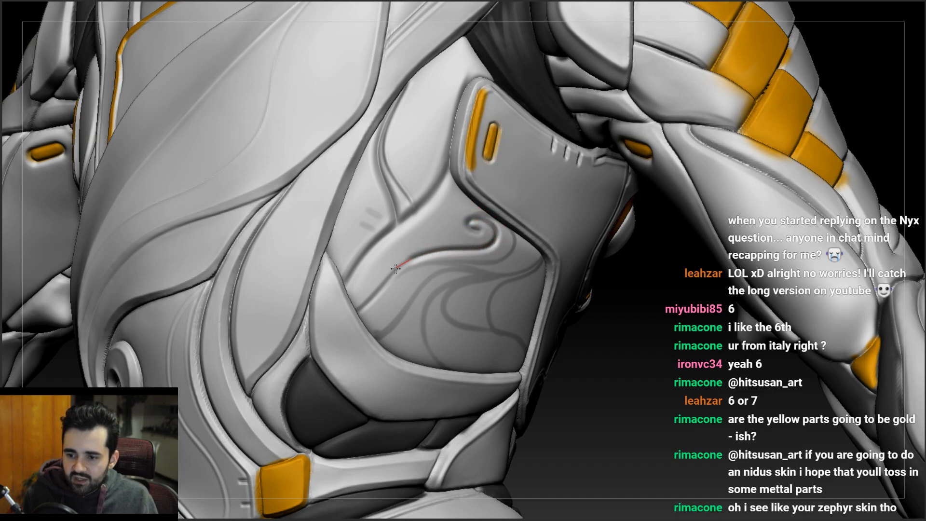
mouse_move(355, 271)
right_down()
mouse_move(395, 254)
mouse_move(405, 234)
mouse_move(444, 239)
right_up()
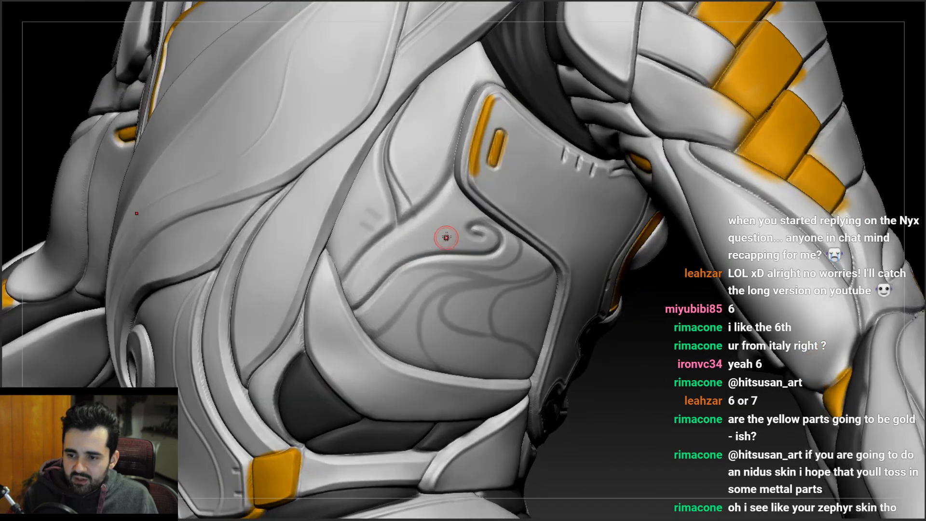
ctrl+right_drag(367, 268, 368, 306)
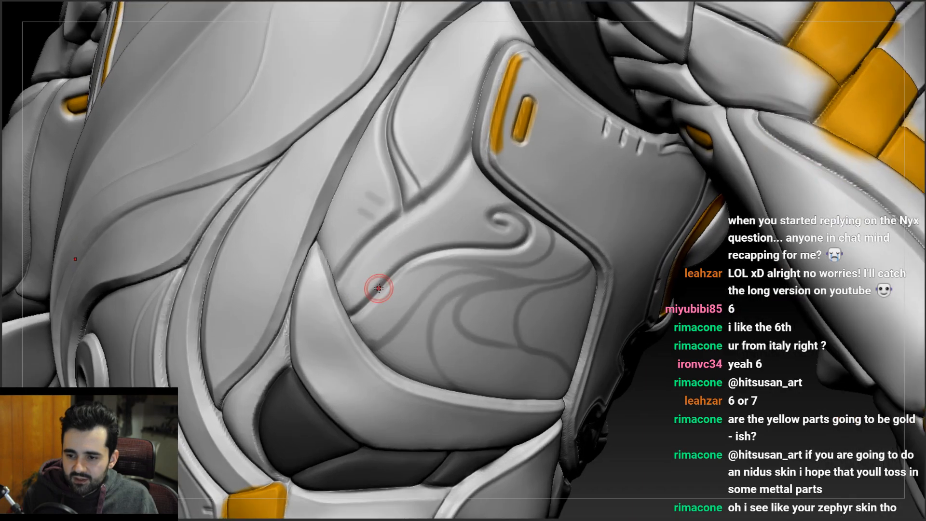
right_drag(554, 241, 539, 227)
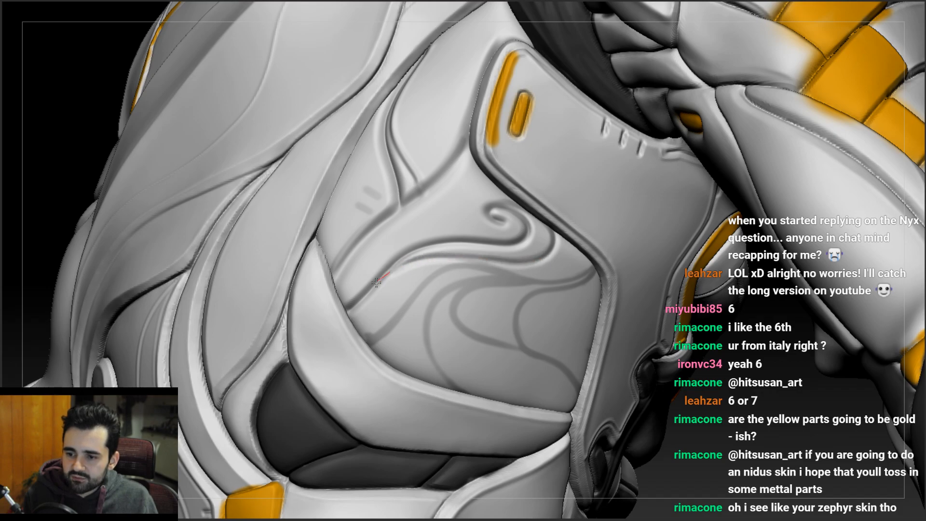
- Deepen the spiral curl's tip and its outer arc for a cleaner groove
key(space)
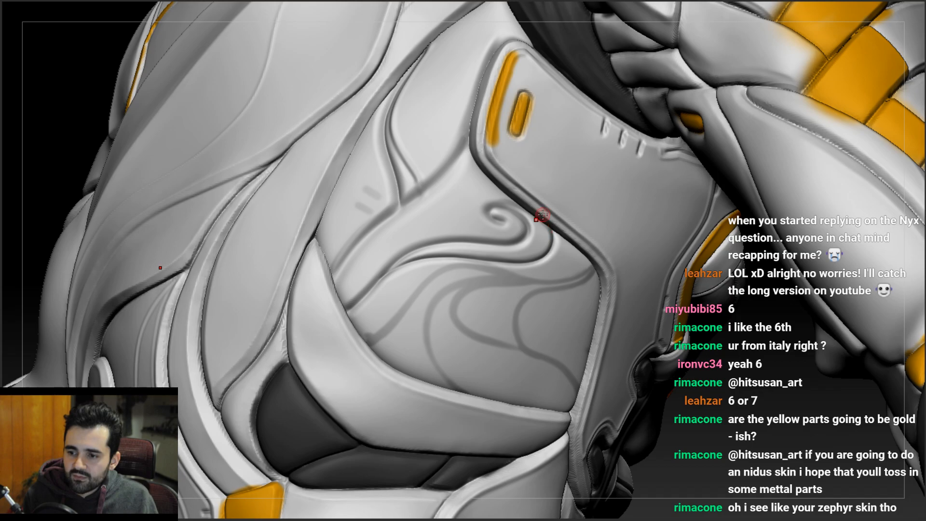
mouse_move(509, 216)
right_down()
mouse_move(504, 200)
mouse_move(494, 202)
mouse_move(492, 240)
right_up()
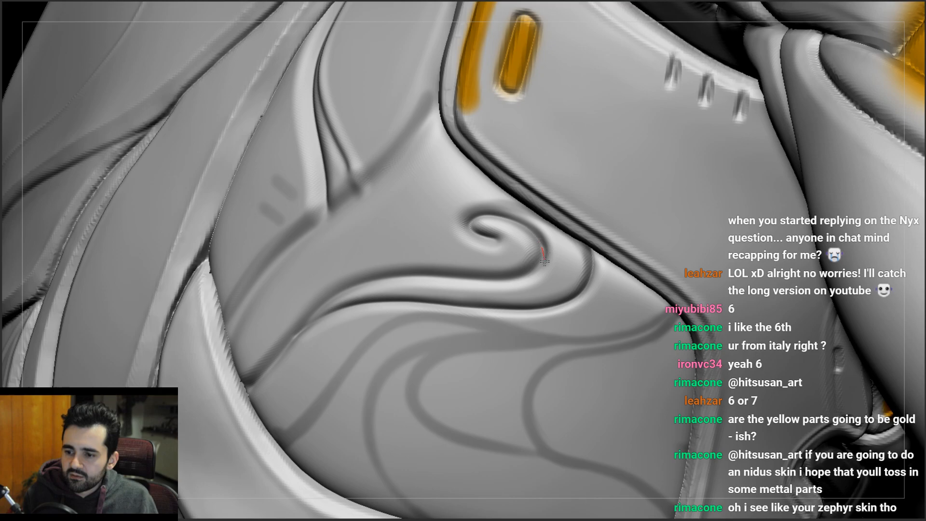
right_drag(512, 217, 484, 212)
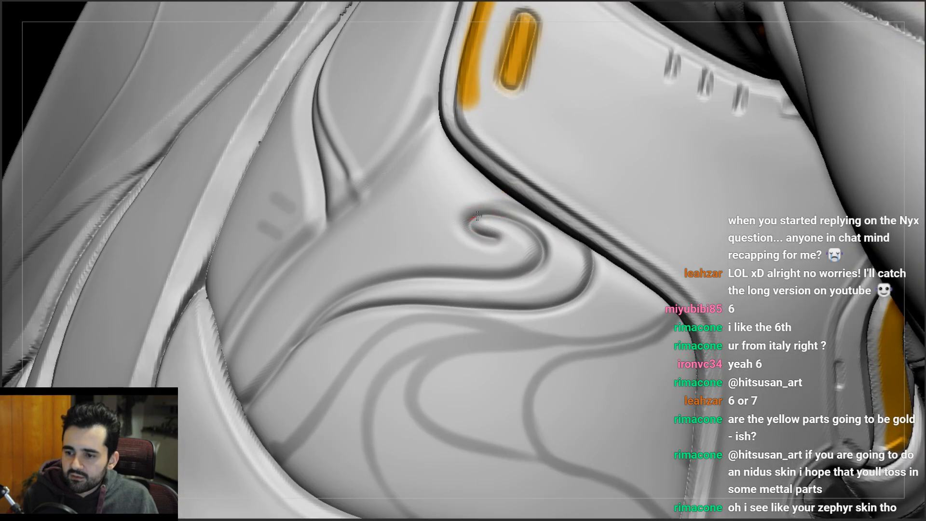
- With draw size 4, carve the long curve from the panel's outer corner below the curl down to its lower edge
mouse_move(491, 223)
ctrl+right_down()
mouse_move(495, 241)
mouse_move(555, 226)
mouse_move(491, 227)
mouse_move(515, 233)
mouse_move(523, 250)
mouse_move(579, 234)
ctrl+right_up()
key(ctrl+z)
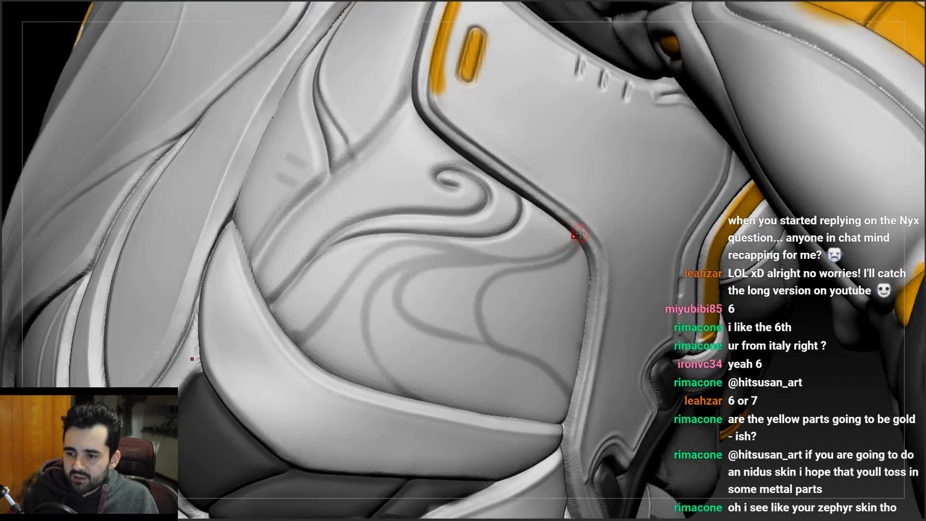
drag(481, 259, 421, 265)
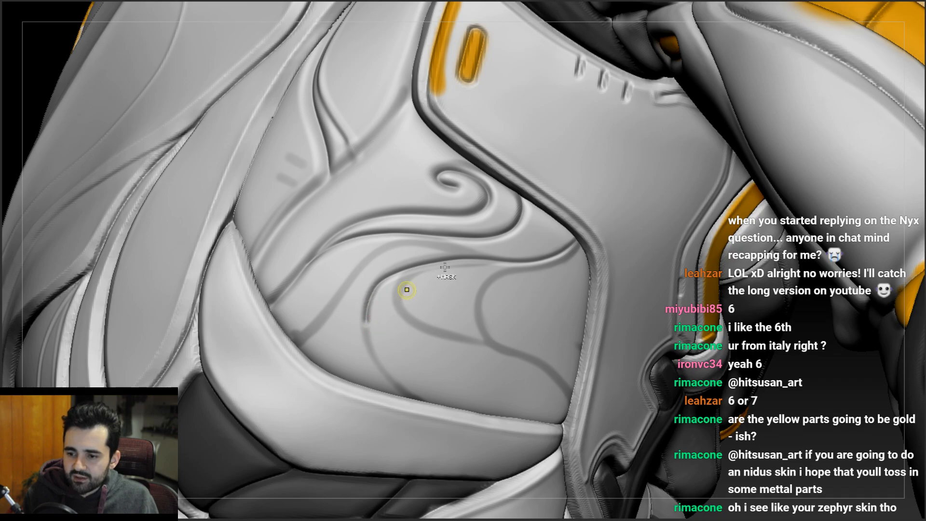
key(space)
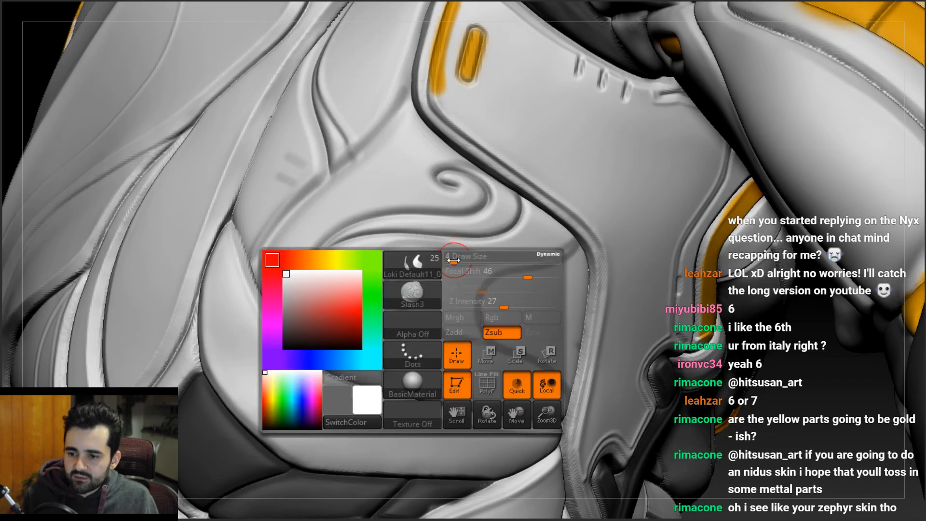
right_drag(566, 242, 563, 248)
key(space)
mouse_move(563, 248)
mouse_down()
mouse_move(419, 265)
mouse_move(380, 282)
mouse_up()
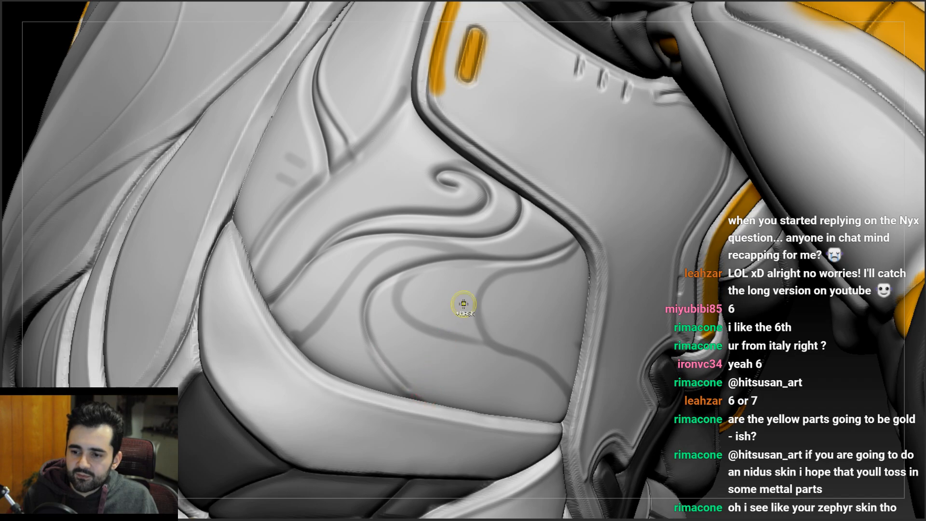
key(ctrl+z)
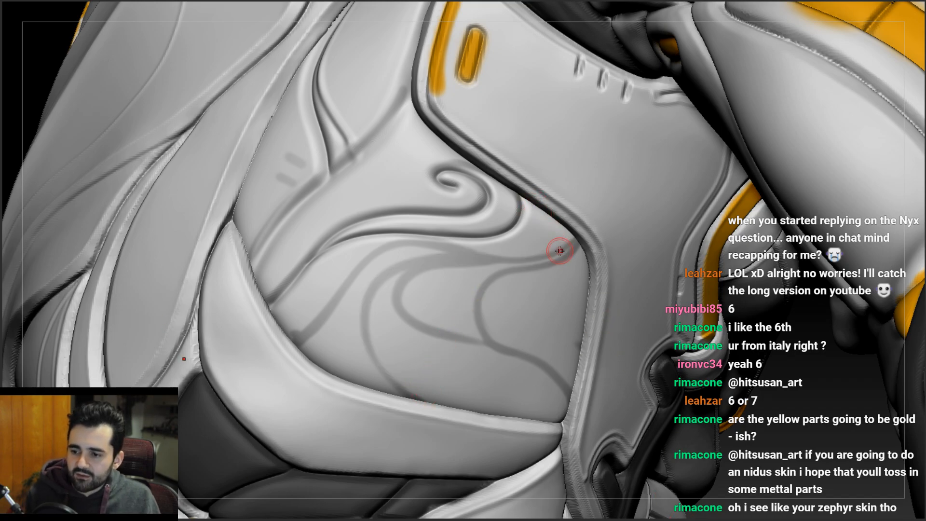
mouse_move(520, 262)
mouse_down()
mouse_move(427, 260)
mouse_move(392, 269)
mouse_move(364, 294)
mouse_move(367, 345)
mouse_move(386, 376)
mouse_move(429, 400)
mouse_up()
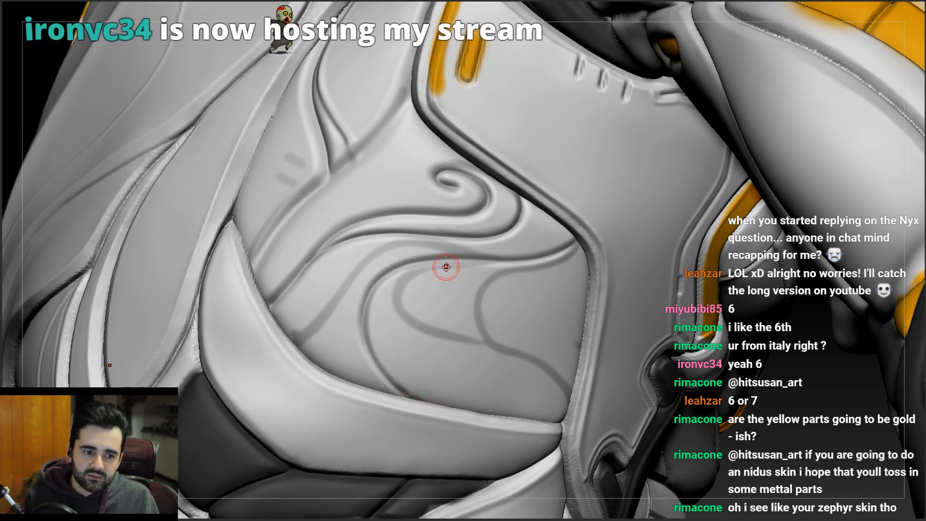
- Carve the outer branch that hooks inward from the panel's outer corner and sweeps back down to its lower outer corner
mouse_move(501, 191)
right_down()
mouse_move(532, 190)
mouse_move(497, 191)
mouse_move(496, 181)
right_up()
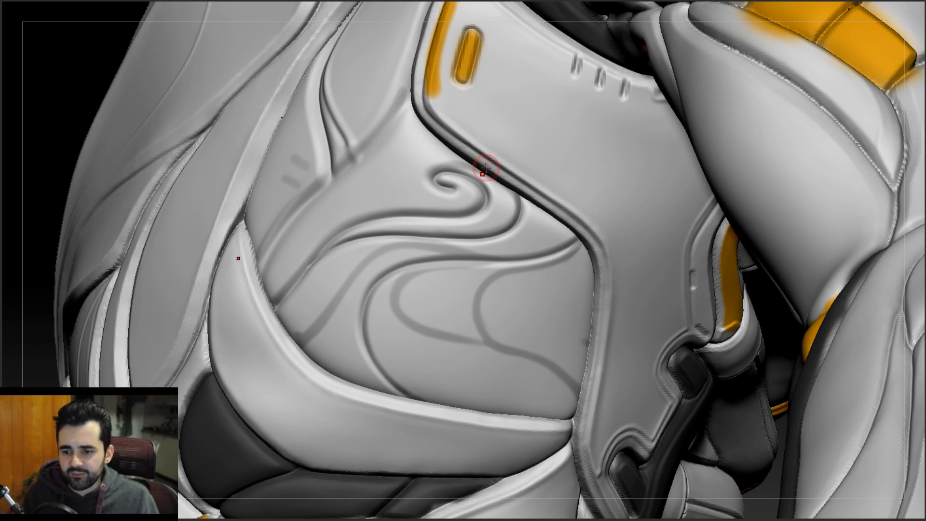
mouse_move(468, 231)
right_down()
mouse_move(552, 233)
mouse_move(560, 258)
mouse_move(569, 245)
right_up()
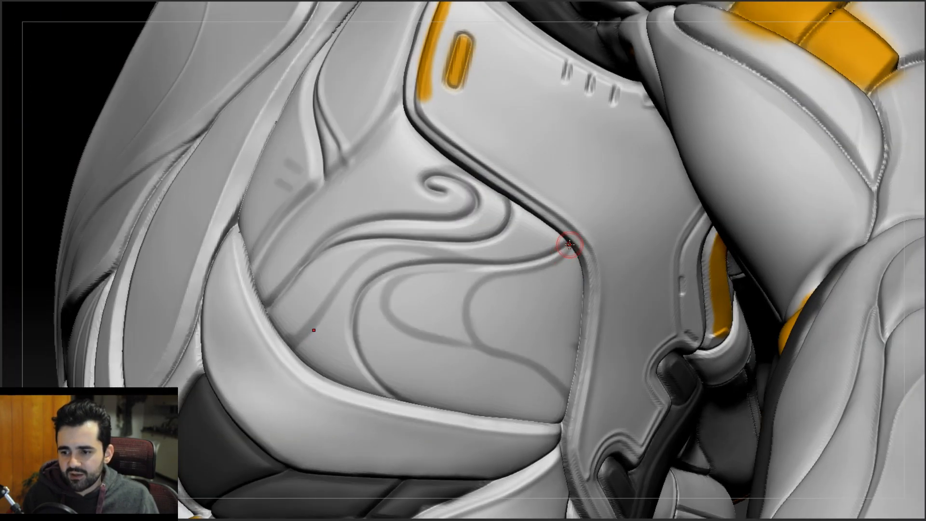
mouse_move(565, 247)
mouse_down()
mouse_move(503, 269)
mouse_move(462, 326)
mouse_up()
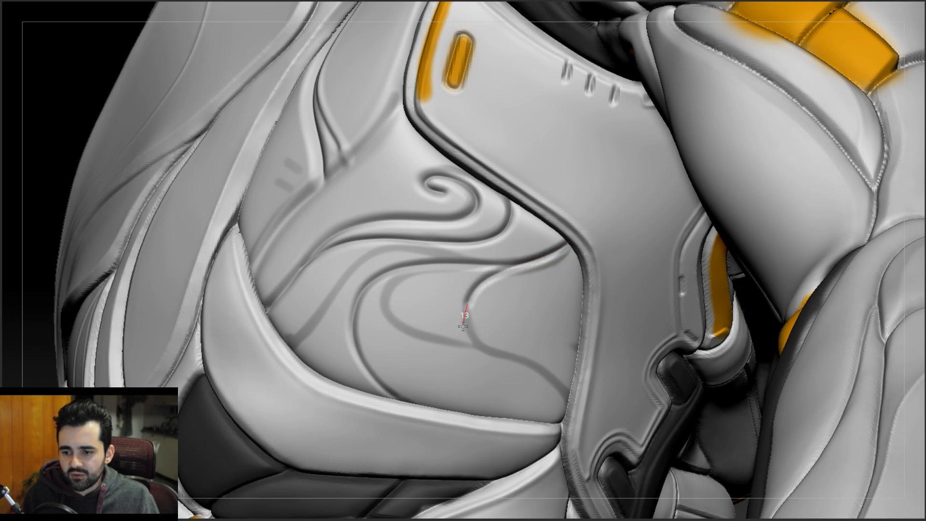
drag(514, 363, 558, 398)
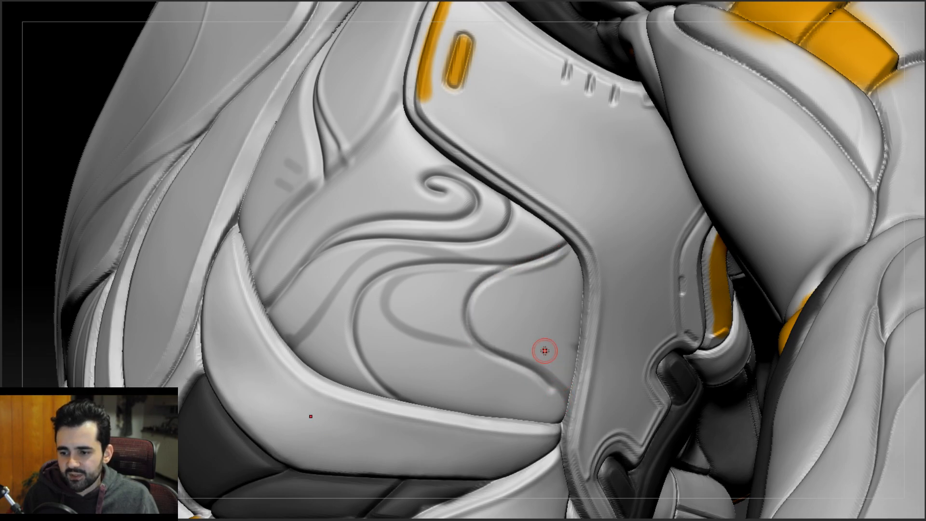
right_drag(548, 356, 549, 284)
key(ctrl+z)
right_drag(555, 247, 562, 248)
mouse_move(547, 261)
mouse_down()
mouse_move(501, 271)
mouse_move(471, 295)
mouse_move(472, 320)
mouse_move(527, 363)
mouse_up()
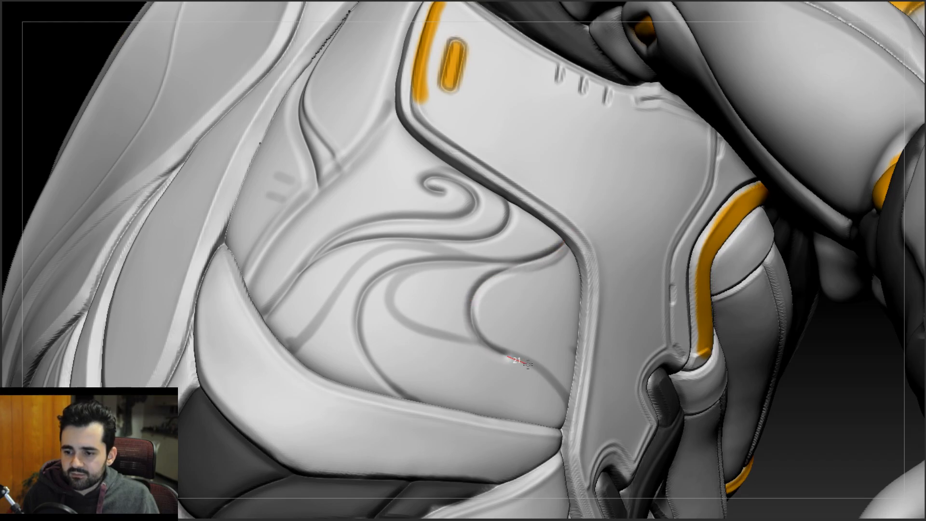
right_drag(549, 406, 500, 418)
- Carve the rounded inner loop between the long curve and the outer branch, strengthening its lower end at the branch
right_drag(509, 241, 557, 253)
mouse_move(486, 264)
mouse_down()
mouse_move(409, 262)
mouse_move(376, 298)
mouse_up()
drag(415, 334, 475, 343)
mouse_move(488, 309)
right_down()
mouse_move(417, 292)
mouse_move(433, 263)
right_up()
drag(432, 263, 410, 266)
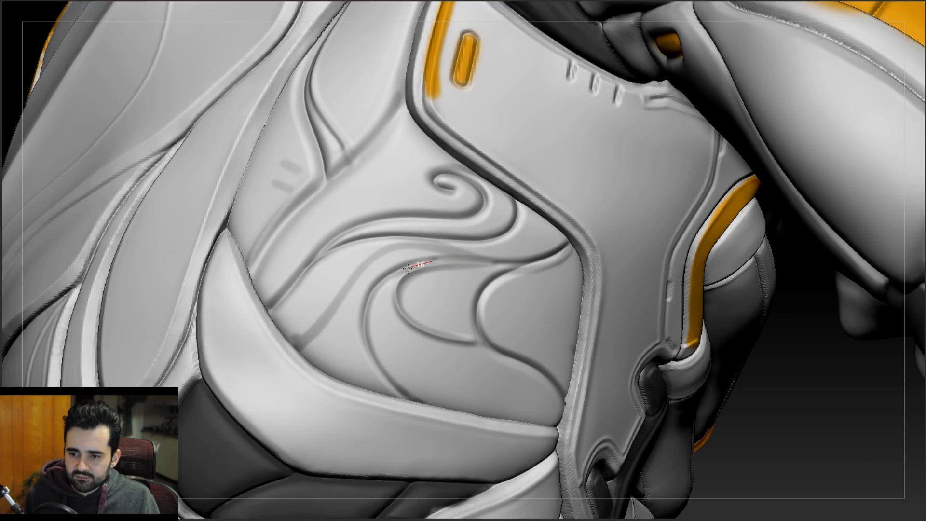
mouse_move(385, 303)
mouse_down()
mouse_move(404, 323)
mouse_move(512, 356)
mouse_up()
right_drag(473, 332, 449, 338)
drag(504, 350, 506, 351)
- Deepen the line above the inner loop so the loop and long curve merge toward the outer corner
mouse_move(454, 276)
right_down()
mouse_move(469, 264)
mouse_move(461, 267)
right_up()
drag(419, 268, 449, 262)
right_drag(522, 263, 509, 257)
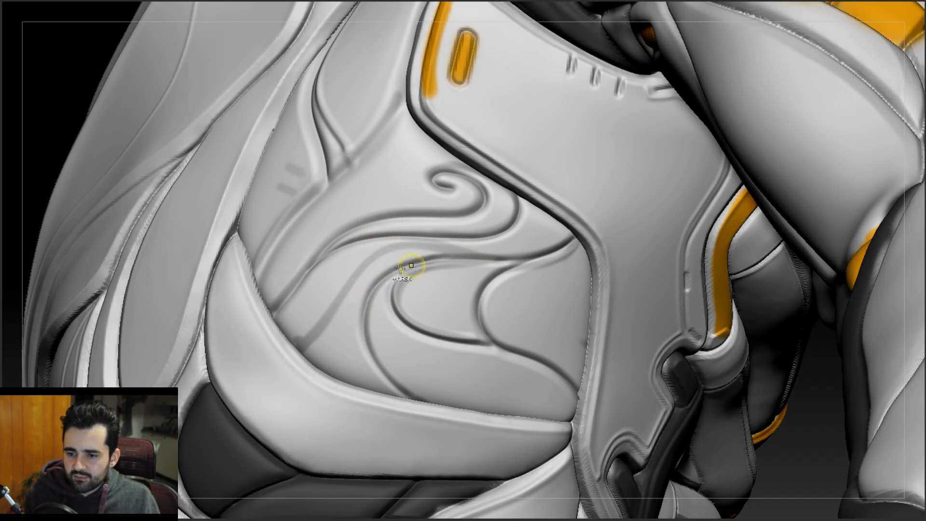
drag(537, 261, 400, 268)
drag(493, 261, 535, 257)
right_drag(439, 247, 419, 249)
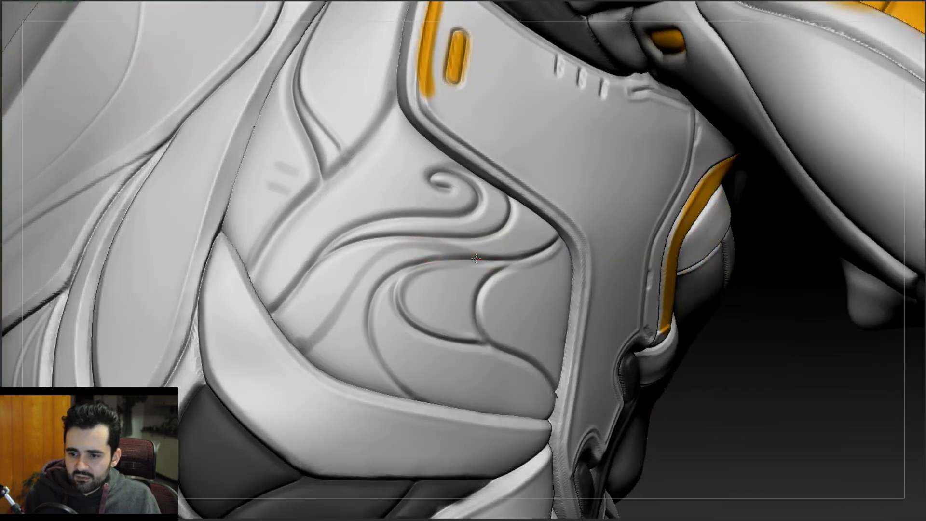
- Carve the remaining guide line from the merged curves beneath the curl down to the panel's lower inner edge
drag(386, 248, 333, 310)
right_drag(367, 275, 434, 248)
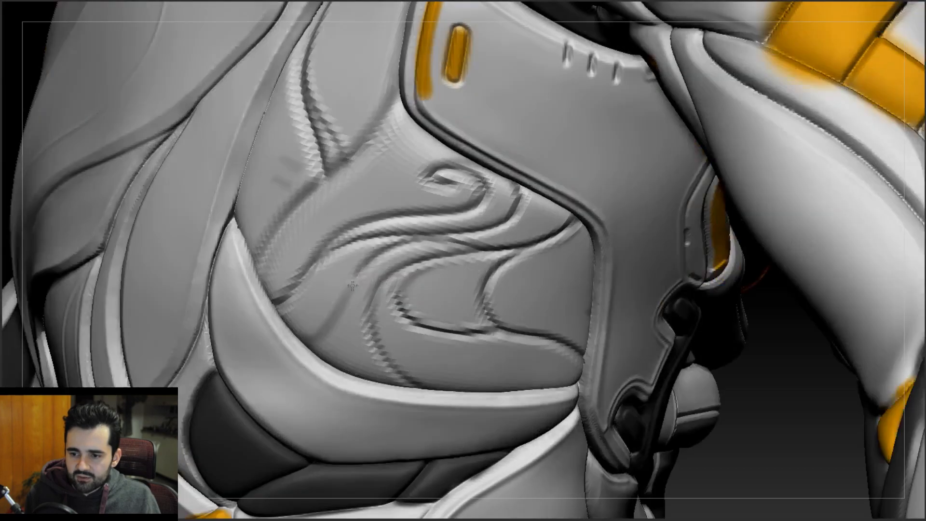
key(ctrl+z)
key(space)
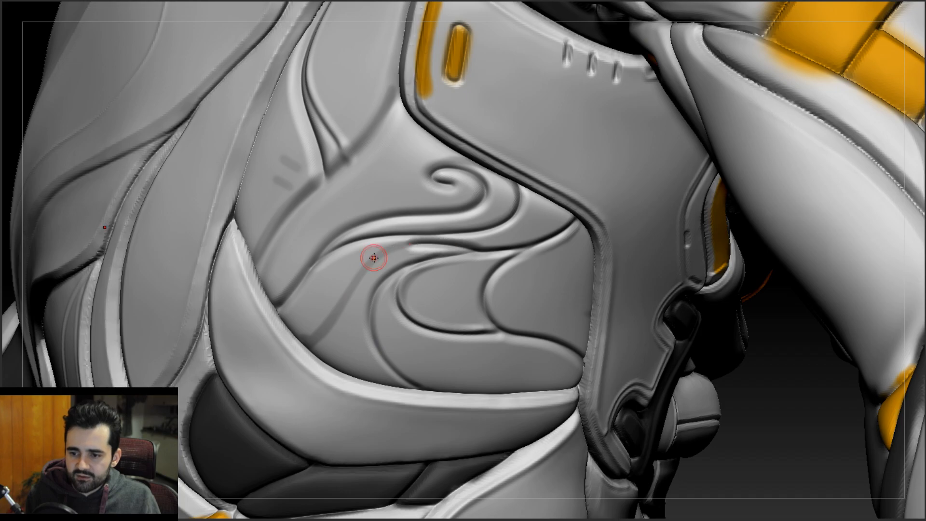
mouse_move(480, 251)
mouse_down()
mouse_move(413, 242)
mouse_move(372, 252)
mouse_move(299, 343)
mouse_up()
- Refine the last carved line, extending its lower end to meet the waist band
mouse_move(278, 320)
right_down()
mouse_move(322, 249)
mouse_move(440, 244)
right_up()
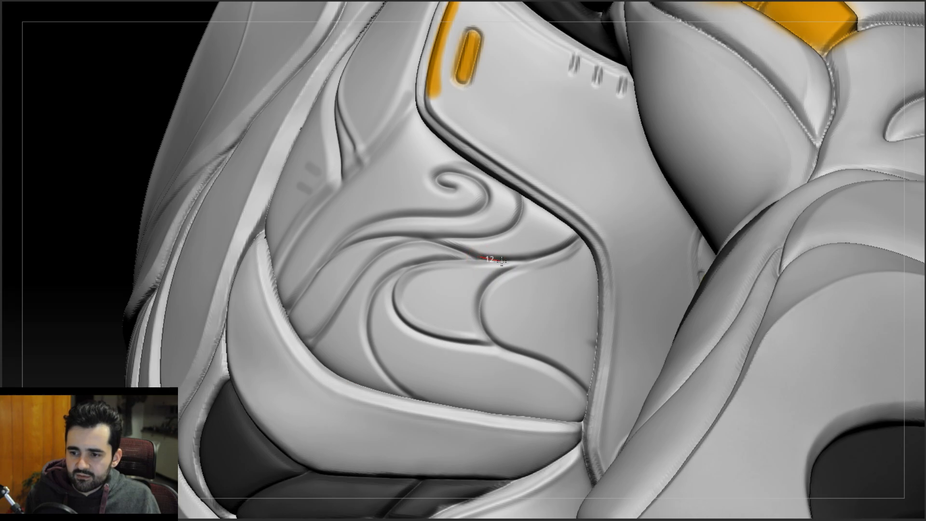
mouse_move(493, 246)
right_down()
mouse_move(459, 250)
mouse_move(418, 238)
right_up()
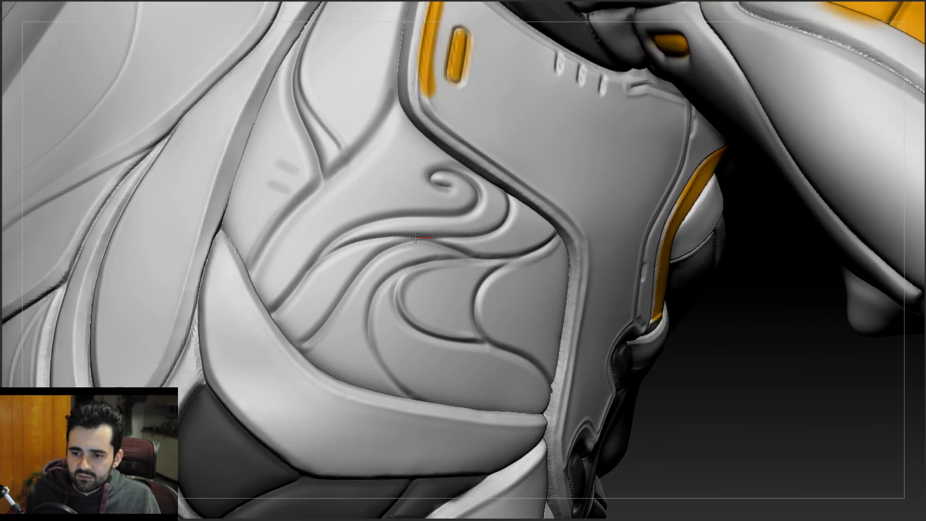
drag(299, 360, 294, 362)
drag(323, 328, 287, 360)
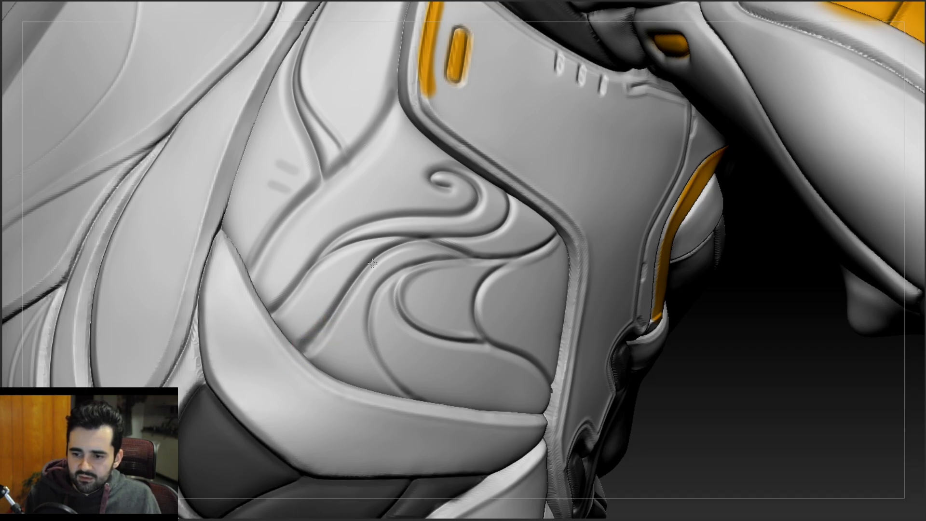
- Carve the two short dashes beside the upper fork after checking the pattern on the whole torso
mouse_move(372, 298)
right_down()
mouse_move(368, 260)
mouse_move(347, 244)
mouse_move(349, 217)
mouse_move(408, 235)
right_up()
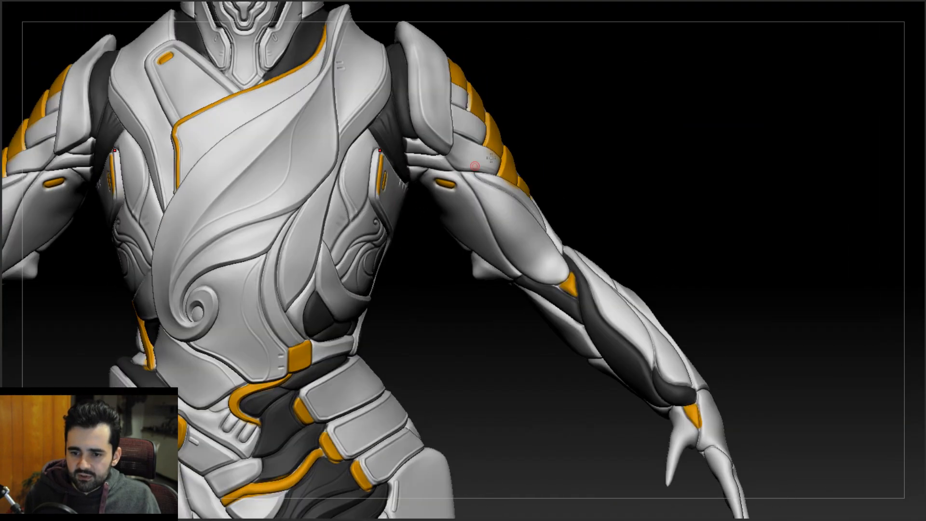
right_drag(460, 180, 347, 270)
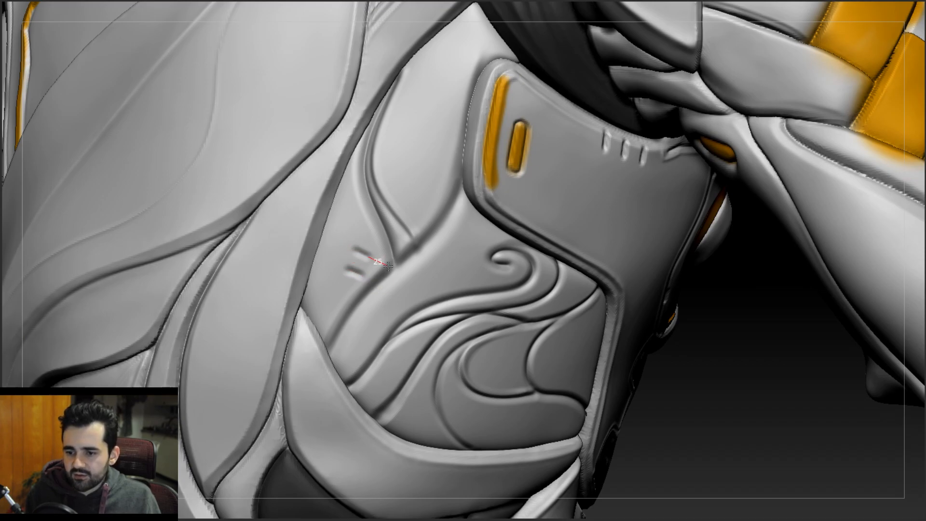
- Extend the swirl's curl with an outer turn wrapping around its inner end, after checking the pattern on the torso
ctrl+right_drag(386, 268, 413, 208)
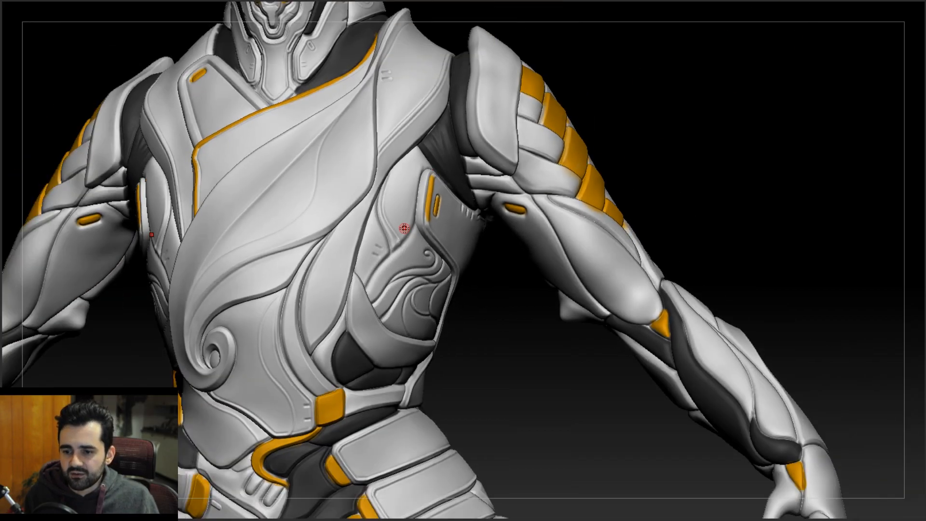
right_drag(470, 233, 395, 359)
mouse_move(395, 359)
ctrl+right_down()
mouse_move(405, 198)
mouse_move(446, 327)
mouse_move(471, 297)
mouse_move(455, 363)
mouse_move(467, 289)
ctrl+right_up()
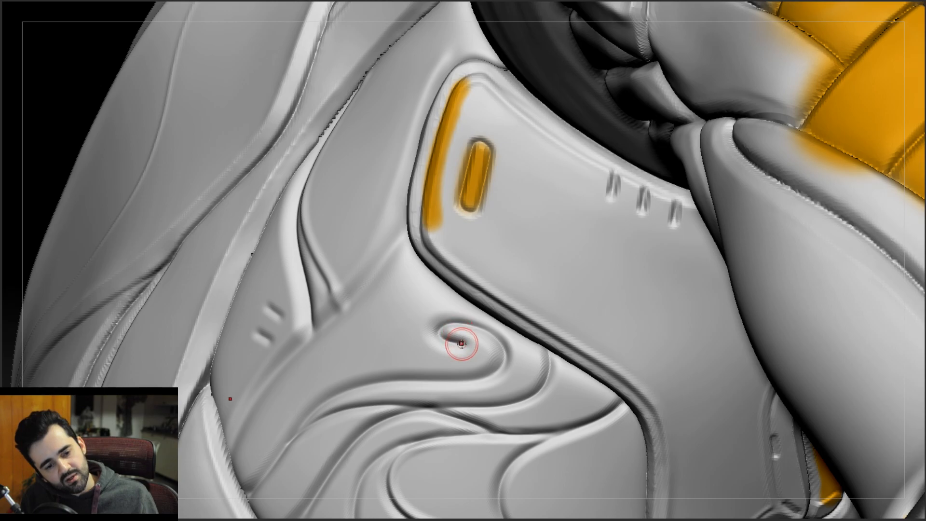
right_drag(492, 324, 426, 334)
drag(466, 345, 433, 343)
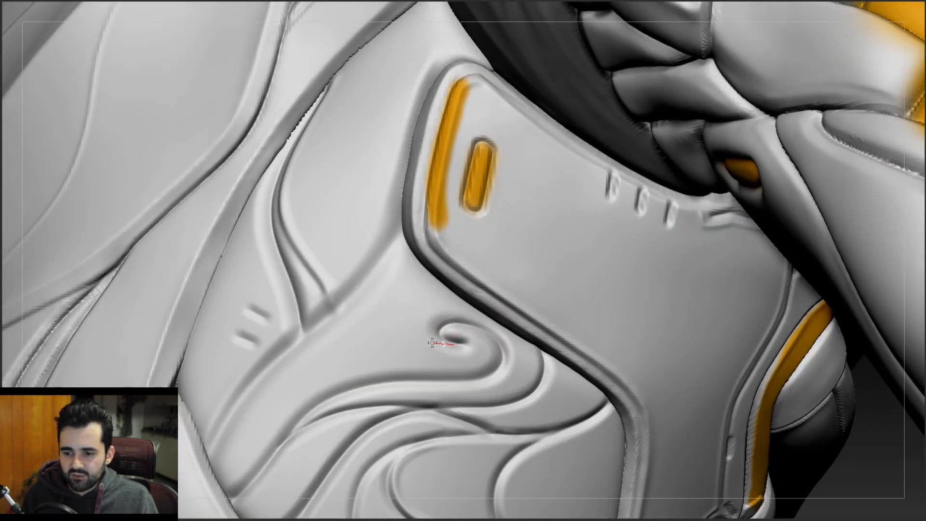
mouse_move(421, 312)
mouse_down()
mouse_move(469, 301)
mouse_move(450, 309)
mouse_up()
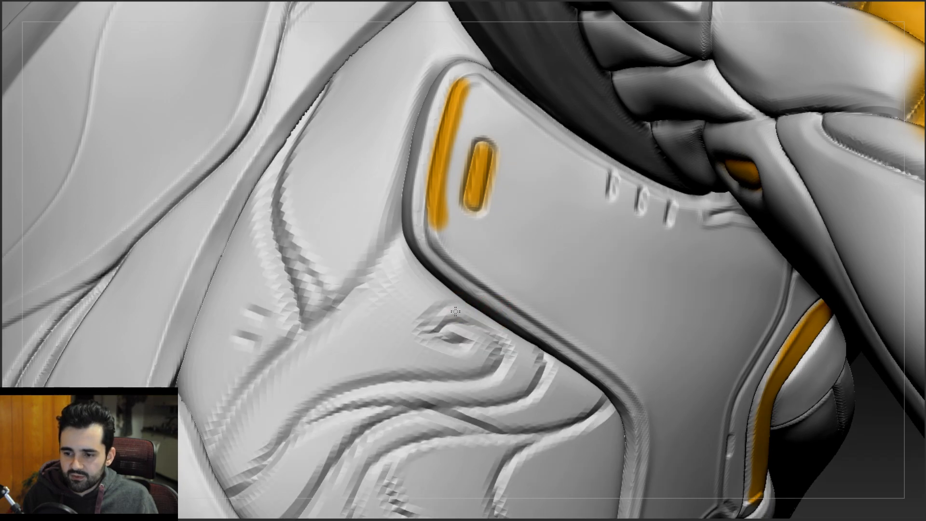
key(space)
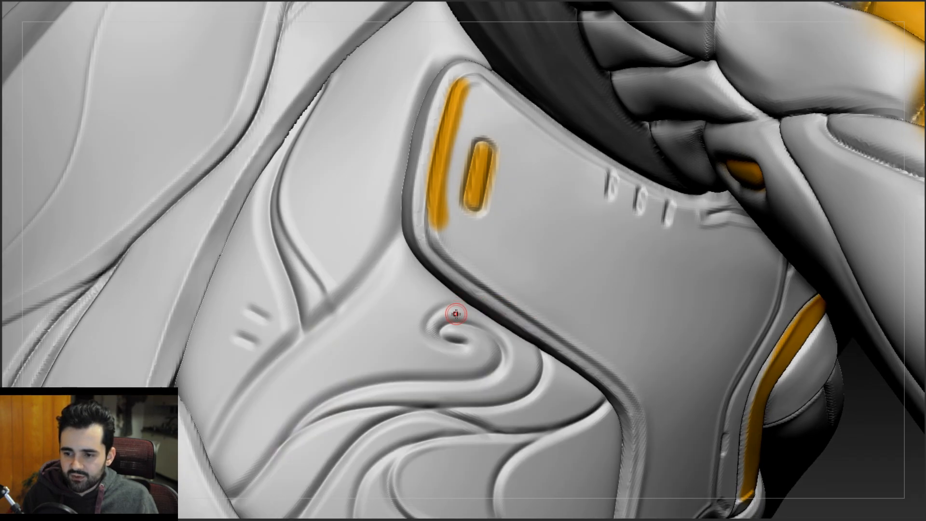
key(space)
key(space)
drag(456, 316, 454, 316)
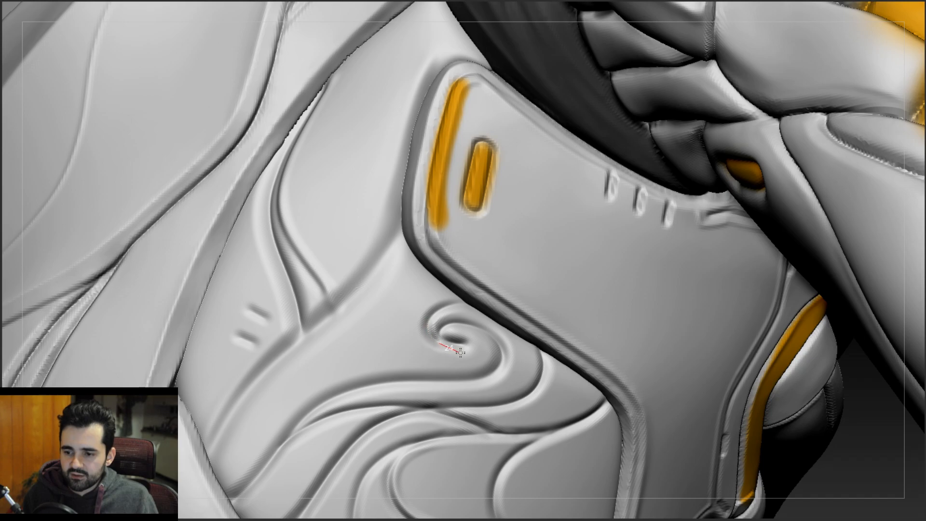
- Carve a second line from the curl's outer turn around the bend and along the long curve beneath it
right_drag(470, 320, 444, 320)
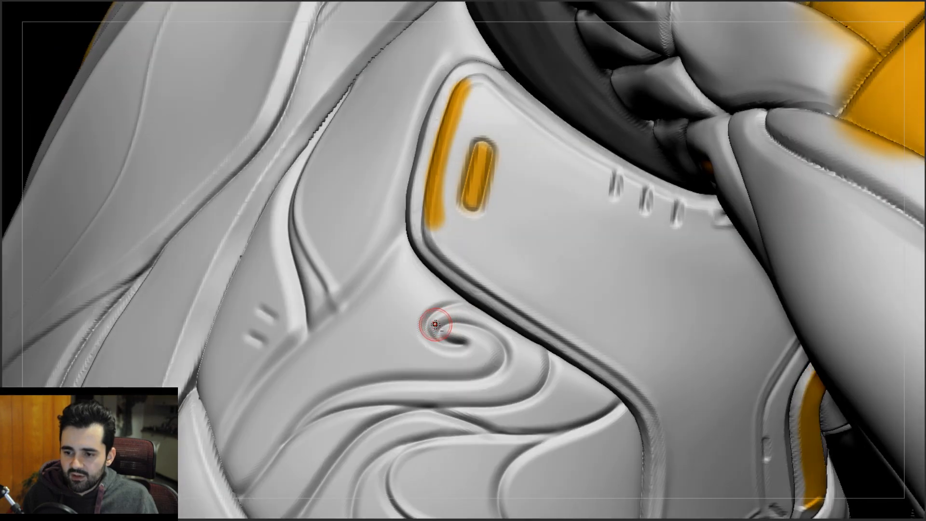
drag(474, 311, 516, 330)
mouse_move(530, 368)
mouse_down()
mouse_move(496, 384)
mouse_move(388, 390)
mouse_move(302, 415)
mouse_up()
mouse_move(302, 415)
right_down()
mouse_move(355, 397)
mouse_move(482, 284)
mouse_move(502, 309)
right_up()
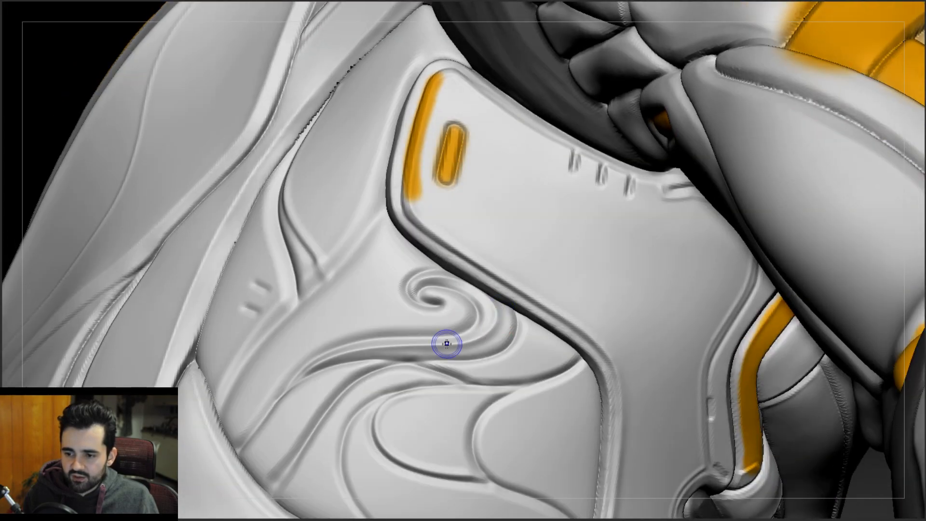
- Deepen the bend below the curl and taper the long curve's lower end toward the waist band
right_drag(339, 362, 303, 367)
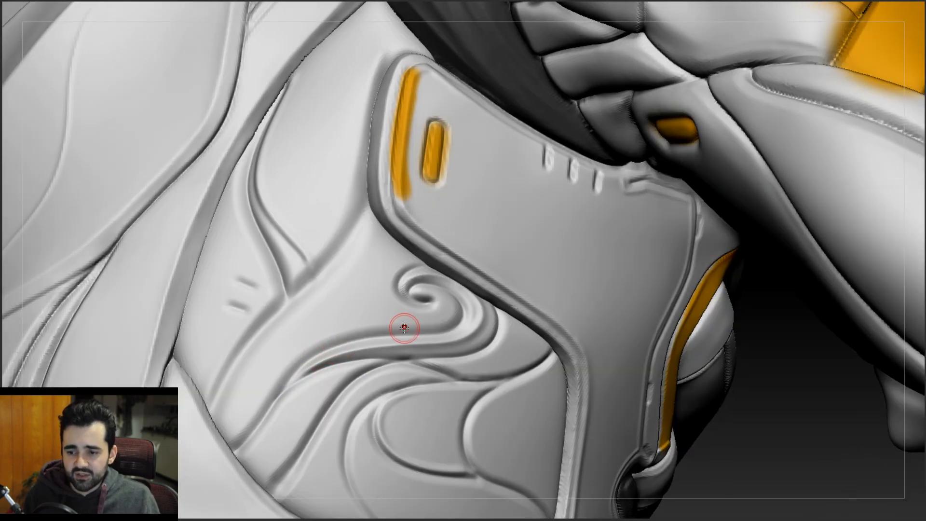
mouse_move(421, 318)
right_down()
mouse_move(507, 294)
mouse_move(529, 275)
mouse_move(539, 289)
right_up()
mouse_move(537, 275)
mouse_down()
mouse_move(507, 310)
mouse_move(529, 298)
mouse_move(516, 308)
mouse_up()
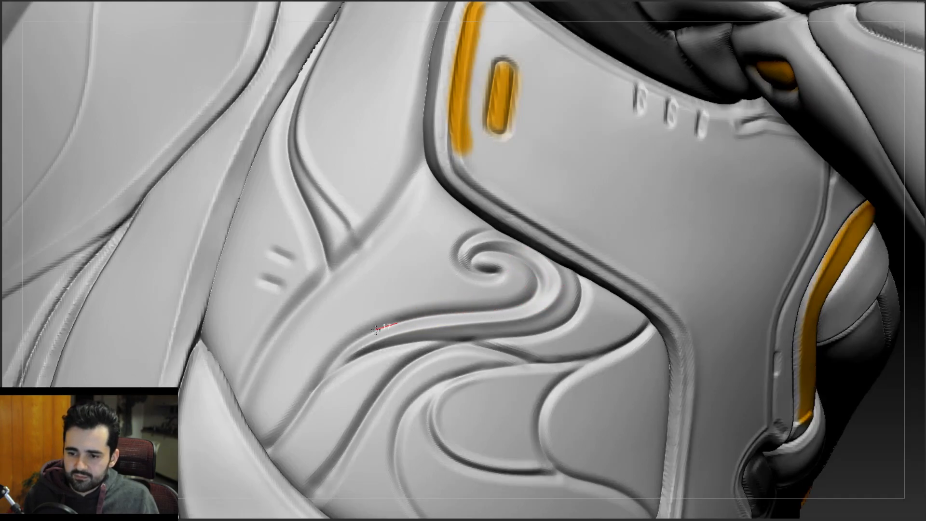
drag(343, 353, 309, 392)
mouse_move(351, 337)
right_down()
mouse_move(419, 294)
mouse_move(446, 314)
mouse_move(430, 312)
right_up()
drag(418, 317, 397, 345)
drag(355, 389, 355, 390)
right_drag(379, 305, 375, 297)
right_drag(512, 85, 506, 65)
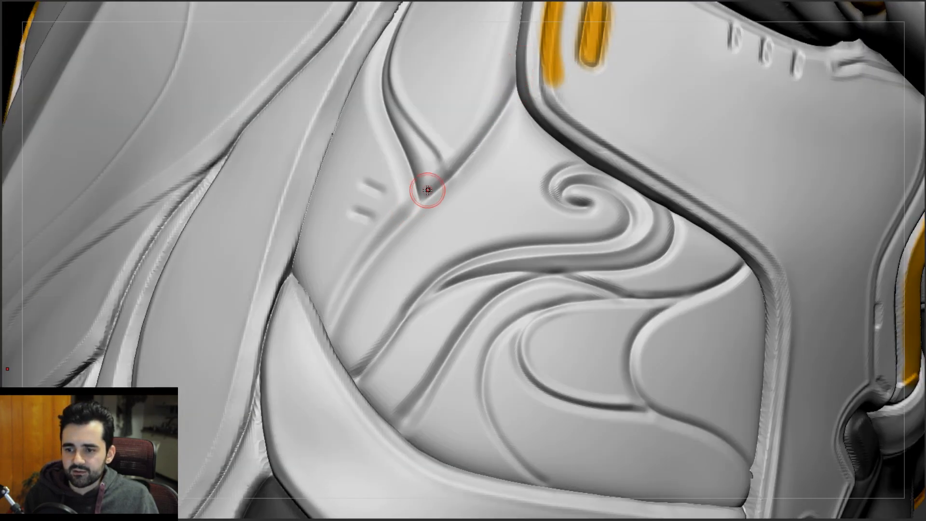
- Deepen the line running from the upper fork's junction down to the waist band
right_drag(403, 207, 396, 220)
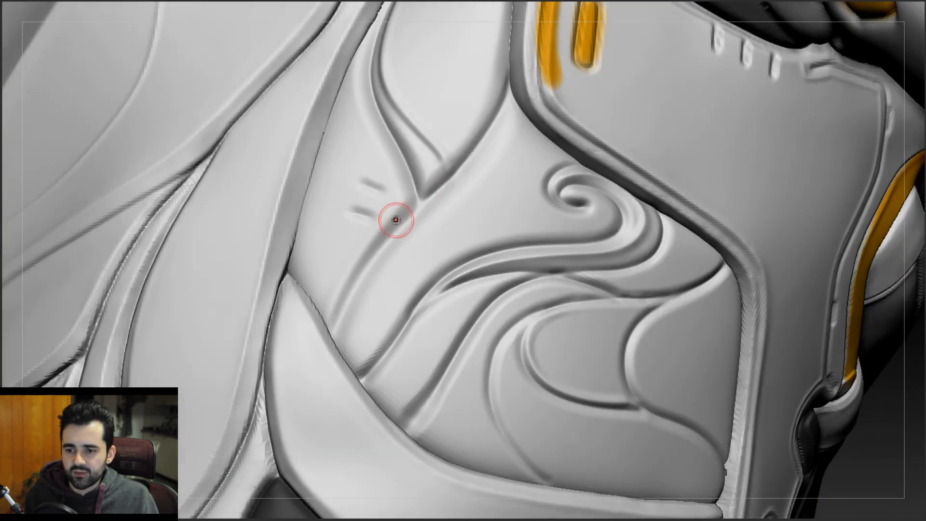
drag(440, 186, 399, 229)
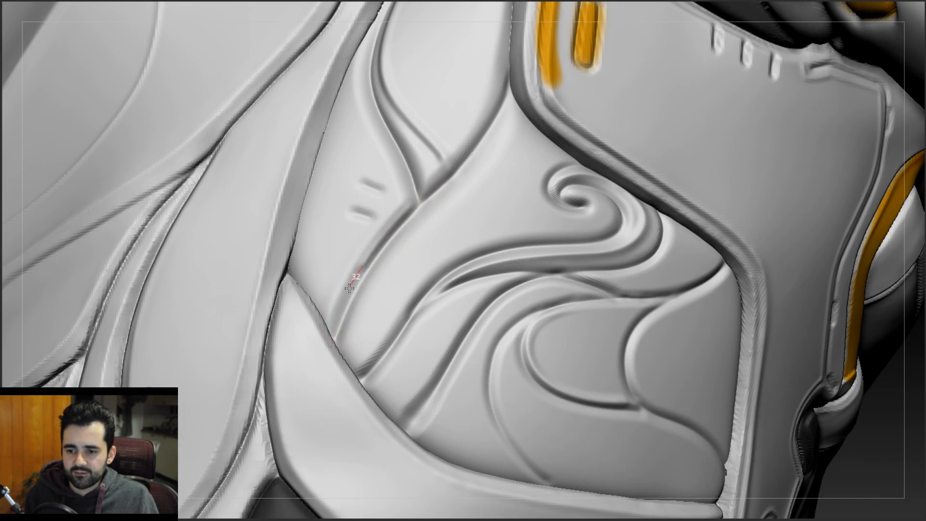
alt+drag(338, 289, 363, 164)
right_drag(364, 164, 356, 243)
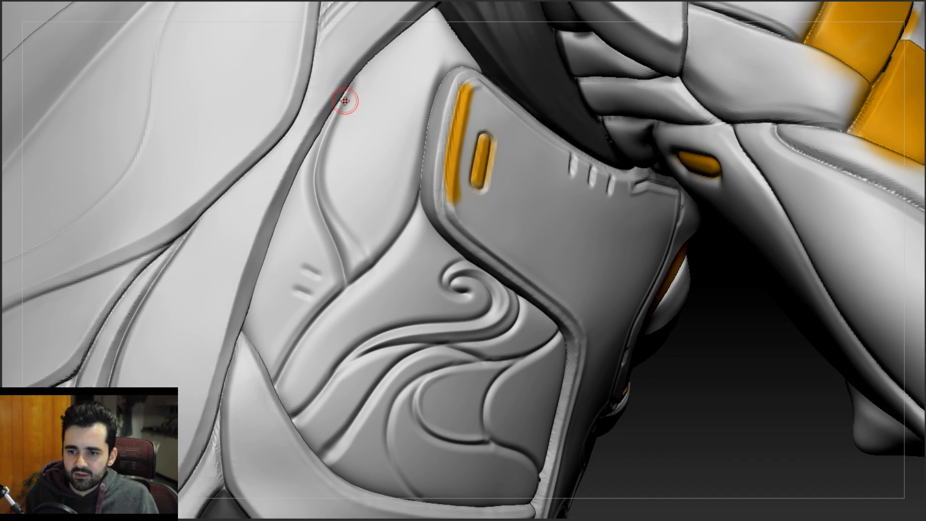
- Sharpen the lower part of the fork's inner branch and touch up the rib panel beside the side plate's upper corner
mouse_move(342, 227)
mouse_down()
mouse_move(366, 279)
mouse_move(361, 249)
mouse_up()
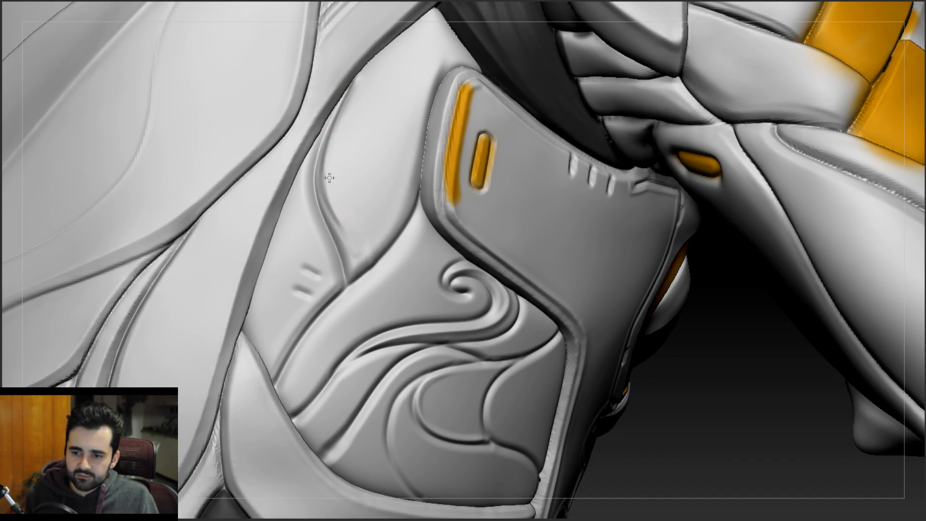
right_drag(369, 75, 384, 71)
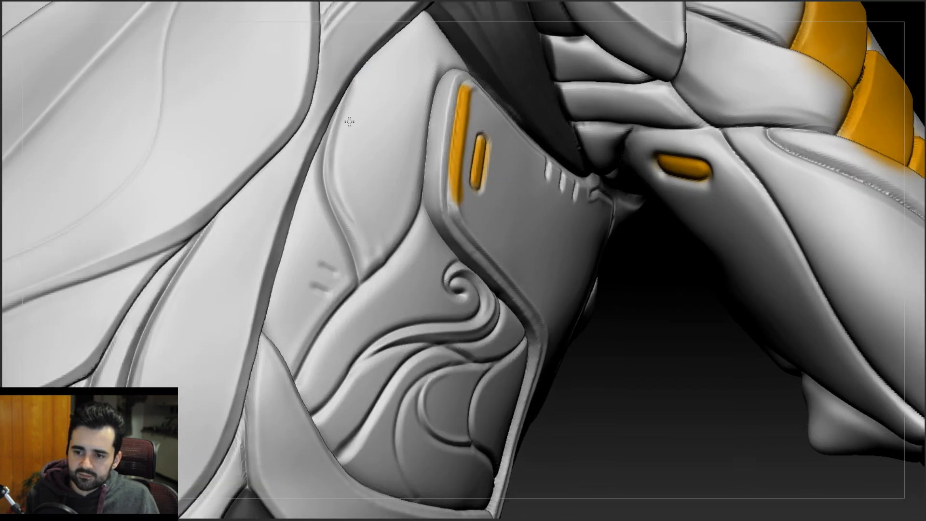
mouse_move(376, 246)
right_down()
mouse_move(374, 213)
mouse_move(387, 258)
right_up()
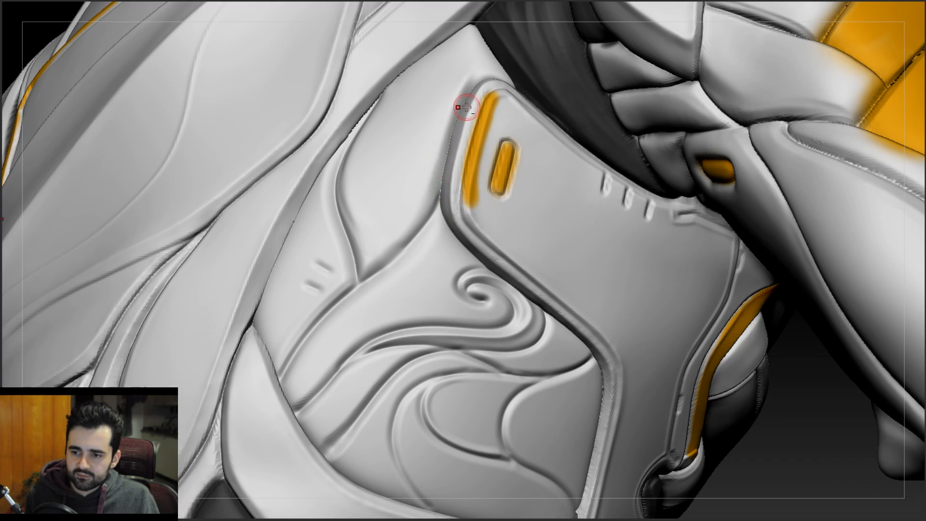
mouse_move(481, 75)
mouse_down()
mouse_move(463, 83)
mouse_move(490, 66)
mouse_up()
mouse_move(456, 106)
right_down()
mouse_move(463, 91)
mouse_move(436, 89)
mouse_move(389, 128)
mouse_move(386, 151)
mouse_move(403, 140)
mouse_move(422, 183)
mouse_move(450, 95)
mouse_move(392, 113)
mouse_move(342, 200)
mouse_move(329, 203)
right_up()
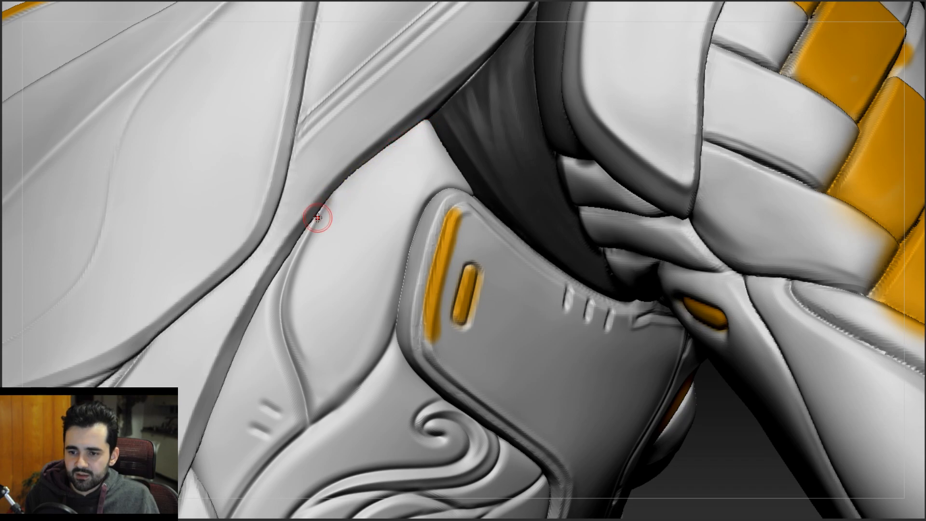
mouse_move(364, 154)
right_down()
mouse_move(351, 159)
mouse_move(355, 231)
mouse_move(378, 207)
mouse_move(376, 249)
mouse_move(330, 246)
right_up()
key(shift+d)
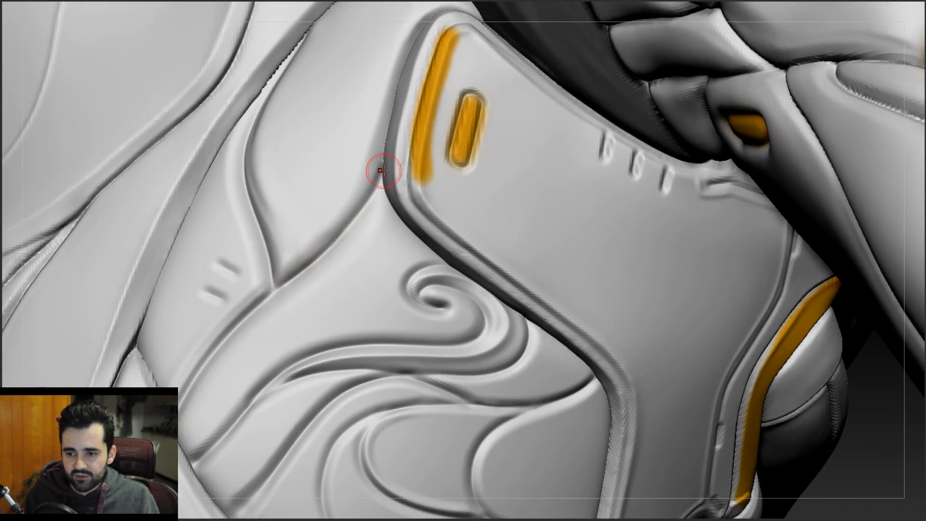
- Refine the fork's inner branch from the junction up along the leaf-shaped area
mouse_move(315, 257)
ctrl+right_down()
mouse_move(305, 239)
mouse_move(329, 238)
mouse_move(314, 199)
mouse_move(385, 200)
mouse_move(341, 226)
mouse_move(407, 113)
mouse_move(392, 91)
ctrl+right_up()
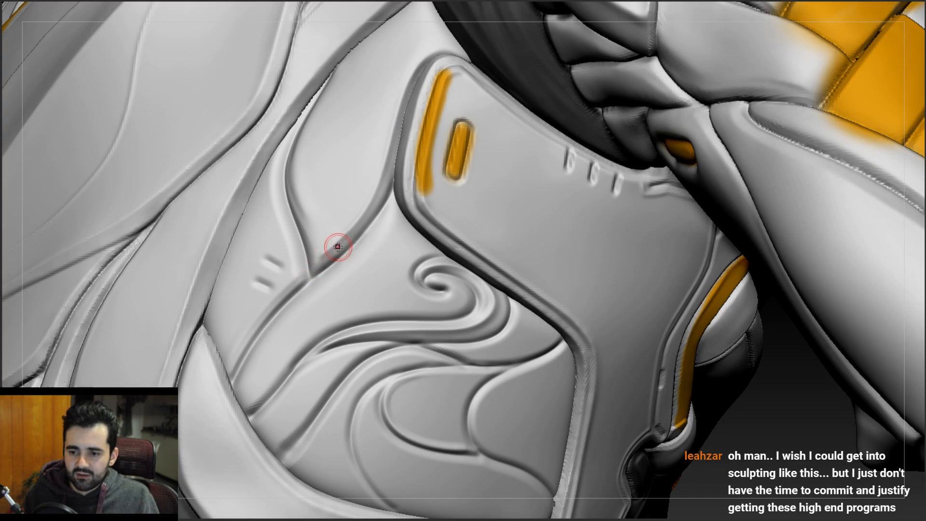
mouse_move(376, 178)
right_down()
mouse_move(377, 204)
mouse_move(389, 178)
right_up()
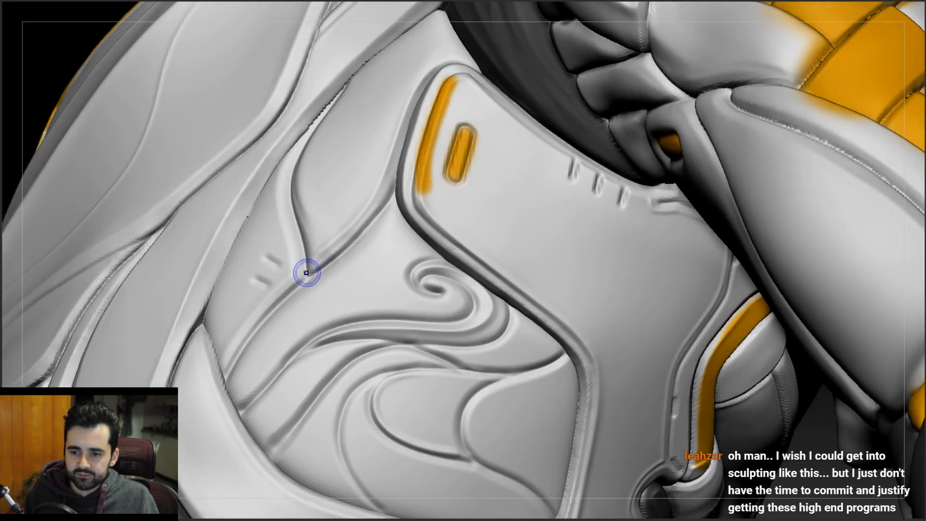
mouse_move(363, 209)
right_down()
mouse_move(374, 246)
mouse_move(316, 224)
mouse_move(355, 205)
right_up()
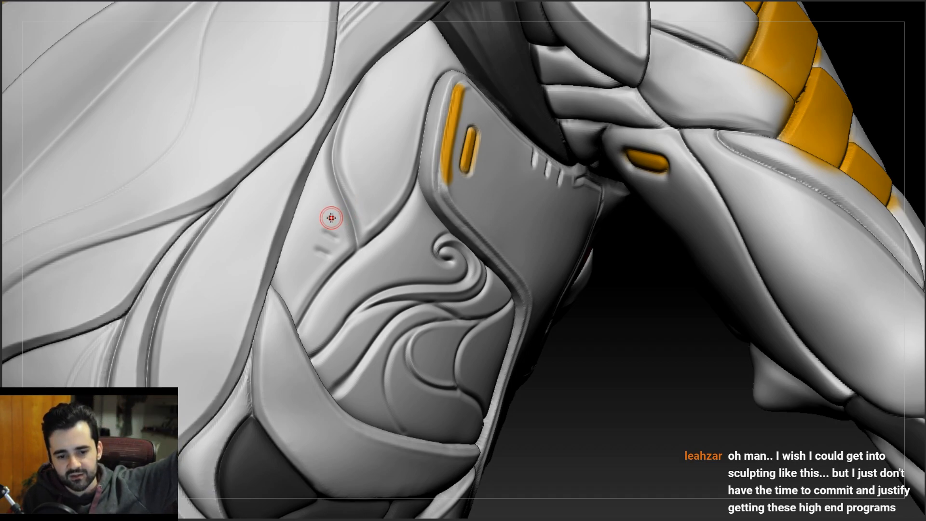
mouse_move(388, 203)
right_down()
mouse_move(370, 209)
mouse_move(396, 176)
mouse_move(362, 190)
right_up()
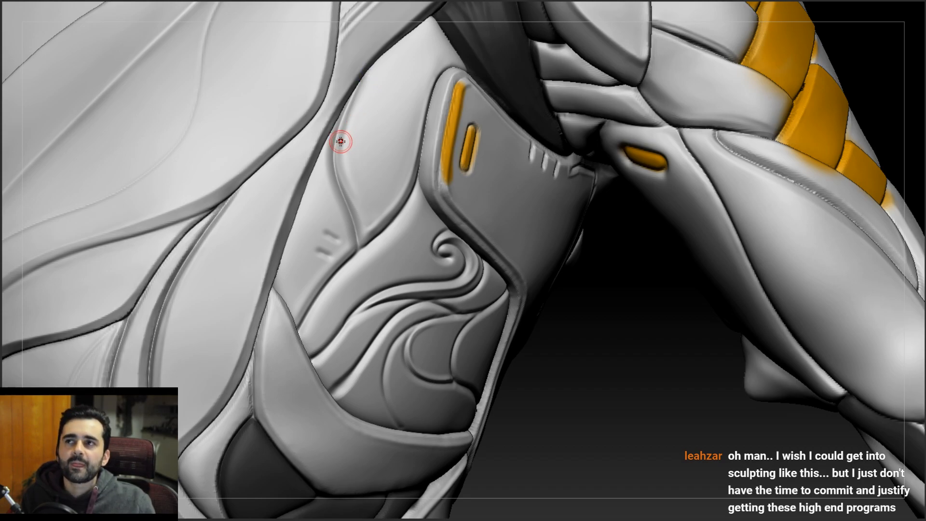
ctrl+right_drag(361, 78, 370, 83)
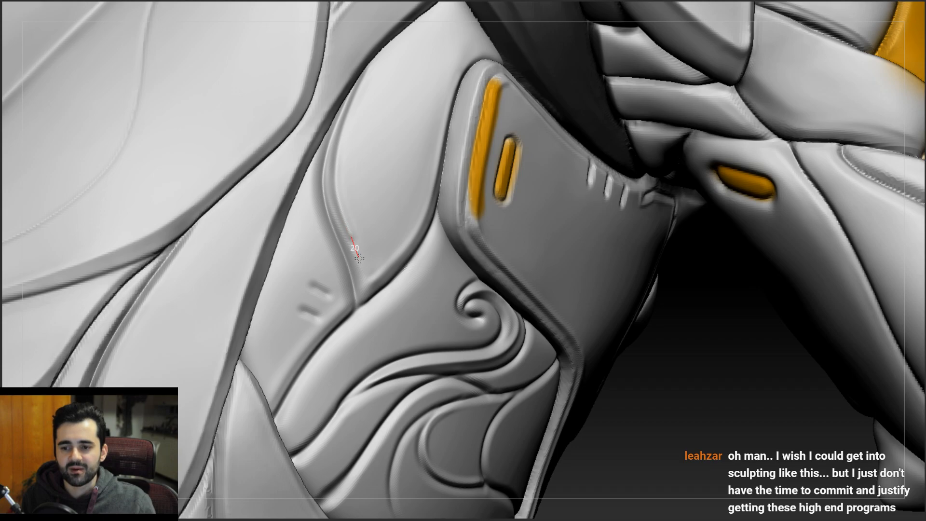
mouse_move(366, 286)
mouse_down()
mouse_move(369, 304)
mouse_move(338, 215)
mouse_up()
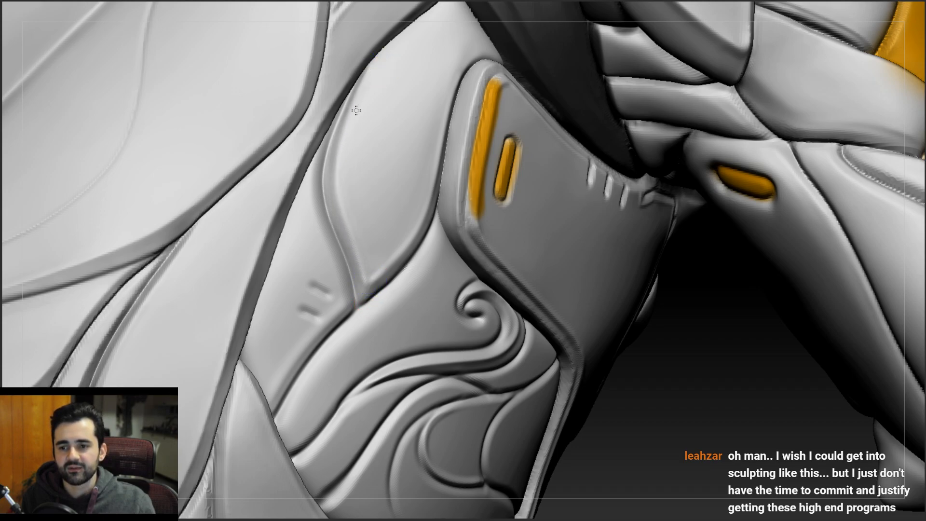
mouse_move(399, 99)
right_down()
mouse_move(372, 129)
mouse_move(374, 83)
right_up()
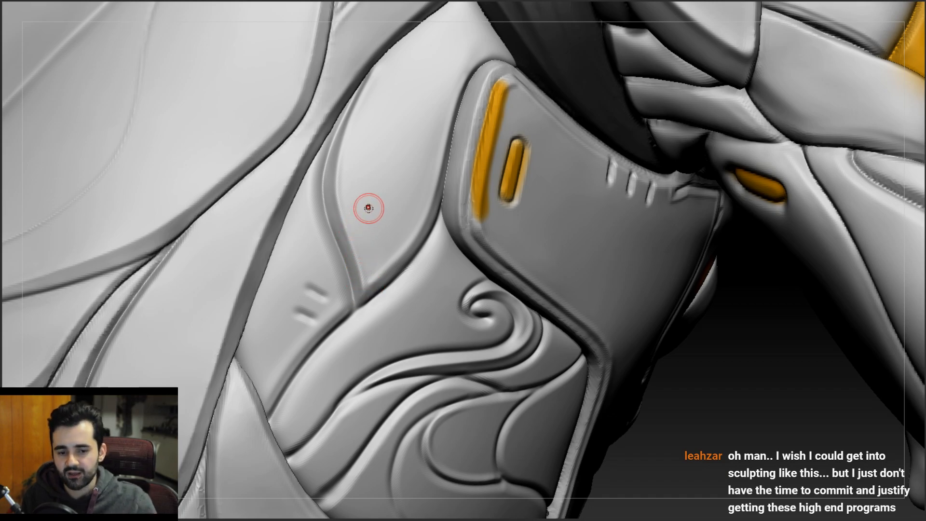
right_drag(412, 181, 424, 99)
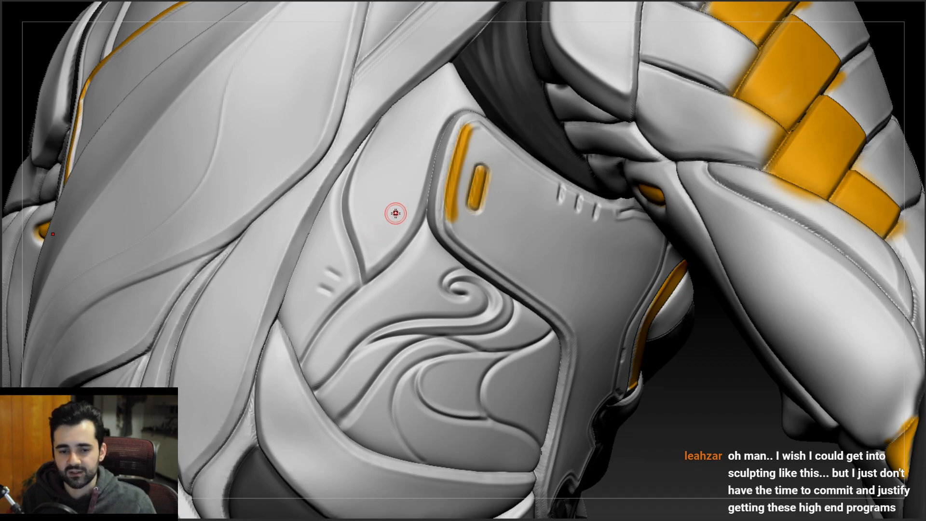
- Smooth the fork's outer branch between the side plate's border and the junction
ctrl+right_drag(432, 179, 410, 218)
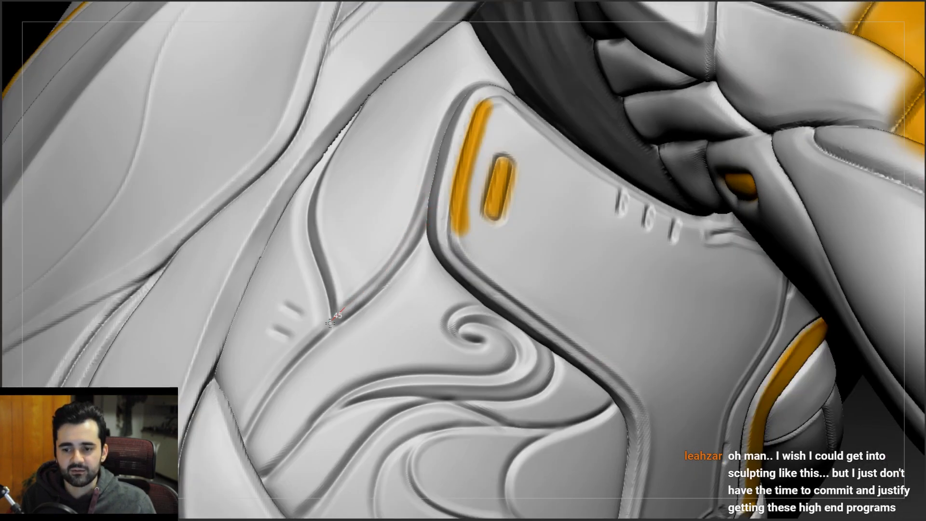
shift+drag(421, 200, 388, 270)
shift+drag(424, 216, 387, 272)
right_drag(407, 237, 432, 235)
shift+drag(379, 276, 368, 287)
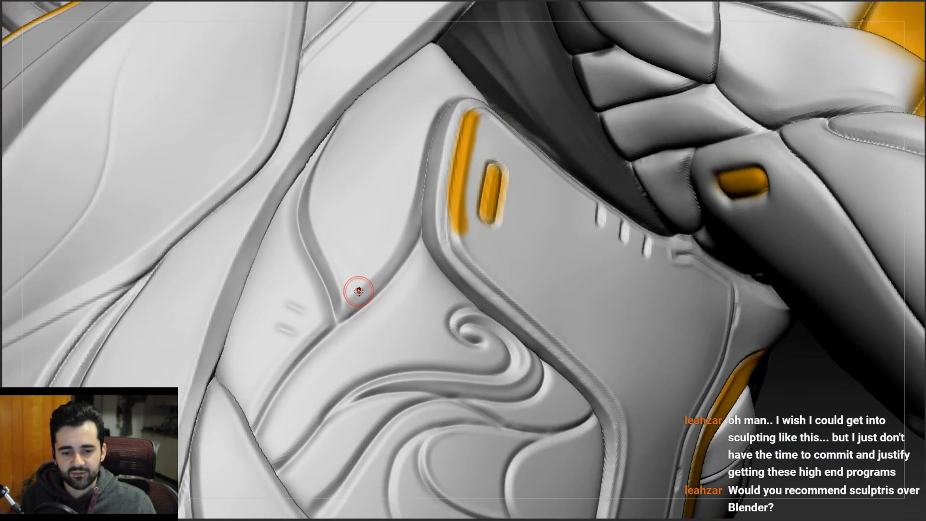
- Undo the last stroke and recarve the outer branch's upper end where it meets the side plate's border
mouse_move(356, 285)
right_down()
mouse_move(364, 200)
mouse_move(349, 222)
right_up()
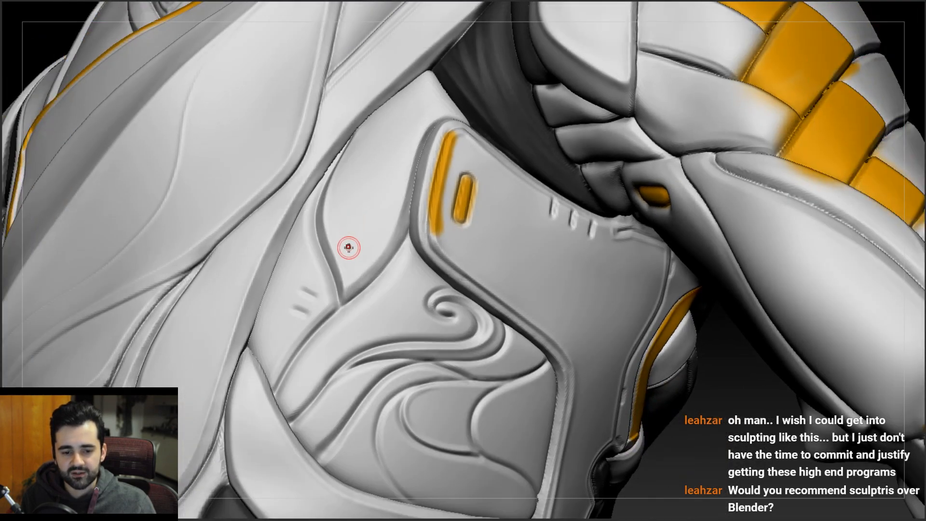
mouse_move(376, 237)
right_down()
mouse_move(416, 235)
mouse_move(408, 258)
mouse_move(400, 226)
right_up()
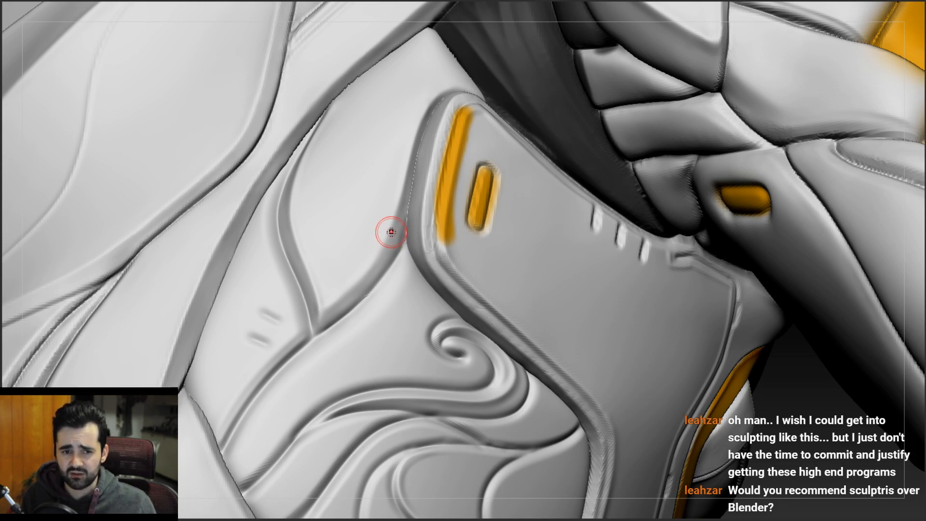
right_drag(420, 206, 406, 237)
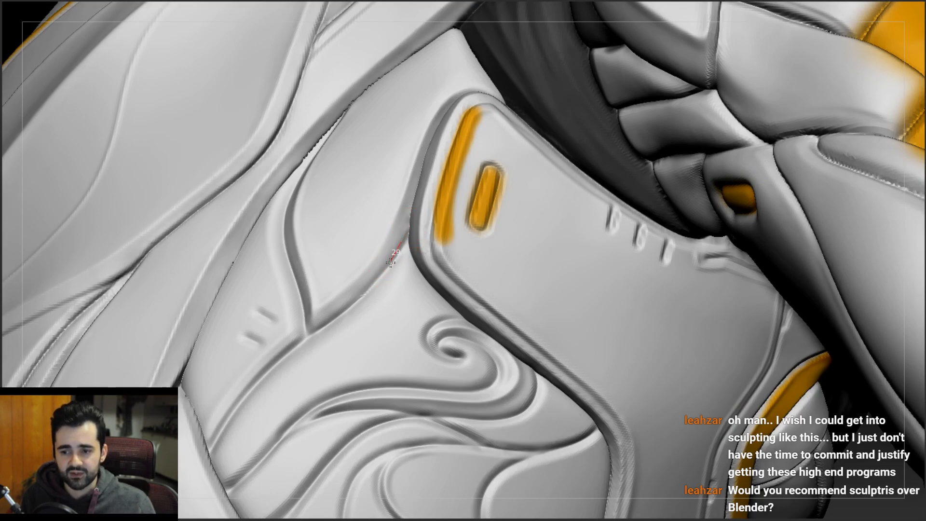
right_drag(407, 227, 410, 204)
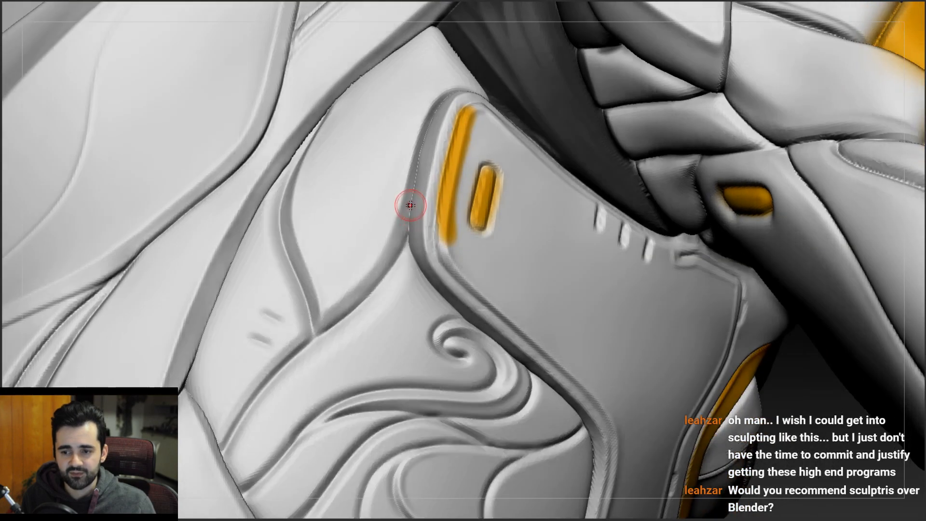
key(ctrl+z)
drag(420, 165, 402, 254)
drag(414, 203, 409, 221)
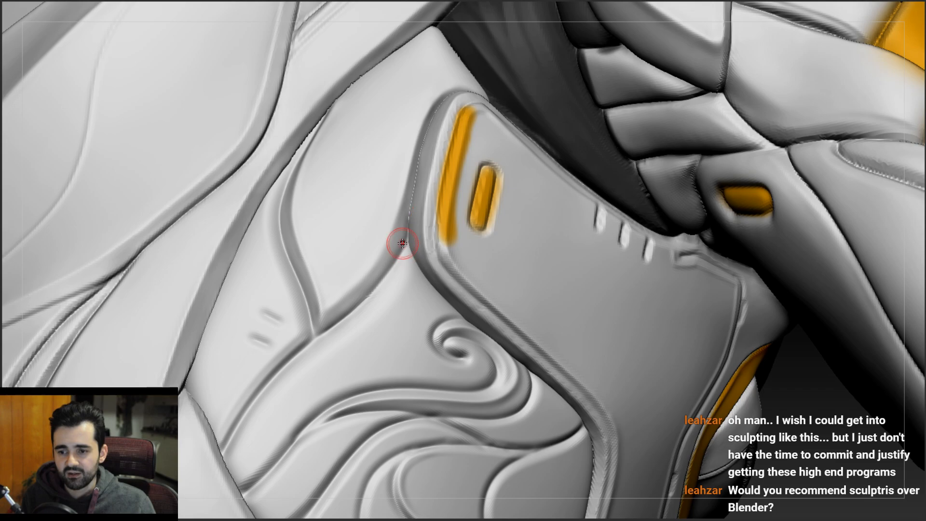
ctrl+right_drag(400, 241, 378, 201)
ctrl+right_drag(395, 240, 394, 258)
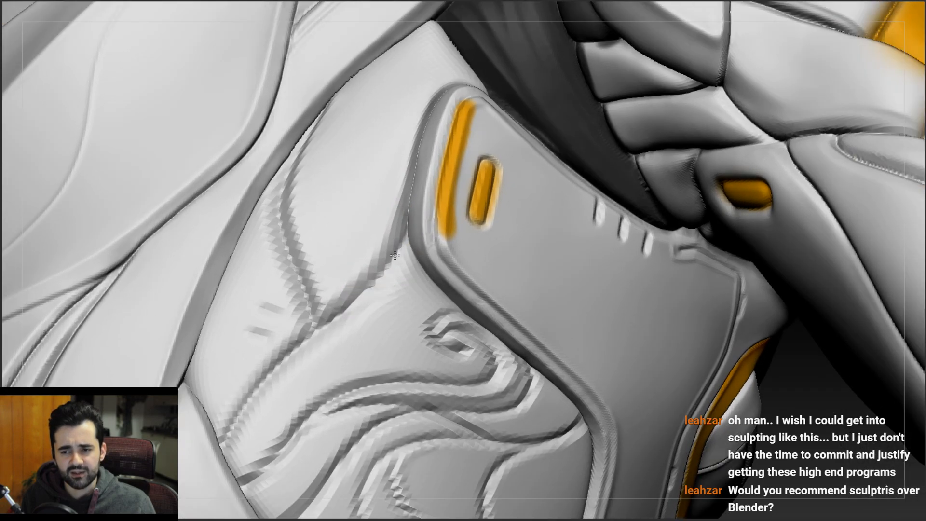
- Deepen and clean the fork's outer branch from the side plate's border down through the junction into the stem
drag(414, 205, 399, 240)
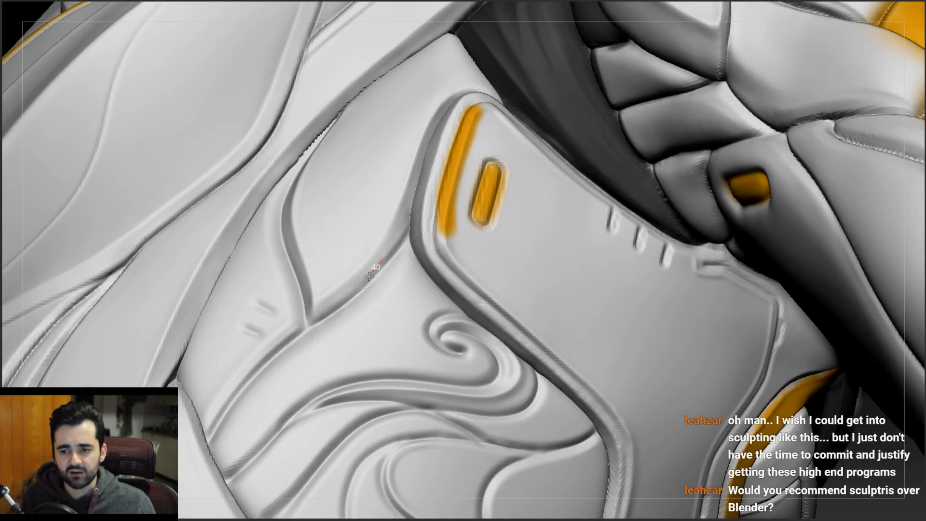
drag(327, 310, 308, 324)
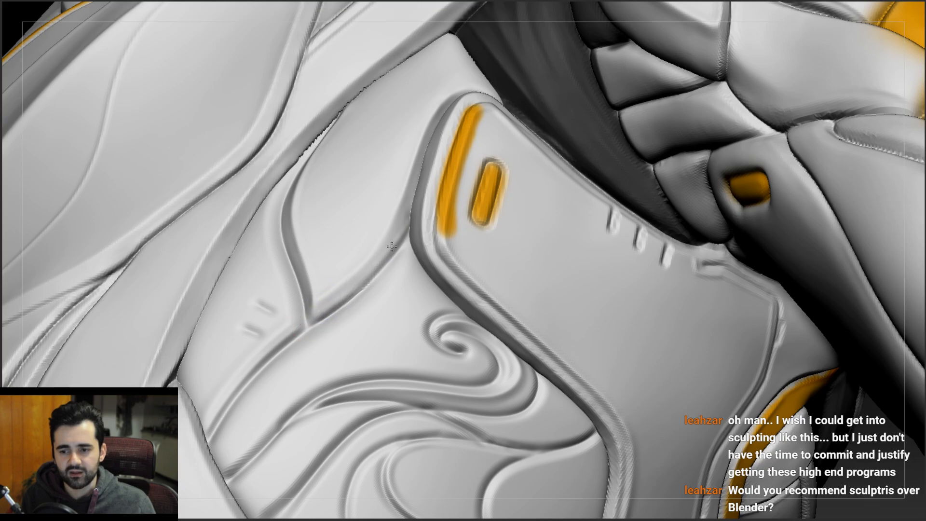
right_drag(410, 204, 434, 215)
drag(338, 318, 309, 341)
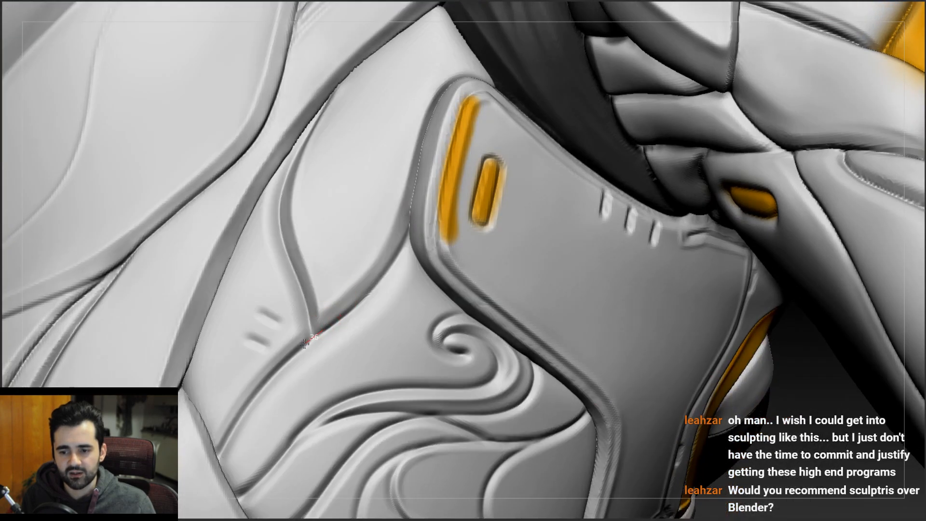
right_drag(284, 238, 272, 255)
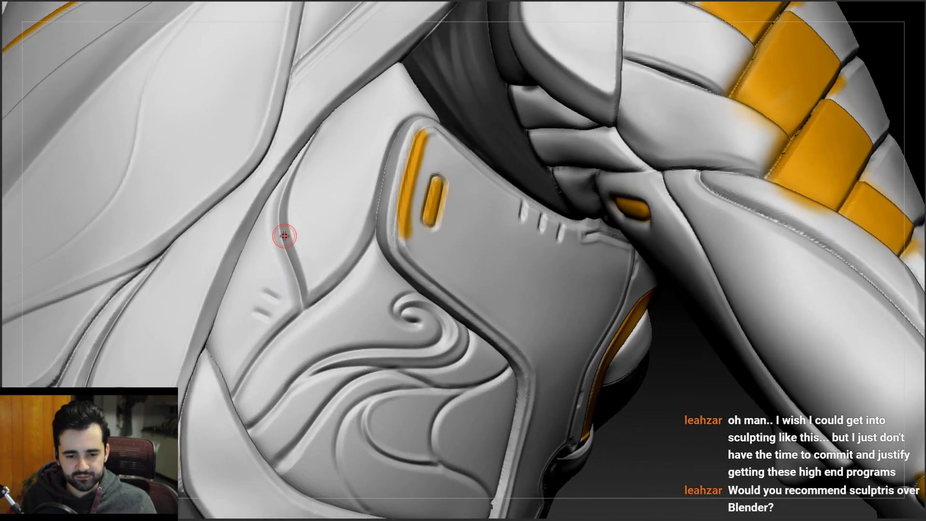
- Carve a parallel line along the outside of the fork's inner branch, from the stem up to the chest plate's edge
right_drag(283, 211, 279, 179)
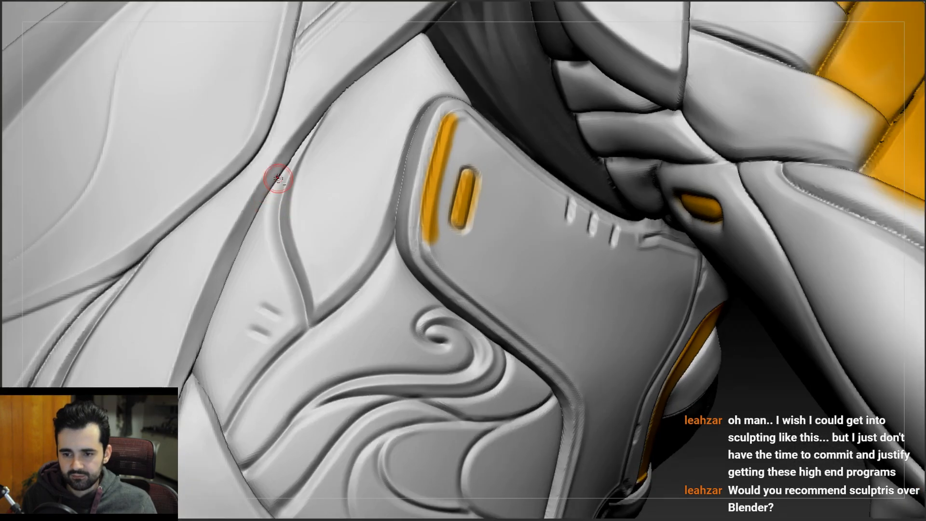
mouse_move(292, 327)
mouse_down()
mouse_move(295, 341)
mouse_move(298, 328)
mouse_up()
mouse_move(291, 281)
mouse_down()
mouse_move(276, 183)
mouse_move(271, 207)
mouse_up()
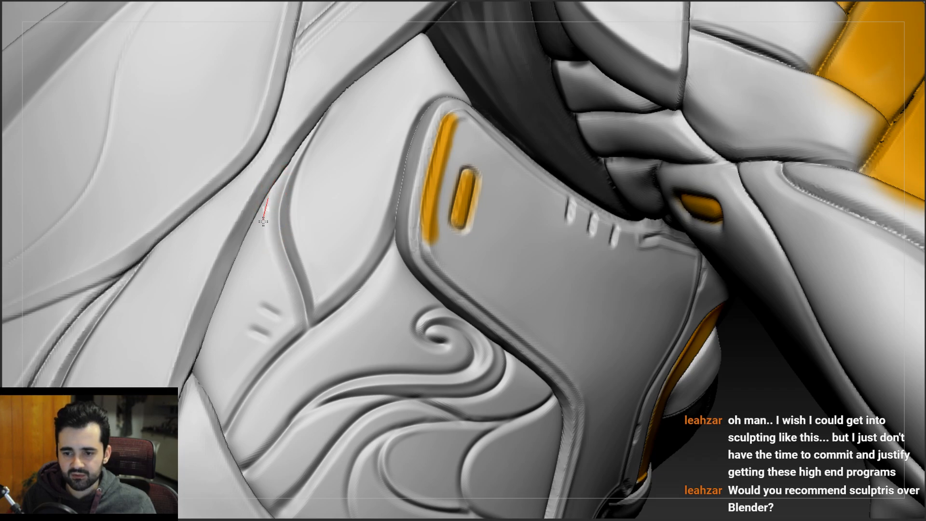
drag(292, 347, 297, 328)
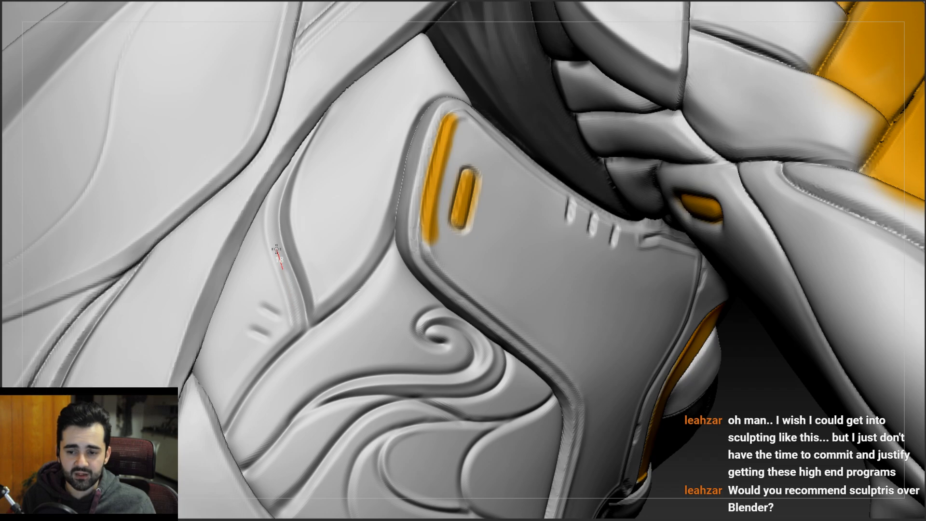
drag(280, 169, 288, 152)
- Undo the trial stroke and carve a light curved line inside the leaf-shaped area, starting near the chest plate's edge
mouse_move(297, 149)
right_down()
mouse_move(318, 109)
mouse_move(322, 151)
mouse_move(290, 215)
right_up()
right_drag(275, 183, 303, 281)
ctrl+right_drag(300, 203, 319, 165)
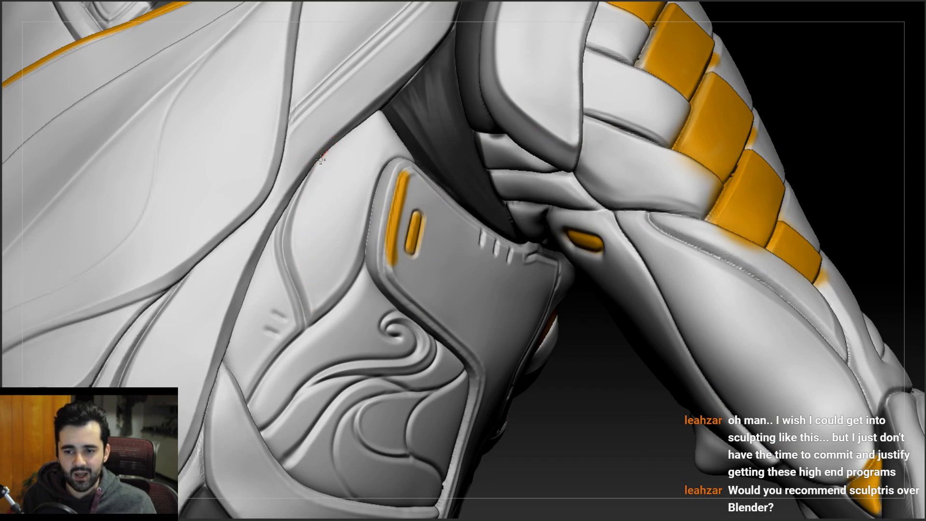
right_drag(310, 313, 298, 296)
key(ctrl+z)
right_drag(304, 210, 316, 204)
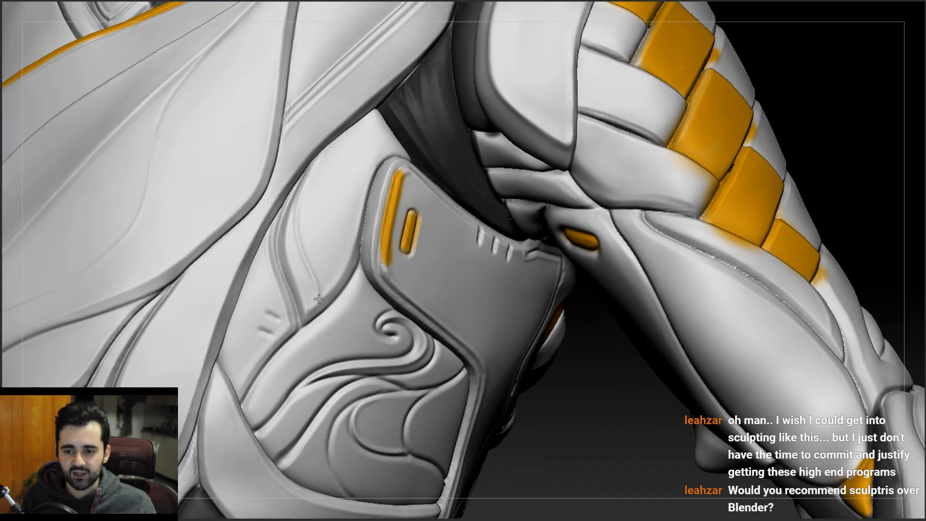
- Deepen the curved line inside the leaf-shaped area and refine its upper end and the outer branch beside it
mouse_move(310, 265)
ctrl+right_down()
mouse_move(313, 337)
mouse_move(294, 333)
mouse_move(303, 201)
ctrl+right_up()
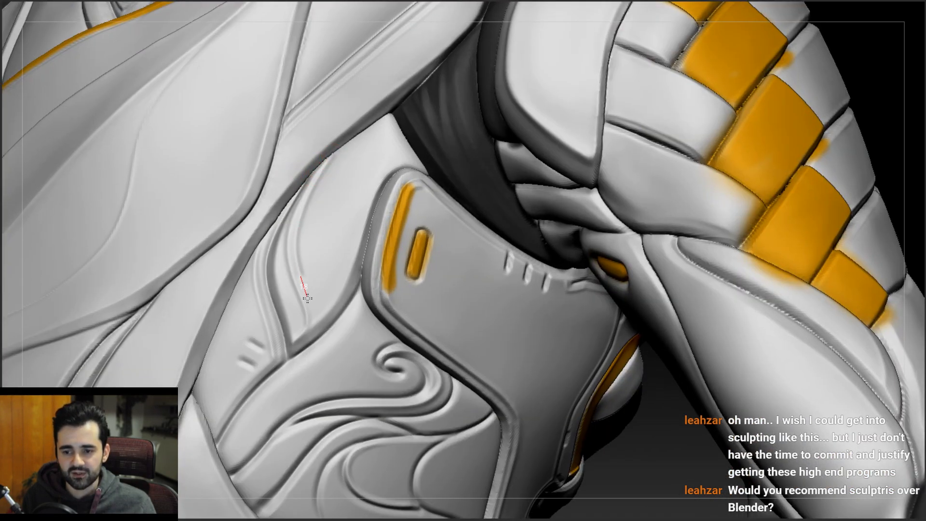
mouse_move(300, 264)
ctrl+right_down()
mouse_move(299, 215)
mouse_move(316, 212)
mouse_move(306, 180)
ctrl+right_up()
mouse_move(291, 264)
right_down()
mouse_move(272, 257)
mouse_move(302, 254)
mouse_move(300, 222)
mouse_move(299, 239)
right_up()
ctrl+right_drag(303, 192, 300, 224)
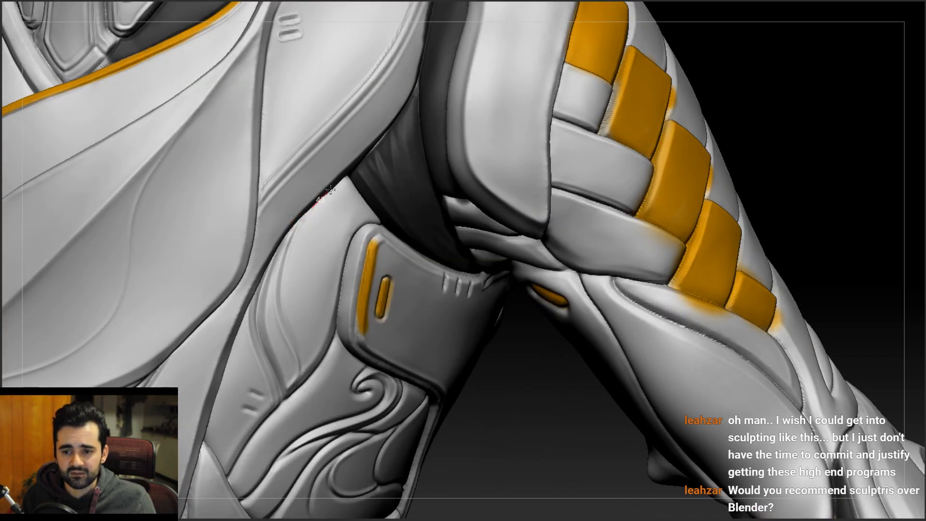
right_drag(312, 215, 361, 206)
mouse_move(340, 236)
right_down()
mouse_move(335, 251)
mouse_move(331, 239)
right_up()
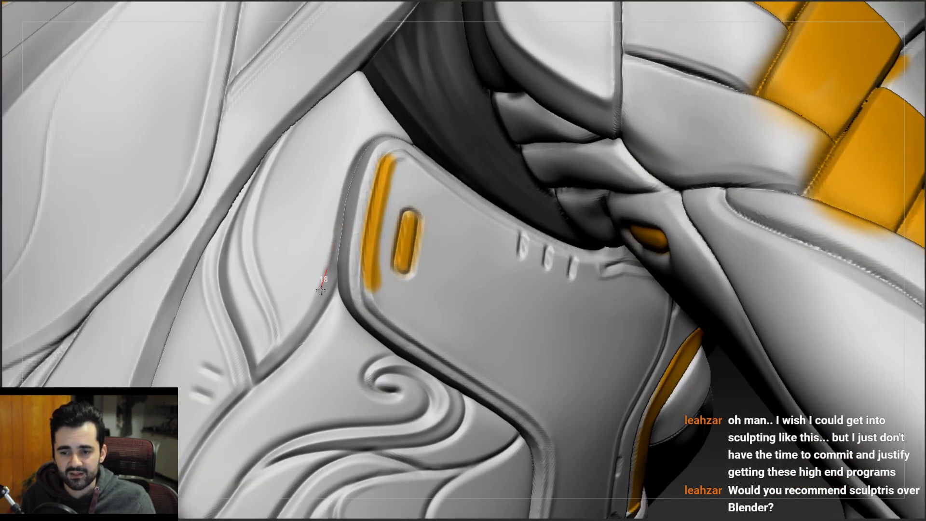
- Extend the leaf-shaped area's curved line down to the outer branch and sharpen the fork's junction and stem
right_drag(269, 351, 288, 328)
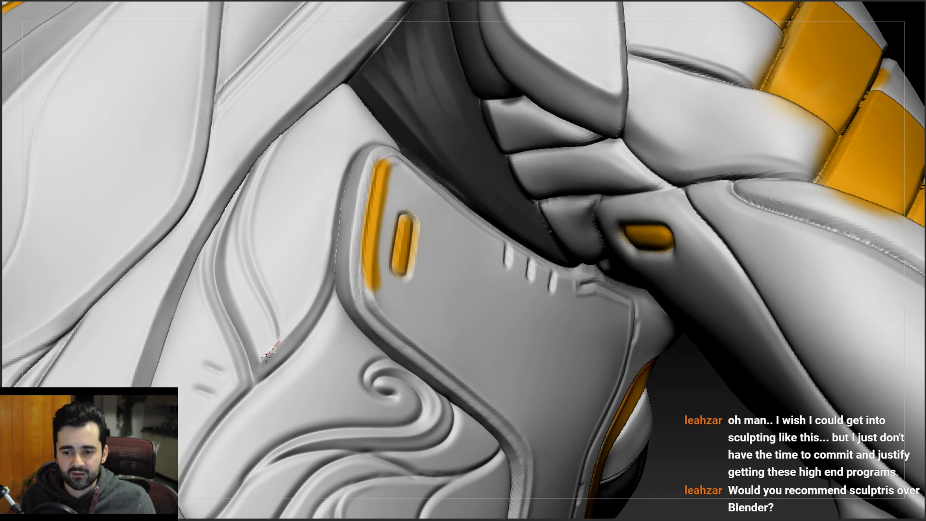
mouse_move(281, 295)
right_down()
mouse_move(302, 218)
mouse_move(280, 255)
mouse_move(273, 238)
mouse_move(281, 230)
mouse_move(287, 290)
right_up()
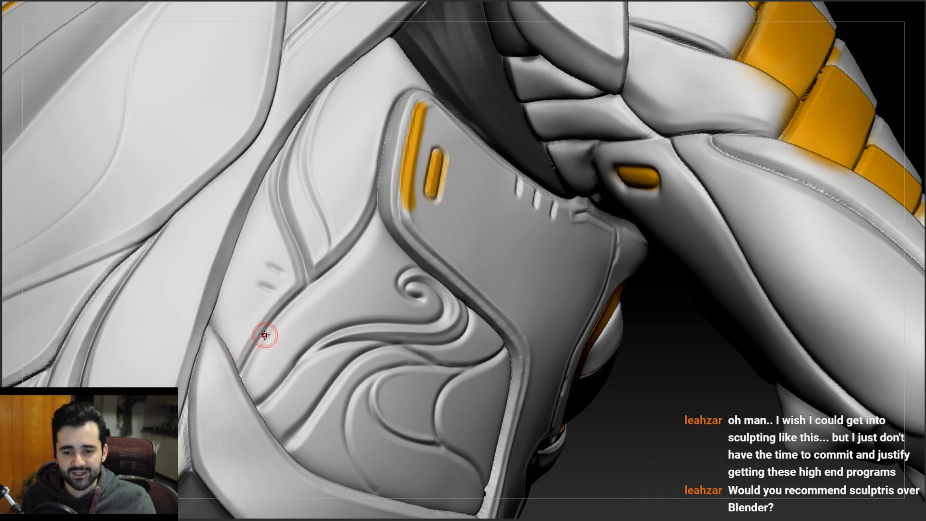
right_drag(289, 290, 283, 283)
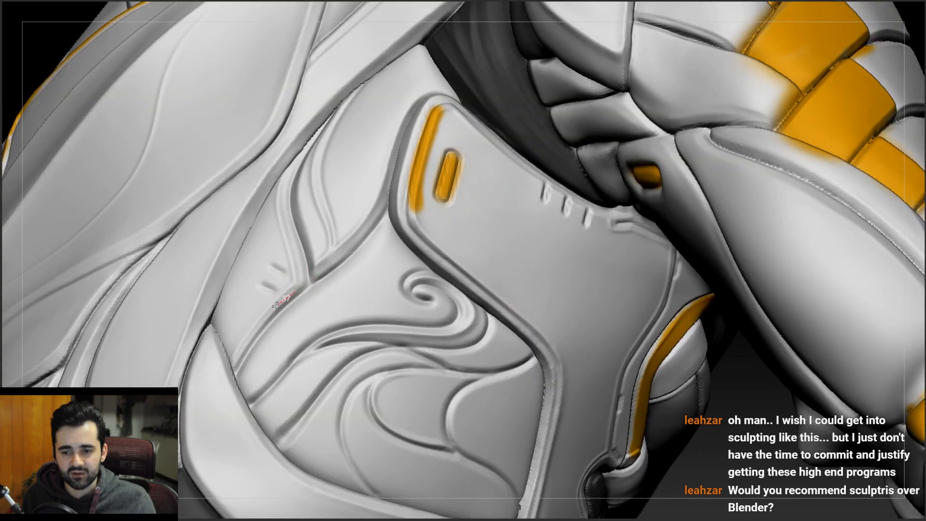
right_drag(270, 271, 304, 286)
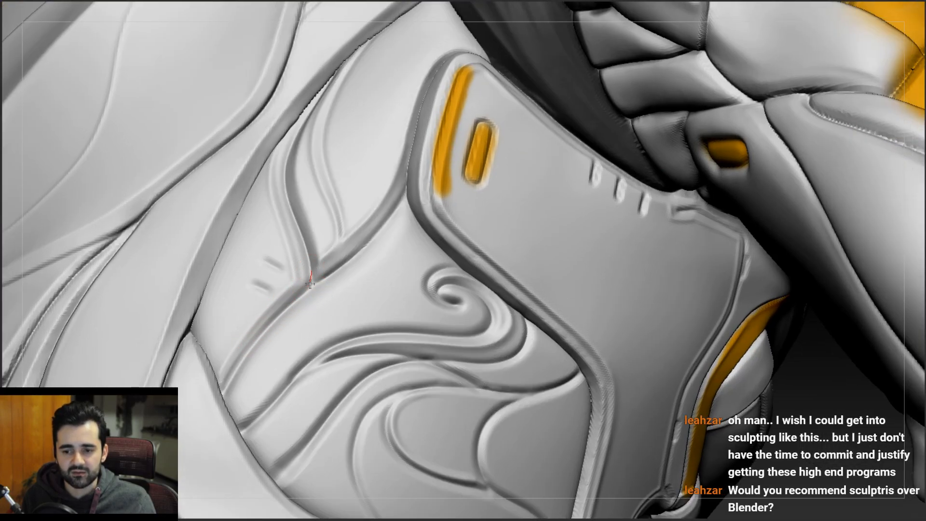
- Carve another strand between the fork's inner branch and the leaf-shaped area's curved line, running down to the junction
right_drag(310, 266, 322, 233)
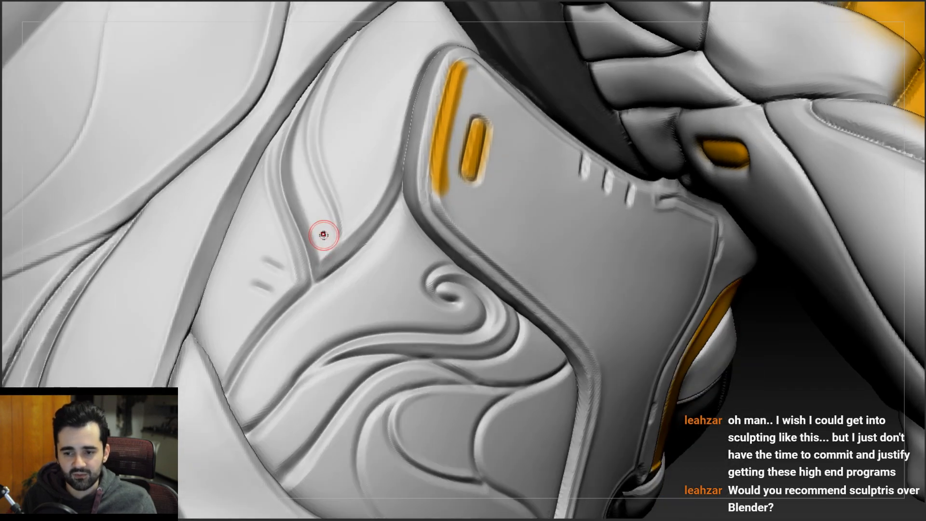
mouse_move(310, 265)
right_down()
mouse_move(320, 262)
mouse_move(308, 255)
right_up()
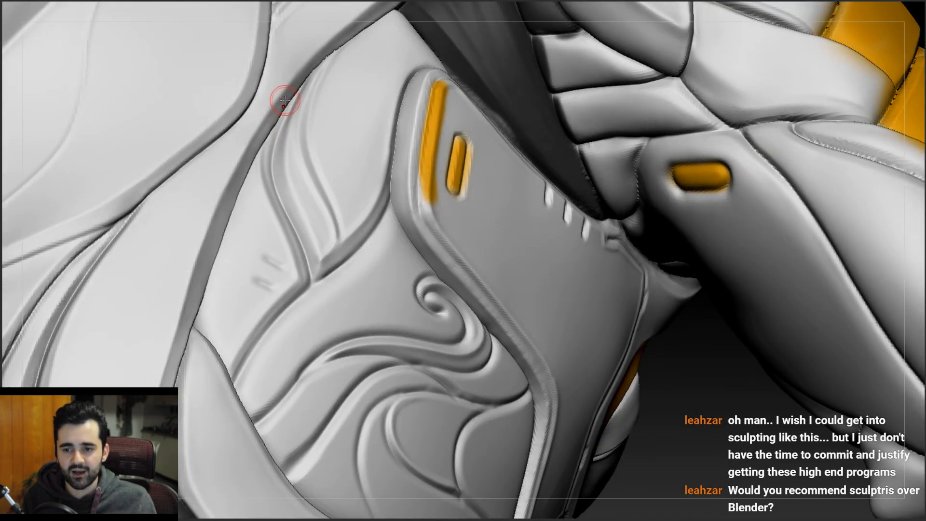
right_drag(283, 99, 287, 107)
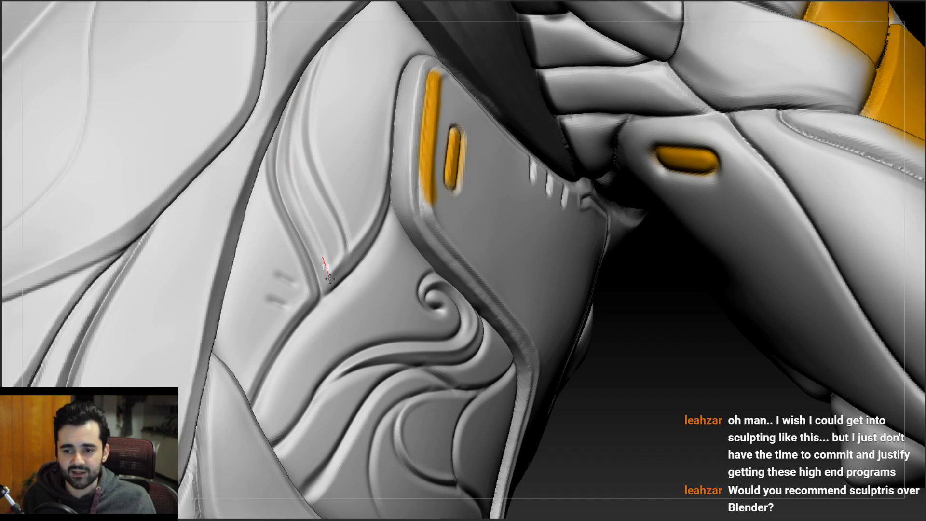
right_drag(314, 228, 316, 234)
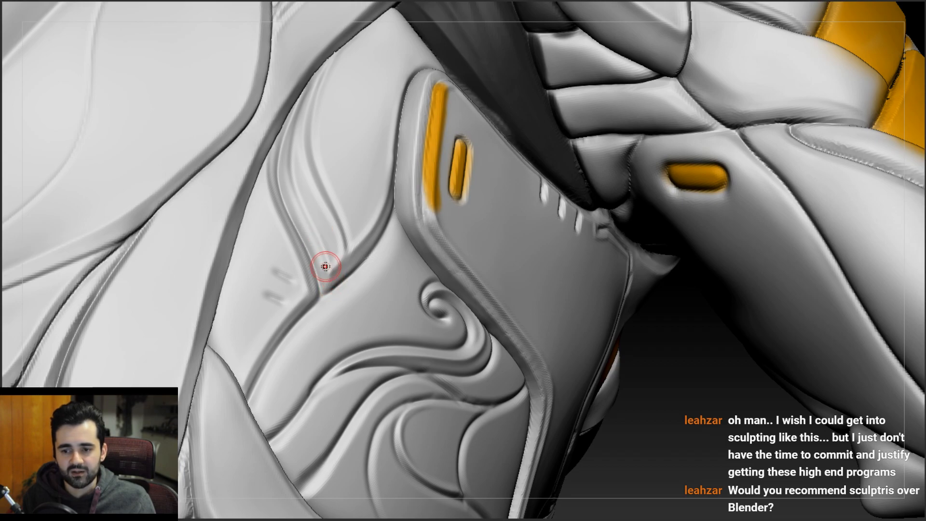
right_drag(327, 299, 286, 207)
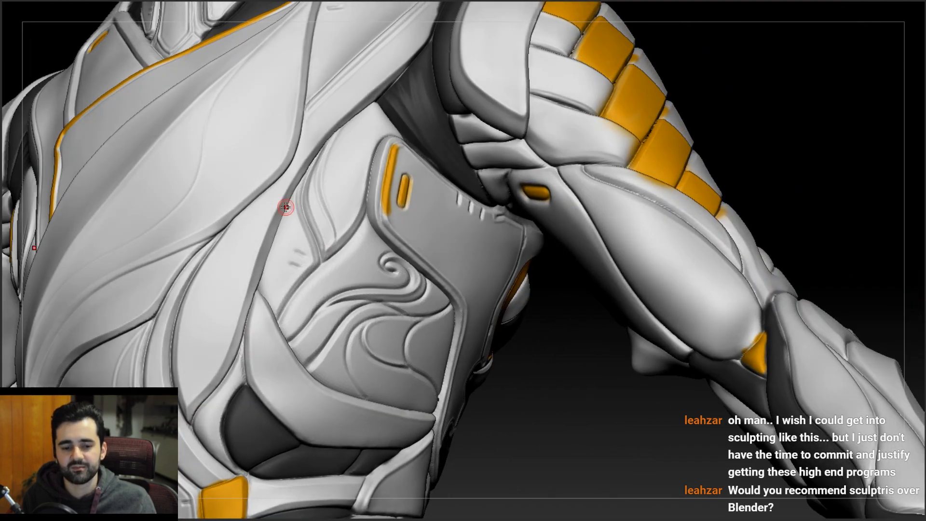
- Sharpen the lower end of the long swirl's groove where it runs down to the curved rim below
right_drag(333, 249, 414, 232)
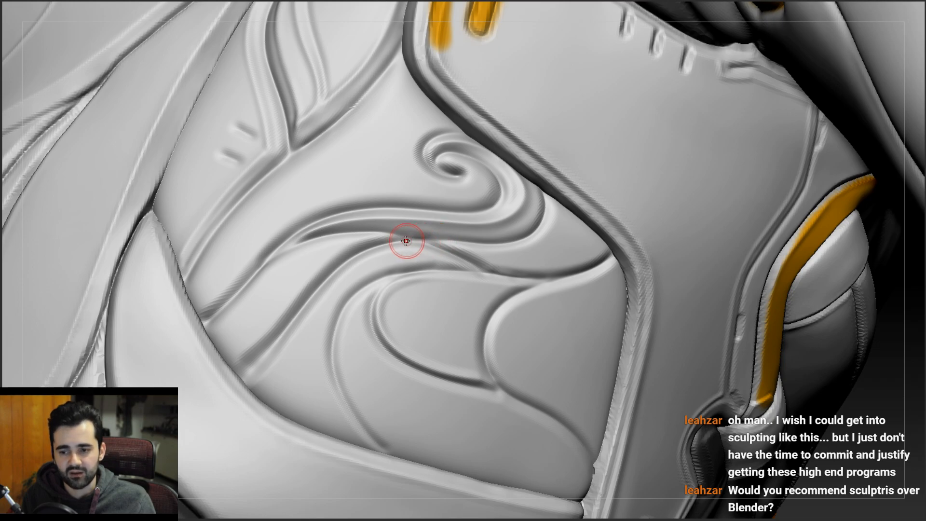
right_drag(384, 240, 288, 248)
drag(305, 247, 271, 259)
drag(300, 230, 266, 267)
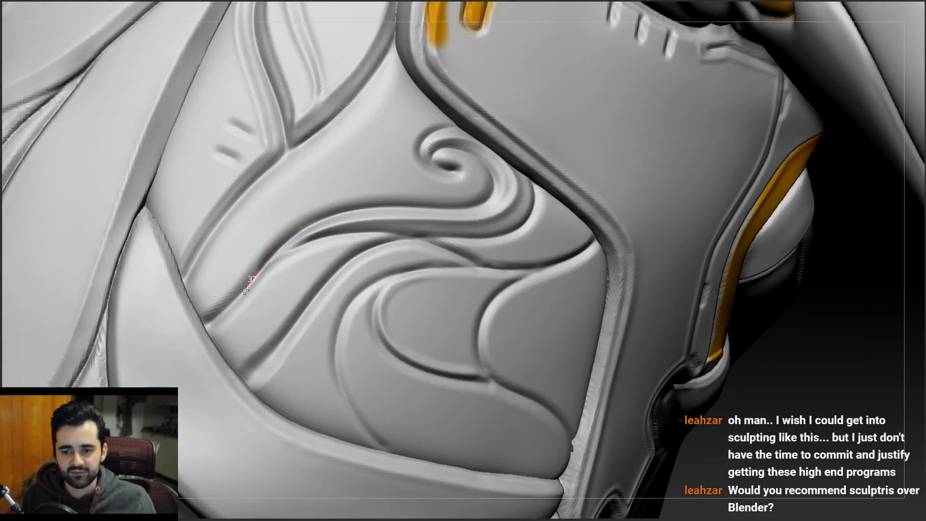
mouse_move(195, 316)
right_down()
mouse_move(230, 323)
mouse_move(252, 303)
right_up()
- Deepen the next groove below the swirl, from its crest under the swirl down to the curved rim
mouse_move(363, 271)
right_down()
mouse_move(334, 279)
mouse_move(360, 242)
right_up()
drag(428, 199, 395, 206)
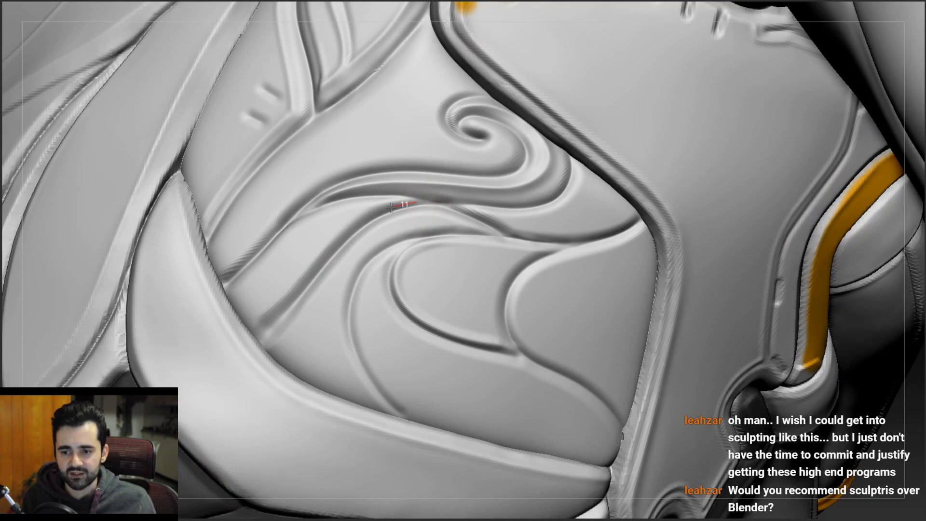
drag(242, 350, 240, 352)
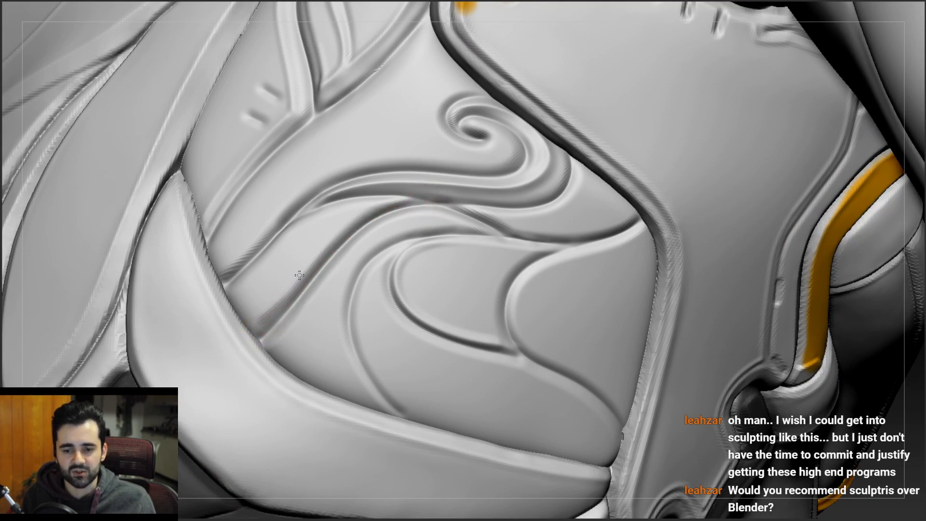
right_drag(313, 278, 295, 286)
mouse_move(403, 200)
mouse_down()
mouse_move(361, 212)
mouse_move(246, 321)
mouse_move(265, 310)
mouse_up()
- Carve parallel lines below the fork's outer branch from the side plate's border toward the stem, undoing a faulty stroke
right_drag(364, 242, 340, 238)
mouse_move(333, 164)
ctrl+right_down()
mouse_move(324, 133)
mouse_move(352, 137)
mouse_move(346, 195)
mouse_move(347, 161)
ctrl+right_up()
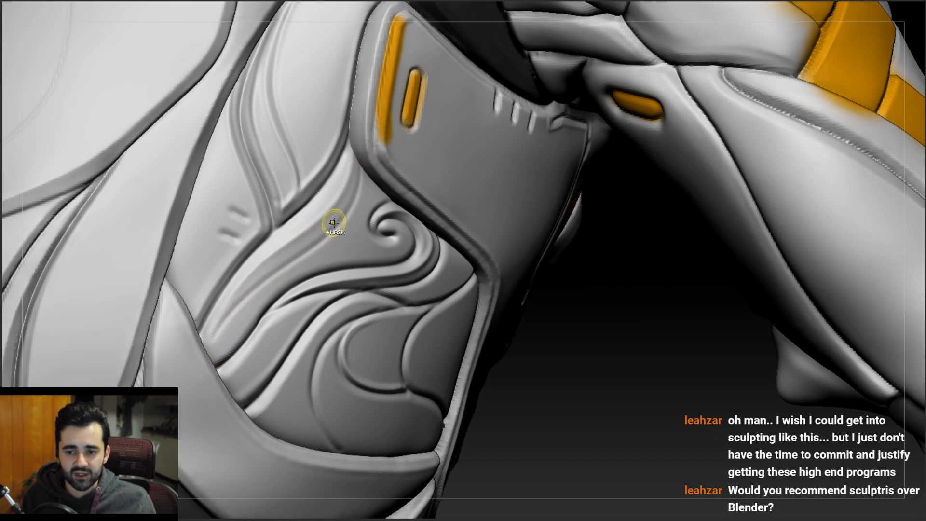
key(ctrl+z)
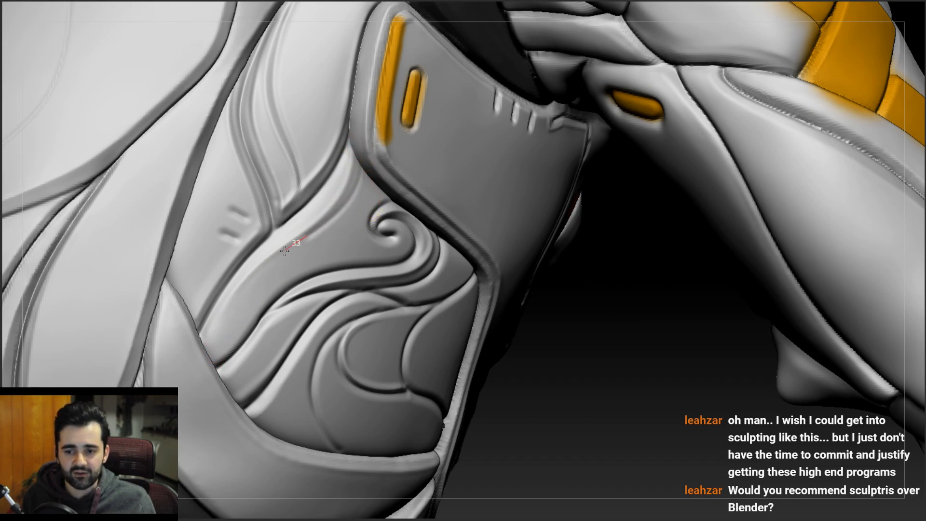
ctrl+right_drag(310, 212, 309, 169)
right_drag(261, 231, 309, 231)
ctrl+right_drag(302, 270, 351, 199)
- Examine the rib panel's pattern against the whole torso from the front and both sides
mouse_move(171, 250)
ctrl+right_down()
mouse_move(196, 289)
mouse_move(153, 276)
ctrl+right_up()
mouse_move(207, 326)
ctrl+right_down()
mouse_move(223, 292)
mouse_move(531, 247)
mouse_move(441, 236)
mouse_move(436, 212)
mouse_move(473, 225)
mouse_move(395, 205)
ctrl+right_up()
ctrl+right_drag(448, 219, 454, 250)
mouse_move(501, 217)
right_down()
mouse_move(432, 203)
mouse_move(483, 209)
right_up()
right_drag(409, 197, 446, 209)
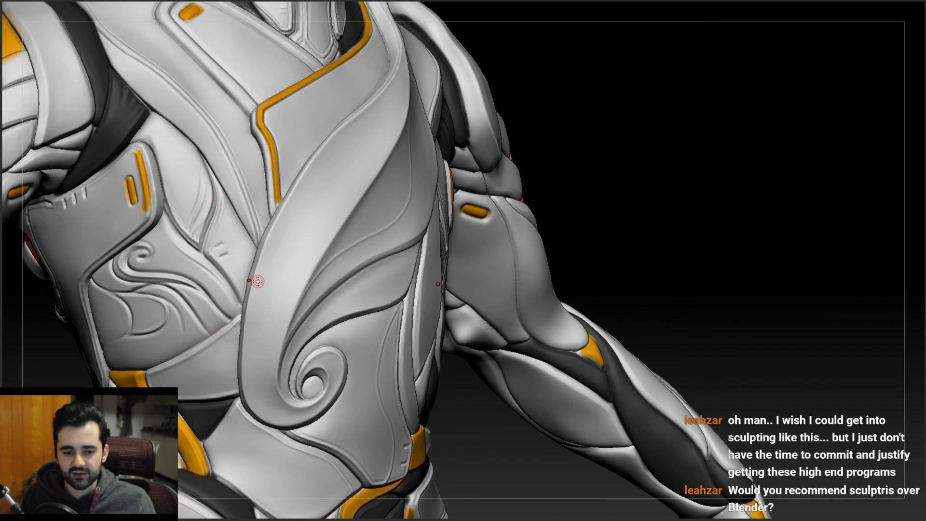
right_drag(200, 265, 111, 263)
mouse_move(434, 244)
alt+right_down()
mouse_move(318, 215)
mouse_move(374, 223)
mouse_move(382, 275)
mouse_move(340, 270)
mouse_move(306, 243)
alt+right_up()
- Sharpen the C-shaped curve beside the side plate, including its lower junction and the line joining its upper end
mouse_move(463, 213)
ctrl+right_down()
mouse_move(482, 241)
mouse_move(474, 228)
mouse_move(553, 204)
ctrl+right_up()
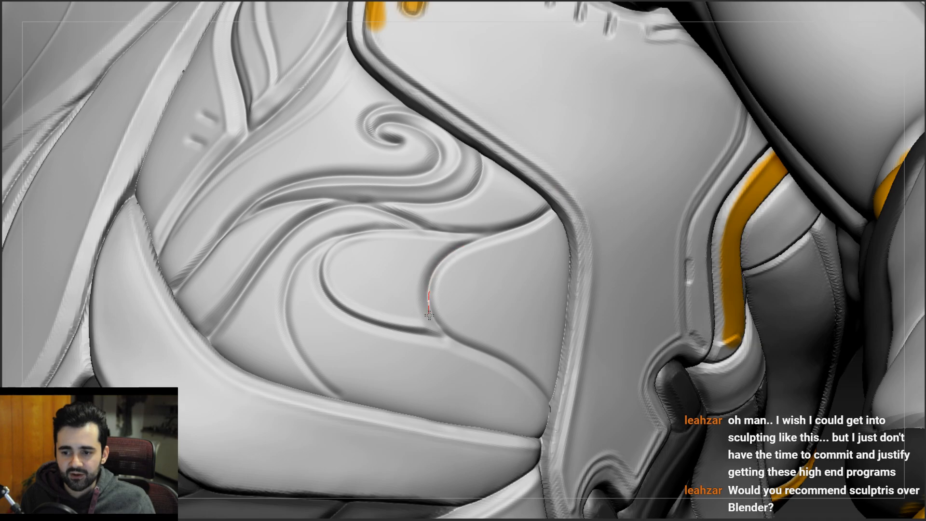
mouse_move(446, 320)
right_down()
mouse_move(422, 221)
mouse_move(425, 269)
right_up()
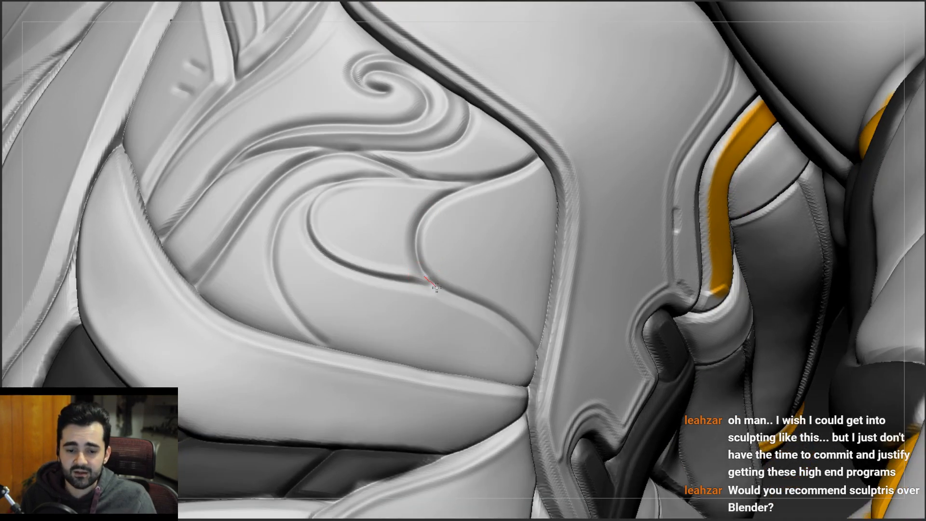
mouse_move(416, 256)
right_down()
mouse_move(415, 264)
mouse_move(366, 260)
right_up()
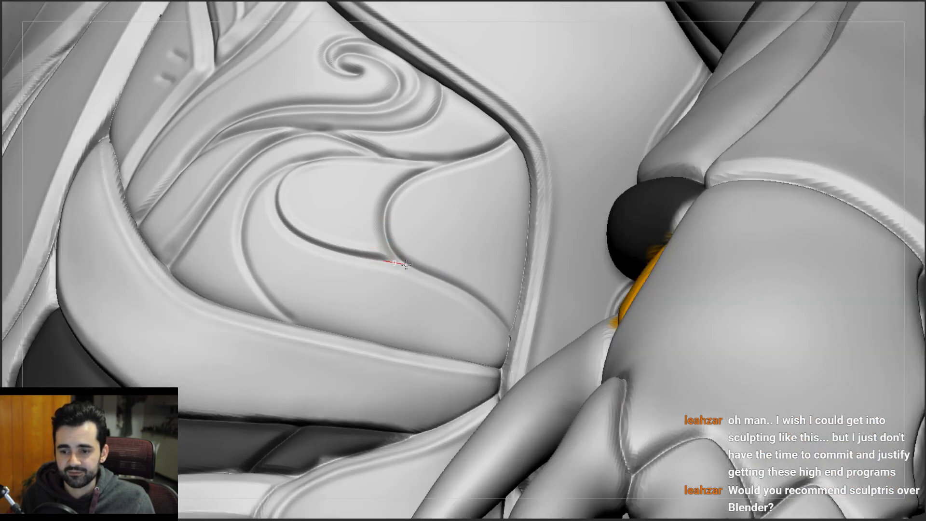
right_drag(421, 193, 407, 164)
drag(455, 157, 466, 155)
drag(384, 157, 390, 158)
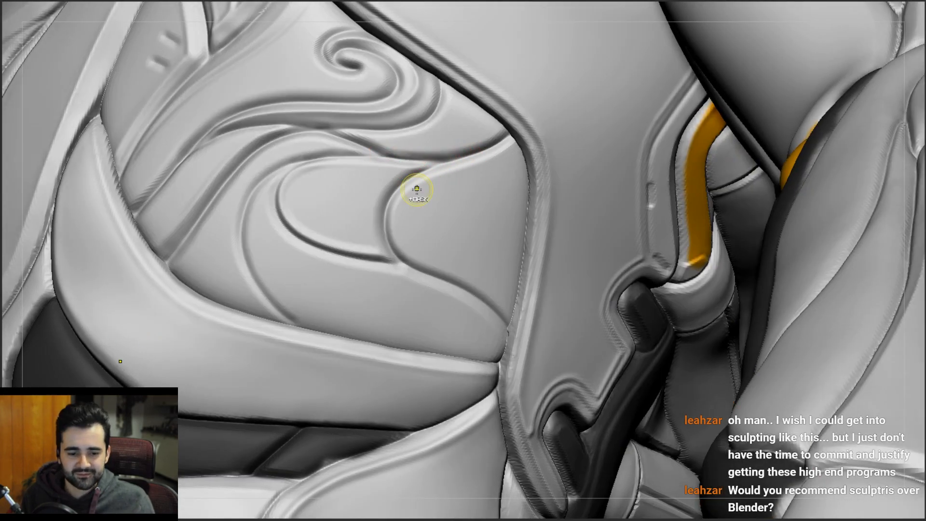
- Deepen the long outer arc that sweeps down to the curved rim and save the project
right_drag(388, 169, 337, 181)
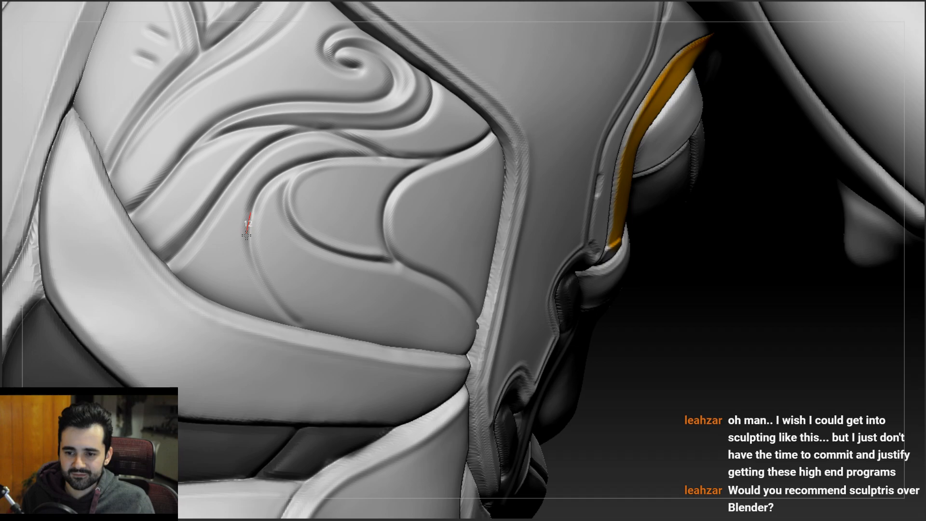
key(ctrl+s)
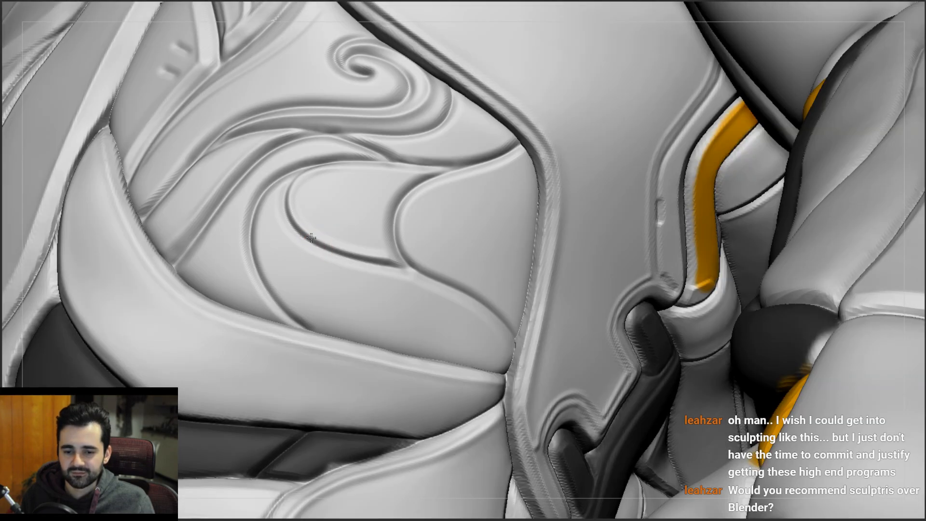
- Carve a parallel line inside the C-shaped curve, from the side plate's border around the bend and down to the rim
right_drag(311, 237, 322, 263)
mouse_move(463, 363)
right_down()
mouse_move(464, 341)
mouse_move(486, 366)
mouse_move(463, 359)
right_up()
ctrl+right_drag(463, 359, 460, 299)
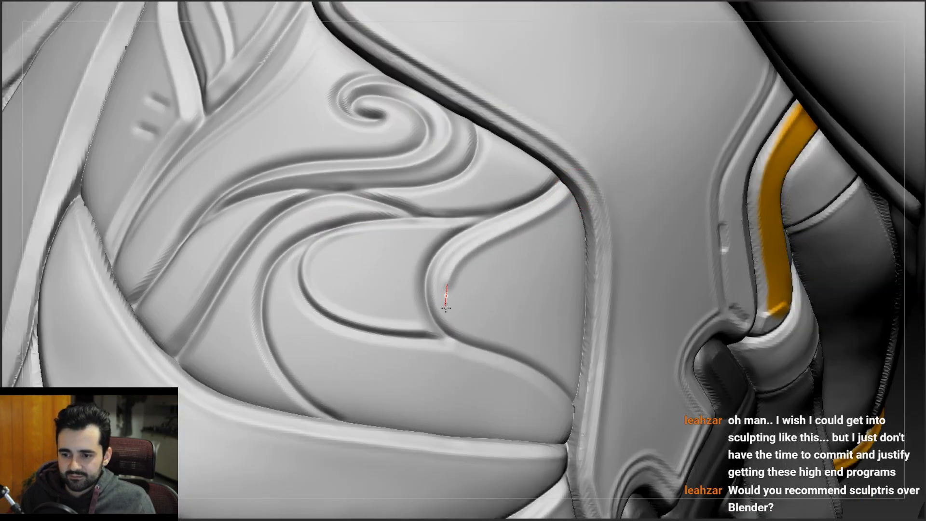
ctrl+right_drag(548, 326, 444, 275)
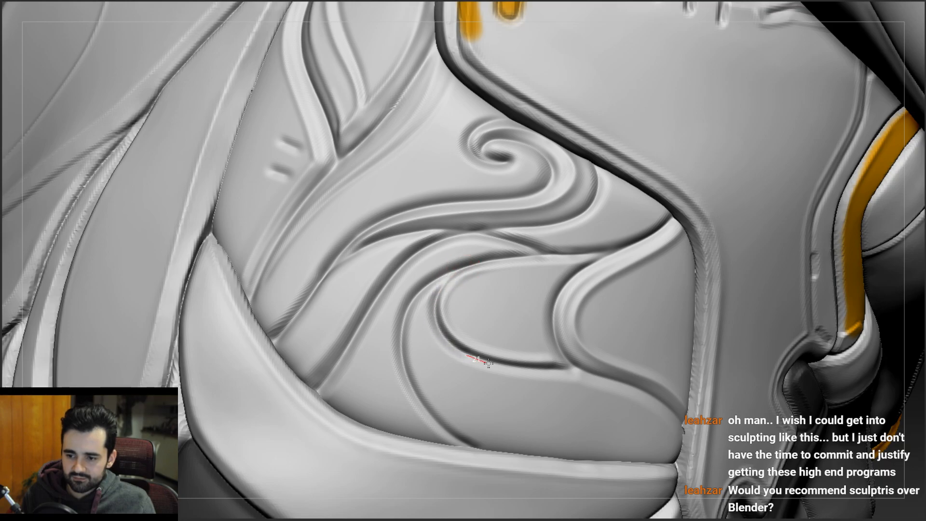
alt+right_drag(610, 373, 499, 340)
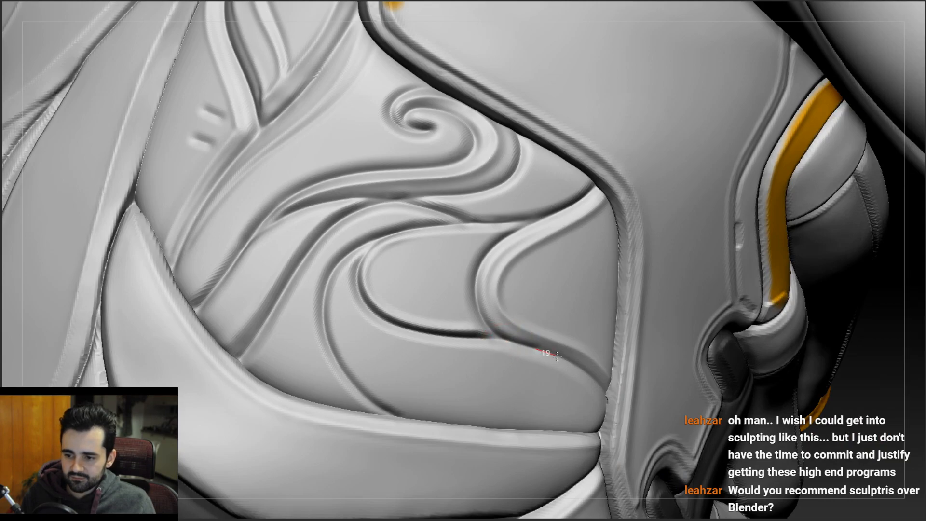
- Refine the small curl at the swirl's tip and the upper groove running from it along the band
mouse_move(356, 345)
right_down()
mouse_move(304, 316)
mouse_move(344, 256)
mouse_move(280, 255)
mouse_move(328, 299)
right_up()
mouse_move(379, 261)
mouse_down()
mouse_move(495, 236)
mouse_move(485, 205)
mouse_up()
mouse_move(476, 217)
ctrl+right_down()
mouse_move(453, 148)
mouse_move(476, 181)
ctrl+right_up()
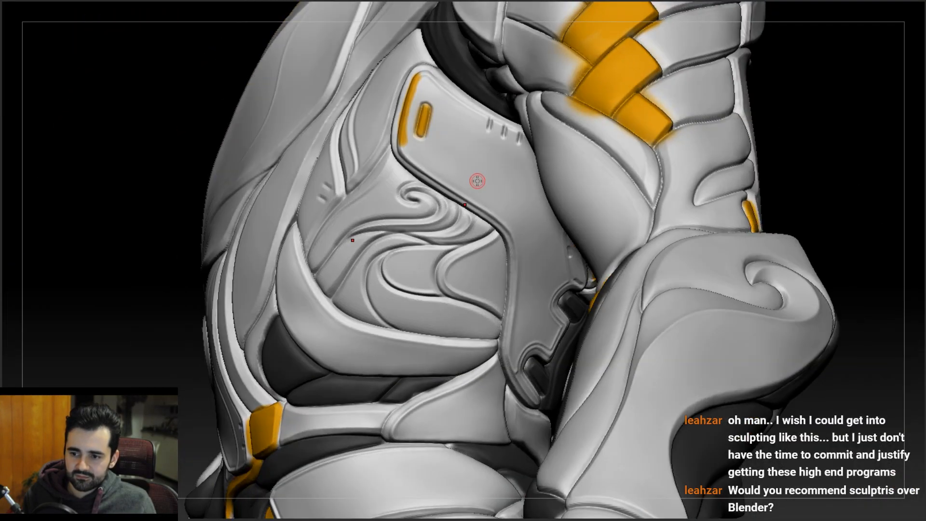
ctrl+right_drag(380, 164, 424, 275)
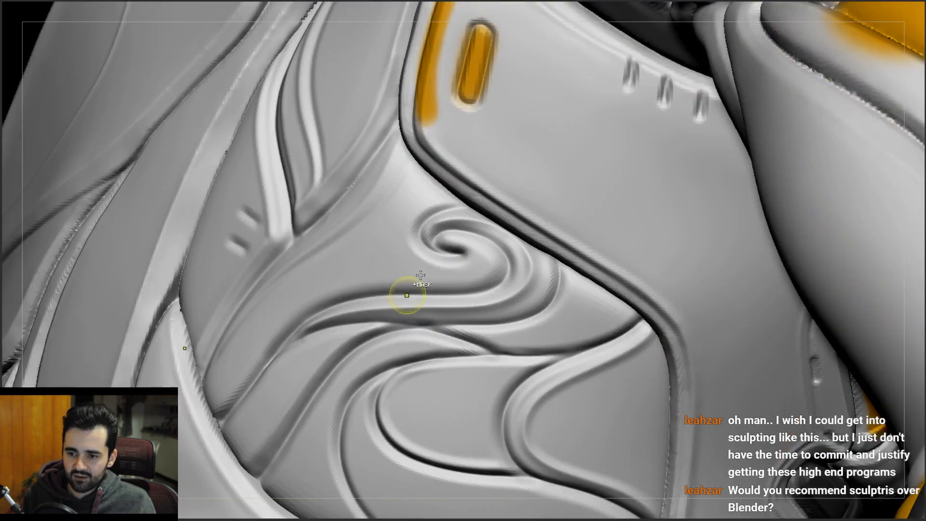
ctrl+right_drag(412, 212, 465, 257)
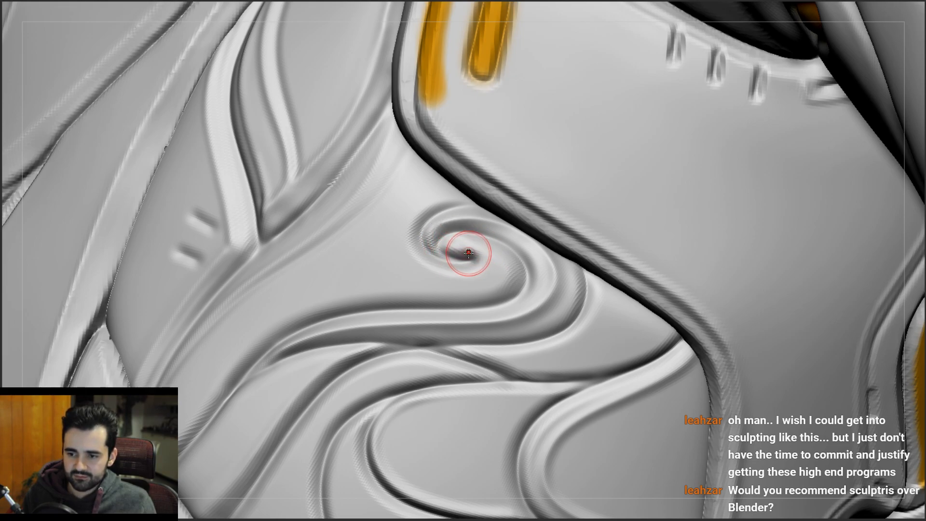
mouse_move(481, 263)
right_down()
mouse_move(470, 240)
mouse_move(483, 263)
mouse_move(457, 244)
right_up()
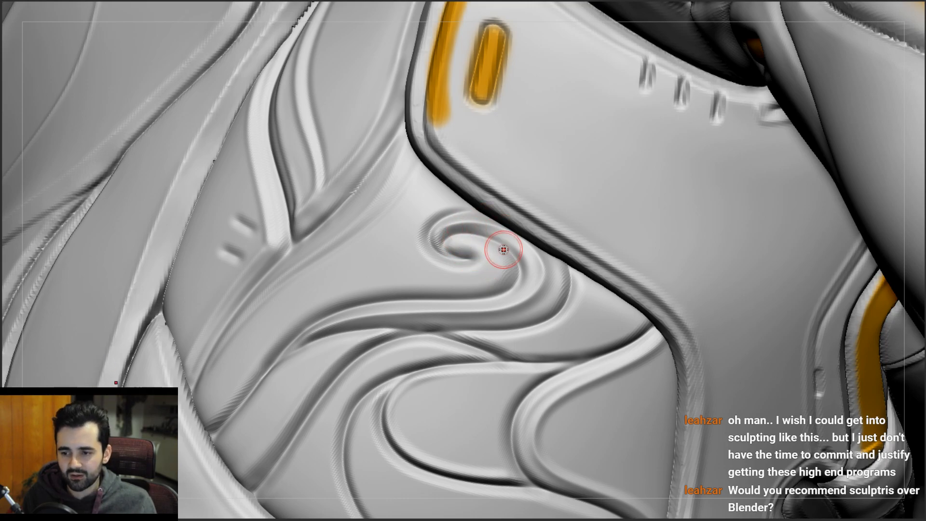
key(space)
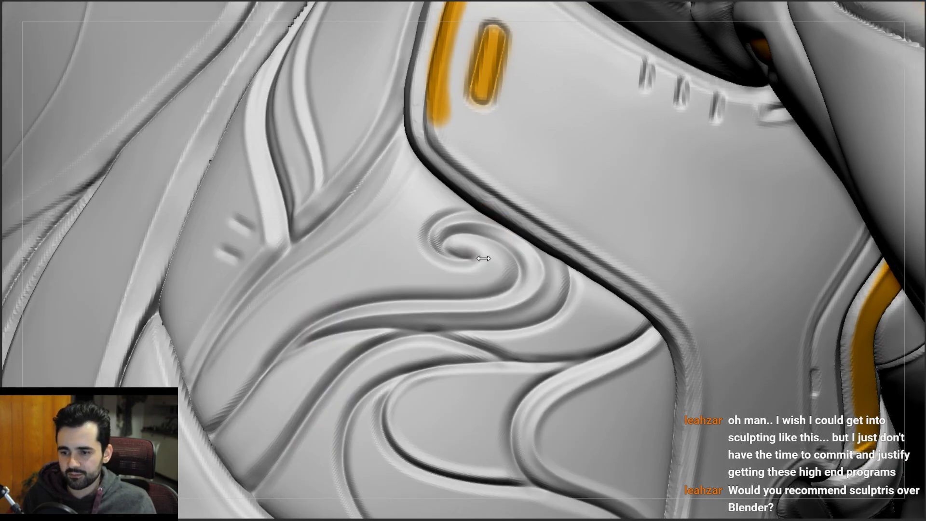
mouse_move(479, 282)
mouse_down()
mouse_move(372, 288)
mouse_move(300, 323)
mouse_up()
alt+right_drag(313, 289, 371, 262)
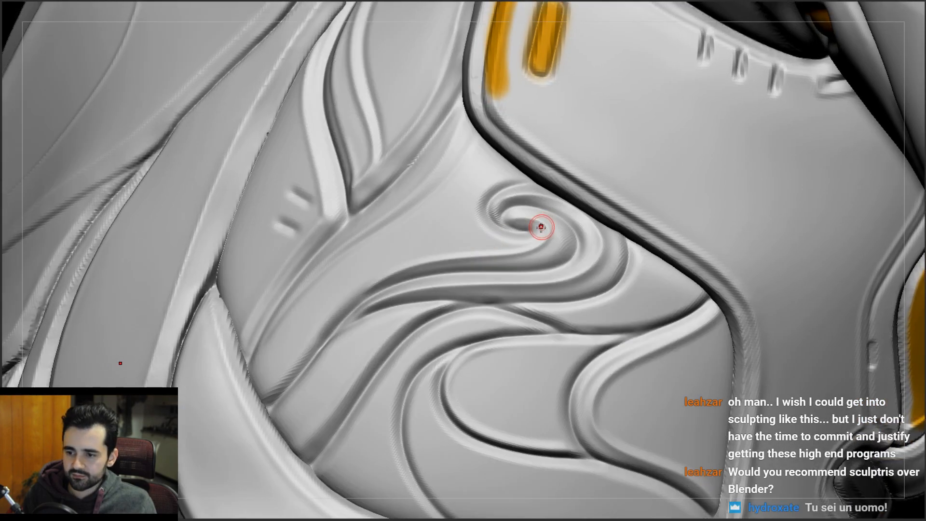
- Undo a faulty stroke and deepen the swirl's upper groove down along its stem to the curved rim, adjusting the brush size
right_drag(540, 227, 555, 241)
alt+right_drag(472, 248, 524, 236)
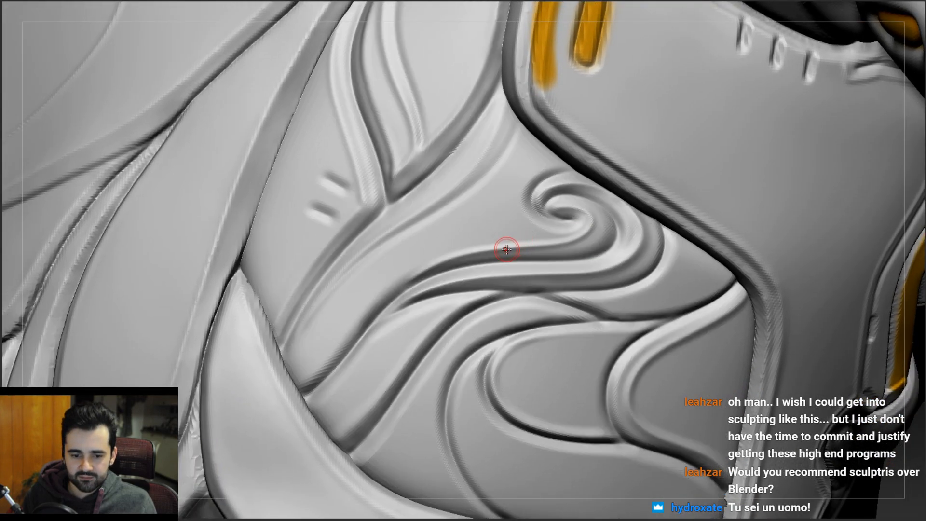
right_drag(522, 169, 567, 194)
key(ctrl+z)
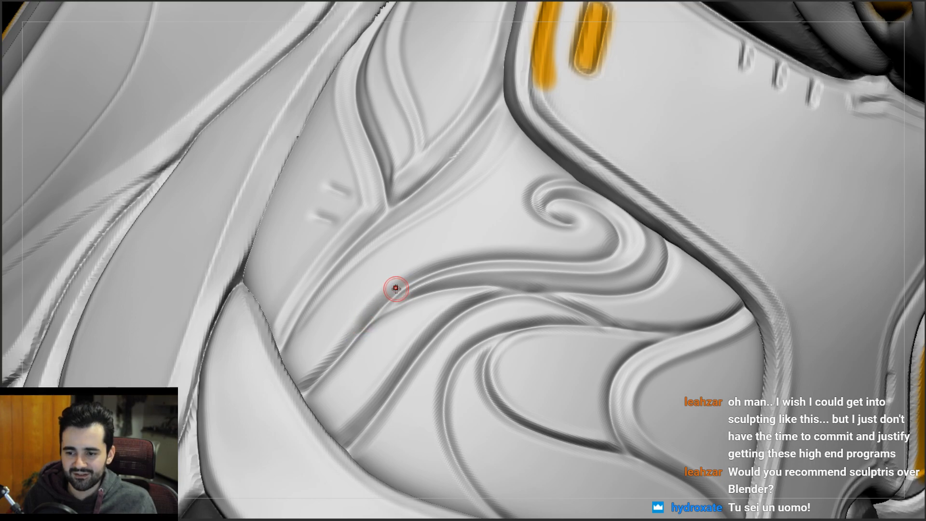
drag(415, 280, 317, 371)
right_drag(365, 337, 348, 344)
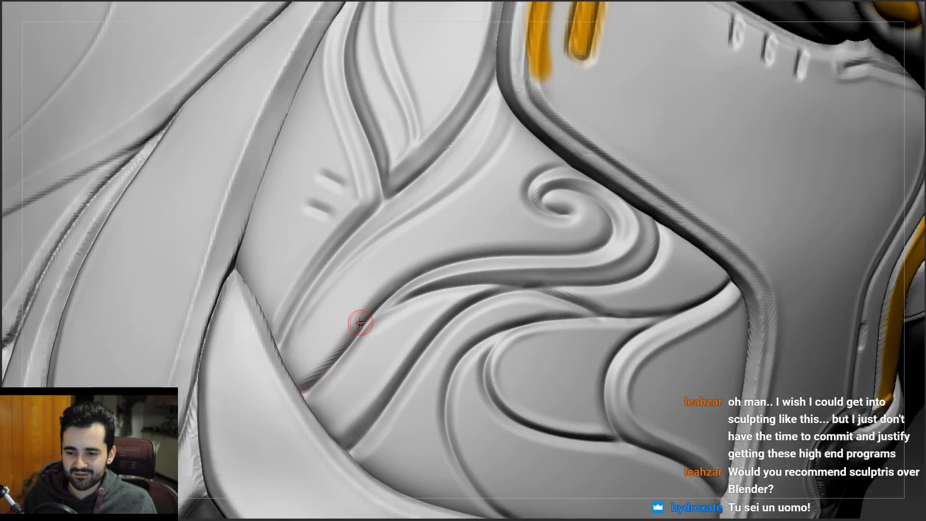
key(space)
drag(374, 303, 370, 303)
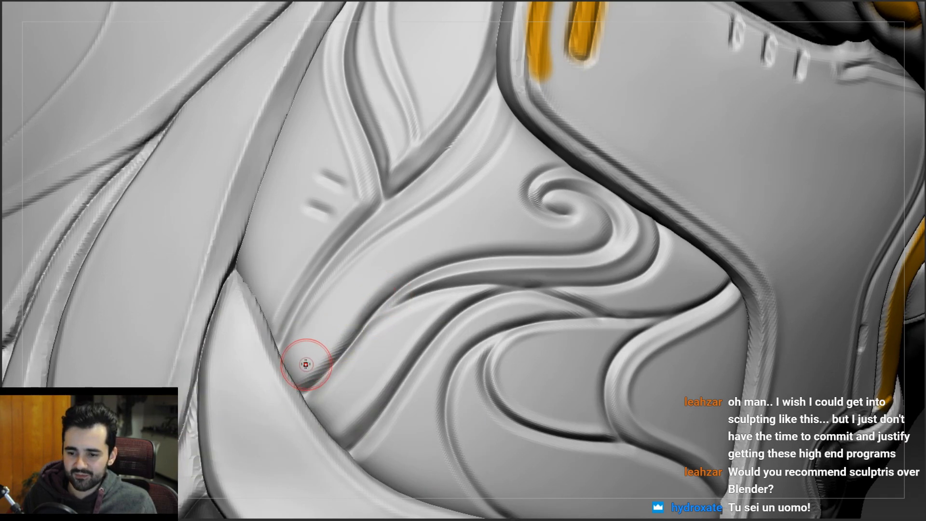
right_drag(306, 364, 324, 337)
key(space)
drag(316, 346, 312, 346)
- Deepen the parallel line below the fork's outer branch, from the side plate's corner to the stem
mouse_move(328, 289)
right_down()
mouse_move(348, 279)
mouse_move(341, 285)
right_up()
right_drag(501, 140, 498, 107)
drag(491, 131, 470, 165)
right_drag(477, 145, 486, 172)
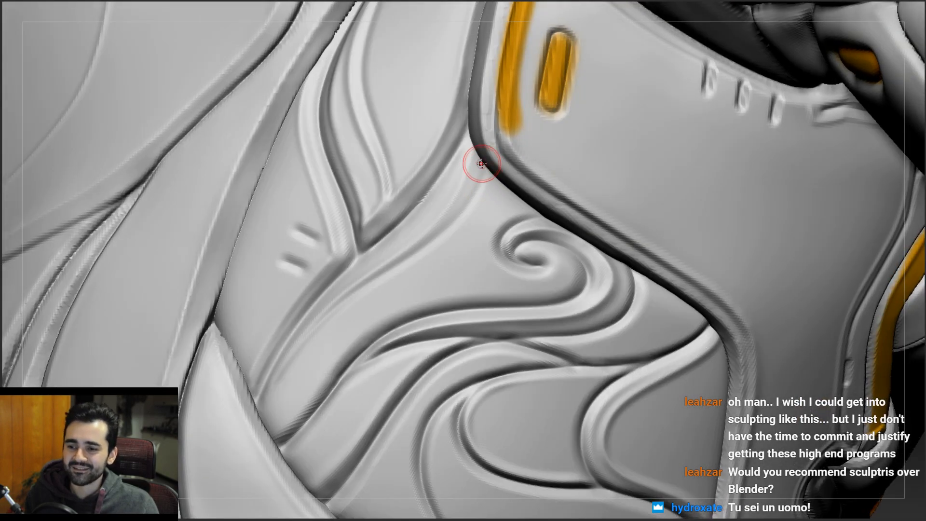
mouse_move(482, 189)
mouse_down()
mouse_move(440, 238)
mouse_move(367, 285)
mouse_up()
alt+right_drag(347, 296, 390, 282)
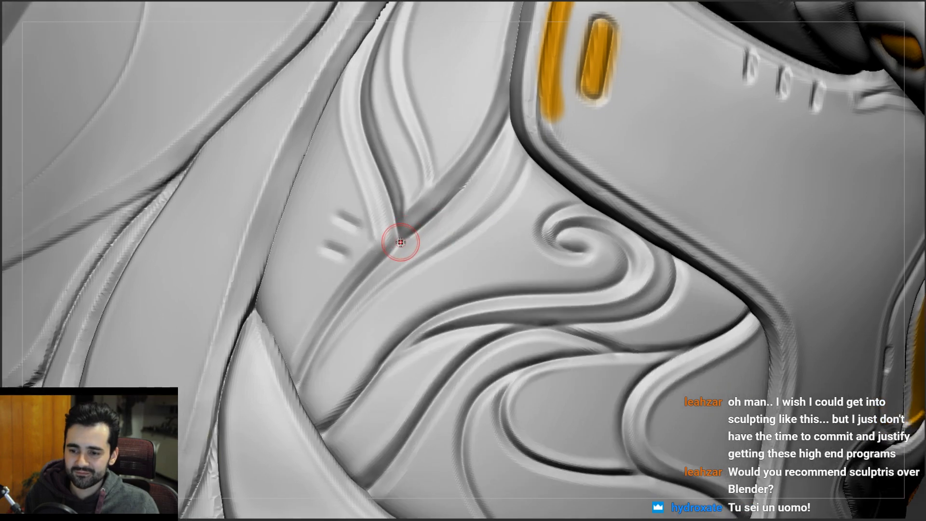
drag(363, 283, 360, 285)
- Sharpen the fork's notch and the groove of its outer branch leading to the side plate
right_drag(368, 261, 409, 245)
drag(398, 208, 408, 237)
right_drag(406, 212, 434, 185)
drag(495, 121, 401, 224)
- Touch up the curl's centre and undo the faulty stroke
mouse_move(394, 213)
ctrl+right_down()
mouse_move(391, 109)
mouse_move(479, 175)
mouse_move(480, 193)
mouse_move(471, 189)
ctrl+right_up()
mouse_move(516, 213)
right_down()
mouse_move(496, 221)
mouse_move(539, 210)
right_up()
drag(490, 197, 500, 196)
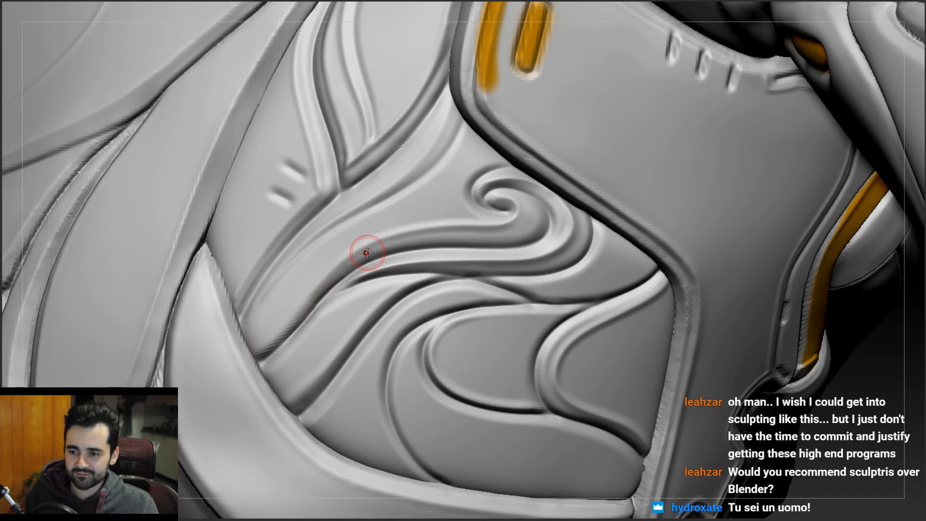
right_drag(368, 258, 429, 229)
key(ctrl+z)
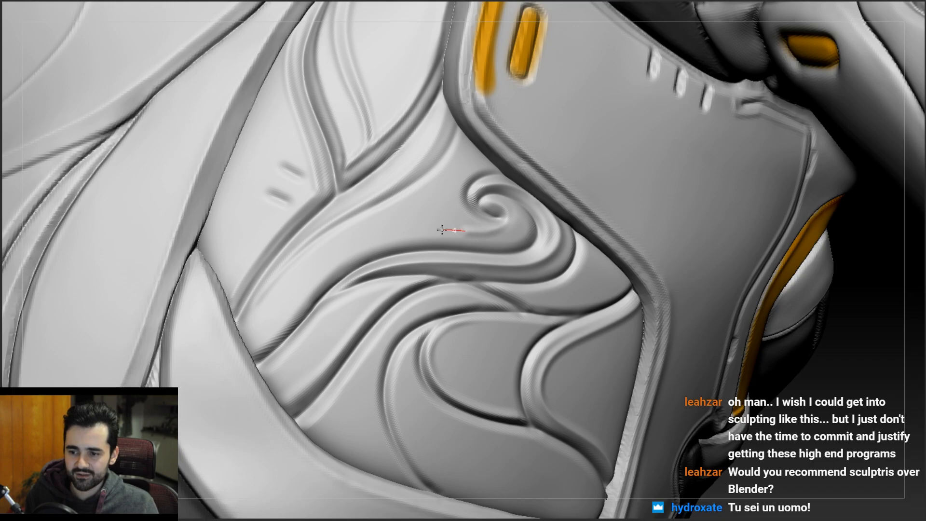
- Check the rib pattern against the torso and deepen the line beneath the swirl up to the side plate's border
mouse_move(259, 304)
right_down()
mouse_move(270, 256)
mouse_move(313, 231)
mouse_move(292, 242)
mouse_move(320, 295)
mouse_move(393, 261)
right_up()
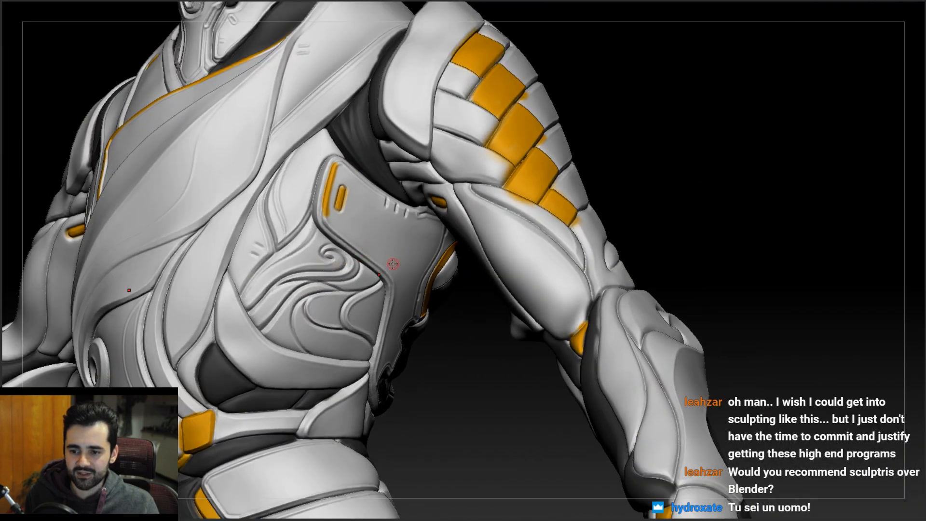
right_drag(341, 292, 383, 271)
right_drag(389, 309, 369, 328)
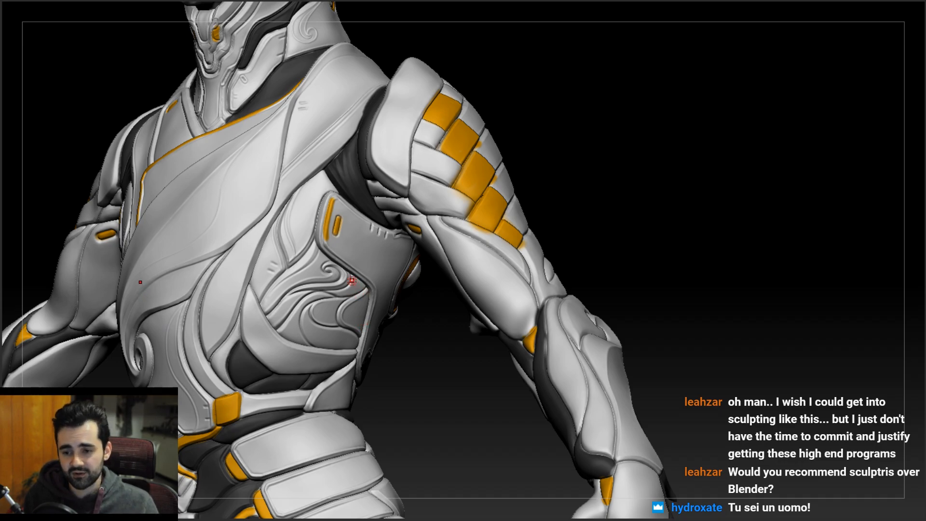
mouse_move(340, 296)
right_down()
mouse_move(314, 288)
mouse_move(342, 252)
mouse_move(274, 248)
right_up()
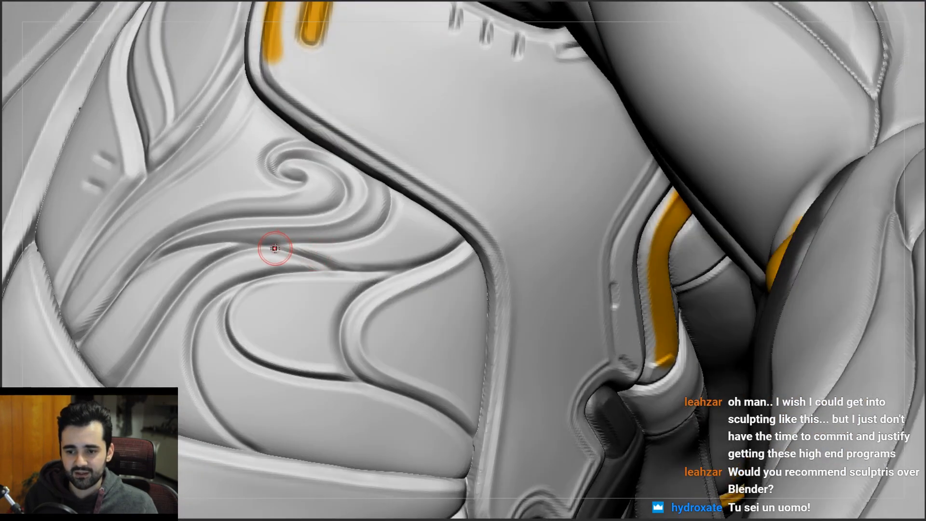
drag(370, 271, 341, 266)
drag(406, 270, 447, 256)
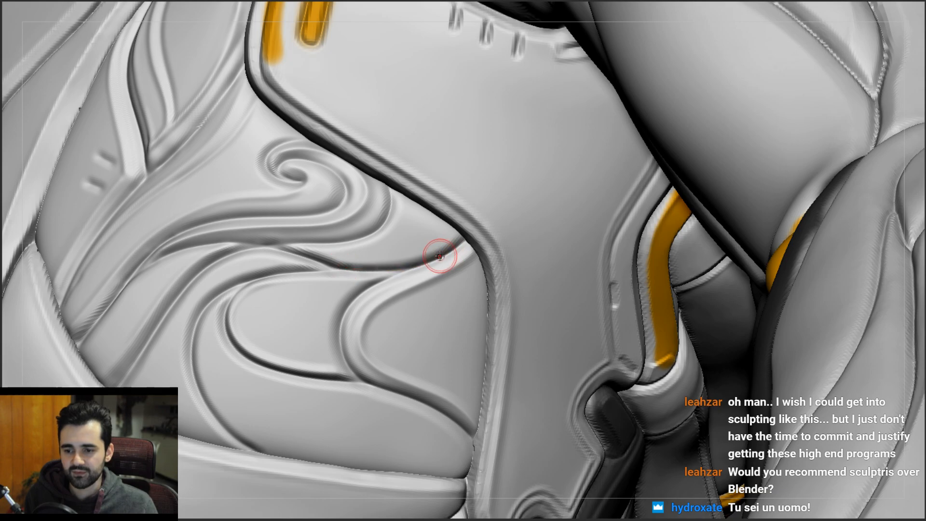
drag(368, 267, 448, 251)
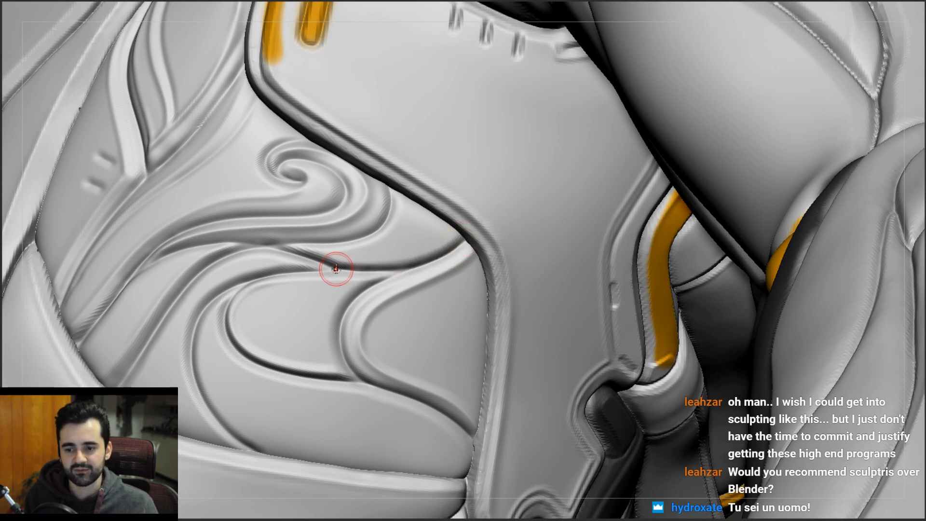
drag(369, 272, 405, 257)
- Smooth the surface along the line beneath the swirl and recut its end toward the side plate
right_drag(405, 254, 388, 238)
shift+drag(331, 258, 400, 254)
right_drag(390, 267, 332, 266)
drag(393, 273, 436, 258)
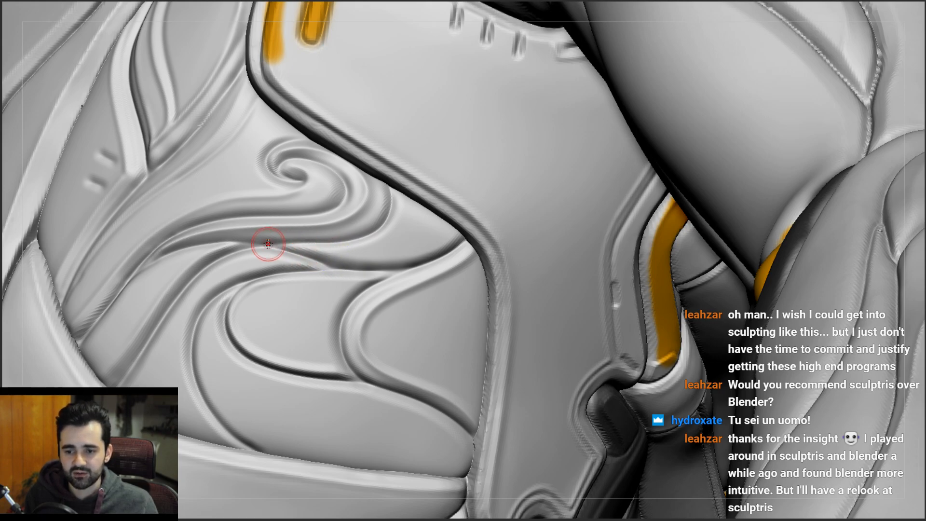
- Deepen the swirl band's lower groove from the stem to the outer bend and smooth its middle stretch
right_drag(331, 231, 367, 234)
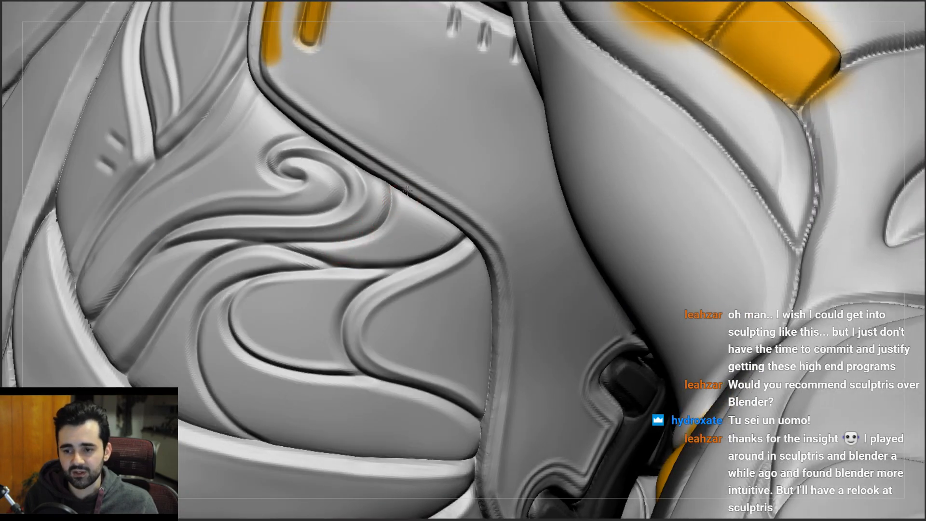
right_drag(405, 197, 361, 222)
right_drag(218, 235, 234, 266)
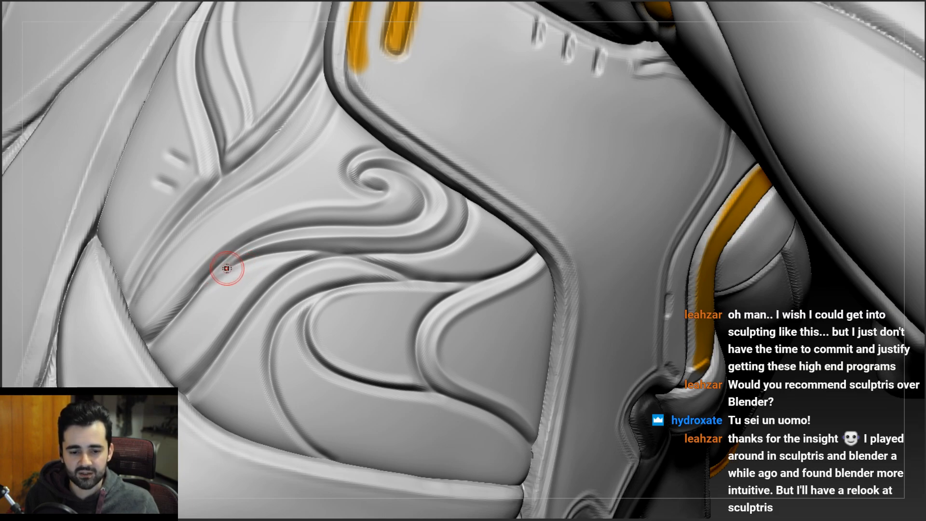
drag(207, 281, 285, 246)
right_drag(285, 246, 246, 258)
drag(223, 272, 255, 254)
drag(372, 249, 447, 240)
shift+drag(317, 247, 411, 242)
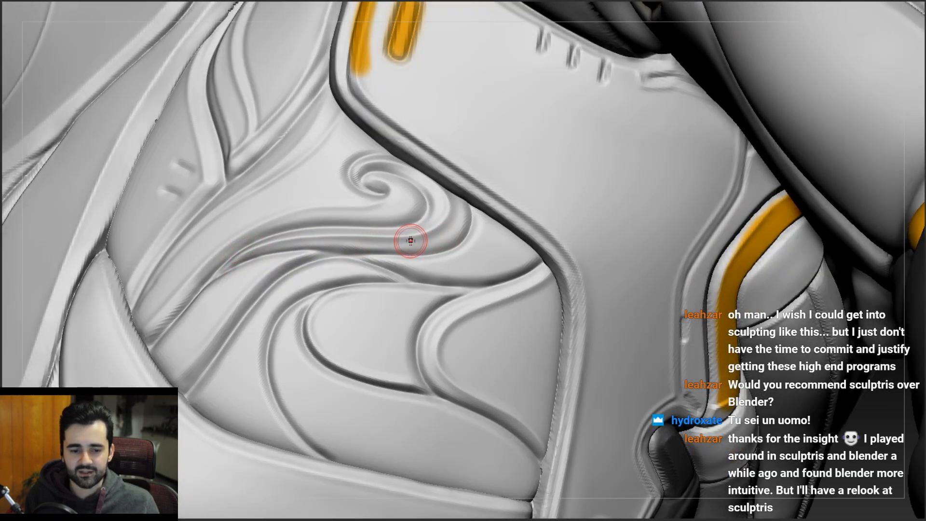
- Sharpen the line beneath the swirl band from its split off the band to the side plate's border above the C-shaped curve
right_drag(471, 215, 466, 201)
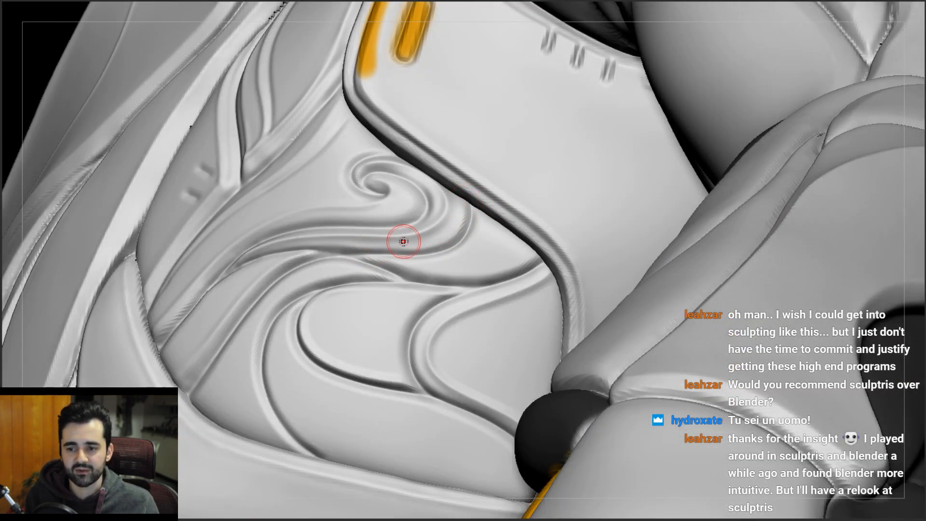
right_drag(440, 215, 450, 235)
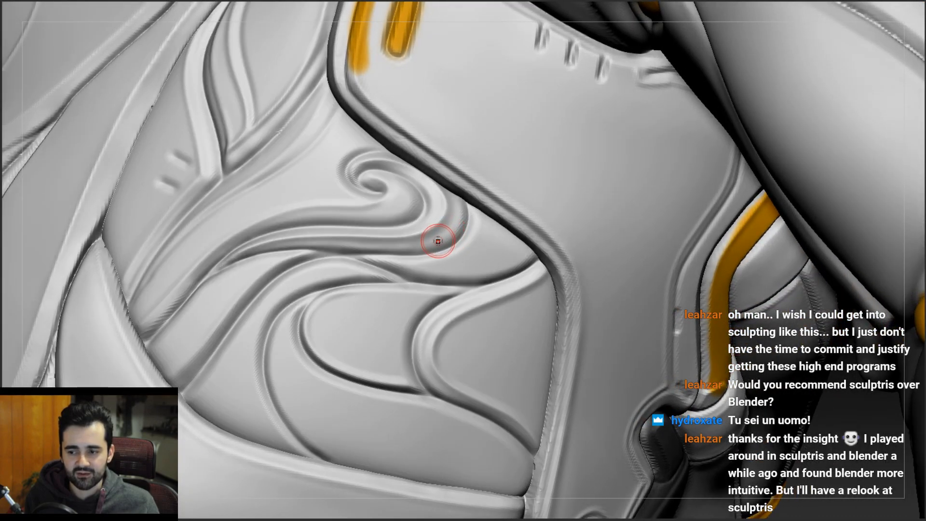
right_drag(404, 219, 385, 225)
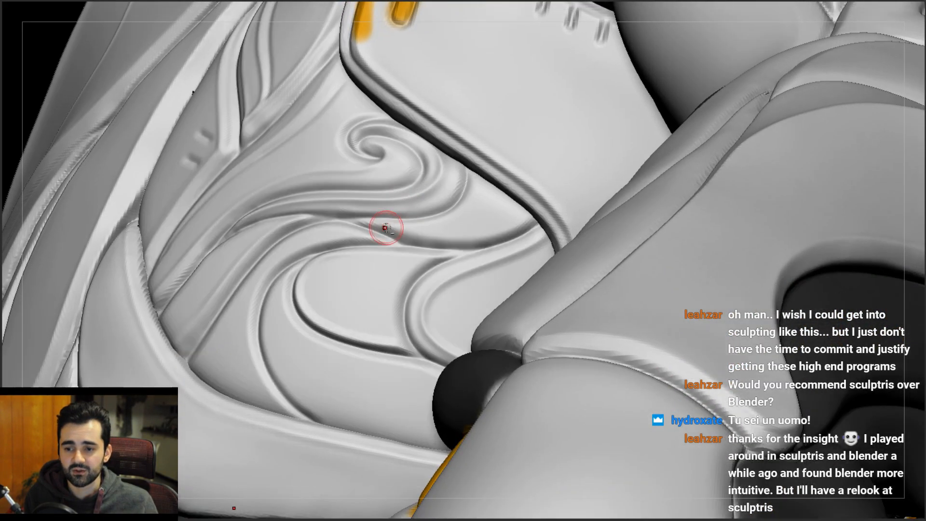
drag(378, 227, 417, 237)
drag(510, 227, 526, 214)
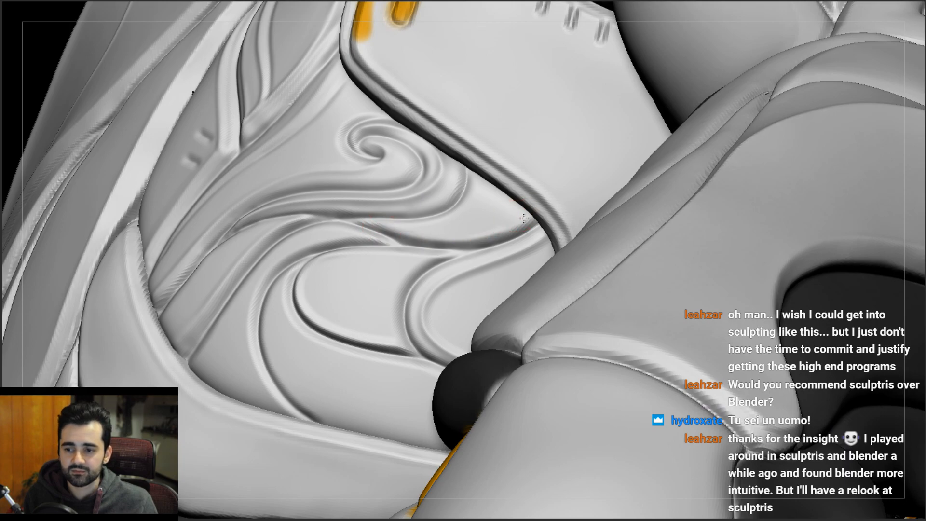
right_drag(420, 232, 455, 238)
drag(338, 222, 370, 228)
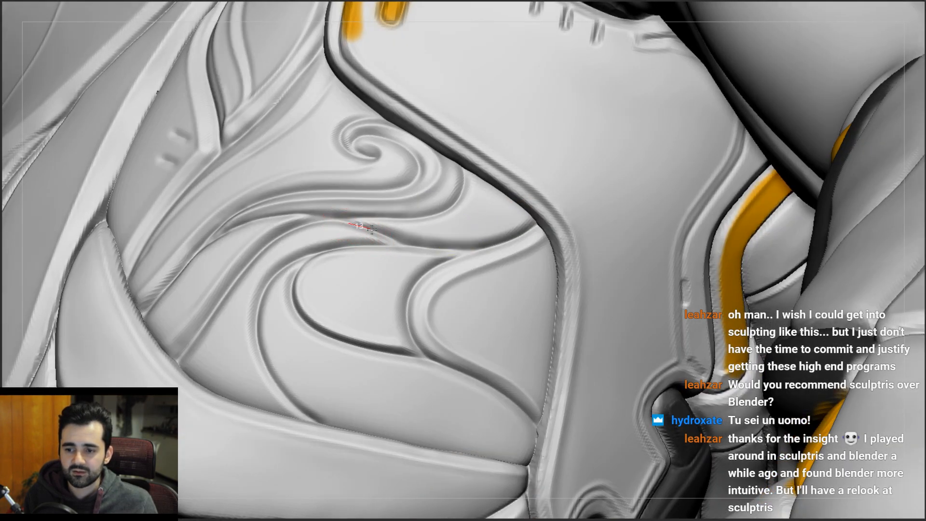
drag(478, 251, 511, 238)
right_drag(462, 261, 454, 261)
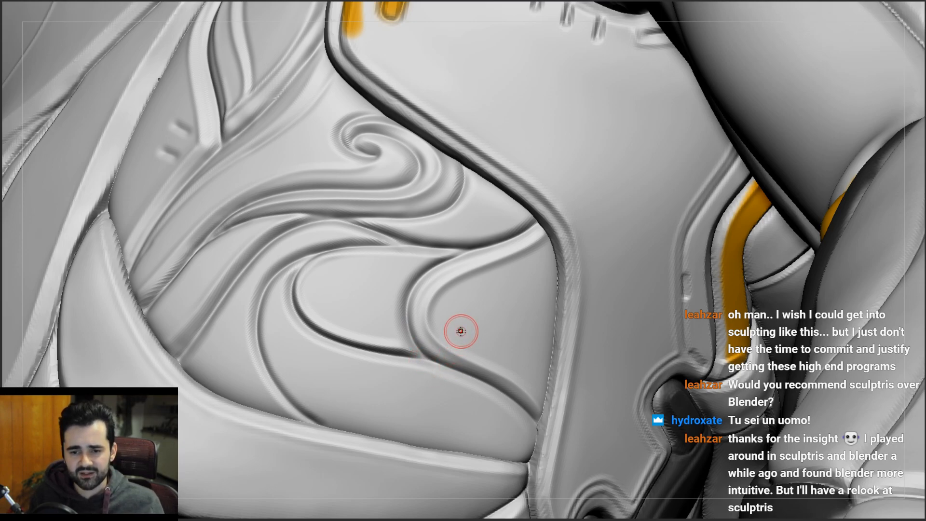
- Deepen the groove of the fork's outer branch from the side plate's edge down to the notch
right_drag(287, 230, 306, 213)
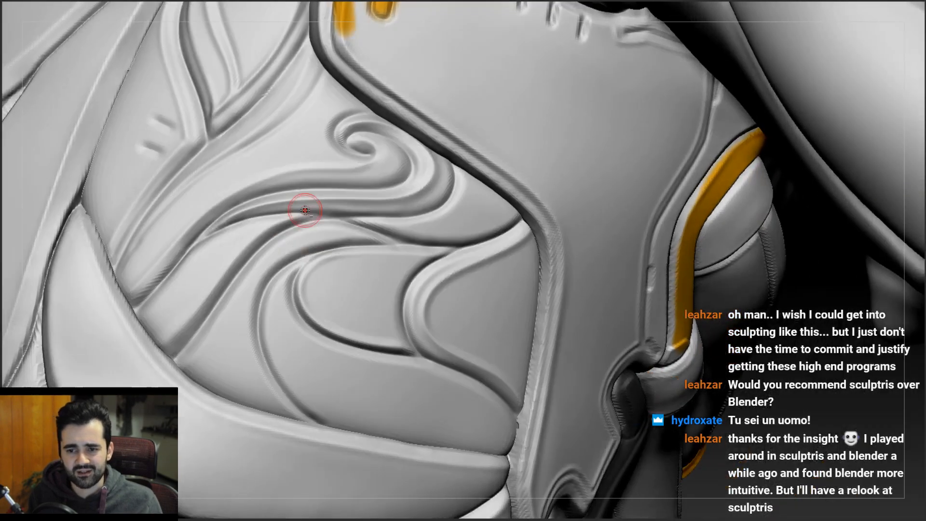
alt+right_drag(286, 78, 279, 254)
mouse_move(300, 174)
right_down()
mouse_move(298, 164)
mouse_move(293, 320)
mouse_move(310, 253)
right_up()
mouse_move(319, 235)
mouse_down()
mouse_move(263, 311)
mouse_move(213, 347)
mouse_up()
ctrl+right_drag(250, 314, 248, 345)
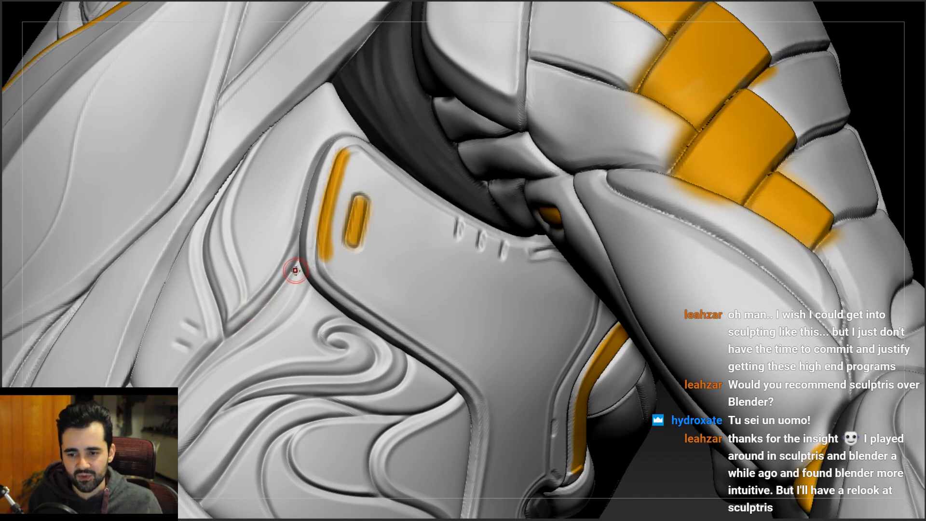
mouse_move(224, 329)
ctrl+right_down()
mouse_move(225, 339)
mouse_move(234, 322)
ctrl+right_up()
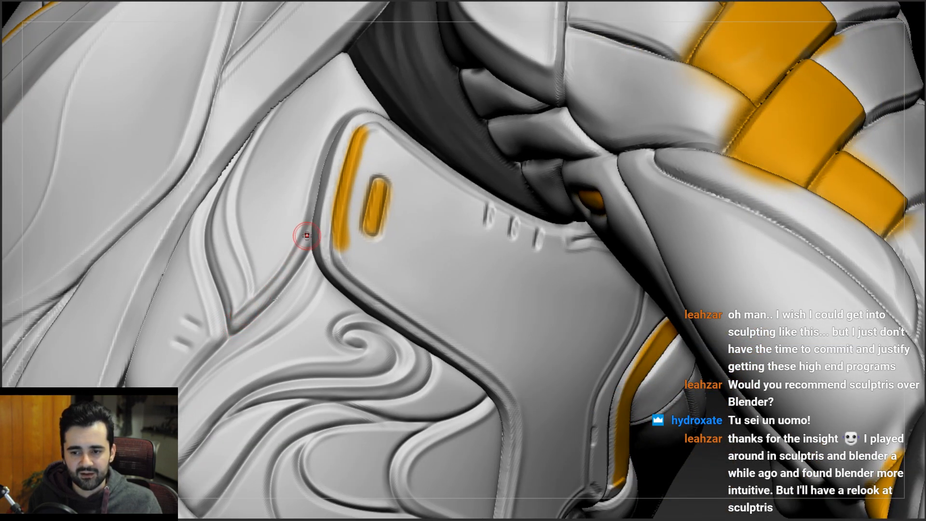
- Deepen the line beneath the swirl band from its split off the band to the side plate's border
right_drag(316, 183, 267, 288)
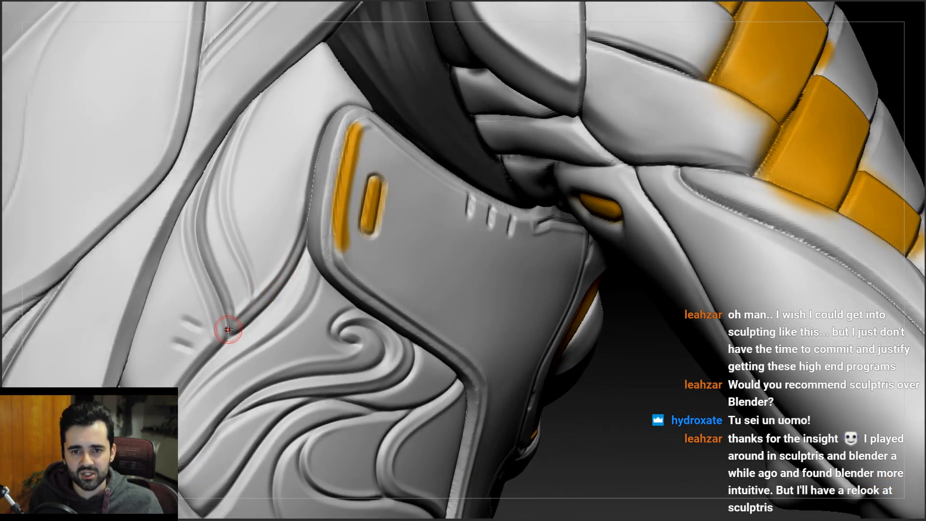
alt+right_drag(222, 337, 264, 265)
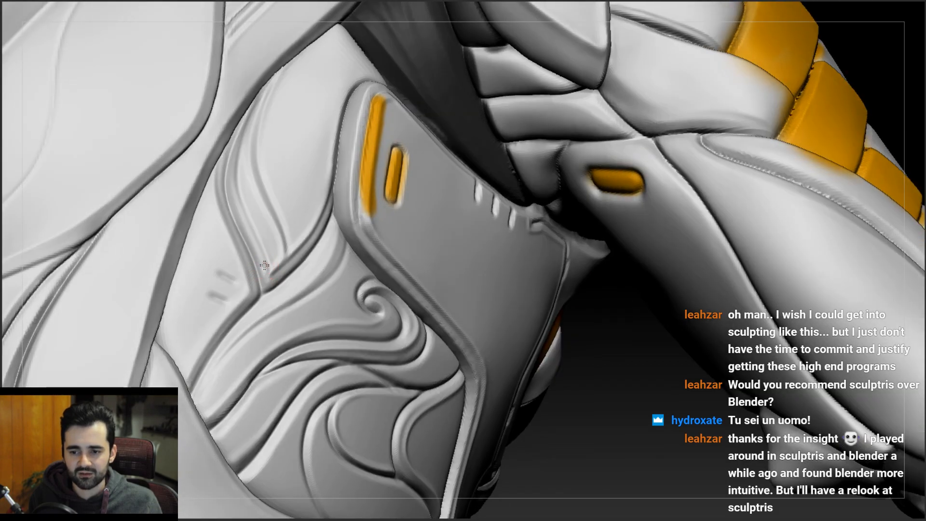
alt+right_drag(322, 309, 285, 206)
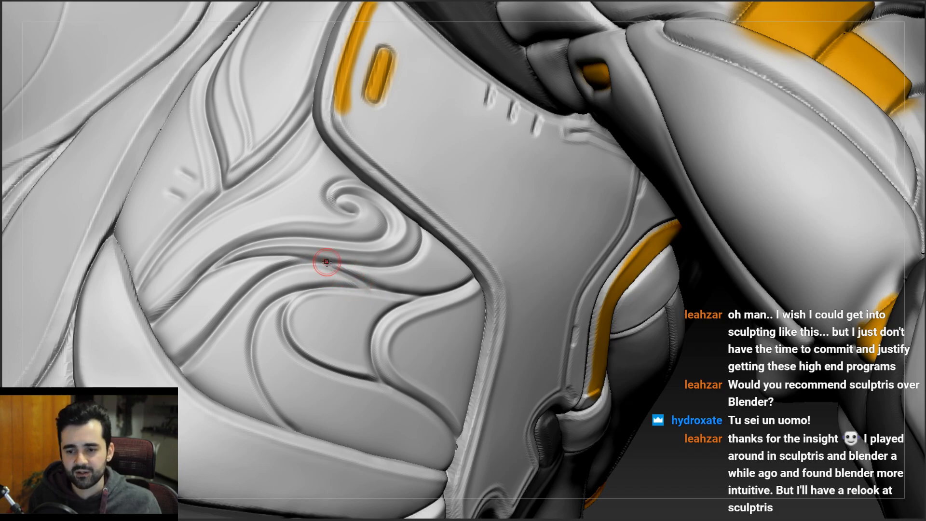
mouse_move(324, 267)
mouse_down()
mouse_move(367, 280)
mouse_move(337, 270)
mouse_up()
ctrl+right_drag(353, 278, 341, 289)
mouse_move(343, 289)
mouse_down()
mouse_move(401, 298)
mouse_move(383, 293)
mouse_up()
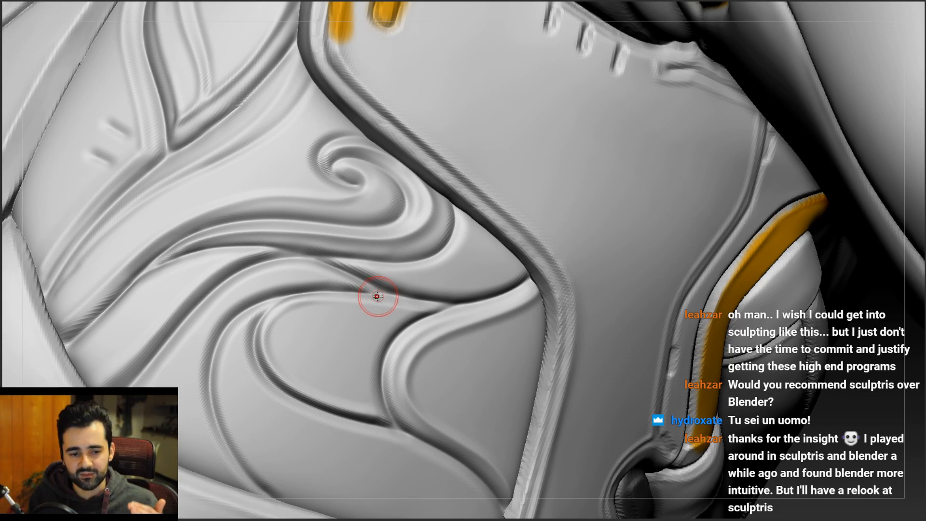
drag(389, 292, 475, 300)
right_drag(476, 293, 491, 282)
right_drag(425, 287, 427, 302)
drag(534, 277, 531, 275)
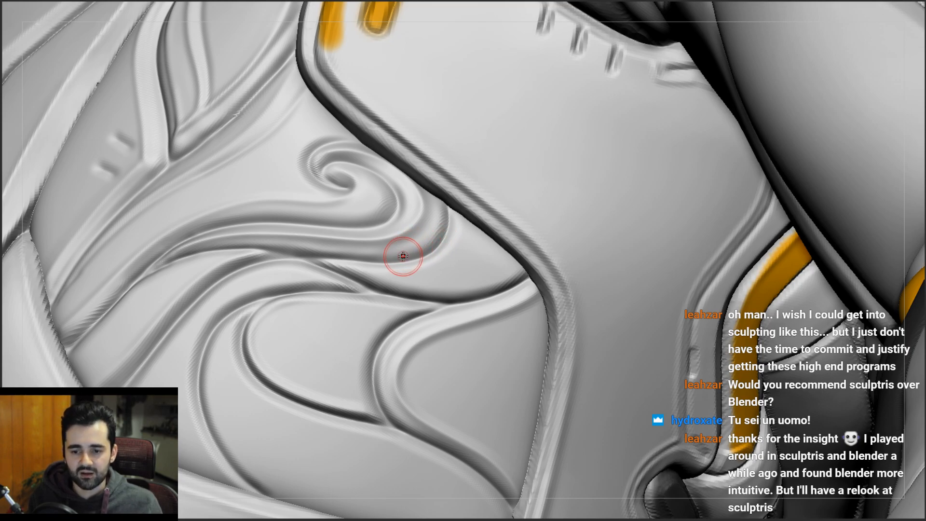
- Deepen and smooth the groove of the branch below the swirl stem down to the curved waist band's edge
alt+right_drag(228, 331, 330, 293)
right_drag(355, 212, 333, 211)
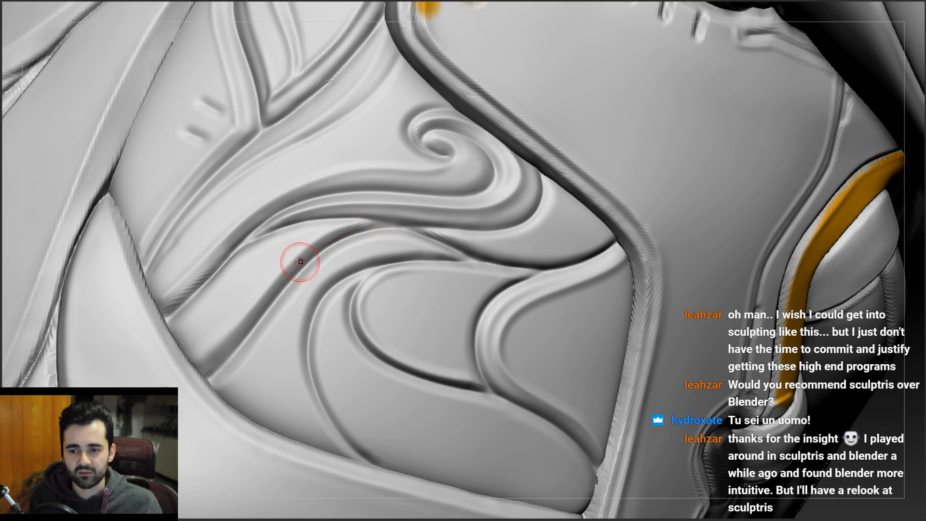
right_drag(302, 261, 362, 232)
drag(295, 266, 194, 379)
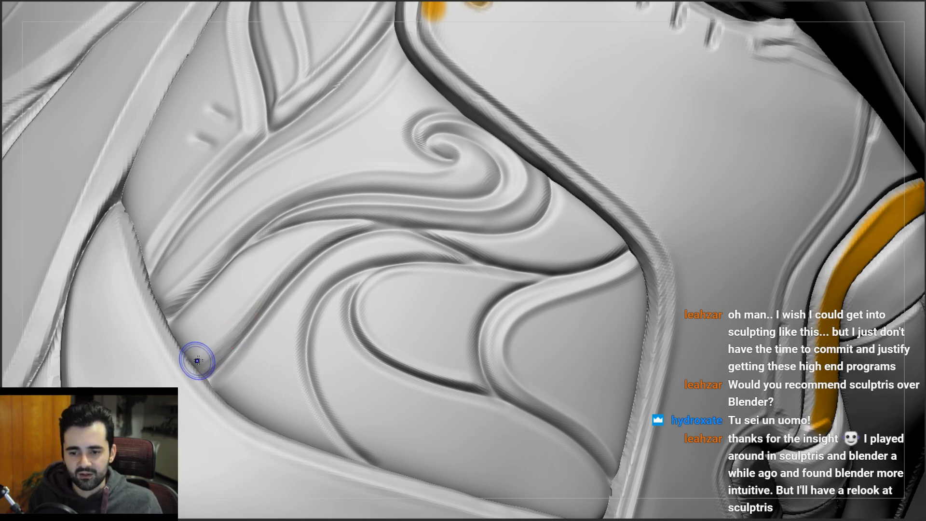
right_drag(239, 320, 244, 316)
mouse_move(254, 304)
mouse_down()
mouse_move(209, 353)
mouse_move(168, 376)
mouse_up()
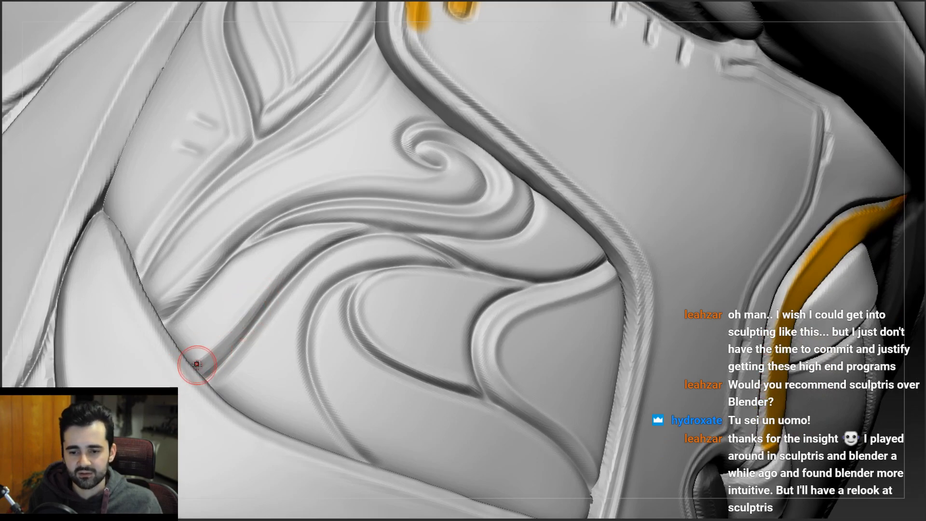
right_drag(196, 363, 193, 364)
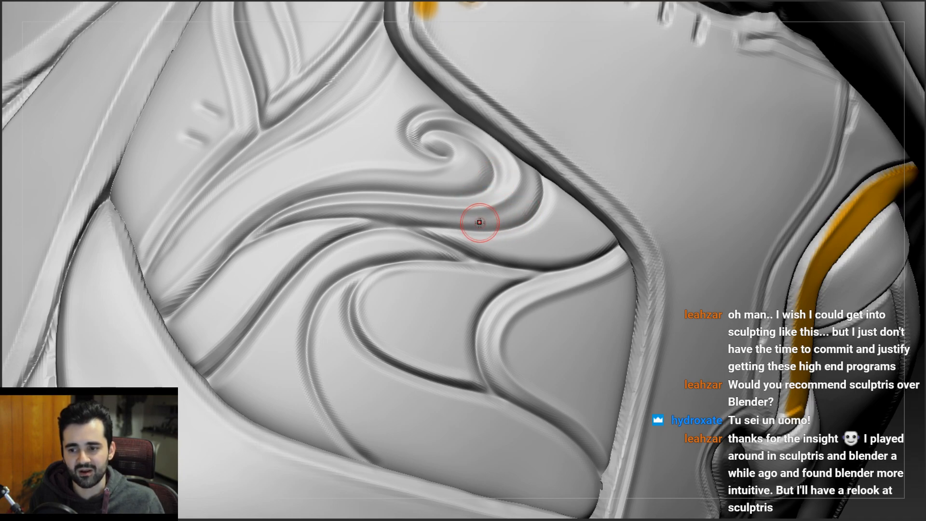
key(ctrl+z)
mouse_move(537, 174)
mouse_down()
mouse_move(539, 203)
mouse_move(489, 223)
mouse_move(457, 221)
mouse_up()
key(ctrl+z)
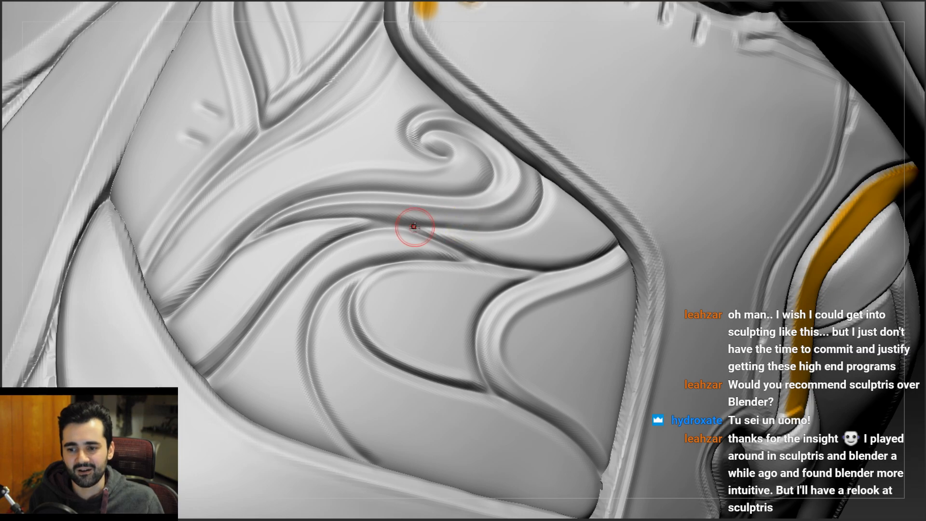
mouse_move(501, 311)
right_down()
mouse_move(465, 289)
mouse_move(470, 304)
right_up()
drag(435, 346, 459, 370)
key(ctrl+z)
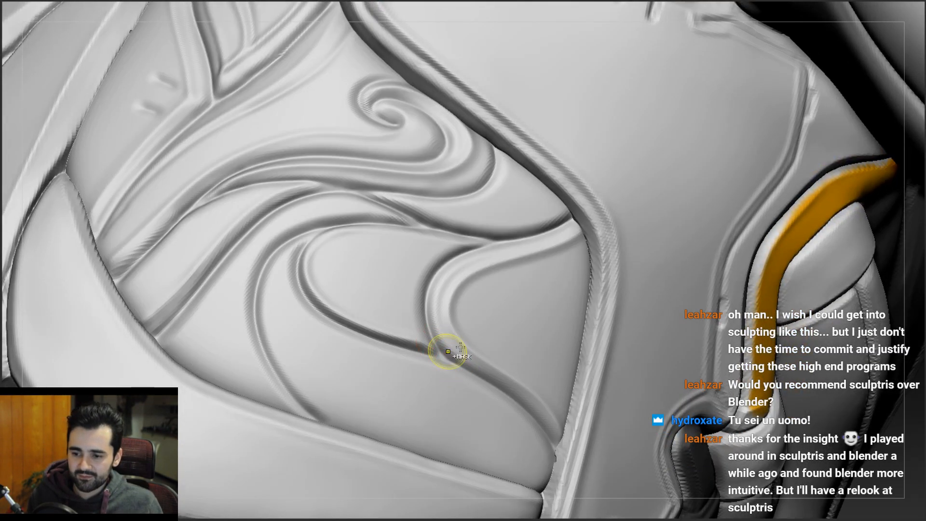
- Sharpen the thin strand line running from below the fork and recut the stem ends at the curved waist band
right_drag(498, 331, 490, 367)
mouse_move(297, 176)
ctrl+right_down()
mouse_move(260, 149)
mouse_move(311, 191)
mouse_move(452, 194)
mouse_move(452, 212)
mouse_move(521, 158)
ctrl+right_up()
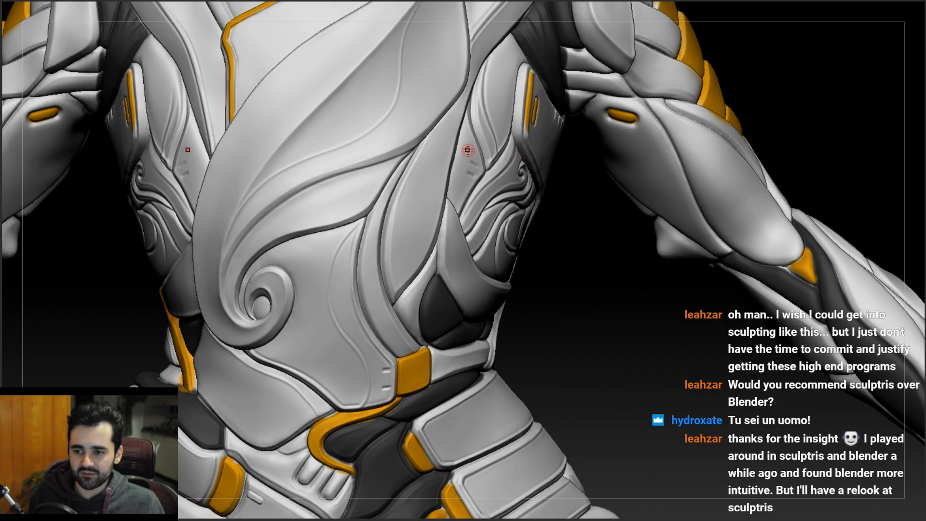
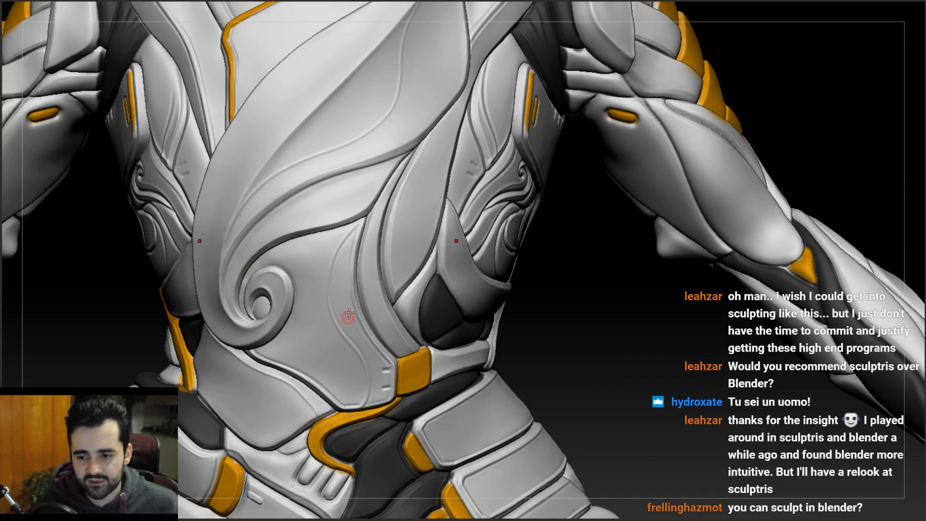
right_drag(415, 249, 359, 240)
mouse_move(534, 201)
alt+right_down()
mouse_move(450, 236)
mouse_move(434, 222)
alt+right_up()
mouse_move(454, 169)
ctrl+right_down()
mouse_move(442, 209)
mouse_move(479, 200)
mouse_move(485, 212)
mouse_move(480, 193)
ctrl+right_up()
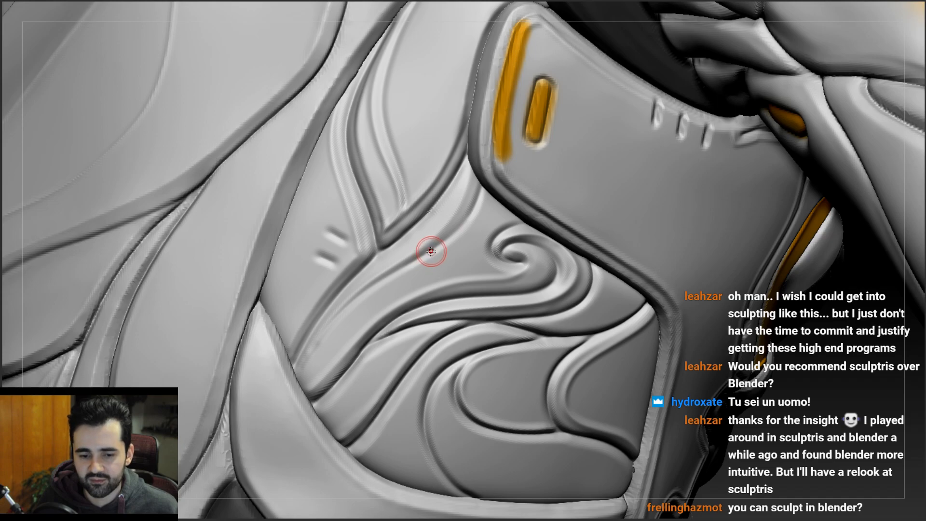
right_drag(449, 245, 484, 219)
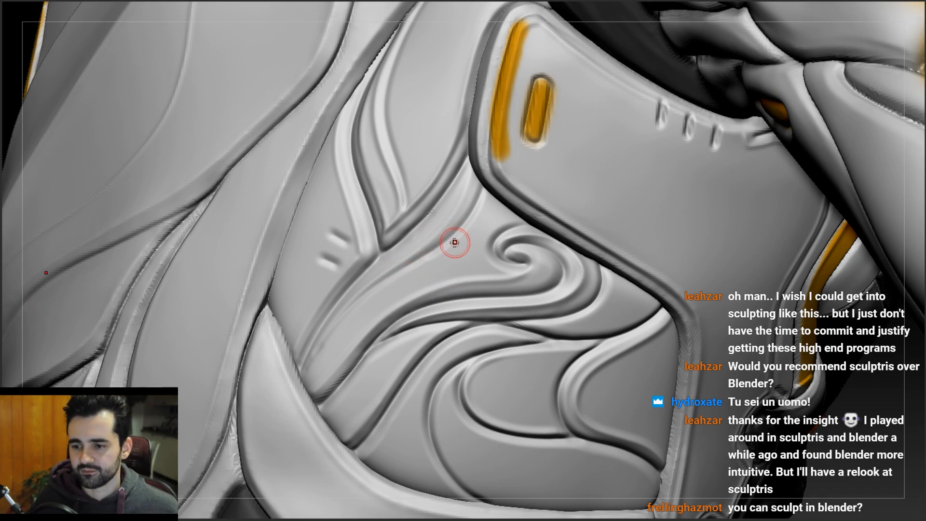
mouse_move(347, 321)
alt+right_down()
mouse_move(459, 260)
mouse_move(422, 304)
alt+right_up()
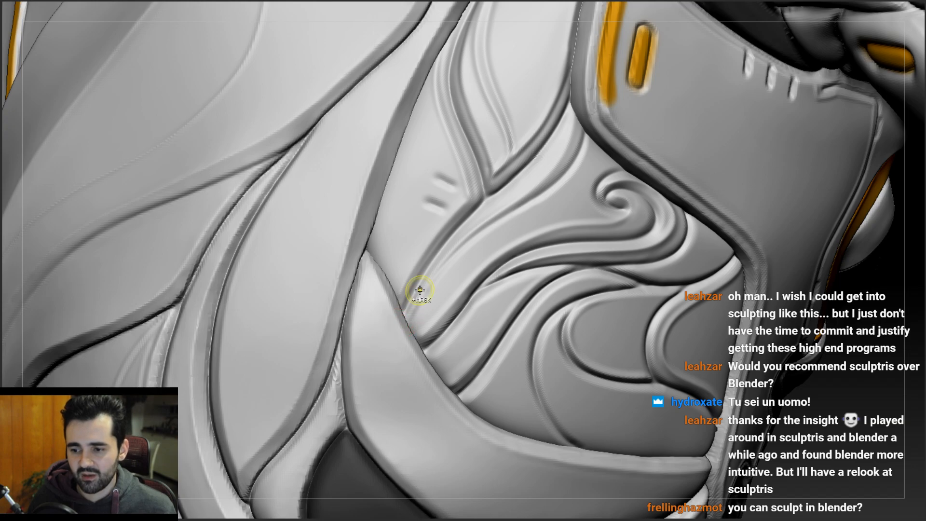
right_drag(457, 271, 475, 256)
key(space)
drag(529, 195, 464, 246)
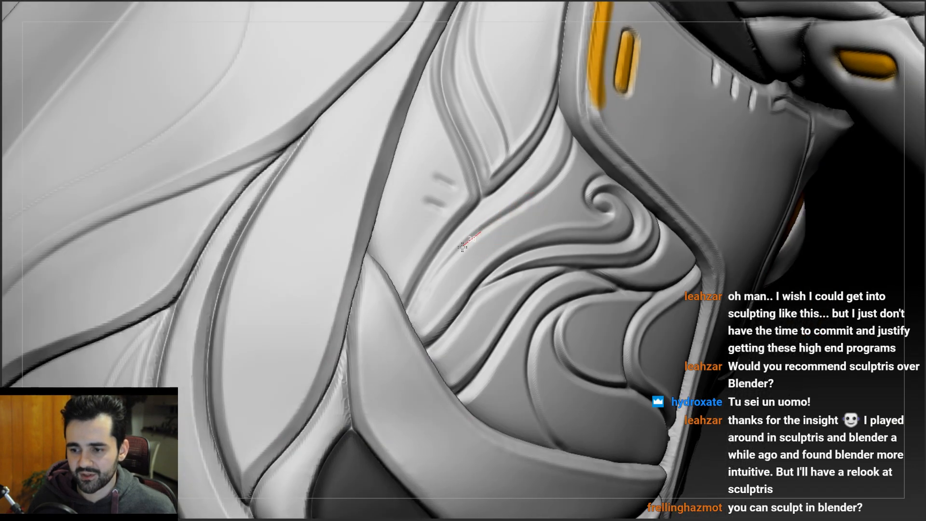
drag(403, 330, 398, 330)
mouse_move(393, 318)
right_down()
mouse_move(382, 303)
mouse_move(419, 295)
mouse_move(458, 266)
mouse_move(424, 347)
right_up()
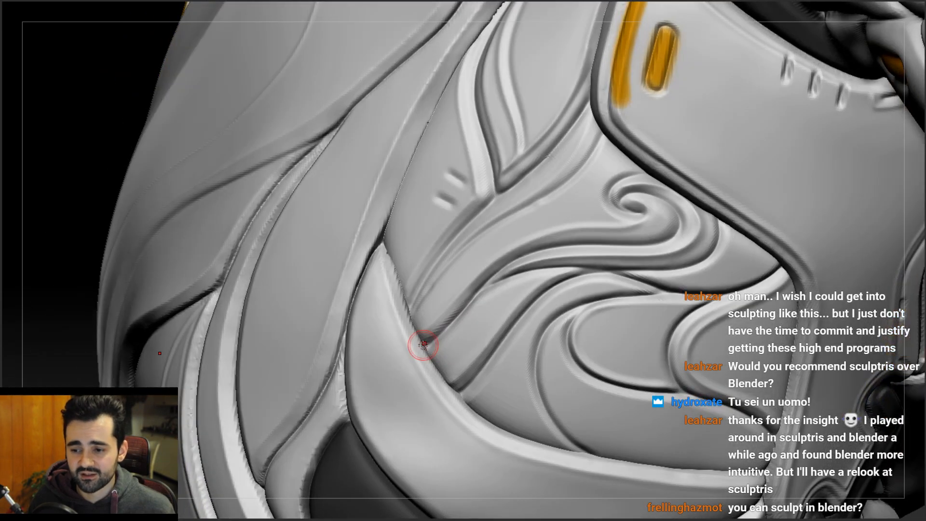
drag(446, 340, 440, 342)
- Check how the carved rib panels read on the whole torso from the side, the front and the opposite side
mouse_move(440, 342)
ctrl+right_down()
mouse_move(497, 273)
mouse_move(484, 260)
ctrl+right_up()
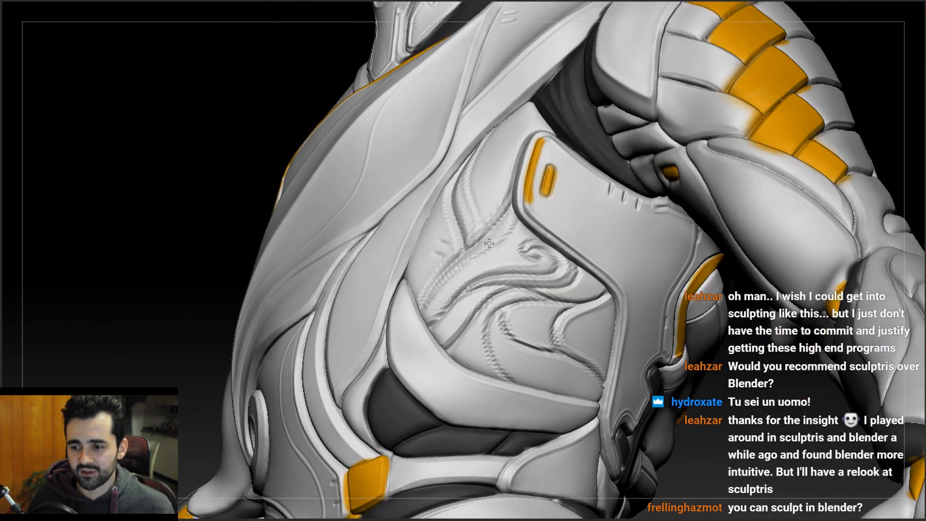
mouse_move(503, 292)
ctrl+right_down()
mouse_move(533, 294)
mouse_move(492, 291)
ctrl+right_up()
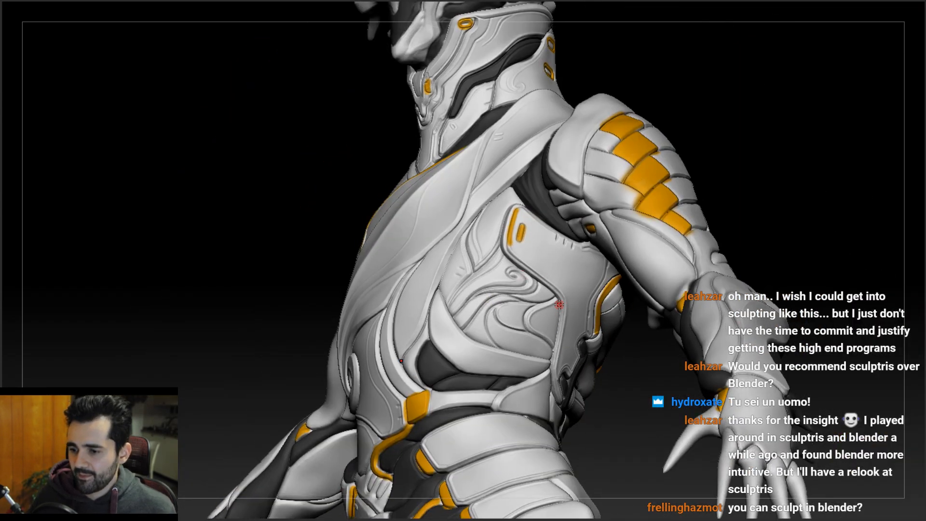
ctrl+right_drag(502, 342, 527, 378)
mouse_move(492, 375)
mouse_down()
mouse_move(550, 356)
mouse_move(596, 355)
mouse_up()
mouse_move(562, 385)
ctrl+right_down()
mouse_move(509, 345)
mouse_move(597, 304)
ctrl+right_up()
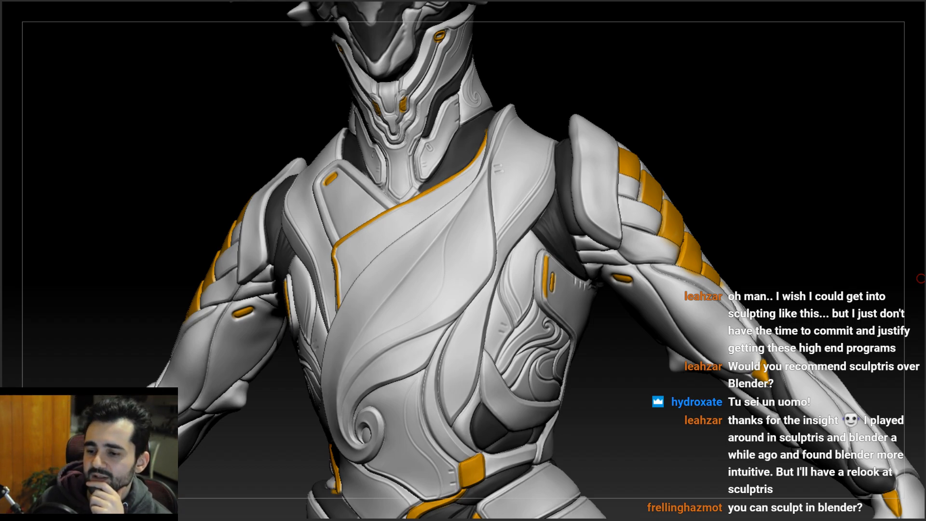
right_drag(432, 284, 469, 282)
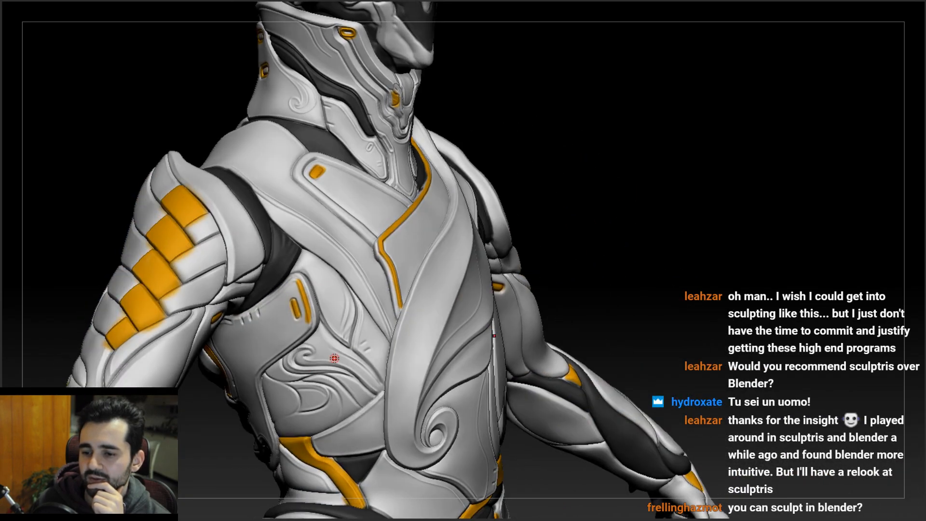
right_drag(297, 374, 383, 357)
right_drag(558, 364, 641, 299)
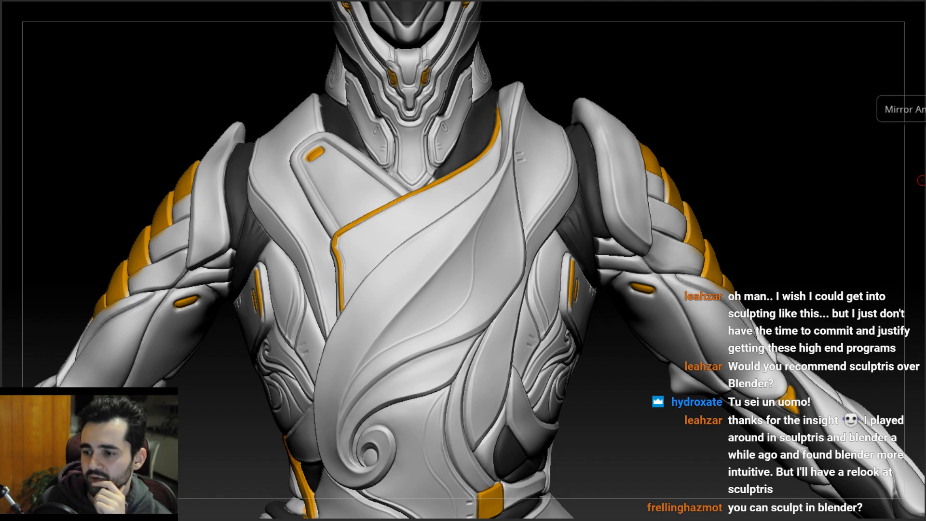
right_drag(921, 180, 661, 242)
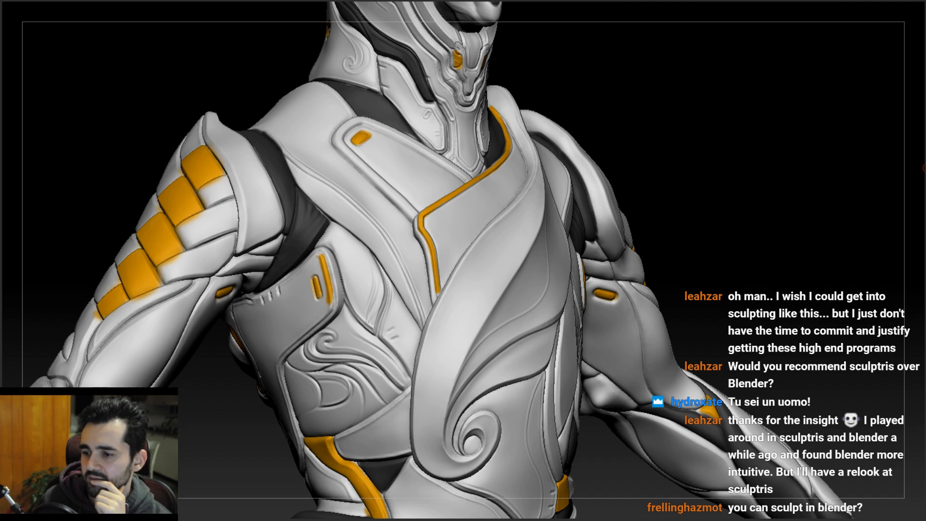
right_drag(644, 229, 524, 155)
right_drag(622, 223, 386, 347)
right_drag(495, 310, 922, 290)
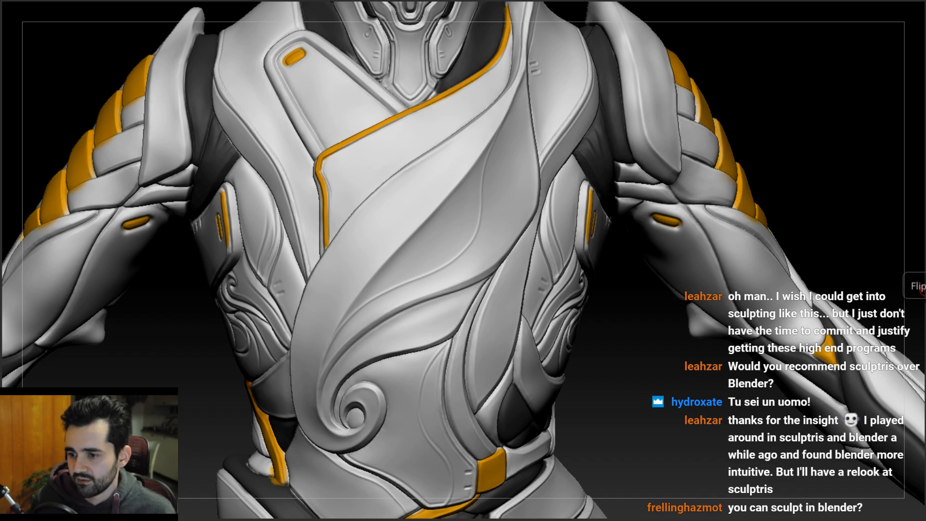
- Compare the swirl and branch patterns of the left and right rib panels up close and from the front
click(924, 291)
mouse_move(614, 230)
mouse_down()
mouse_move(598, 232)
mouse_move(621, 236)
mouse_up()
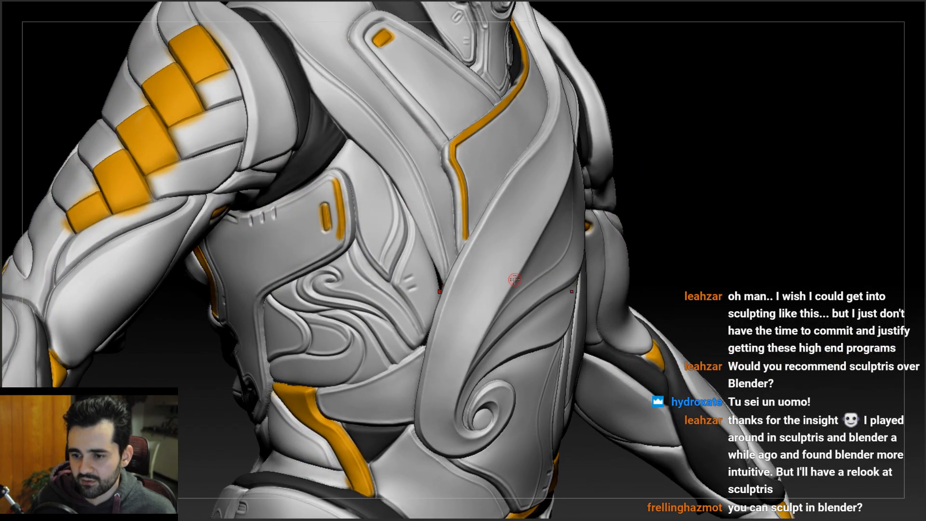
right_drag(357, 301, 524, 284)
alt+right_drag(591, 269, 520, 269)
mouse_move(627, 300)
right_down()
mouse_move(606, 298)
mouse_move(627, 298)
right_up()
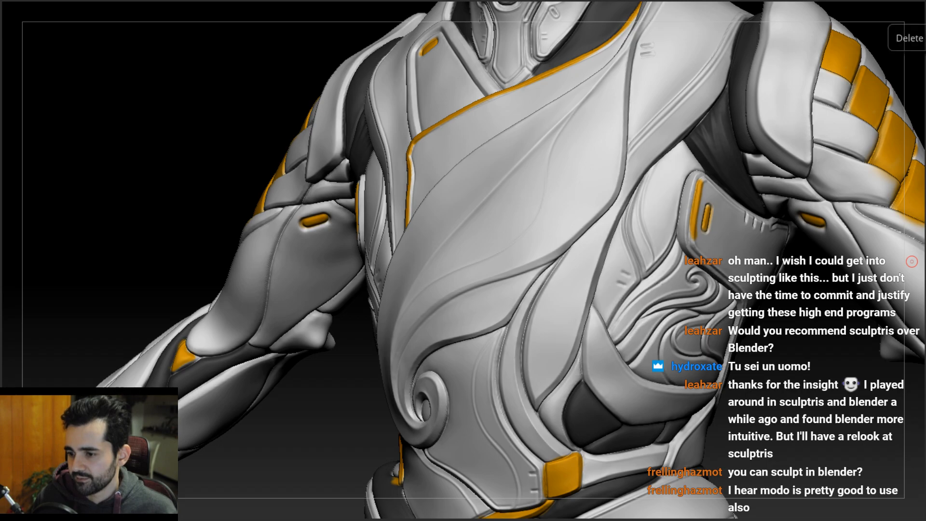
mouse_move(911, 261)
mouse_down()
mouse_move(619, 249)
mouse_move(502, 300)
mouse_up()
mouse_move(478, 305)
right_down()
mouse_move(462, 305)
mouse_move(473, 332)
mouse_move(488, 328)
mouse_move(479, 316)
right_up()
alt+right_drag(352, 231, 545, 318)
mouse_move(682, 344)
alt+right_down()
mouse_move(517, 273)
mouse_move(506, 313)
alt+right_up()
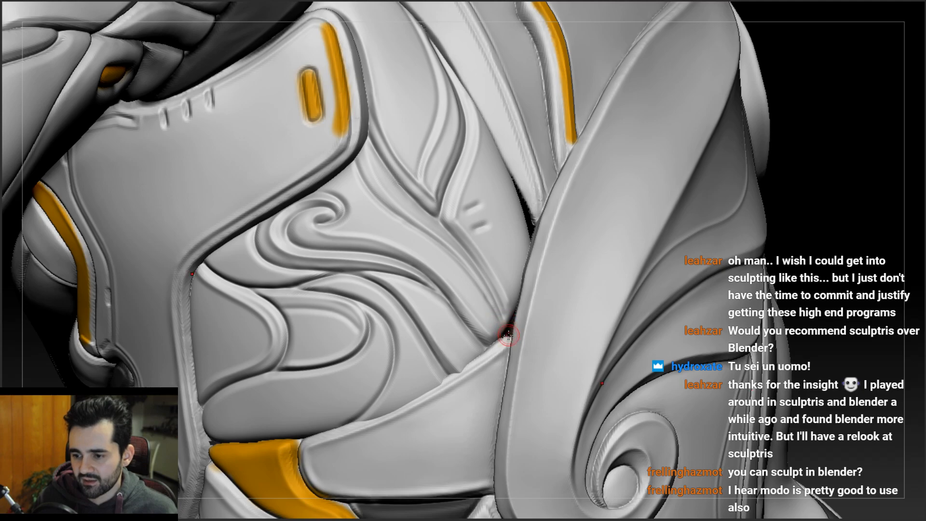
right_drag(542, 192, 432, 224)
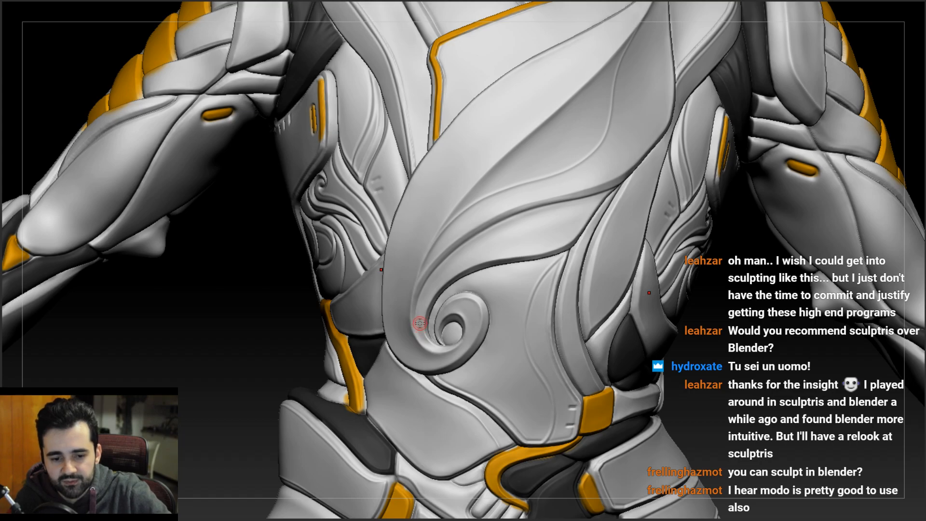
right_drag(560, 248, 704, 195)
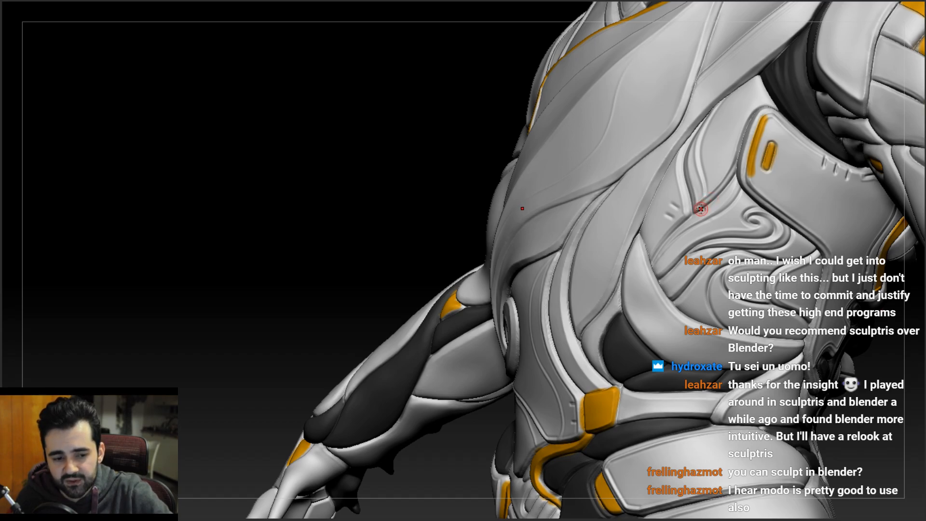
mouse_move(703, 209)
right_down()
mouse_move(735, 209)
mouse_move(576, 214)
mouse_move(587, 163)
mouse_move(610, 148)
mouse_move(566, 262)
mouse_move(578, 229)
mouse_move(582, 134)
right_up()
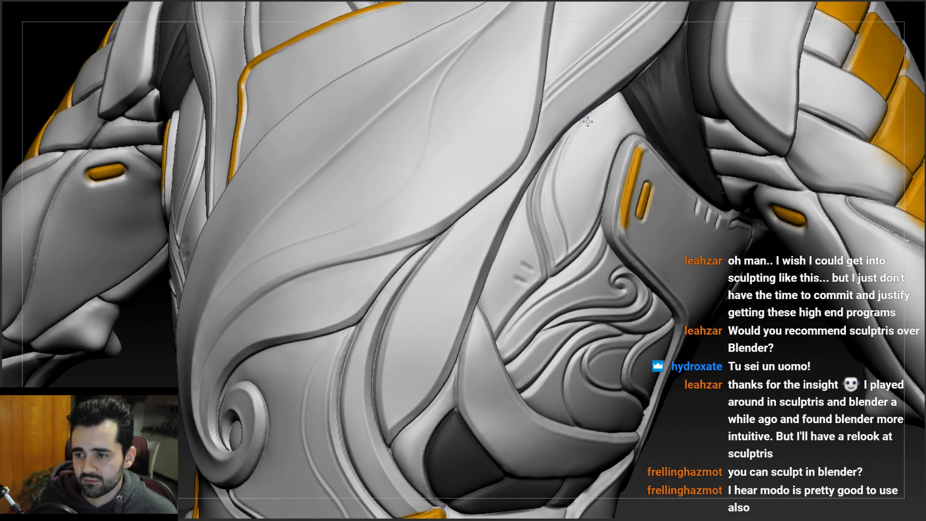
mouse_move(571, 177)
right_down()
mouse_move(595, 135)
mouse_move(612, 150)
mouse_move(592, 154)
mouse_move(580, 175)
right_up()
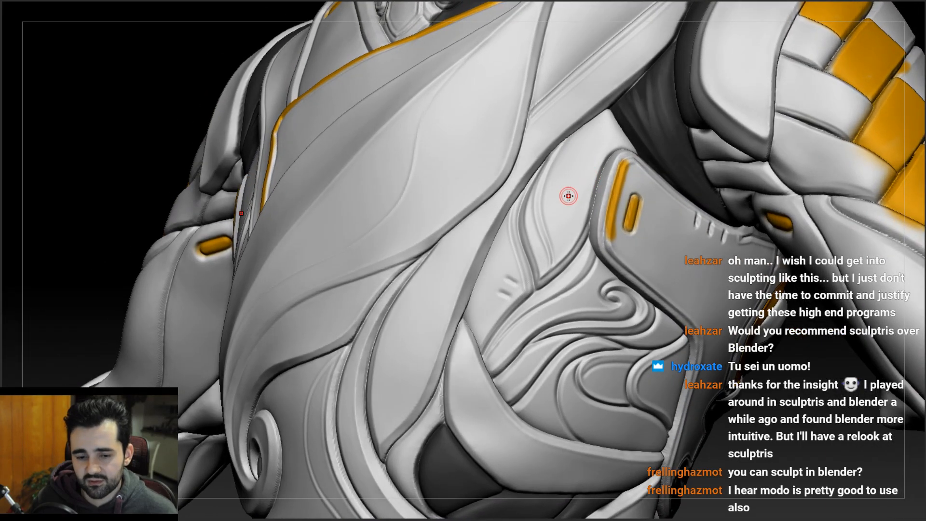
- Sharpen the thin strand line running down from the fork above the swirl stem
mouse_move(562, 205)
right_down()
mouse_move(564, 173)
mouse_move(554, 207)
mouse_move(584, 179)
mouse_move(550, 249)
mouse_move(556, 173)
mouse_move(554, 262)
mouse_move(586, 241)
right_up()
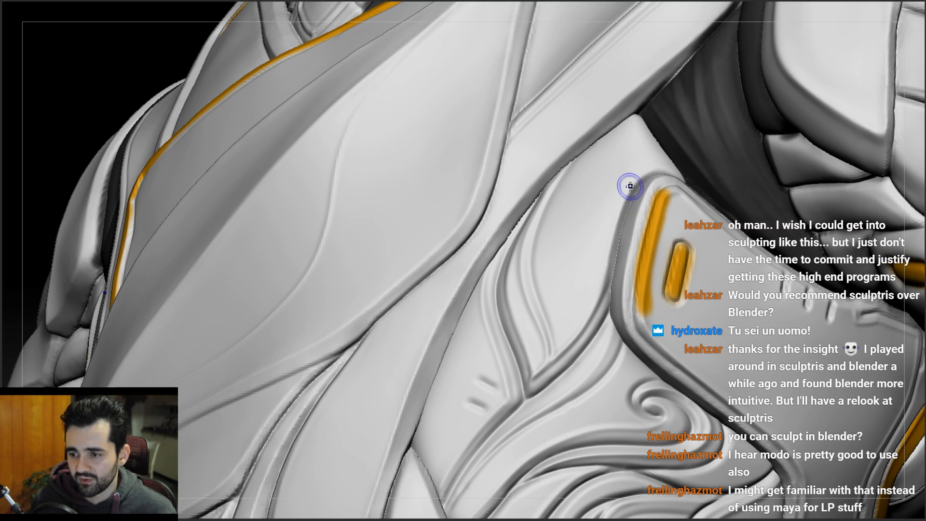
mouse_move(588, 247)
right_down()
mouse_move(579, 209)
mouse_move(484, 296)
mouse_move(490, 283)
right_up()
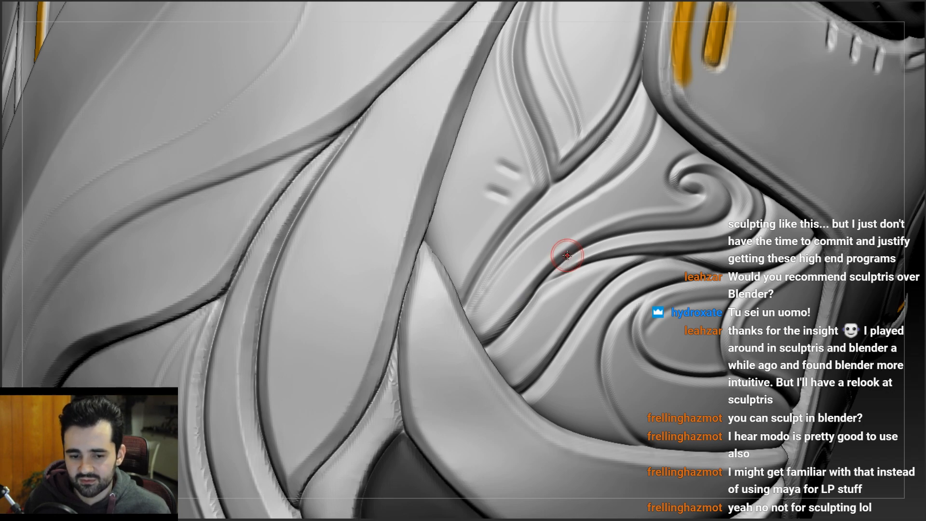
mouse_move(622, 229)
right_down()
mouse_move(612, 213)
mouse_move(592, 229)
mouse_move(647, 149)
mouse_move(587, 231)
right_up()
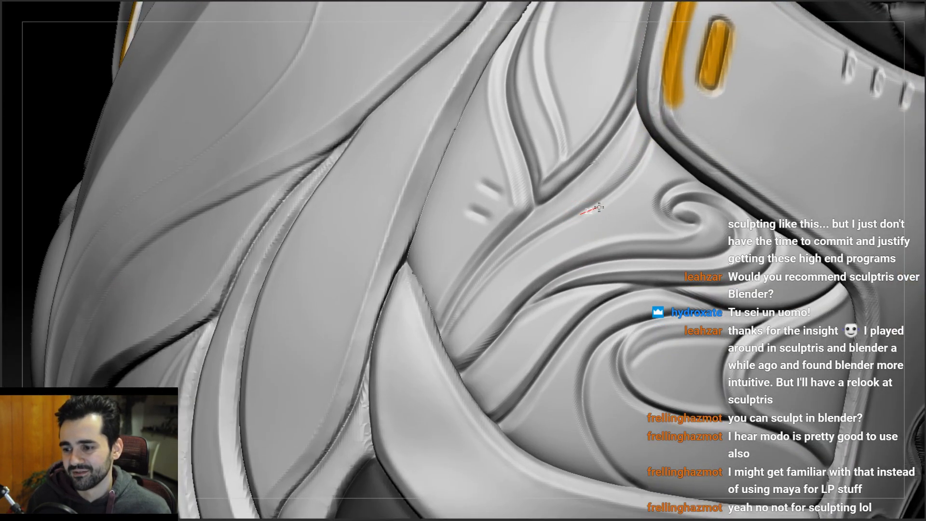
mouse_move(607, 204)
right_down()
mouse_move(675, 209)
mouse_move(674, 178)
right_up()
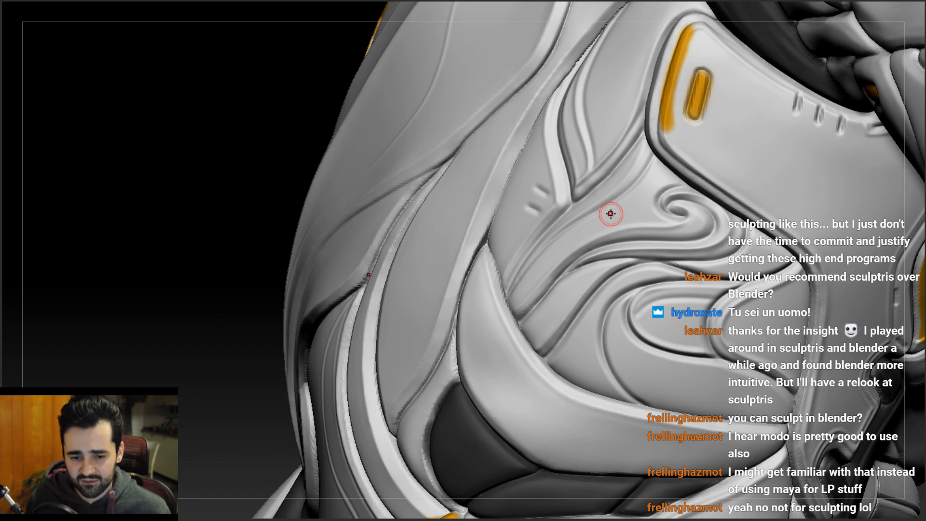
- Refine the groove along the upper edge of the oval loop below the swirl
mouse_move(613, 212)
right_down()
mouse_move(563, 254)
mouse_move(571, 193)
right_up()
mouse_move(653, 193)
ctrl+right_down()
mouse_move(649, 238)
mouse_move(630, 256)
mouse_move(640, 240)
ctrl+right_up()
drag(649, 233, 641, 238)
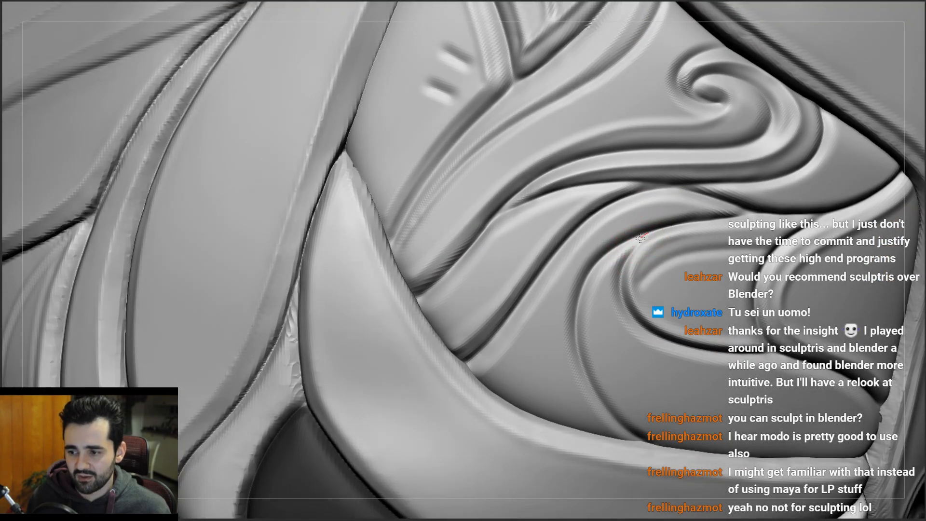
mouse_move(623, 261)
right_down()
mouse_move(652, 209)
mouse_move(771, 219)
mouse_move(690, 264)
right_up()
drag(733, 246, 743, 245)
mouse_move(712, 248)
right_down()
mouse_move(706, 237)
mouse_move(696, 247)
right_up()
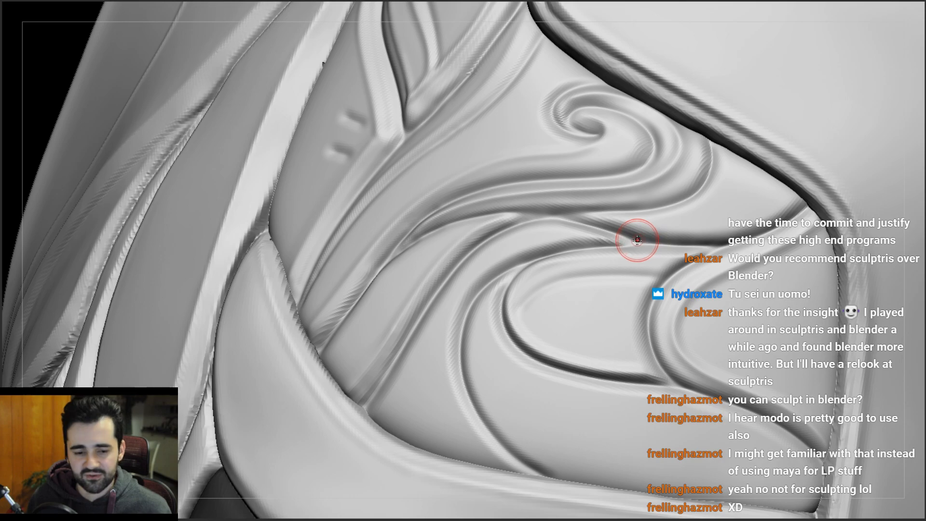
- Sharpen the groove between the swirl stem's underside and the branch below it
mouse_move(626, 231)
right_down()
mouse_move(611, 212)
mouse_move(622, 238)
right_up()
mouse_move(502, 194)
ctrl+right_down()
mouse_move(507, 218)
mouse_move(544, 229)
ctrl+right_up()
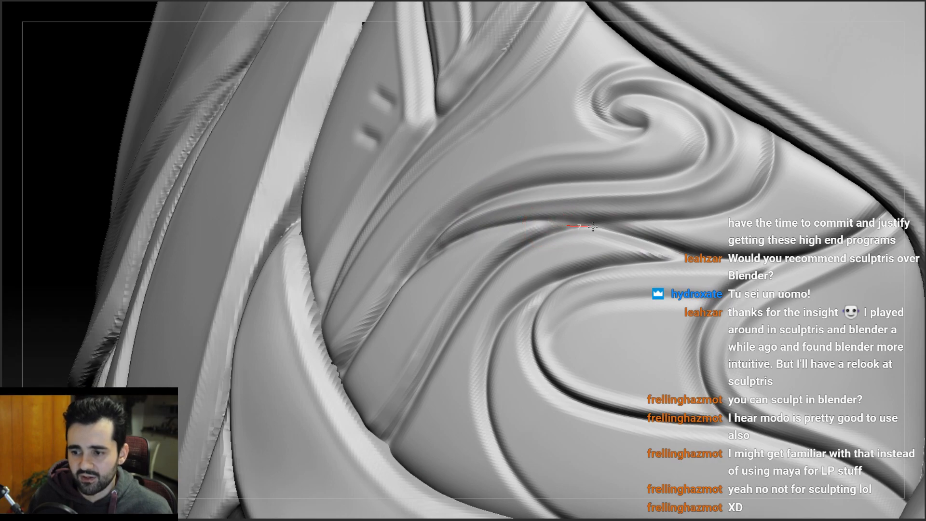
right_drag(587, 226, 588, 226)
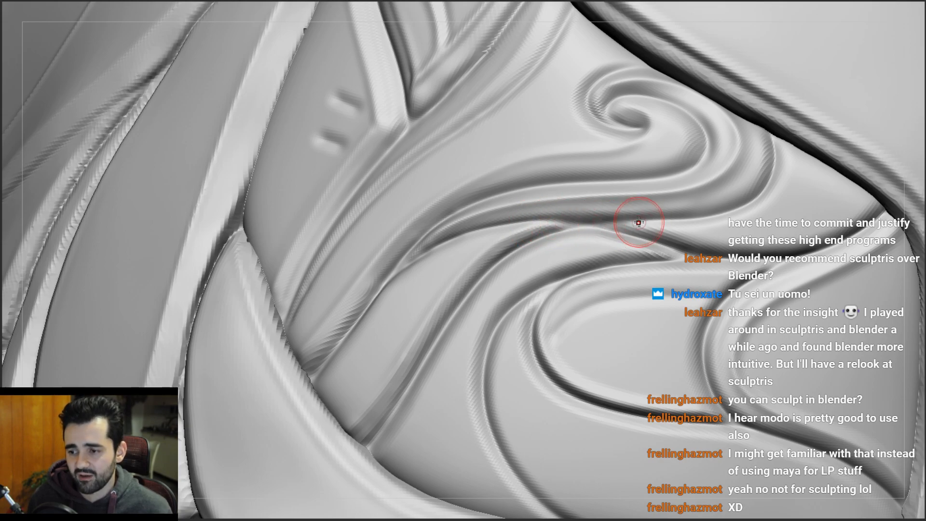
mouse_move(593, 231)
right_down()
mouse_move(613, 241)
mouse_move(573, 236)
mouse_move(543, 163)
mouse_move(526, 73)
right_up()
mouse_move(559, 230)
ctrl+right_down()
mouse_move(522, 361)
mouse_move(518, 458)
mouse_move(520, 450)
ctrl+right_up()
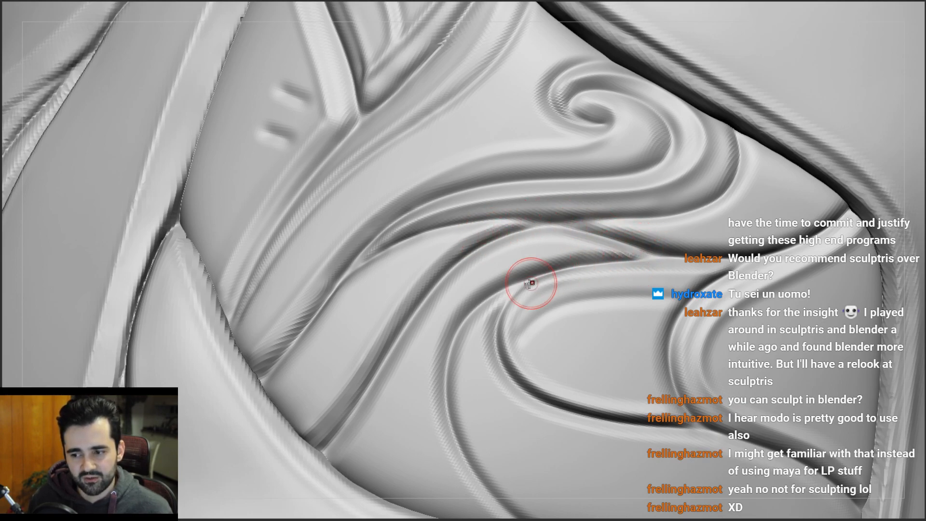
- Try carving an extra line along the branch above the oval loop in several curves, undoing each one
mouse_move(460, 323)
mouse_down()
mouse_move(641, 232)
mouse_move(712, 211)
mouse_up()
key(ctrl+z)
mouse_move(736, 158)
mouse_down()
mouse_move(649, 236)
mouse_move(523, 274)
mouse_move(482, 306)
mouse_move(444, 359)
mouse_up()
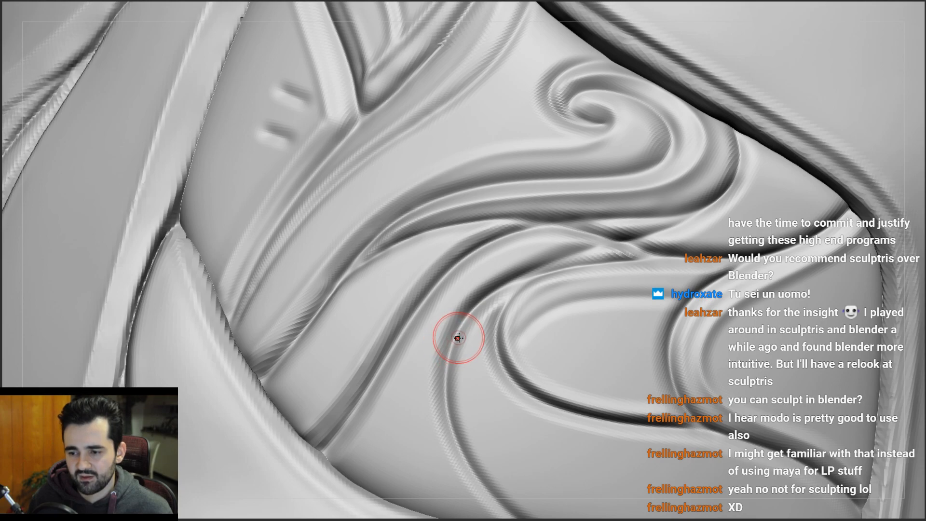
key(ctrl+z)
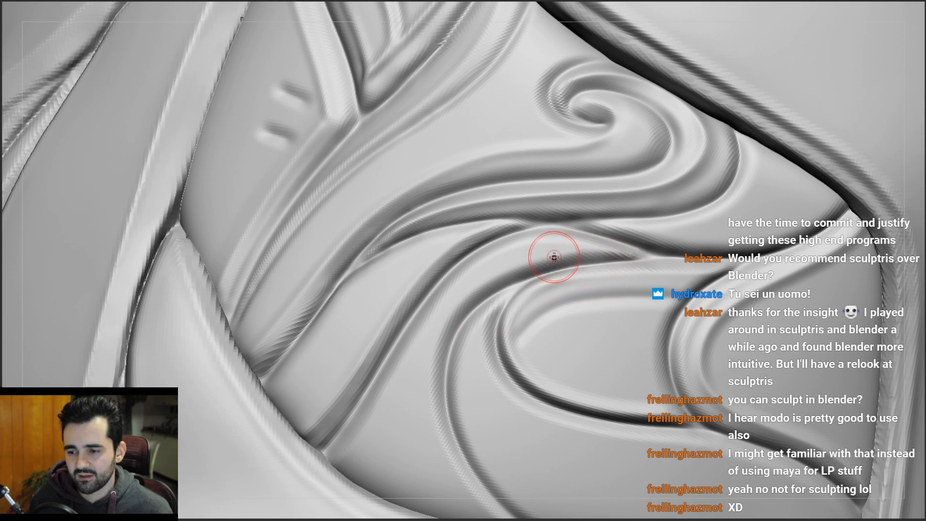
mouse_move(430, 283)
mouse_down()
mouse_move(466, 266)
mouse_move(530, 258)
mouse_move(597, 266)
mouse_up()
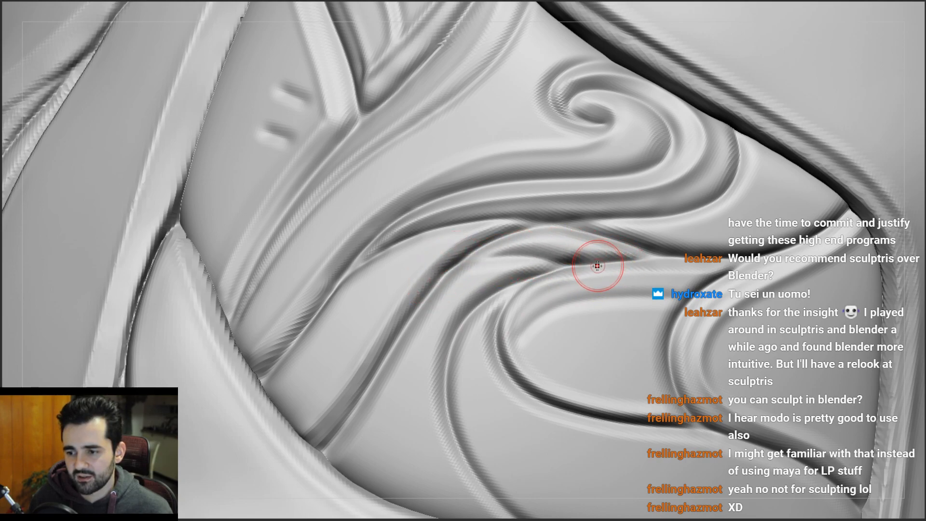
key(ctrl+z)
- Switch the Slash3 brush to colour painting with Rgb on and Zsub off
mouse_move(510, 285)
ctrl+right_down()
mouse_move(491, 237)
mouse_move(478, 257)
mouse_move(502, 263)
ctrl+right_up()
right_click(501, 265)
mouse_move(463, 233)
right_down()
mouse_move(480, 218)
mouse_move(490, 241)
mouse_move(487, 220)
mouse_move(482, 231)
mouse_move(456, 233)
mouse_move(485, 262)
right_up()
right_click(486, 261)
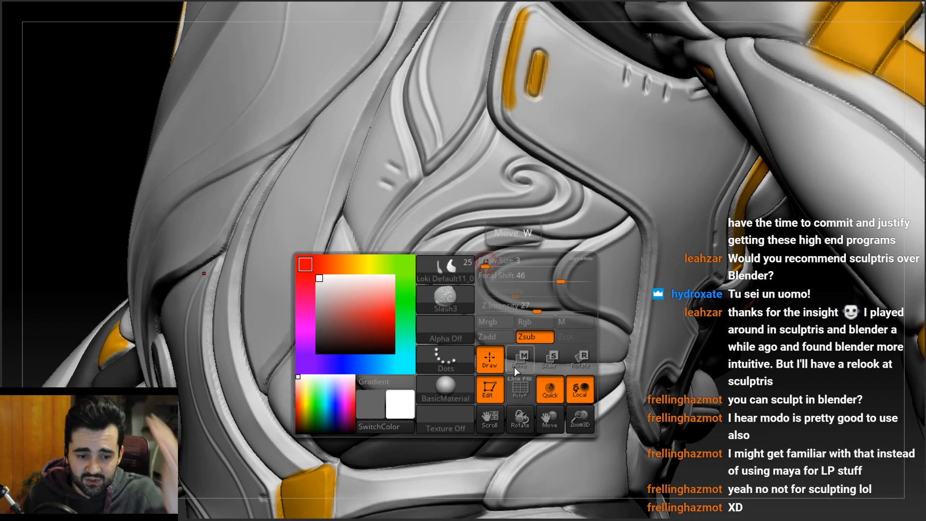
click(533, 324)
key(space)
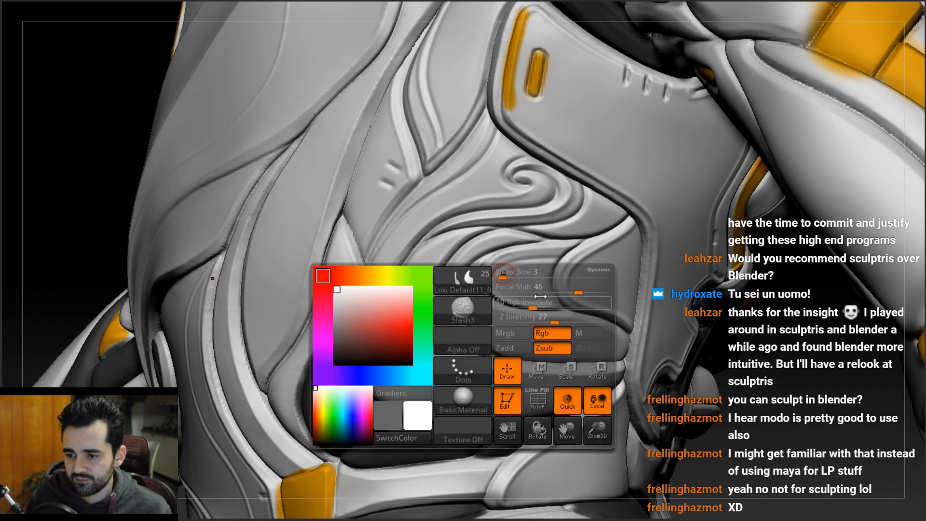
click(551, 348)
- Try filling the rib panels with the dark grey sampled from the undersuit and view them from the front side
right_drag(490, 281, 462, 304)
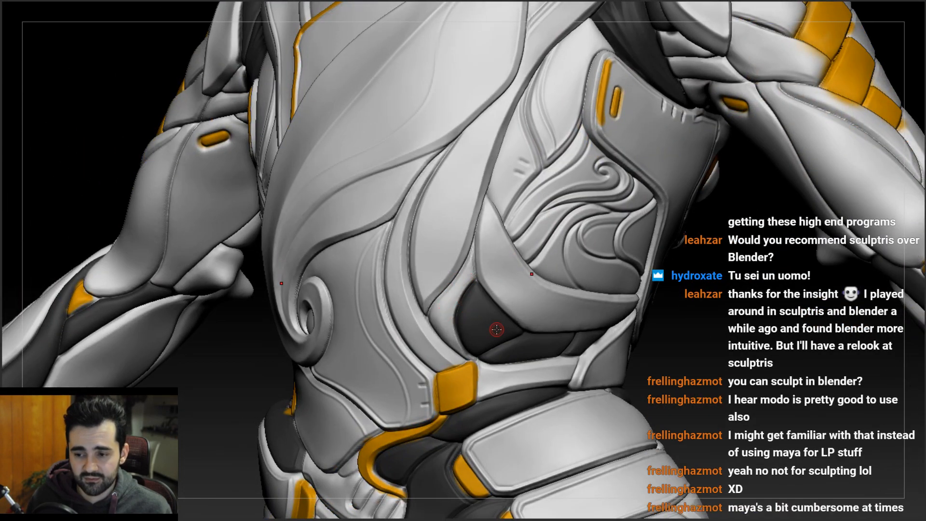
key(c)
mouse_move(522, 244)
right_down()
mouse_move(641, 209)
mouse_move(556, 229)
mouse_move(597, 227)
mouse_move(578, 237)
mouse_move(588, 241)
right_up()
right_drag(530, 289, 560, 249)
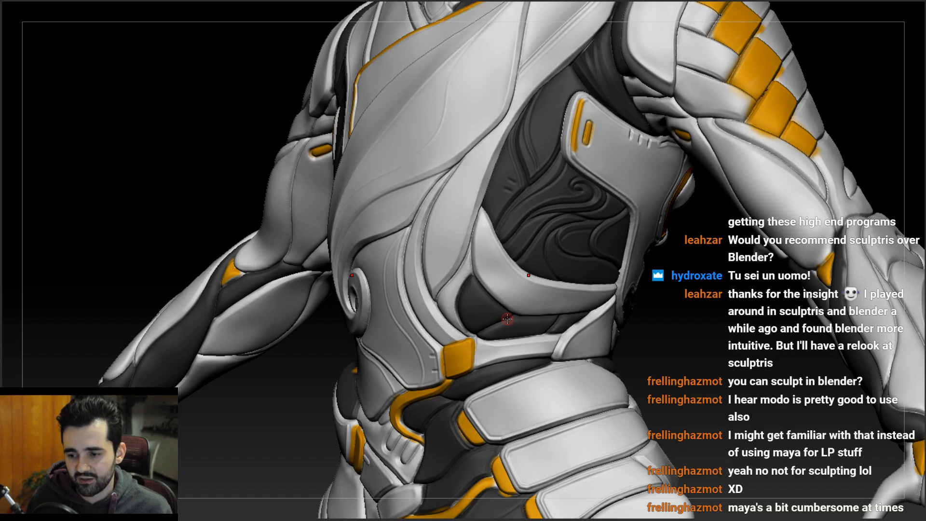
right_drag(536, 285, 386, 305)
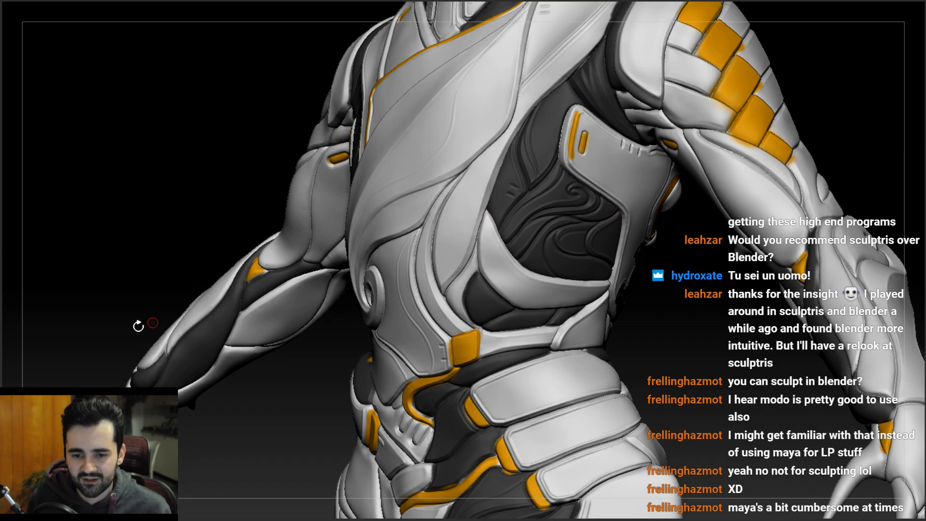
- Try a slightly lighter dark grey fill on the rib panels, then return the panels to light grey
click(1, 386)
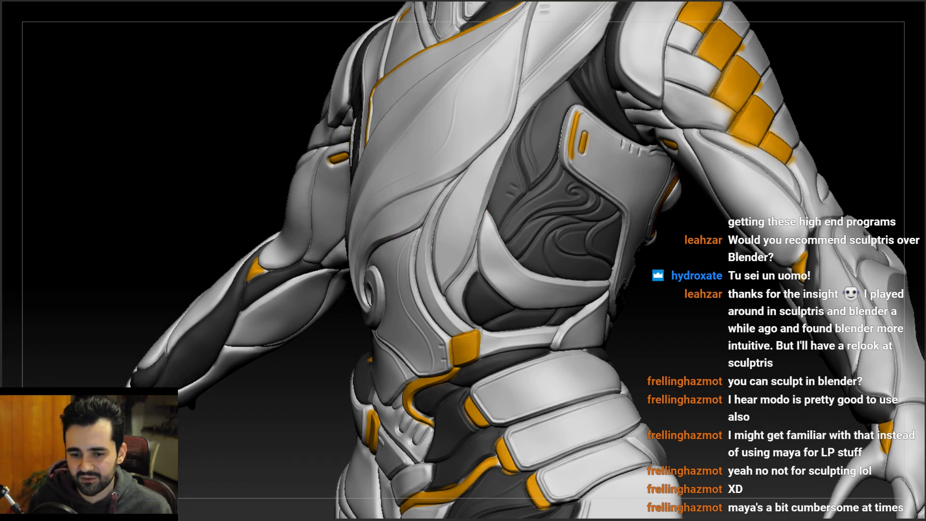
click(1, 387)
right_drag(442, 221, 487, 217)
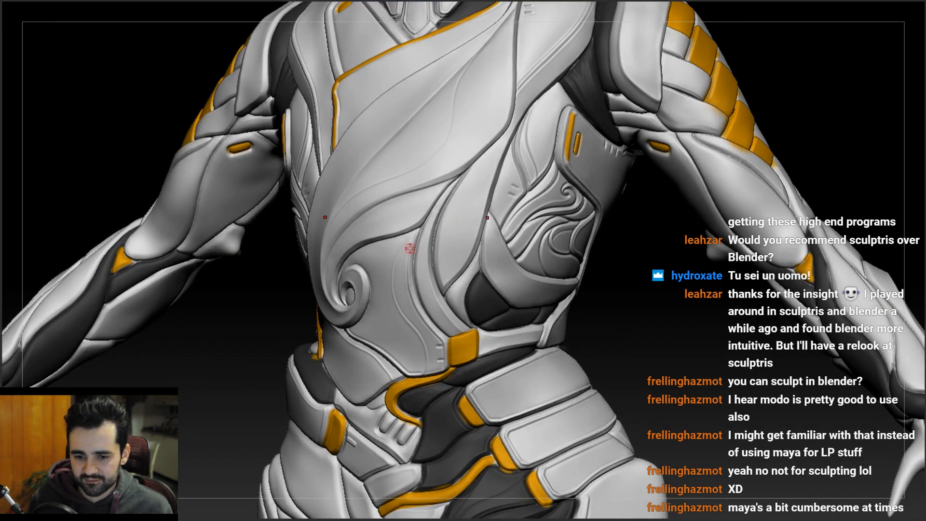
drag(92, 360, 57, 369)
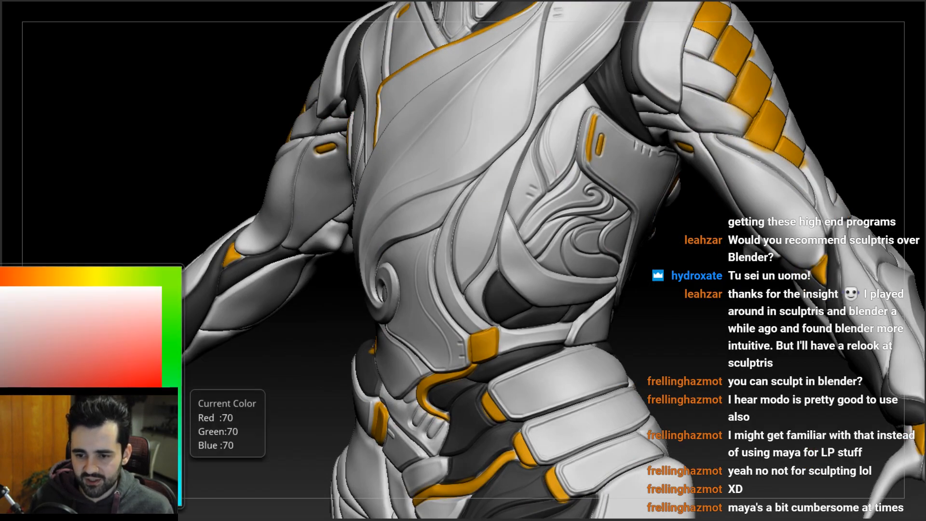
right_drag(281, 301, 157, 321)
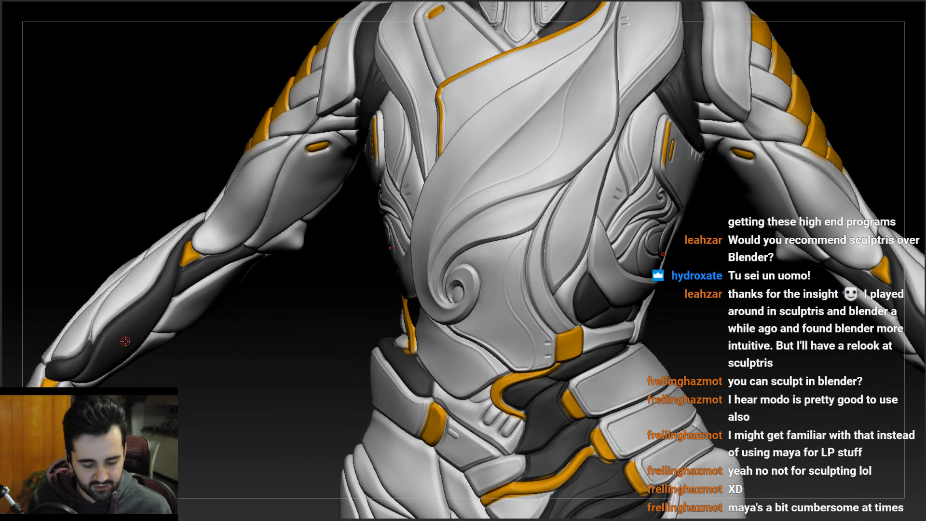
- Rework the branch groove above the oval loop from below the swirl stem down to the curved waist band
right_drag(445, 234, 396, 234)
alt+right_drag(553, 209, 482, 243)
mouse_move(538, 233)
ctrl+right_down()
mouse_move(571, 292)
mouse_move(516, 290)
ctrl+right_up()
mouse_move(620, 289)
alt+right_down()
mouse_move(548, 262)
mouse_move(537, 301)
mouse_move(518, 296)
alt+right_up()
drag(559, 251, 527, 249)
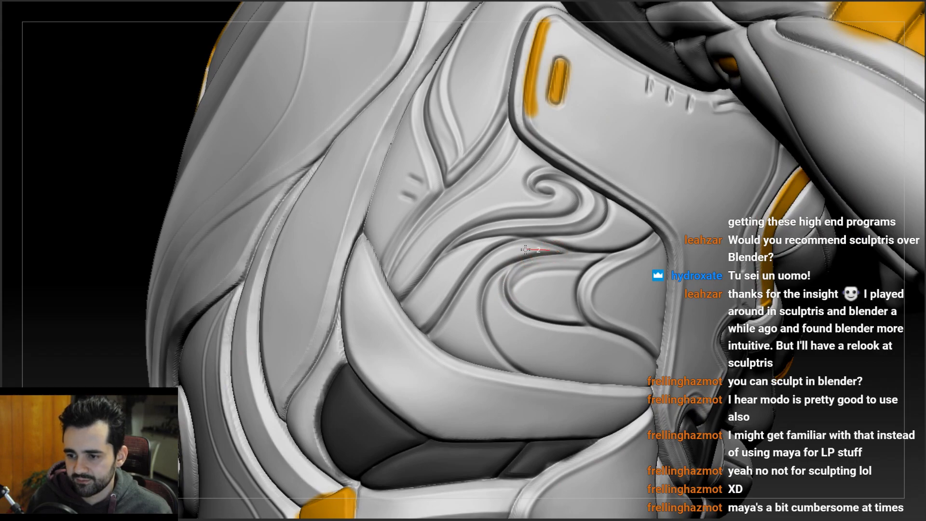
key(space)
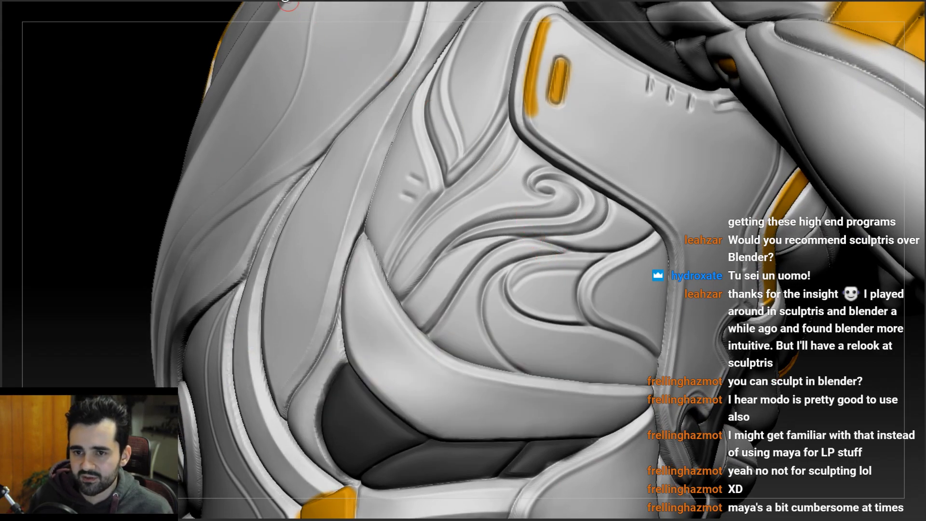
drag(537, 248, 458, 336)
right_drag(489, 269, 510, 262)
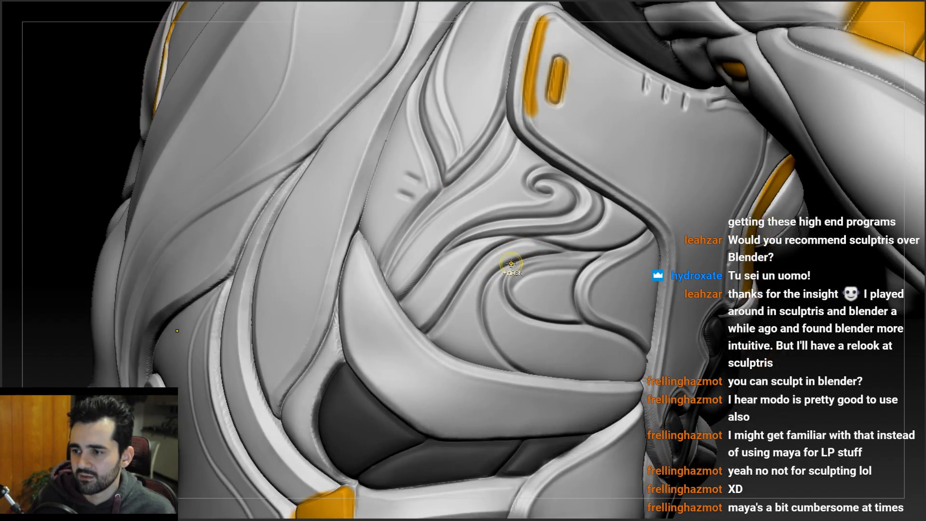
key(ctrl+z)
drag(492, 269, 457, 320)
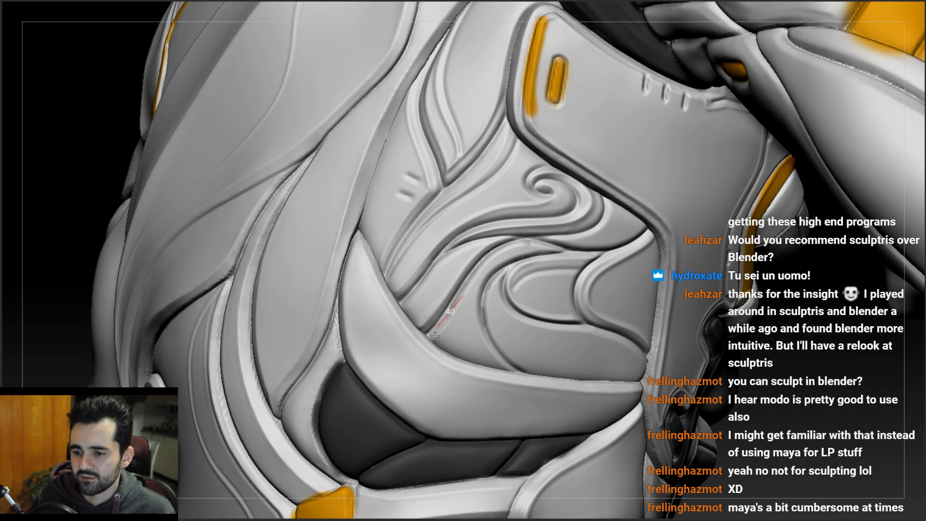
drag(487, 258, 491, 313)
- Try masking the branch and part of the oval loop, then undo the mask
click(854, 1)
click(853, 2)
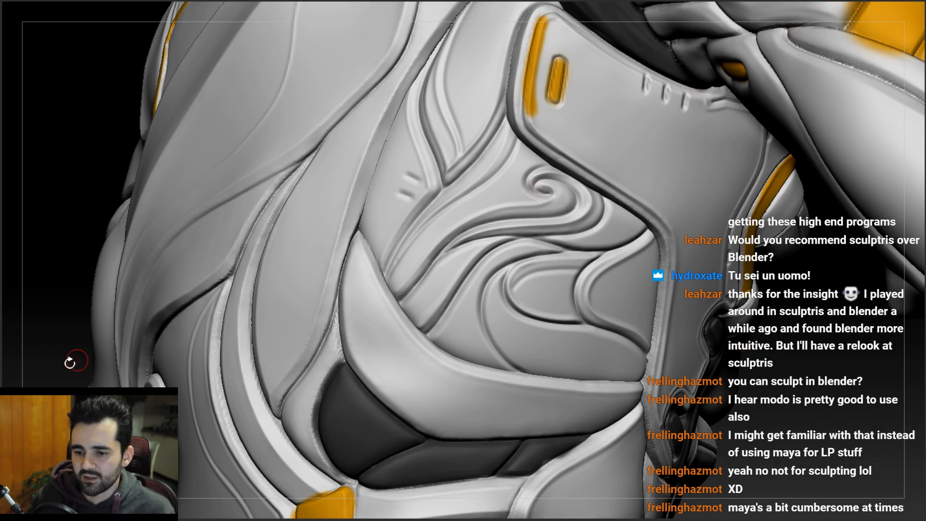
ctrl+click(53, 370)
mouse_move(493, 256)
ctrl+mouse_down()
mouse_move(465, 323)
mouse_move(513, 247)
mouse_move(536, 288)
mouse_move(527, 332)
ctrl+mouse_up()
mouse_move(525, 191)
ctrl+right_down()
mouse_move(469, 222)
mouse_move(508, 207)
mouse_move(521, 277)
mouse_move(489, 281)
ctrl+right_up()
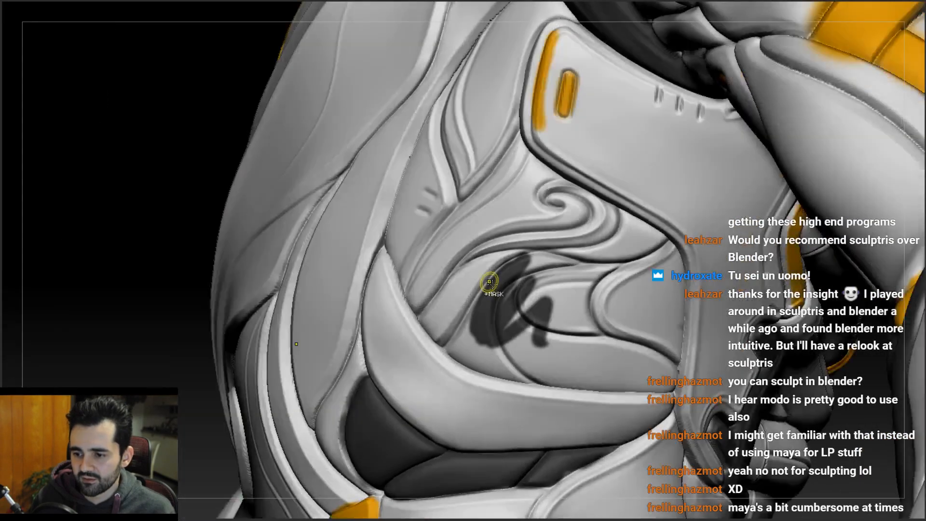
key(ctrl+z)
- Try isolating only the narrow branch strip above the oval loop with mask strokes, then remove them
mouse_move(548, 260)
mouse_down()
mouse_move(488, 295)
mouse_move(461, 335)
mouse_up()
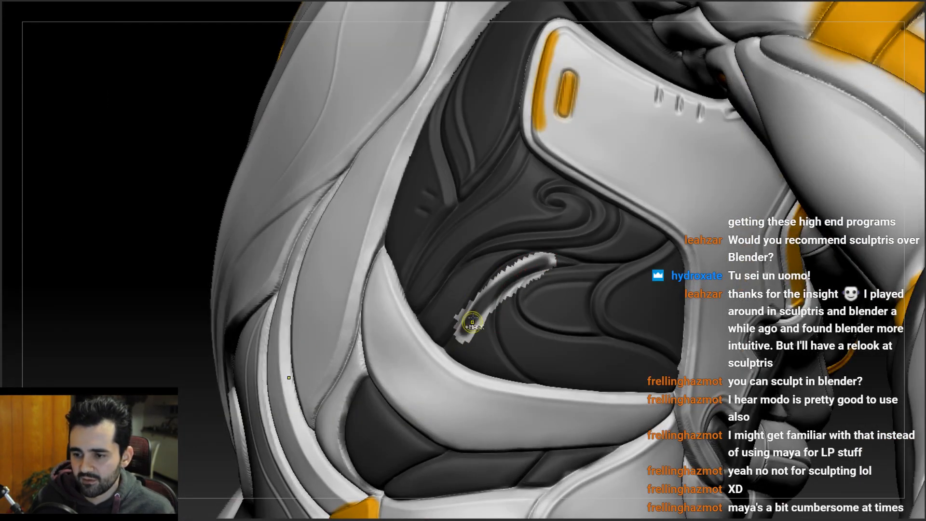
key(ctrl+z)
mouse_move(476, 290)
right_down()
mouse_move(508, 285)
mouse_move(575, 198)
right_up()
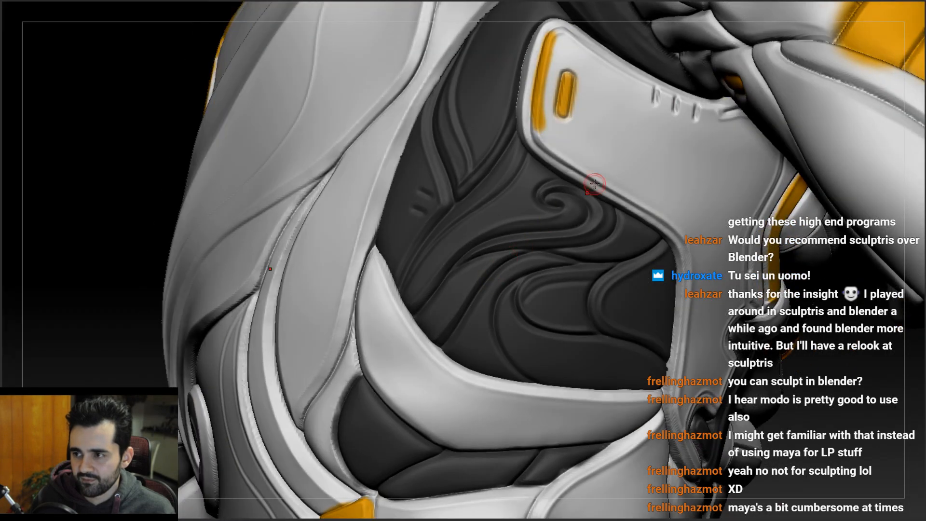
click(871, 1)
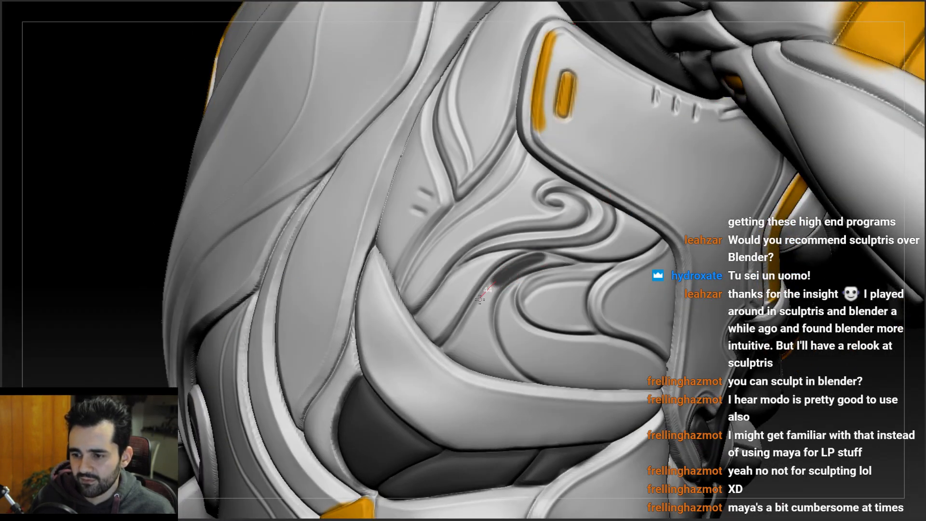
drag(481, 297, 461, 362)
key(ctrl+z)
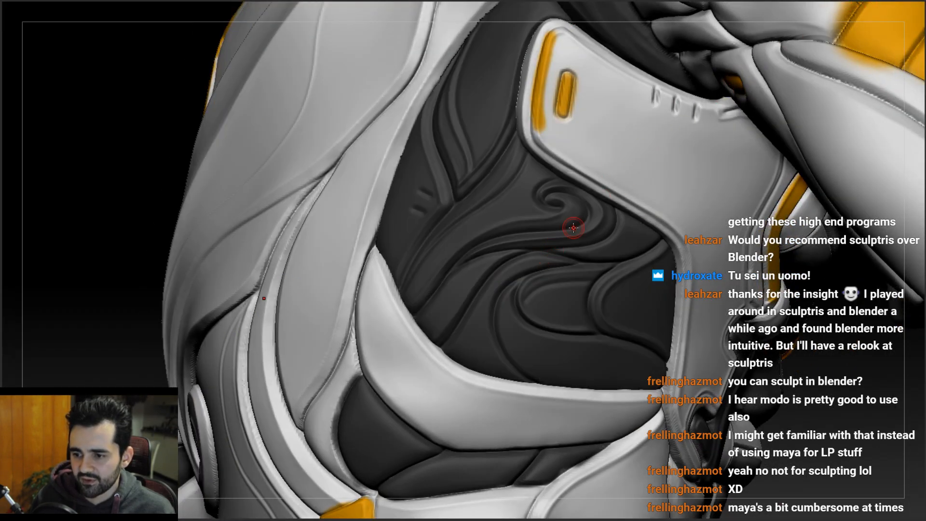
click(825, 1)
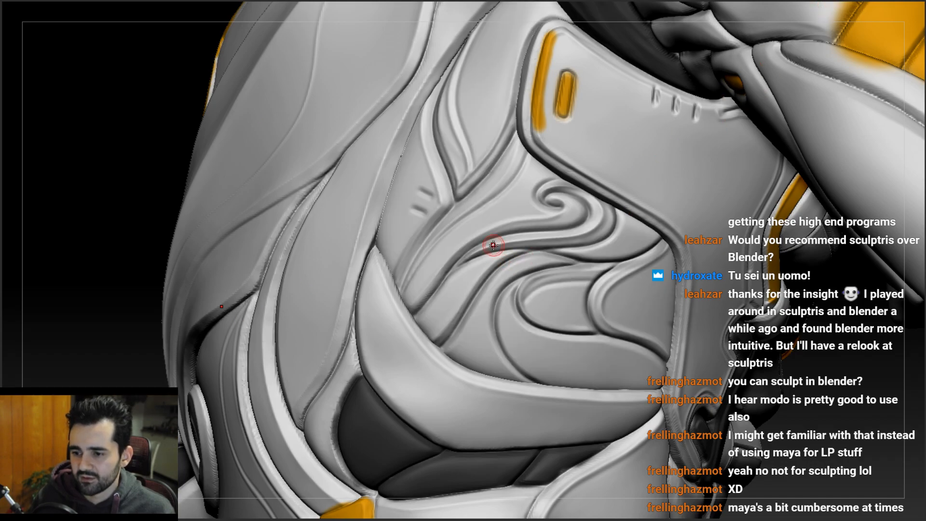
- Mask a curled hook shape inside the rounded loop beside the orange-marked side plate
mouse_move(498, 267)
right_down()
mouse_move(520, 239)
mouse_move(587, 209)
right_up()
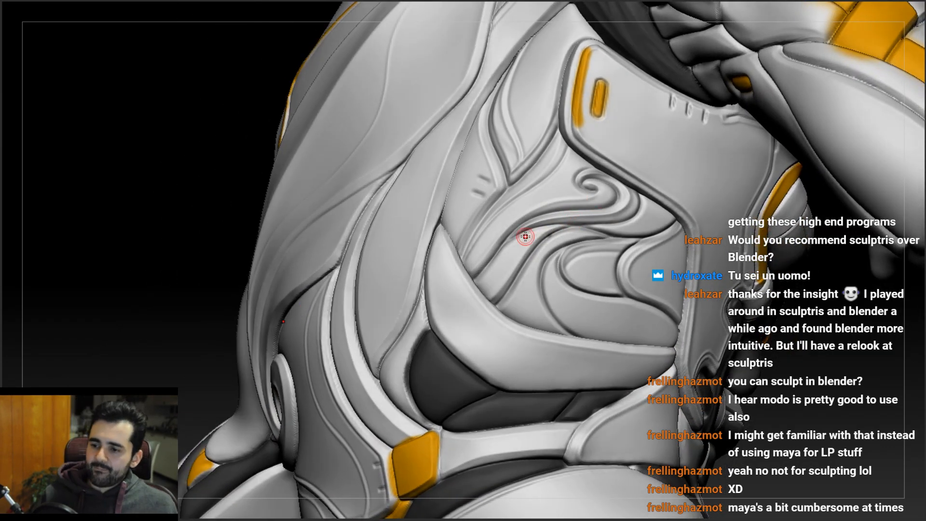
ctrl+right_drag(516, 302, 507, 393)
alt+right_drag(507, 393, 502, 312)
right_drag(501, 312, 526, 287)
alt+right_drag(518, 166, 506, 241)
right_drag(515, 304, 461, 251)
ctrl+right_drag(501, 370, 558, 285)
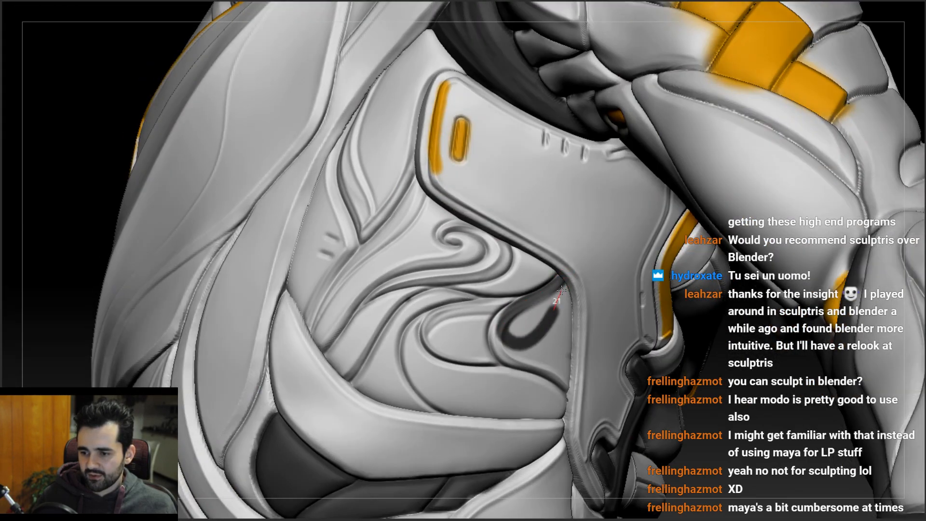
ctrl+drag(510, 341, 503, 348)
right_drag(686, 388, 680, 402)
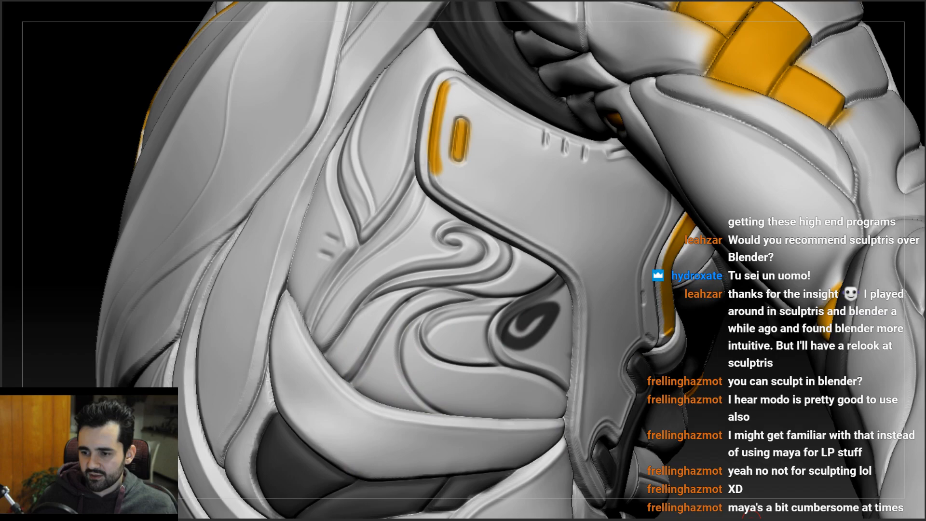
- Enlarge the brush and fill the rounded loop beside the side plate with dark grey, covering the curled hook
right_drag(537, 331, 548, 333)
key(space)
drag(542, 332, 553, 332)
drag(497, 328, 567, 381)
right_drag(577, 292, 554, 284)
drag(554, 283, 563, 377)
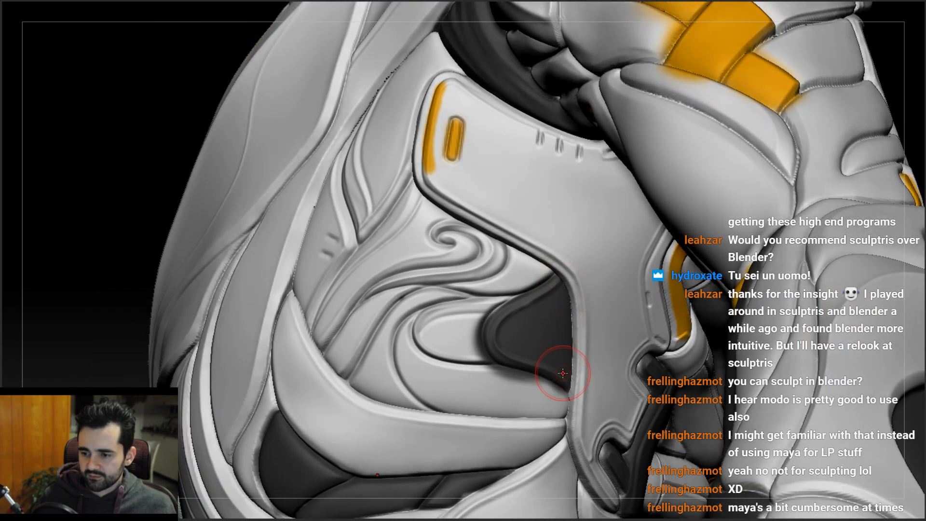
right_drag(495, 310, 527, 291)
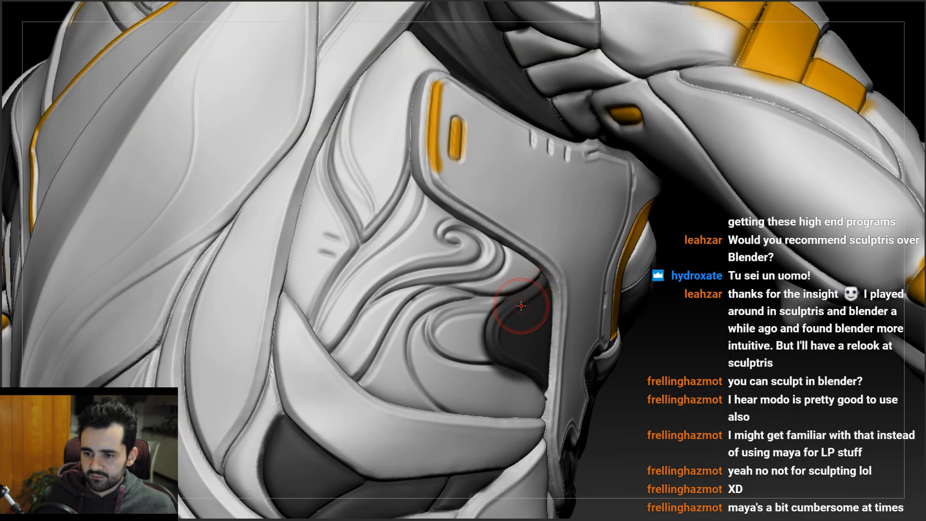
- Extend the dark grey paint over the oval loop and surrounding rib surface, from below the swirl down to the waist band
mouse_move(522, 251)
mouse_down()
mouse_move(521, 328)
mouse_move(503, 301)
mouse_move(496, 311)
mouse_move(536, 299)
mouse_up()
mouse_move(544, 258)
mouse_down()
mouse_move(520, 308)
mouse_move(444, 310)
mouse_move(432, 326)
mouse_up()
mouse_move(512, 283)
mouse_down()
mouse_move(434, 308)
mouse_move(487, 352)
mouse_up()
mouse_move(478, 311)
mouse_down()
mouse_move(459, 355)
mouse_move(504, 351)
mouse_up()
mouse_move(463, 347)
ctrl+right_down()
mouse_move(452, 331)
mouse_move(405, 358)
mouse_move(399, 273)
ctrl+right_up()
mouse_move(446, 224)
right_down()
mouse_move(455, 222)
mouse_move(436, 264)
right_up()
mouse_move(462, 232)
mouse_down()
mouse_move(438, 233)
mouse_move(412, 270)
mouse_move(448, 302)
mouse_move(517, 307)
mouse_move(426, 260)
mouse_up()
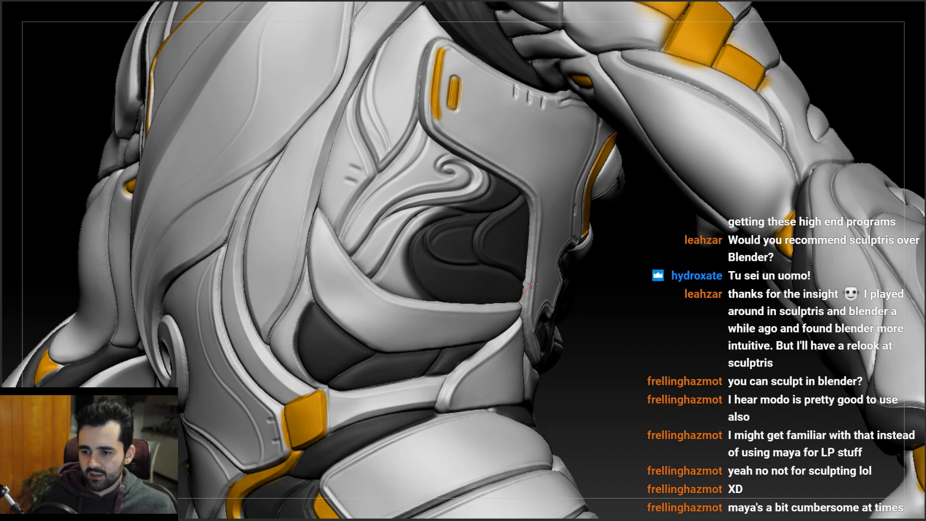
mouse_move(453, 245)
ctrl+right_down()
mouse_move(387, 236)
mouse_move(462, 213)
mouse_move(419, 213)
mouse_move(383, 230)
mouse_move(458, 294)
mouse_move(431, 315)
mouse_move(446, 263)
ctrl+right_up()
- Lower the brush focal shift to about -56 and paint the branch strip beneath the swirl stem dark grey down to the waist band
key(space)
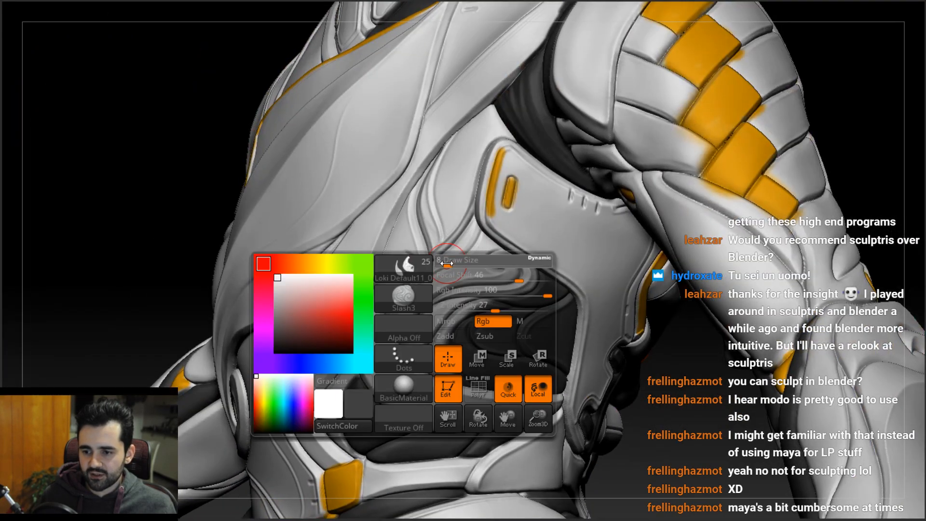
right_drag(436, 300, 449, 303)
key(space)
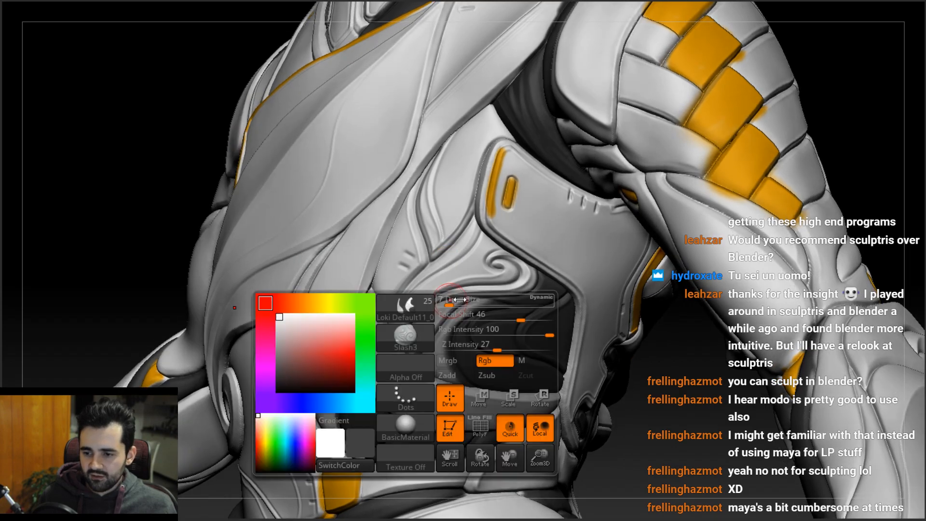
click(479, 318)
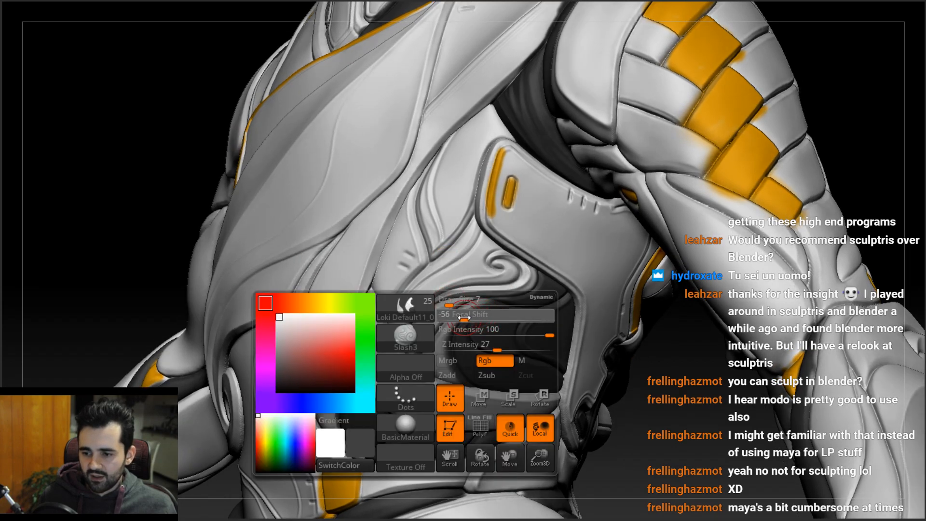
mouse_move(415, 330)
alt+right_down()
mouse_move(442, 254)
mouse_move(474, 252)
mouse_move(445, 251)
mouse_move(449, 257)
mouse_move(452, 248)
alt+right_up()
key(space)
click(442, 268)
key(space)
drag(452, 252, 447, 252)
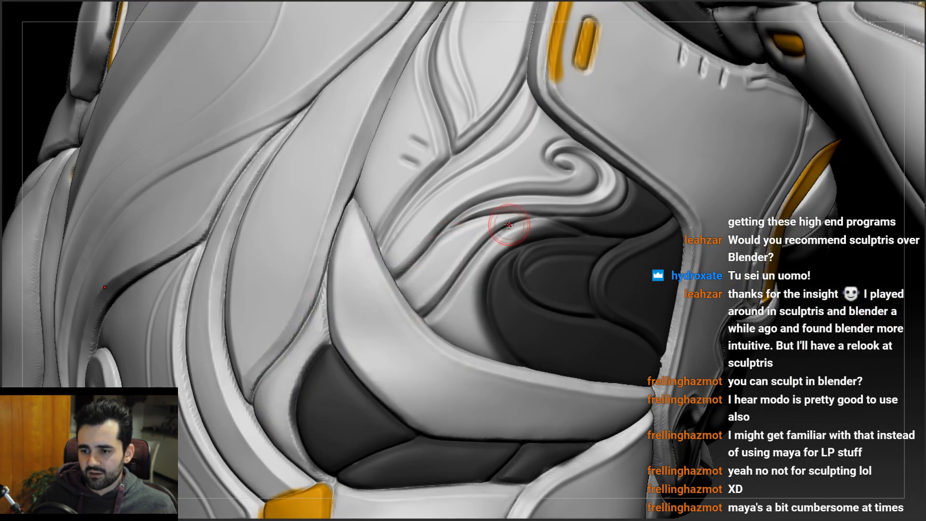
mouse_move(531, 217)
mouse_down()
mouse_move(459, 239)
mouse_move(421, 283)
mouse_up()
mouse_move(478, 227)
mouse_down()
mouse_move(405, 291)
mouse_move(431, 266)
mouse_move(405, 311)
mouse_up()
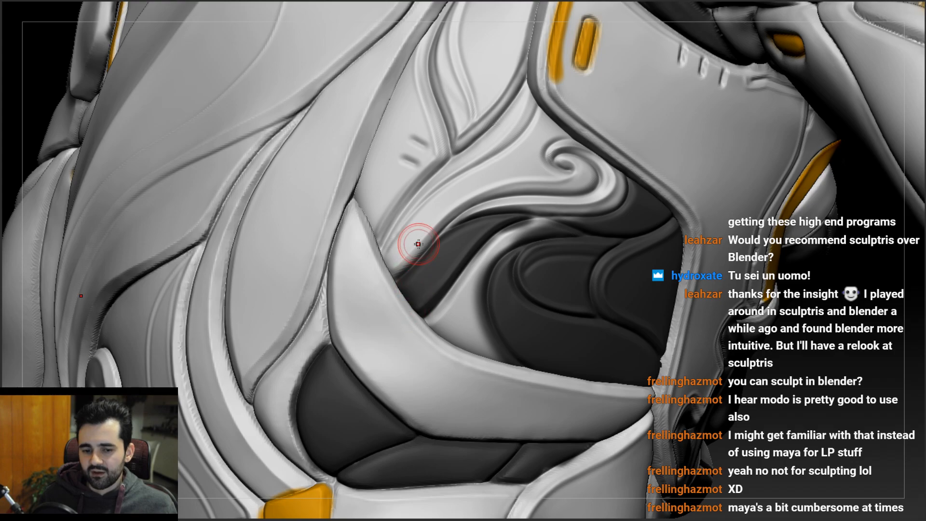
- Paint the upper tip of the branch between the dark strip and the oval loop light grey
right_drag(415, 242, 432, 259)
right_drag(501, 241, 541, 226)
key(space)
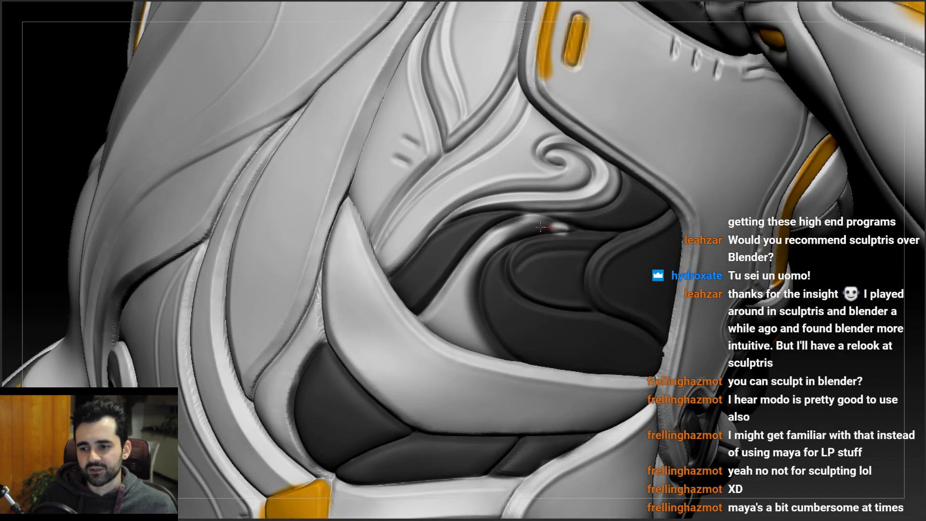
drag(543, 227, 486, 249)
right_drag(492, 245, 572, 231)
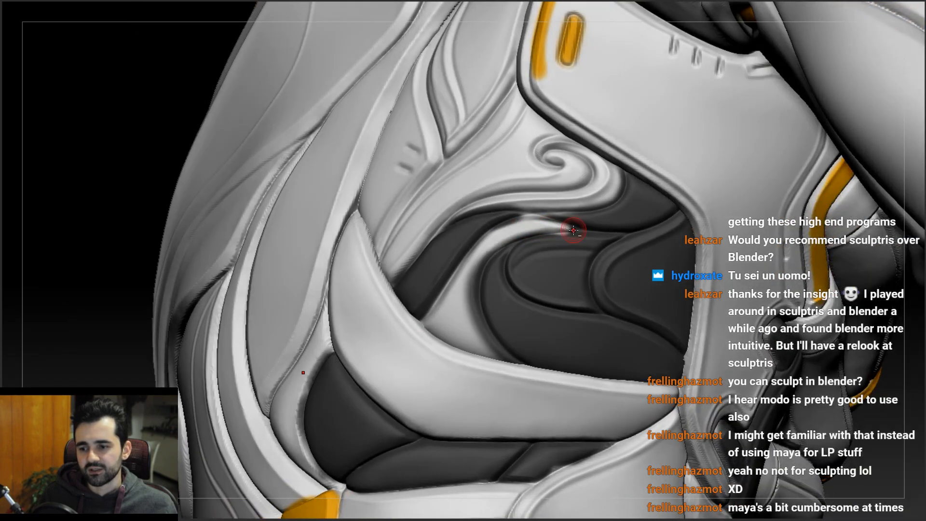
- Clean up the light branch beside the oval loop in light grey, from its curved tip down to the waist band
drag(489, 238, 451, 308)
drag(470, 272, 461, 316)
mouse_move(485, 246)
mouse_down()
mouse_move(469, 295)
mouse_move(476, 354)
mouse_move(476, 267)
mouse_up()
drag(470, 318, 491, 362)
drag(468, 290, 516, 382)
drag(492, 347, 510, 369)
drag(473, 320, 521, 373)
mouse_move(476, 301)
right_down()
mouse_move(507, 302)
mouse_move(587, 231)
right_up()
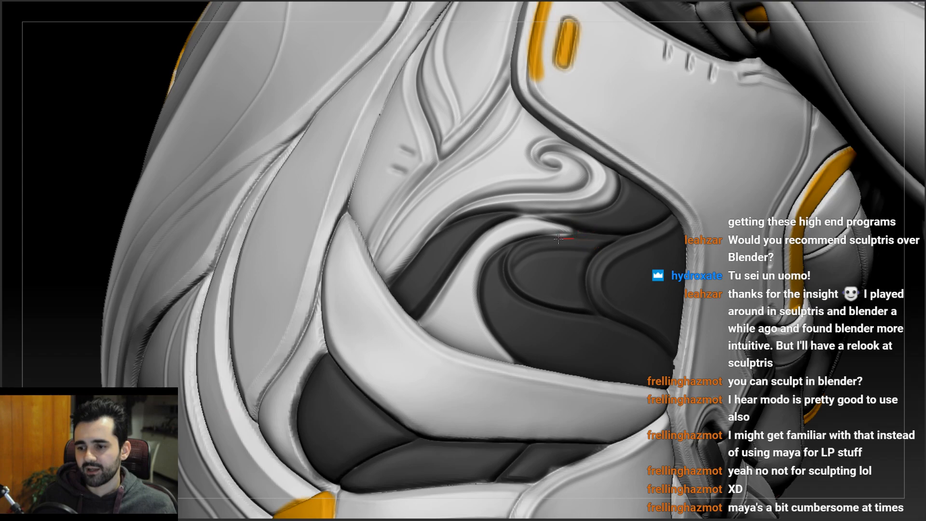
drag(568, 229, 542, 217)
- Paint the slender curved strip between the upper leaf shape and the chest sash dark grey on the opposite rib panel
mouse_move(615, 228)
ctrl+right_down()
mouse_move(503, 196)
mouse_move(552, 223)
mouse_move(522, 179)
mouse_move(379, 307)
mouse_move(375, 253)
mouse_move(299, 139)
ctrl+right_up()
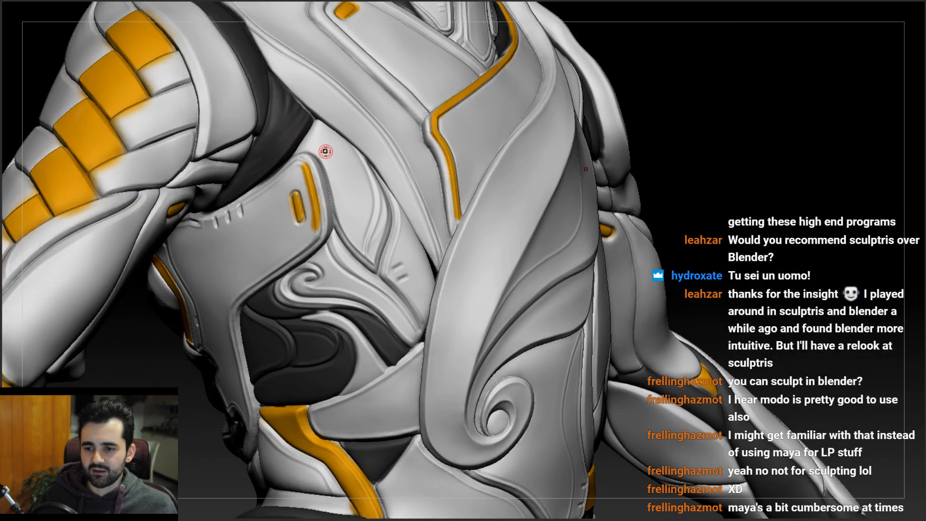
right_drag(384, 214, 388, 198)
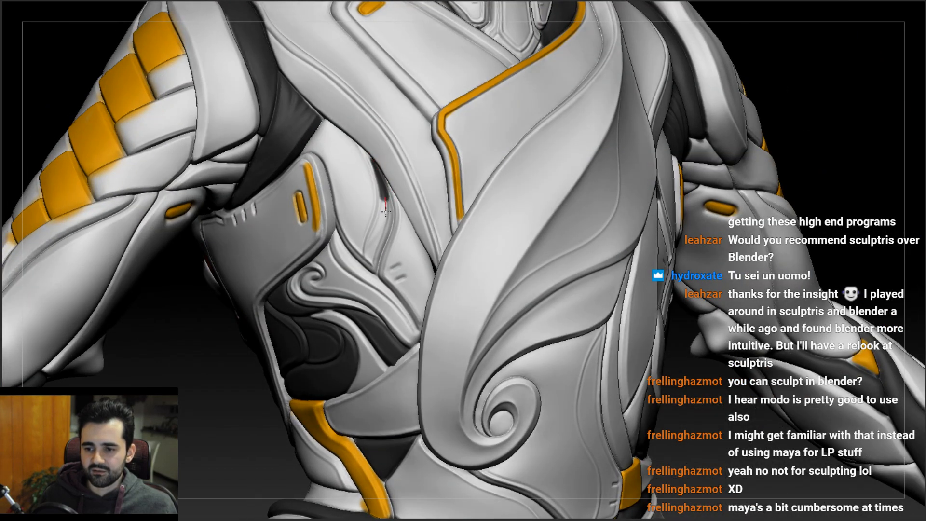
drag(386, 210, 374, 274)
right_drag(398, 208, 374, 193)
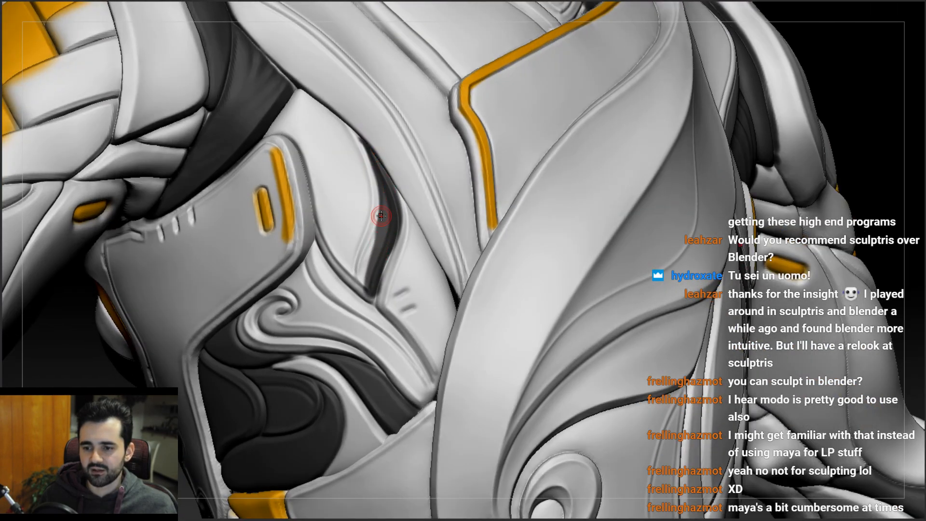
drag(373, 246, 363, 291)
mouse_move(361, 263)
right_down()
mouse_move(379, 224)
mouse_move(399, 236)
right_up()
drag(393, 236, 376, 278)
right_drag(389, 208, 379, 202)
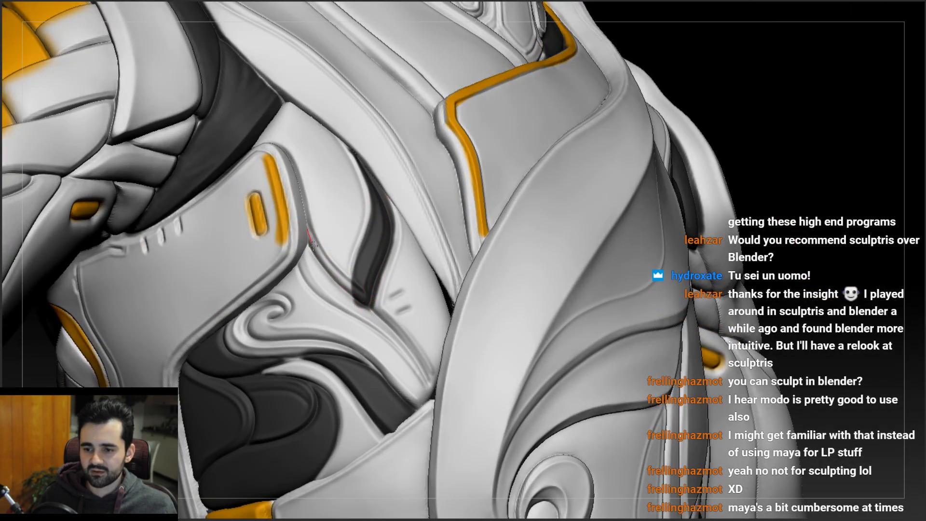
- Darken the groove running from the side plate's corner down to the pointed end of the dark strip
drag(311, 240, 364, 297)
drag(309, 238, 355, 291)
mouse_move(355, 290)
ctrl+right_down()
mouse_move(357, 245)
mouse_move(324, 260)
mouse_move(427, 260)
ctrl+right_up()
ctrl+right_drag(332, 275, 331, 164)
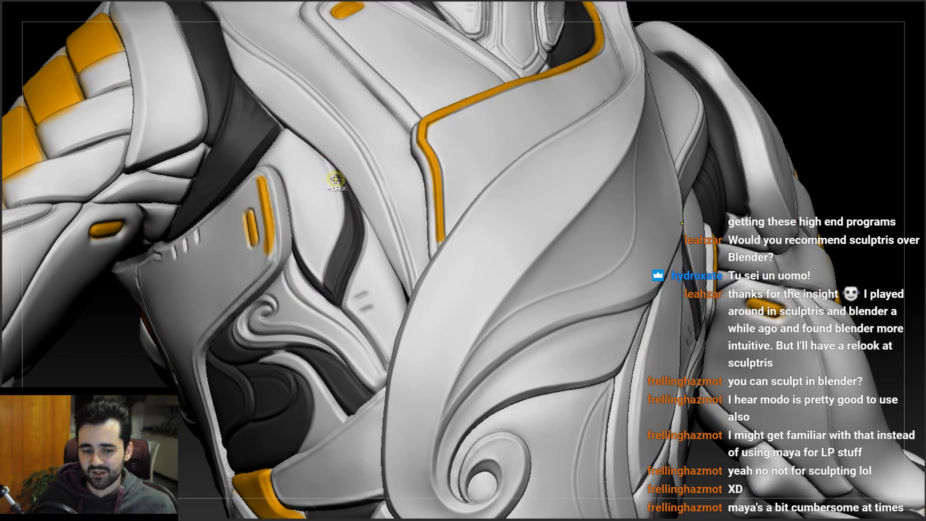
- Clean up the outer edge of the dark curved strip down to its pointed lower end
mouse_move(332, 205)
right_down()
mouse_move(371, 227)
mouse_move(369, 217)
mouse_move(359, 232)
right_up()
right_click(357, 237)
drag(357, 199, 364, 285)
mouse_move(367, 230)
right_down()
mouse_move(355, 231)
mouse_move(362, 201)
mouse_move(350, 262)
right_up()
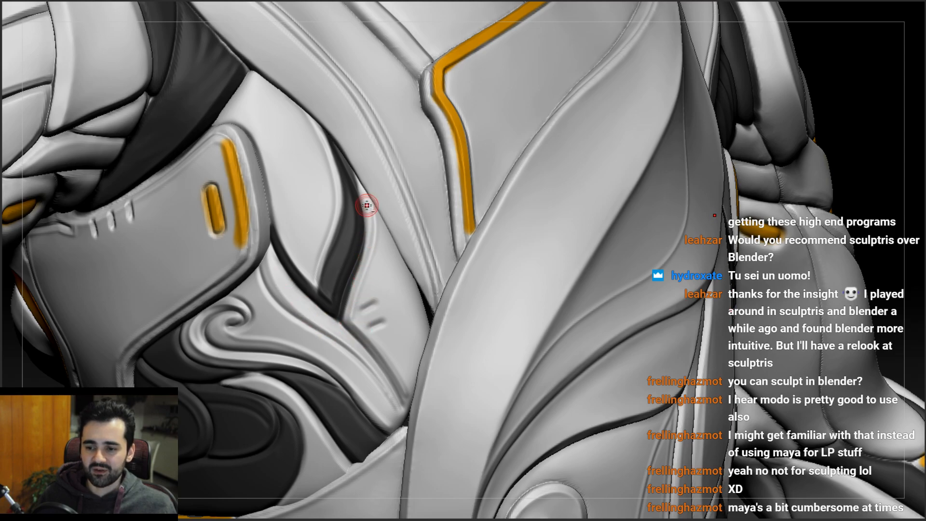
drag(355, 288, 348, 318)
right_drag(357, 252, 368, 250)
drag(354, 283, 345, 335)
mouse_move(354, 299)
right_down()
mouse_move(345, 294)
mouse_move(345, 246)
mouse_move(330, 242)
mouse_move(339, 212)
mouse_move(359, 231)
right_up()
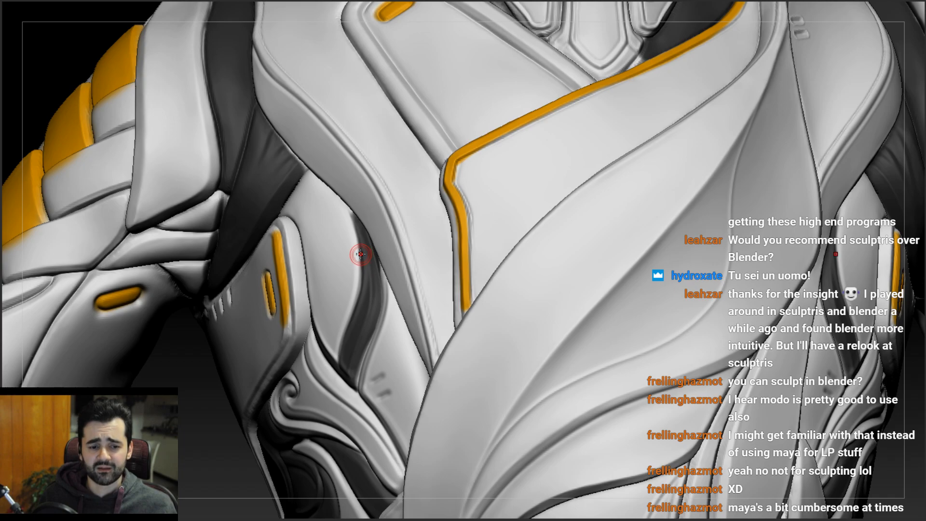
- Paint the small notched panel between the dark curved strip and the chest sash orange
ctrl+right_drag(361, 269, 385, 231)
mouse_move(453, 275)
right_down()
mouse_move(498, 282)
mouse_move(411, 228)
mouse_move(454, 238)
mouse_move(492, 223)
mouse_move(490, 215)
mouse_move(492, 233)
right_up()
mouse_move(492, 234)
right_down()
mouse_move(516, 243)
mouse_move(467, 224)
mouse_move(443, 234)
mouse_move(495, 214)
right_up()
right_drag(443, 230, 403, 232)
mouse_move(525, 225)
right_down()
mouse_move(385, 207)
mouse_move(400, 221)
mouse_move(408, 193)
right_up()
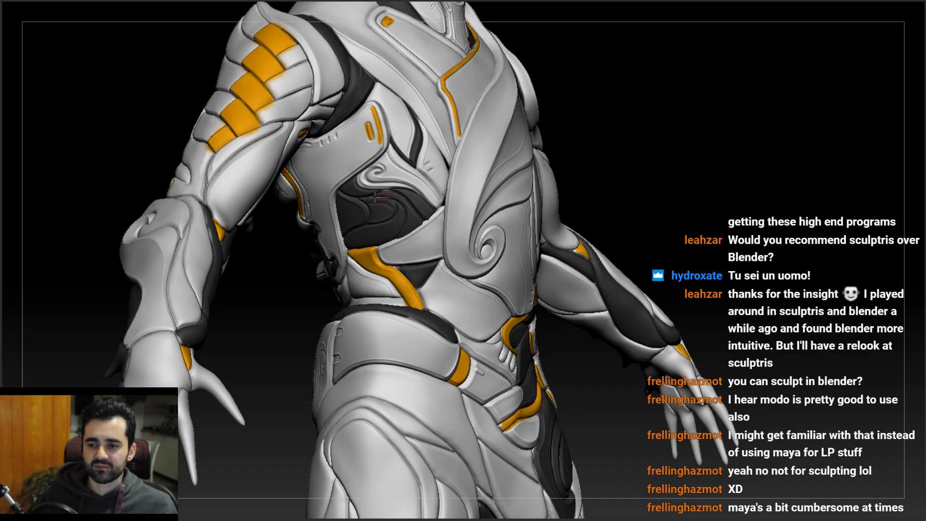
ctrl+right_drag(353, 207, 436, 197)
right_drag(437, 181, 394, 200)
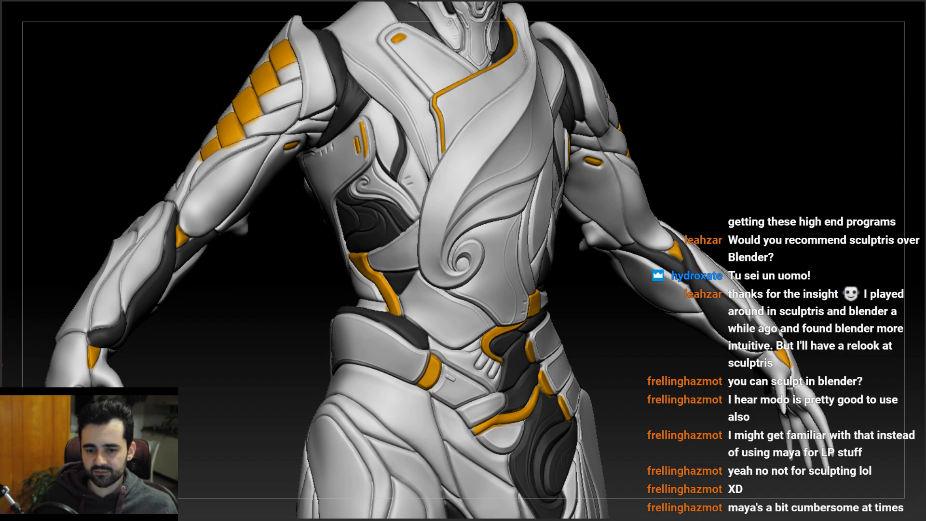
drag(409, 155, 399, 194)
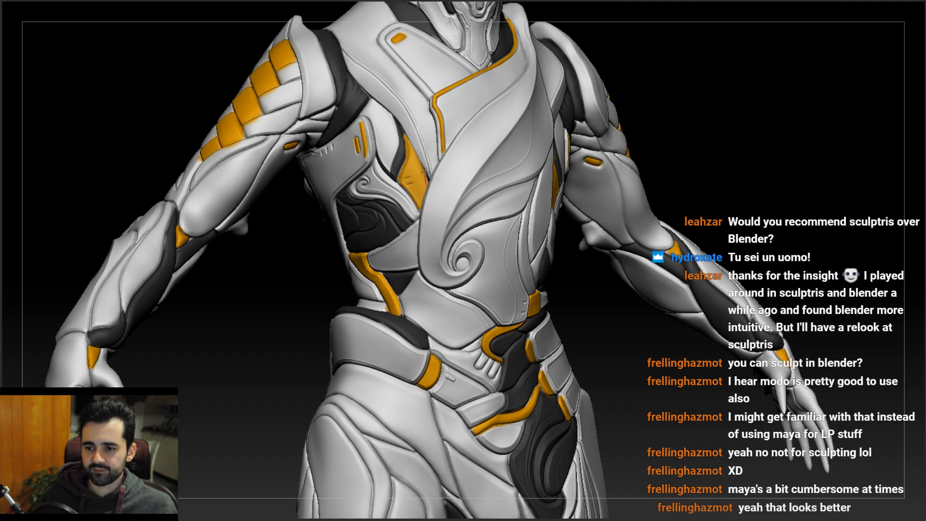
- Paint the swirl and its stem in the rib panel orange, following the curl around to its tip
mouse_move(405, 173)
right_down()
mouse_move(352, 168)
mouse_move(385, 130)
right_up()
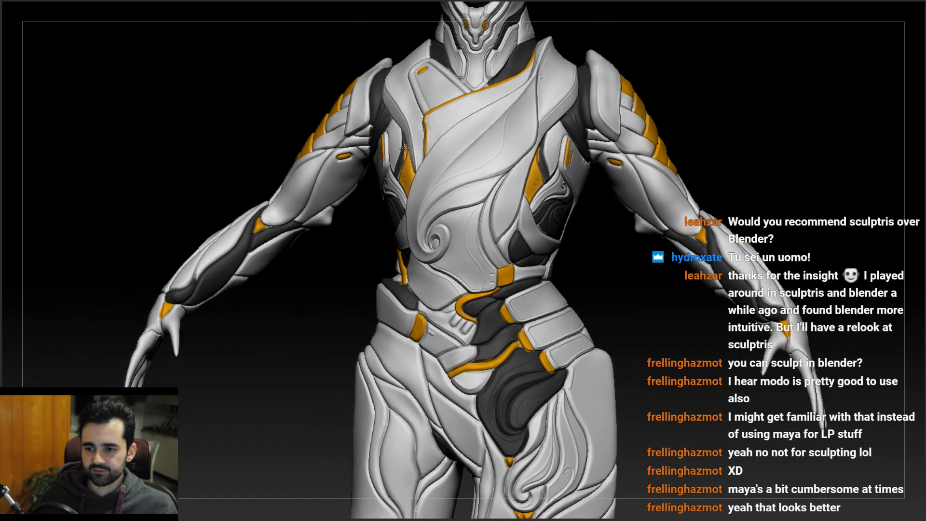
mouse_move(504, 134)
right_down()
mouse_move(547, 143)
mouse_move(385, 152)
mouse_move(475, 165)
mouse_move(437, 151)
mouse_move(484, 130)
mouse_move(462, 126)
mouse_move(420, 217)
right_up()
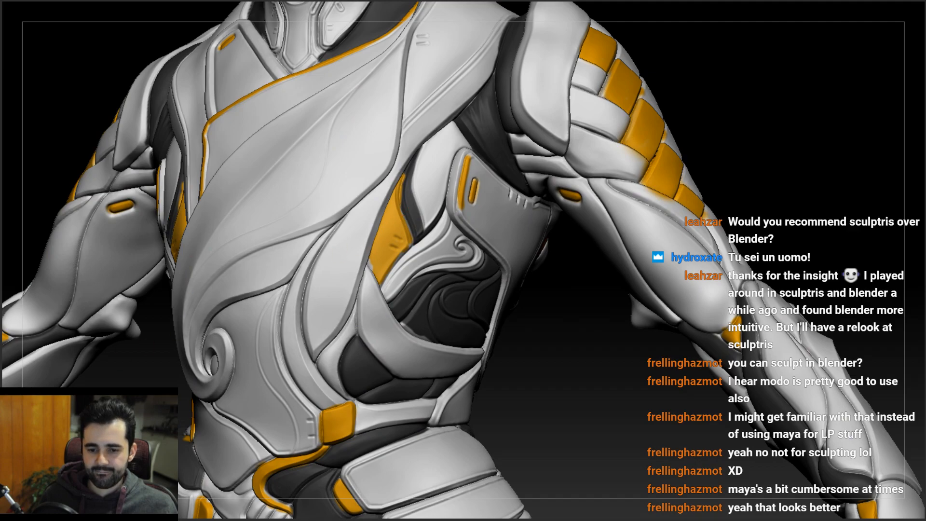
mouse_move(414, 112)
right_down()
mouse_move(409, 167)
mouse_move(396, 179)
mouse_move(409, 167)
right_up()
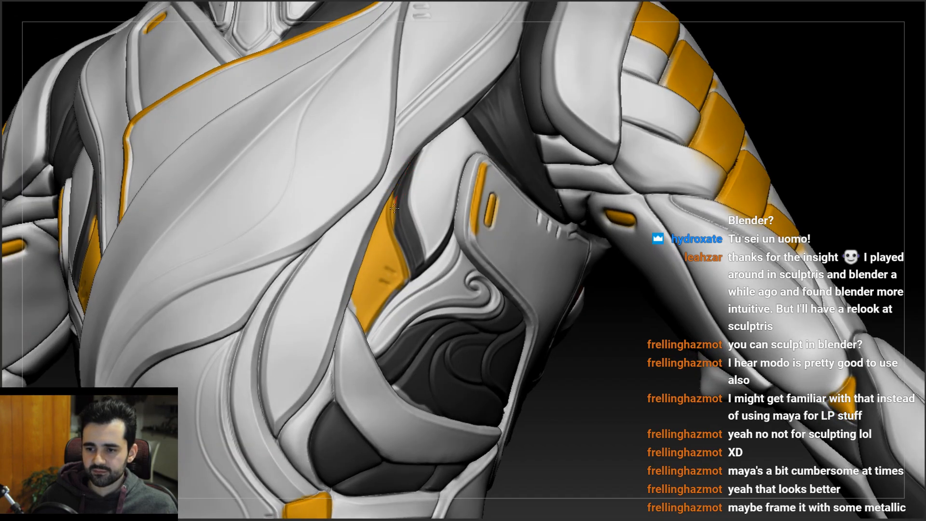
ctrl+right_drag(408, 184, 405, 144)
mouse_move(463, 328)
right_down()
mouse_move(408, 333)
mouse_move(401, 258)
mouse_move(447, 204)
mouse_move(406, 224)
mouse_move(410, 263)
right_up()
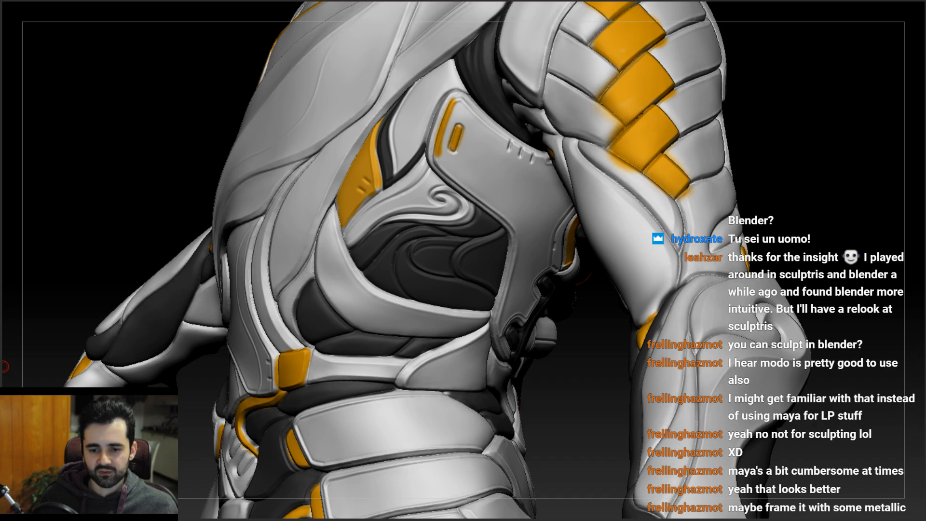
ctrl+right_drag(448, 217, 449, 233)
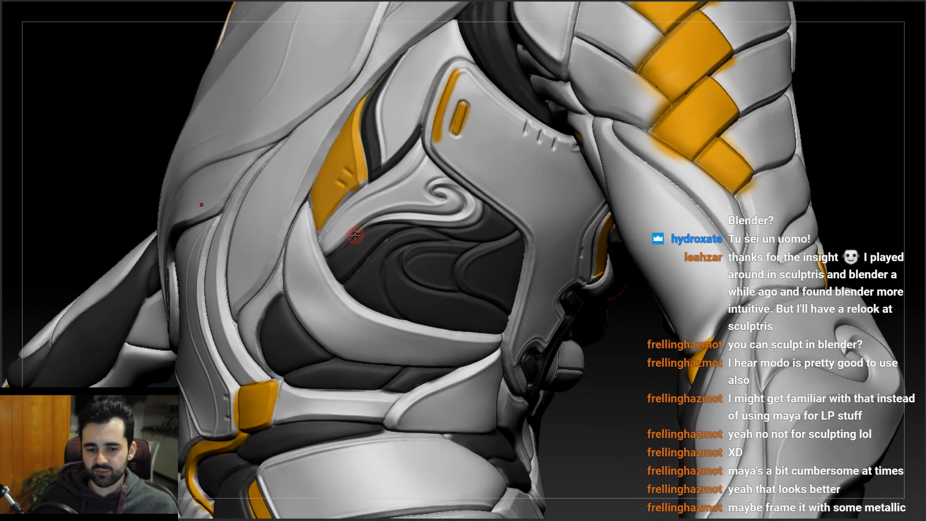
drag(360, 230, 476, 217)
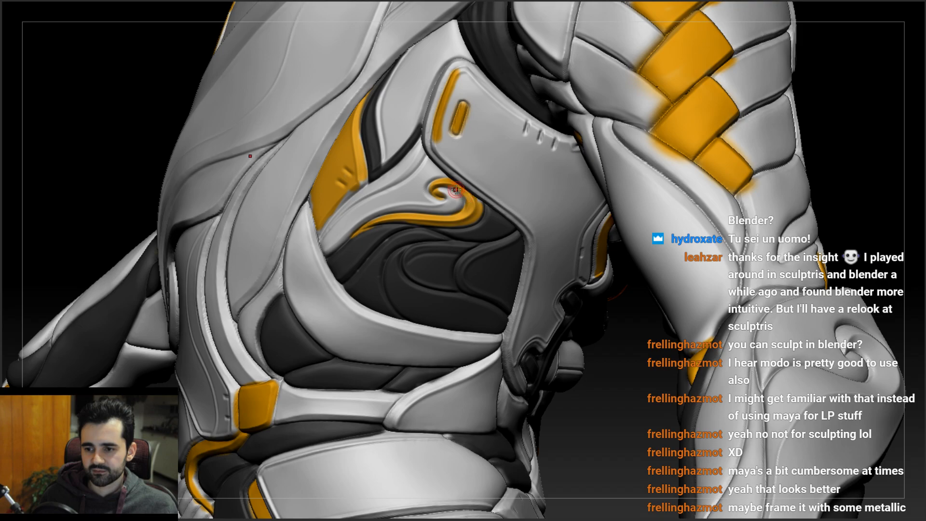
drag(462, 186, 475, 206)
- Show the overlapping-scale version of the rib panels in place of the swirl version and try it in orange and light grey
mouse_move(474, 207)
ctrl+right_down()
mouse_move(448, 183)
mouse_move(318, 147)
mouse_move(410, 148)
mouse_move(452, 161)
mouse_move(372, 185)
mouse_move(388, 208)
mouse_move(363, 200)
ctrl+right_up()
ctrl+right_drag(384, 157, 416, 197)
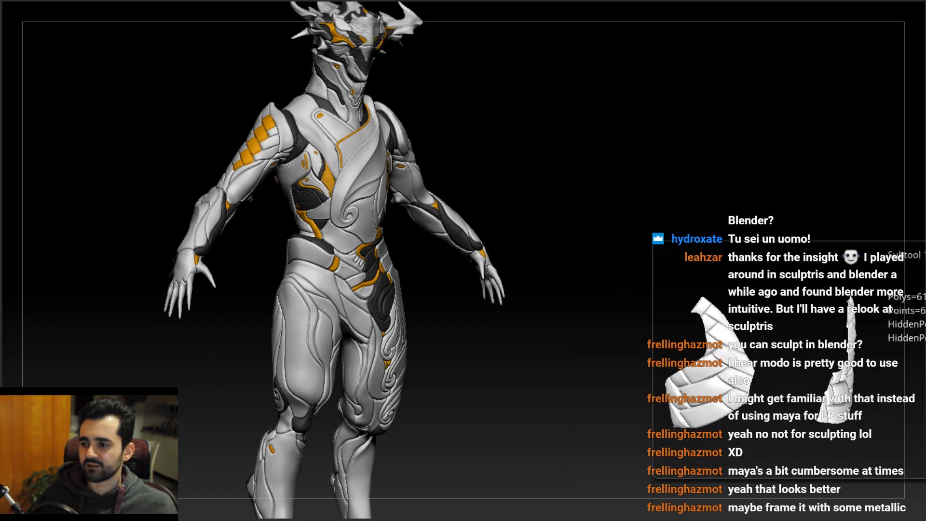
drag(559, 212, 446, 243)
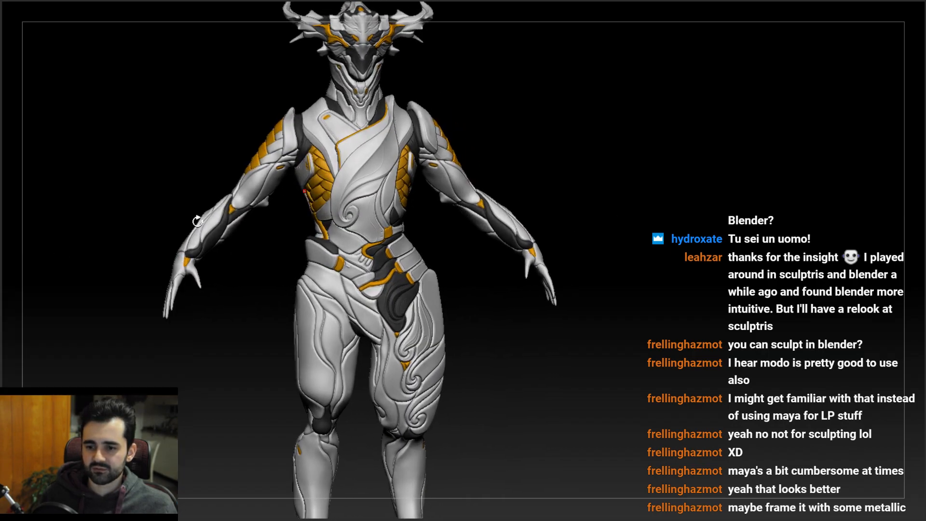
drag(539, 117, 624, 146)
key(space)
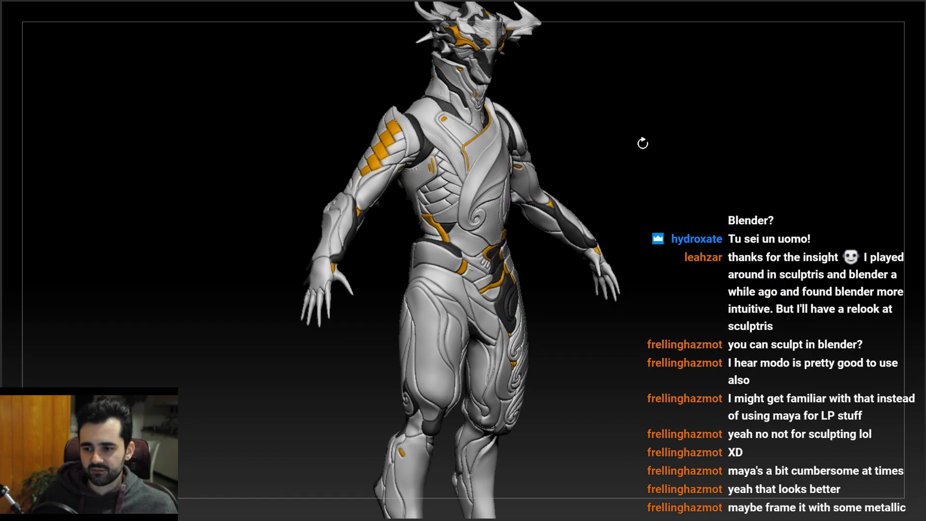
- Examine the light grey scaled rib panels on the whole figure from the front and both sides
mouse_move(645, 145)
mouse_down()
mouse_move(650, 138)
mouse_move(634, 167)
mouse_move(627, 146)
mouse_up()
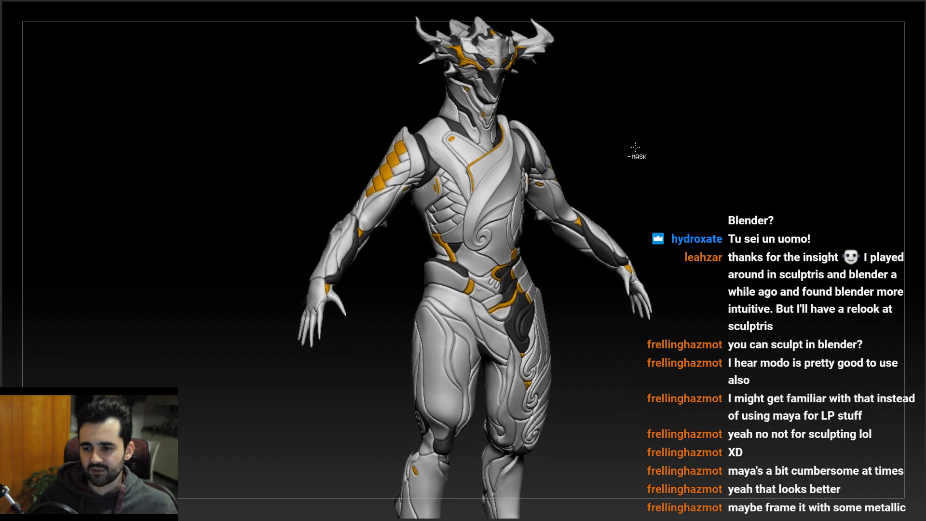
key(ctrl+z)
drag(718, 276, 692, 251)
key(ctrl+shift+z)
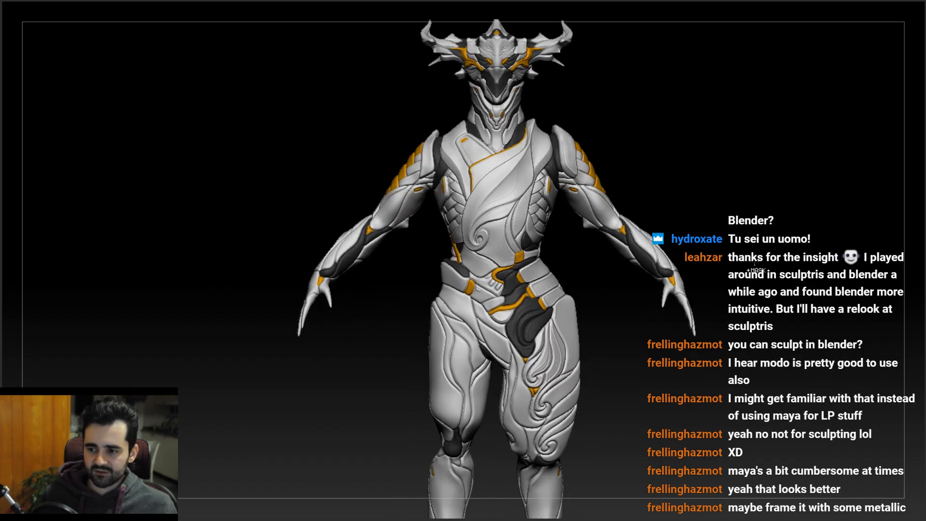
ctrl+drag(707, 197, 707, 245)
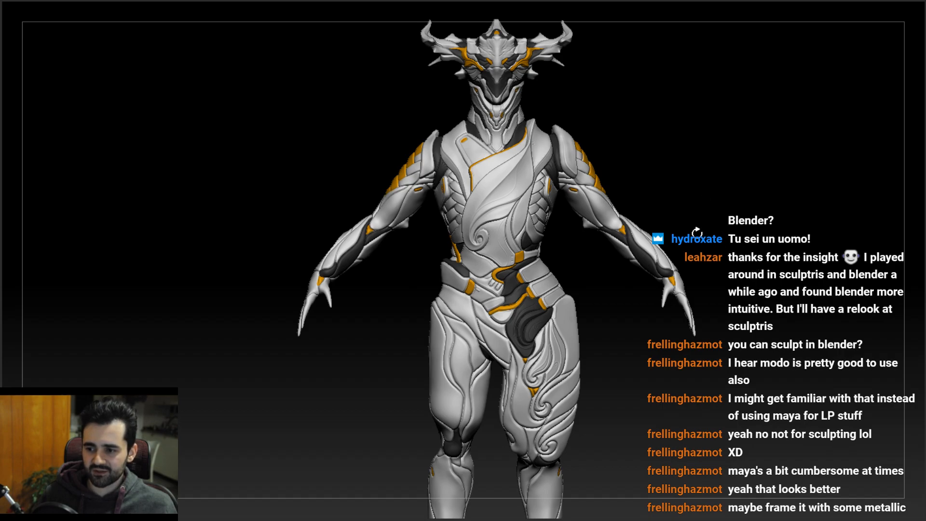
ctrl+drag(622, 207, 624, 285)
drag(684, 213, 657, 222)
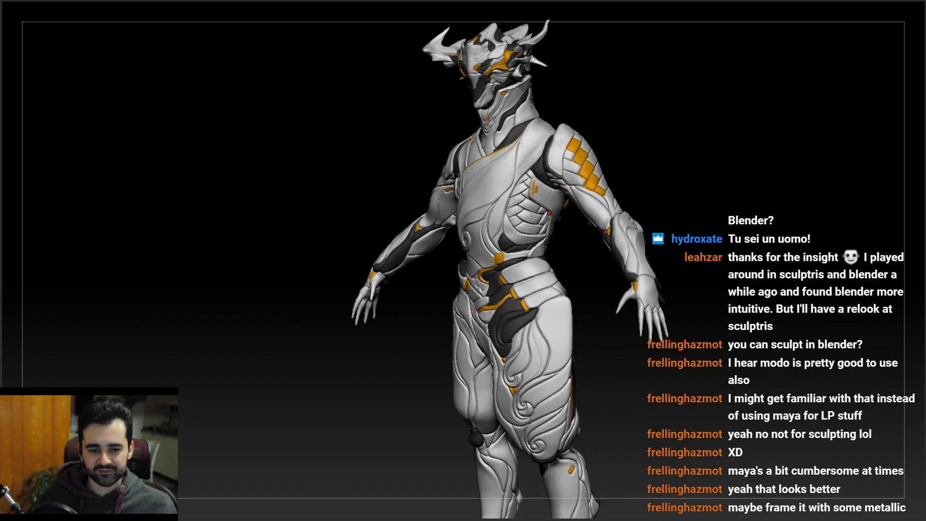
drag(638, 227, 627, 244)
mouse_move(919, 208)
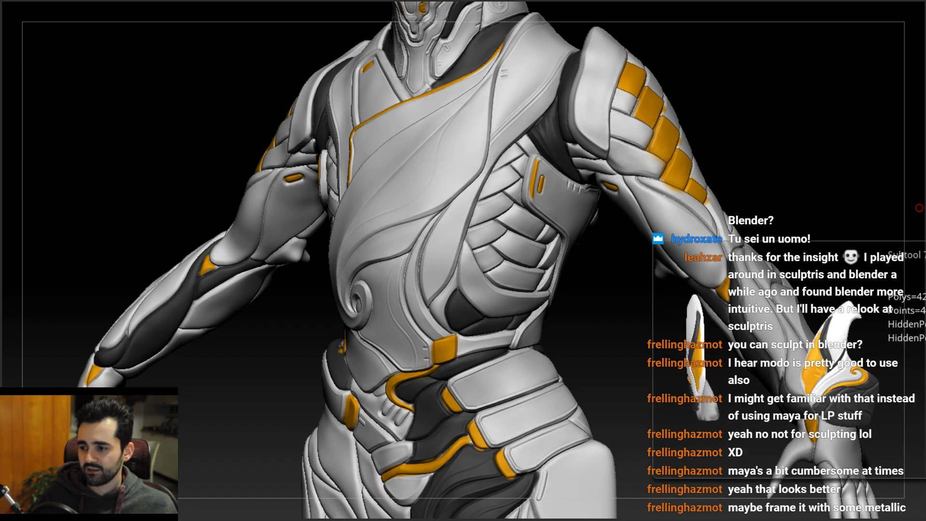
- Alternate between the overlapping-scale and swirl versions of the rib panels, and leave the painted swirl version shown
click(919, 208)
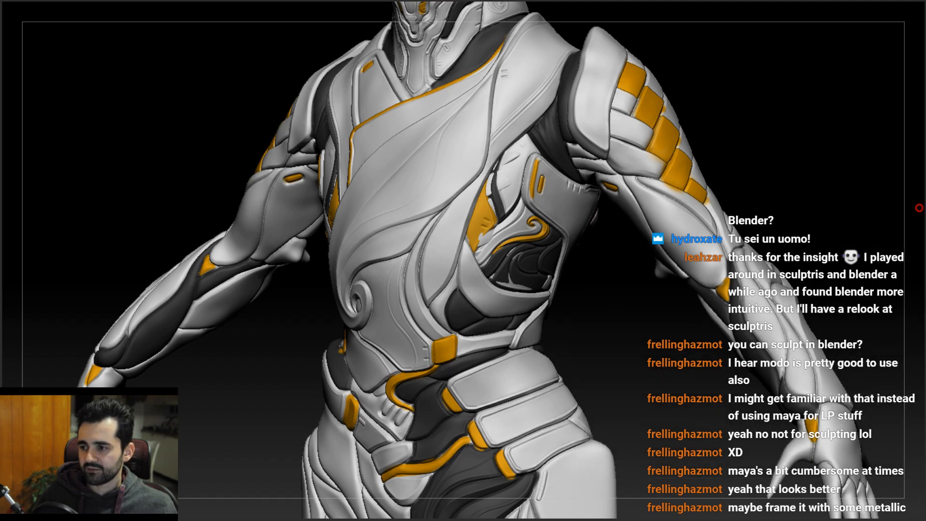
click(919, 208)
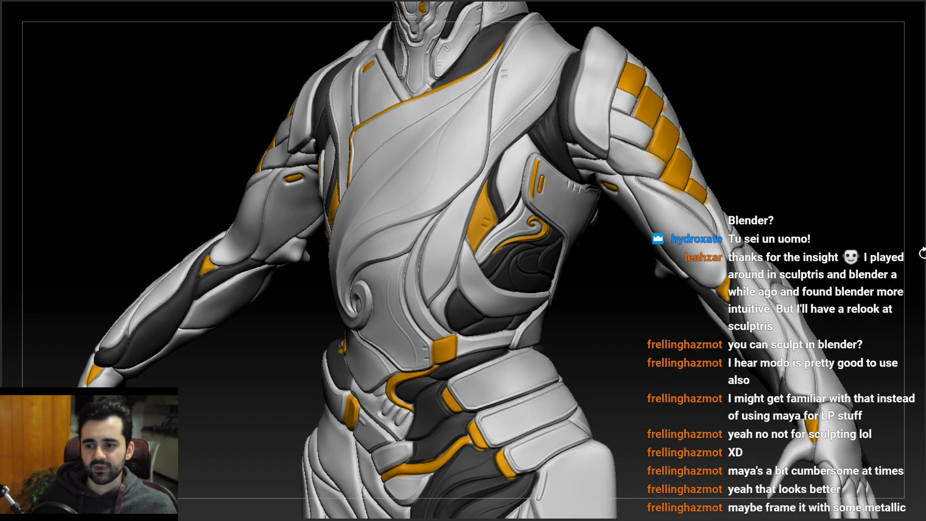
click(924, 253)
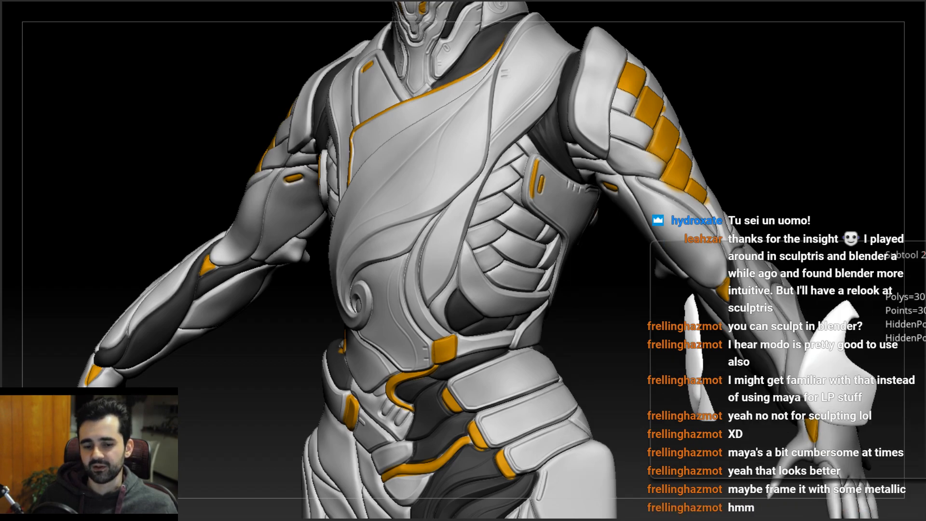
mouse_move(921, 226)
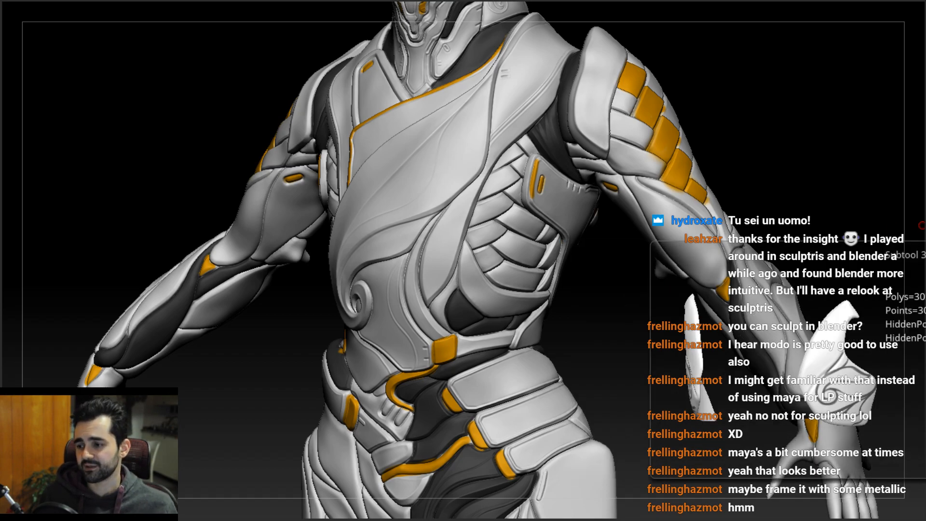
click(921, 225)
- Examine the orange and dark swirl rib panels against the rest of the torso from the front and both sides
mouse_move(609, 330)
mouse_down()
mouse_move(647, 317)
mouse_move(632, 333)
mouse_move(601, 279)
mouse_move(643, 280)
mouse_up()
mouse_move(591, 266)
alt+mouse_down()
mouse_move(632, 267)
mouse_move(636, 303)
mouse_move(584, 268)
alt+mouse_up()
right_drag(584, 268, 536, 268)
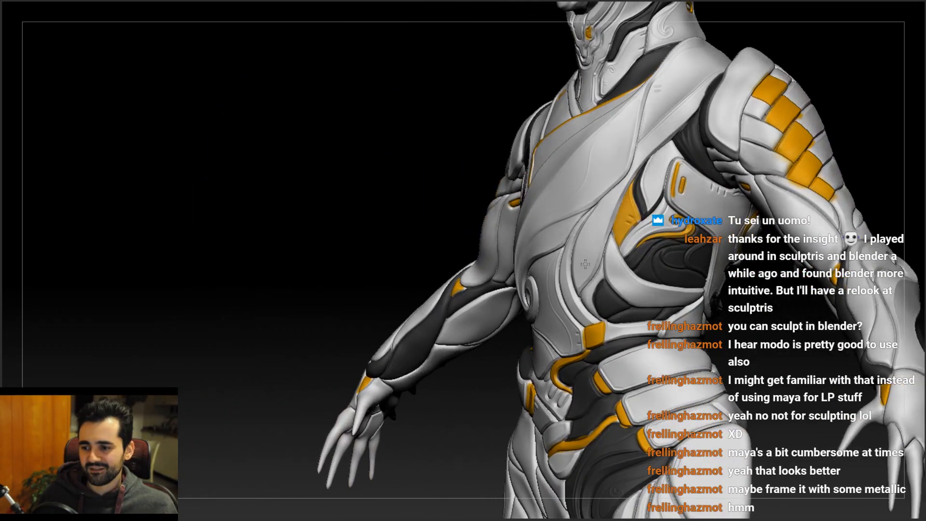
alt+right_drag(641, 261, 643, 299)
mouse_move(699, 270)
right_down()
mouse_move(669, 265)
mouse_move(709, 281)
mouse_move(674, 271)
mouse_move(642, 283)
mouse_move(630, 243)
mouse_move(580, 180)
mouse_move(605, 201)
mouse_move(559, 204)
mouse_move(521, 241)
mouse_move(550, 221)
mouse_move(515, 209)
right_up()
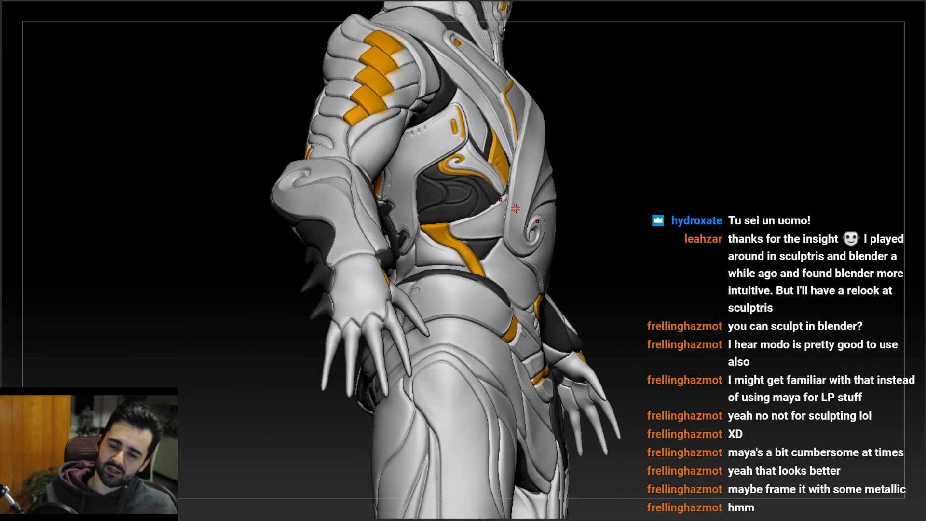
right_drag(476, 146, 452, 180)
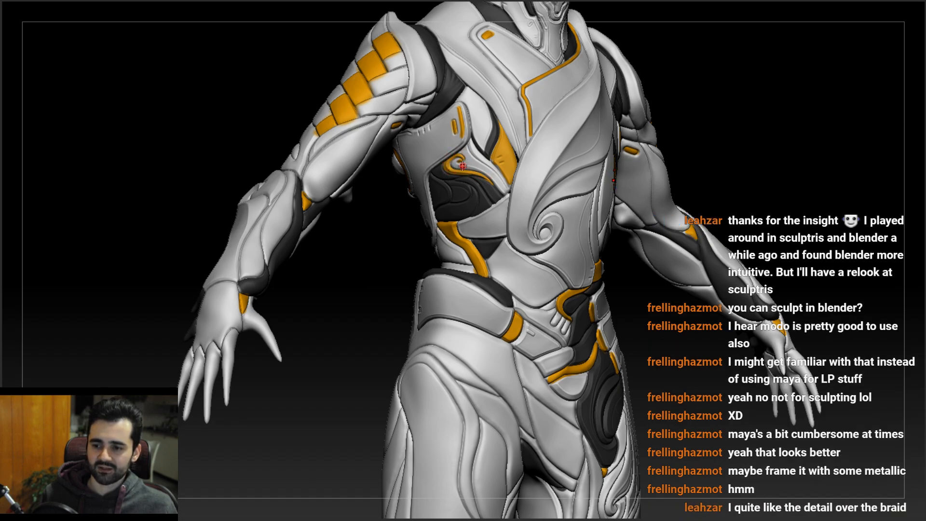
mouse_move(517, 175)
right_down()
mouse_move(524, 188)
mouse_move(510, 199)
right_up()
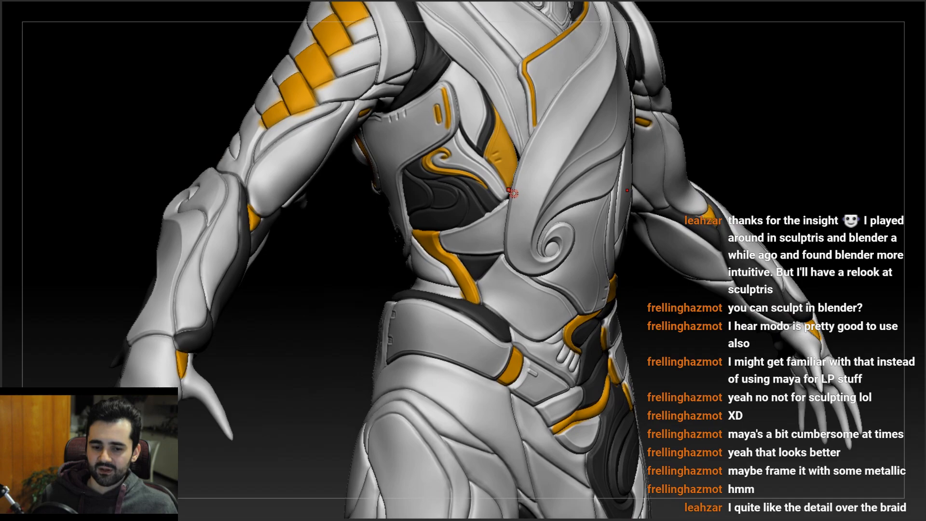
mouse_move(530, 199)
right_down()
mouse_move(622, 124)
mouse_move(682, 192)
mouse_move(658, 202)
mouse_move(661, 211)
right_up()
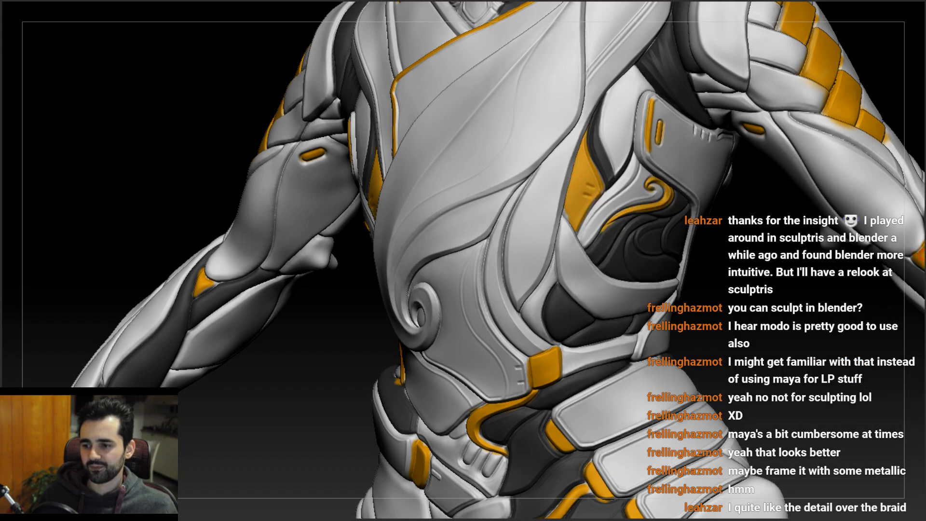
mouse_move(697, 288)
mouse_down()
mouse_move(726, 288)
mouse_move(710, 236)
mouse_move(560, 259)
mouse_up()
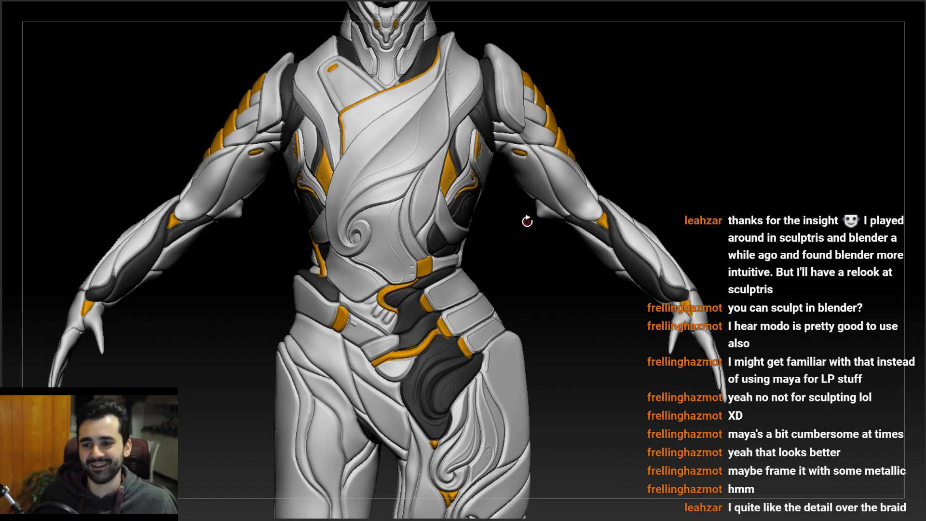
mouse_move(525, 215)
mouse_down()
mouse_move(506, 223)
mouse_move(500, 219)
mouse_move(519, 205)
mouse_move(510, 205)
mouse_up()
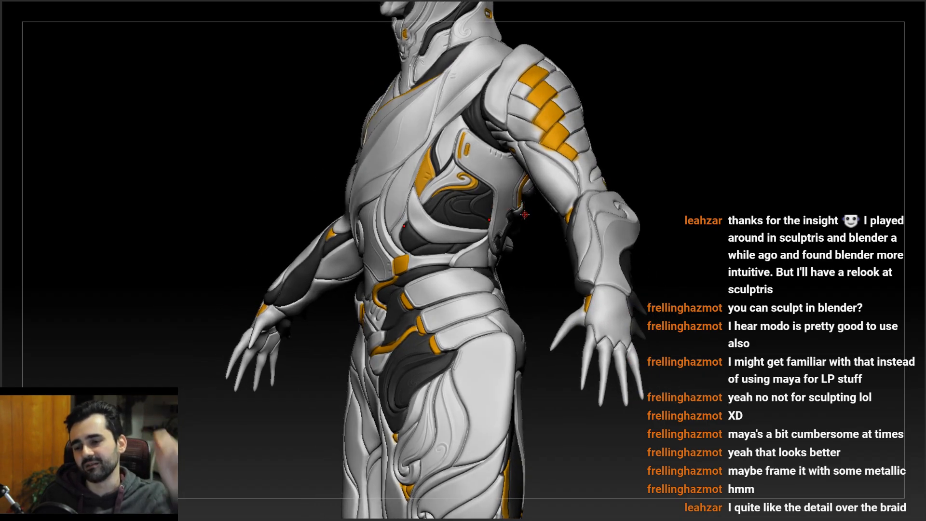
mouse_move(524, 218)
mouse_down()
mouse_move(563, 243)
mouse_move(550, 270)
mouse_up()
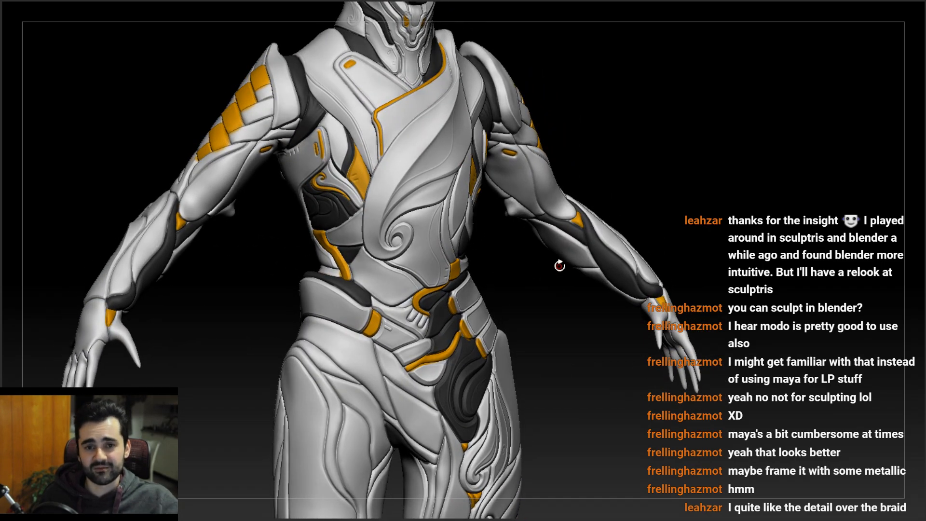
mouse_move(407, 156)
right_down()
mouse_move(447, 188)
mouse_move(458, 213)
mouse_move(527, 254)
mouse_move(588, 212)
mouse_move(480, 211)
mouse_move(480, 237)
right_up()
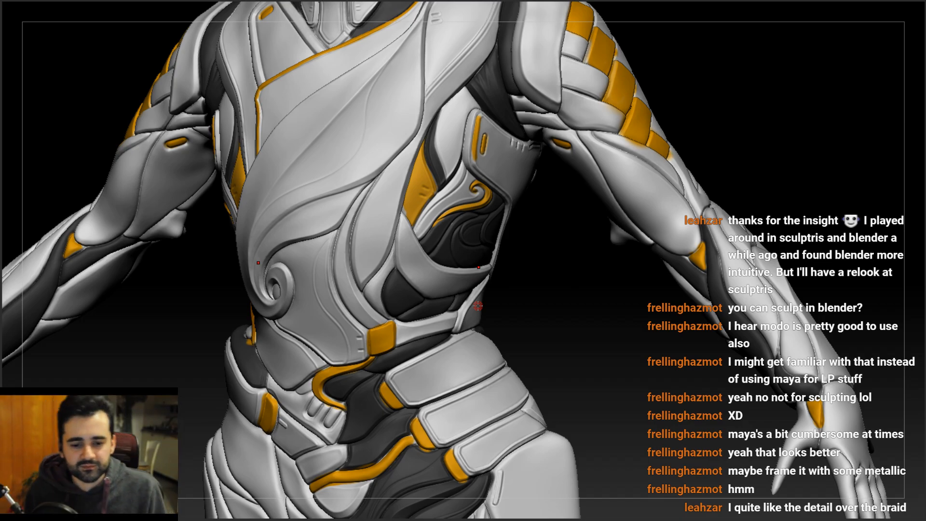
- Inspect the orange braided plates on the upper arm up close from the side and the three-quarter front
mouse_move(302, 213)
right_down()
mouse_move(388, 205)
mouse_move(409, 213)
mouse_move(413, 198)
mouse_move(425, 219)
mouse_move(404, 209)
mouse_move(471, 188)
mouse_move(430, 218)
mouse_move(489, 229)
right_up()
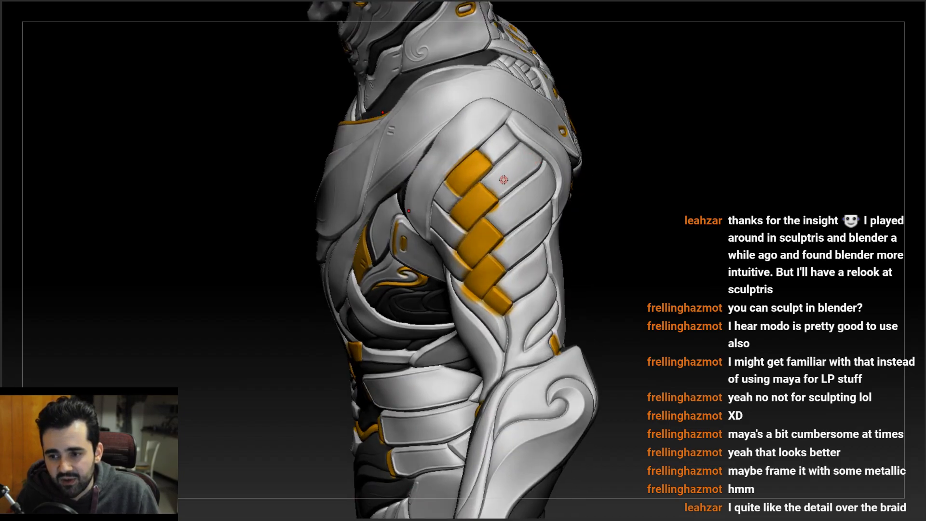
right_drag(501, 176, 496, 205)
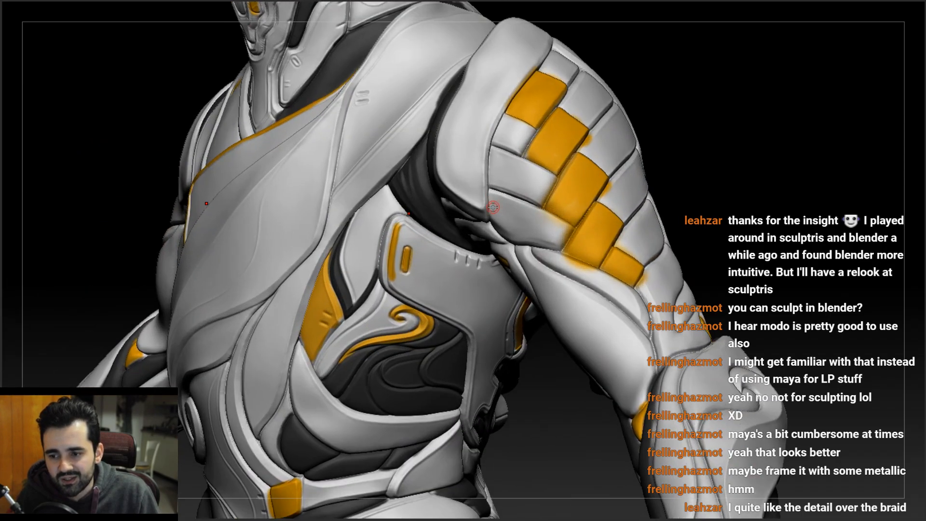
right_drag(573, 223, 622, 123)
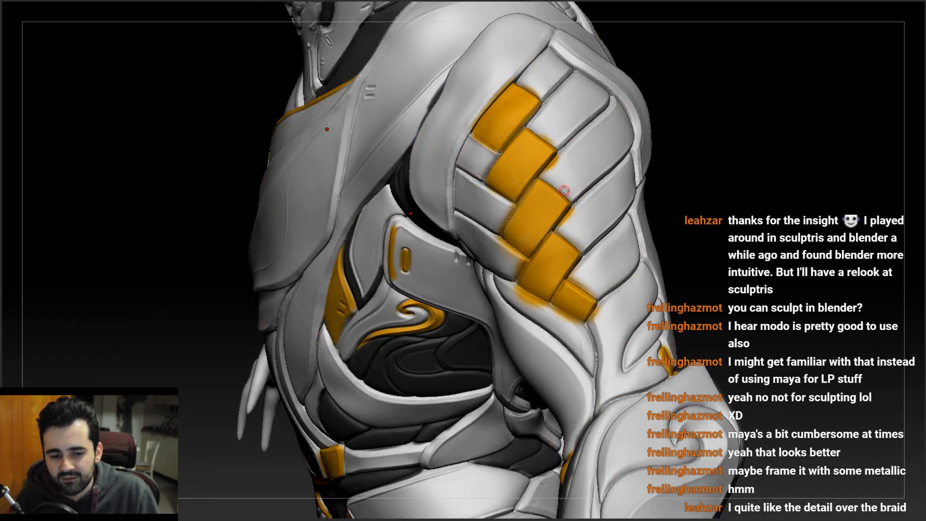
right_drag(570, 189, 584, 159)
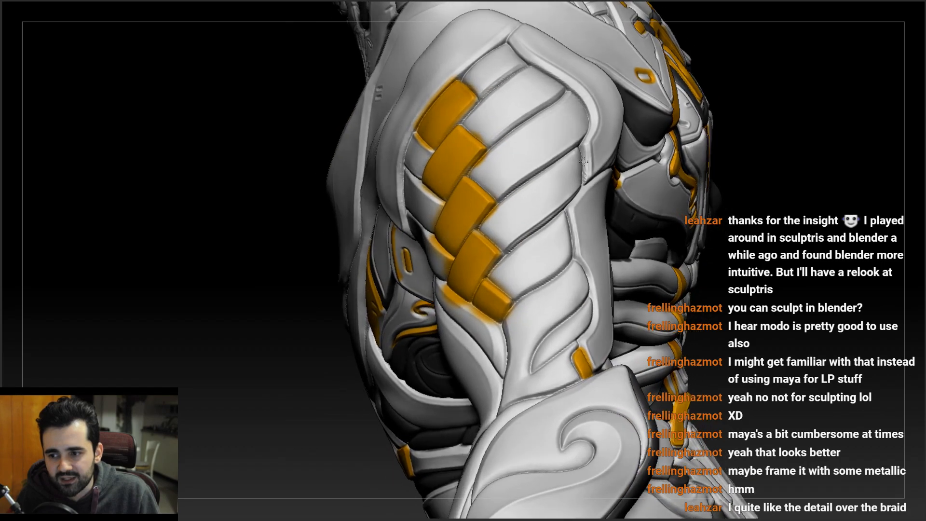
- Check the whole figure with the swirl rib panels from a three-quarter view and save the project
right_drag(558, 218, 358, 280)
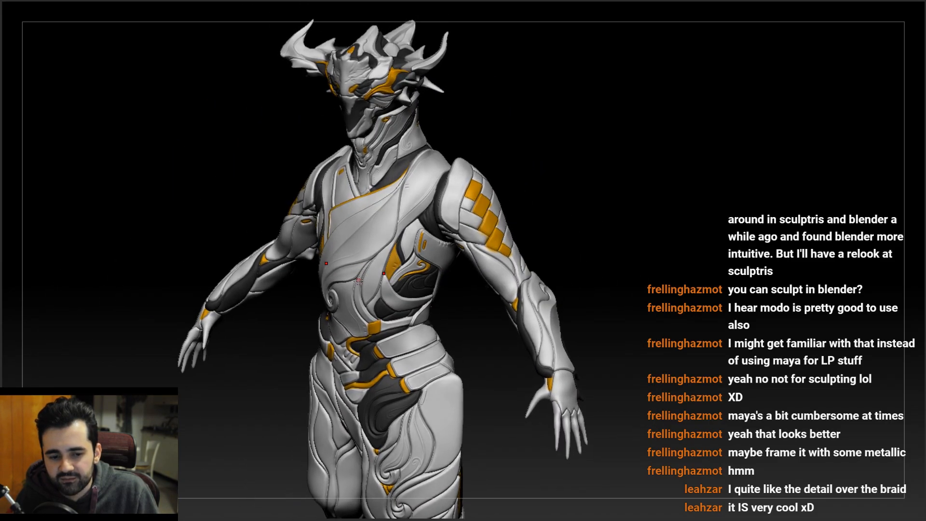
right_drag(340, 311, 345, 281)
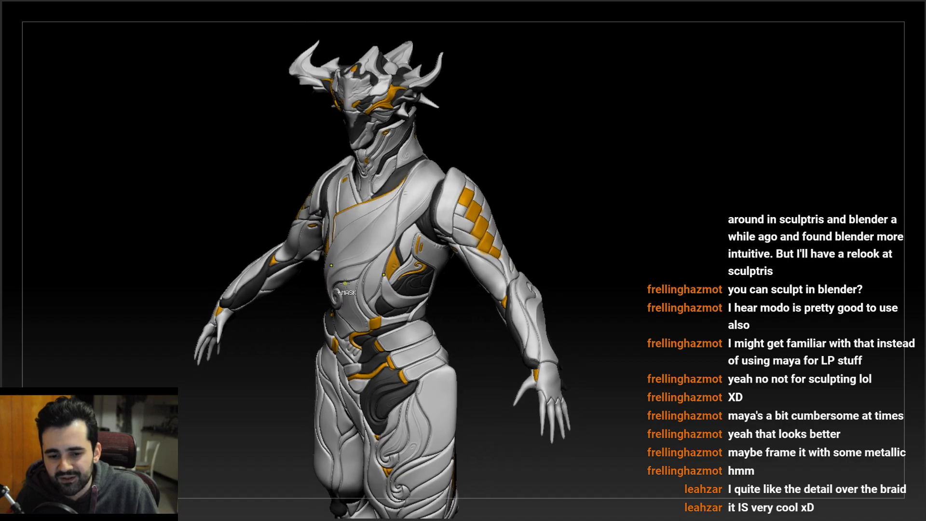
alt+right_drag(322, 328, 366, 302)
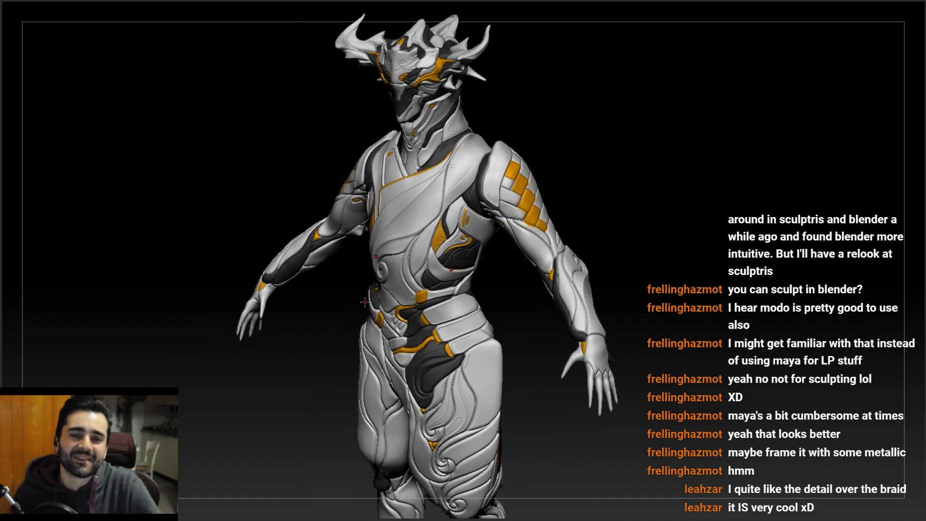
right_drag(394, 246, 707, 144)
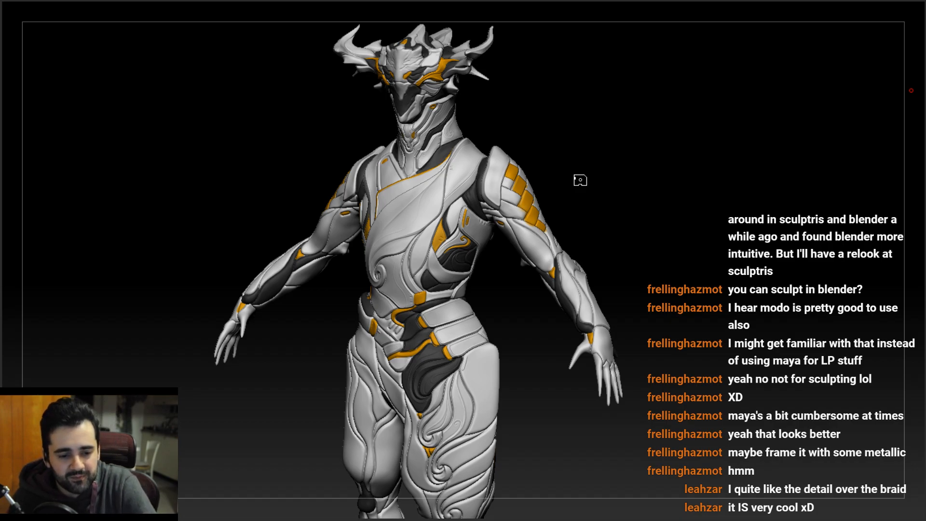
key(ctrl+s)
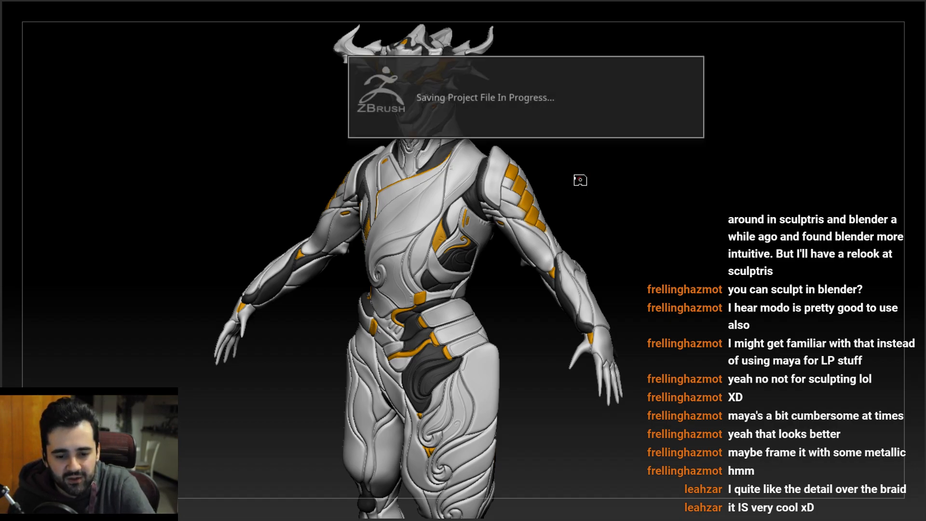